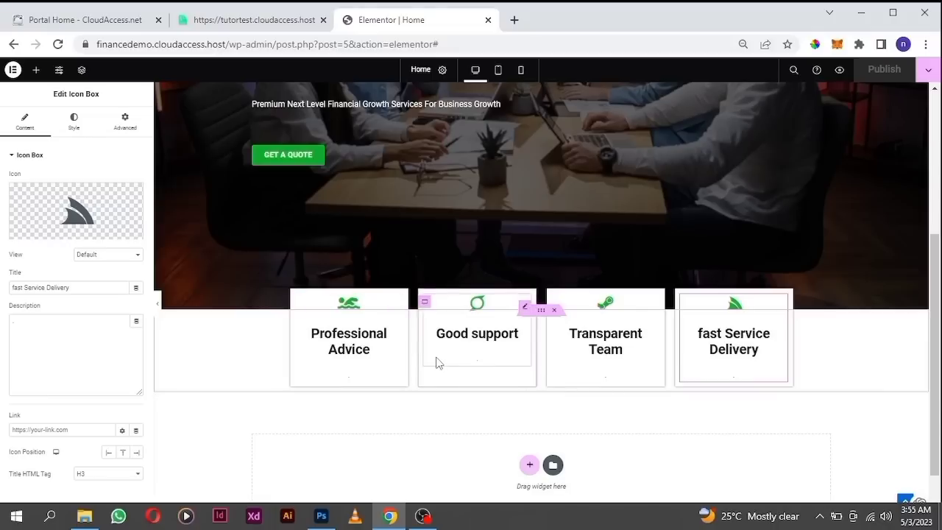
Review the home page's icon box row and the reference site's About Us and Services sections for the next section's layout.
{"action": "scroll", "coordinate": [436, 362], "scroll_direction": "up", "scroll_amount": 1}
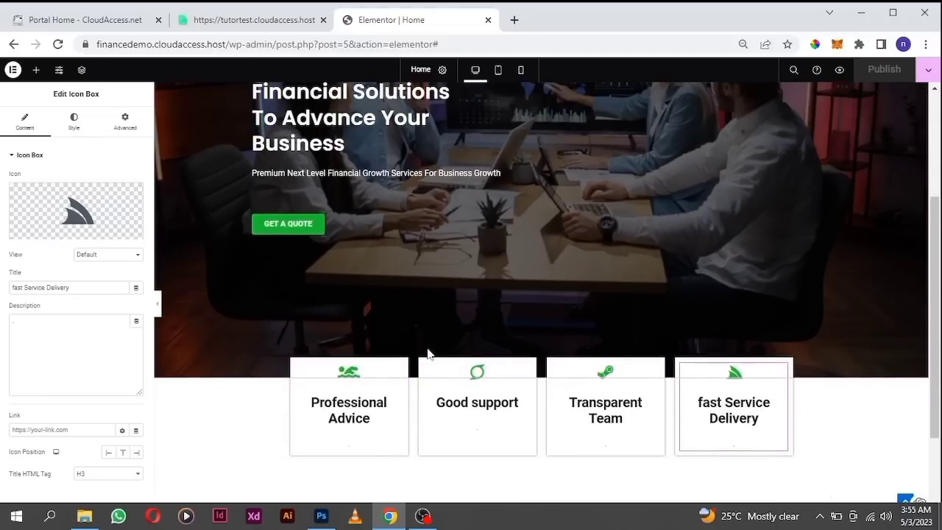
{"action": "scroll", "coordinate": [431, 362], "scroll_direction": "down", "scroll_amount": 2}
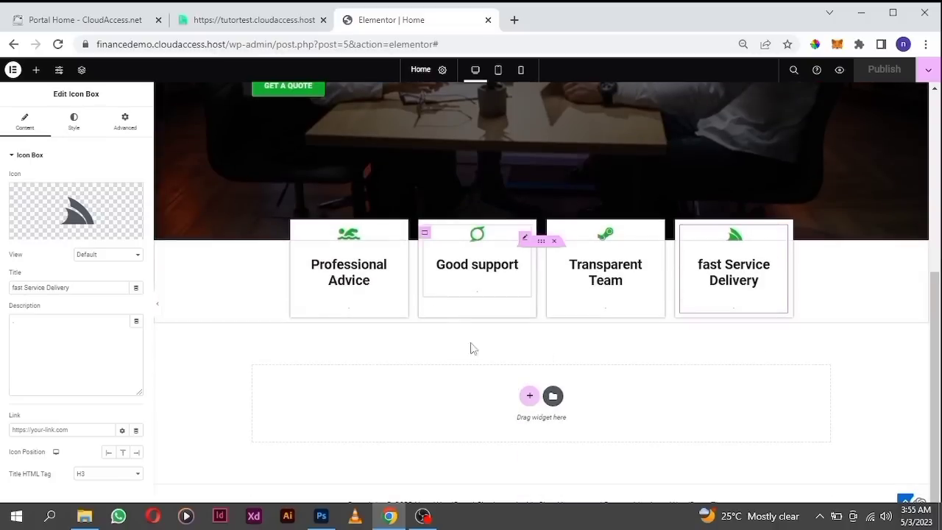
{"action": "scroll", "coordinate": [373, 205], "scroll_direction": "up", "scroll_amount": 1}
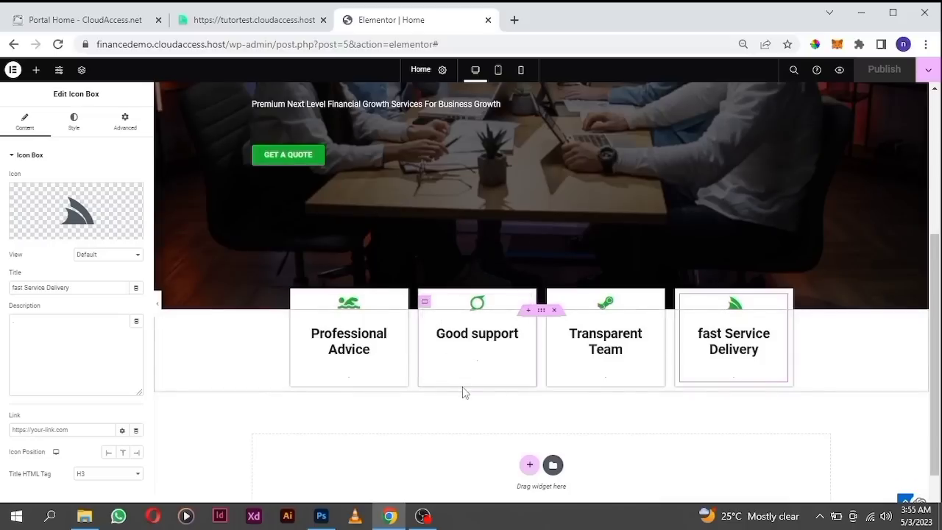
{"action": "scroll", "coordinate": [457, 398], "scroll_direction": "down", "scroll_amount": 1}
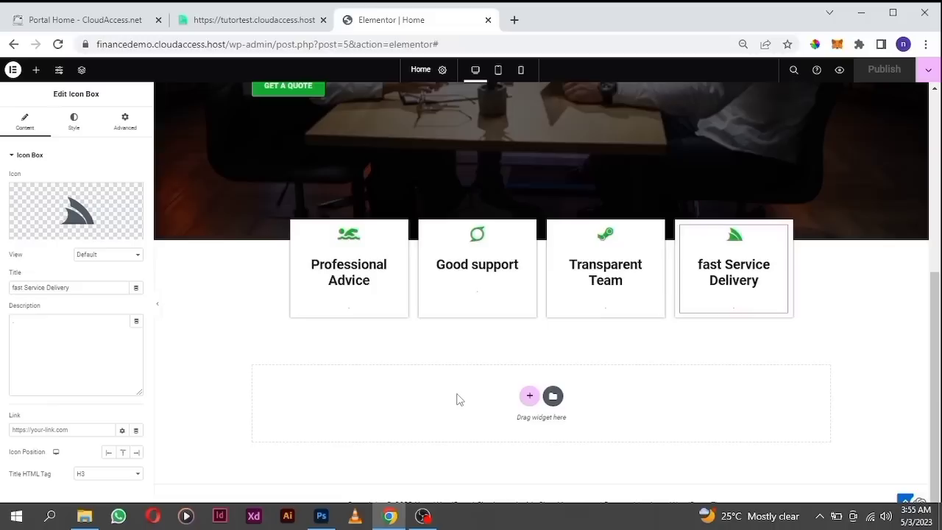
{"action": "left_click", "coordinate": [259, 21]}
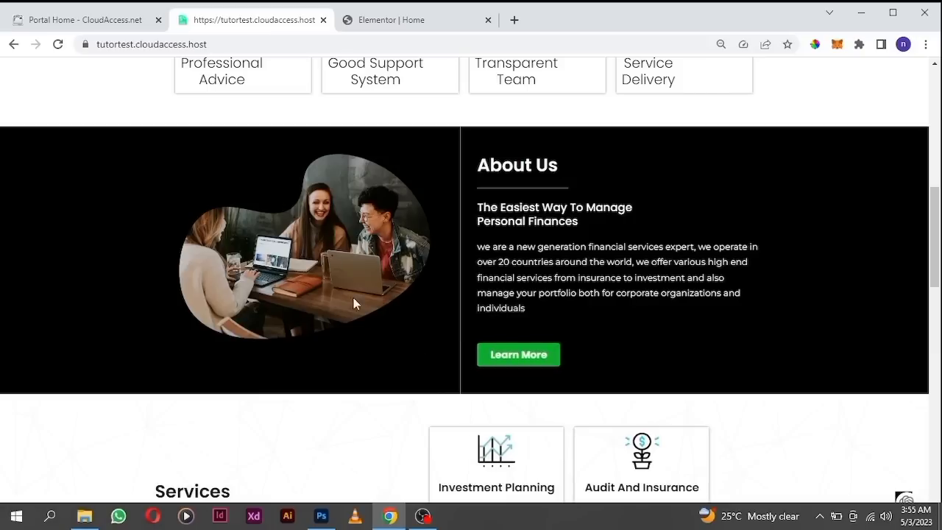
{"action": "scroll", "coordinate": [403, 242], "scroll_direction": "down", "scroll_amount": 4}
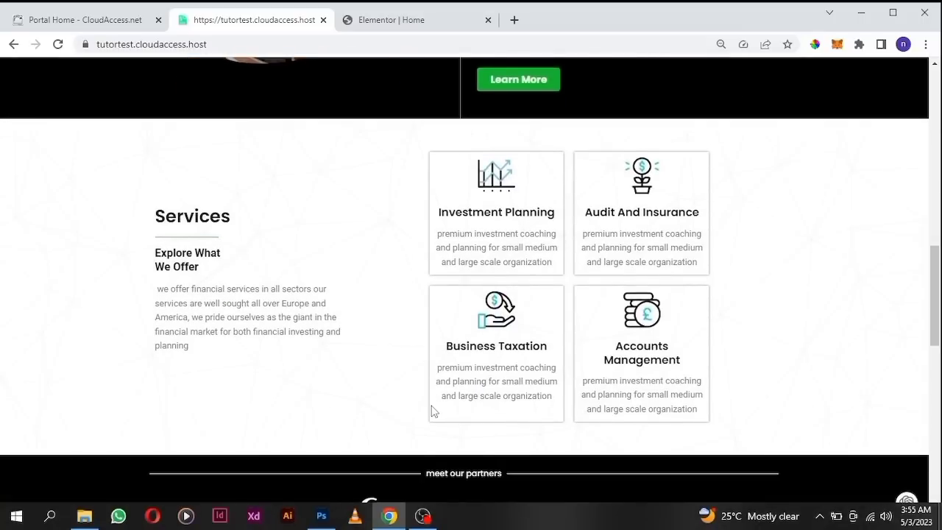
{"action": "scroll", "coordinate": [433, 411], "scroll_direction": "up", "scroll_amount": 4}
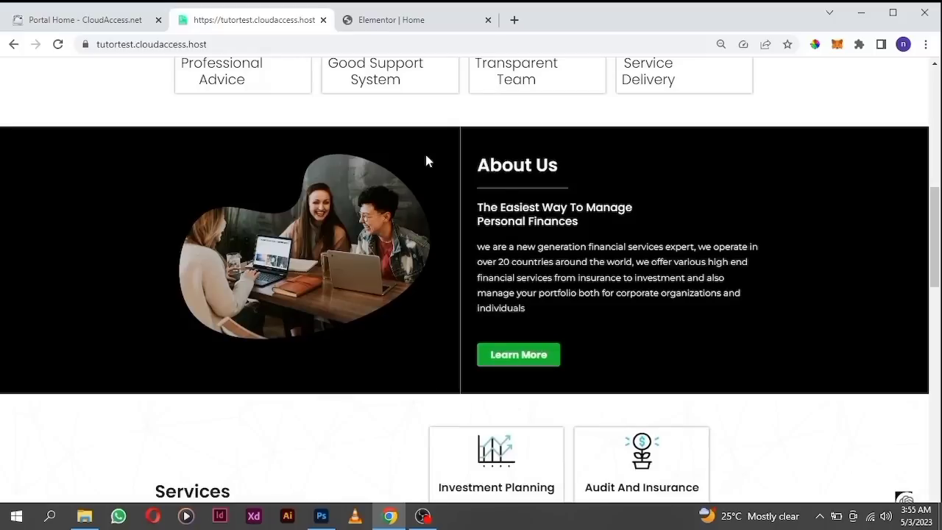
{"action": "left_click", "coordinate": [391, 25]}
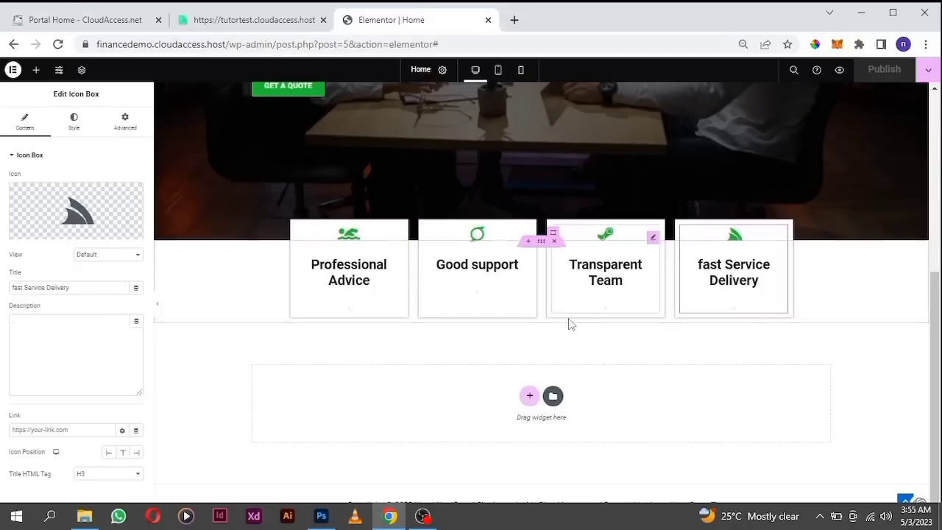
Add a container with two equal side-by-side columns below the row of icon boxes.
{"action": "left_click", "coordinate": [529, 397]}
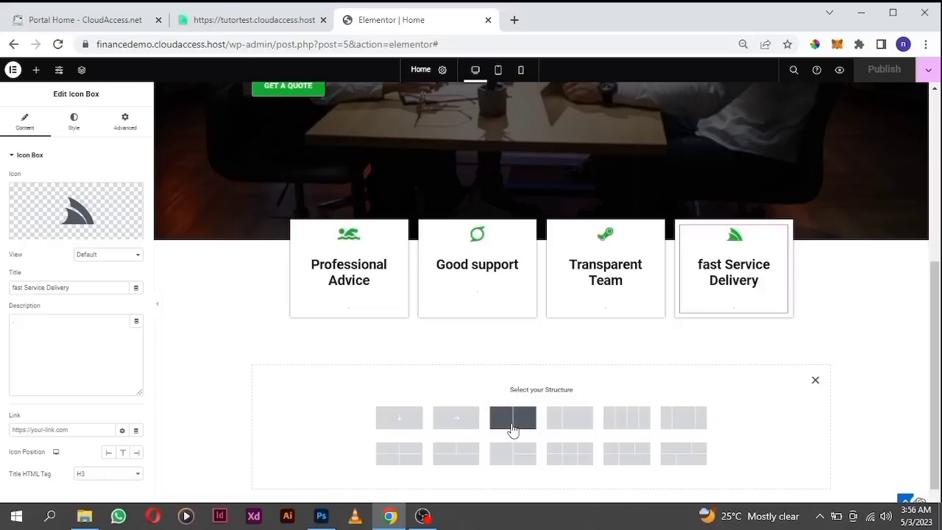
{"action": "left_click", "coordinate": [513, 417]}
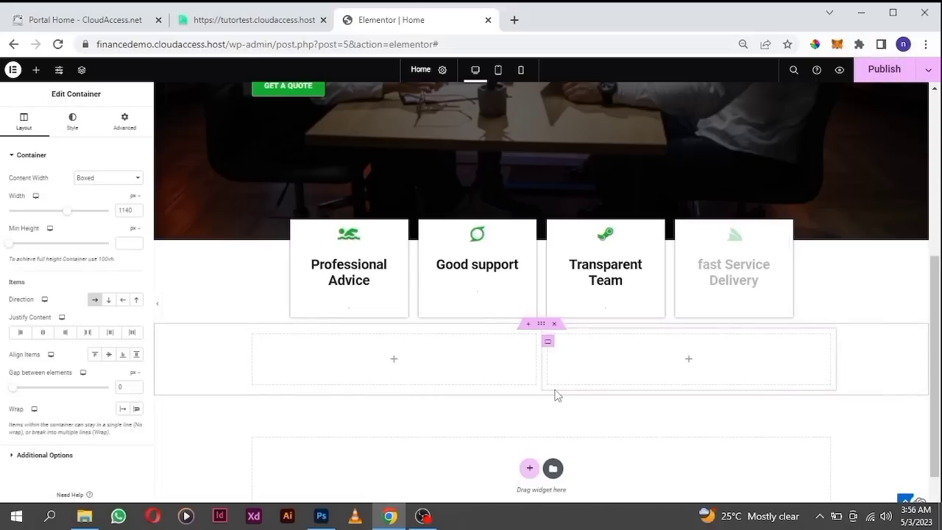
{"action": "scroll", "coordinate": [557, 395], "scroll_direction": "down", "scroll_amount": 1}
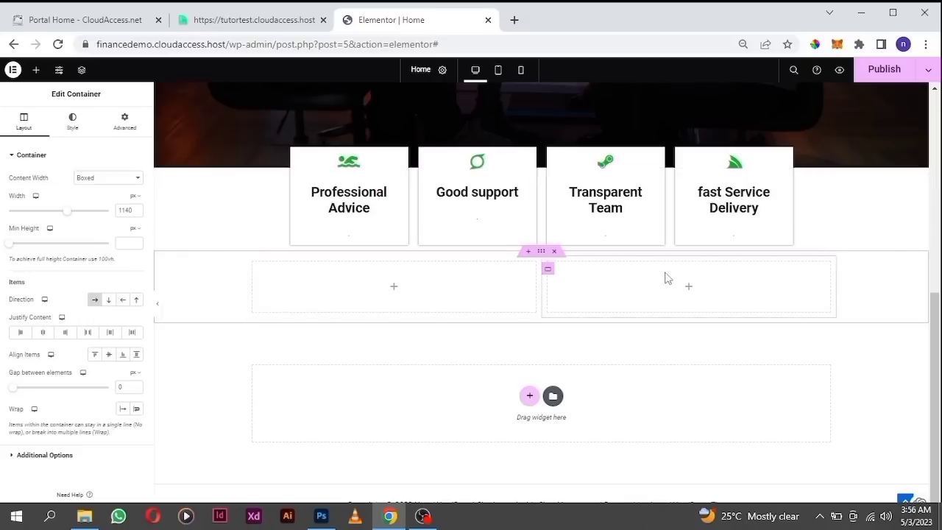
Check the reference site's About Us layout and add a Heading widget to the new container's left column.
{"action": "left_click", "coordinate": [271, 22]}
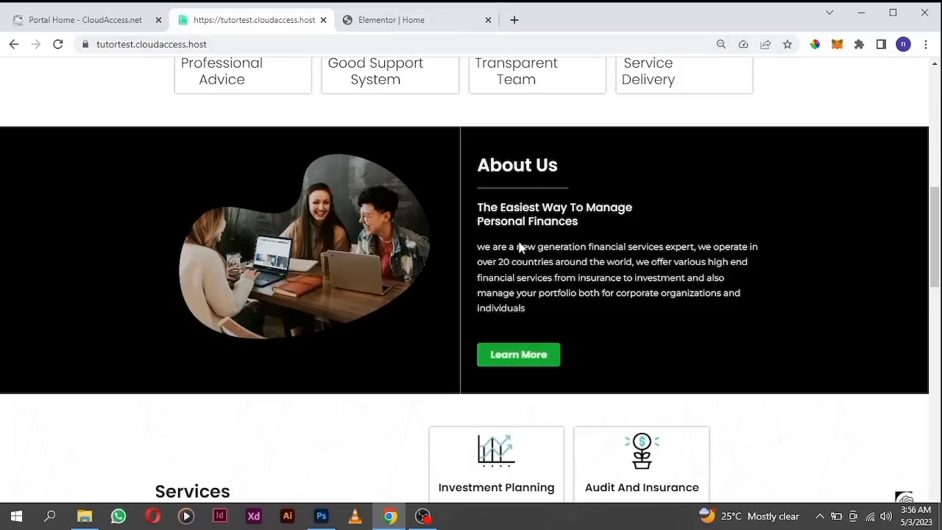
{"action": "left_click", "coordinate": [392, 24]}
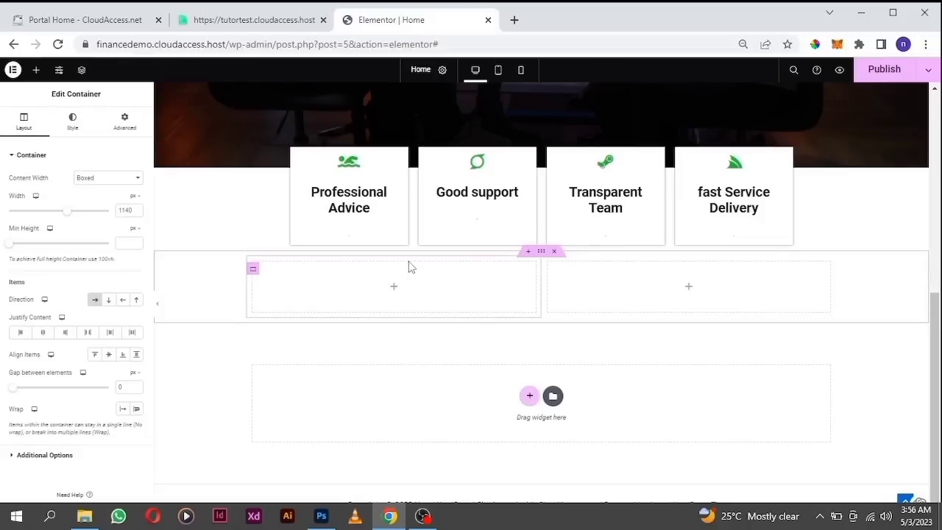
{"action": "scroll", "coordinate": [410, 266], "scroll_direction": "up", "scroll_amount": 4}
{"action": "scroll", "coordinate": [410, 266], "scroll_direction": "down", "scroll_amount": 2}
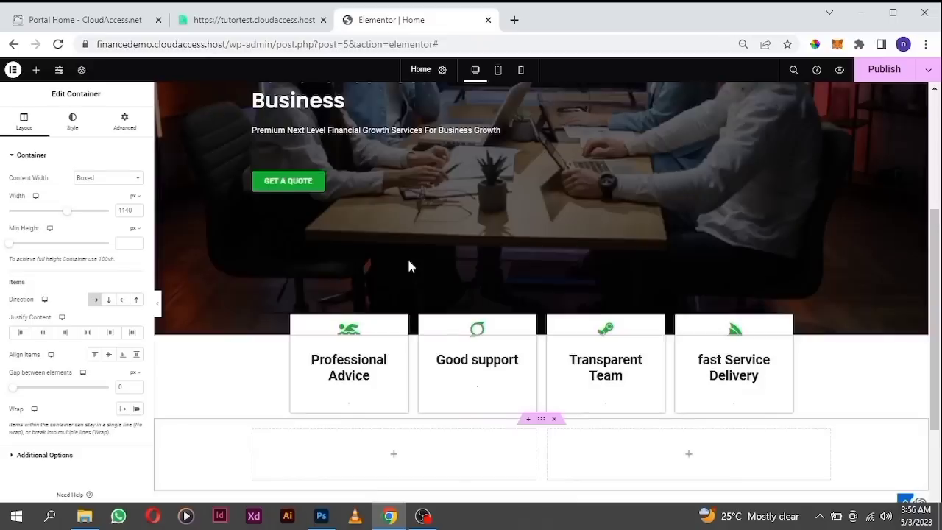
{"action": "scroll", "coordinate": [410, 266], "scroll_direction": "down", "scroll_amount": 2}
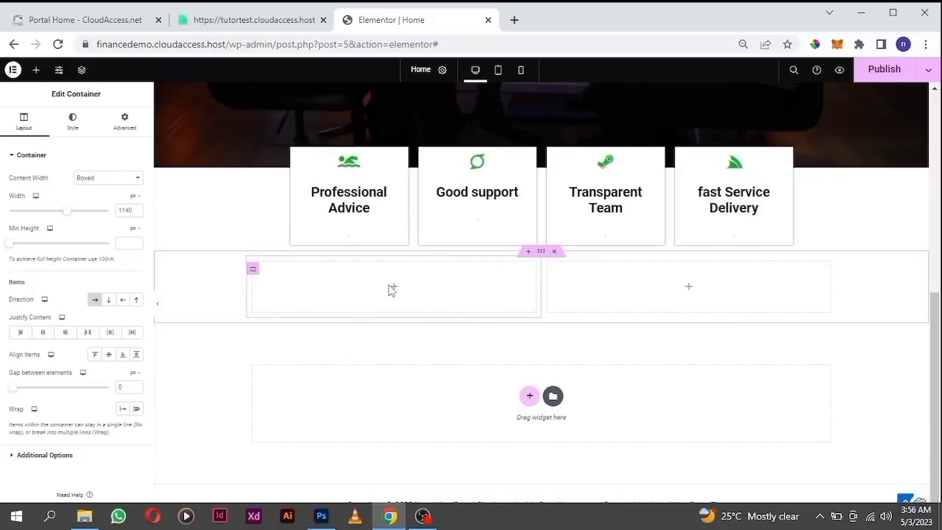
{"action": "left_click", "coordinate": [392, 292]}
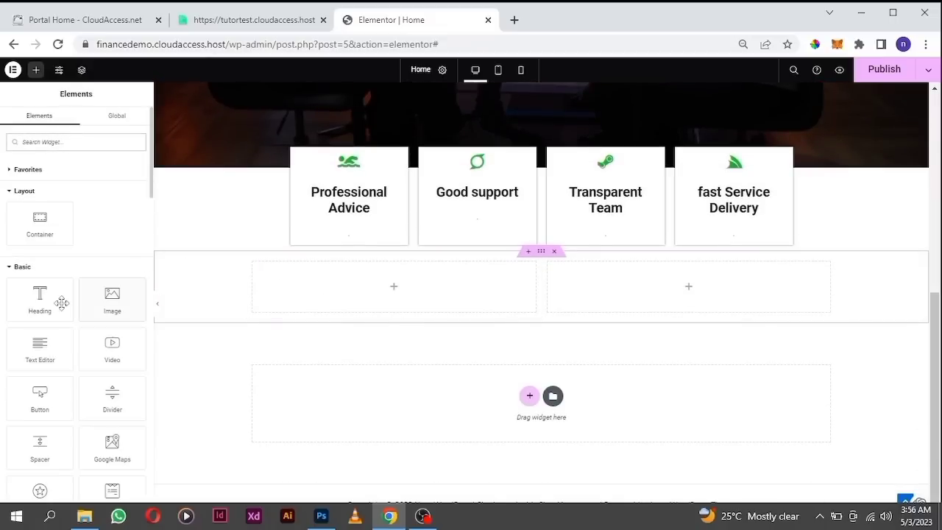
{"action": "left_click_drag", "start_coordinate": [46, 305], "coordinate": [370, 280]}
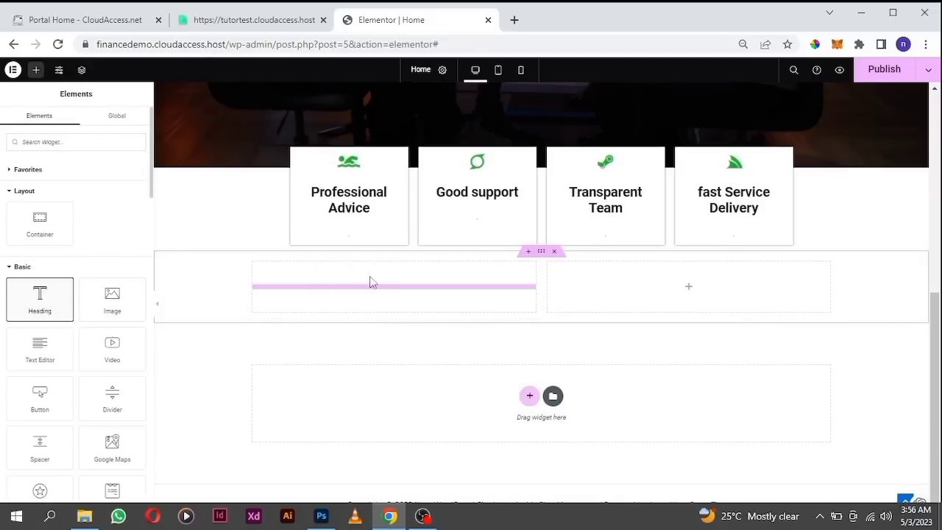
Replace the new heading's placeholder title with "About us".
{"action": "left_click", "coordinate": [97, 194]}
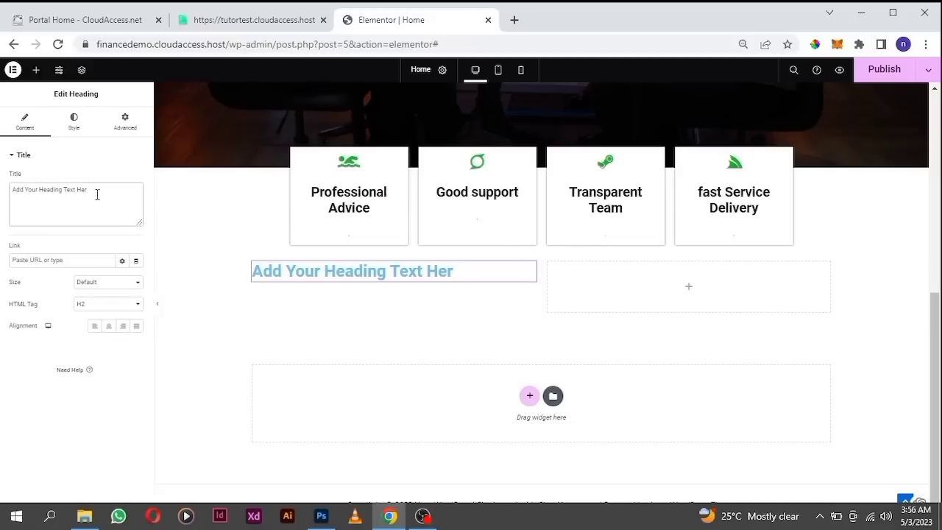
{"action": "key", "text": "BackSpace"}
{"action": "key", "text": "BackSpace"}
{"action": "key", "text": "BackSpace"}
{"action": "key", "text": "BackSpace"}
{"action": "key", "text": "BackSpace"}
{"action": "key", "text": "BackSpace"}
{"action": "key", "text": "BackSpace"}
{"action": "key", "text": "BackSpace"}
{"action": "key", "text": "BackSpace"}
{"action": "key", "text": "BackSpace"}
{"action": "key", "text": "BackSpace"}
{"action": "key", "text": "BackSpace"}
{"action": "key", "text": "BackSpace"}
{"action": "key", "text": "BackSpace"}
{"action": "key", "text": "BackSpace"}
{"action": "key", "text": "BackSpace"}
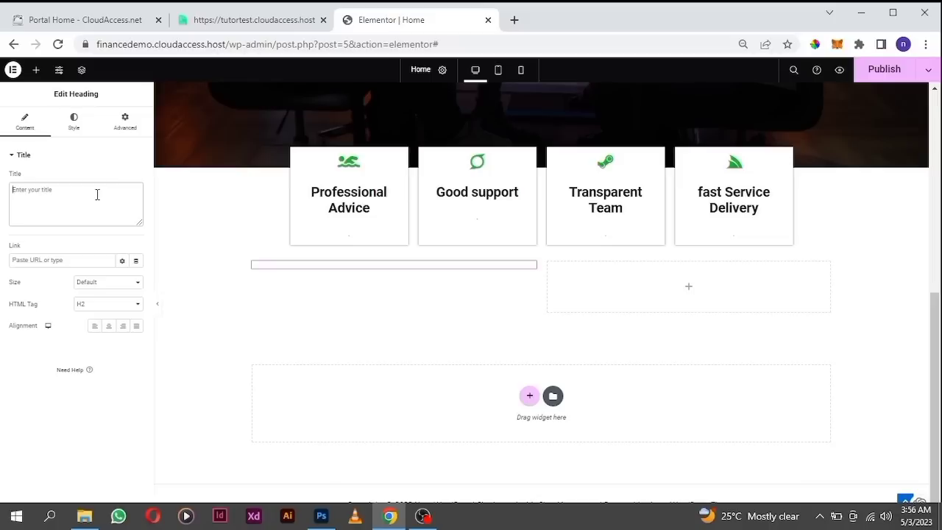
{"action": "type", "text": "About us"}
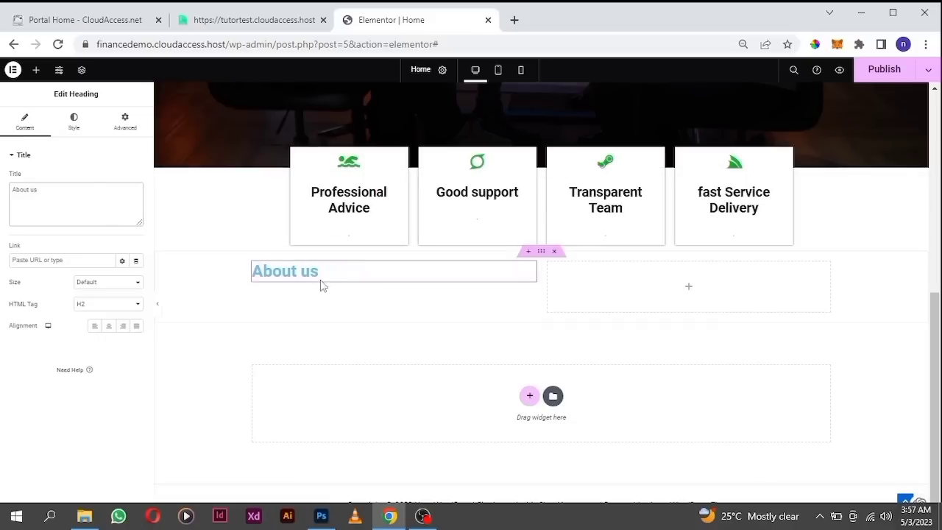
Set the "About us" heading's text color to black (#000000).
{"action": "left_click", "coordinate": [73, 122]}
{"action": "left_click", "coordinate": [135, 180]}
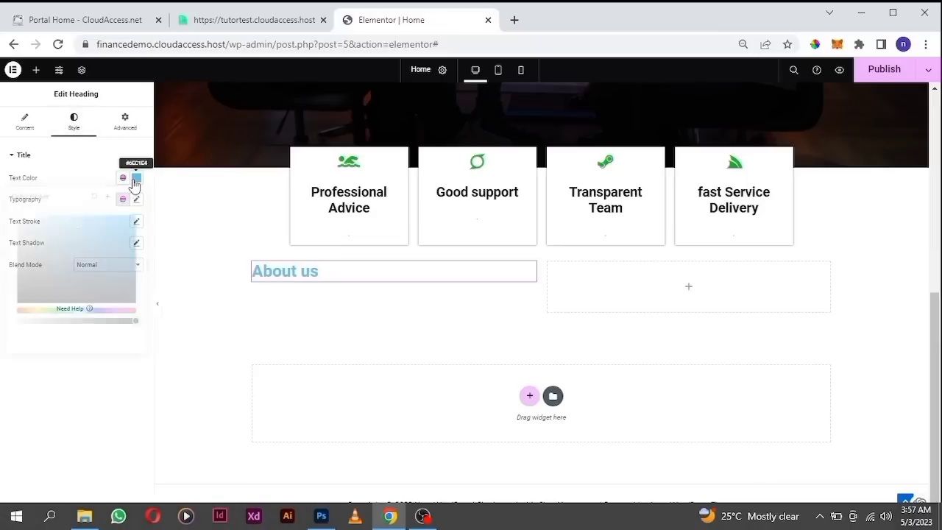
{"action": "left_click", "coordinate": [28, 300]}
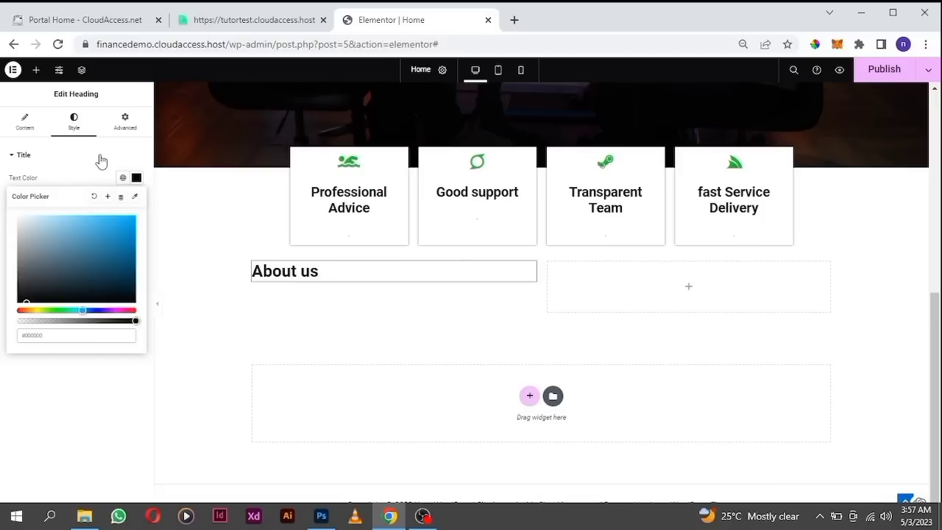
{"action": "left_click", "coordinate": [101, 159]}
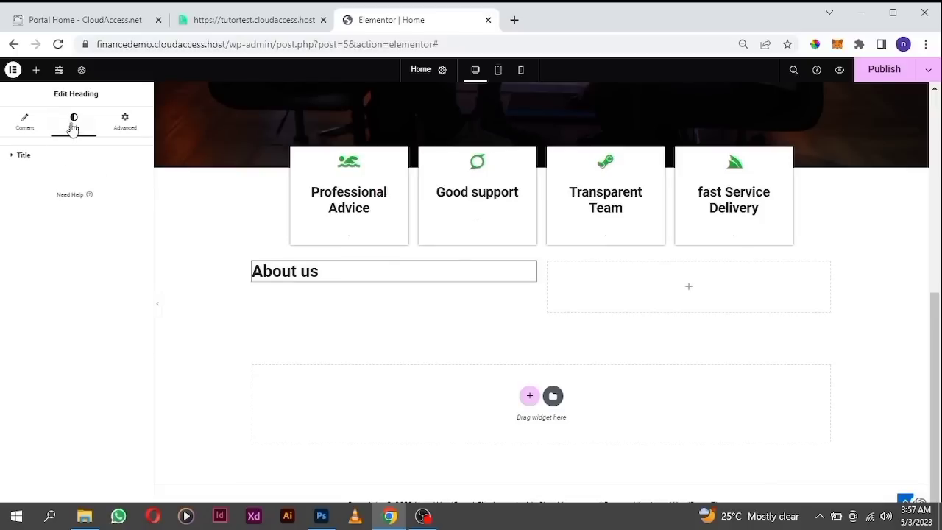
Set the "About us" heading's typography to the Poppins font family at a size of 31 px.
{"action": "left_click", "coordinate": [31, 159]}
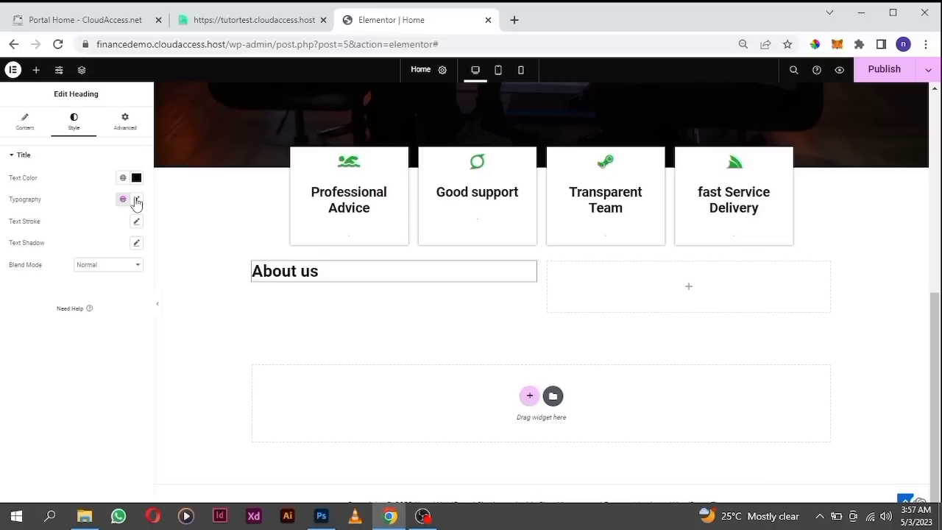
{"action": "left_click", "coordinate": [136, 200]}
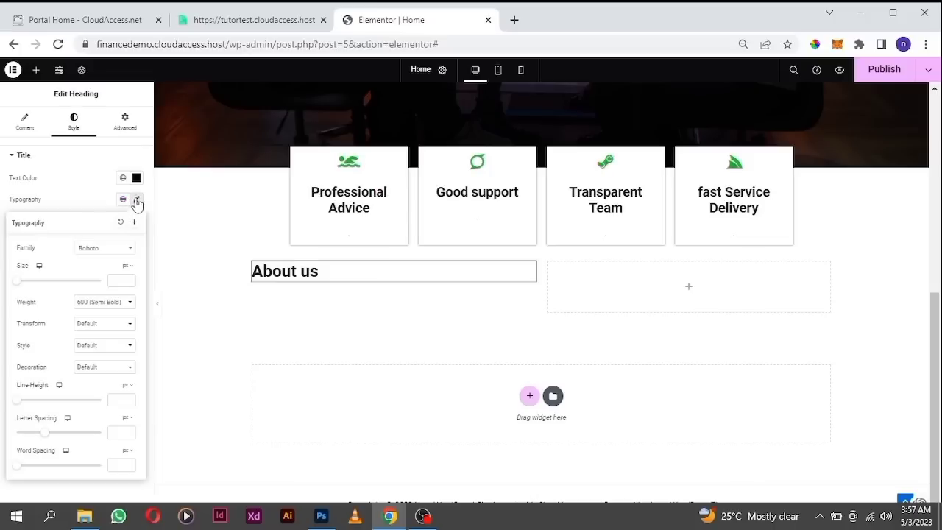
{"action": "left_click", "coordinate": [132, 254]}
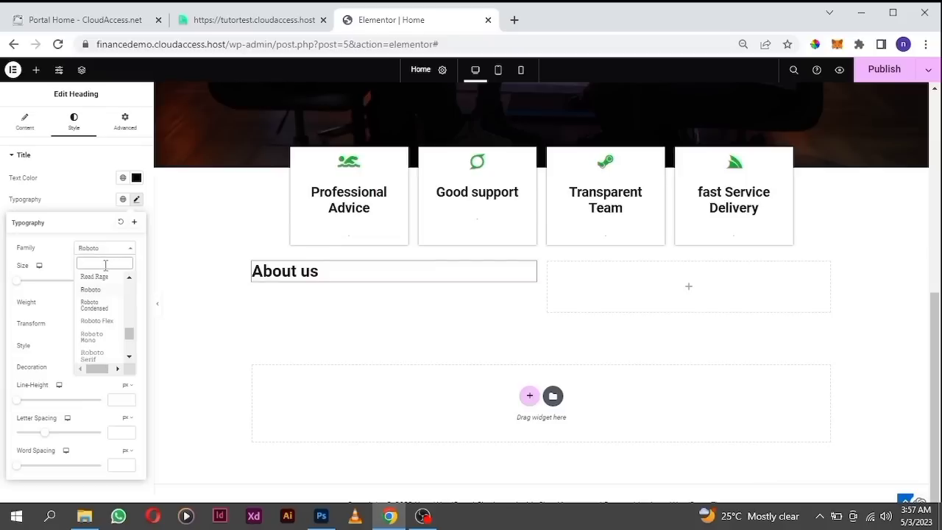
{"action": "type", "text": "po"}
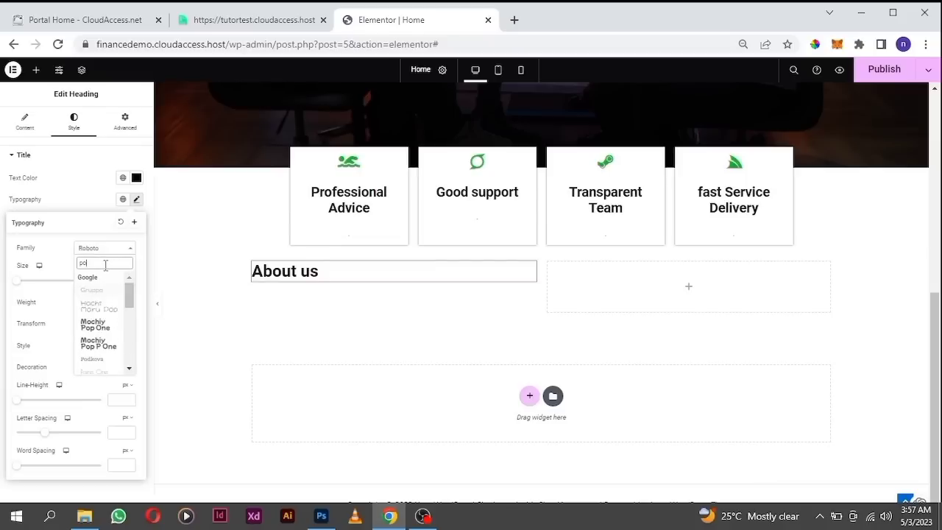
{"action": "type", "text": "pp"}
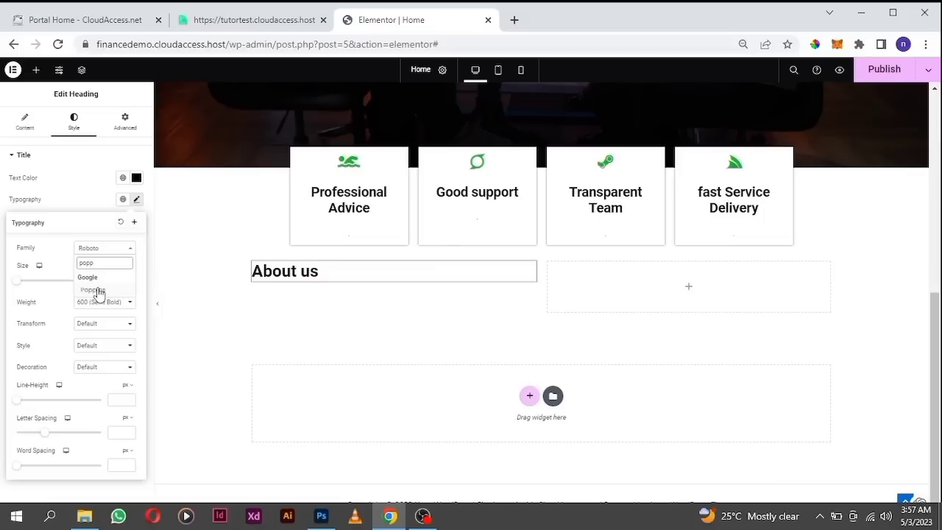
{"action": "left_click", "coordinate": [98, 291]}
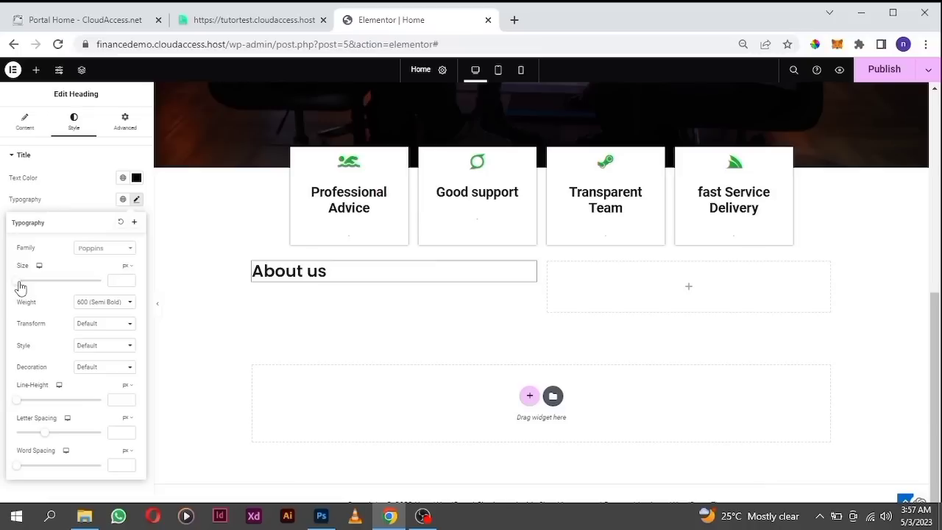
{"action": "left_click_drag", "start_coordinate": [21, 287], "coordinate": [37, 287]}
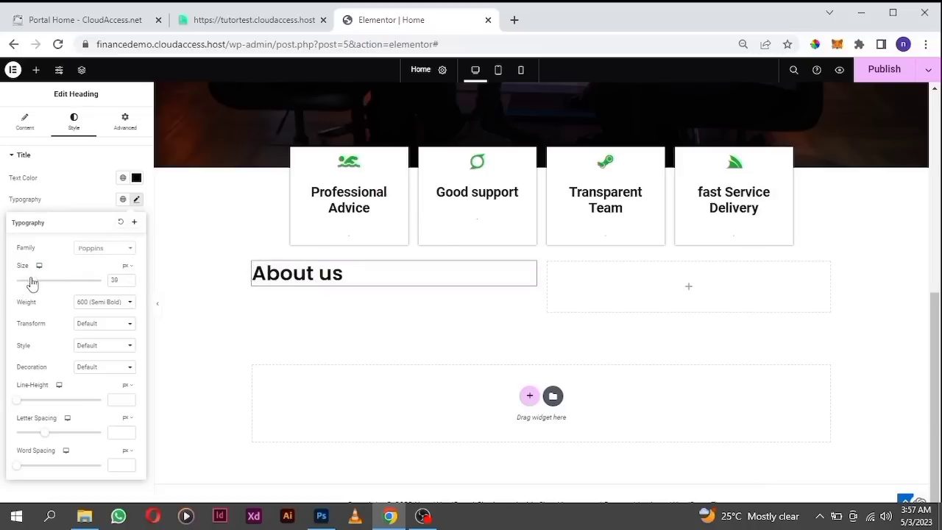
{"action": "left_click_drag", "start_coordinate": [32, 284], "coordinate": [28, 285]}
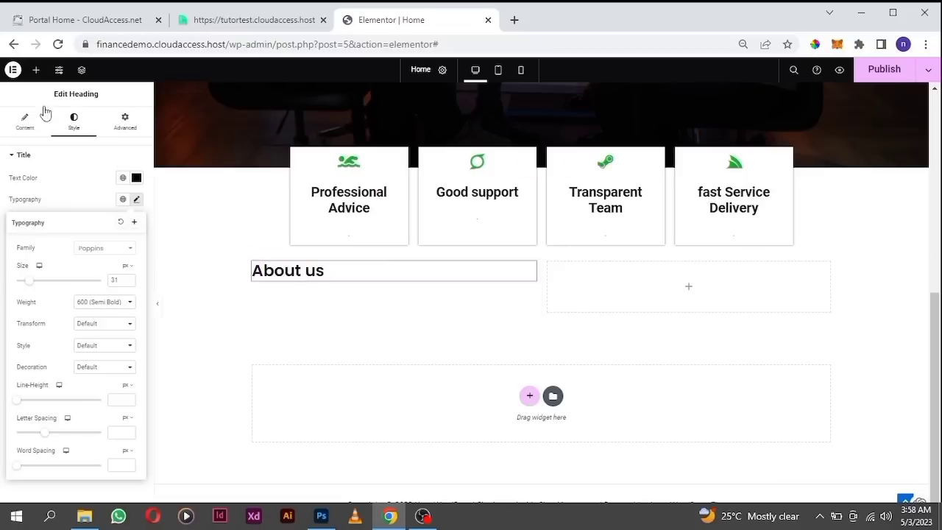
Add a Divider widget beneath the "About us" heading, set its width to 30%, and open its style settings.
{"action": "left_click", "coordinate": [36, 70]}
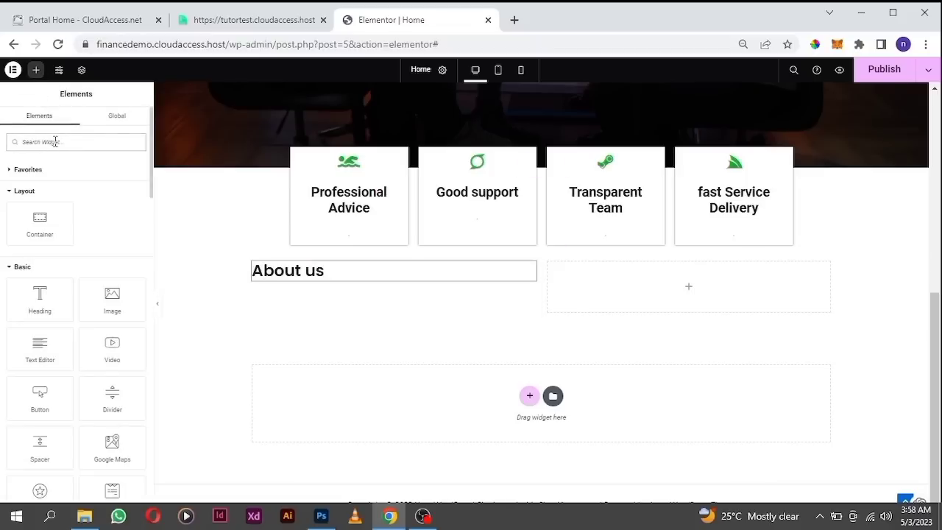
{"action": "left_click_drag", "start_coordinate": [112, 409], "coordinate": [278, 272]}
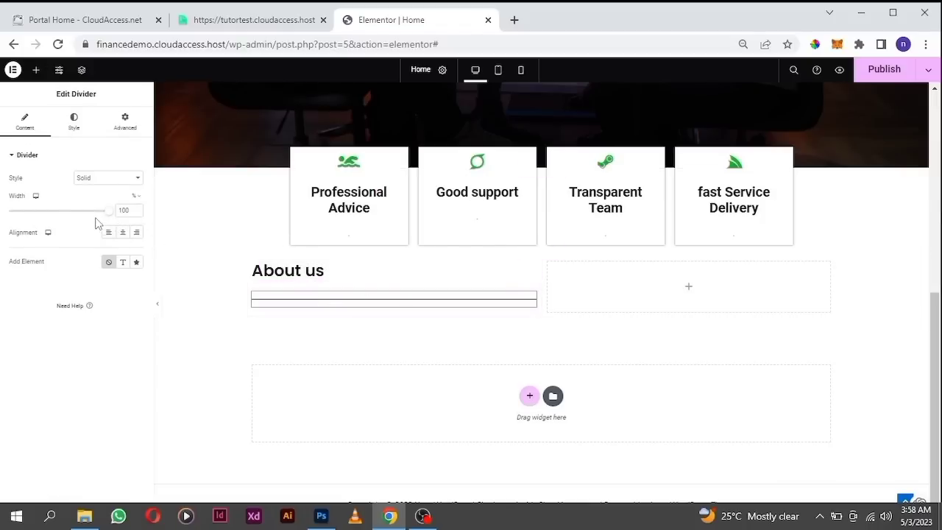
{"action": "left_click_drag", "start_coordinate": [108, 216], "coordinate": [40, 226]}
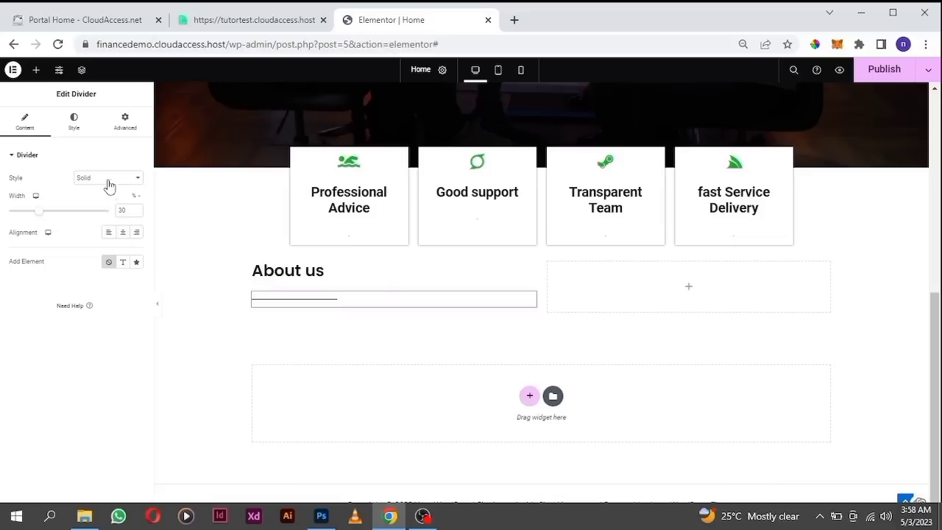
{"action": "left_click", "coordinate": [73, 124]}
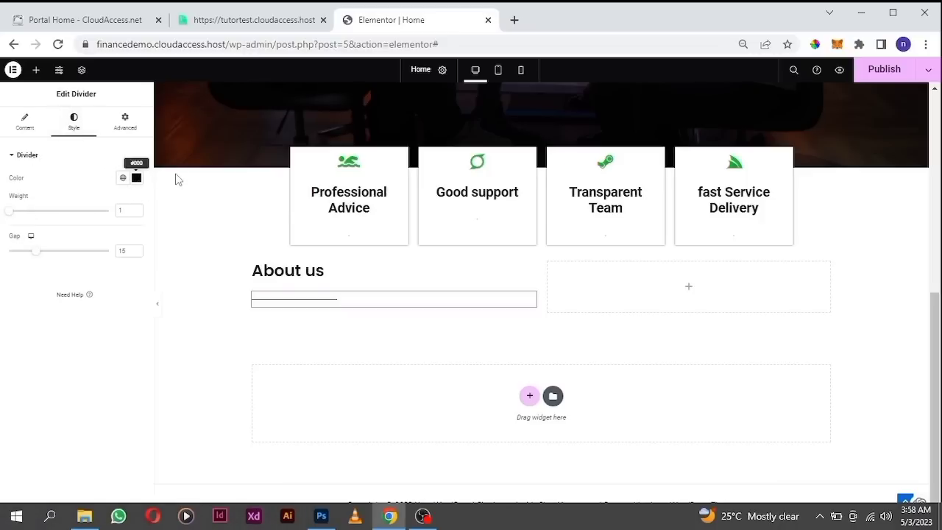
Set the divider's color to #1AC231 by sampling the green of the GET A QUOTE button with the eyedropper.
{"action": "scroll", "coordinate": [189, 177], "scroll_direction": "up", "scroll_amount": 2}
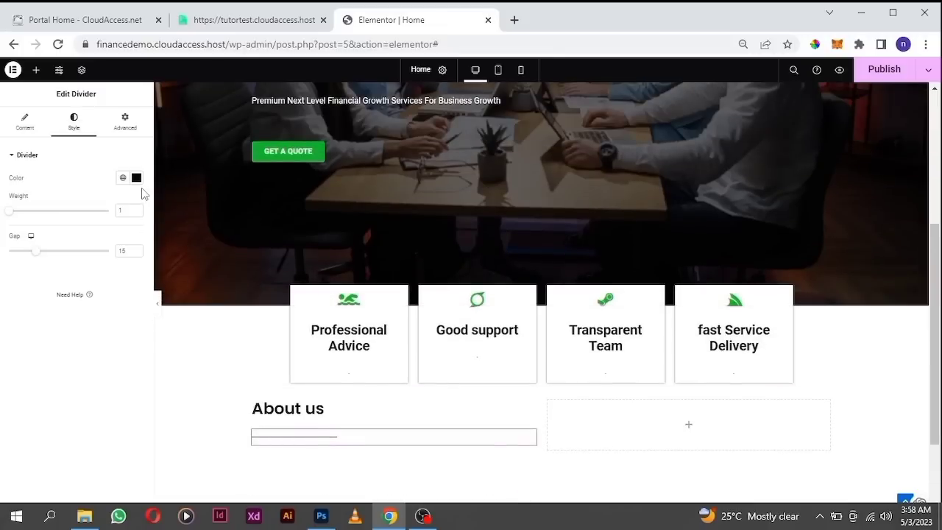
{"action": "left_click", "coordinate": [137, 179]}
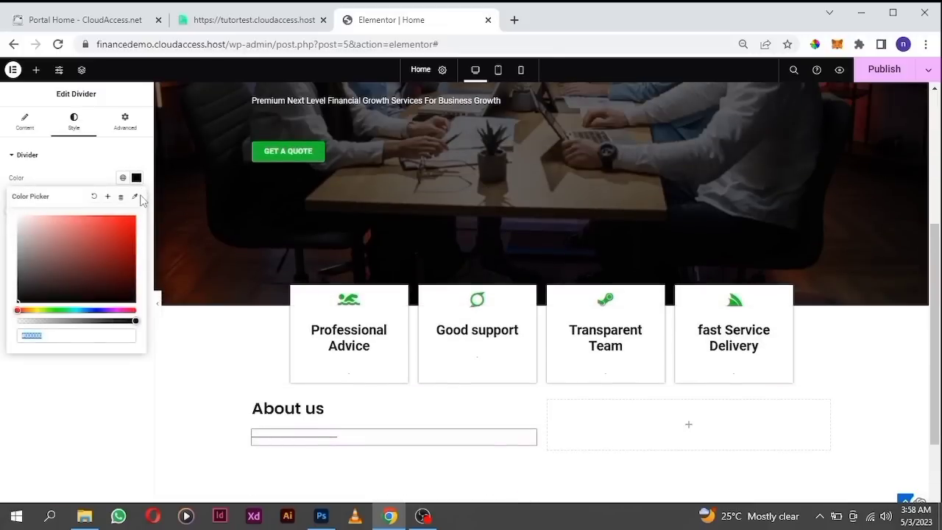
{"action": "left_click", "coordinate": [135, 197]}
{"action": "scroll", "coordinate": [211, 159], "scroll_direction": "up", "scroll_amount": 1}
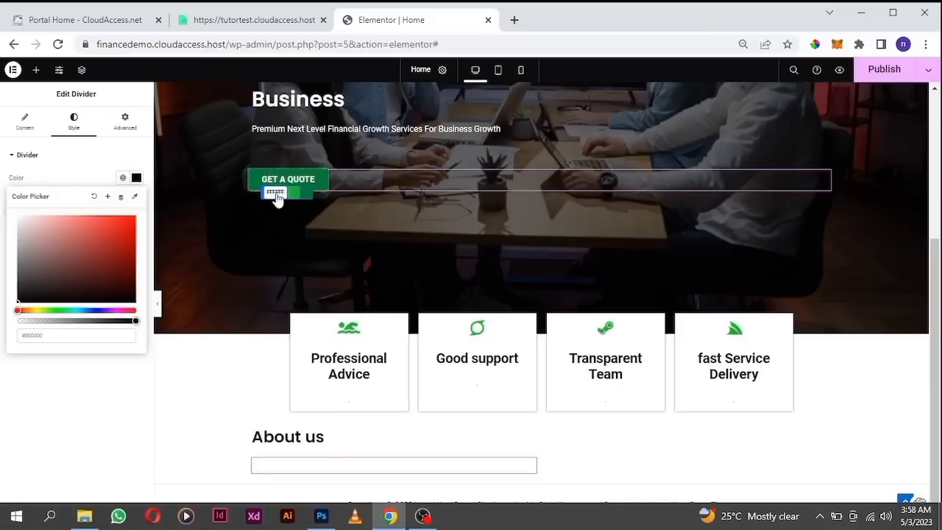
{"action": "left_click", "coordinate": [292, 197]}
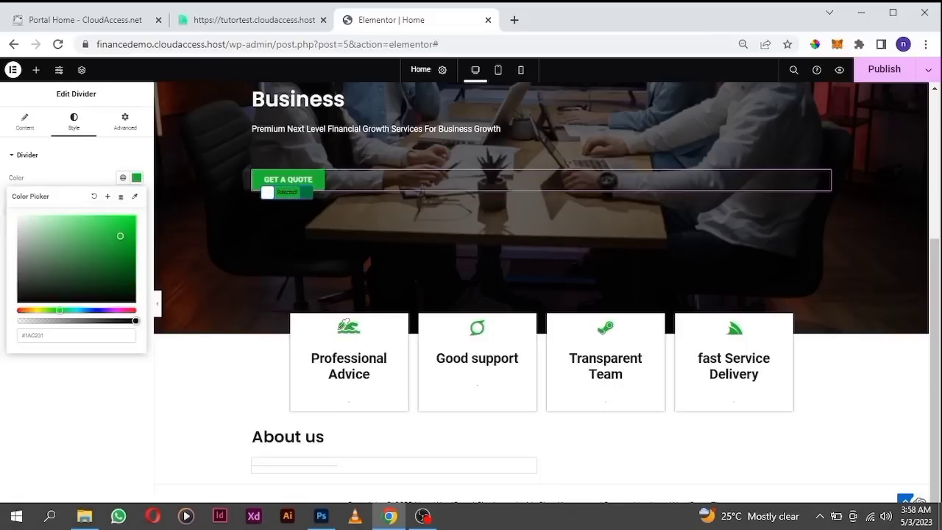
{"action": "scroll", "coordinate": [324, 451], "scroll_direction": "down", "scroll_amount": 2}
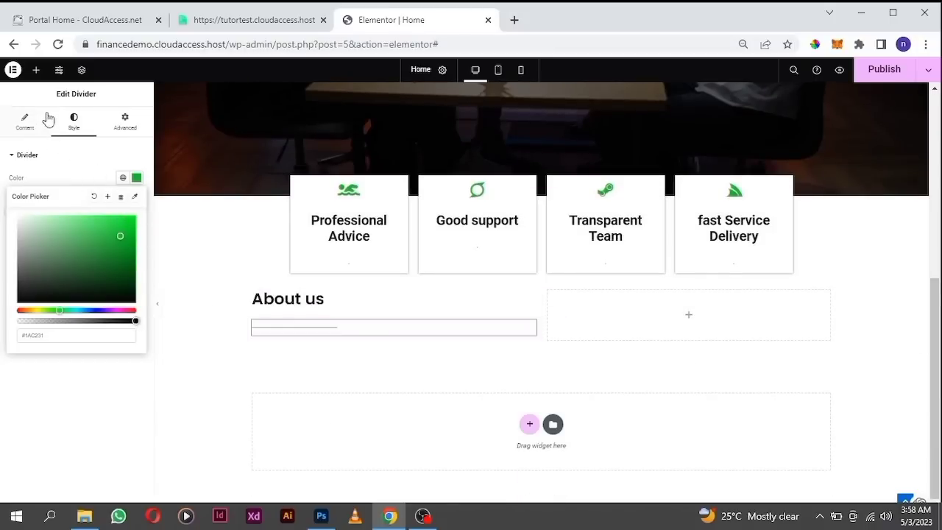
Set the "About us" heading's text color to white (#FFFFFF).
{"action": "left_click", "coordinate": [36, 70]}
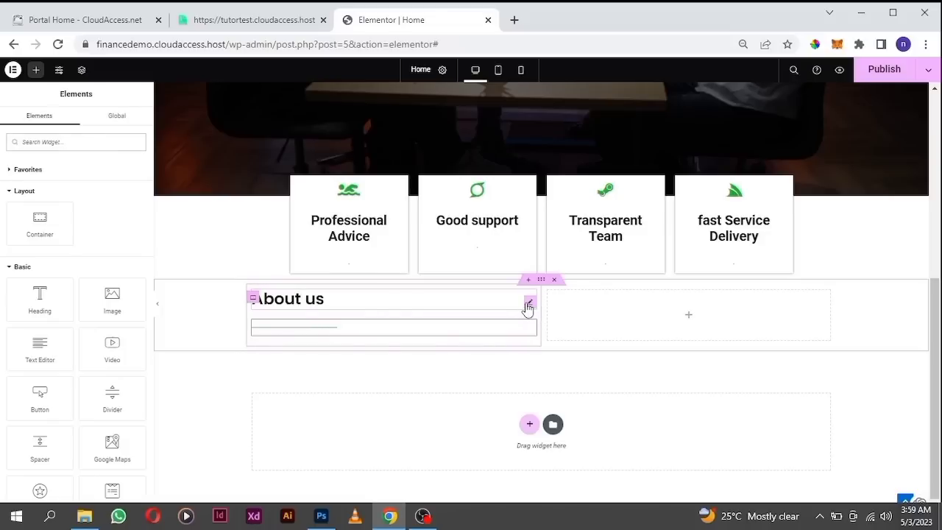
{"action": "left_click", "coordinate": [529, 304]}
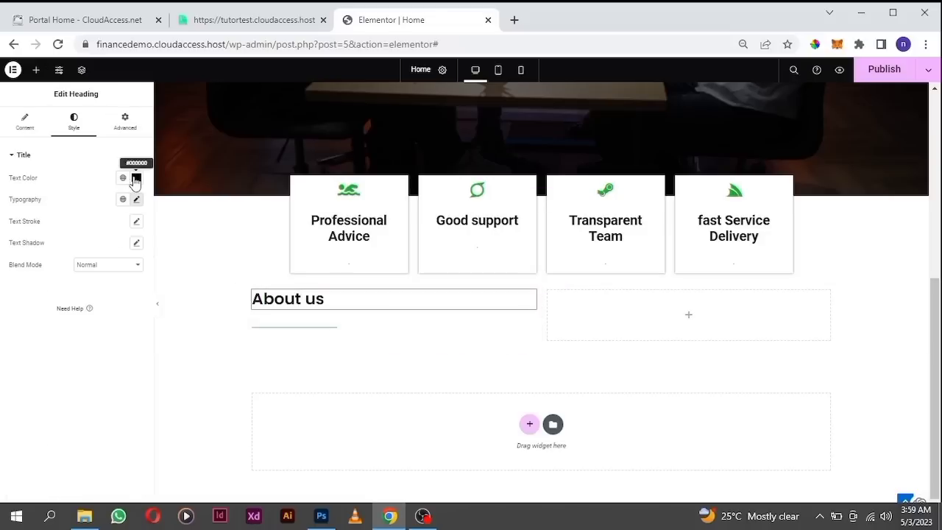
{"action": "left_click", "coordinate": [136, 178]}
{"action": "left_click_drag", "start_coordinate": [43, 233], "coordinate": [3, 210]}
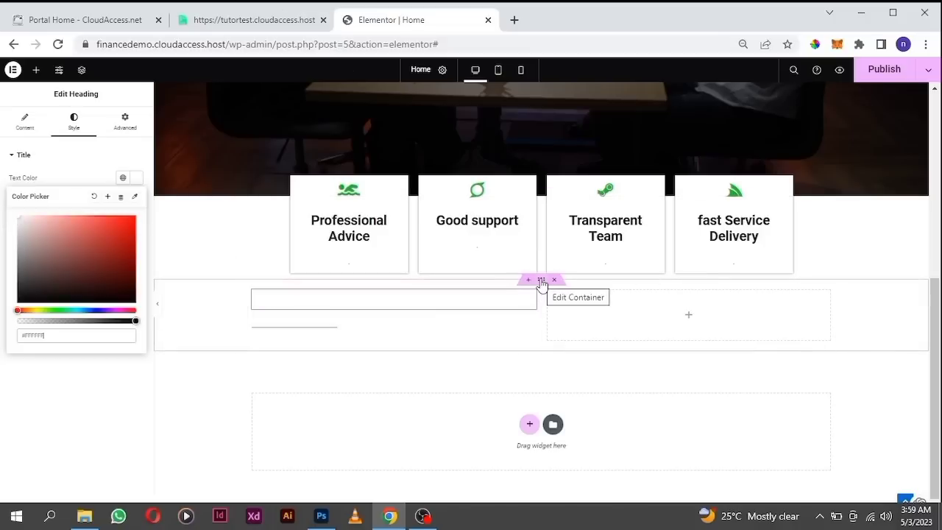
Give the two-column container around "About us" a classic background in black (#000000).
{"action": "left_click", "coordinate": [541, 281]}
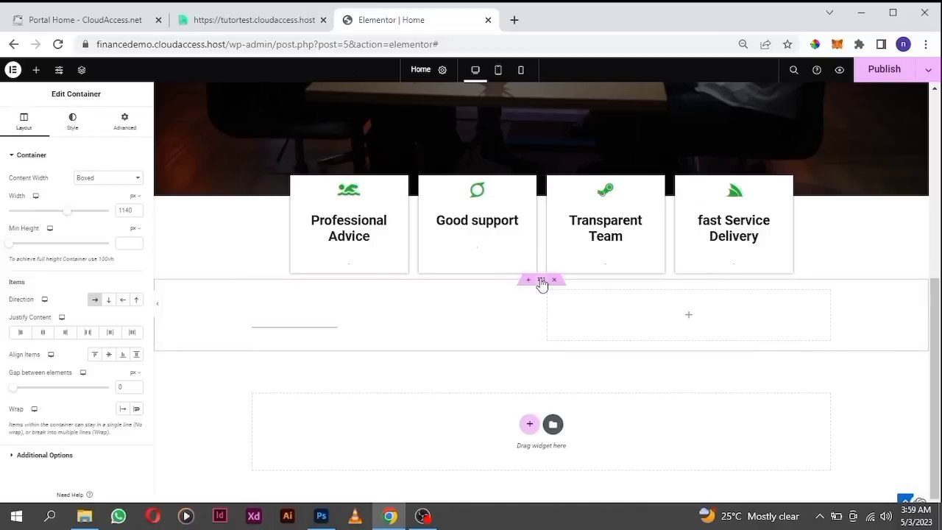
{"action": "left_click", "coordinate": [76, 127]}
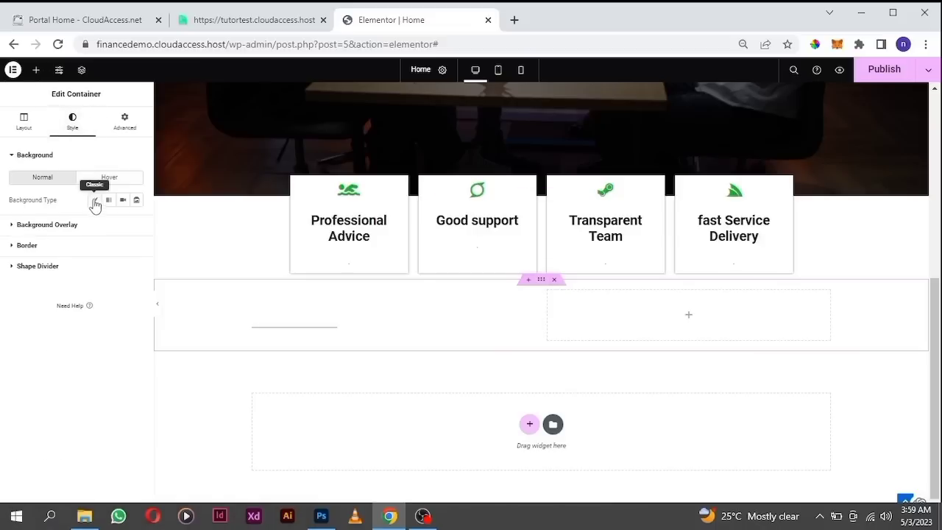
{"action": "left_click", "coordinate": [93, 203]}
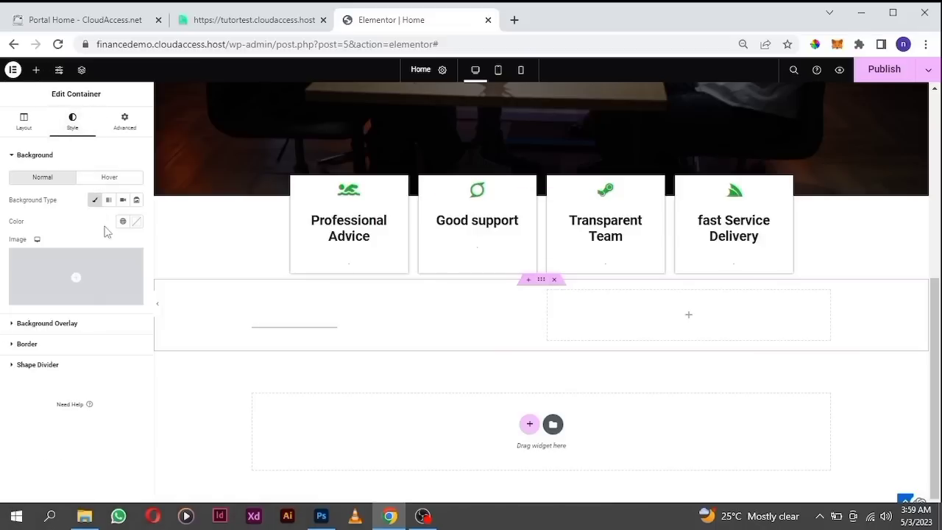
{"action": "left_click", "coordinate": [136, 223]}
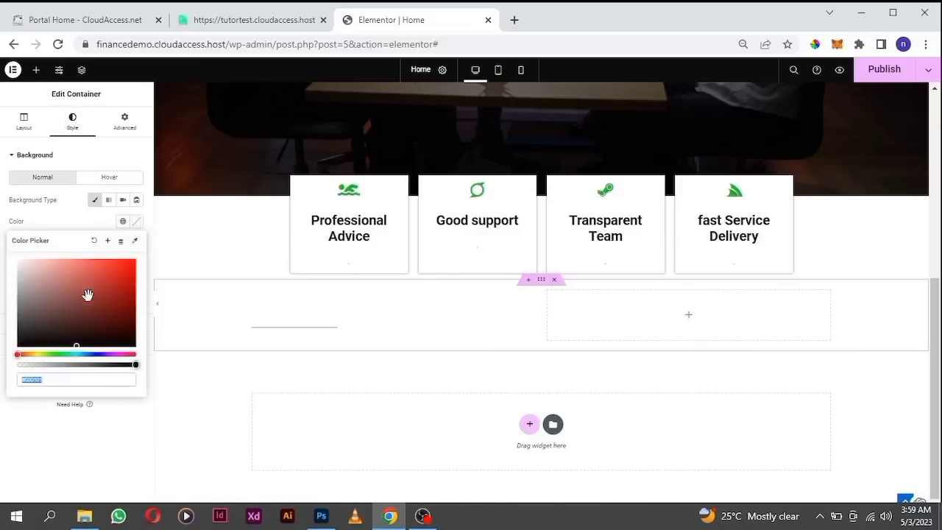
{"action": "left_click_drag", "start_coordinate": [33, 330], "coordinate": [27, 364]}
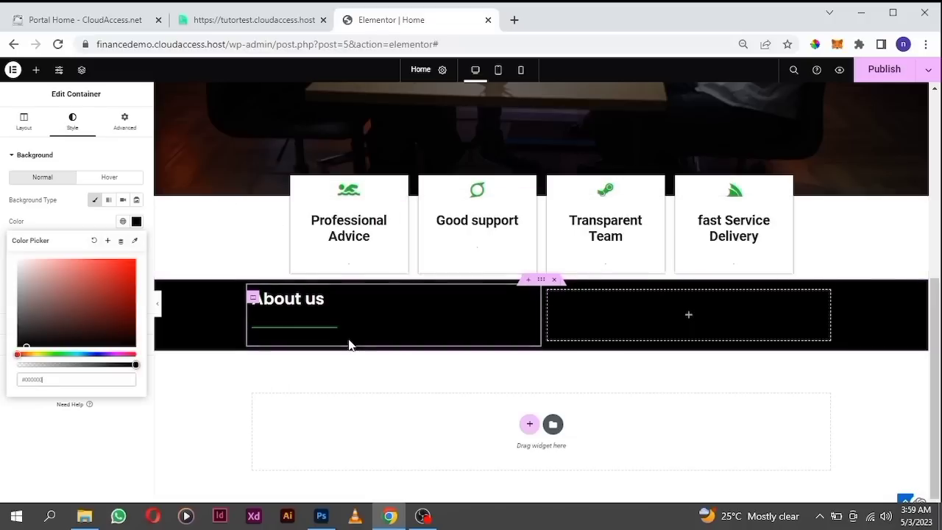
Add a Text Editor widget to the "About us" column and place it beneath the divider.
{"action": "left_click", "coordinate": [35, 71]}
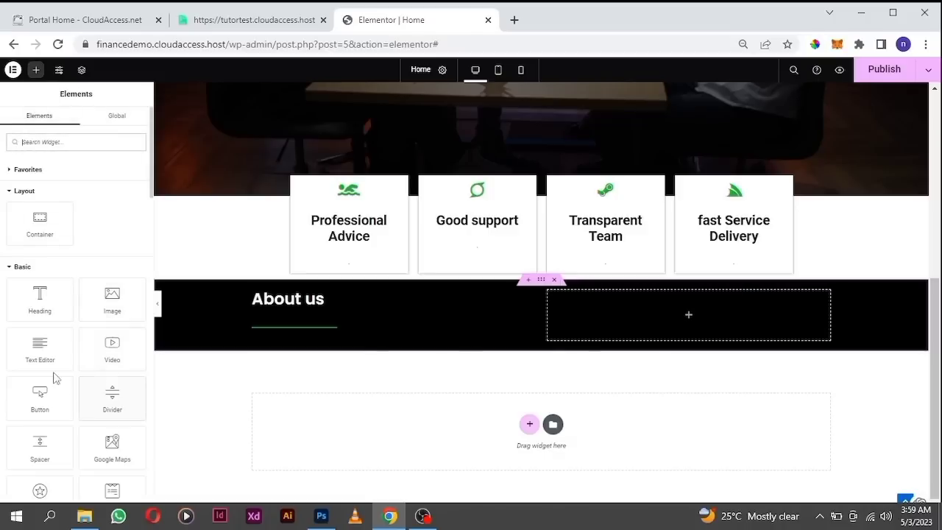
{"action": "left_click_drag", "start_coordinate": [39, 350], "coordinate": [302, 330]}
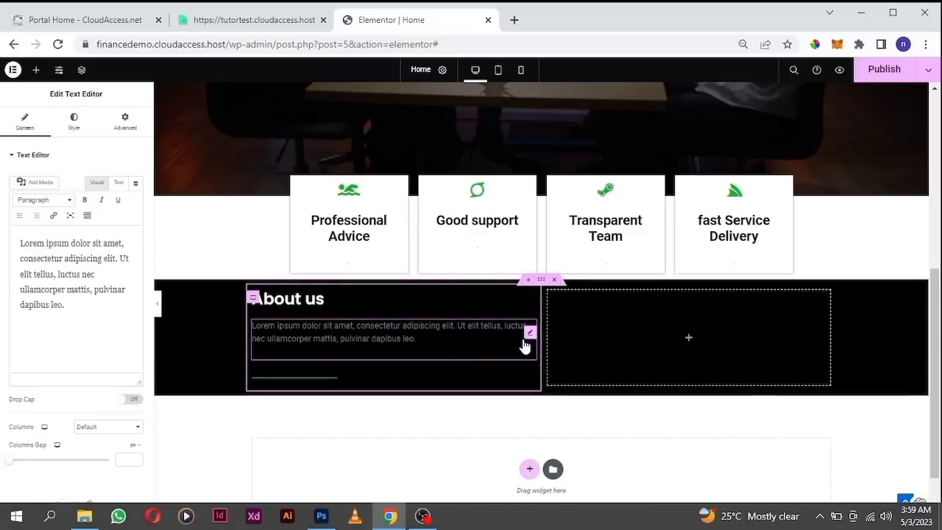
{"action": "left_click_drag", "start_coordinate": [530, 336], "coordinate": [345, 387]}
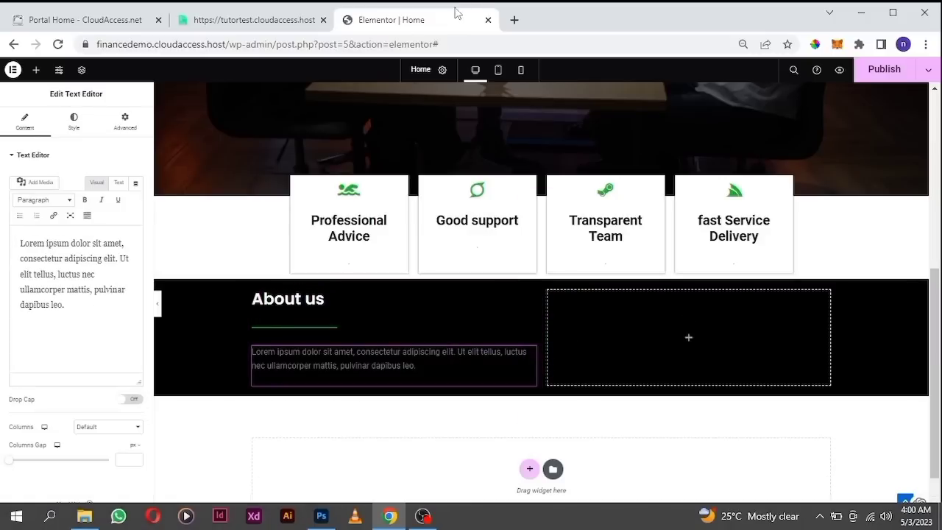
Switch to the reference site tutortest.cloudaccess.host and copy the About Us paragraph beginning "we are a new generation financial services expert".
{"action": "left_click", "coordinate": [262, 20]}
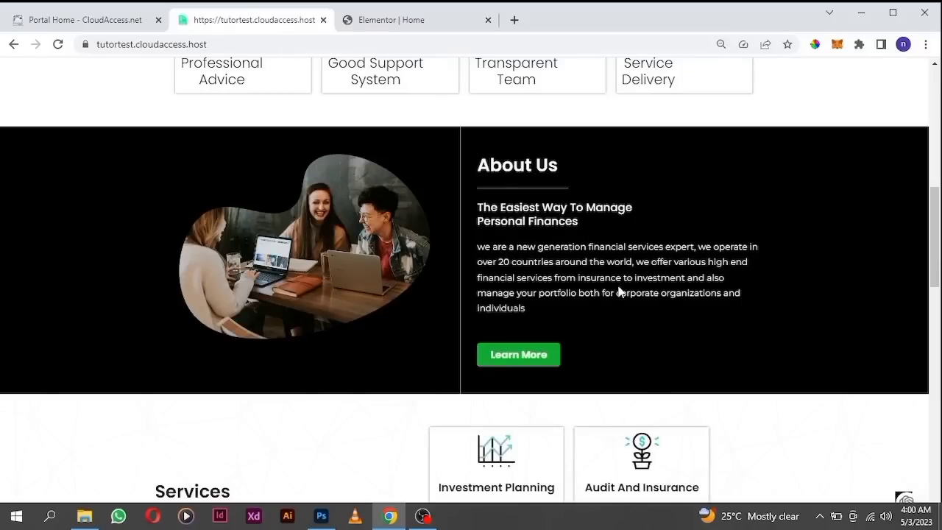
{"action": "double_click", "coordinate": [482, 248]}
{"action": "triple_click", "coordinate": [482, 248]}
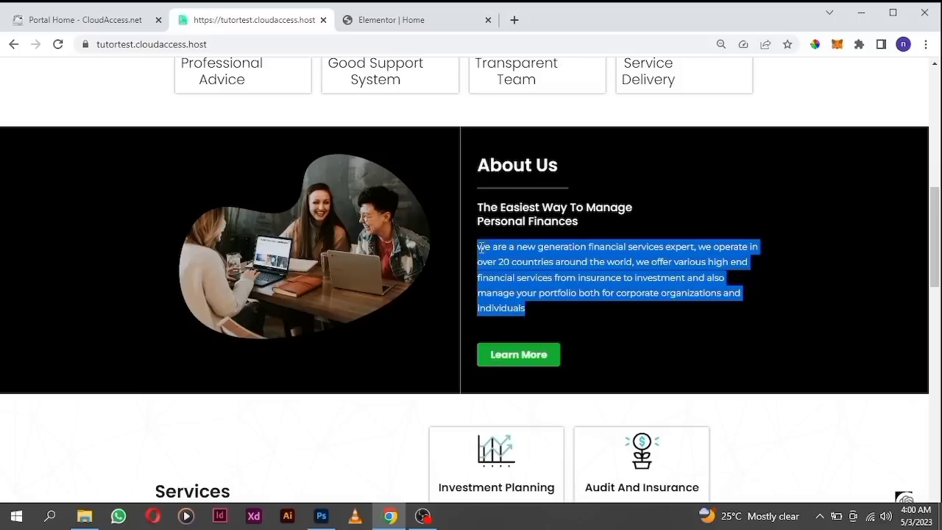
{"action": "right_click", "coordinate": [485, 251]}
{"action": "left_click", "coordinate": [525, 257]}
Back in the Elementor editor, replace the new text widget's placeholder with the copied About Us paragraph.
{"action": "left_click", "coordinate": [429, 21]}
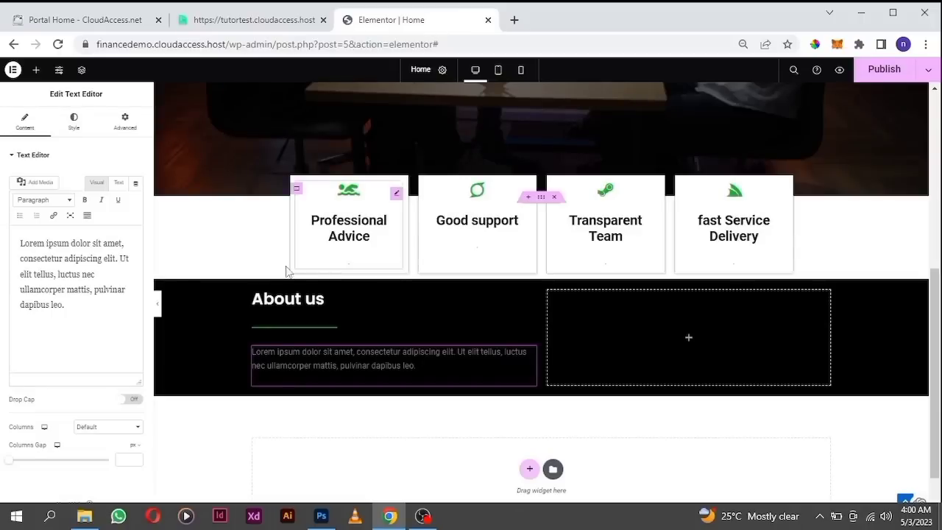
{"action": "left_click_drag", "start_coordinate": [93, 307], "coordinate": [14, 239]}
{"action": "key", "text": "BackSpace"}
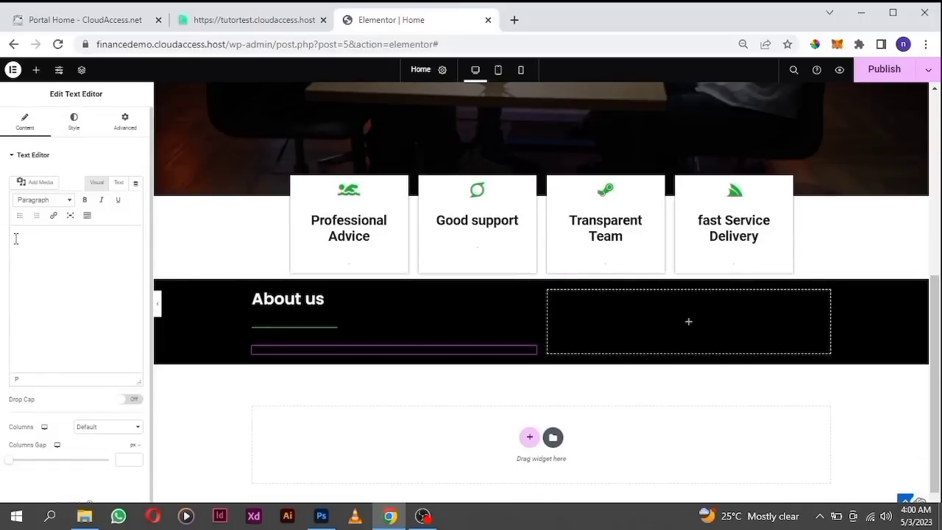
{"action": "key", "text": "ctrl+v"}
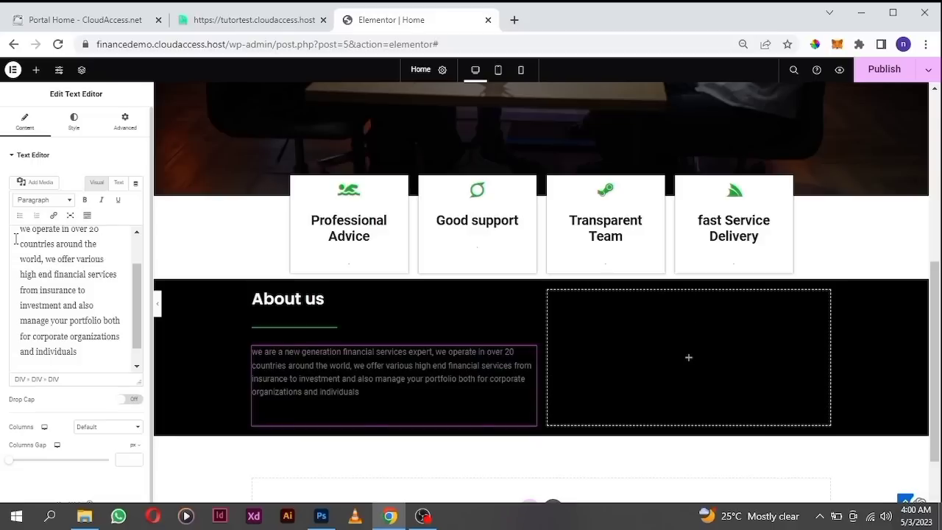
Set the About Us paragraph's text color to white (#FFFFFF).
{"action": "left_click", "coordinate": [75, 129]}
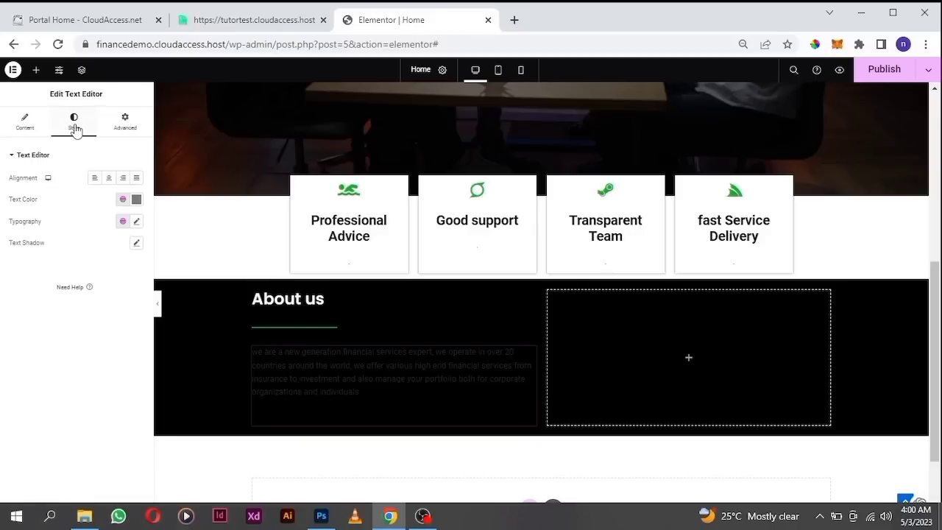
{"action": "left_click", "coordinate": [136, 199]}
{"action": "mouse_move", "coordinate": [46, 259]}
{"action": "left_mouse_down"}
{"action": "mouse_move", "coordinate": [30, 260]}
{"action": "mouse_move", "coordinate": [12, 239]}
{"action": "left_mouse_up"}
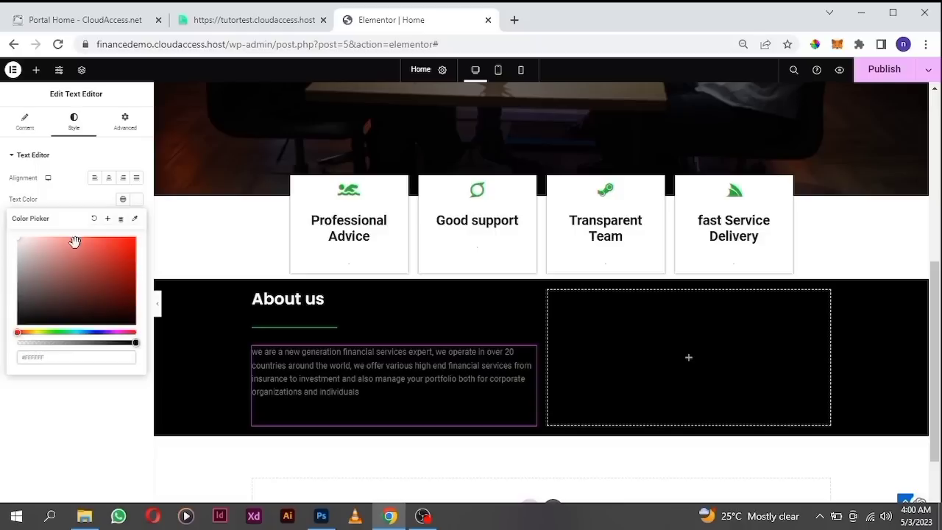
{"action": "left_click", "coordinate": [67, 151]}
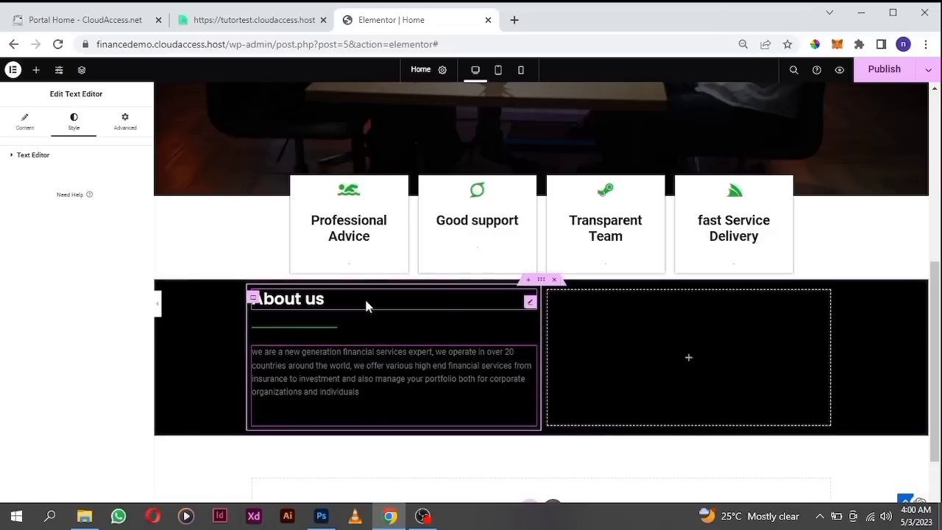
Duplicate the "About us" heading and place the copy between the divider and the paragraph.
{"action": "right_click", "coordinate": [527, 310]}
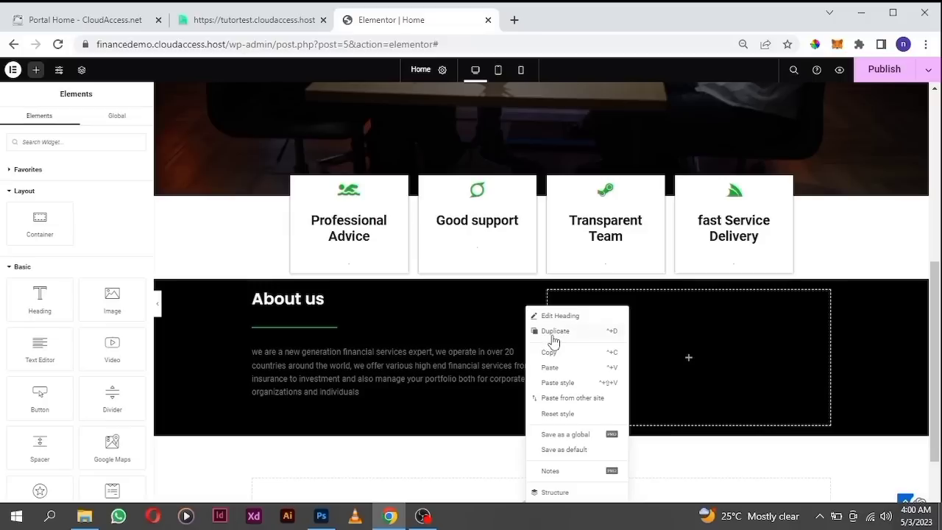
{"action": "left_click", "coordinate": [553, 333]}
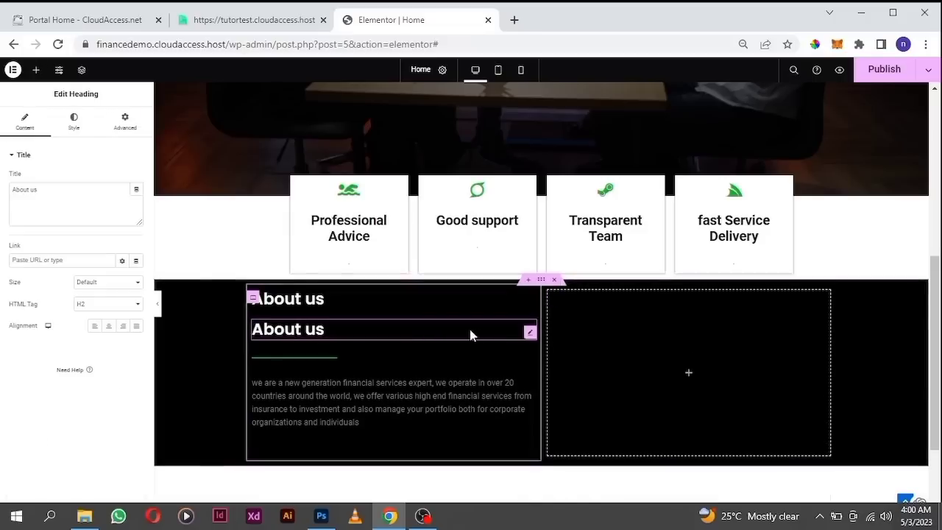
{"action": "left_click_drag", "start_coordinate": [519, 340], "coordinate": [346, 361]}
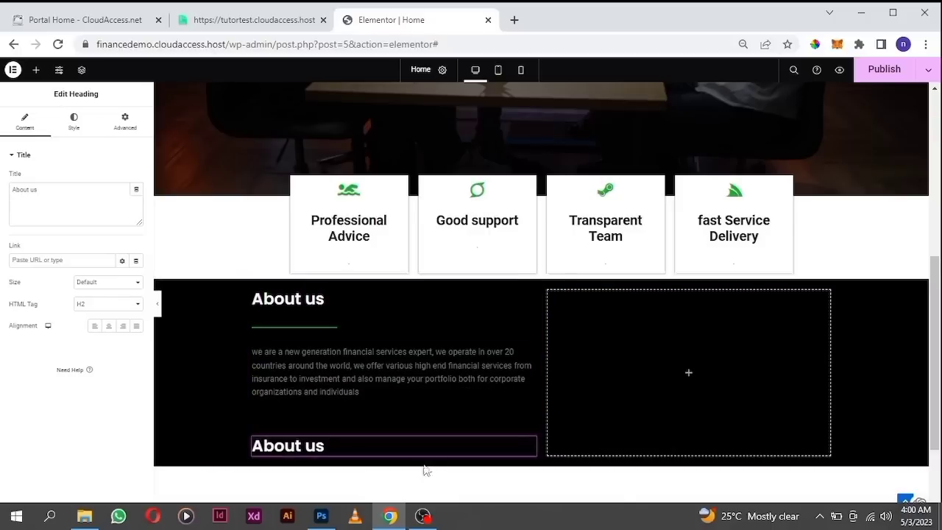
{"action": "left_click_drag", "start_coordinate": [531, 451], "coordinate": [412, 361]}
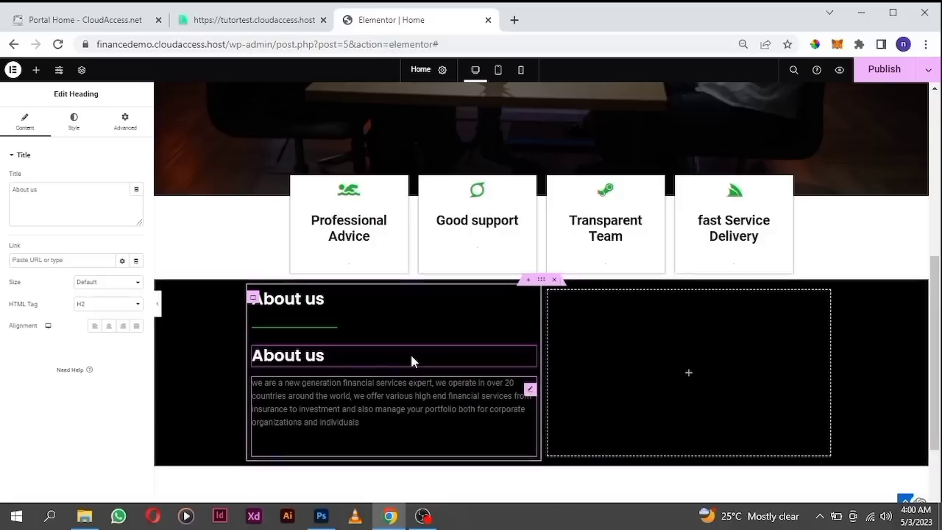
Switch to the reference site tutortest.cloudaccess.host and copy the subheading "The Easiest Way To Manage Personal Finances".
{"action": "left_click", "coordinate": [269, 22]}
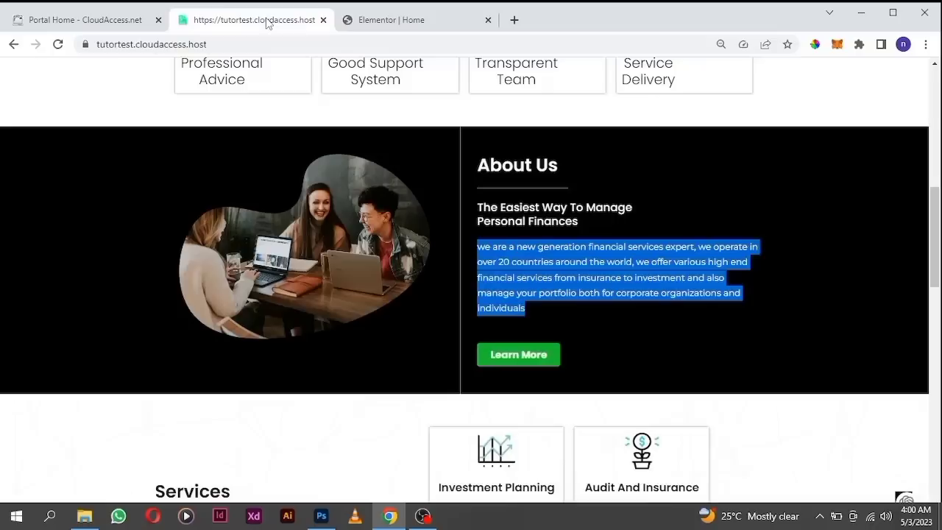
{"action": "left_click_drag", "start_coordinate": [478, 221], "coordinate": [578, 221]}
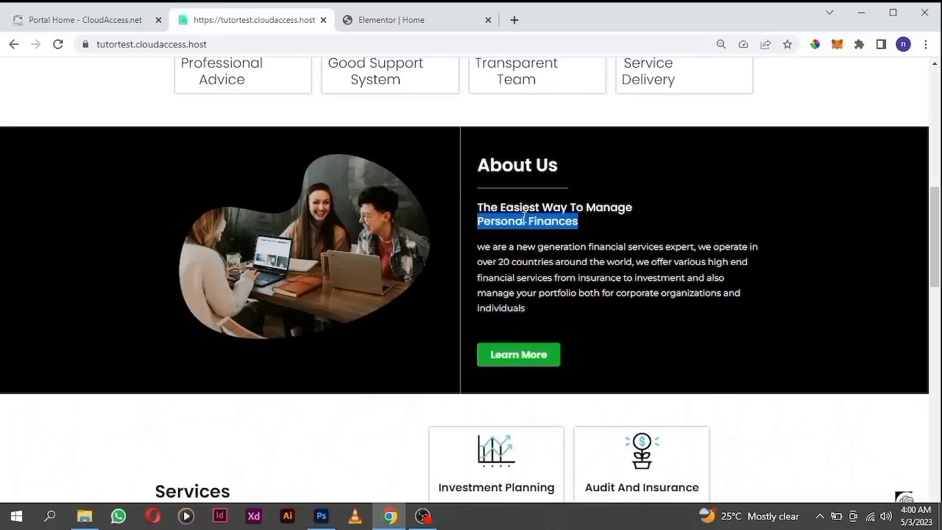
{"action": "triple_click", "coordinate": [484, 208]}
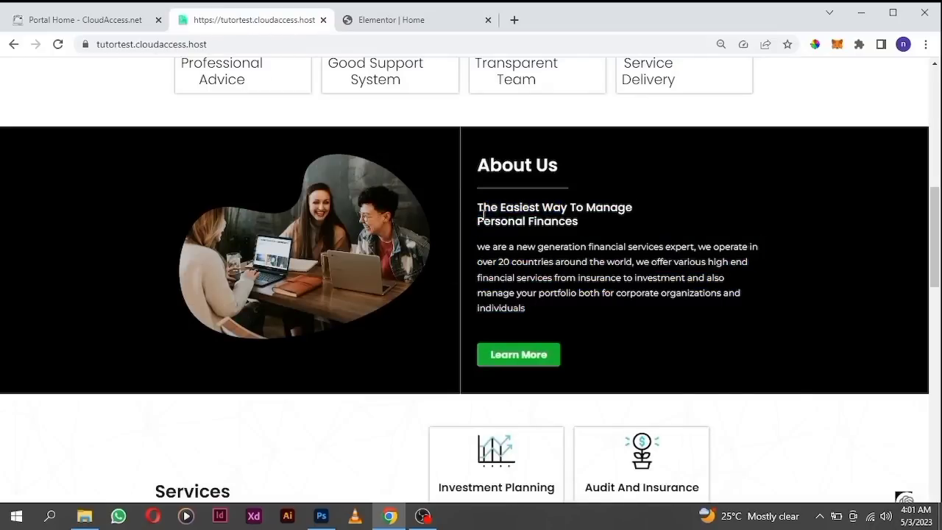
{"action": "triple_click", "coordinate": [483, 214]}
{"action": "triple_click", "coordinate": [480, 208]}
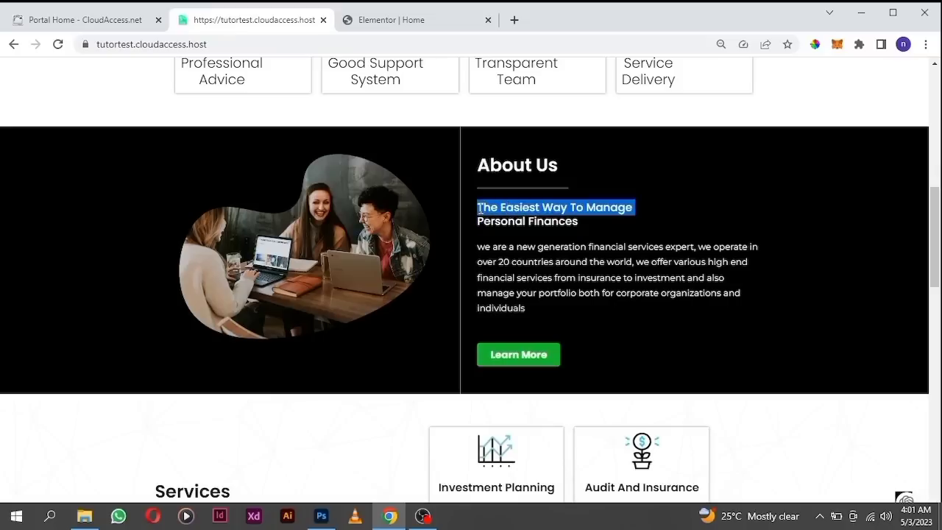
{"action": "left_click", "coordinate": [579, 222]}
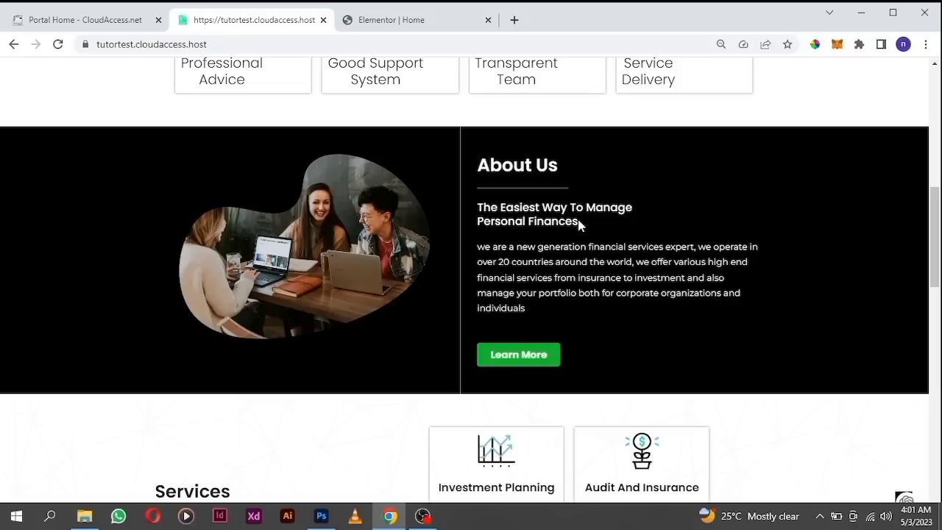
{"action": "left_click_drag", "start_coordinate": [575, 220], "coordinate": [478, 212]}
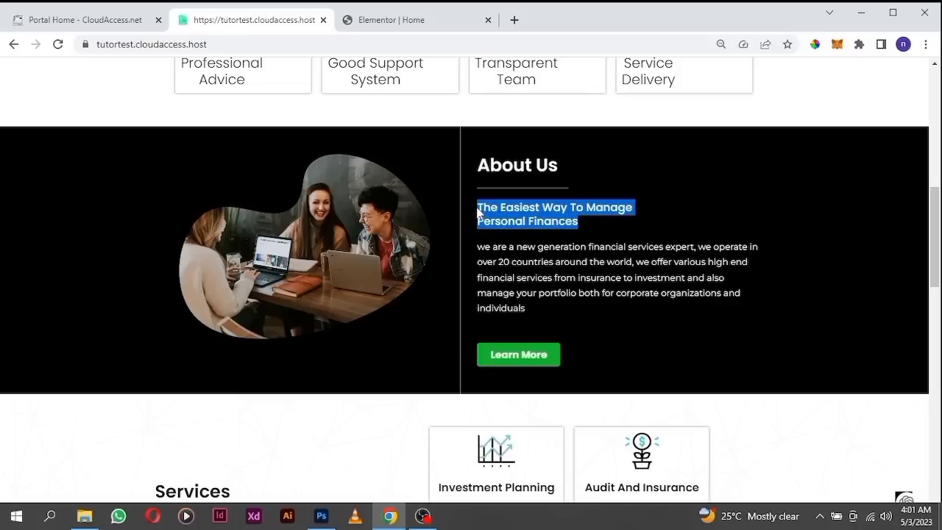
{"action": "right_click", "coordinate": [503, 220]}
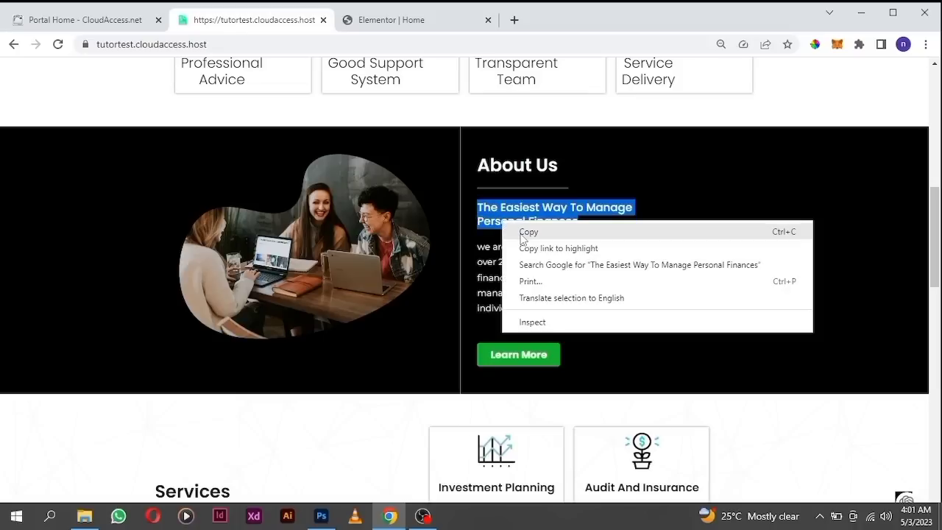
{"action": "left_click", "coordinate": [521, 239]}
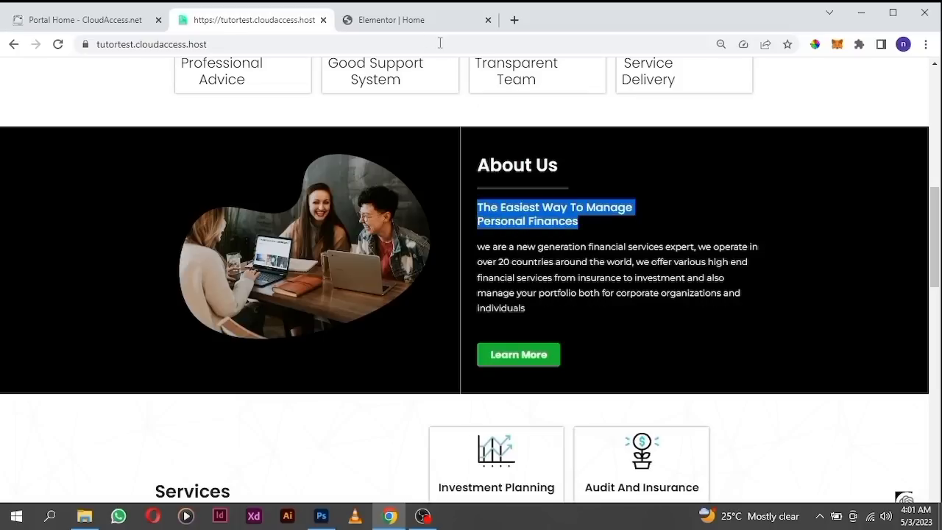
Back in the Elementor editor, replace the duplicated heading's title with the copied text "The Easiest Way To Manage Personal Finances".
{"action": "left_click", "coordinate": [406, 26]}
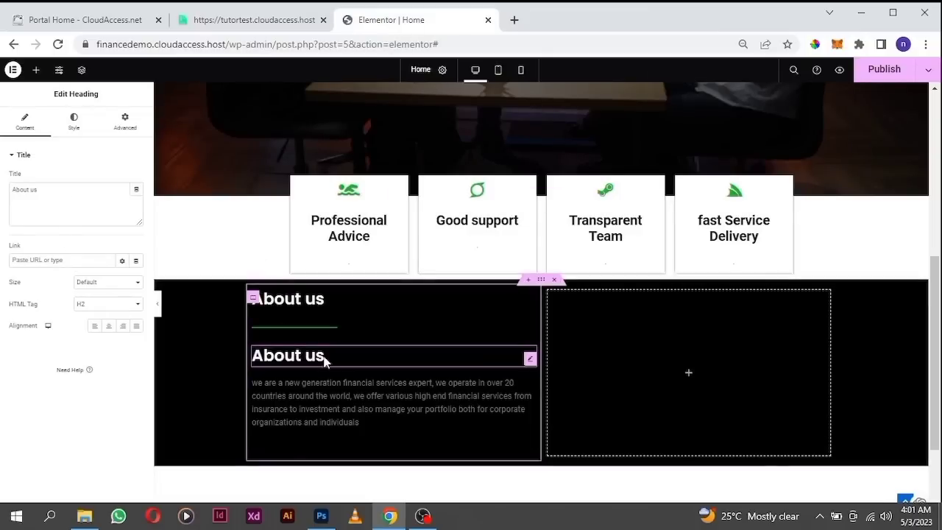
{"action": "left_click", "coordinate": [45, 190]}
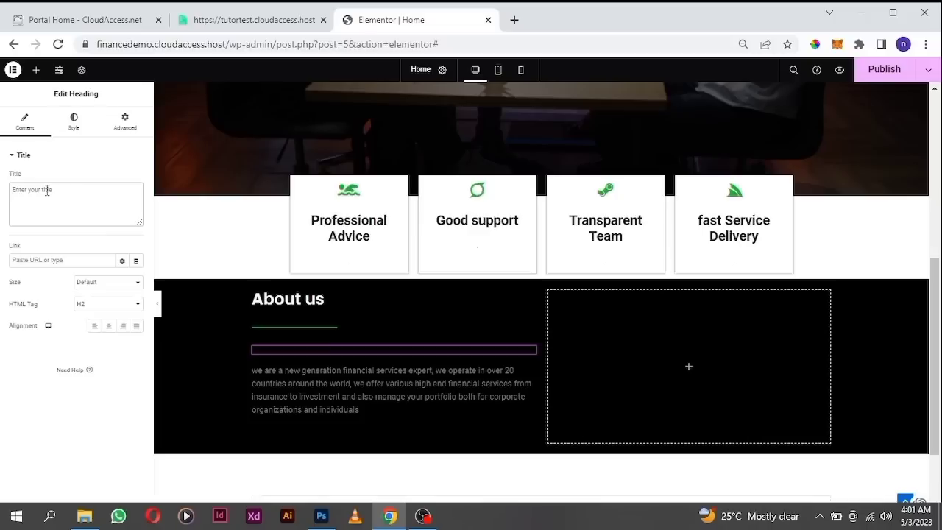
{"action": "key", "text": "ctrl+v"}
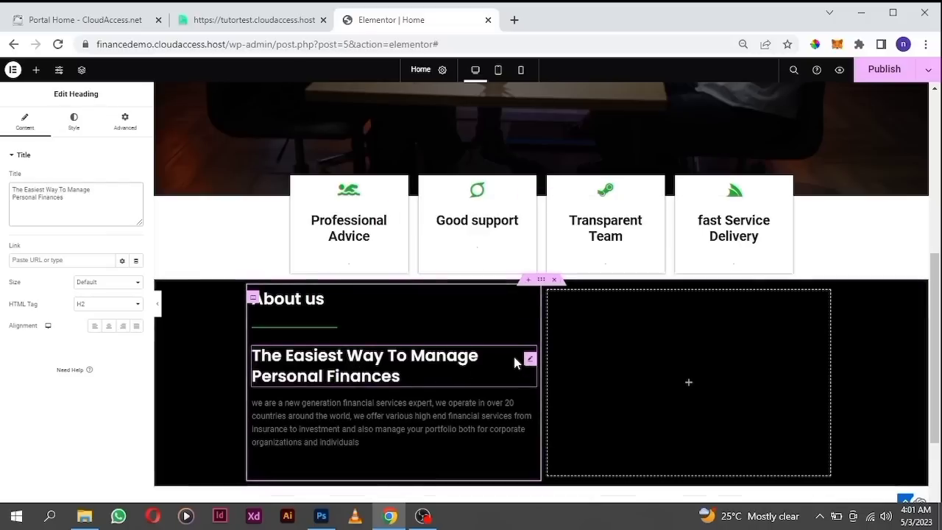
Set the subheading's typography size to 21 px.
{"action": "left_click", "coordinate": [74, 124]}
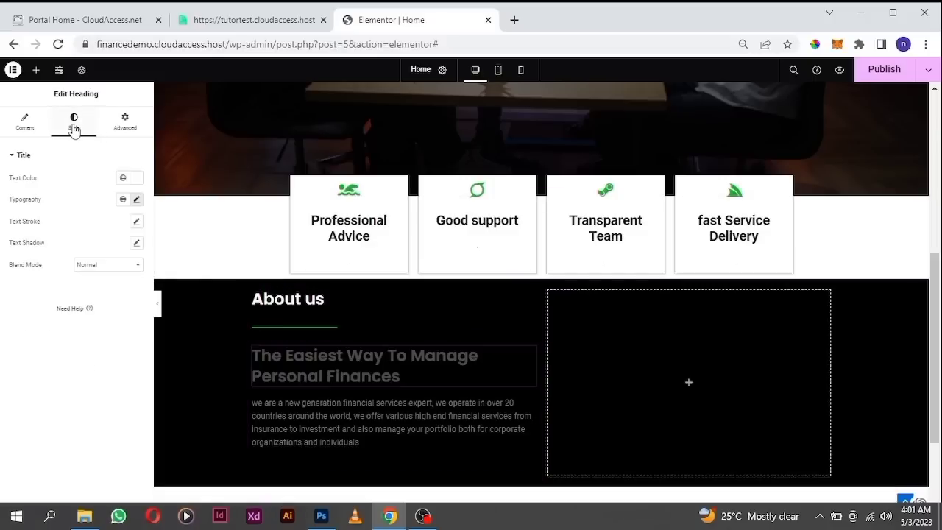
{"action": "left_click", "coordinate": [137, 201]}
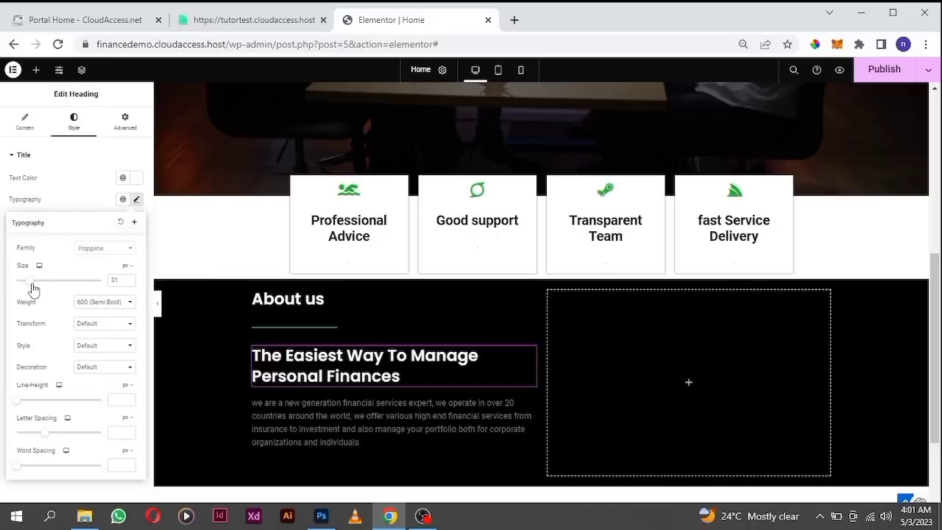
{"action": "left_click_drag", "start_coordinate": [31, 289], "coordinate": [28, 286]}
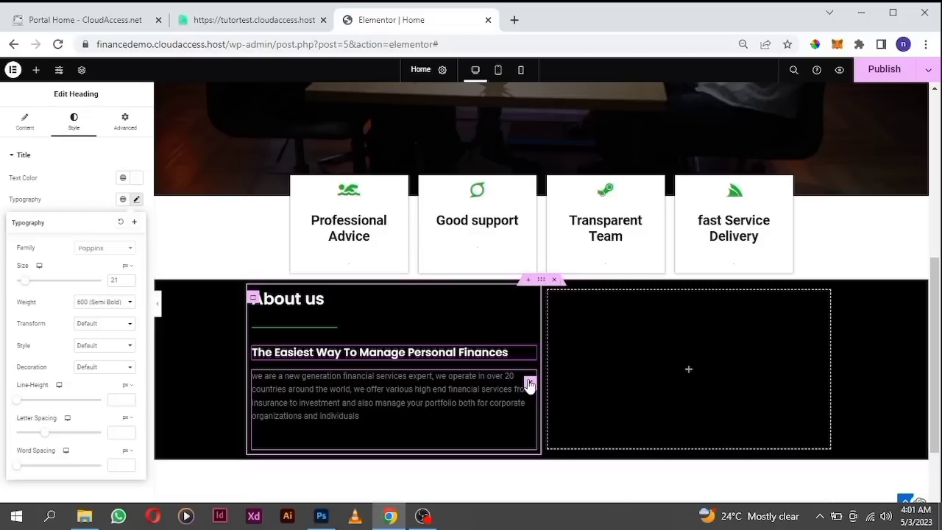
Reapply white (#FFFFFF) as the text color of the paragraph under the subheading.
{"action": "left_click", "coordinate": [529, 383]}
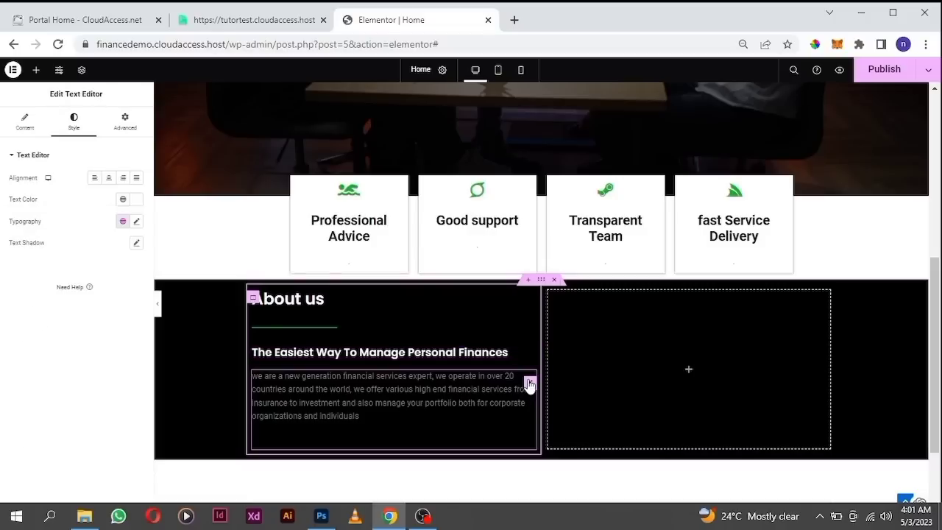
{"action": "left_click", "coordinate": [137, 223]}
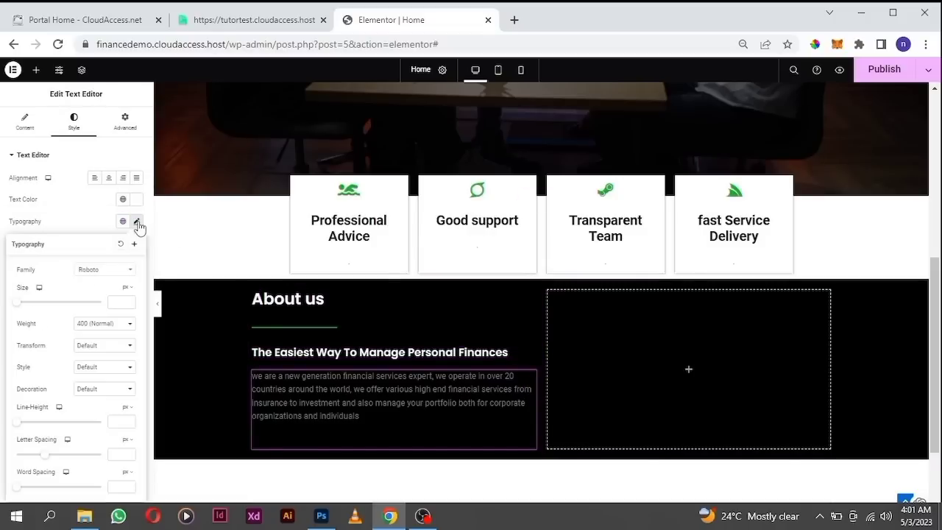
{"action": "left_click", "coordinate": [138, 224]}
{"action": "left_click", "coordinate": [136, 200]}
{"action": "left_click", "coordinate": [103, 245]}
{"action": "left_click_drag", "start_coordinate": [100, 246], "coordinate": [4, 227]}
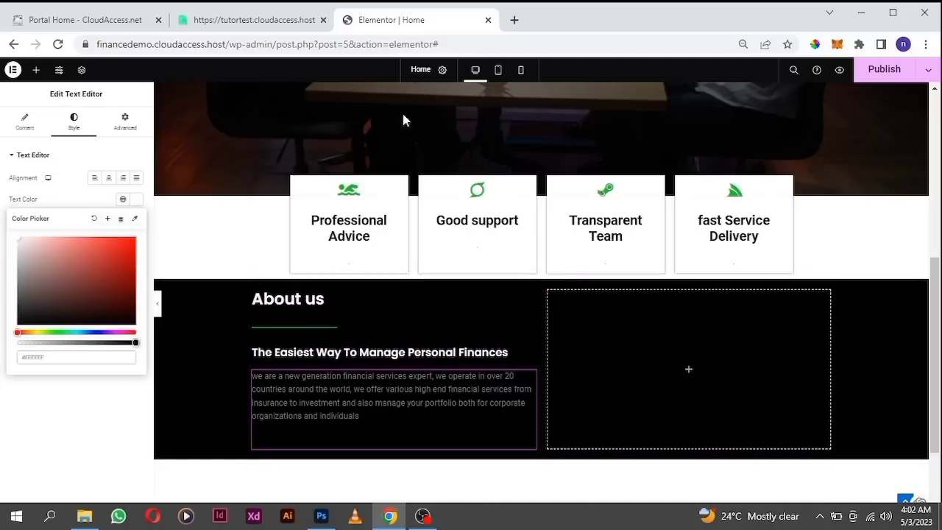
Check the Learn More button on the reference site, and add an empty container below the About Us paragraph in Elementor.
{"action": "scroll", "coordinate": [507, 398], "scroll_direction": "down", "scroll_amount": 1}
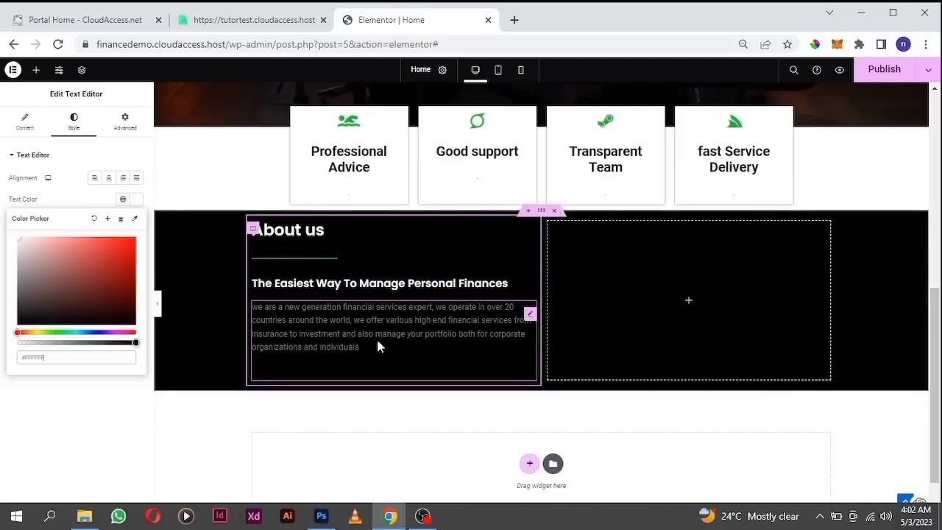
{"action": "left_click", "coordinate": [239, 20]}
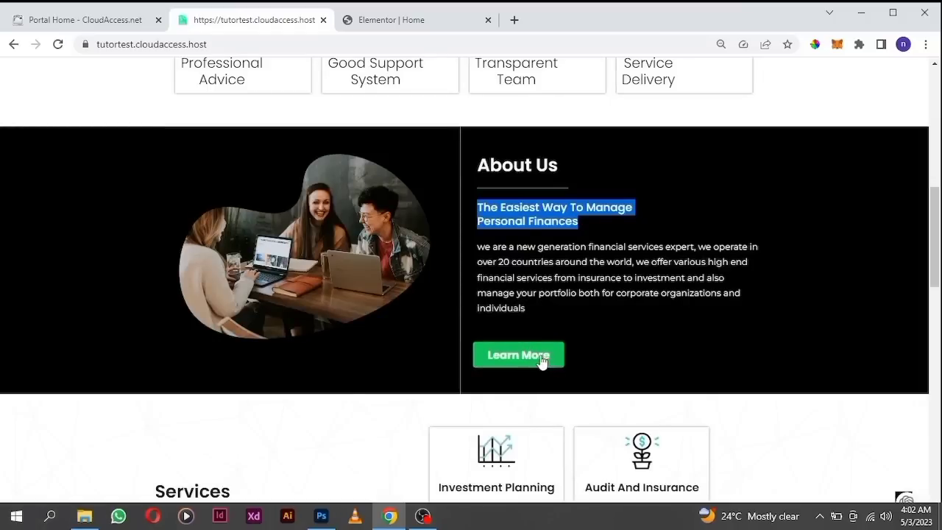
{"action": "left_click", "coordinate": [393, 21]}
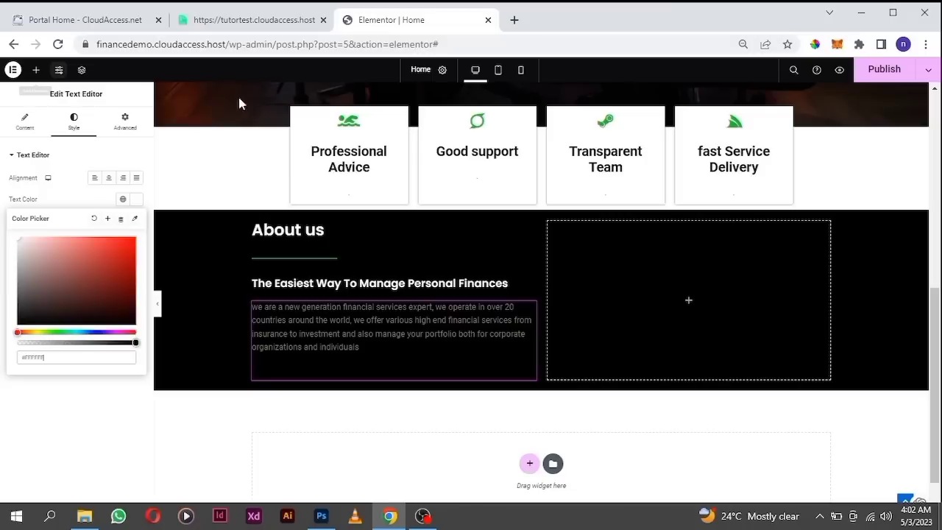
{"action": "left_click", "coordinate": [36, 71]}
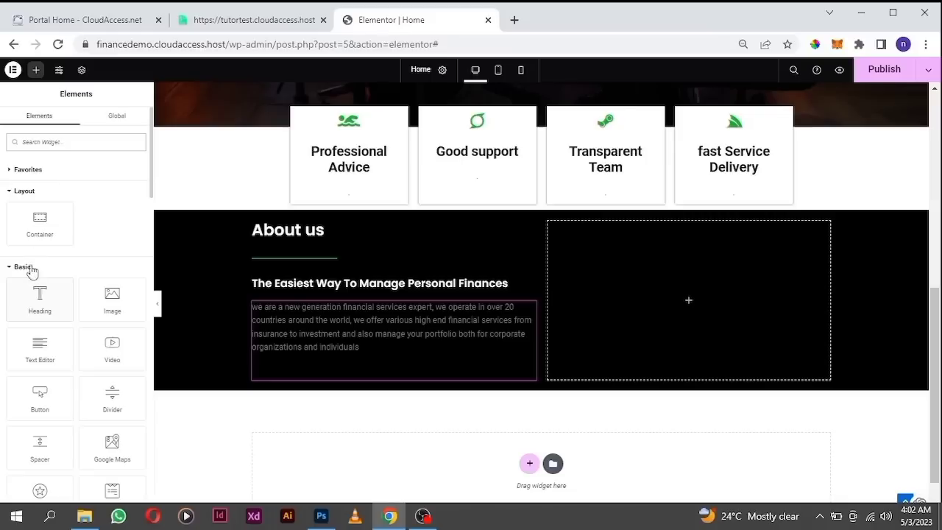
{"action": "left_click_drag", "start_coordinate": [40, 220], "coordinate": [339, 379]}
Copy the hero section's "Get a quote" button and paste it into the empty container below the About Us paragraph.
{"action": "scroll", "coordinate": [348, 282], "scroll_direction": "up", "scroll_amount": 4}
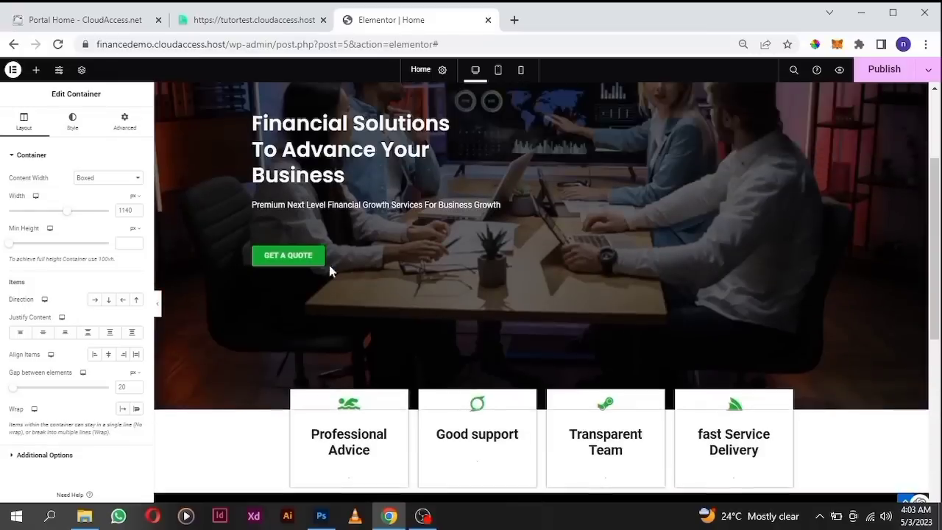
{"action": "scroll", "coordinate": [348, 288], "scroll_direction": "up", "scroll_amount": 2}
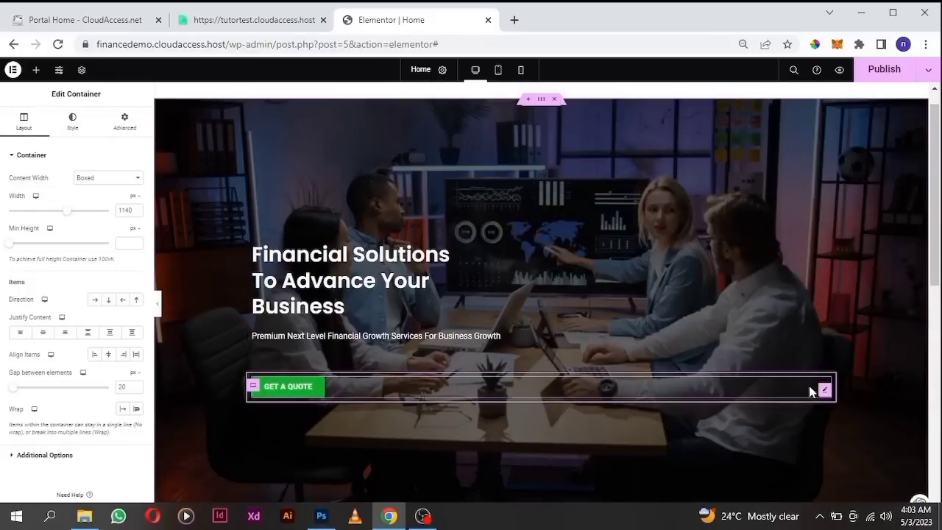
{"action": "right_click", "coordinate": [821, 394]}
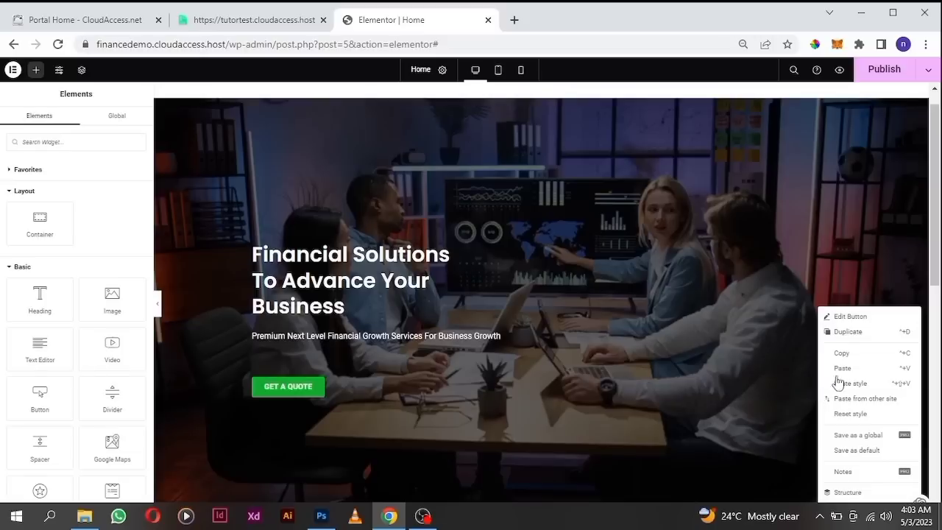
{"action": "left_click", "coordinate": [846, 355]}
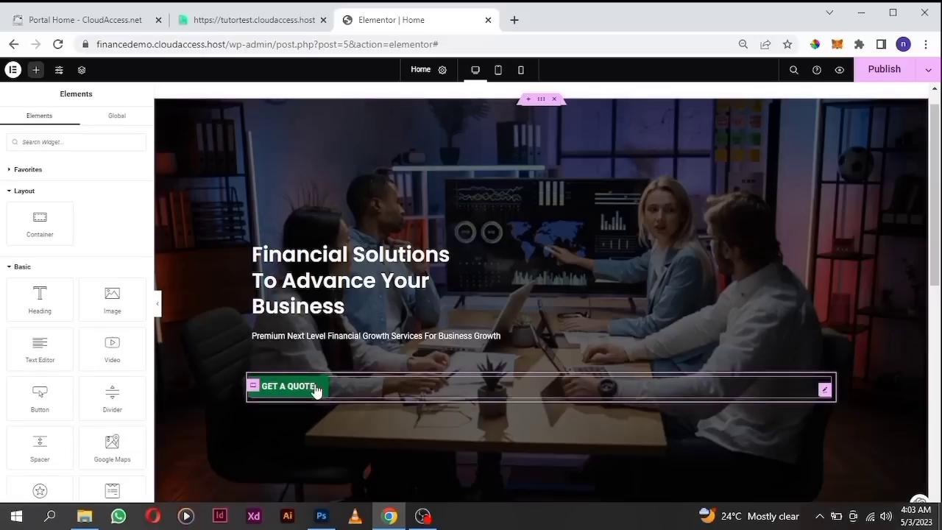
{"action": "scroll", "coordinate": [320, 404], "scroll_direction": "down", "scroll_amount": 3}
{"action": "scroll", "coordinate": [318, 405], "scroll_direction": "down", "scroll_amount": 5}
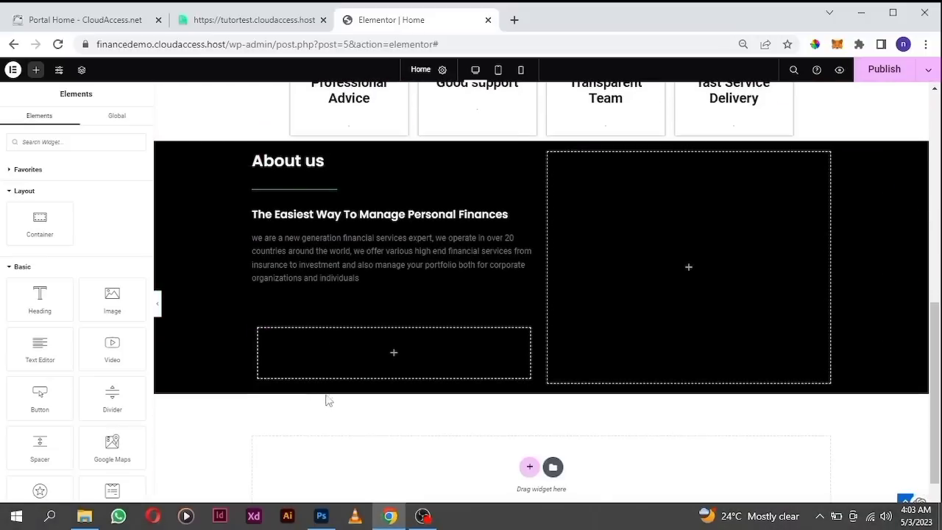
{"action": "right_click", "coordinate": [351, 360]}
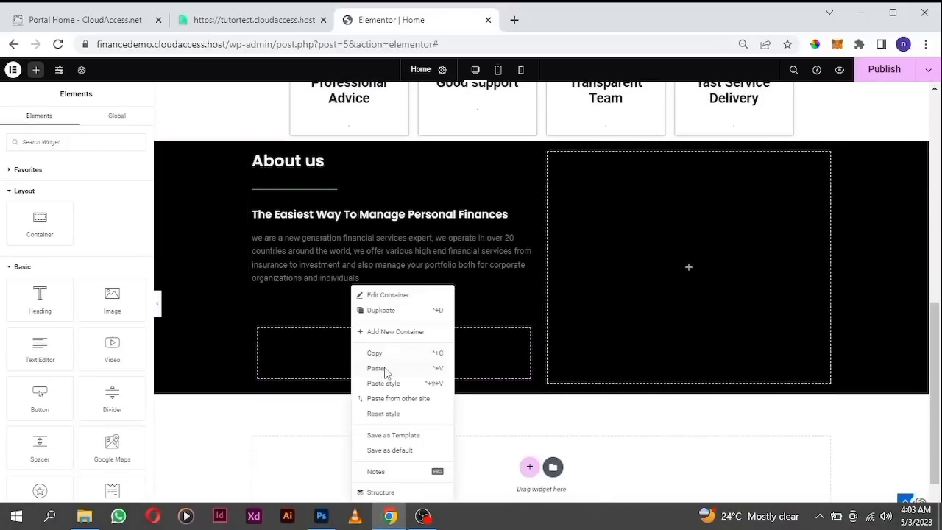
{"action": "left_click", "coordinate": [384, 369]}
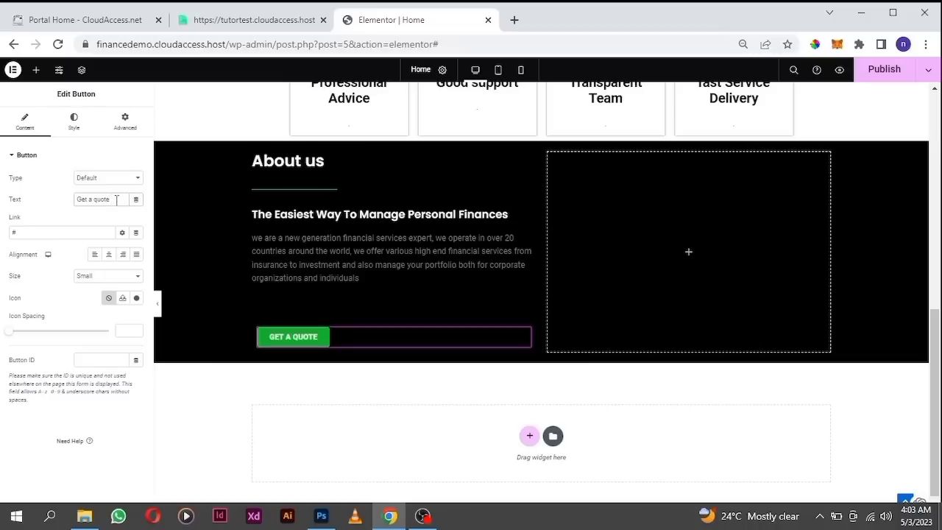
Replace the pasted button's text with "Learn MORE".
{"action": "key", "text": "BackSpace"}
{"action": "key", "text": "BackSpace"}
{"action": "key", "text": "BackSpace"}
{"action": "key", "text": "BackSpace"}
{"action": "key", "text": "BackSpace"}
{"action": "key", "text": "BackSpace"}
{"action": "key", "text": "BackSpace"}
{"action": "key", "text": "BackSpace"}
{"action": "key", "text": "BackSpace"}
{"action": "key", "text": "BackSpace"}
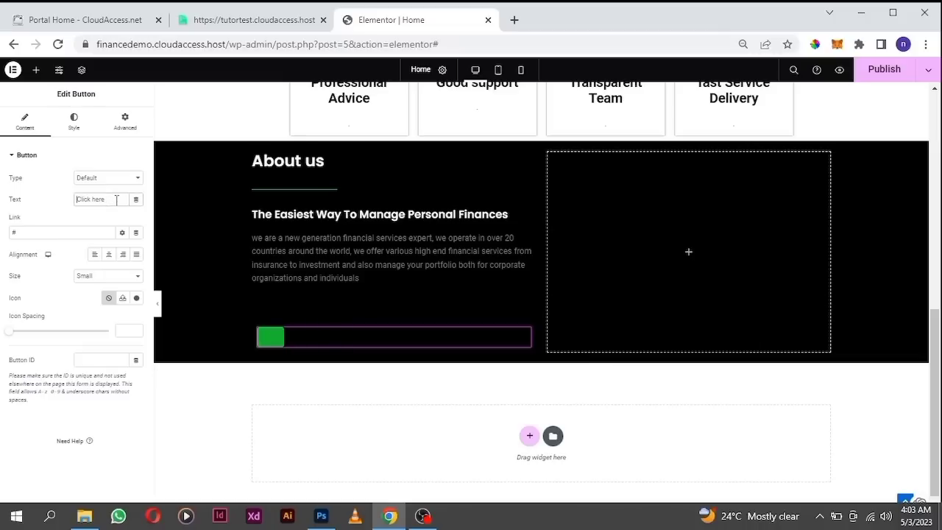
{"action": "type", "text": "Learn"}
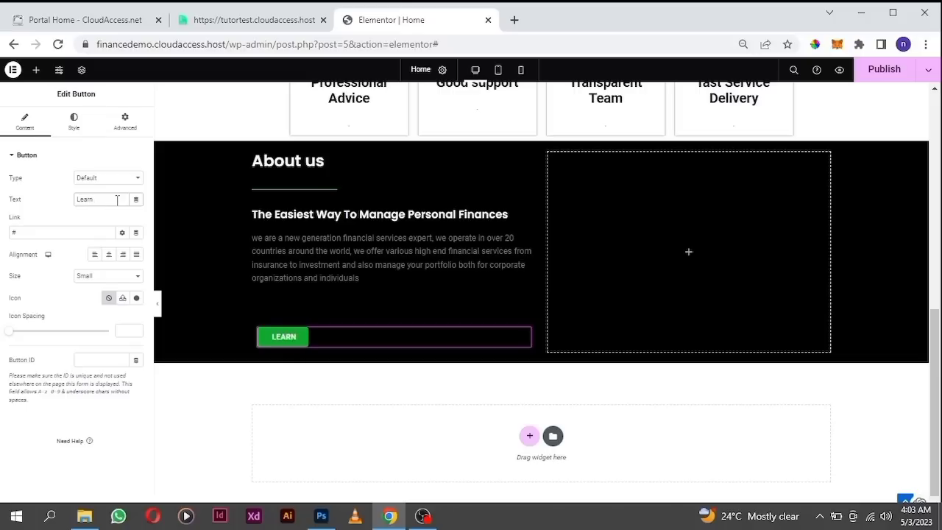
{"action": "type", "text": " MORE"}
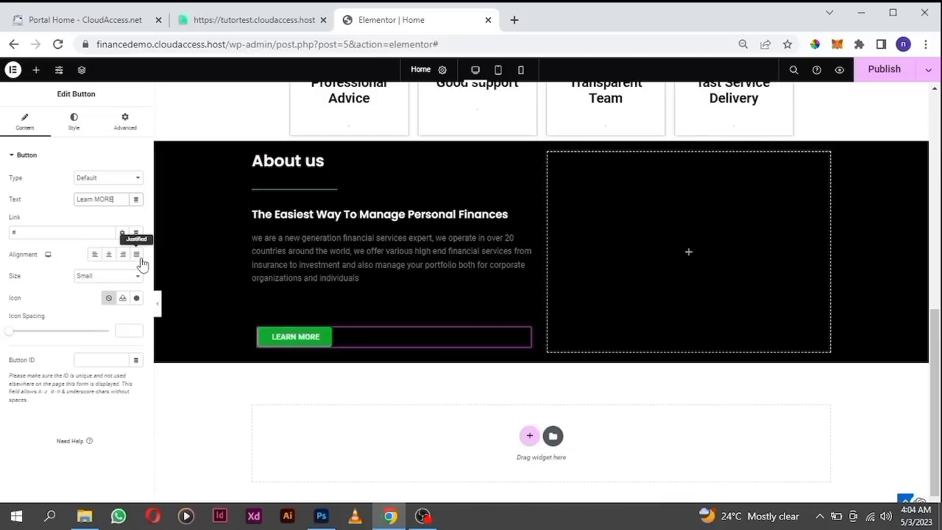
Correct the pasted button's text to "Learn More" and clear its # link.
{"action": "key", "text": "BackSpace"}
{"action": "key", "text": "BackSpace"}
{"action": "key", "text": "BackSpace"}
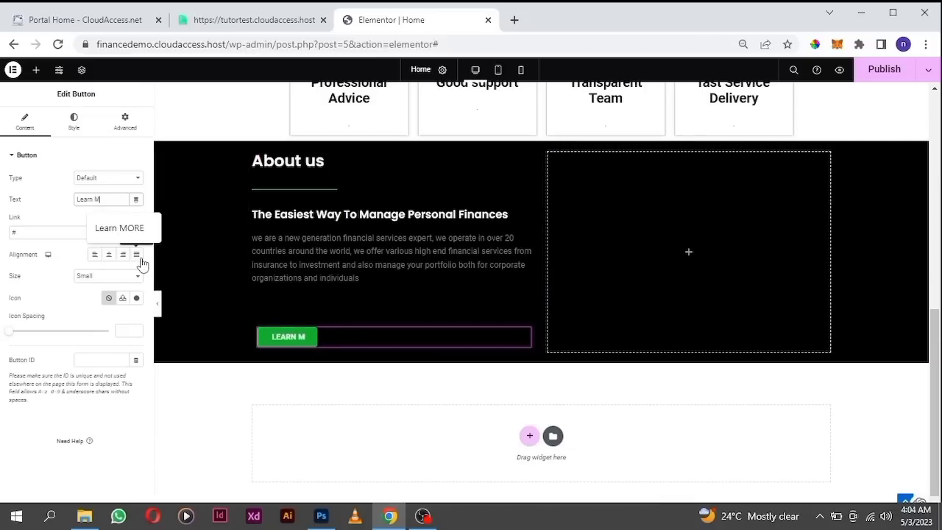
{"action": "key", "text": "Tab"}
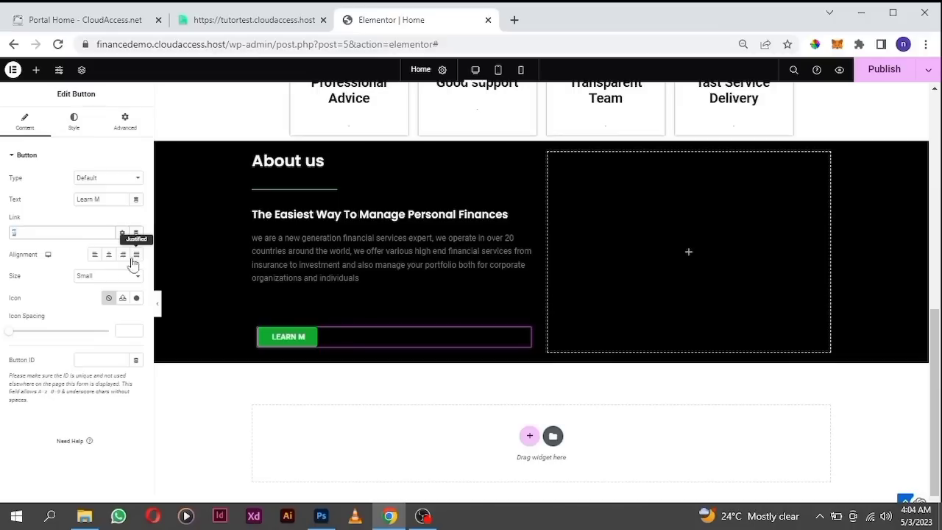
{"action": "key", "text": "BackSpace"}
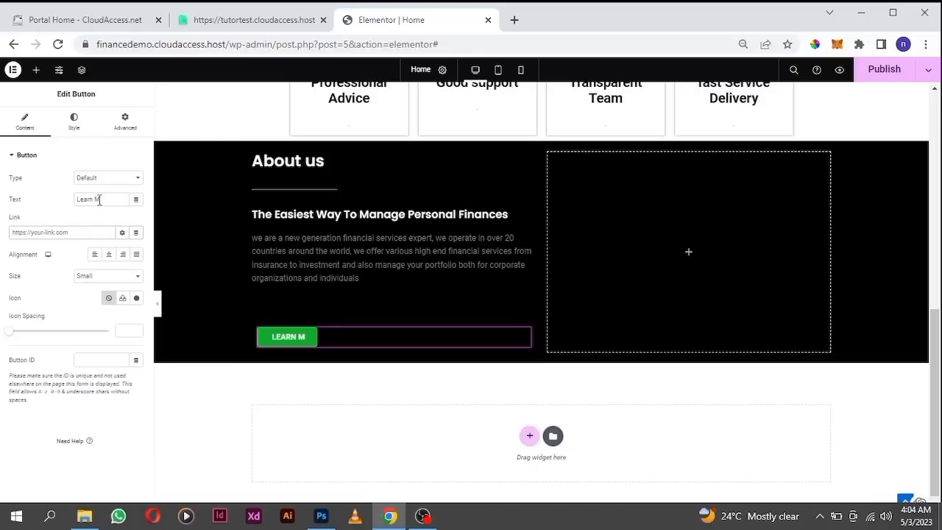
{"action": "left_click", "coordinate": [99, 199]}
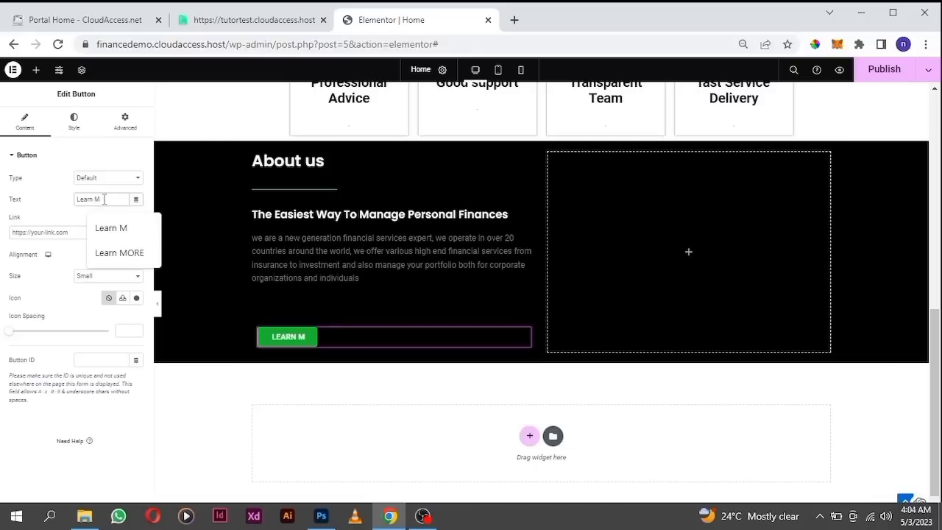
{"action": "type", "text": "ore"}
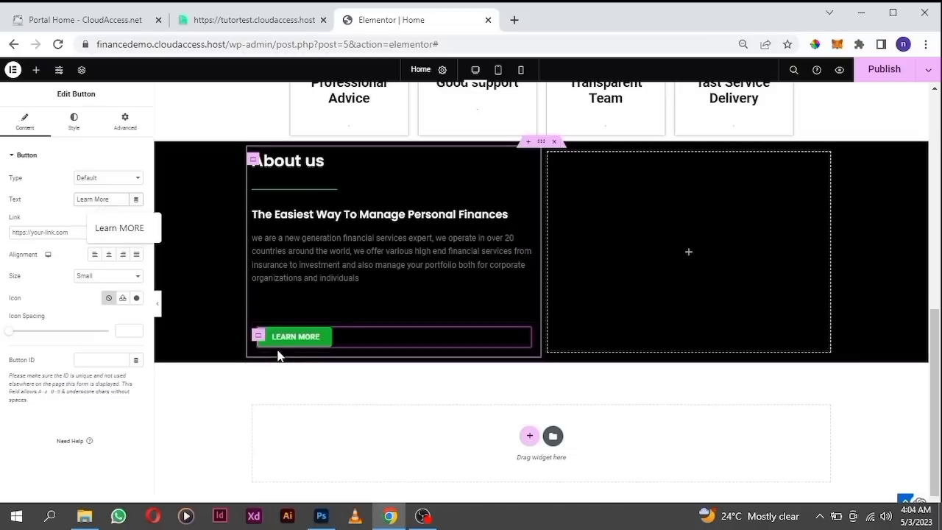
Link the Learn More button to the site's Contact page.
{"action": "left_click", "coordinate": [51, 231]}
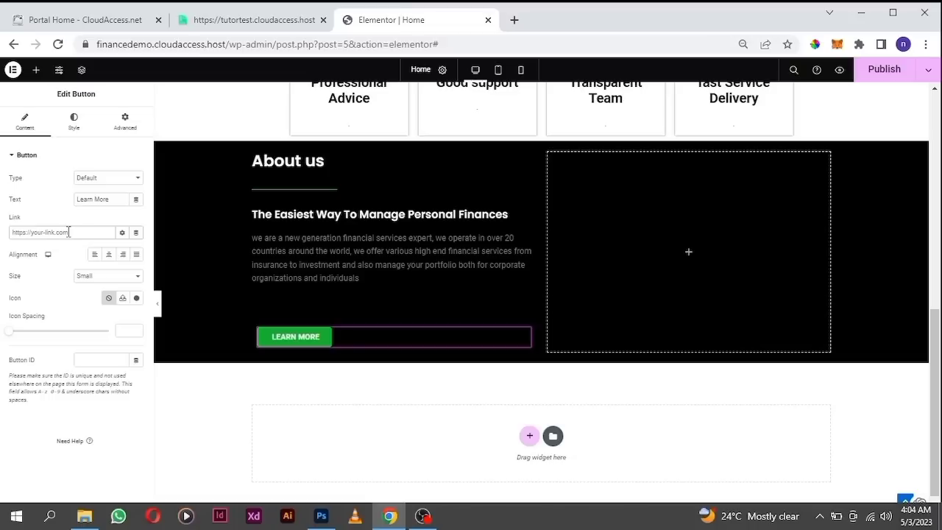
{"action": "type", "text": "d"}
{"action": "type", "text": "on"}
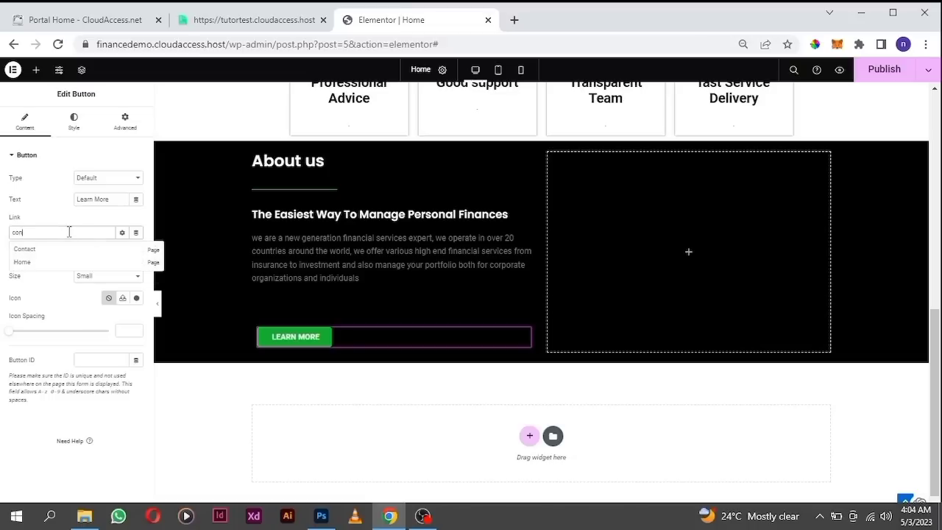
{"action": "left_click", "coordinate": [21, 256]}
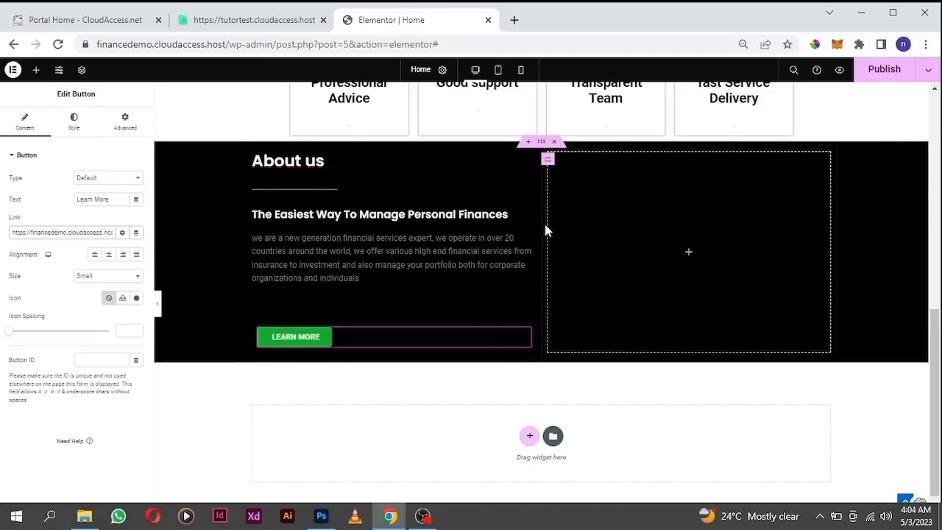
Replace the # link of the hero section's "Get a quote" button with the Contact page.
{"action": "scroll", "coordinate": [448, 237], "scroll_direction": "up", "scroll_amount": 4}
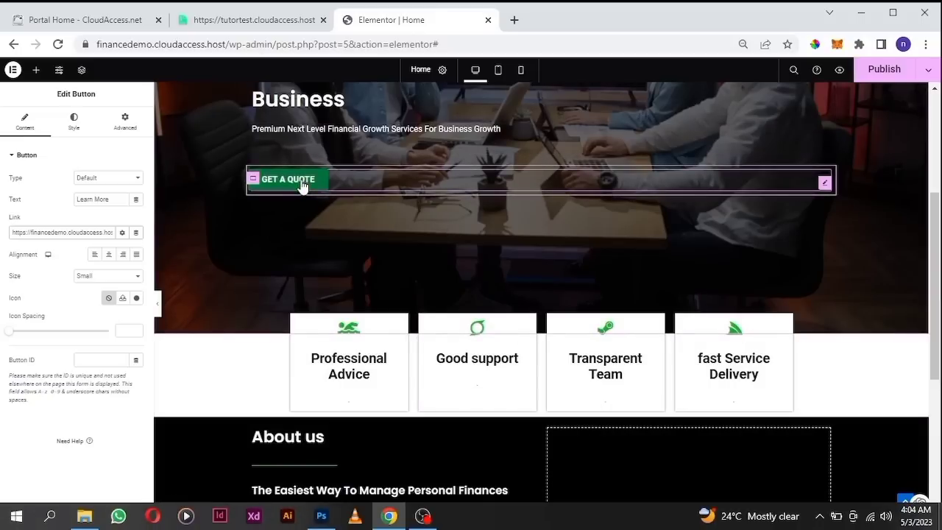
{"action": "left_click", "coordinate": [822, 184]}
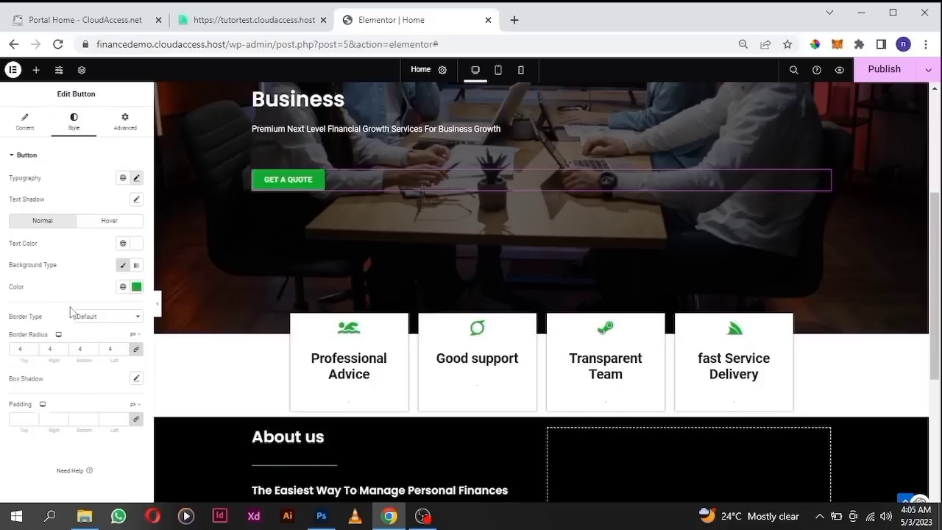
{"action": "left_click", "coordinate": [36, 133]}
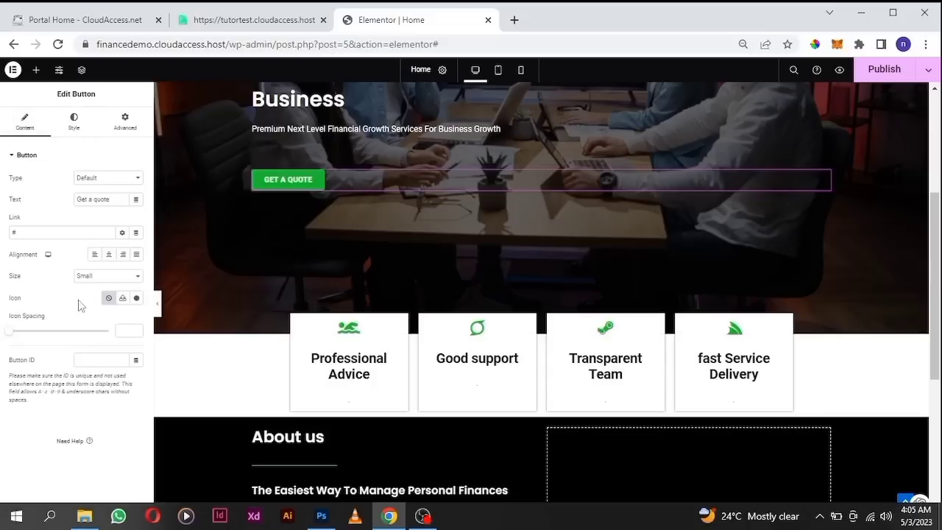
{"action": "left_click", "coordinate": [51, 232]}
{"action": "key", "text": "BackSpace"}
{"action": "type", "text": "d"}
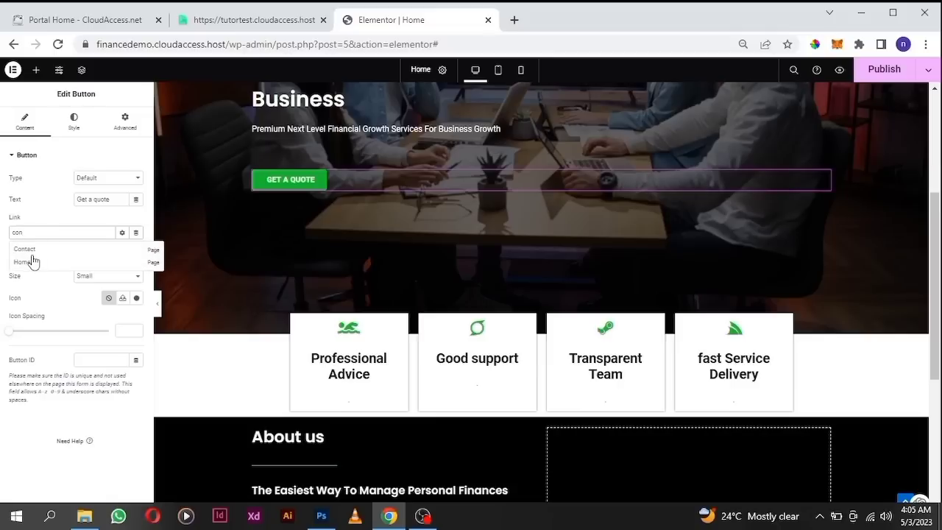
{"action": "left_click", "coordinate": [30, 251]}
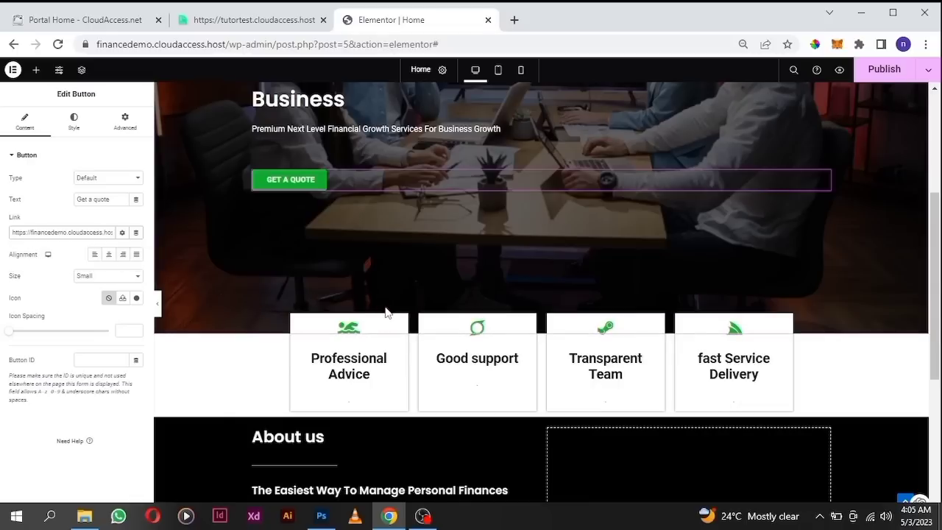
Publish the home page and preview it, checking the About us section on the black background.
{"action": "scroll", "coordinate": [414, 403], "scroll_direction": "down", "scroll_amount": 2}
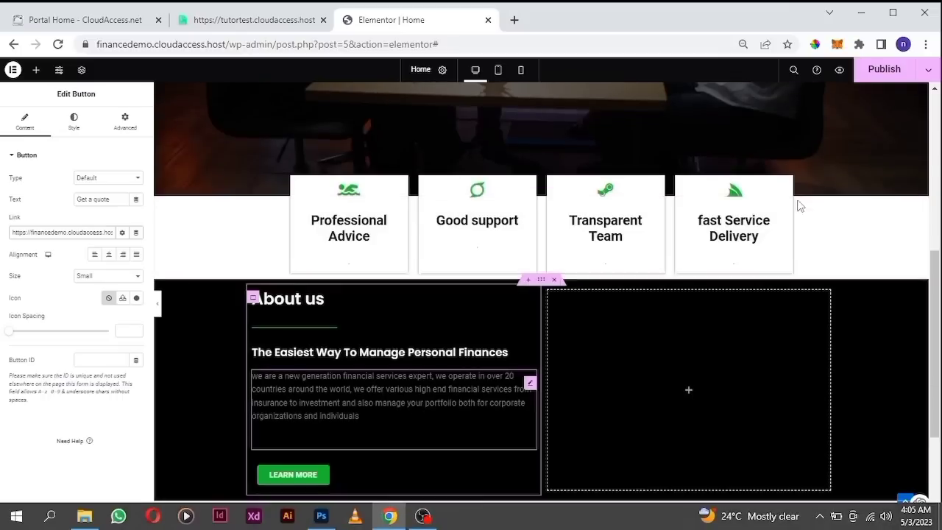
{"action": "left_click", "coordinate": [904, 83]}
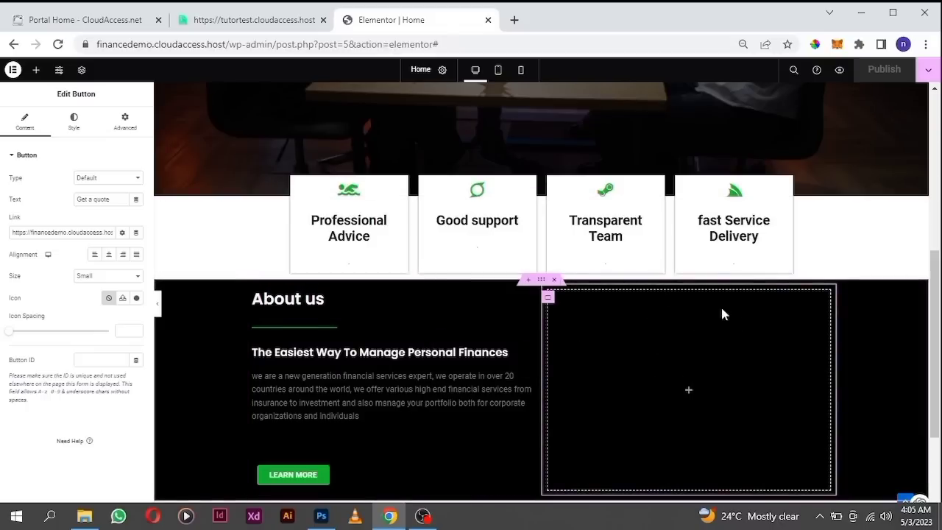
{"action": "left_click", "coordinate": [839, 71]}
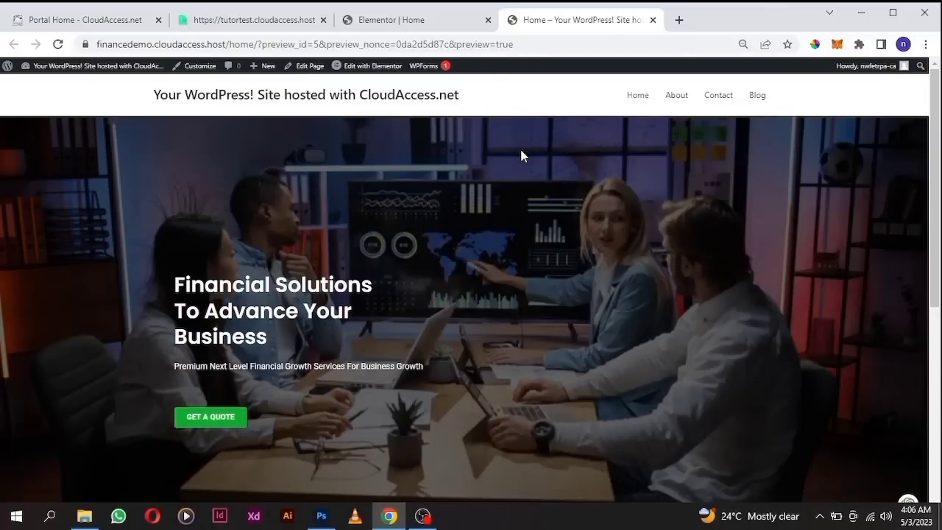
{"action": "scroll", "coordinate": [520, 155], "scroll_direction": "down", "scroll_amount": 4}
{"action": "scroll", "coordinate": [520, 157], "scroll_direction": "down", "scroll_amount": 1}
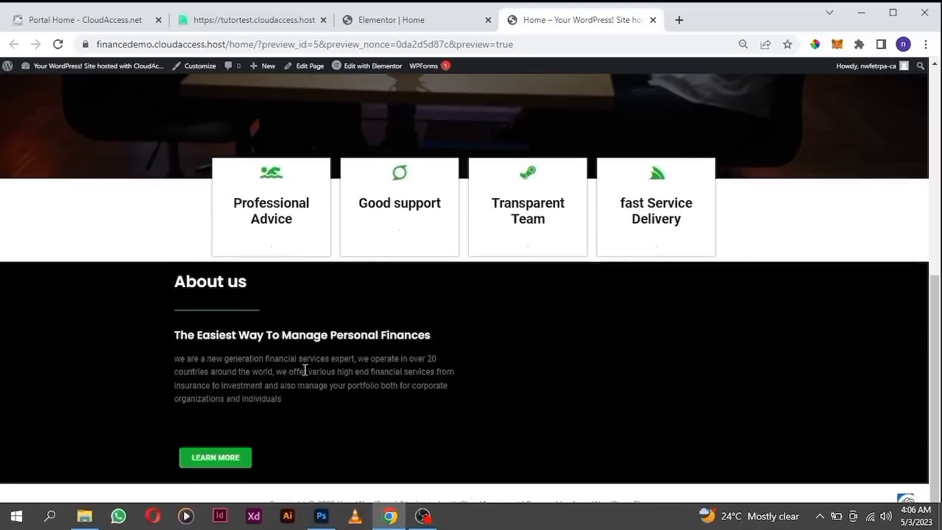
{"action": "scroll", "coordinate": [352, 368], "scroll_direction": "up", "scroll_amount": 5}
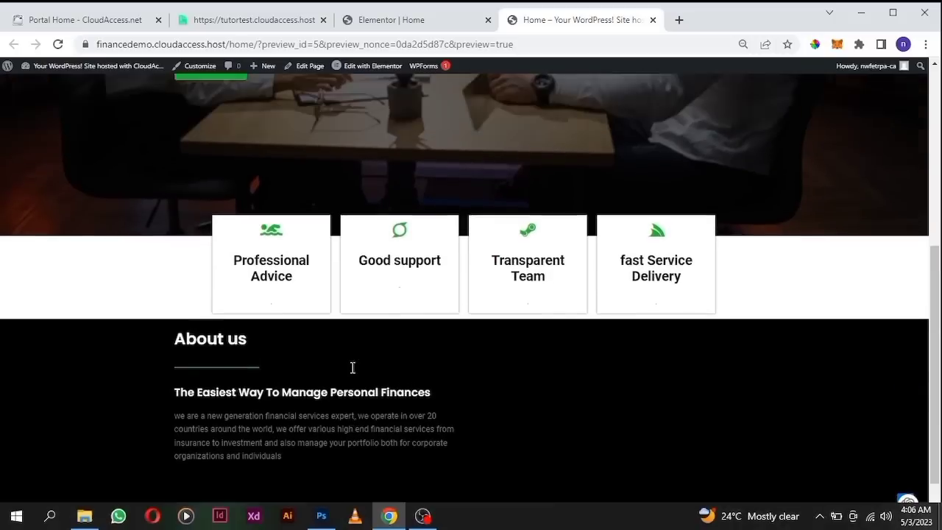
{"action": "scroll", "coordinate": [351, 368], "scroll_direction": "down", "scroll_amount": 4}
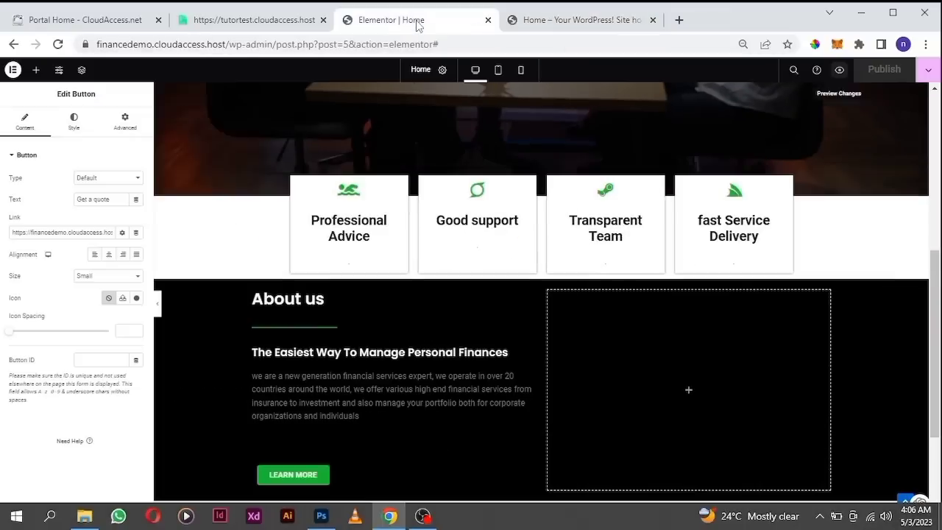
Return to the Elementor editor and copy the full text of the paragraph under the About us subheading.
{"action": "left_click", "coordinate": [421, 22]}
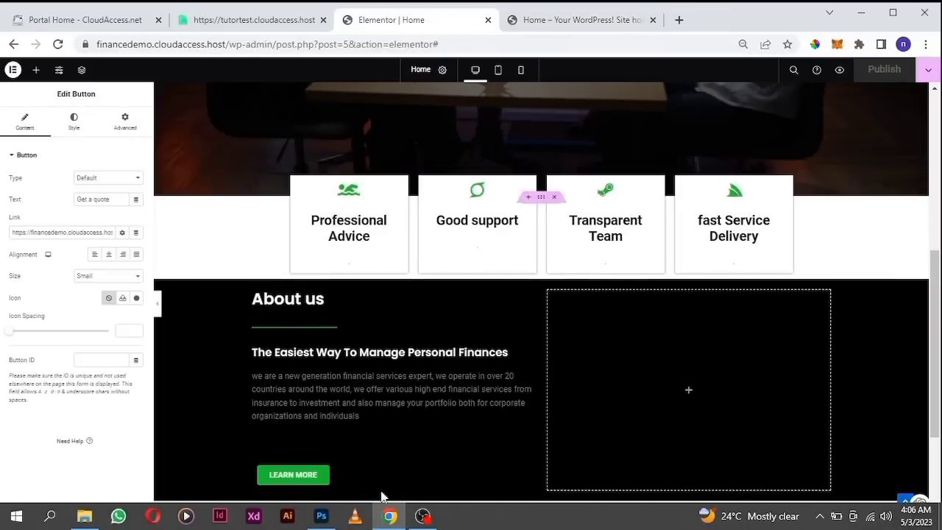
{"action": "left_click", "coordinate": [526, 391]}
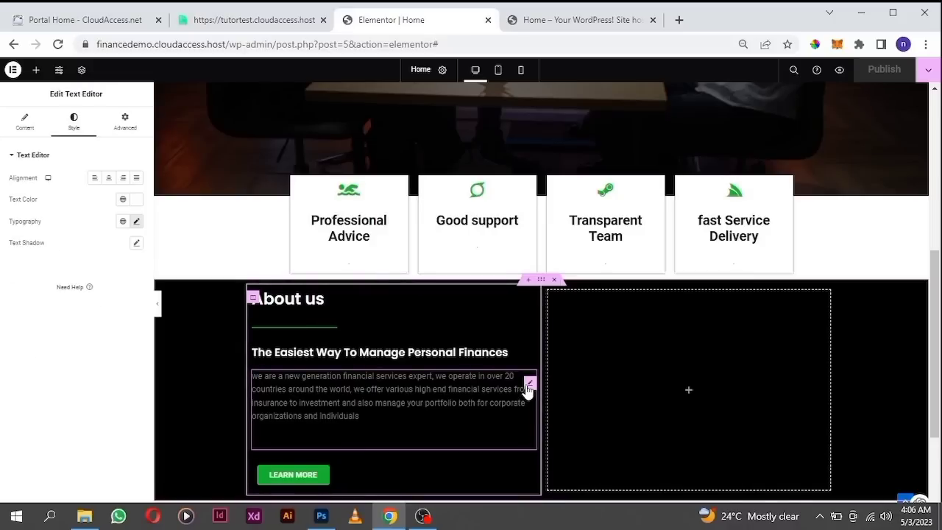
{"action": "left_click", "coordinate": [25, 121]}
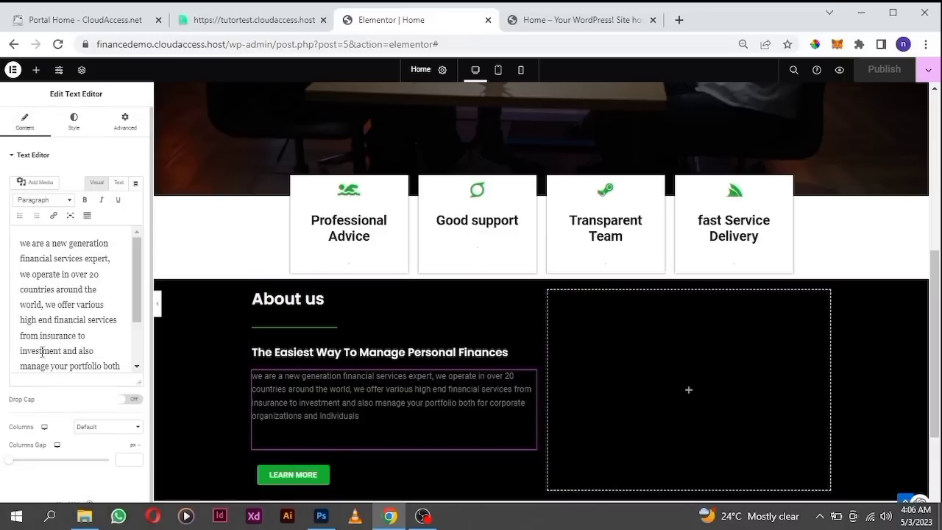
{"action": "left_click", "coordinate": [29, 251]}
{"action": "key", "text": "ctrl+a"}
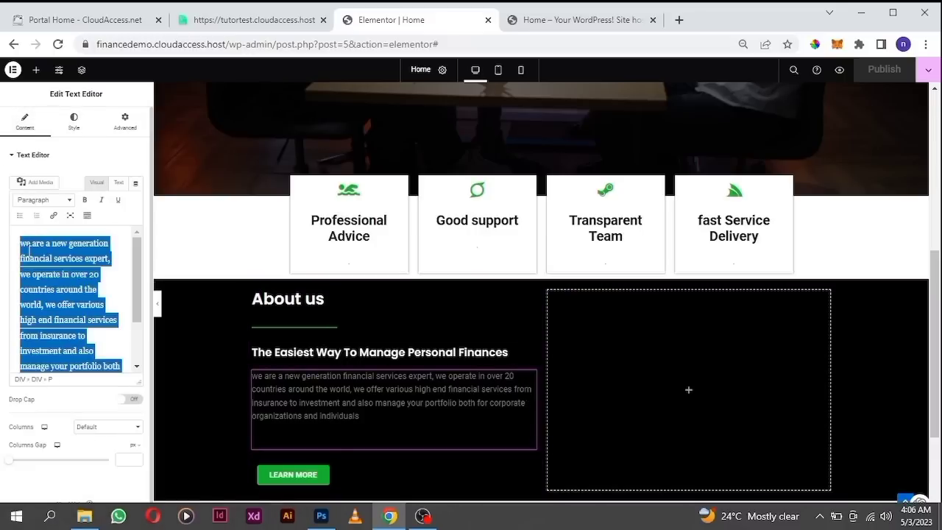
{"action": "right_click", "coordinate": [51, 279]}
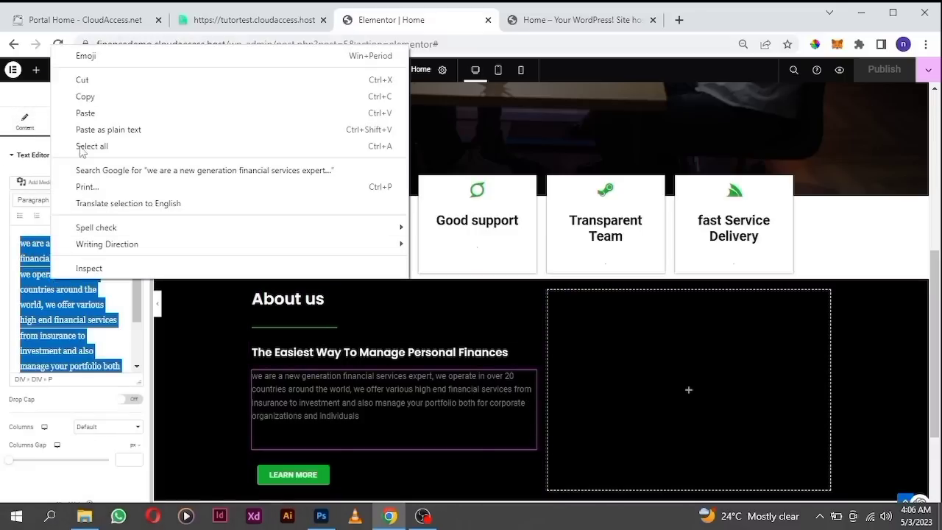
{"action": "left_click", "coordinate": [85, 103]}
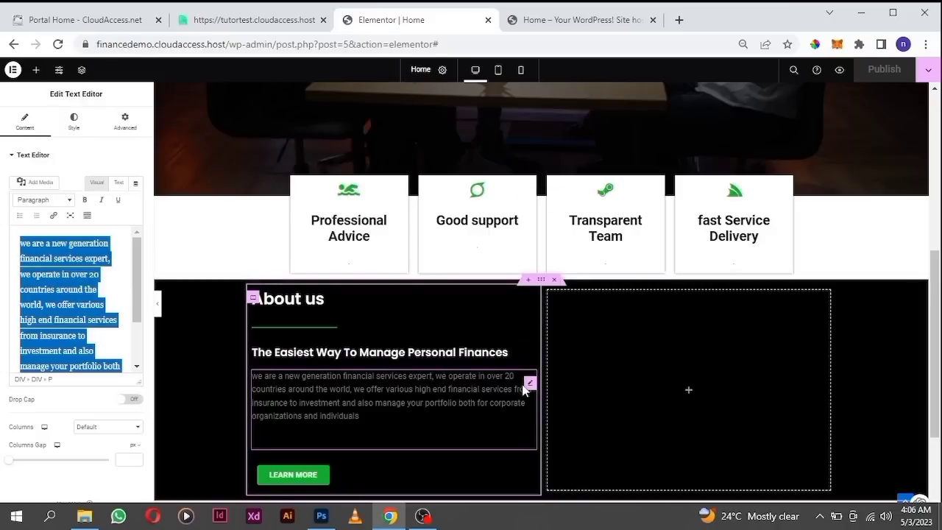
Reset the About us paragraph's style and set its text color to white (#FFFFFF).
{"action": "right_click", "coordinate": [523, 390]}
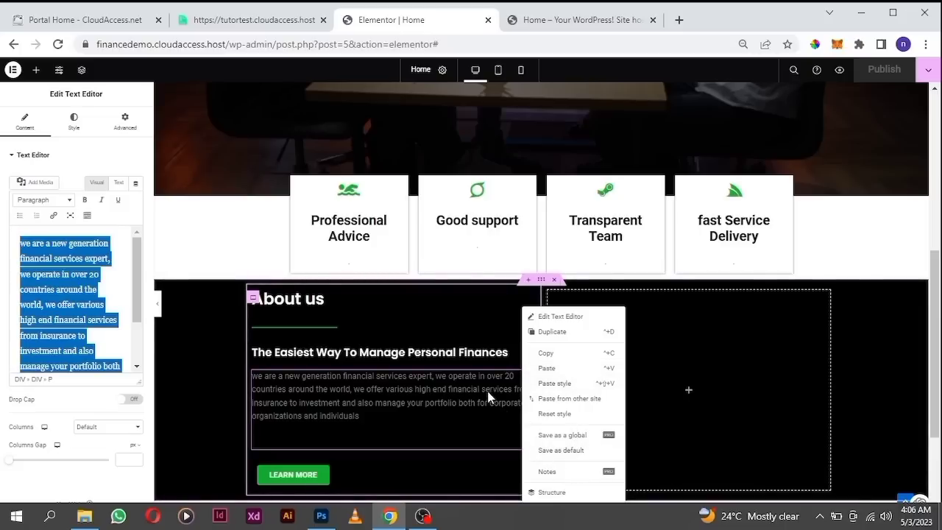
{"action": "left_click", "coordinate": [554, 414]}
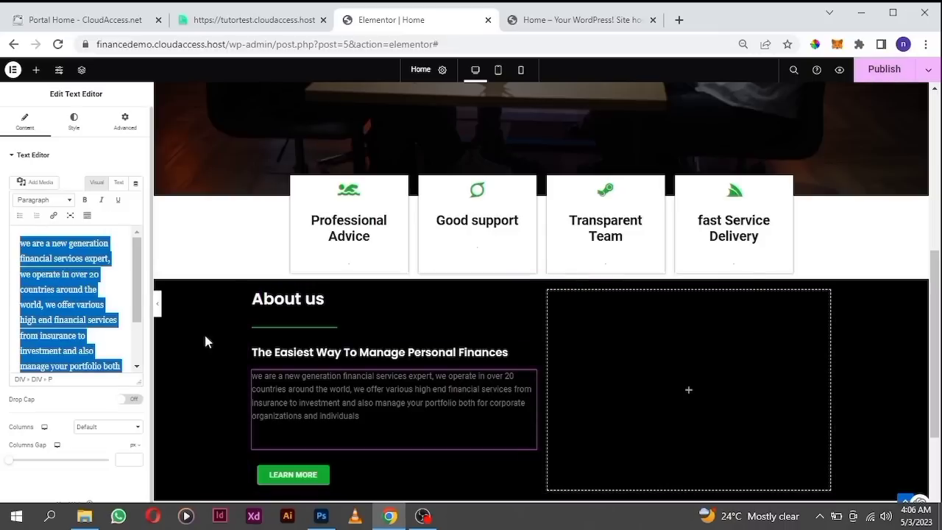
{"action": "left_click", "coordinate": [74, 130]}
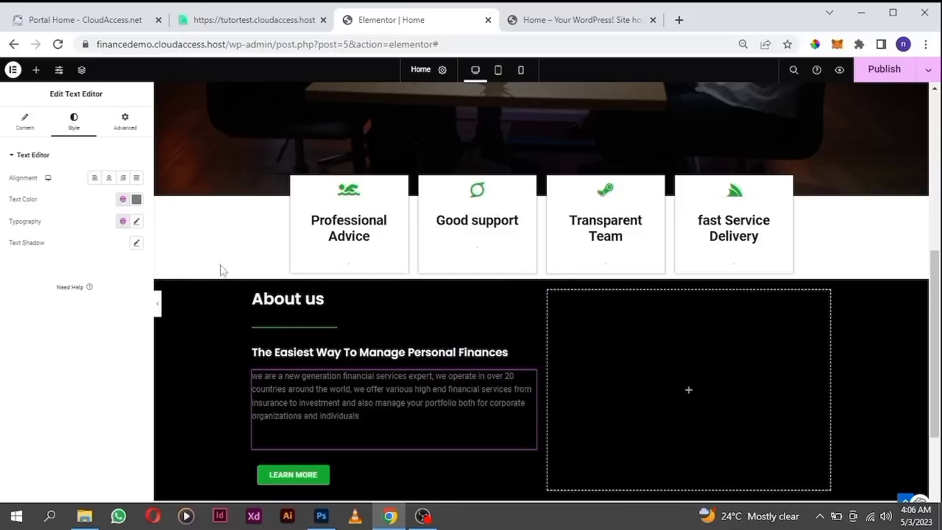
{"action": "left_click", "coordinate": [136, 201]}
{"action": "mouse_move", "coordinate": [63, 253]}
{"action": "left_mouse_down"}
{"action": "mouse_move", "coordinate": [128, 261]}
{"action": "mouse_move", "coordinate": [39, 237]}
{"action": "mouse_move", "coordinate": [2, 244]}
{"action": "mouse_move", "coordinate": [78, 267]}
{"action": "mouse_move", "coordinate": [122, 261]}
{"action": "mouse_move", "coordinate": [2, 239]}
{"action": "left_mouse_up"}
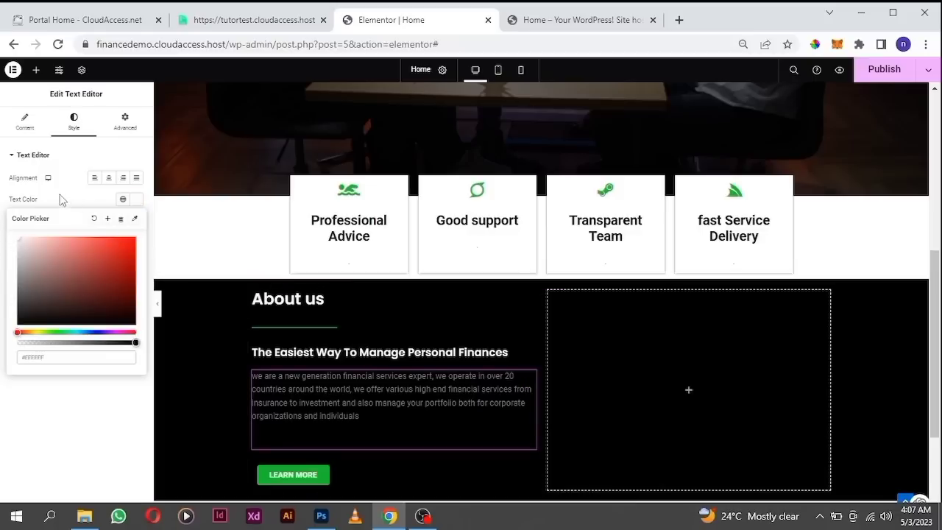
{"action": "left_click", "coordinate": [77, 153]}
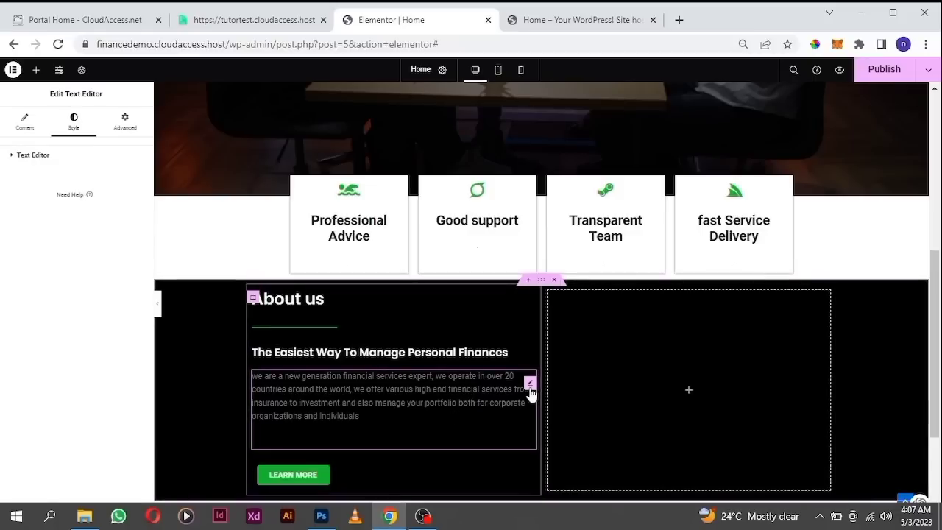
Delete the paragraph's Text Editor widget from the About us section.
{"action": "right_click", "coordinate": [531, 394]}
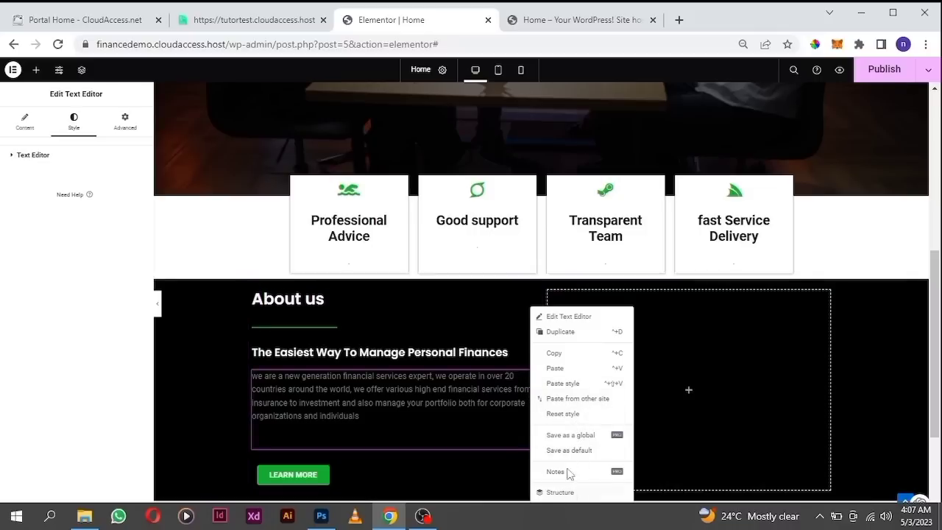
{"action": "left_click", "coordinate": [492, 380]}
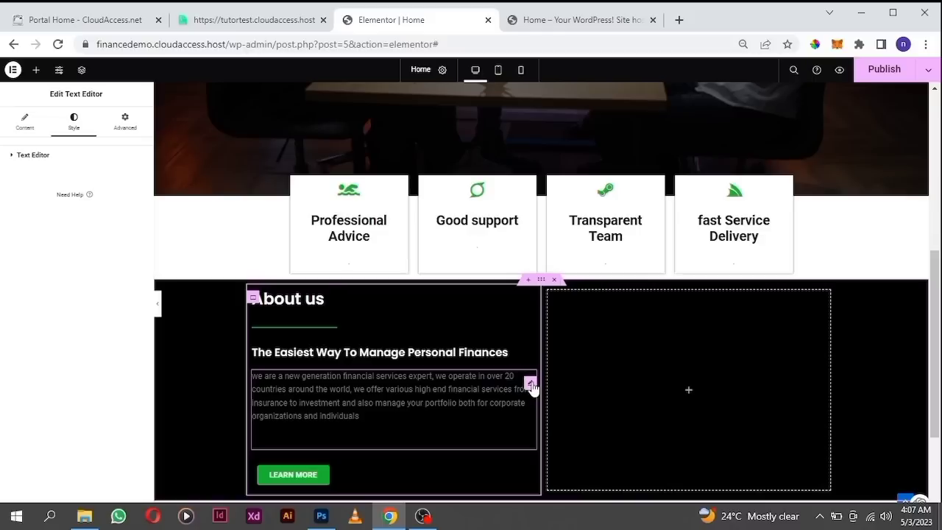
{"action": "left_click", "coordinate": [530, 384]}
{"action": "key", "text": "Delete"}
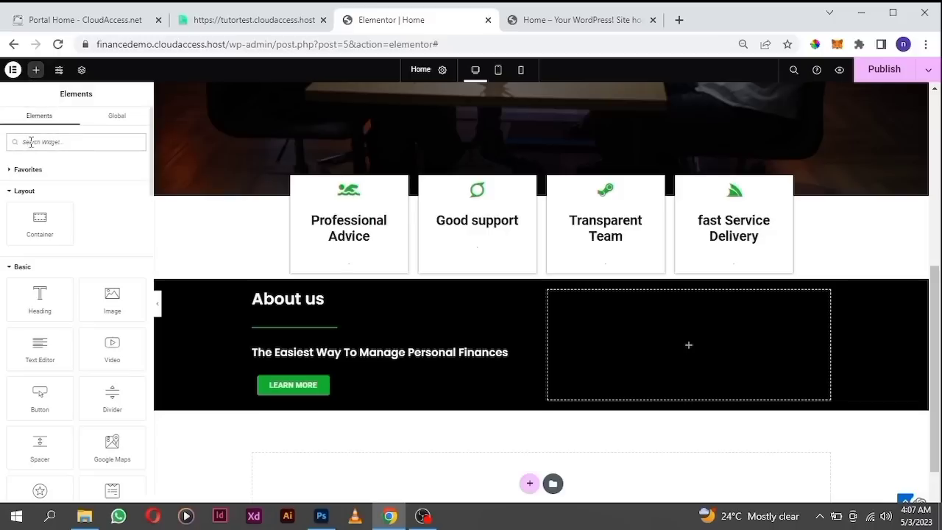
Add a Text Editor widget between the About us subheading and the Learn More button, replacing its placeholder with the copied paragraph.
{"action": "left_click_drag", "start_coordinate": [37, 351], "coordinate": [269, 362]}
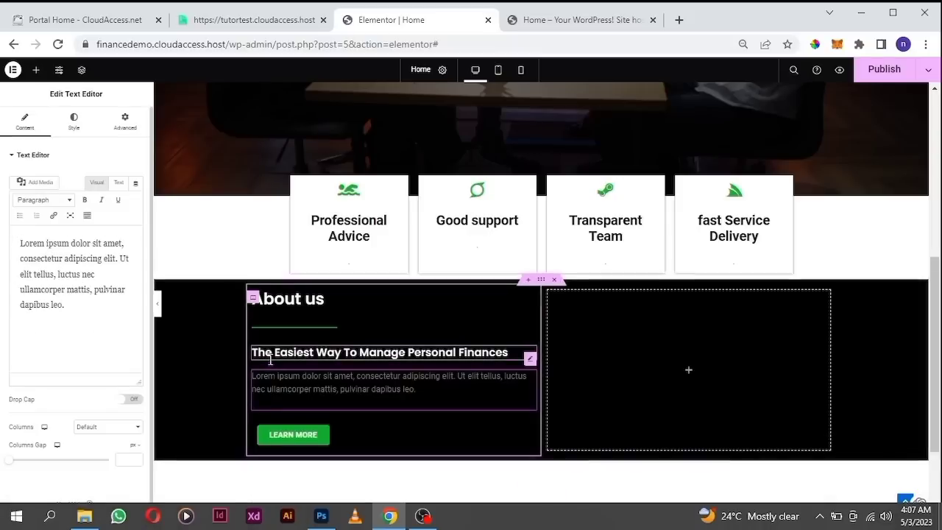
{"action": "left_click_drag", "start_coordinate": [65, 307], "coordinate": [8, 237]}
{"action": "key", "text": "BackSpace"}
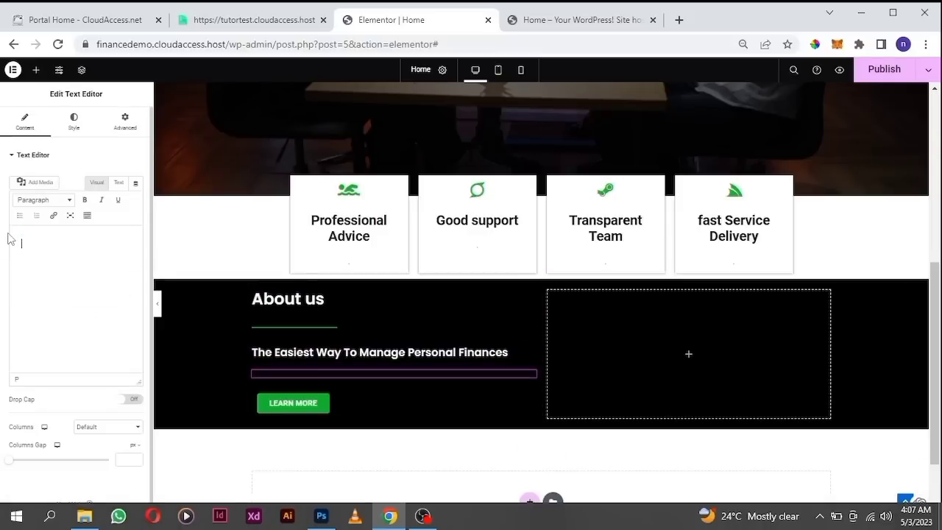
{"action": "key", "text": "ctrl+v"}
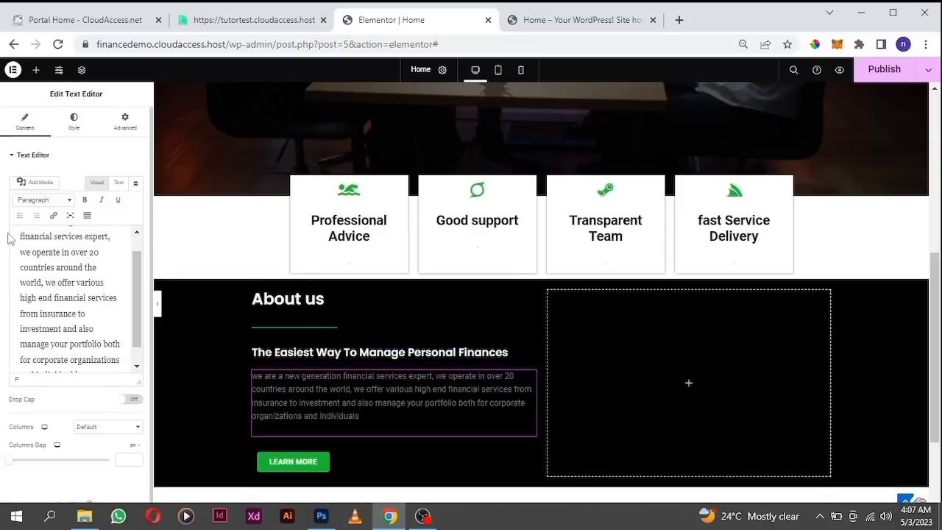
Set the new paragraph's text color to white (#FFFFFF) and open its typography settings.
{"action": "left_click", "coordinate": [74, 125]}
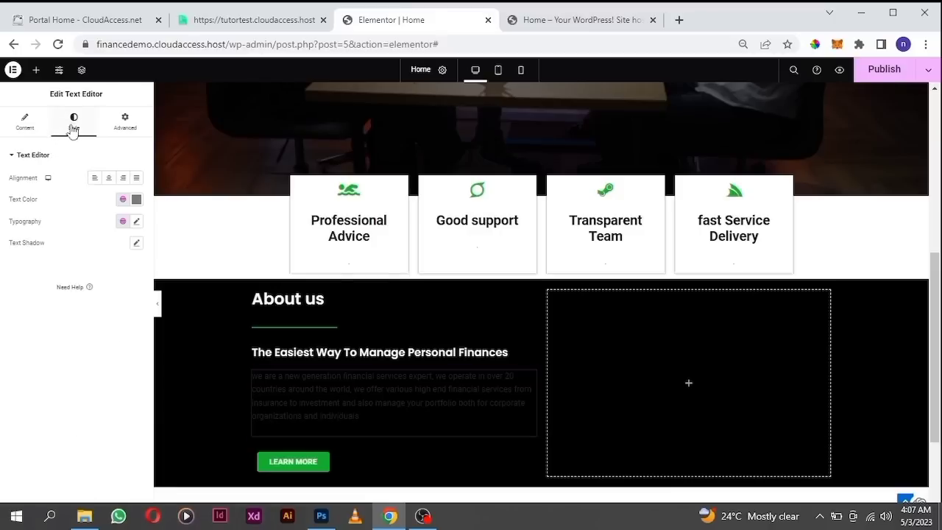
{"action": "left_click", "coordinate": [134, 201]}
{"action": "left_click_drag", "start_coordinate": [37, 248], "coordinate": [2, 230]}
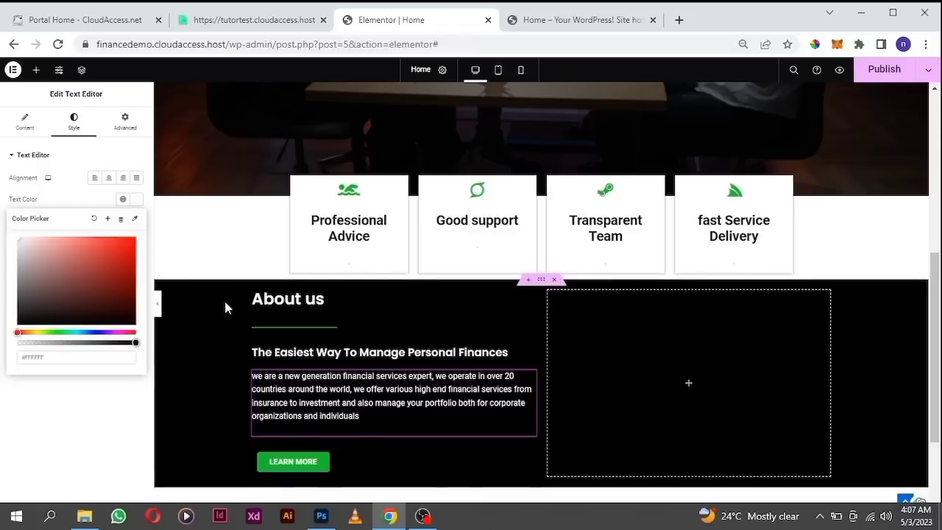
{"action": "left_click", "coordinate": [75, 125]}
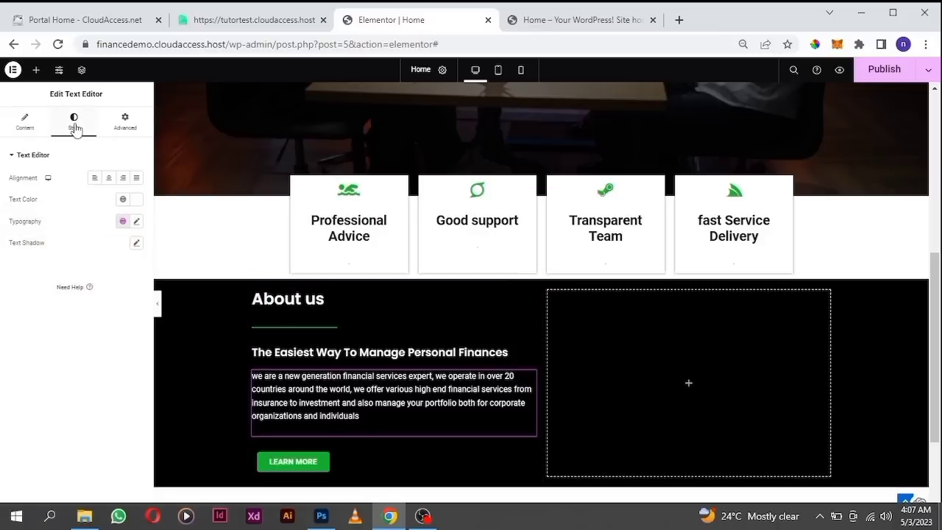
{"action": "left_click", "coordinate": [137, 223]}
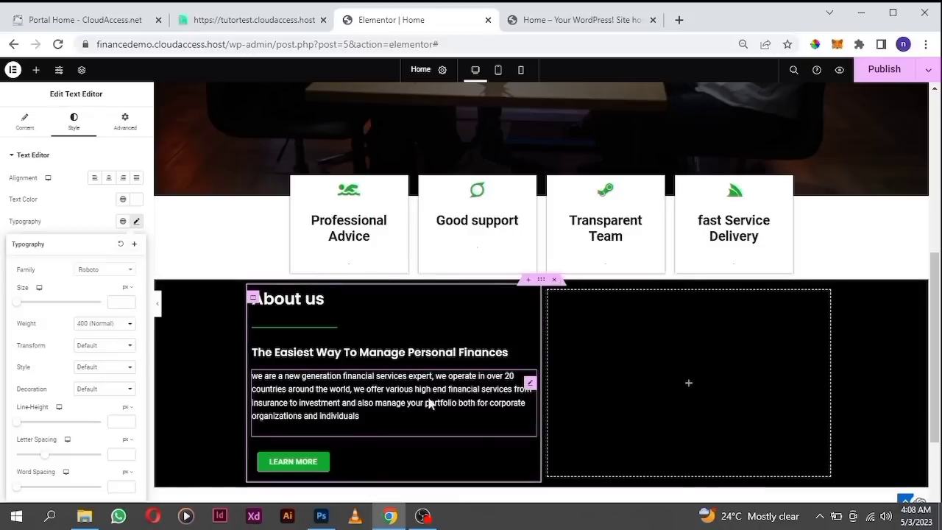
Compare the subheading with the reference site and insert a <br> after "Manage" so "Personal Finances" starts on a second line.
{"action": "scroll", "coordinate": [410, 404], "scroll_direction": "down", "scroll_amount": 1}
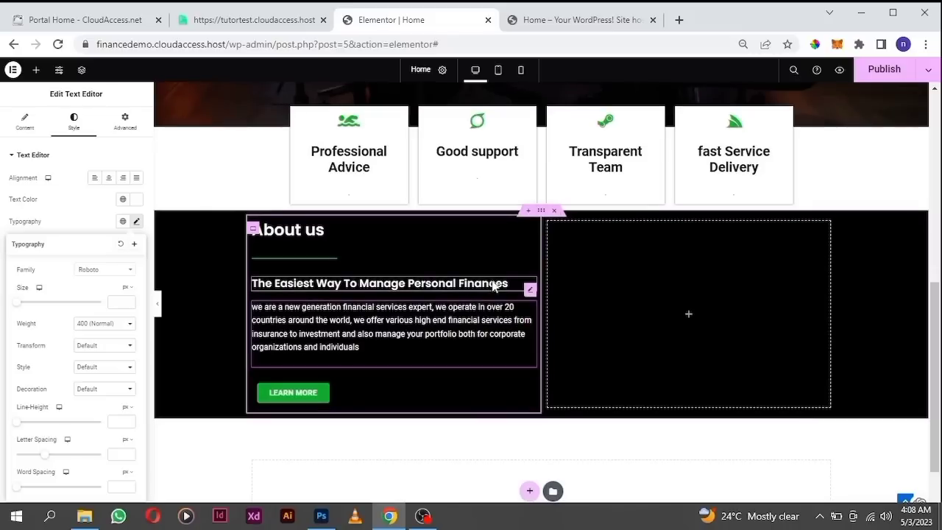
{"action": "left_click", "coordinate": [529, 290]}
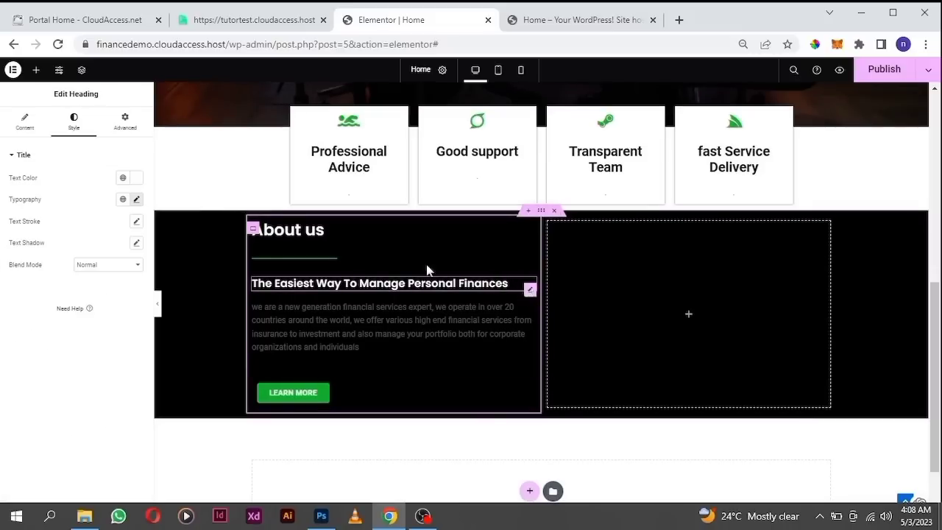
{"action": "left_click", "coordinate": [25, 124]}
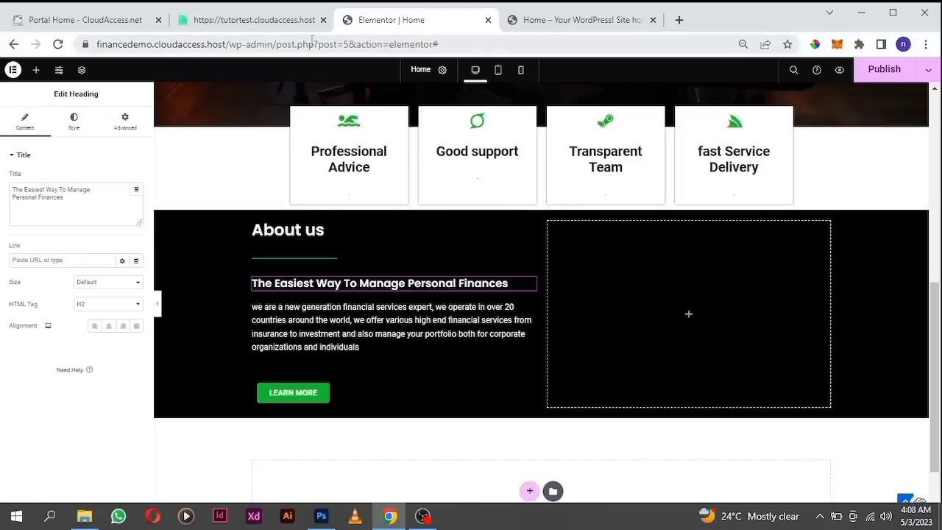
{"action": "left_click", "coordinate": [217, 18]}
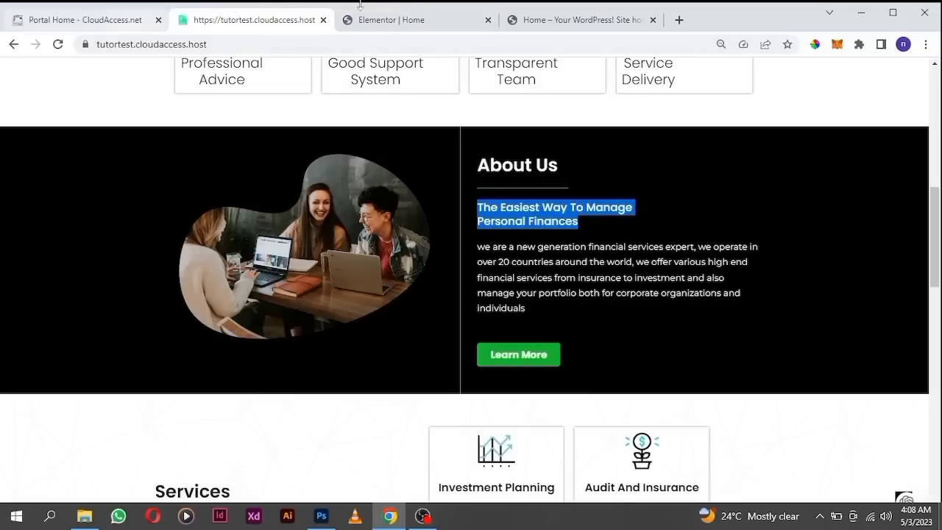
{"action": "left_click", "coordinate": [381, 24]}
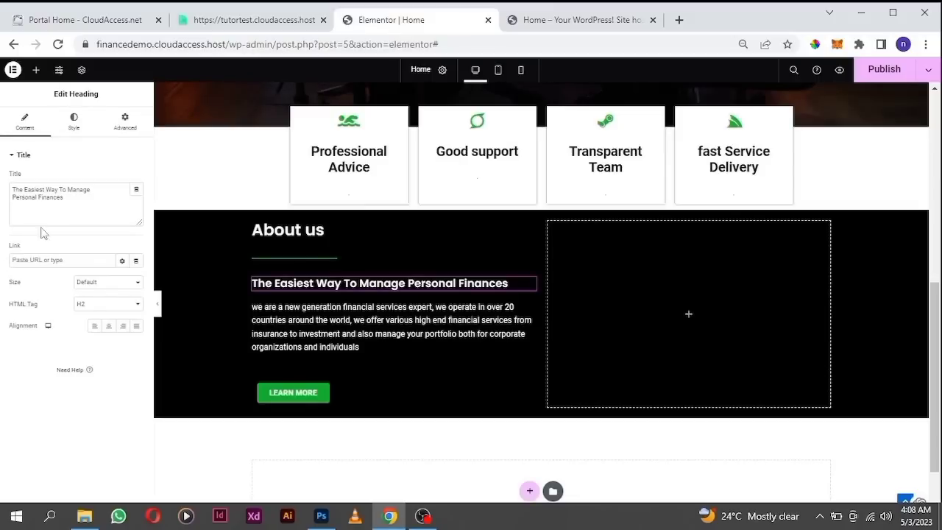
{"action": "left_click", "coordinate": [100, 195]}
{"action": "key", "text": "shift+End"}
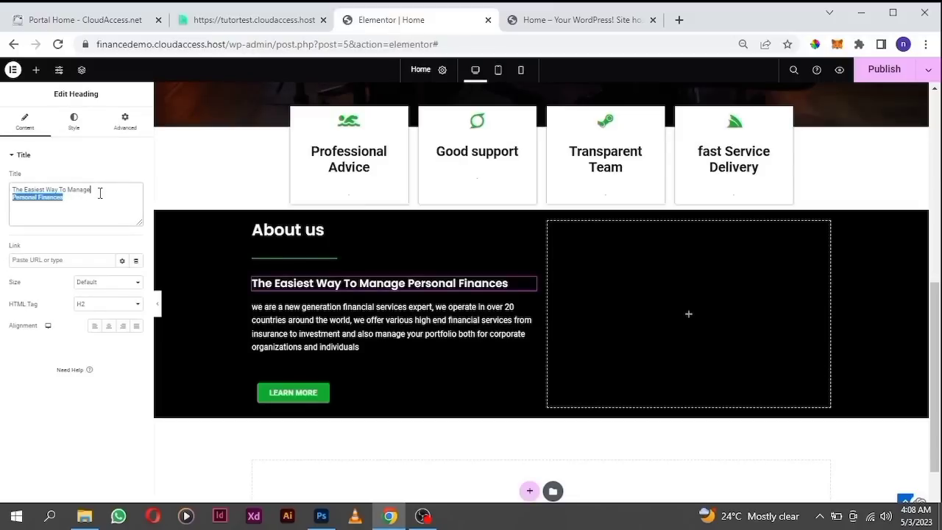
{"action": "left_click", "coordinate": [100, 193]}
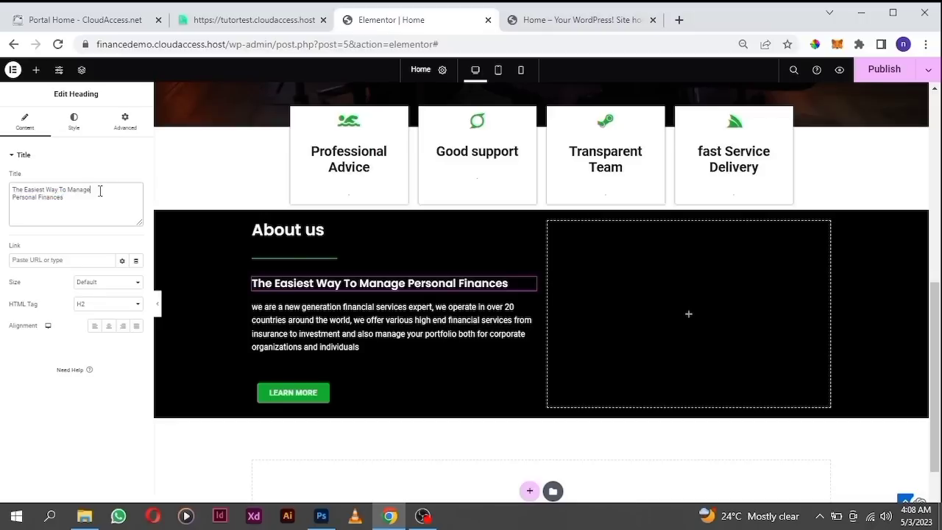
{"action": "type", "text": "<"}
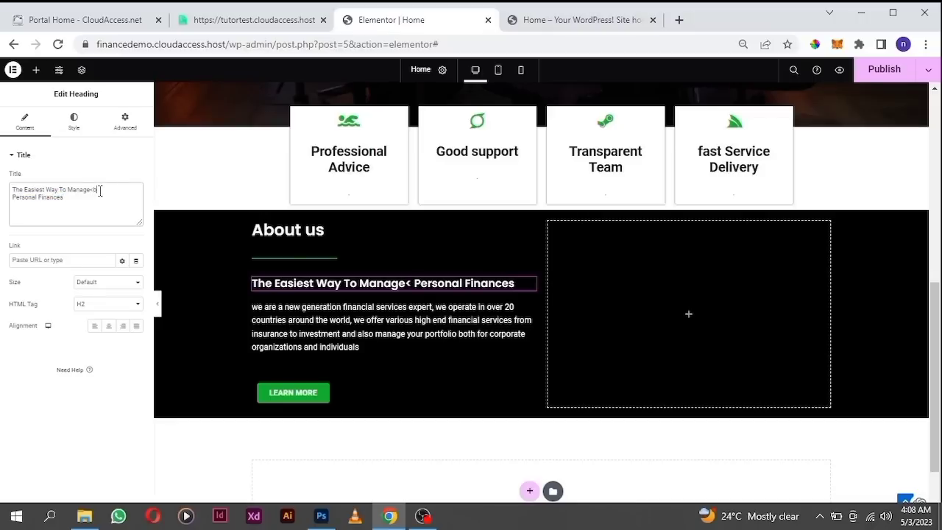
{"action": "type", "text": "br"}
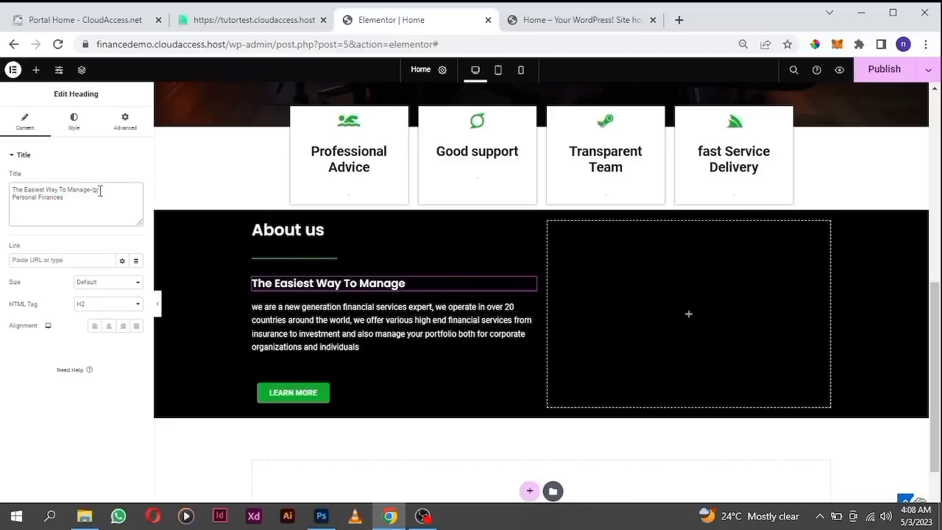
{"action": "type", "text": ">"}
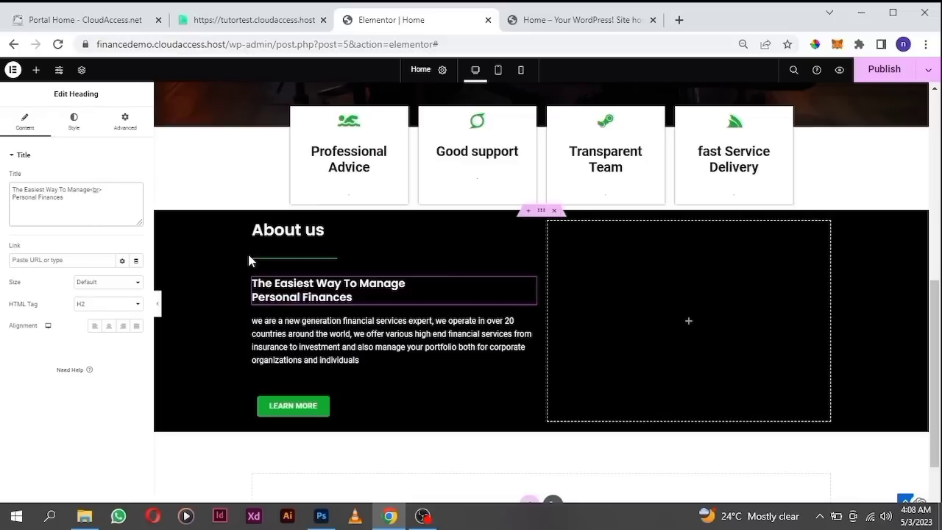
Set the About us subheading's font size to 23 px.
{"action": "left_click", "coordinate": [73, 122]}
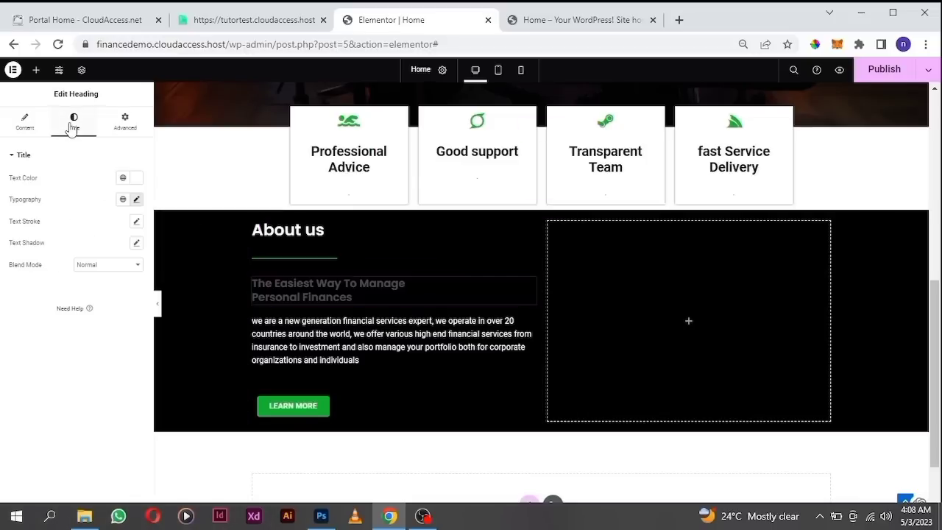
{"action": "left_click", "coordinate": [136, 199]}
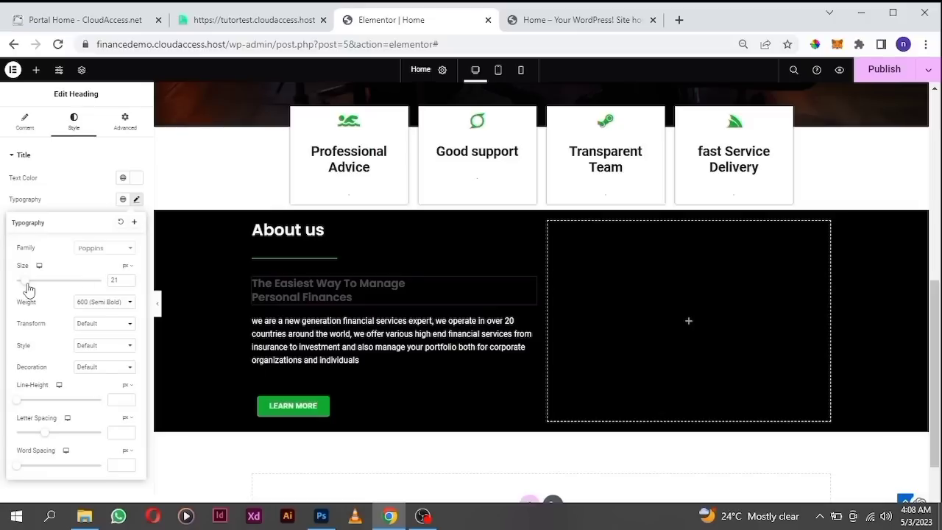
{"action": "left_click_drag", "start_coordinate": [28, 287], "coordinate": [31, 291]}
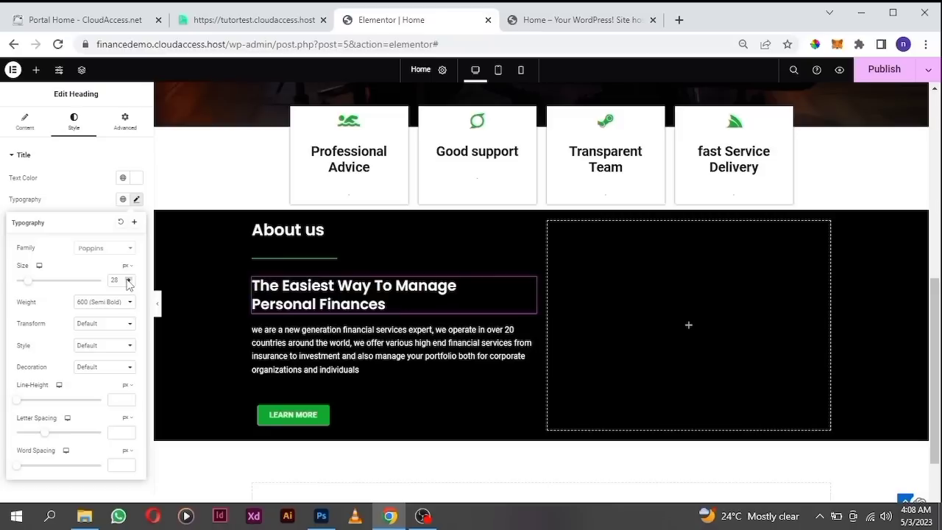
{"action": "left_click_drag", "start_coordinate": [32, 289], "coordinate": [27, 288]}
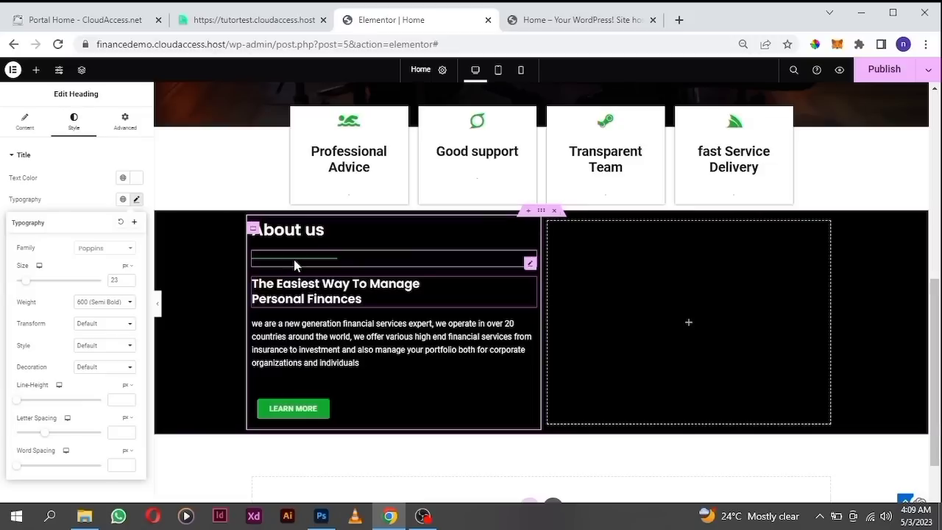
Try linked negative margins of down to about -15 px on the divider under the About us heading and clear them.
{"action": "left_click", "coordinate": [530, 263]}
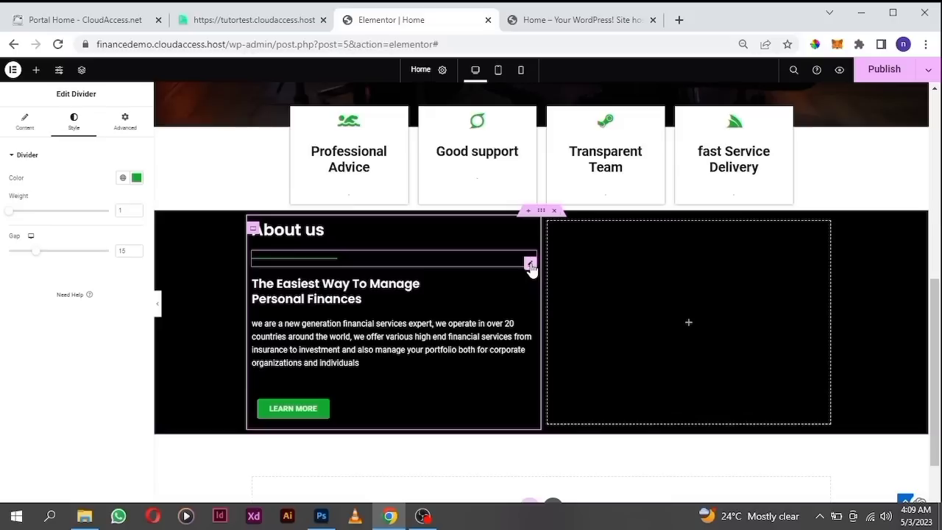
{"action": "left_click", "coordinate": [126, 128]}
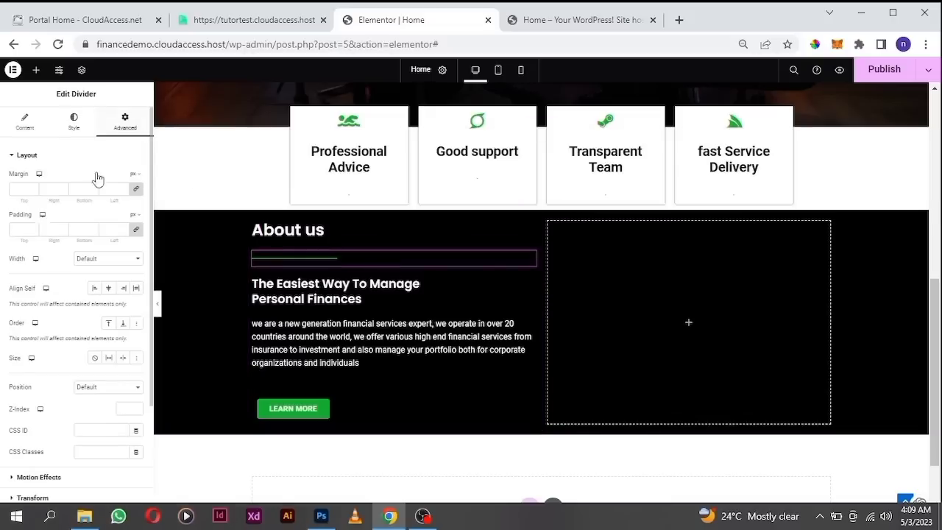
{"action": "left_click", "coordinate": [33, 191]}
{"action": "type", "text": "-8"}
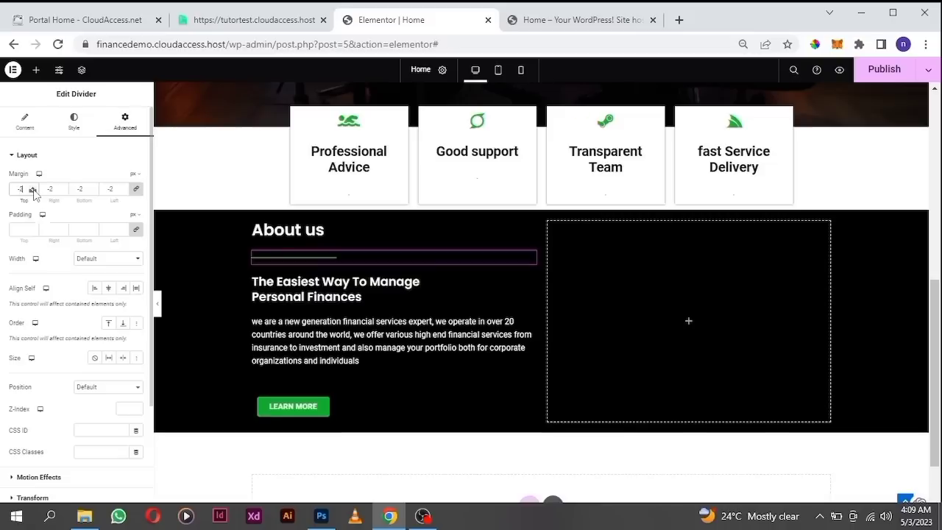
{"action": "left_click", "coordinate": [32, 192]}
{"action": "left_click", "coordinate": [32, 192]}
{"action": "left_click", "coordinate": [33, 192]}
{"action": "left_click", "coordinate": [32, 191]}
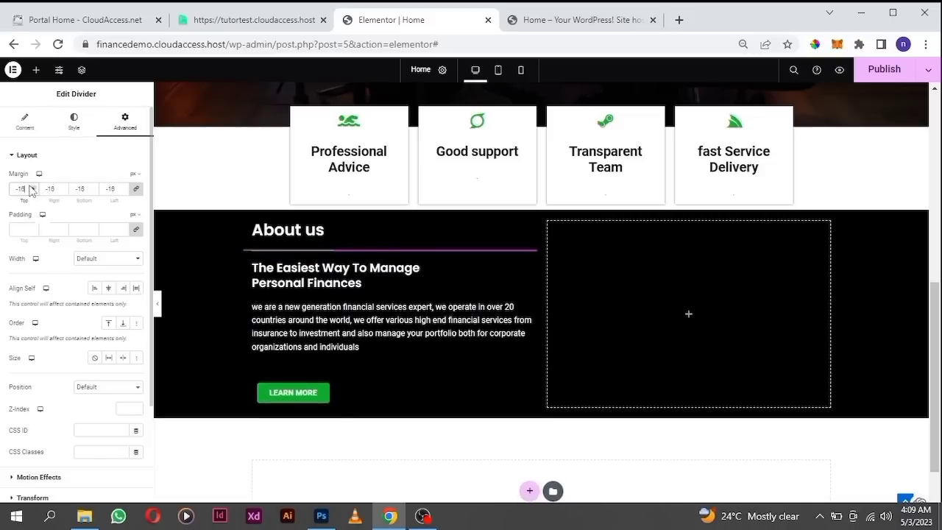
{"action": "key", "text": "BackSpace"}
{"action": "key", "text": "BackSpace"}
{"action": "key", "text": "BackSpace"}
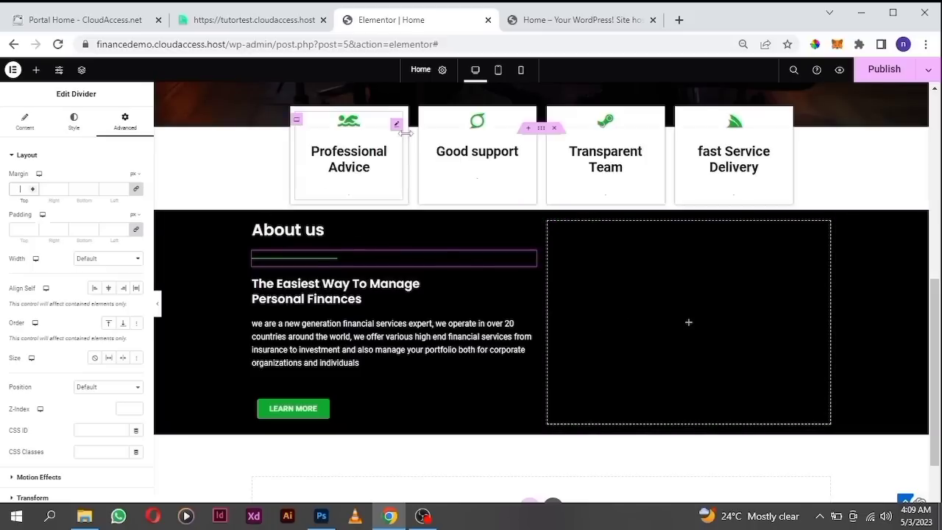
Add an Image widget to the empty column beside the About us text.
{"action": "scroll", "coordinate": [507, 272], "scroll_direction": "up", "scroll_amount": 1}
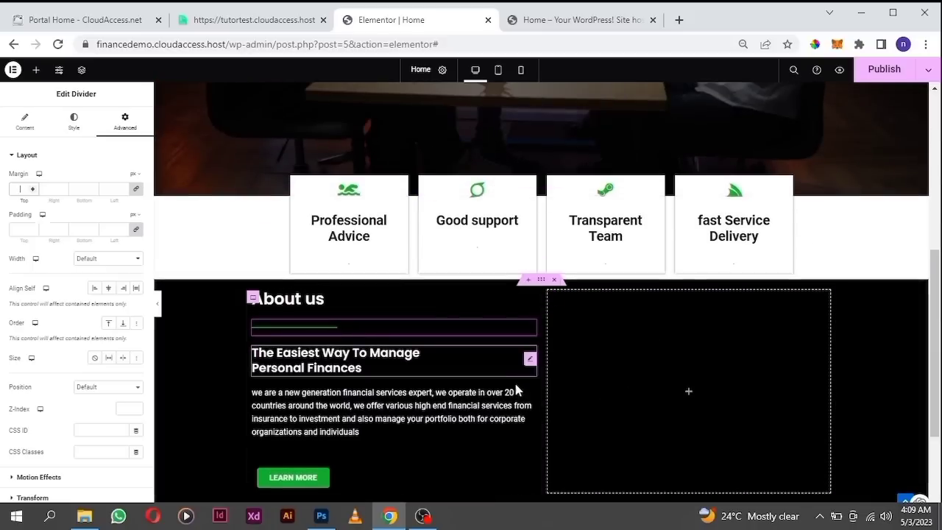
{"action": "scroll", "coordinate": [389, 336], "scroll_direction": "down", "scroll_amount": 1}
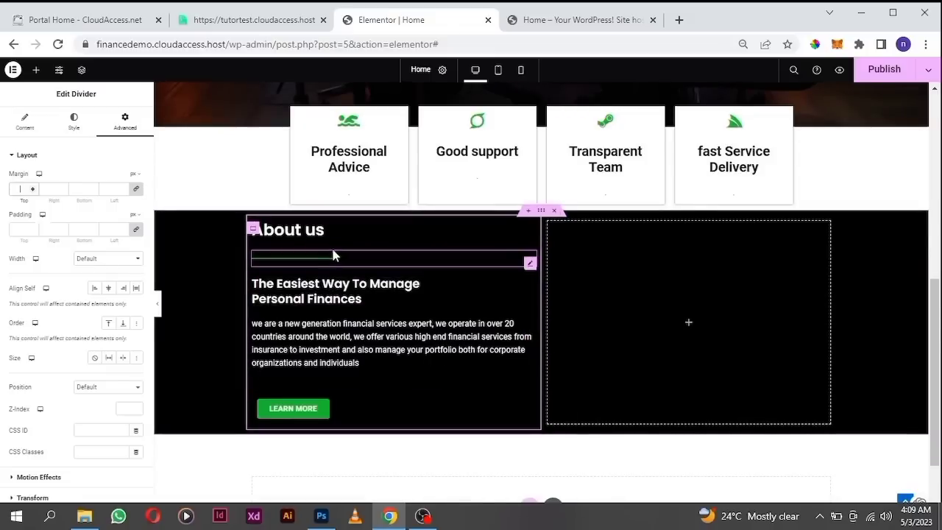
{"action": "left_click", "coordinate": [688, 326]}
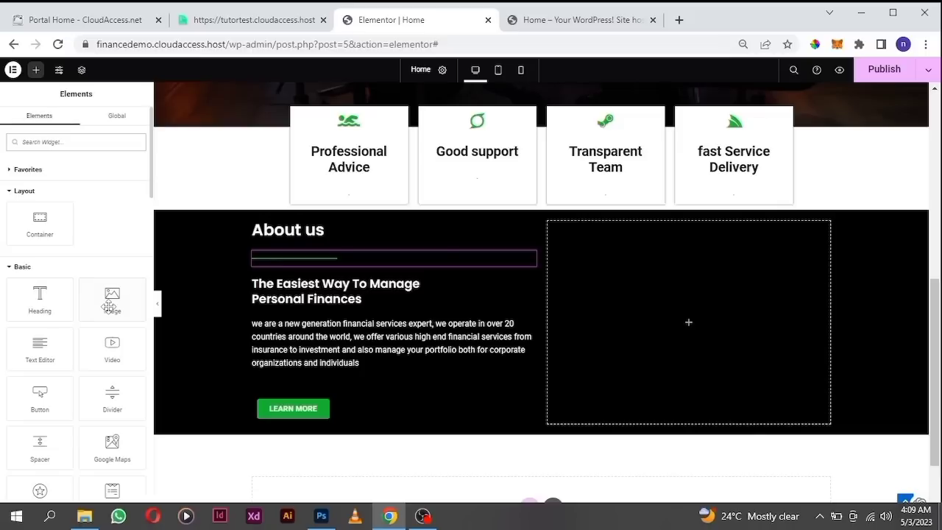
{"action": "left_click_drag", "start_coordinate": [109, 306], "coordinate": [677, 292]}
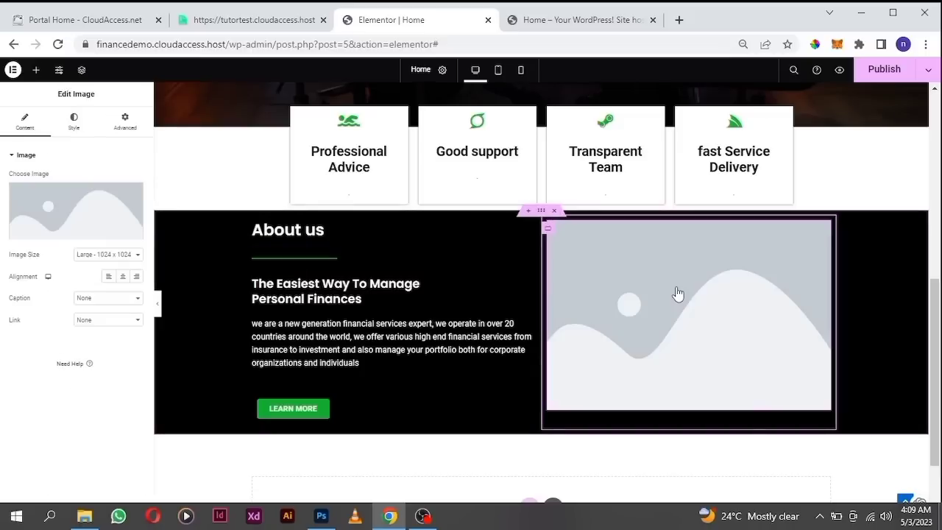
Upload brooke-cagle-g1Kr4Ozfoac-unsplash from the finance co demo imgs folder and use it as the About us image.
{"action": "left_click", "coordinate": [63, 238]}
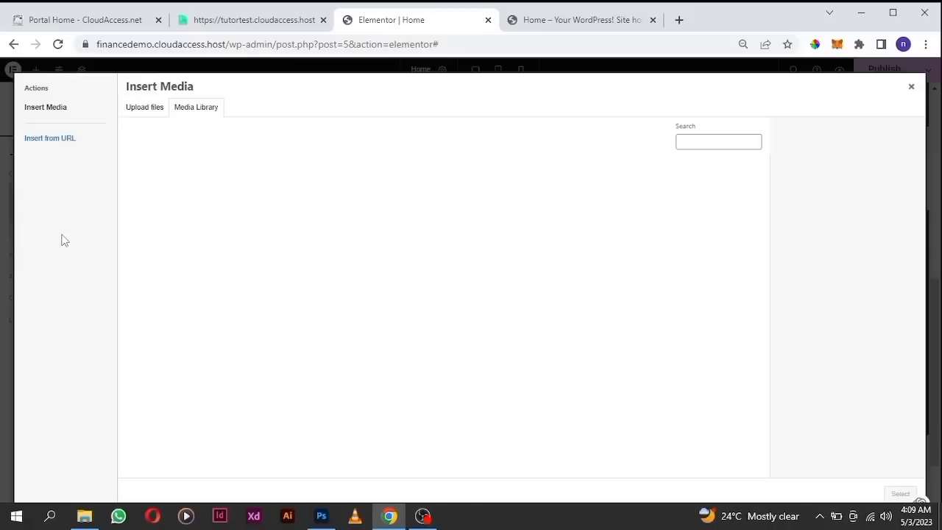
{"action": "left_click", "coordinate": [152, 114]}
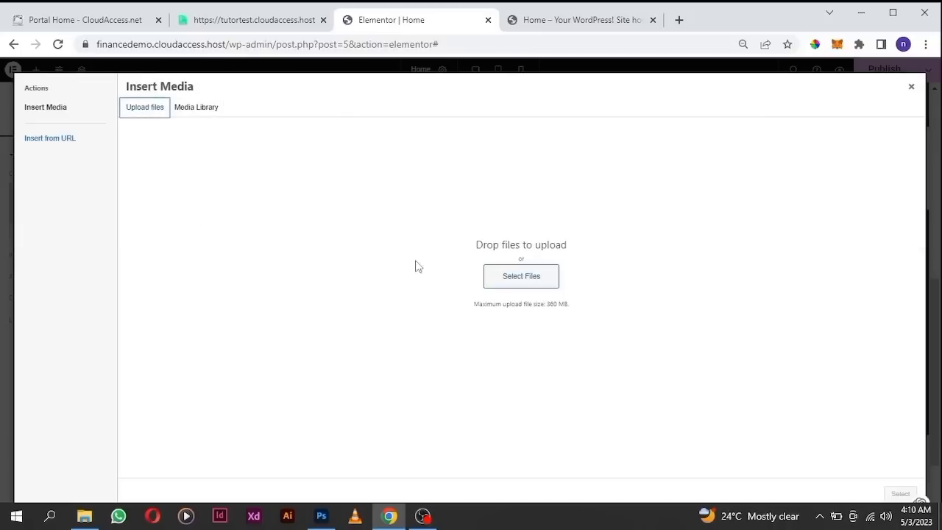
{"action": "left_click", "coordinate": [534, 283]}
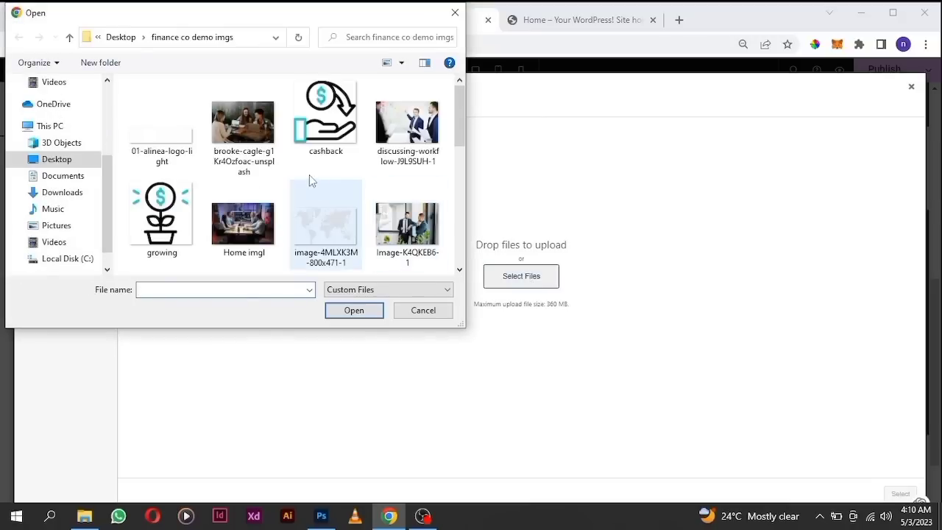
{"action": "left_click", "coordinate": [243, 129]}
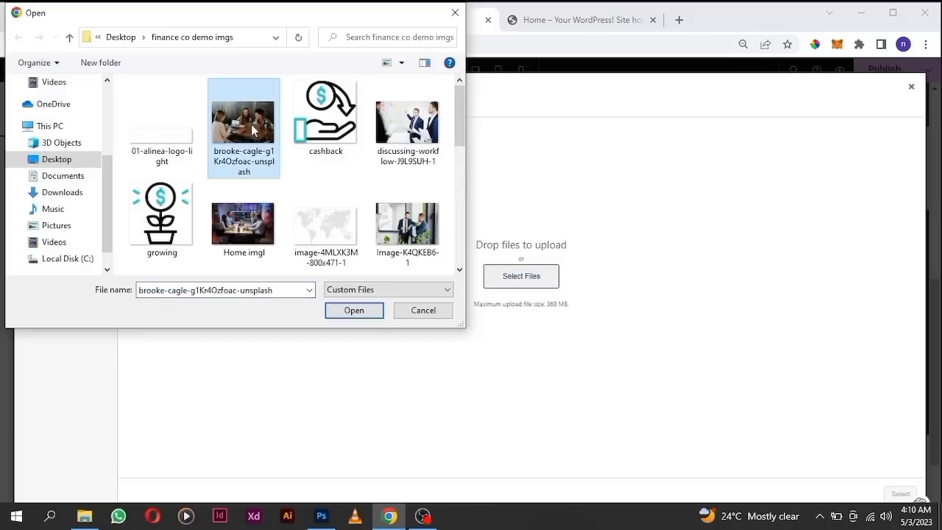
{"action": "left_click", "coordinate": [358, 312]}
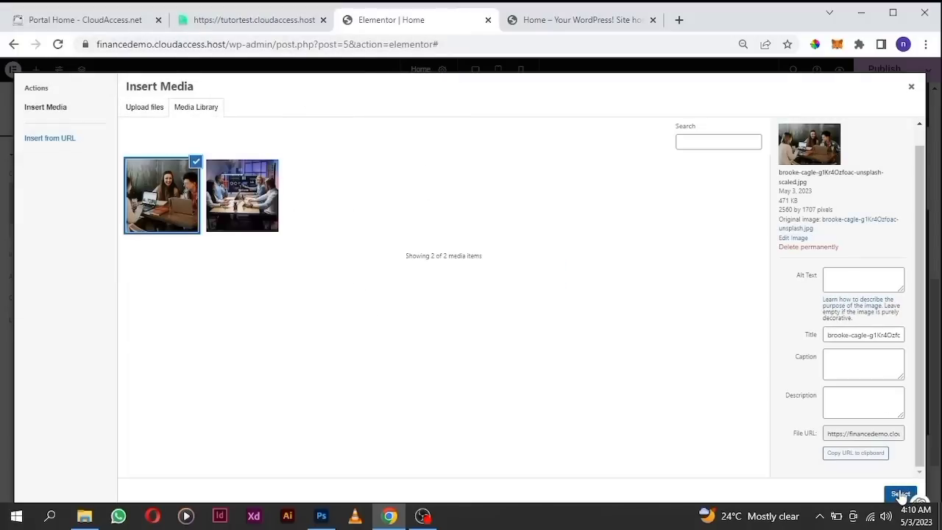
{"action": "left_click", "coordinate": [901, 494]}
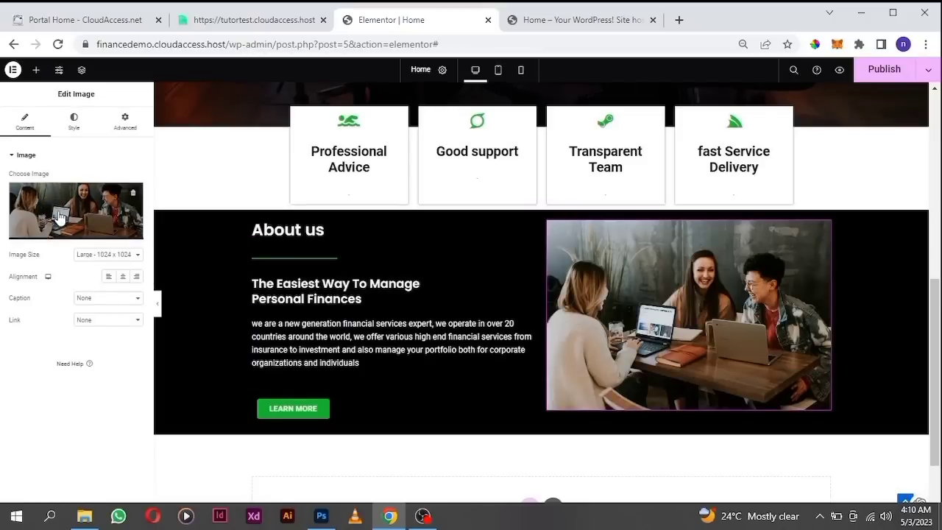
Check the image shape on the reference site and turn on the About us image's mask with the Blob shape.
{"action": "left_click", "coordinate": [71, 127]}
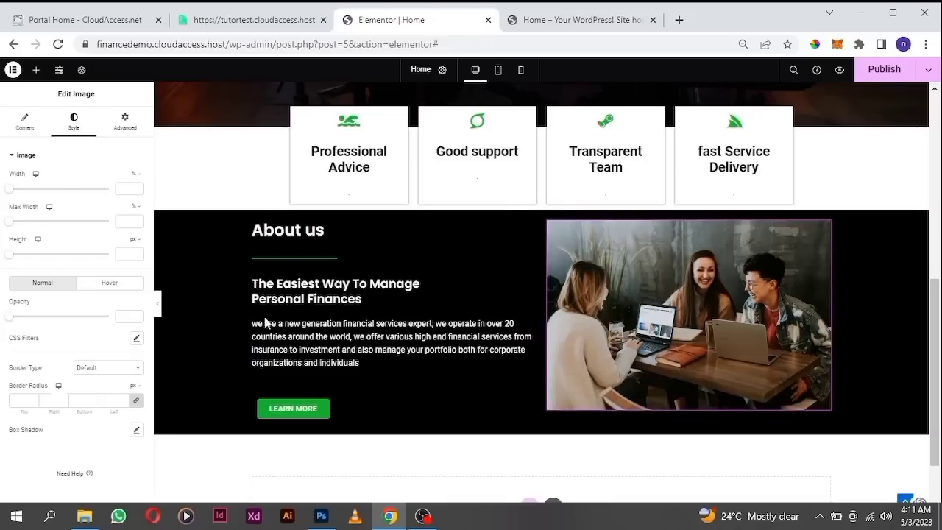
{"action": "left_click", "coordinate": [245, 22]}
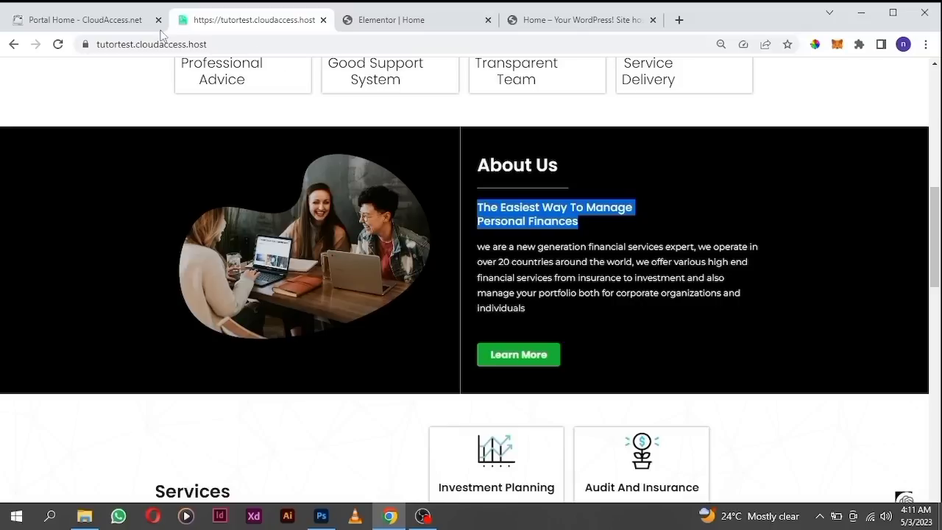
{"action": "left_click", "coordinate": [400, 22]}
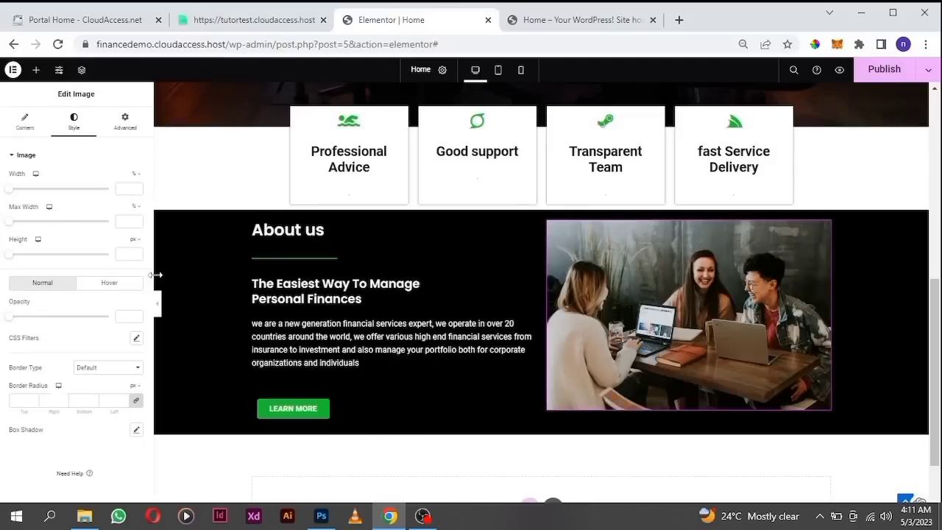
{"action": "left_click", "coordinate": [126, 122]}
{"action": "scroll", "coordinate": [52, 341], "scroll_direction": "down", "scroll_amount": 3}
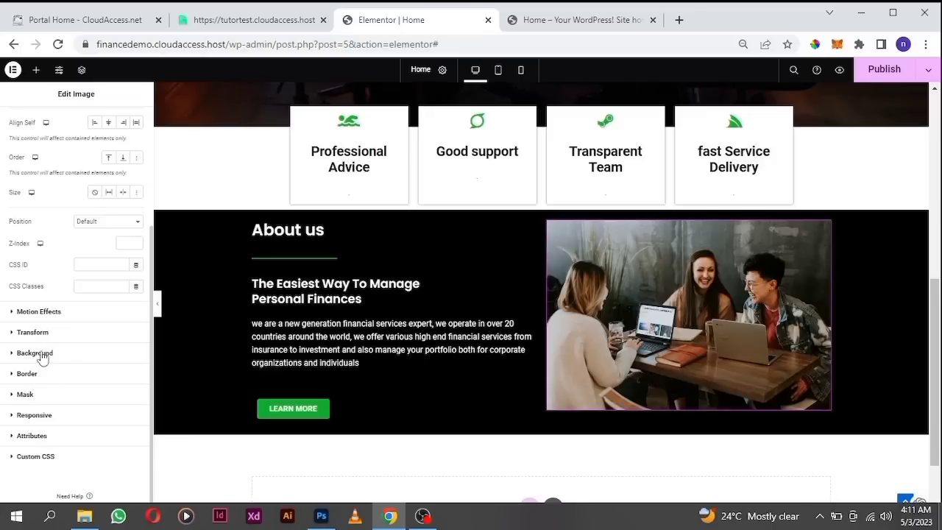
{"action": "left_click", "coordinate": [14, 398]}
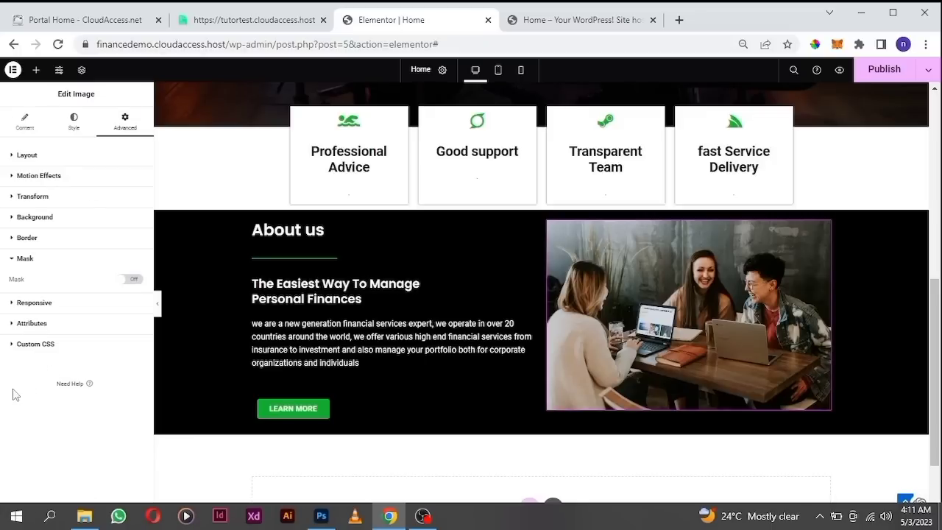
{"action": "left_click", "coordinate": [132, 282]}
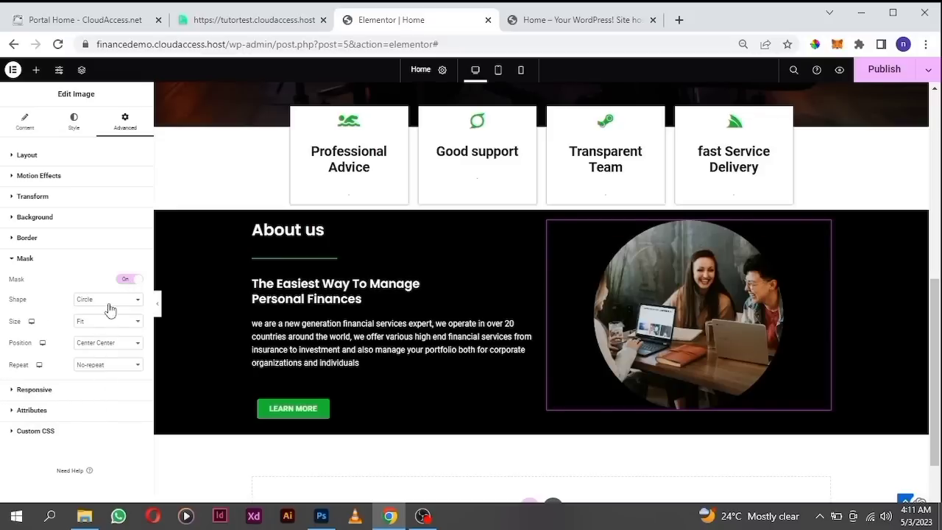
{"action": "left_click", "coordinate": [110, 303]}
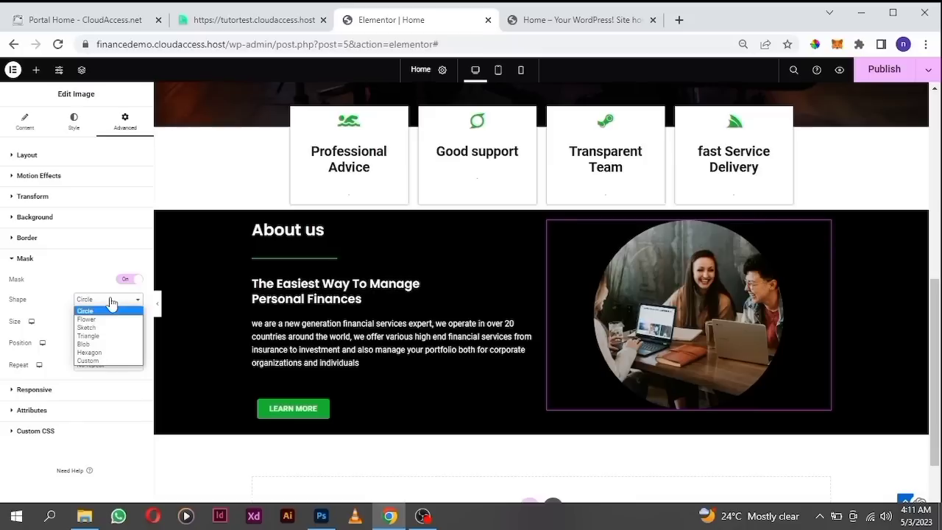
{"action": "left_click", "coordinate": [104, 345]}
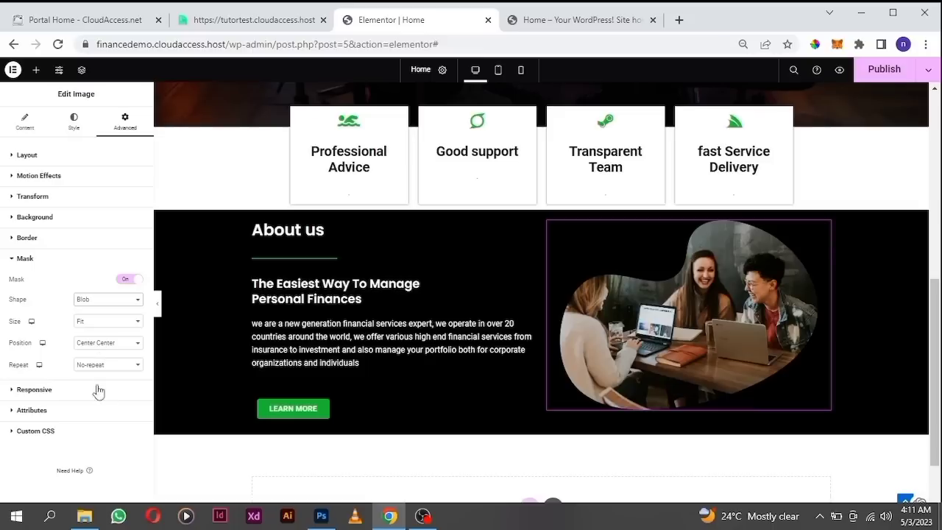
Try the Top Center, Top Left and Center Right positions for the image's blob mask and settle on Center Left.
{"action": "left_click", "coordinate": [96, 345]}
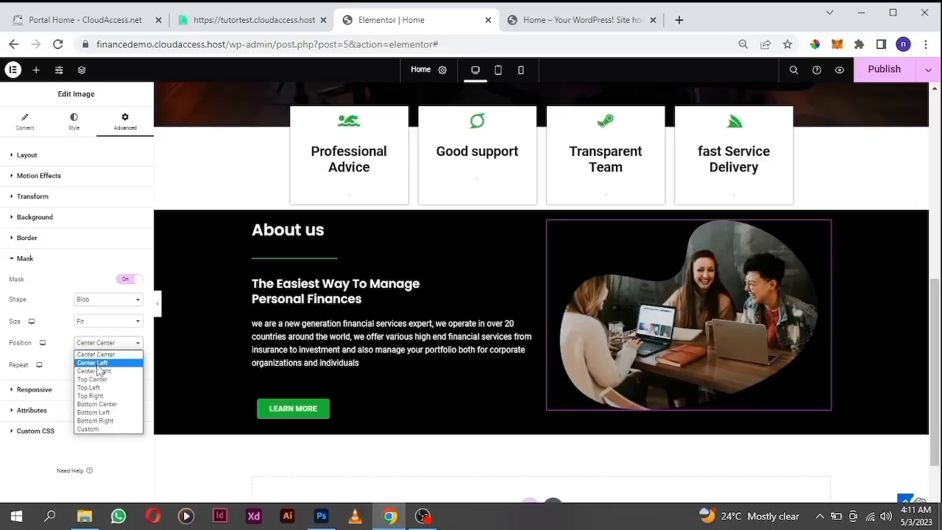
{"action": "left_click", "coordinate": [95, 363]}
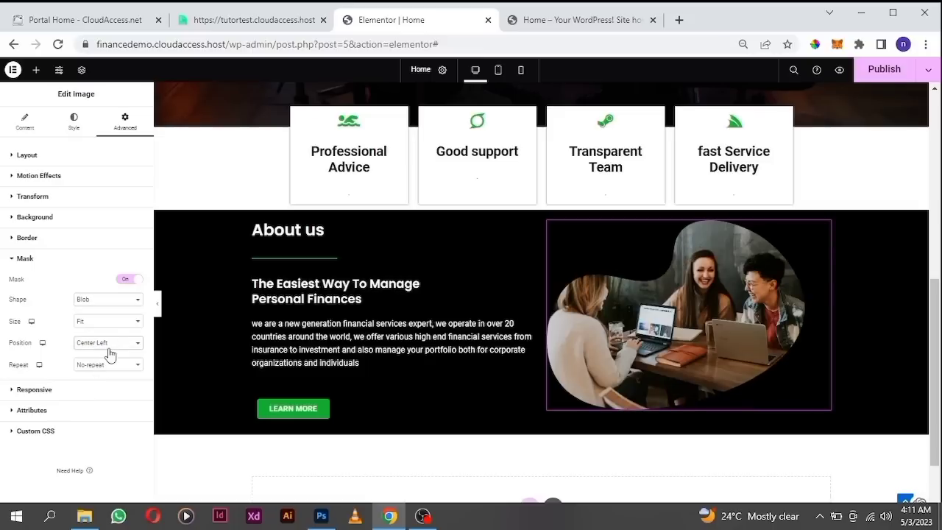
{"action": "left_click", "coordinate": [109, 344]}
{"action": "left_click", "coordinate": [107, 382]}
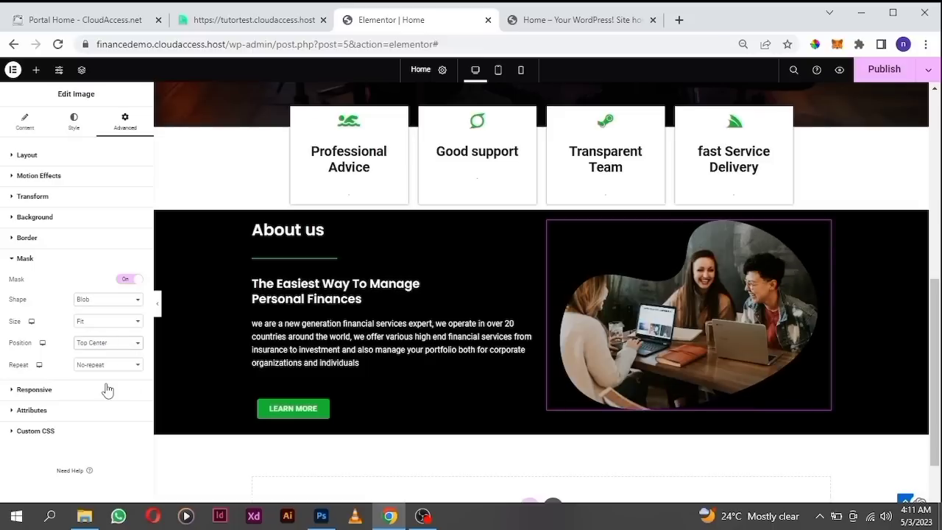
{"action": "left_click", "coordinate": [112, 346]}
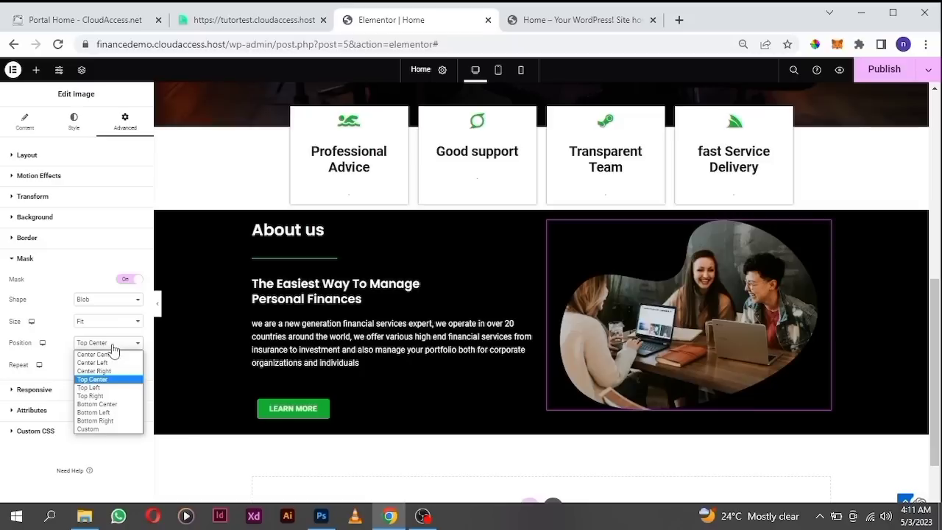
{"action": "left_click", "coordinate": [104, 387]}
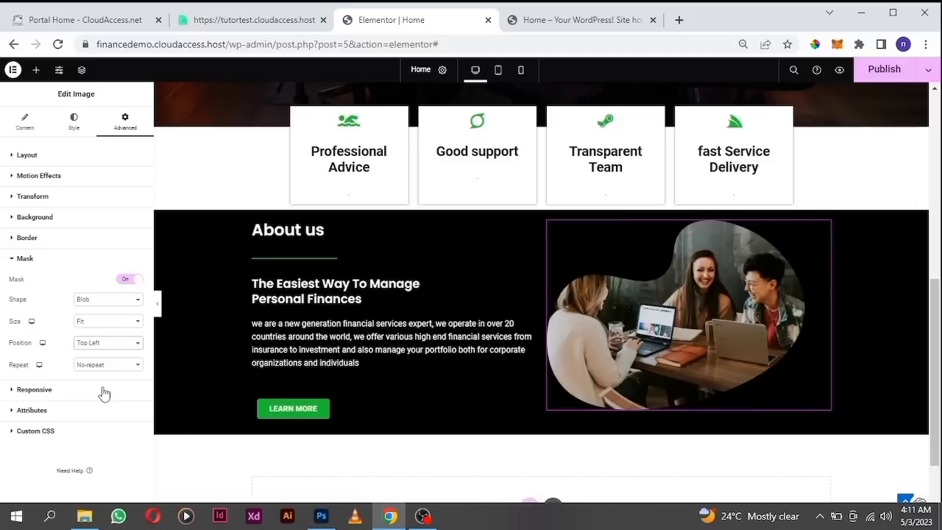
{"action": "left_click", "coordinate": [110, 346]}
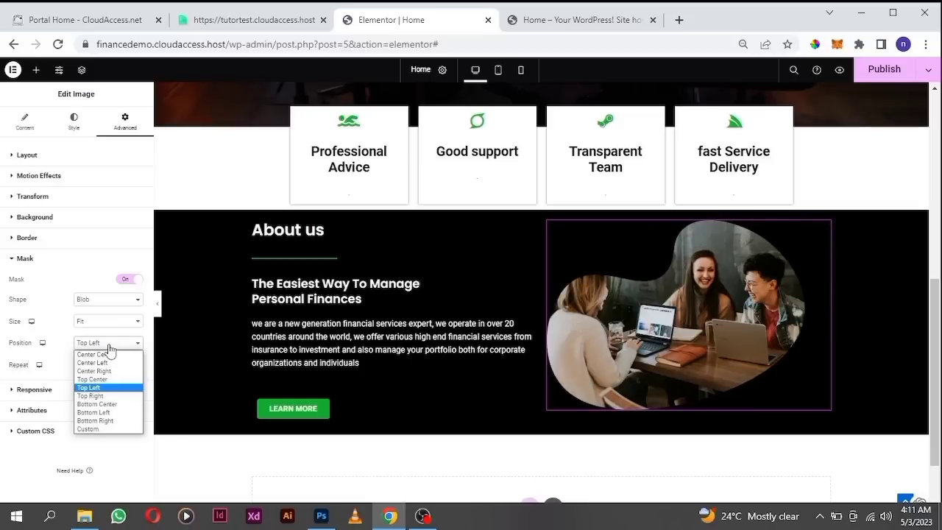
{"action": "left_click", "coordinate": [95, 363]}
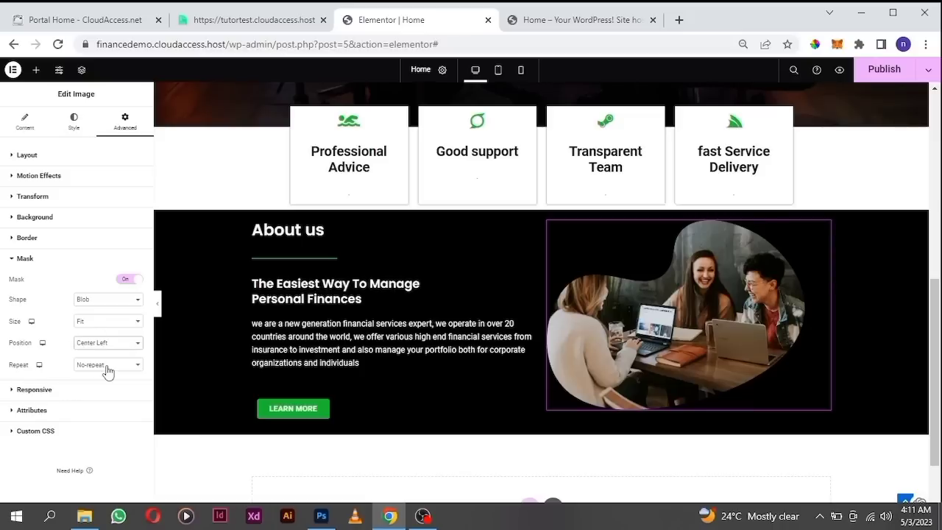
{"action": "left_click", "coordinate": [109, 344]}
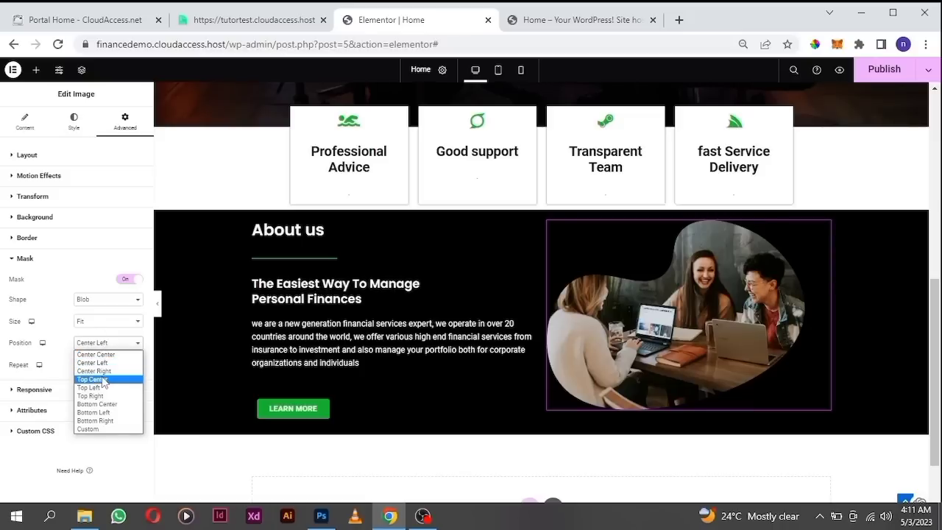
{"action": "left_click", "coordinate": [103, 371]}
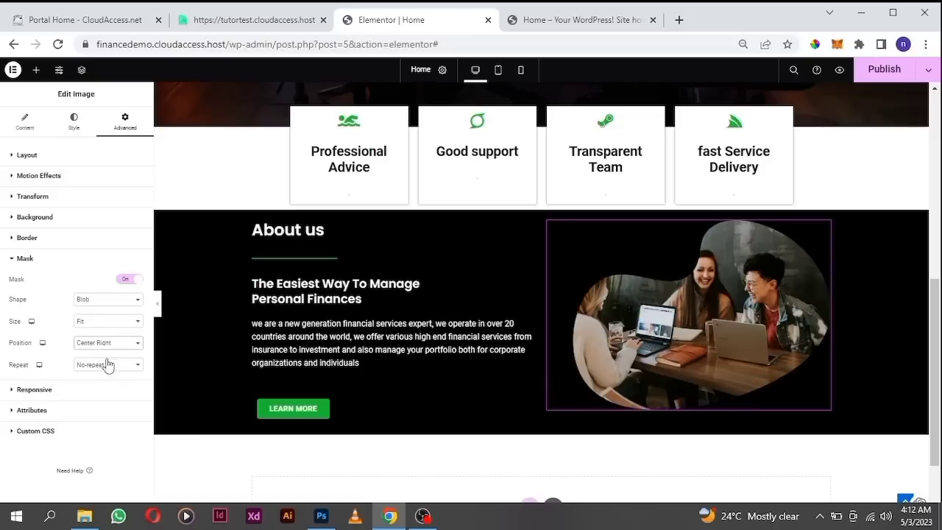
{"action": "left_click", "coordinate": [109, 351]}
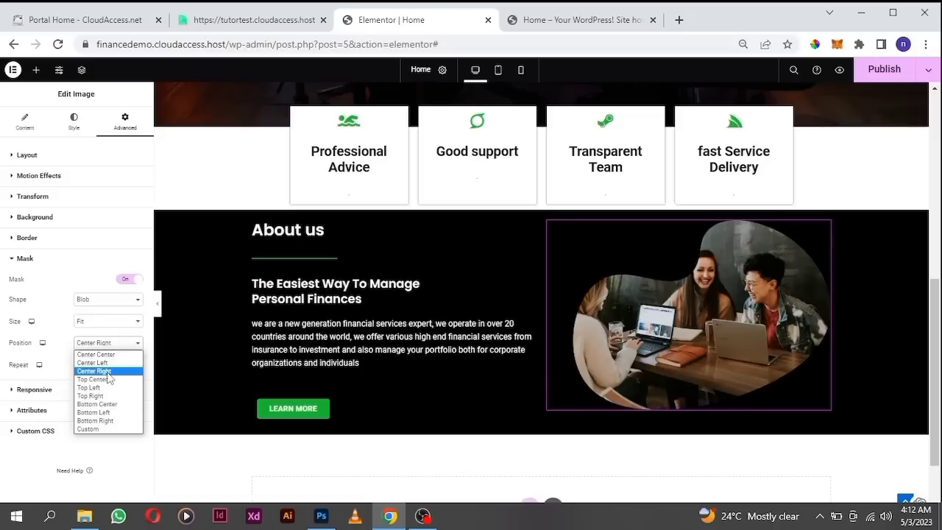
{"action": "left_click", "coordinate": [109, 367]}
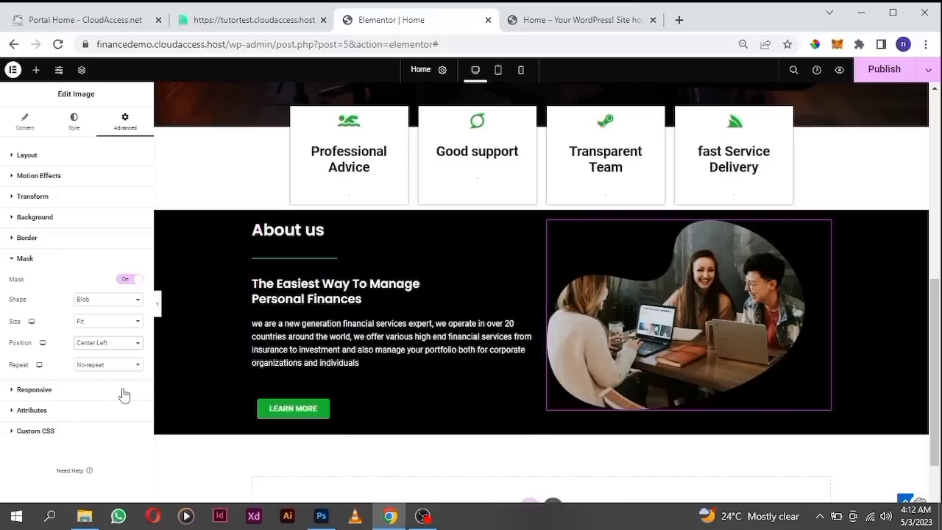
Look over the About us section and publish the updated home page.
{"action": "scroll", "coordinate": [311, 346], "scroll_direction": "down", "scroll_amount": 1}
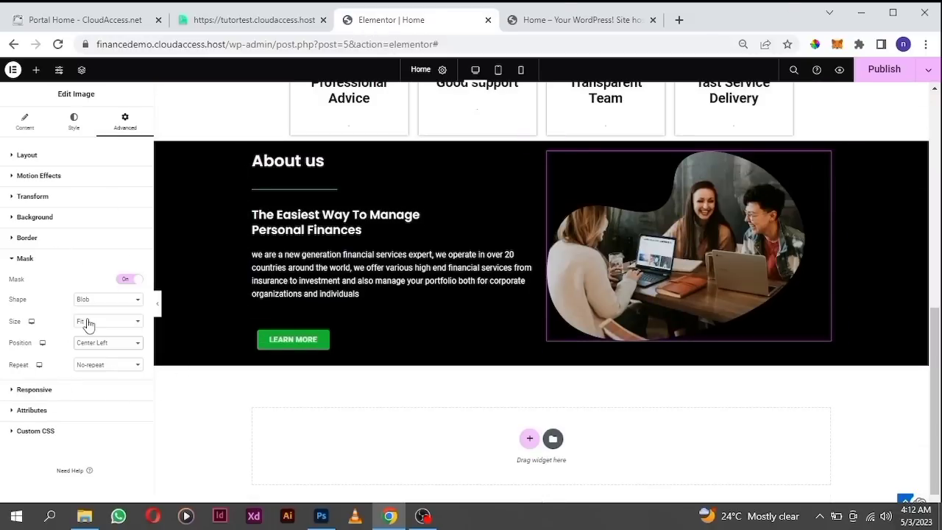
{"action": "scroll", "coordinate": [464, 269], "scroll_direction": "up", "scroll_amount": 2}
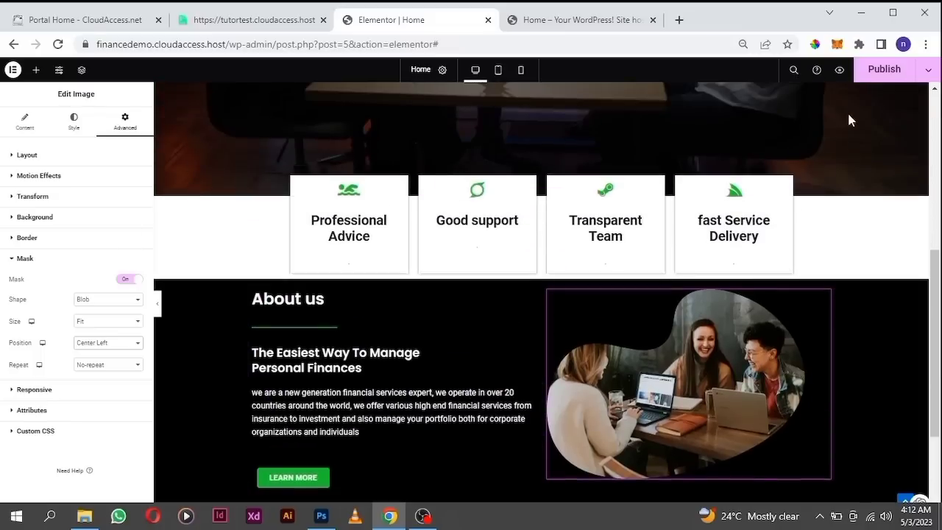
{"action": "left_click", "coordinate": [883, 70]}
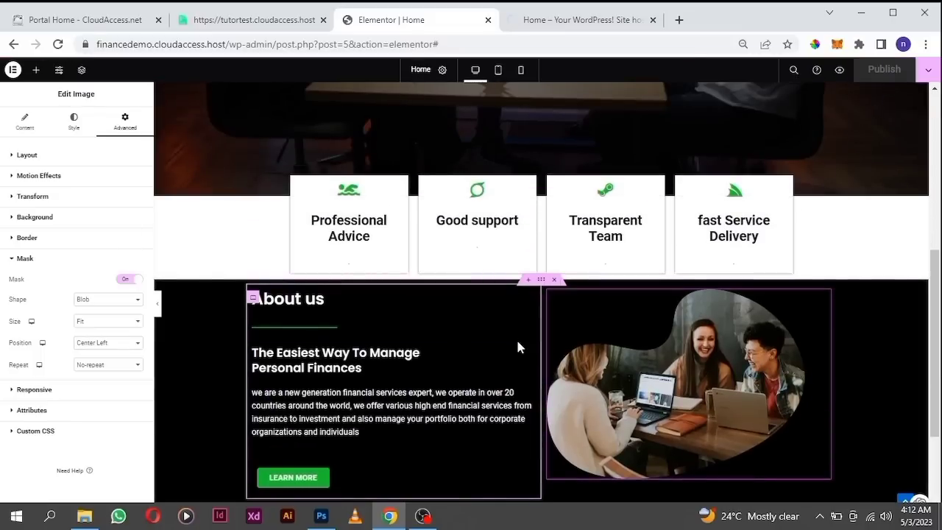
Compare the section with the reference site and set the About us container's direction to reversed row so the image comes before the text.
{"action": "scroll", "coordinate": [518, 346], "scroll_direction": "down", "scroll_amount": 2}
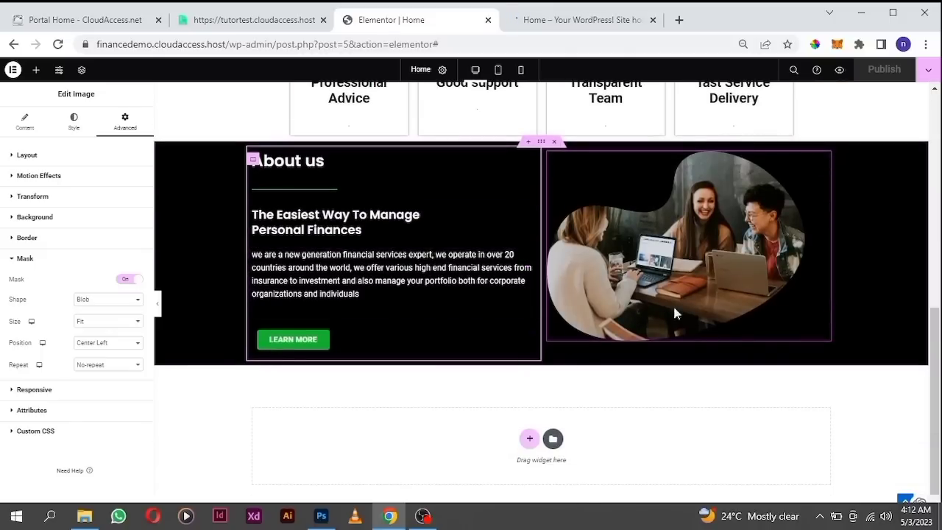
{"action": "left_click", "coordinate": [244, 25]}
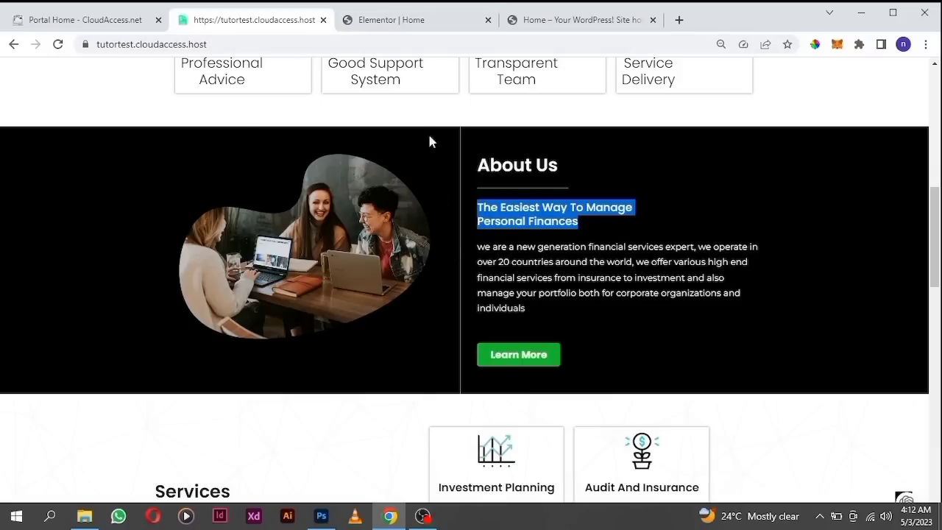
{"action": "left_click", "coordinate": [417, 23]}
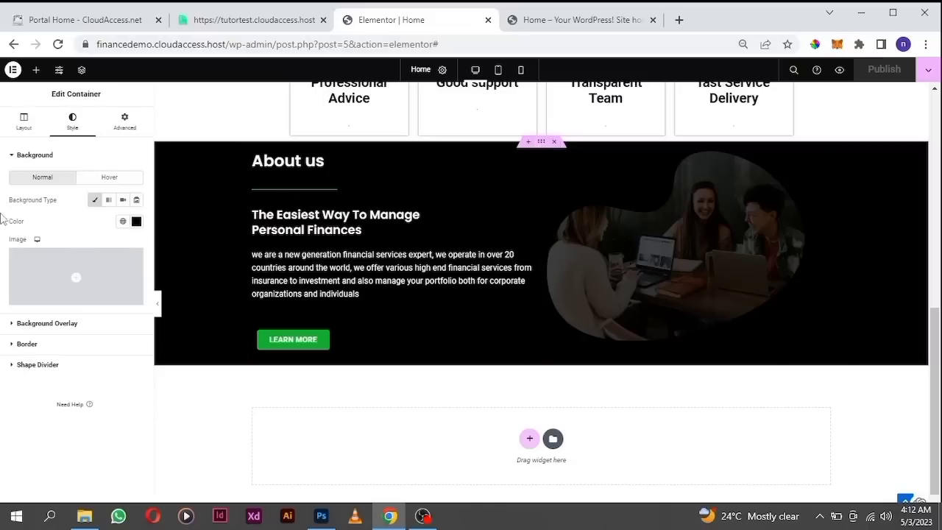
{"action": "left_click", "coordinate": [24, 122]}
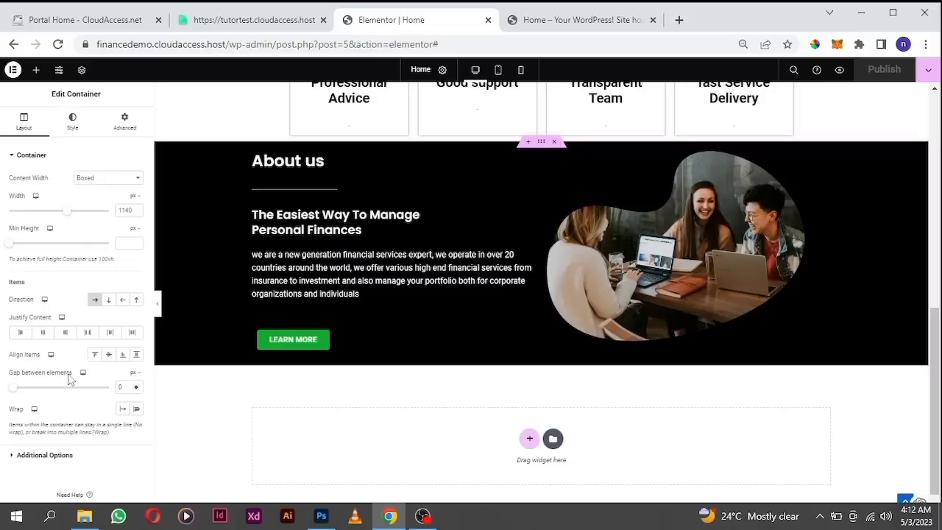
{"action": "left_click", "coordinate": [122, 300]}
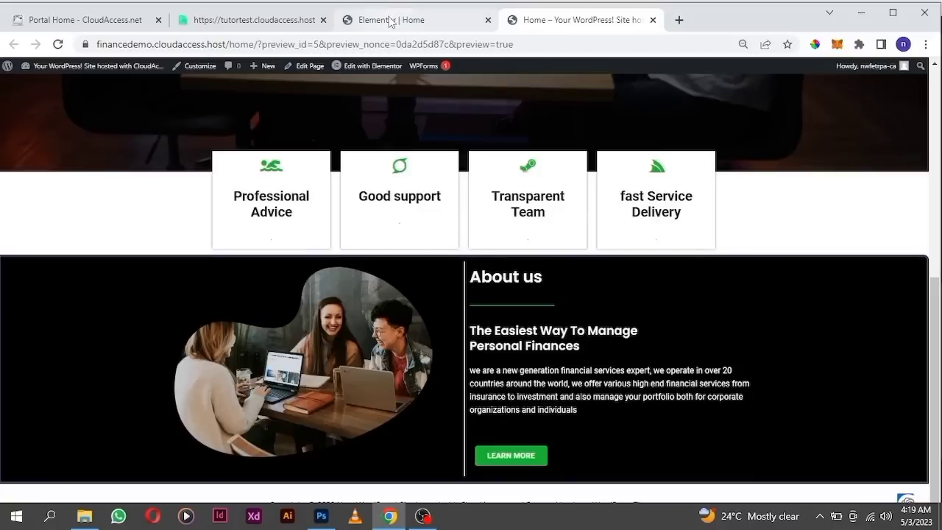
Return to the Elementor editor and give the About us image container a solid border with only a 1 px right width.
{"action": "left_click", "coordinate": [381, 19]}
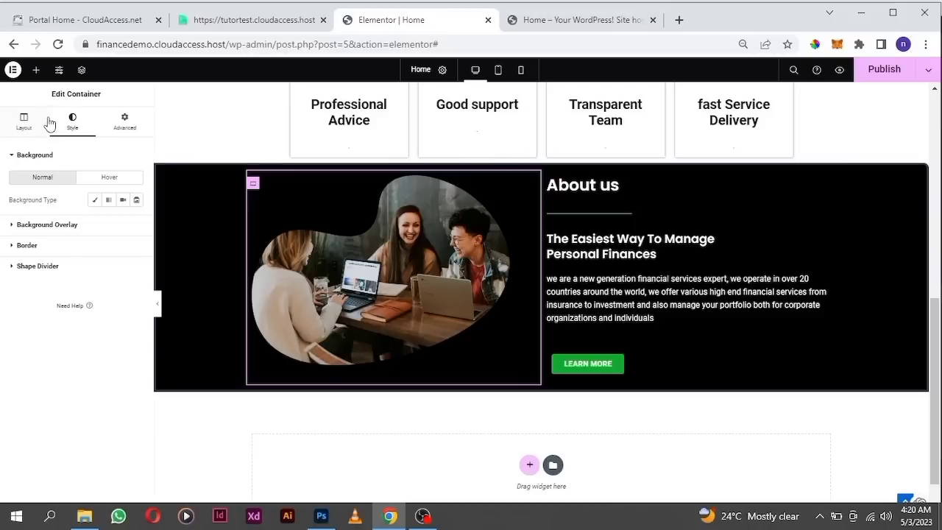
{"action": "left_click", "coordinate": [28, 246]}
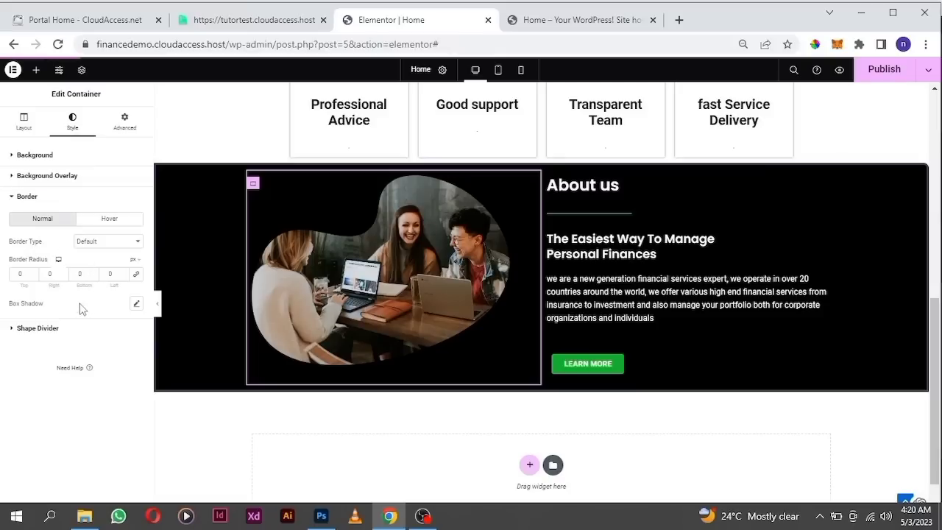
{"action": "left_click", "coordinate": [115, 244]}
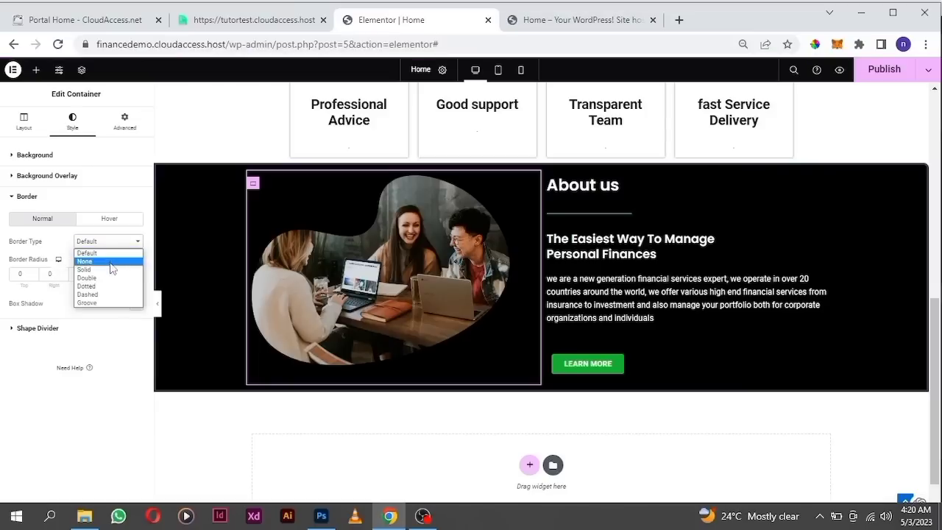
{"action": "left_click", "coordinate": [109, 269]}
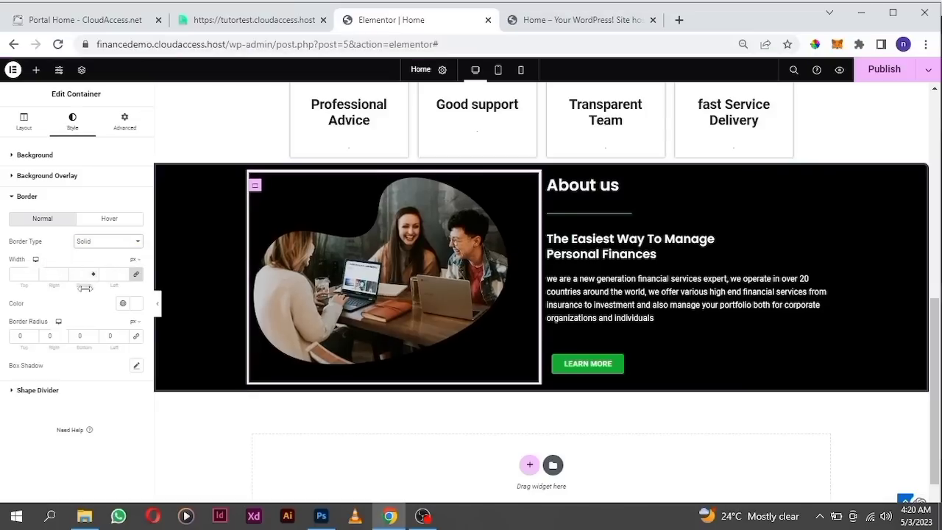
{"action": "left_click", "coordinate": [135, 275]}
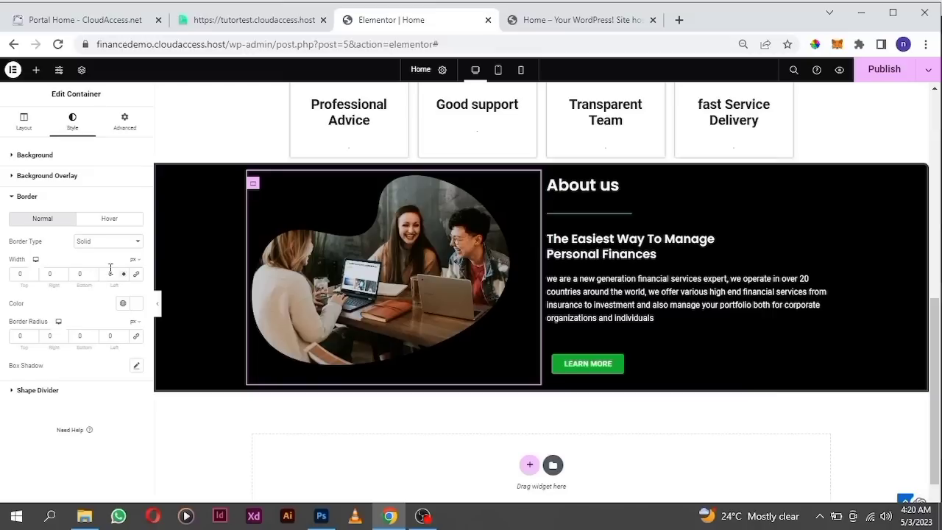
{"action": "left_click", "coordinate": [64, 275]}
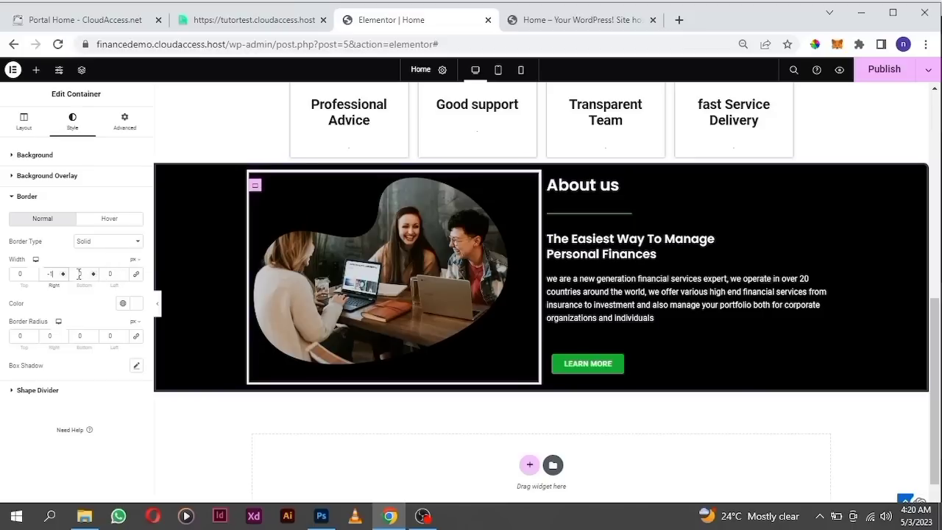
{"action": "key", "text": "Up"}
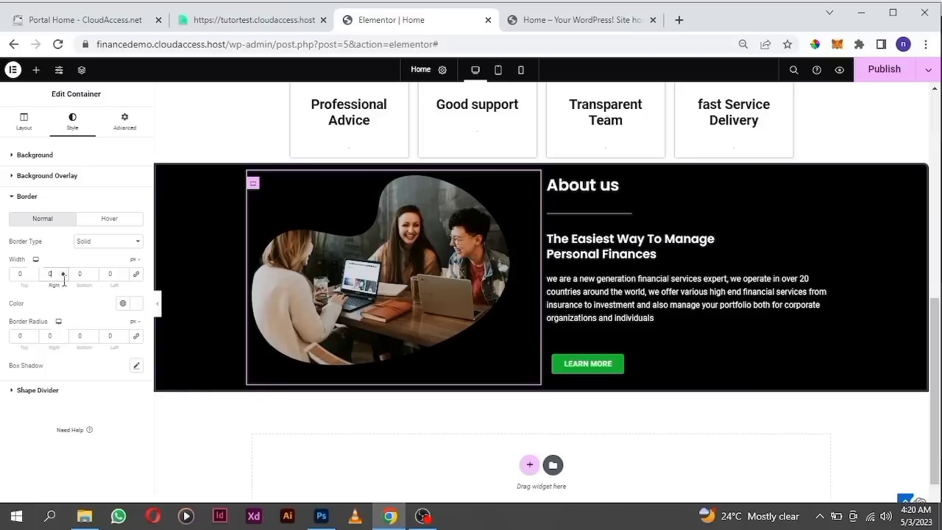
{"action": "key", "text": "Up"}
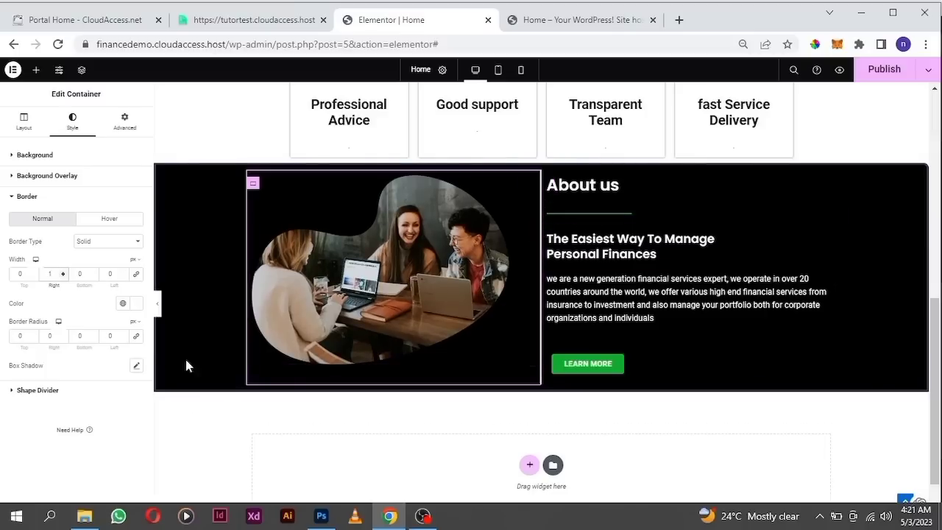
Try the Learn More button's green as the image container's border color and set it back to #FFFFFF.
{"action": "left_click", "coordinate": [139, 306]}
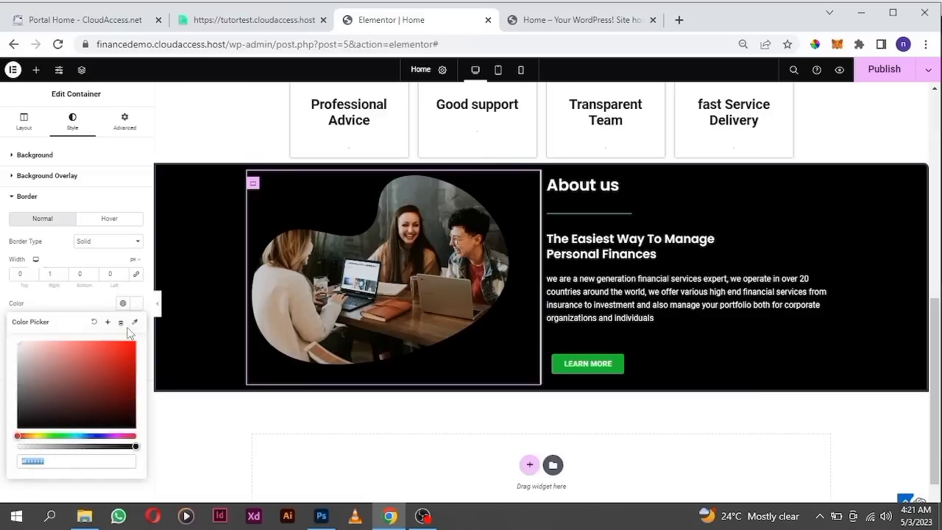
{"action": "left_click", "coordinate": [134, 324]}
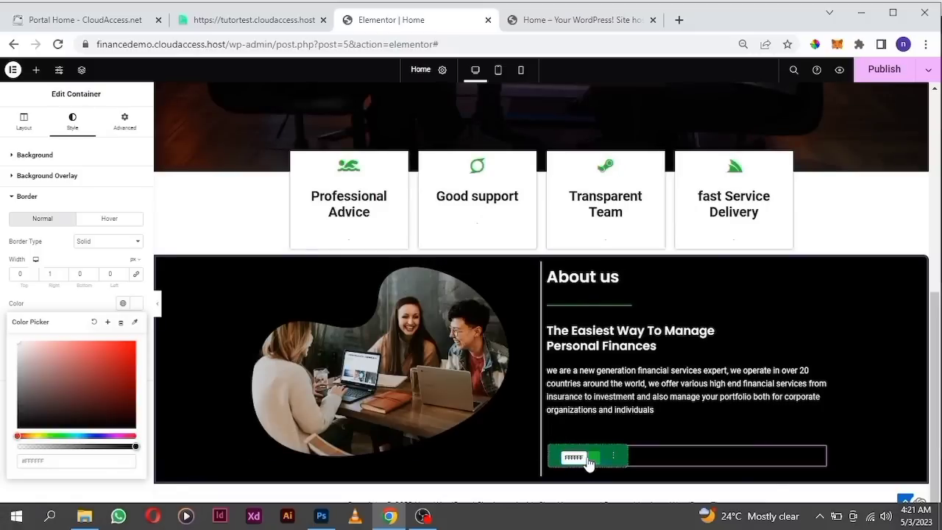
{"action": "left_click", "coordinate": [593, 459]}
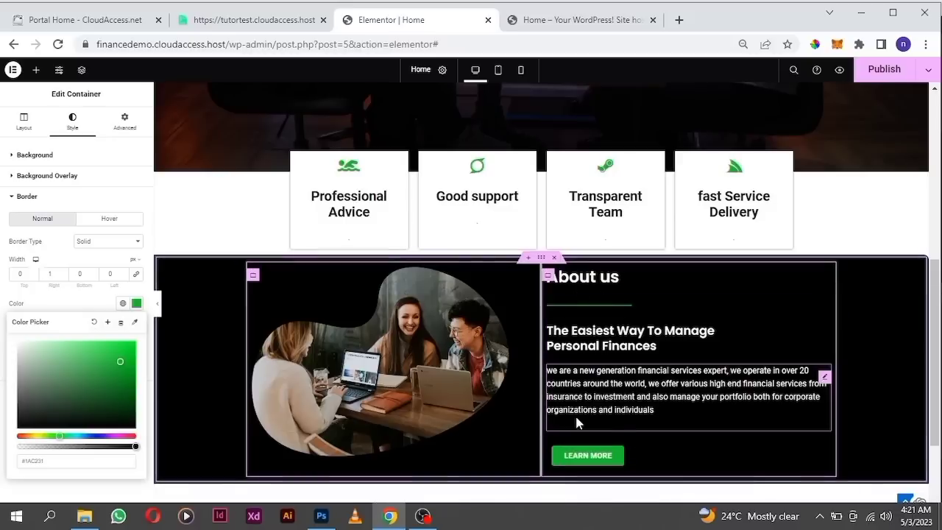
{"action": "left_click", "coordinate": [136, 304]}
{"action": "left_click", "coordinate": [136, 303]}
{"action": "key", "text": "BackSpace"}
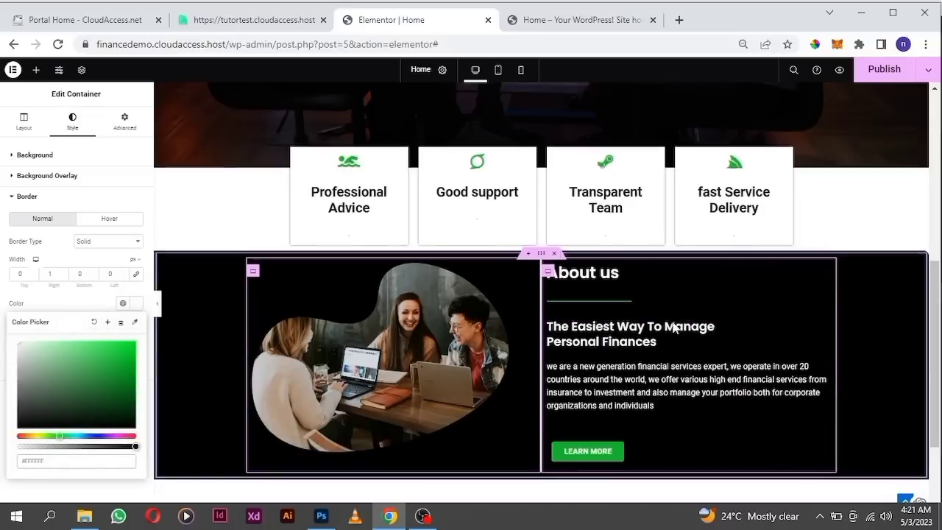
Publish the home page with the new border beside the About us image.
{"action": "scroll", "coordinate": [673, 324], "scroll_direction": "down", "scroll_amount": 2}
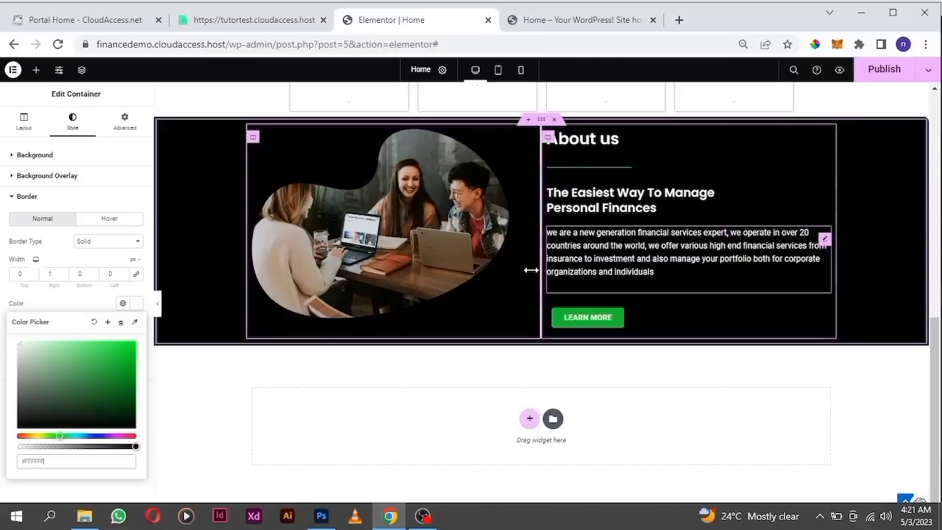
{"action": "left_click", "coordinate": [891, 70]}
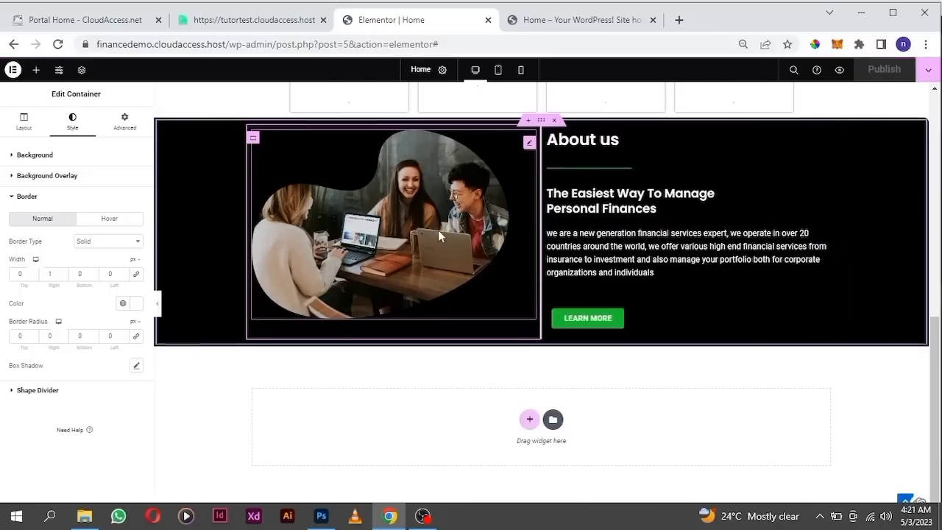
Unlink the padding of the black About us section container and set its top and bottom padding to 100 px.
{"action": "scroll", "coordinate": [438, 229], "scroll_direction": "up", "scroll_amount": 1}
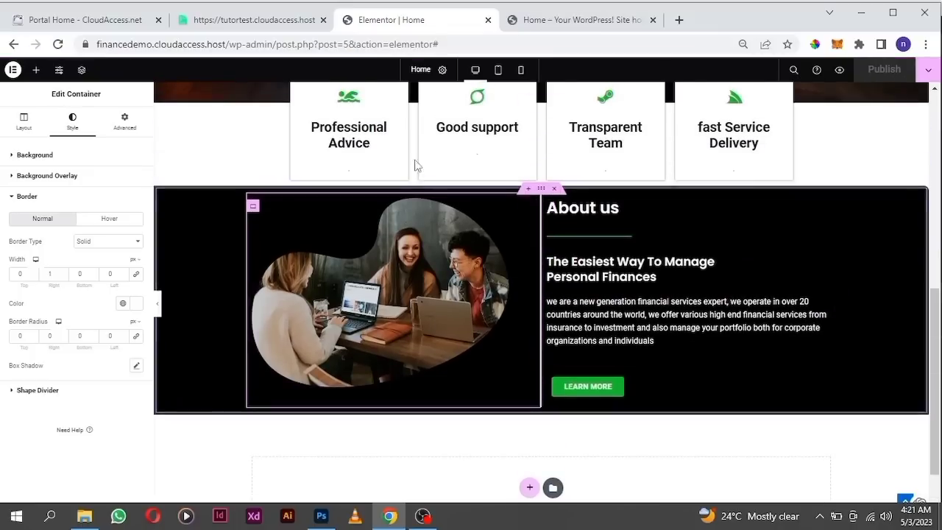
{"action": "left_click", "coordinate": [543, 190]}
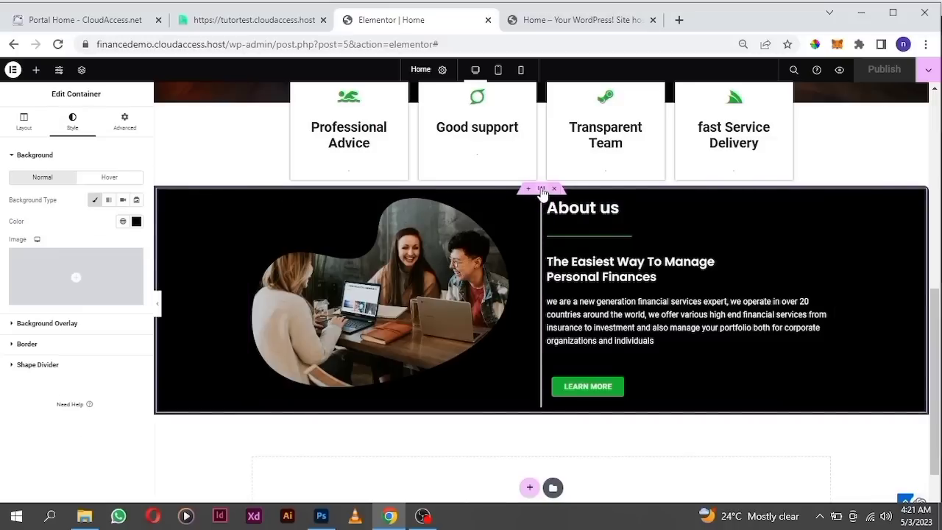
{"action": "left_click", "coordinate": [123, 130]}
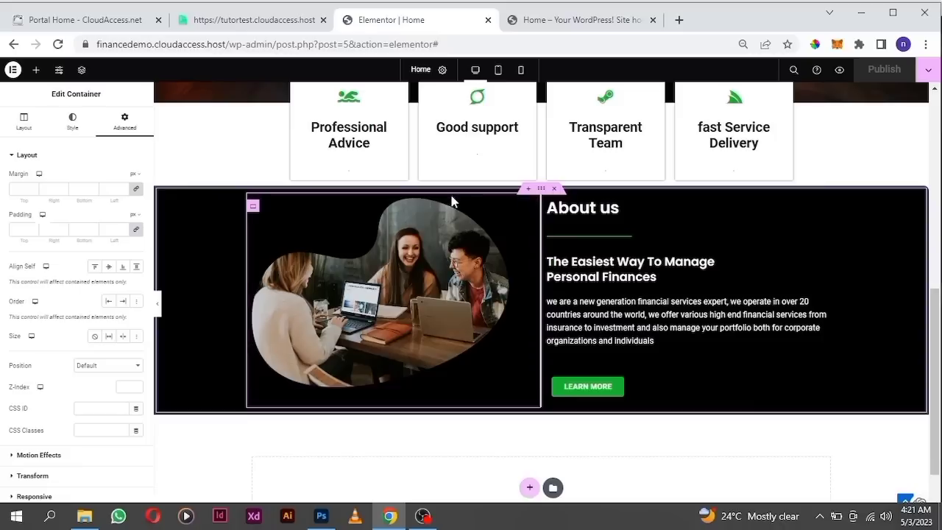
{"action": "left_click", "coordinate": [136, 231]}
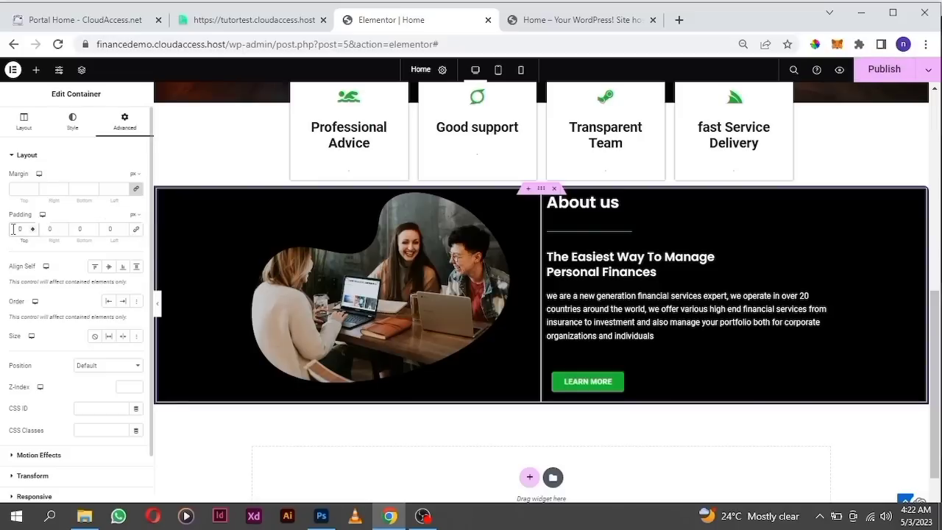
{"action": "type", "text": "100"}
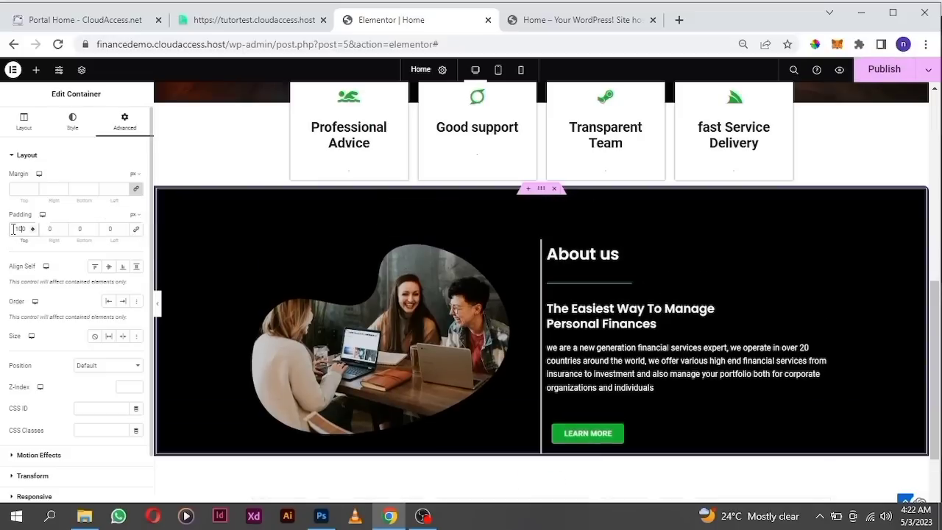
{"action": "left_click", "coordinate": [78, 229]}
{"action": "type", "text": "100"}
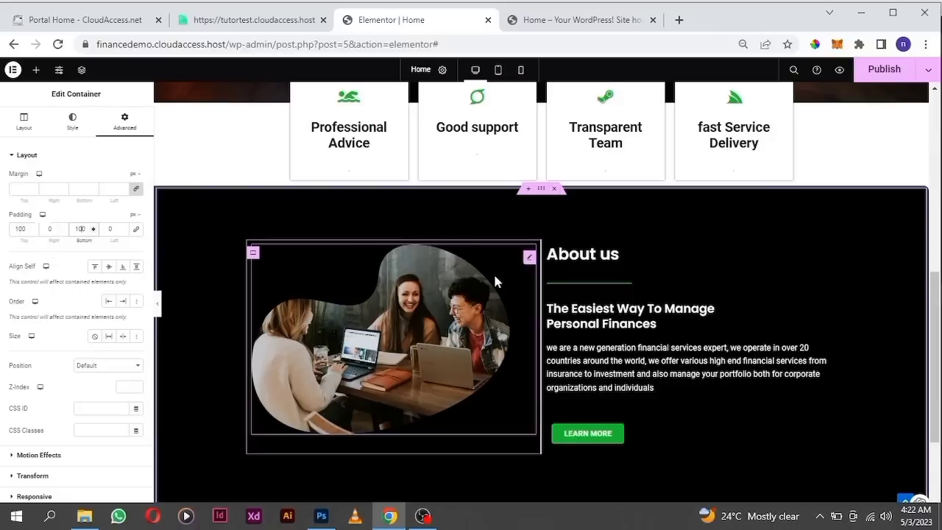
{"action": "scroll", "coordinate": [493, 272], "scroll_direction": "down", "scroll_amount": 2}
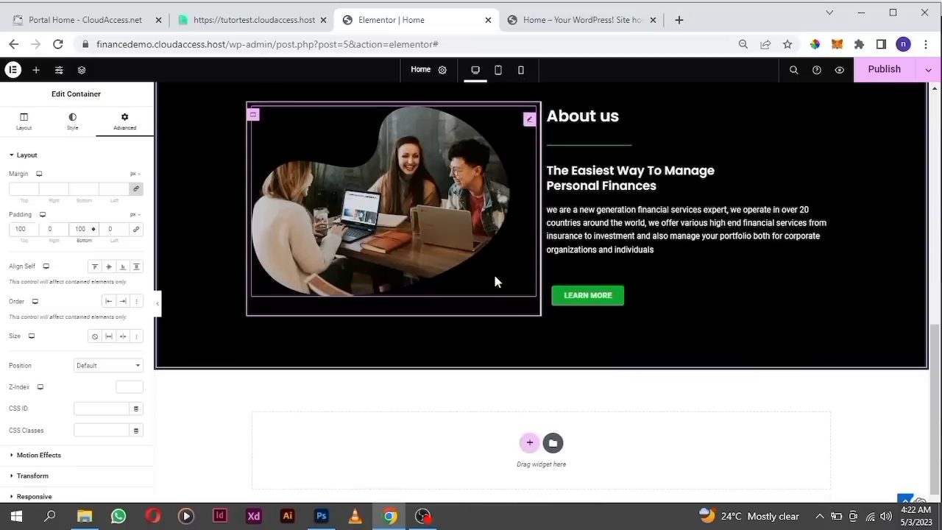
{"action": "scroll", "coordinate": [617, 311], "scroll_direction": "up", "scroll_amount": 1}
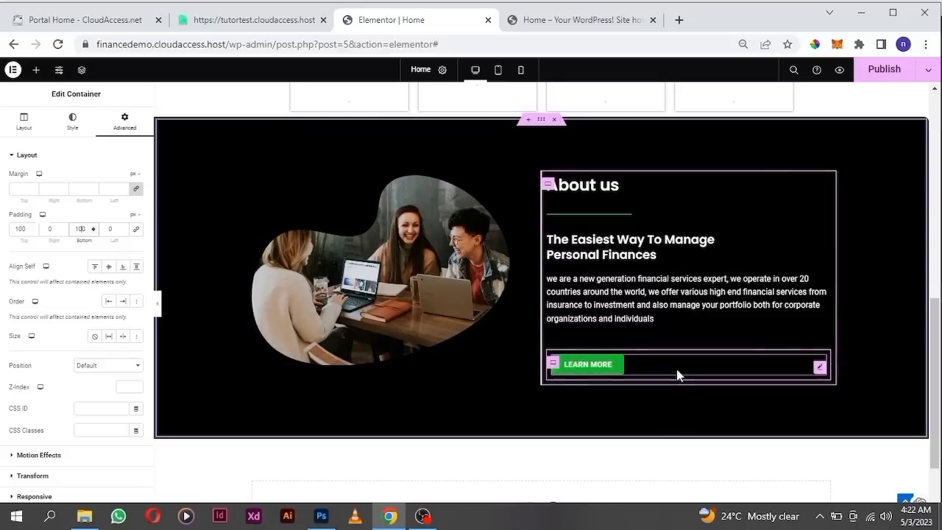
Unlink the padding of the container holding the About us text and set its right and left padding to 30 px.
{"action": "left_click", "coordinate": [548, 185]}
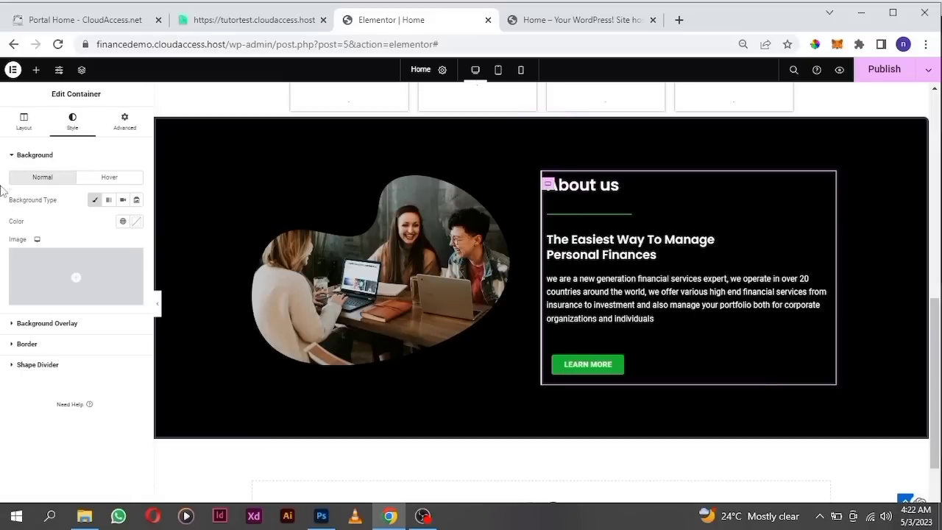
{"action": "left_click", "coordinate": [123, 129]}
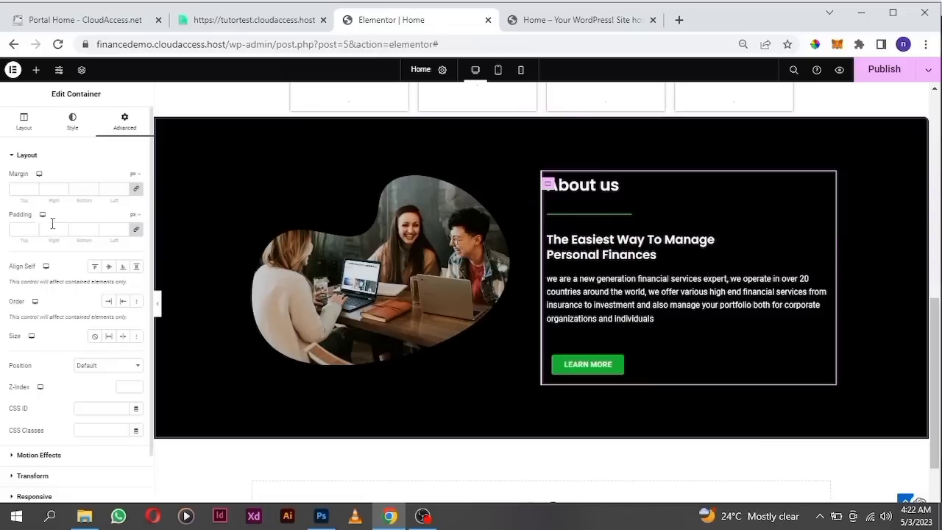
{"action": "left_click", "coordinate": [136, 232]}
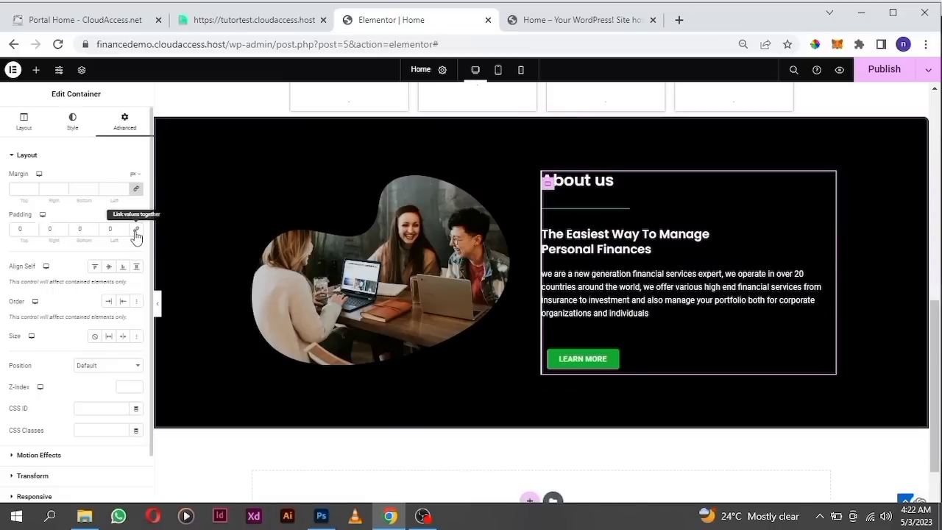
{"action": "left_click", "coordinate": [44, 229]}
{"action": "type", "text": "3"}
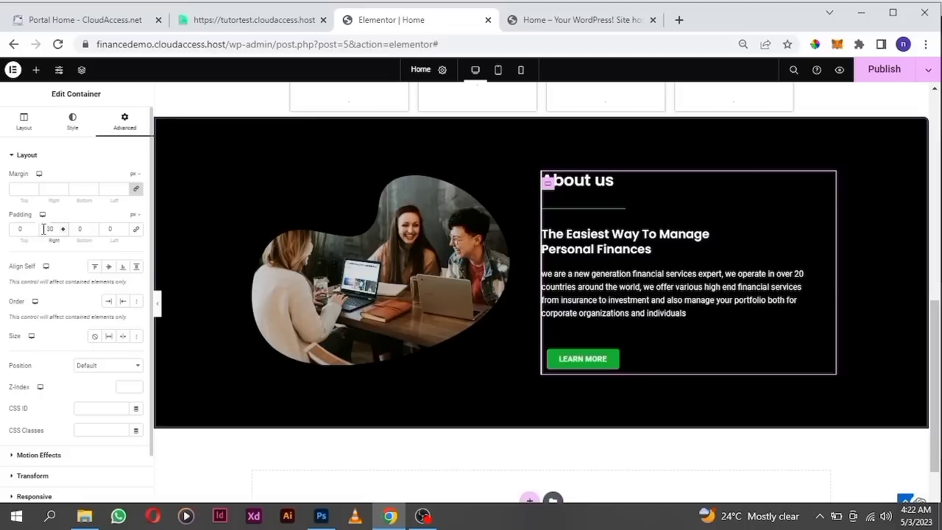
{"action": "type", "text": "0"}
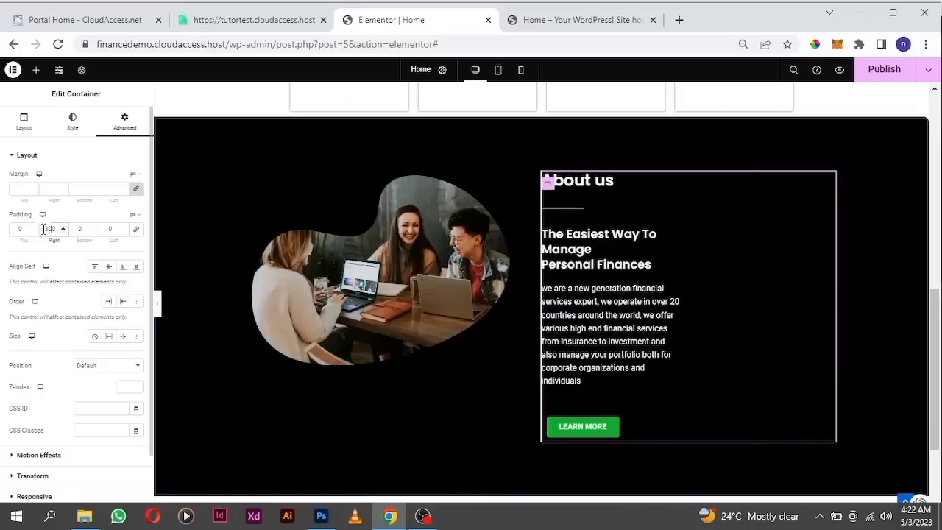
{"action": "key", "text": "BackSpace"}
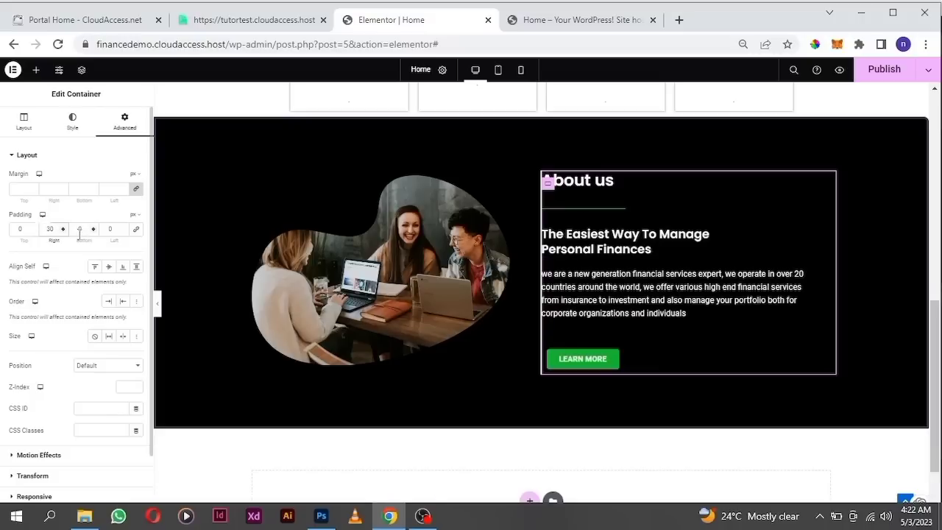
{"action": "left_click", "coordinate": [103, 230]}
{"action": "type", "text": "3"}
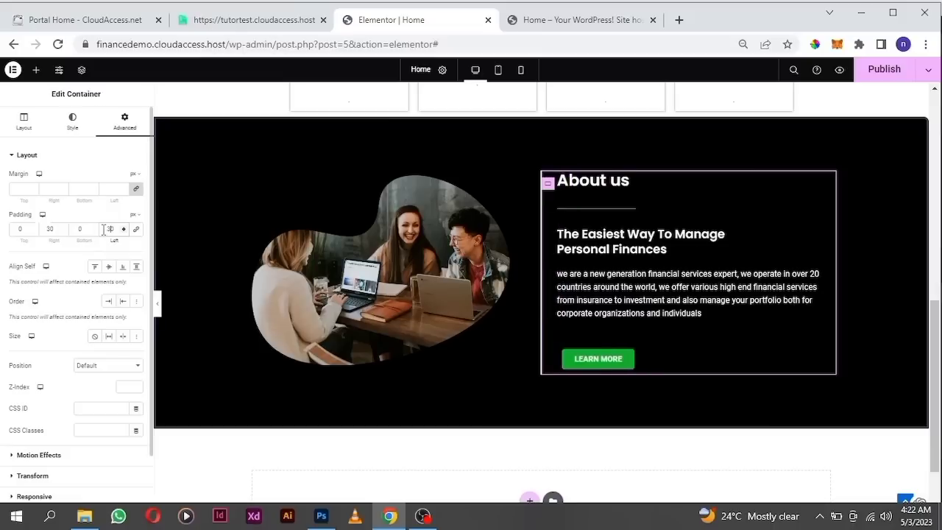
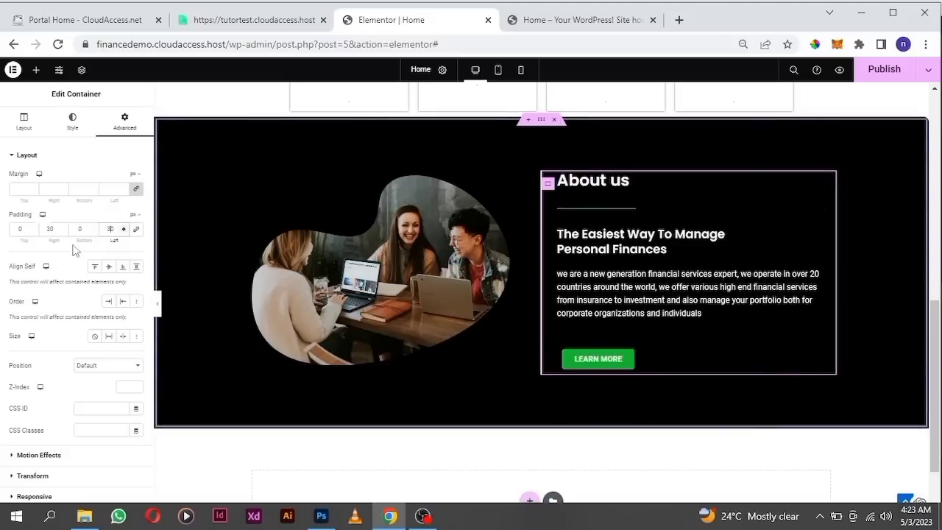
Set the About us text container's top and bottom padding to 10 px.
{"action": "left_click", "coordinate": [14, 233]}
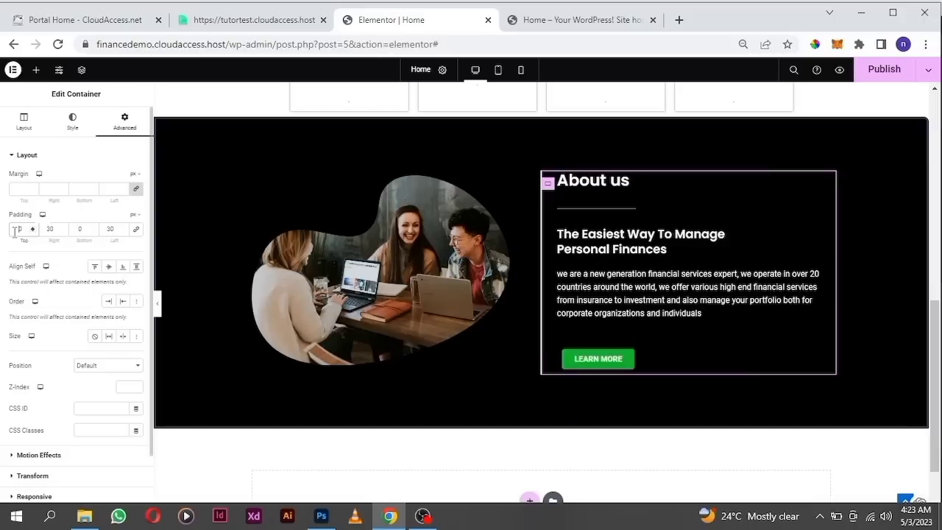
{"action": "type", "text": "1"}
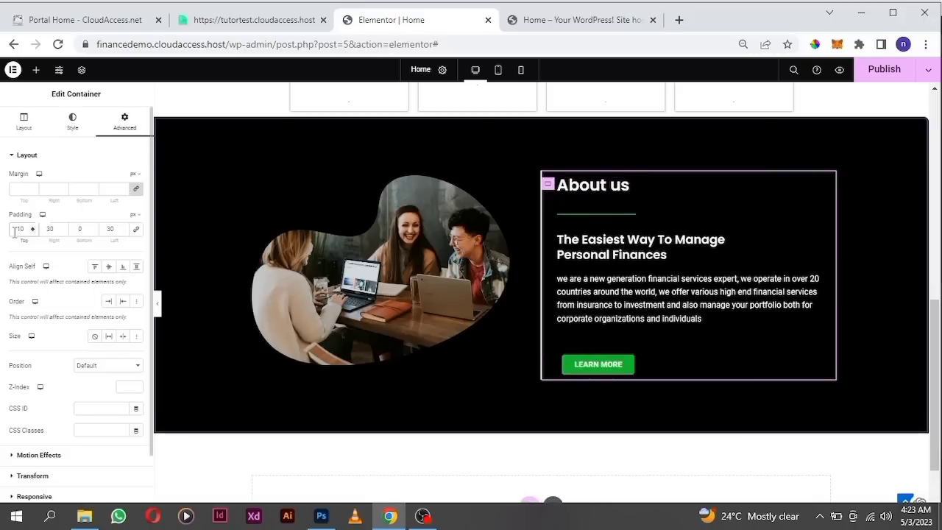
{"action": "left_click", "coordinate": [78, 230]}
{"action": "type", "text": "1"}
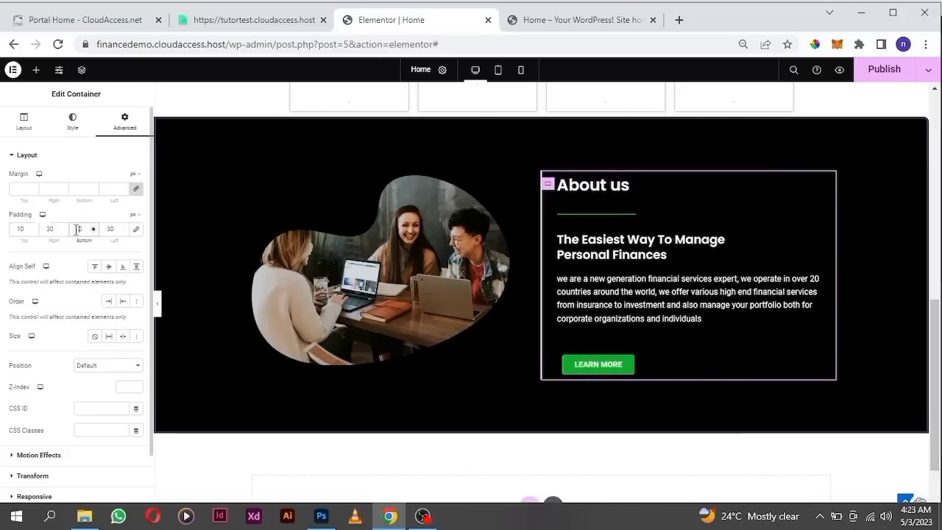
{"action": "type", "text": "0"}
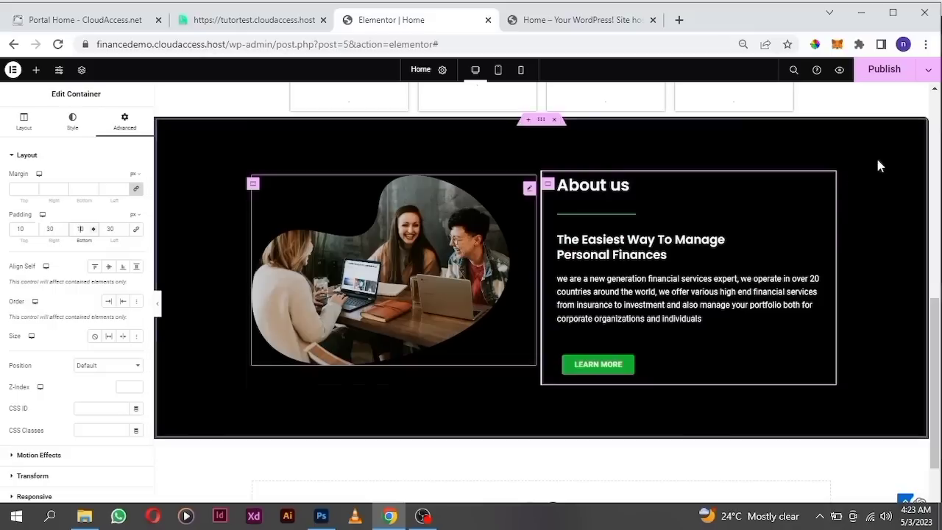
{"action": "scroll", "coordinate": [454, 307], "scroll_direction": "down", "scroll_amount": 1}
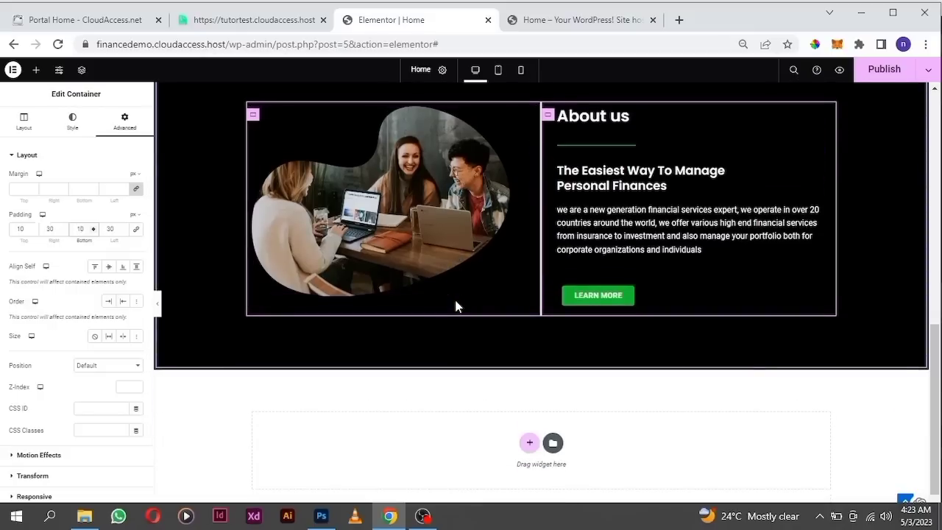
Publish the home page with the updated About us padding and review the section in the editor.
{"action": "scroll", "coordinate": [456, 305], "scroll_direction": "up", "scroll_amount": 1}
{"action": "left_click", "coordinate": [891, 67]}
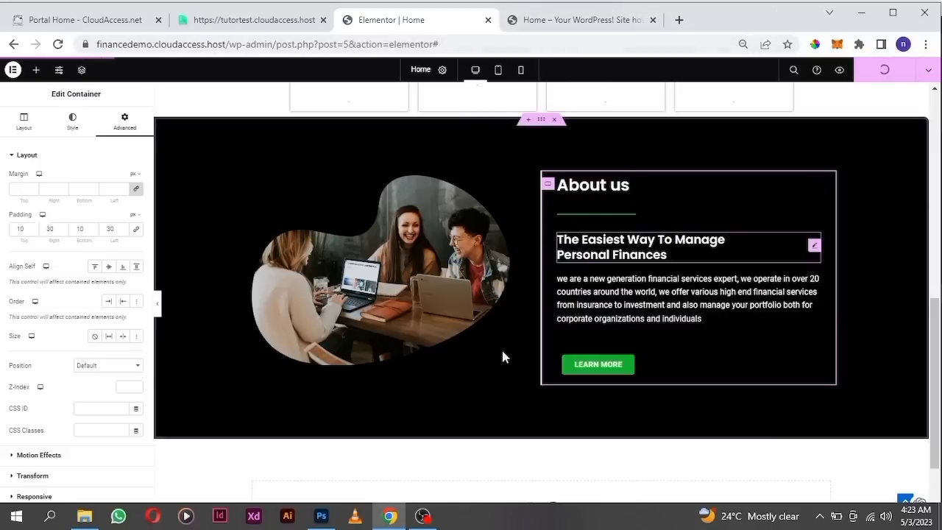
{"action": "scroll", "coordinate": [530, 293], "scroll_direction": "up", "scroll_amount": 1}
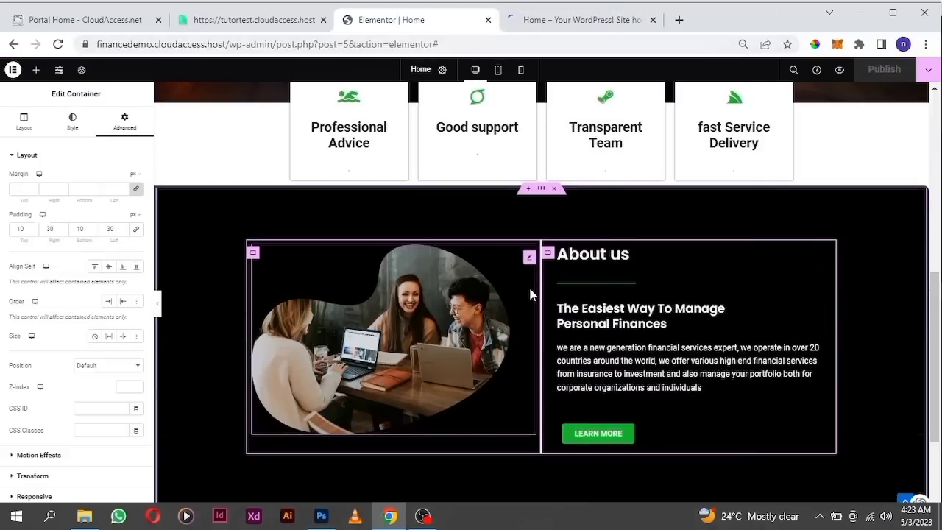
{"action": "scroll", "coordinate": [530, 293], "scroll_direction": "up", "scroll_amount": 2}
{"action": "scroll", "coordinate": [528, 286], "scroll_direction": "up", "scroll_amount": 2}
{"action": "scroll", "coordinate": [528, 286], "scroll_direction": "down", "scroll_amount": 3}
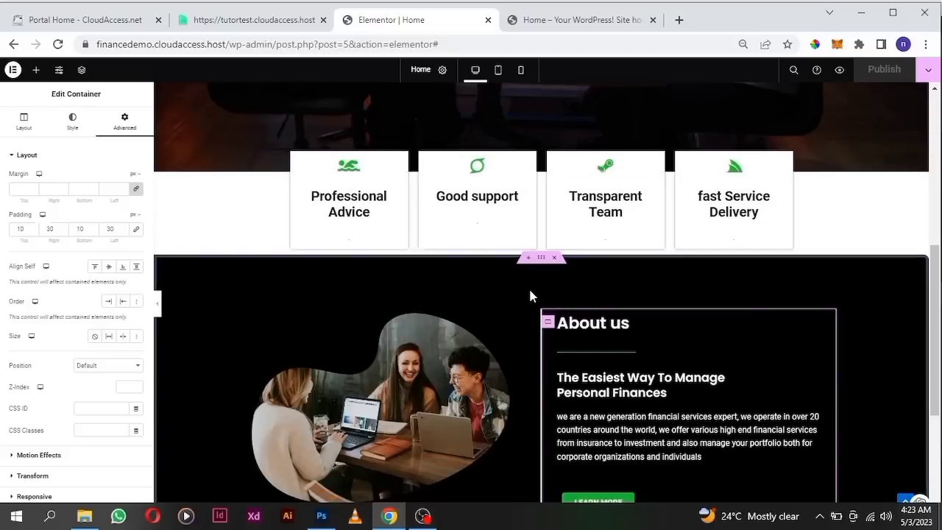
{"action": "scroll", "coordinate": [531, 295], "scroll_direction": "down", "scroll_amount": 3}
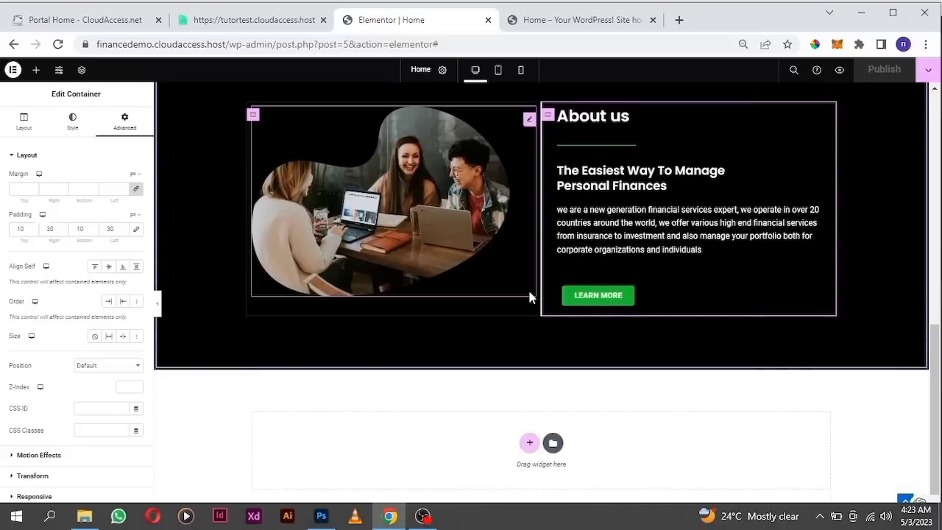
{"action": "scroll", "coordinate": [529, 296], "scroll_direction": "down", "scroll_amount": 1}
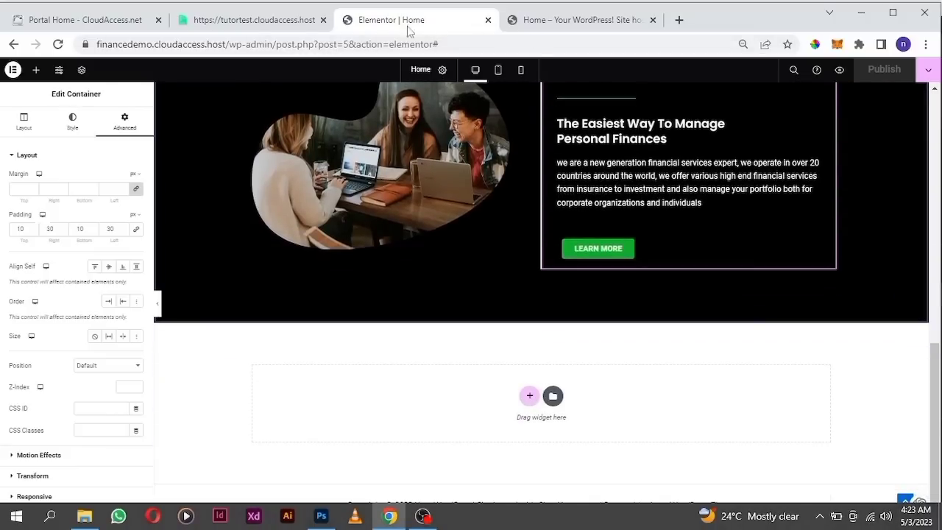
Check the Services section on the reference site and add a container with two equal columns below the About us section.
{"action": "left_click", "coordinate": [264, 22]}
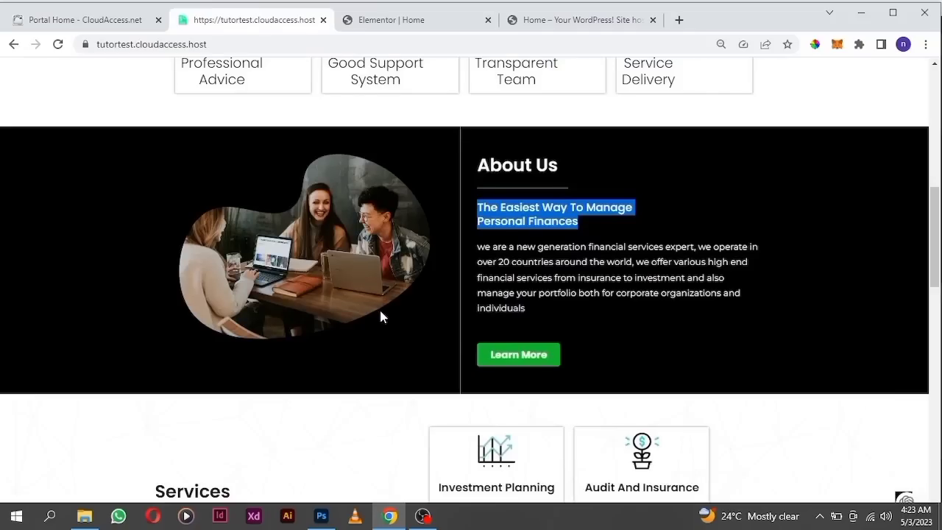
{"action": "scroll", "coordinate": [381, 316], "scroll_direction": "down", "scroll_amount": 4}
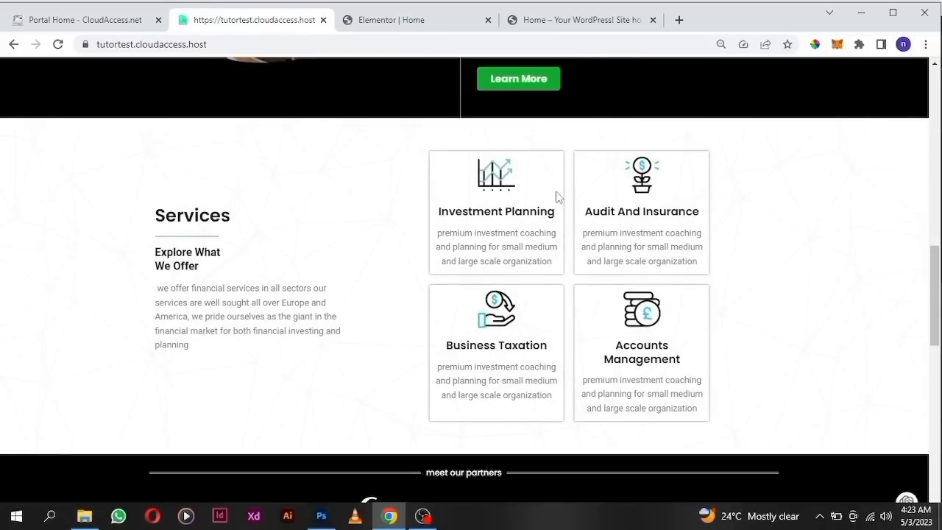
{"action": "scroll", "coordinate": [649, 360], "scroll_direction": "down", "scroll_amount": 1}
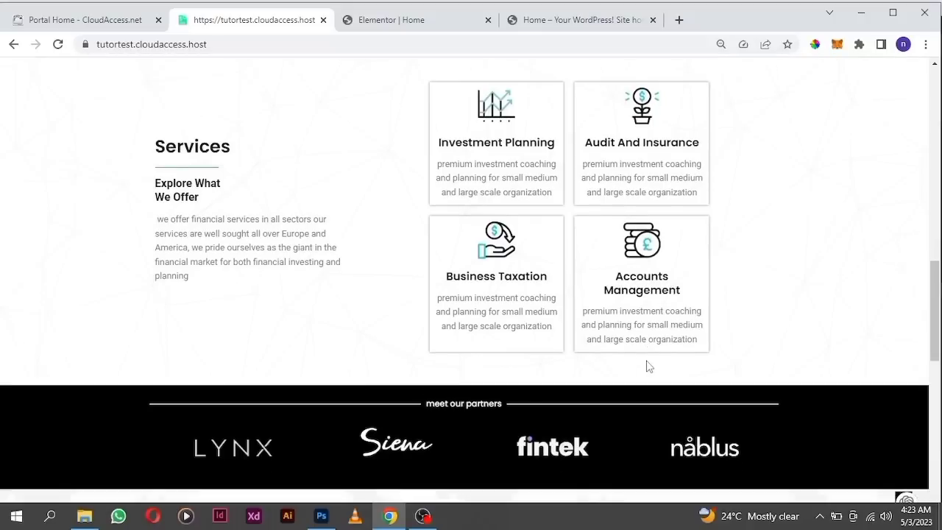
{"action": "scroll", "coordinate": [648, 364], "scroll_direction": "up", "scroll_amount": 2}
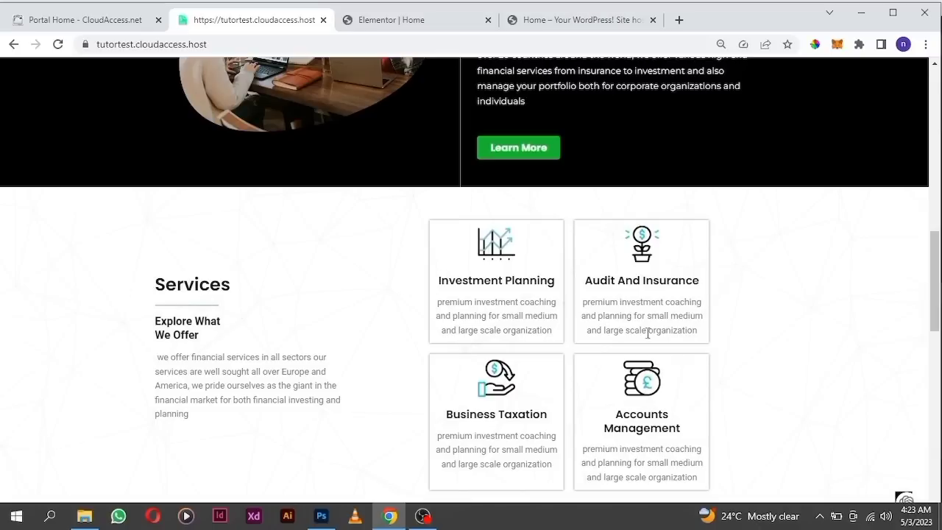
{"action": "left_click", "coordinate": [428, 22]}
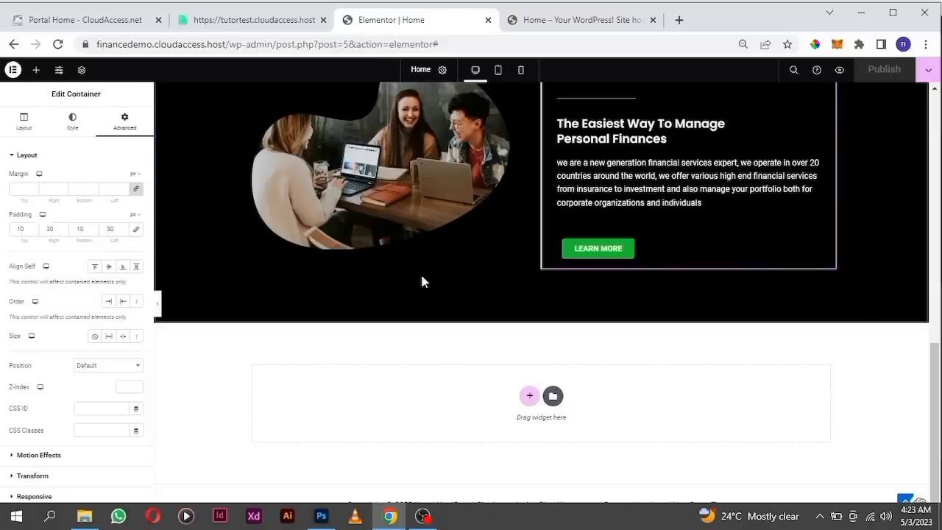
{"action": "left_click", "coordinate": [530, 398]}
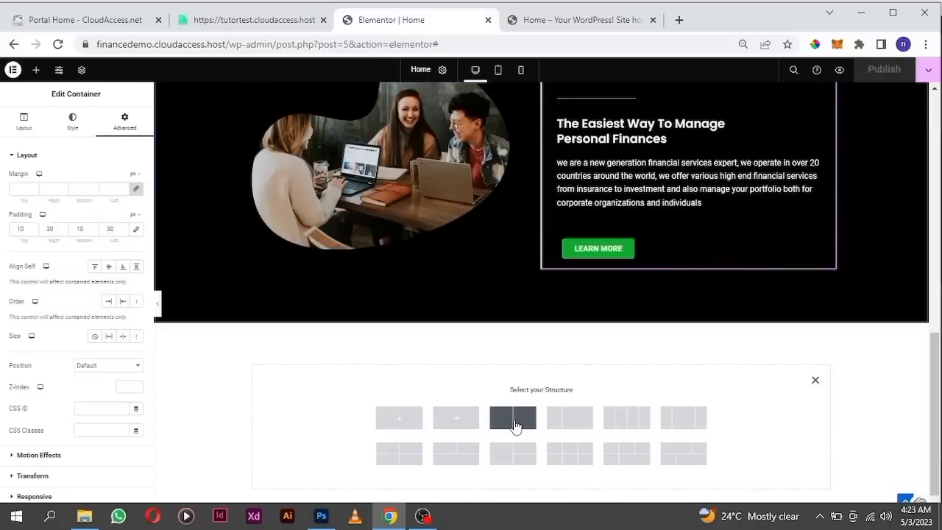
{"action": "left_click", "coordinate": [513, 418]}
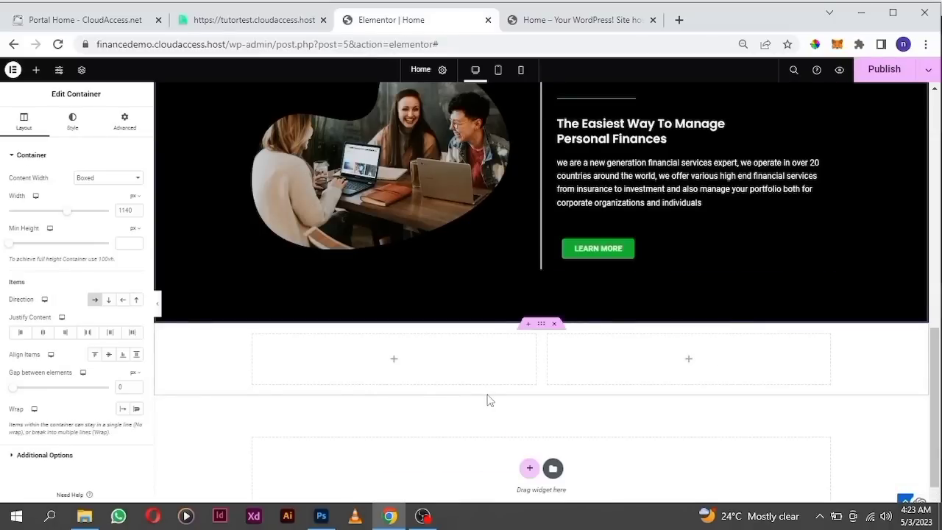
{"action": "scroll", "coordinate": [486, 400], "scroll_direction": "down", "scroll_amount": 1}
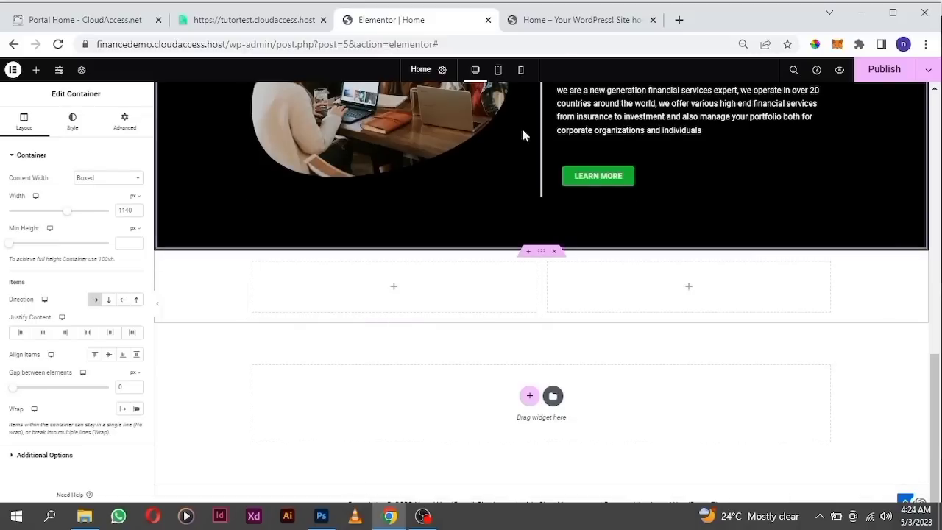
Examine the Services text column and its styling on the reference site, then return to the Elementor editor.
{"action": "left_click", "coordinate": [277, 20]}
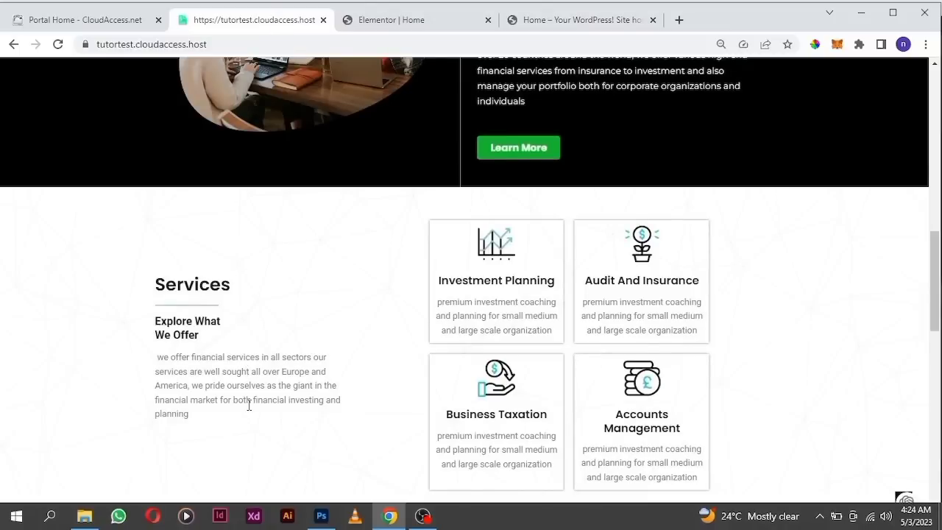
{"action": "scroll", "coordinate": [249, 405], "scroll_direction": "down", "scroll_amount": 1}
{"action": "scroll", "coordinate": [224, 342], "scroll_direction": "up", "scroll_amount": 2}
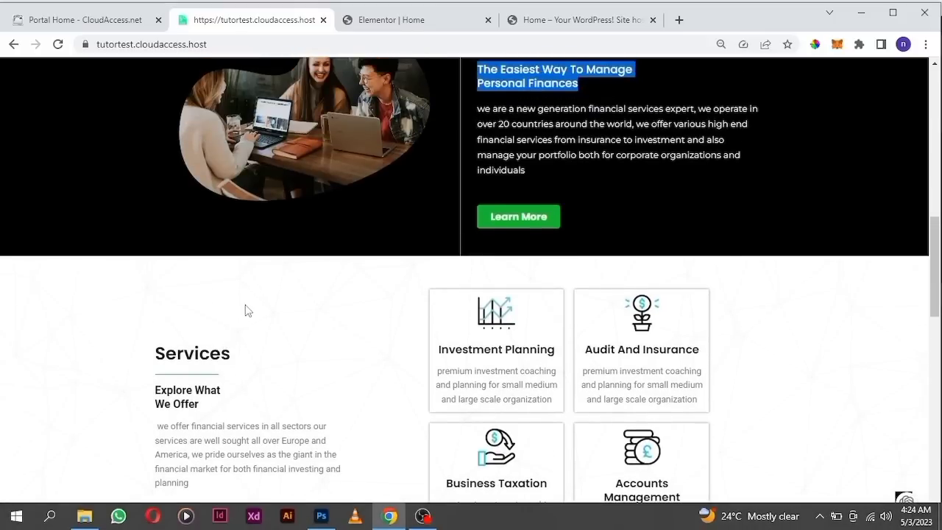
{"action": "scroll", "coordinate": [247, 312], "scroll_direction": "up", "scroll_amount": 1}
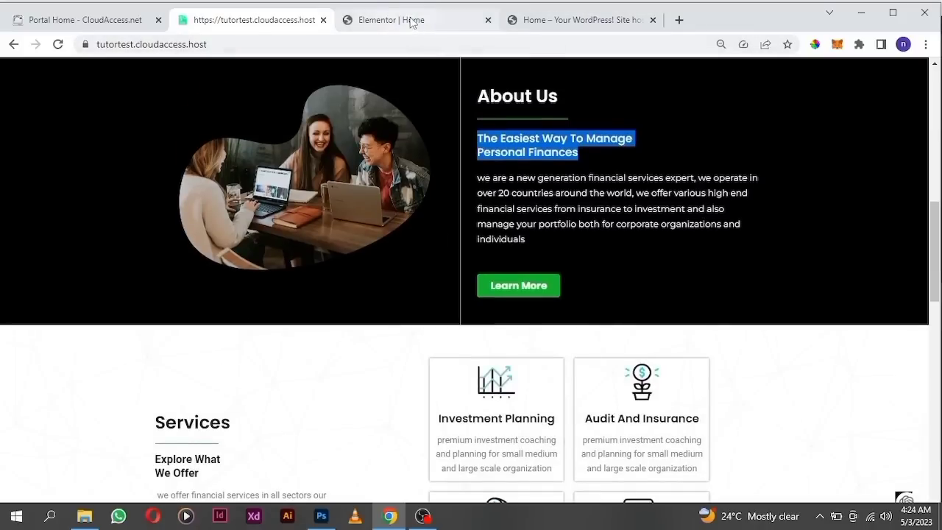
{"action": "left_click", "coordinate": [515, 24]}
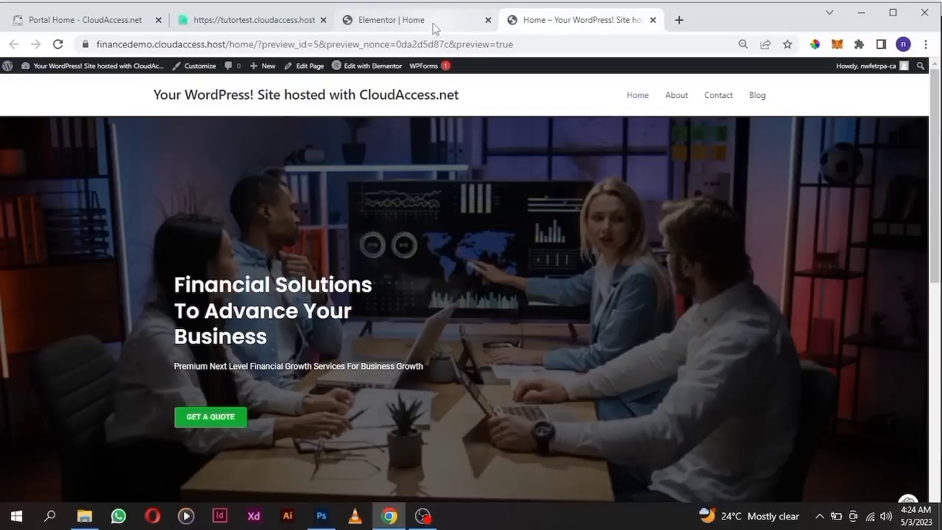
{"action": "left_click", "coordinate": [434, 23]}
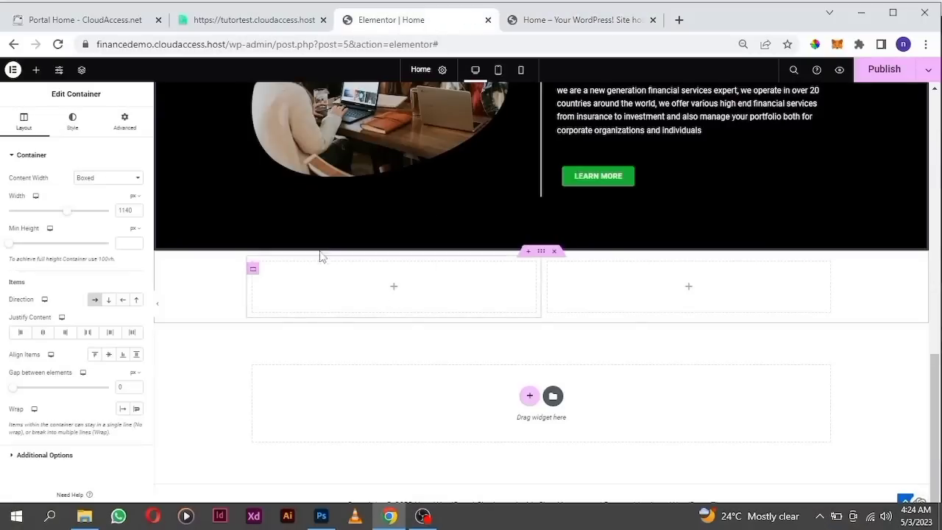
Copy the About us heading and paste it into the first column of the new two-column container.
{"action": "scroll", "coordinate": [326, 246], "scroll_direction": "up", "scroll_amount": 5}
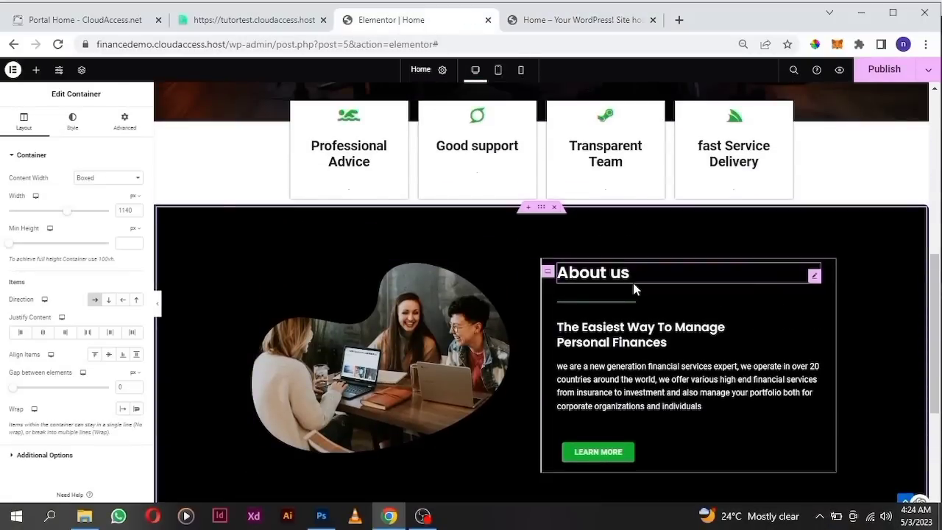
{"action": "scroll", "coordinate": [634, 286], "scroll_direction": "down", "scroll_amount": 1}
{"action": "scroll", "coordinate": [762, 219], "scroll_direction": "down", "scroll_amount": 1}
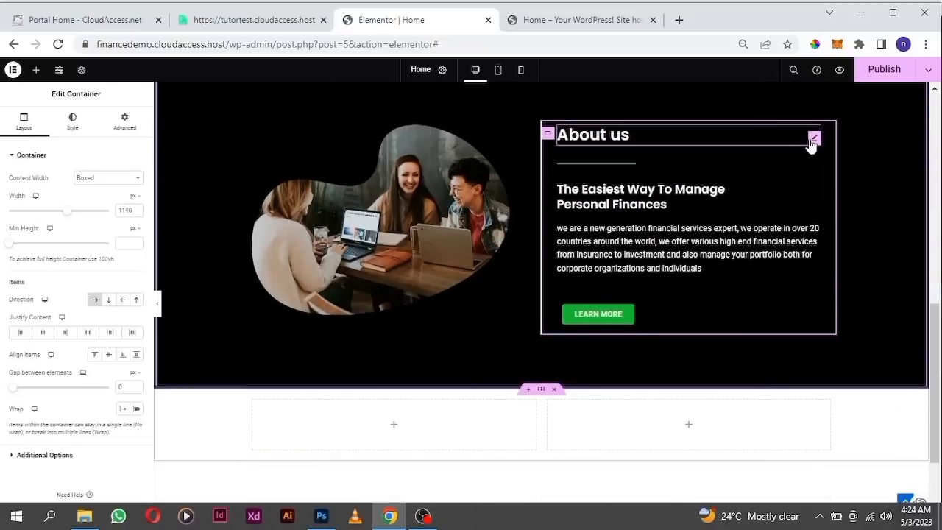
{"action": "right_click", "coordinate": [811, 144]}
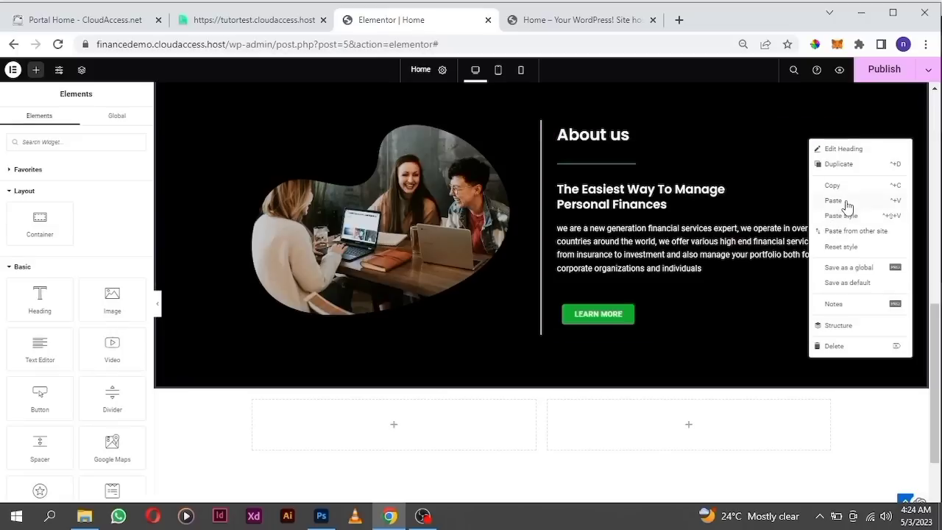
{"action": "left_click", "coordinate": [828, 185]}
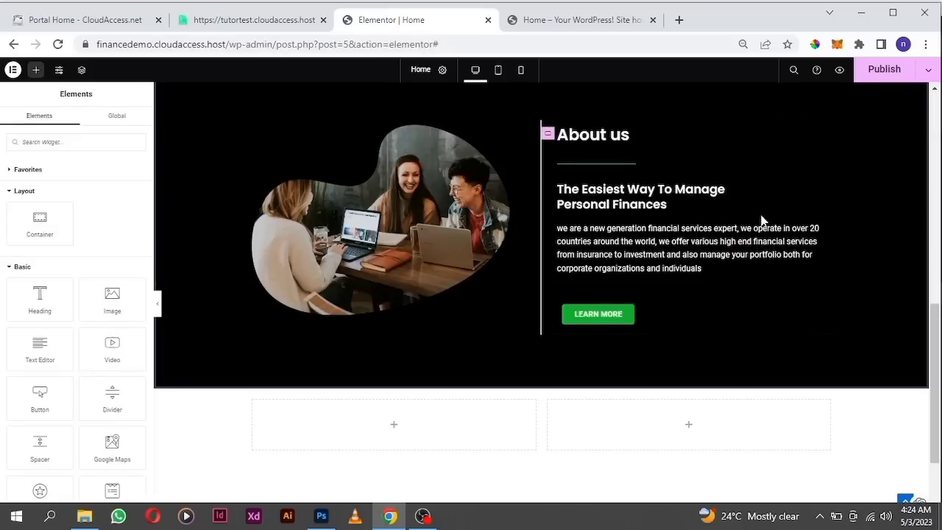
{"action": "scroll", "coordinate": [407, 435], "scroll_direction": "down", "scroll_amount": 2}
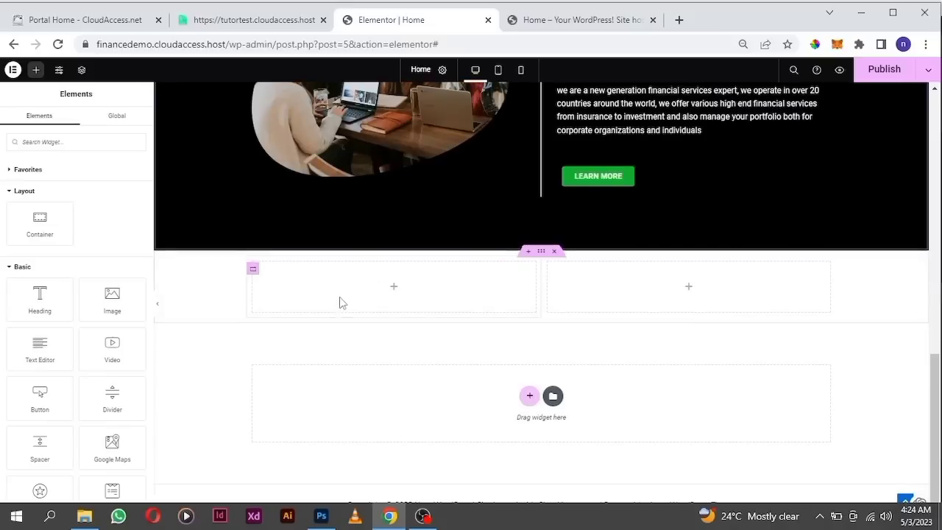
{"action": "right_click", "coordinate": [361, 293]}
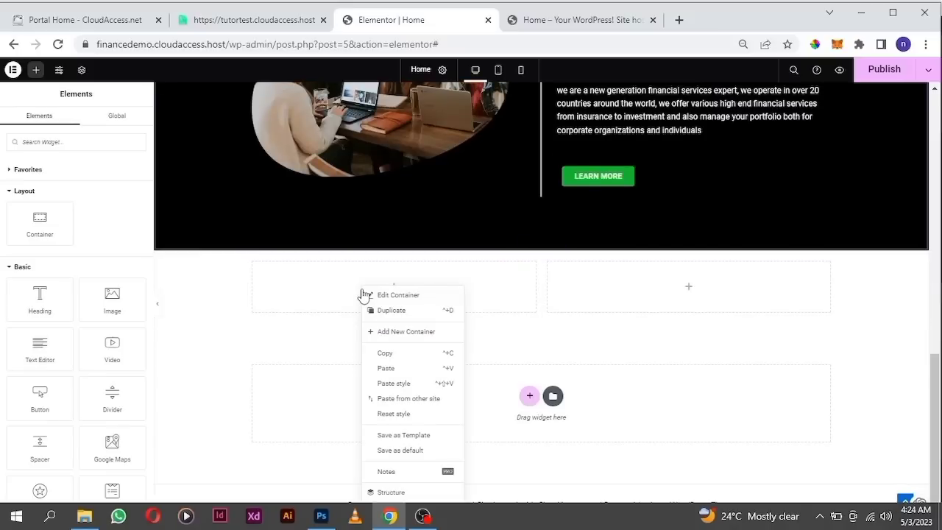
{"action": "left_click", "coordinate": [390, 369]}
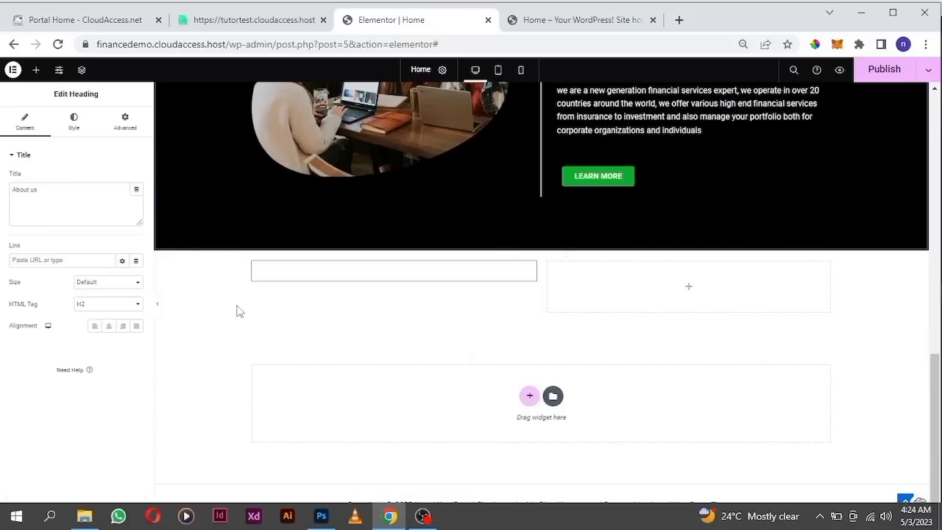
Set the pasted heading's text color to black (#000000).
{"action": "left_click", "coordinate": [77, 125]}
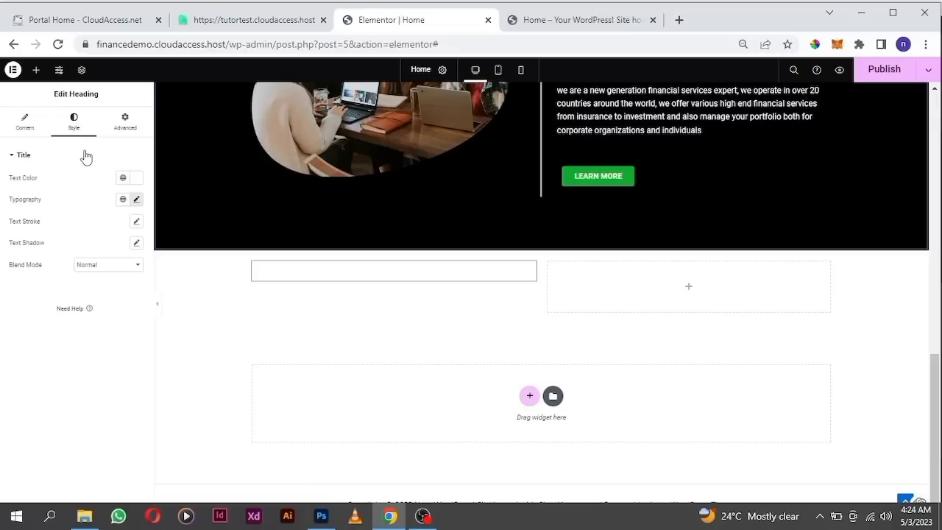
{"action": "left_click", "coordinate": [136, 179]}
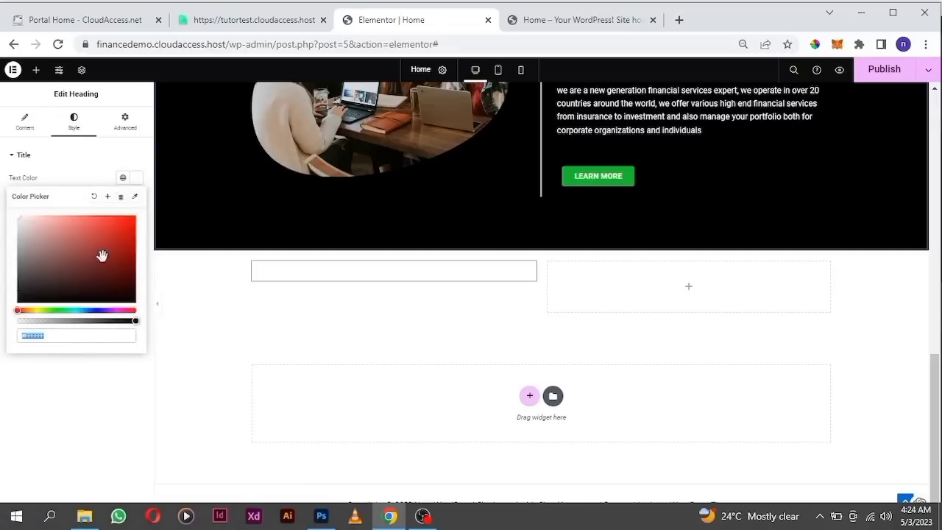
{"action": "left_click_drag", "start_coordinate": [34, 284], "coordinate": [36, 309]}
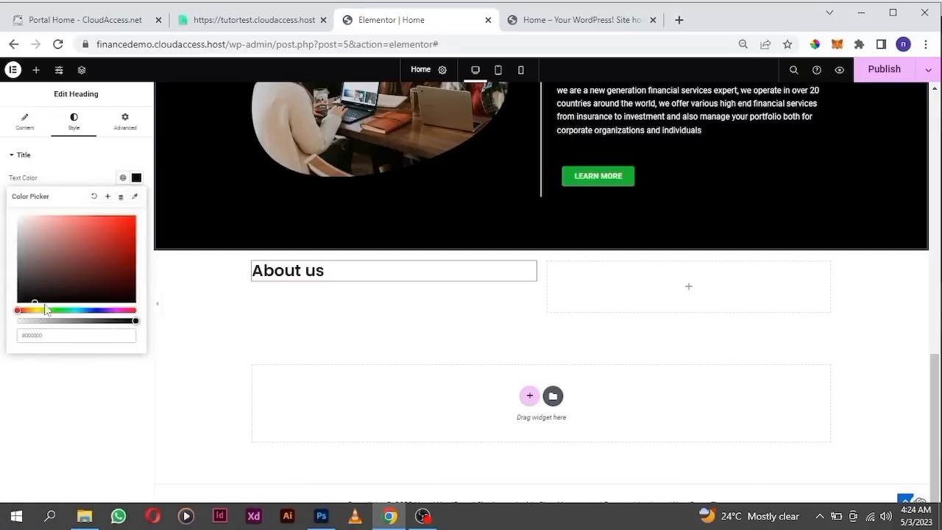
Replace the pasted heading's title text with "services".
{"action": "left_click", "coordinate": [33, 129]}
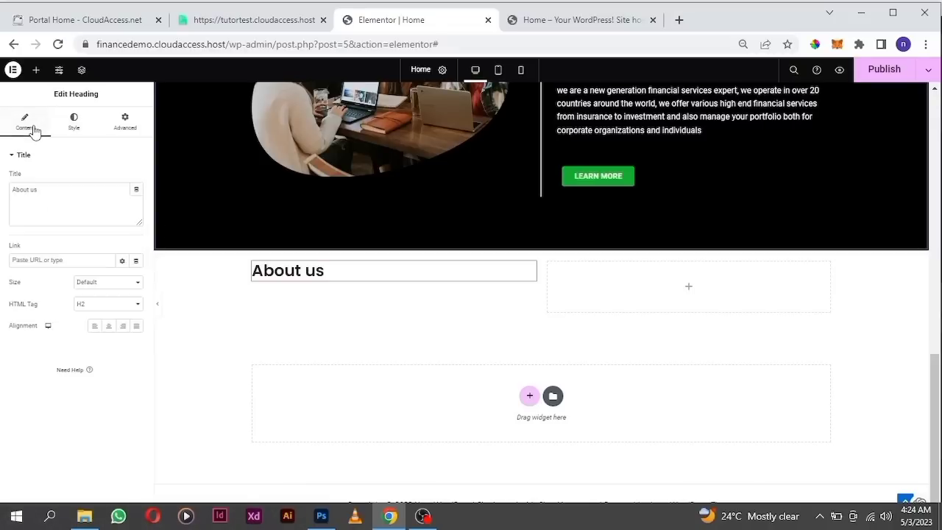
{"action": "left_click", "coordinate": [49, 191]}
{"action": "key", "text": "BackSpace"}
{"action": "key", "text": "BackSpace"}
{"action": "key", "text": "BackSpace"}
{"action": "key", "text": "BackSpace"}
{"action": "key", "text": "BackSpace"}
{"action": "key", "text": "BackSpace"}
{"action": "key", "text": "BackSpace"}
{"action": "type", "text": "services"}
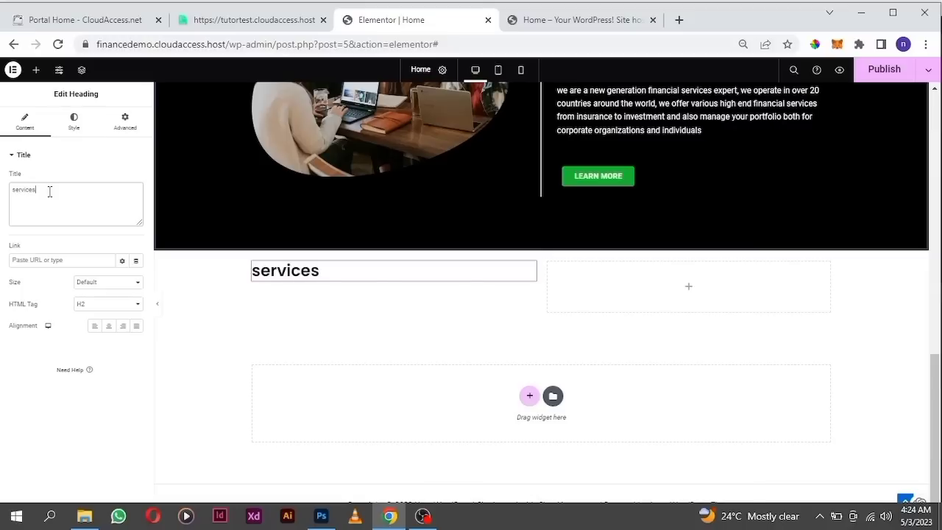
Check the Services section on the reference site, close the home page preview tab and return to the About us section in the editor.
{"action": "left_click", "coordinate": [230, 21]}
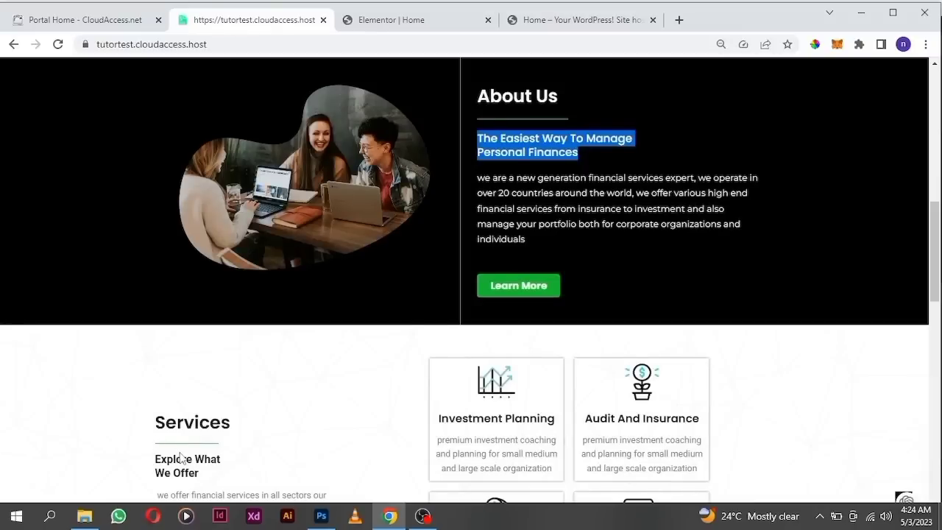
{"action": "scroll", "coordinate": [182, 458], "scroll_direction": "down", "scroll_amount": 1}
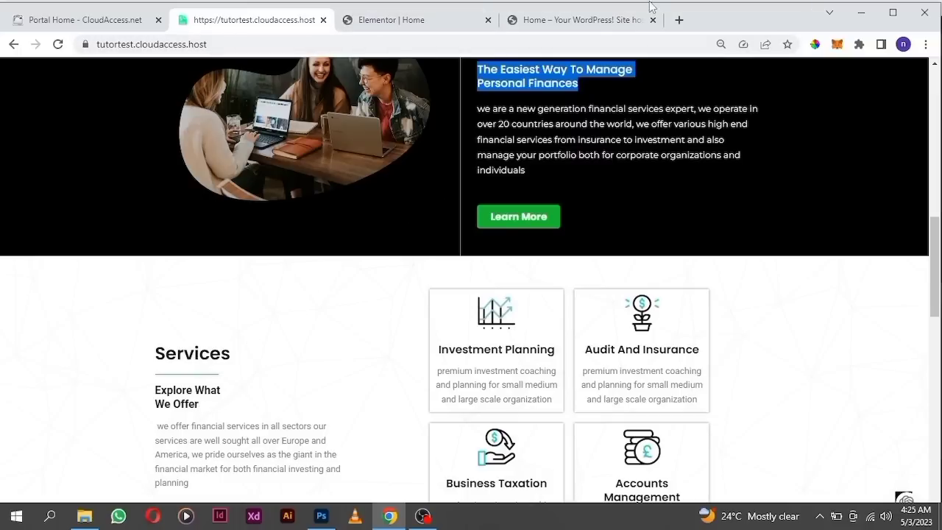
{"action": "left_click", "coordinate": [607, 21]}
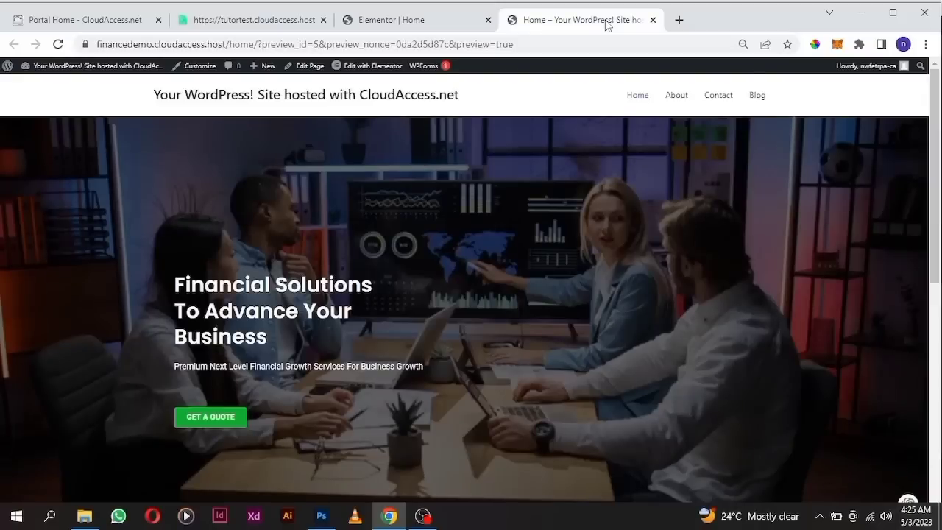
{"action": "left_click", "coordinate": [415, 31]}
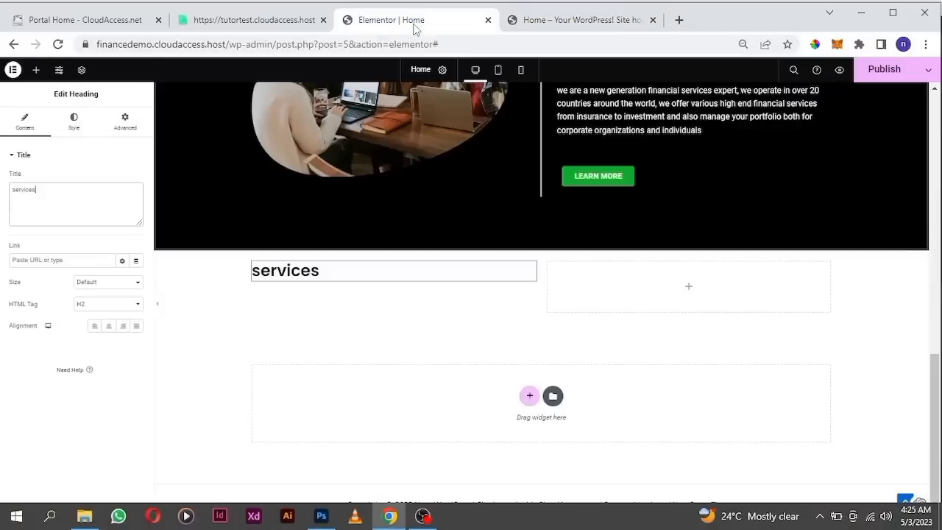
{"action": "left_click", "coordinate": [652, 21]}
{"action": "scroll", "coordinate": [640, 154], "scroll_direction": "up", "scroll_amount": 1}
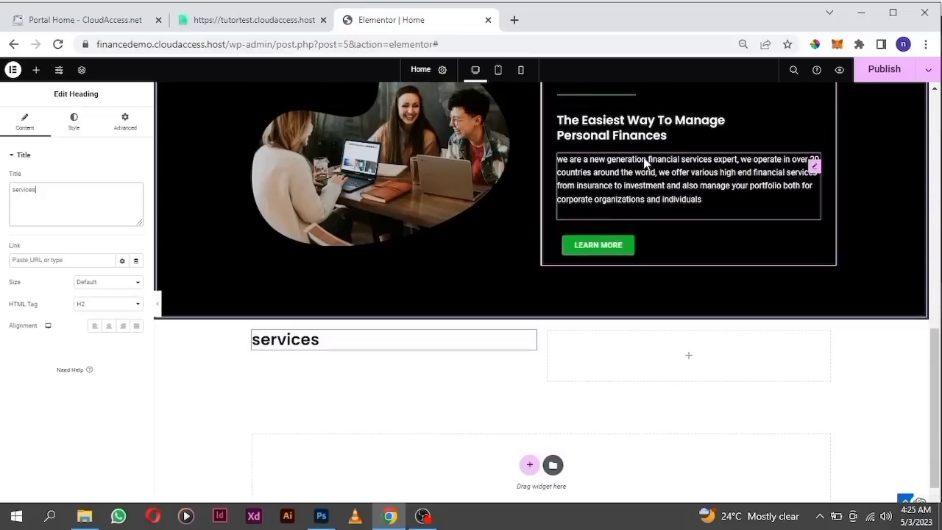
Copy the divider from the About us section and paste it under the "services" heading in the first column.
{"action": "scroll", "coordinate": [645, 160], "scroll_direction": "up", "scroll_amount": 2}
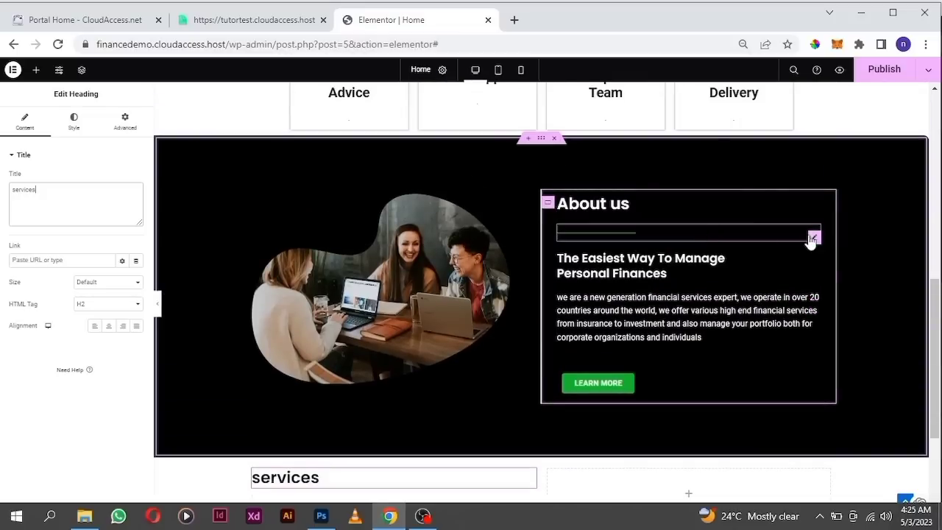
{"action": "right_click", "coordinate": [812, 238]}
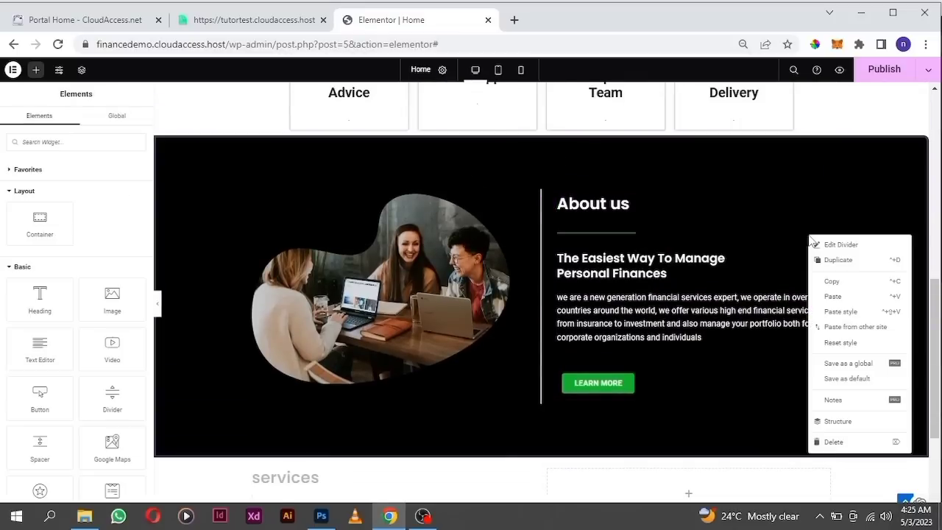
{"action": "left_click", "coordinate": [841, 284]}
{"action": "scroll", "coordinate": [329, 335], "scroll_direction": "down", "scroll_amount": 1}
{"action": "scroll", "coordinate": [330, 339], "scroll_direction": "down", "scroll_amount": 3}
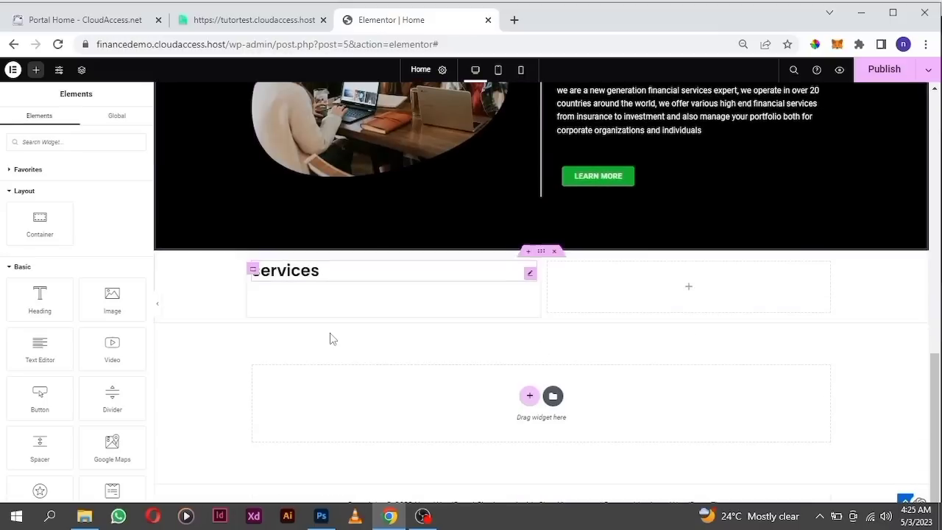
{"action": "right_click", "coordinate": [300, 290]}
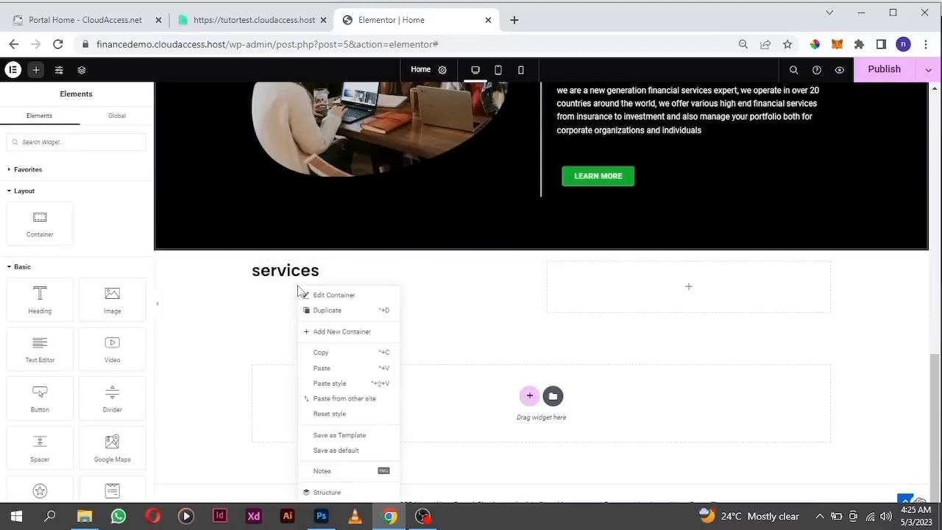
{"action": "left_click", "coordinate": [326, 368]}
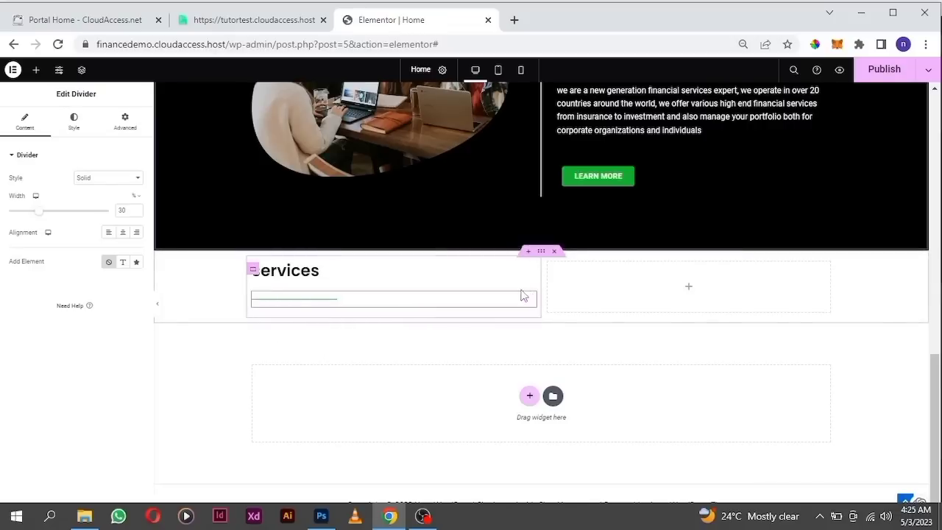
Copy the "The Easiest Way To Manage Personal Finances" heading and paste it below the divider in the services column.
{"action": "scroll", "coordinate": [519, 297], "scroll_direction": "up", "scroll_amount": 2}
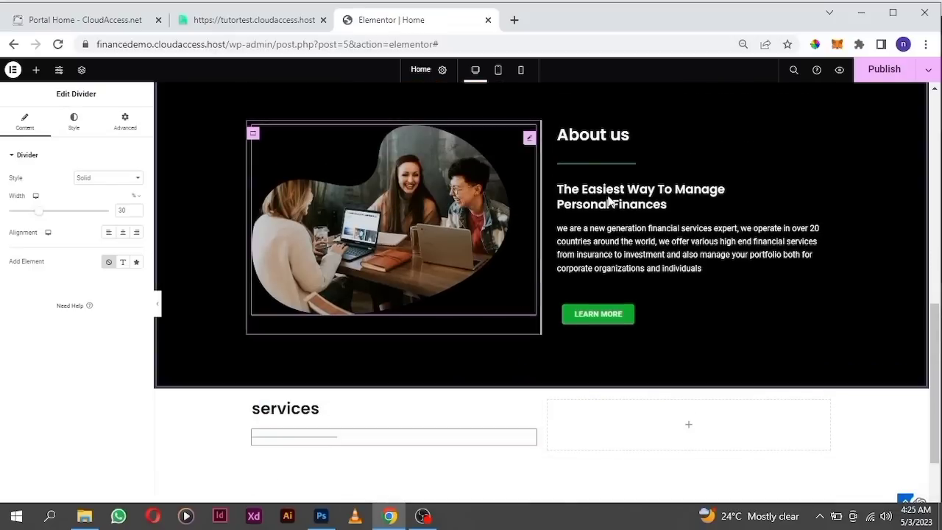
{"action": "right_click", "coordinate": [812, 196]}
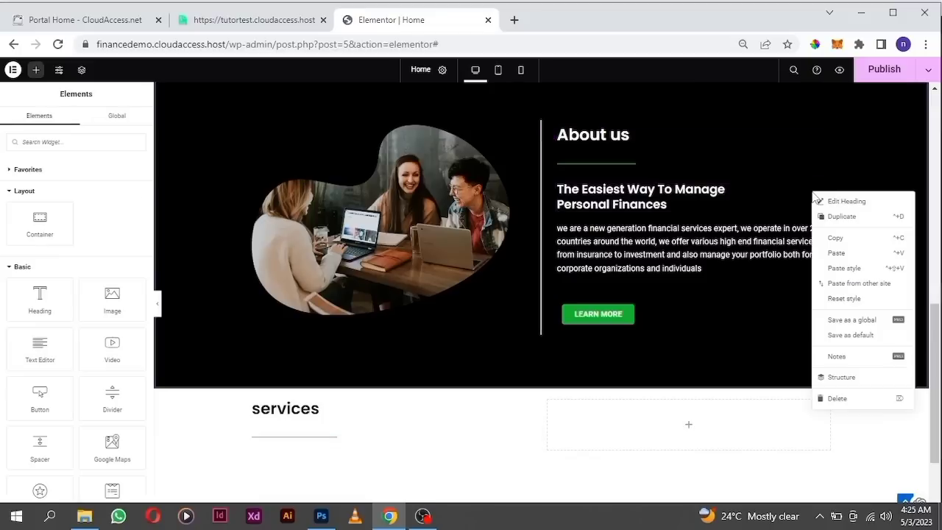
{"action": "left_click", "coordinate": [839, 237]}
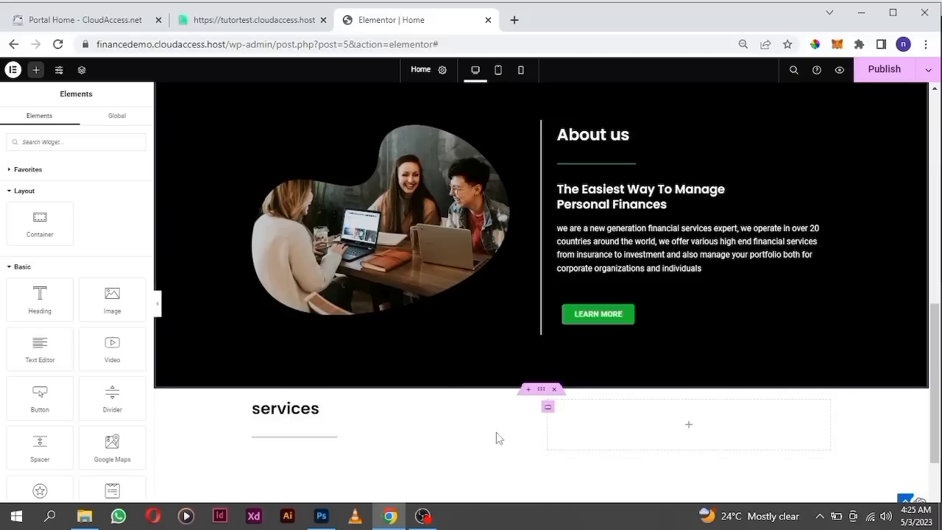
{"action": "scroll", "coordinate": [451, 444], "scroll_direction": "down", "scroll_amount": 1}
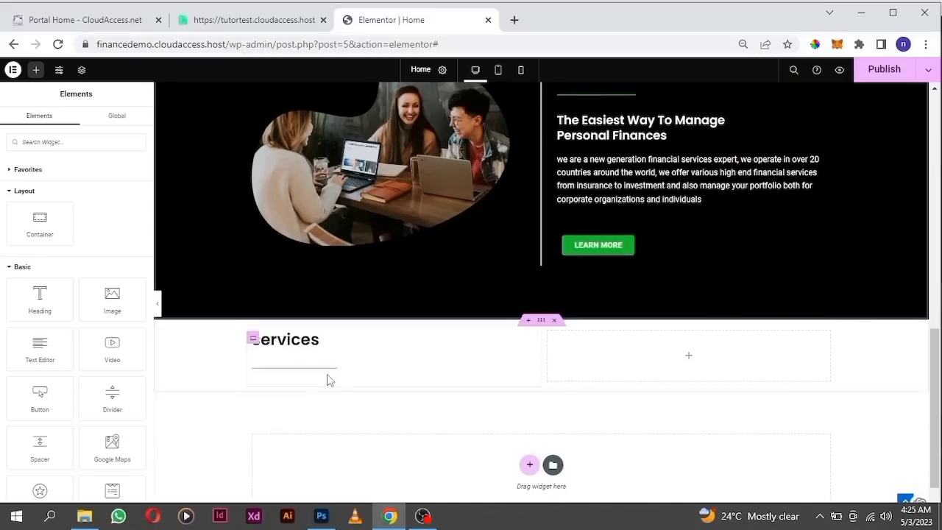
{"action": "scroll", "coordinate": [346, 334], "scroll_direction": "down", "scroll_amount": 1}
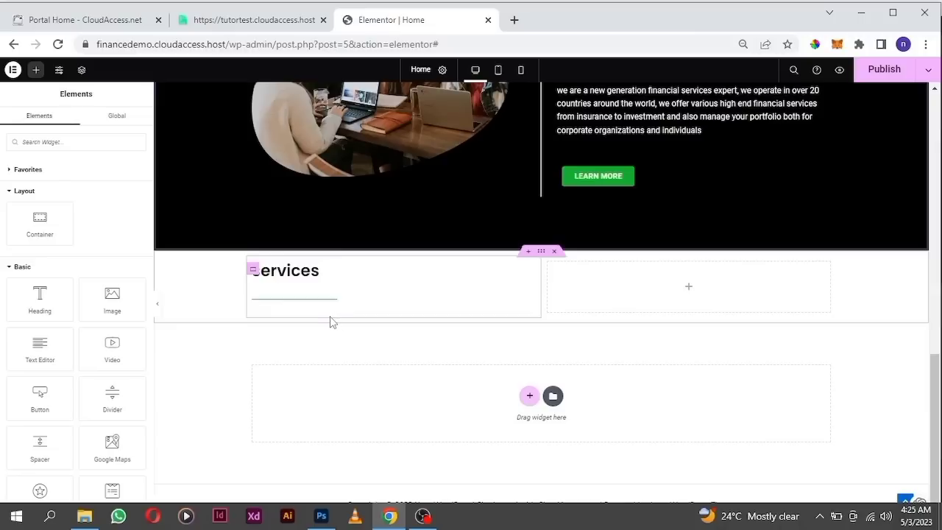
{"action": "right_click", "coordinate": [328, 321]}
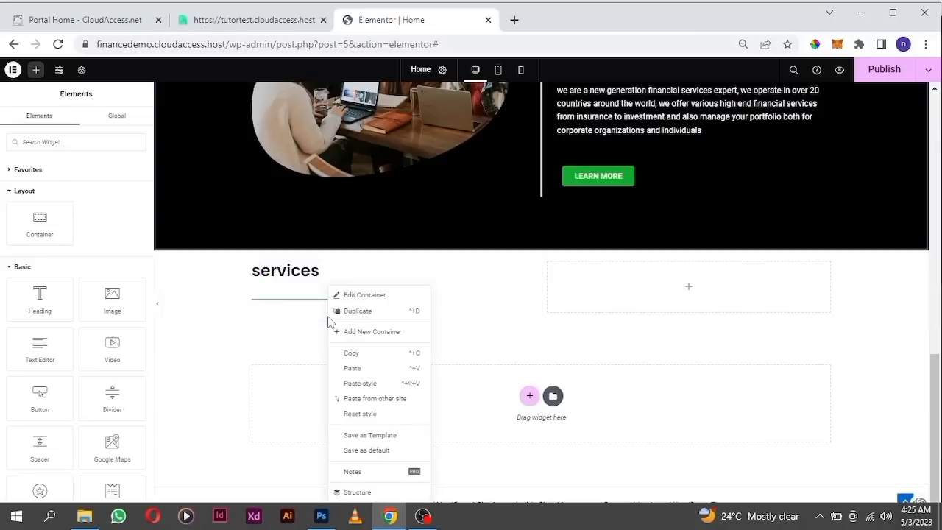
{"action": "left_click", "coordinate": [368, 370]}
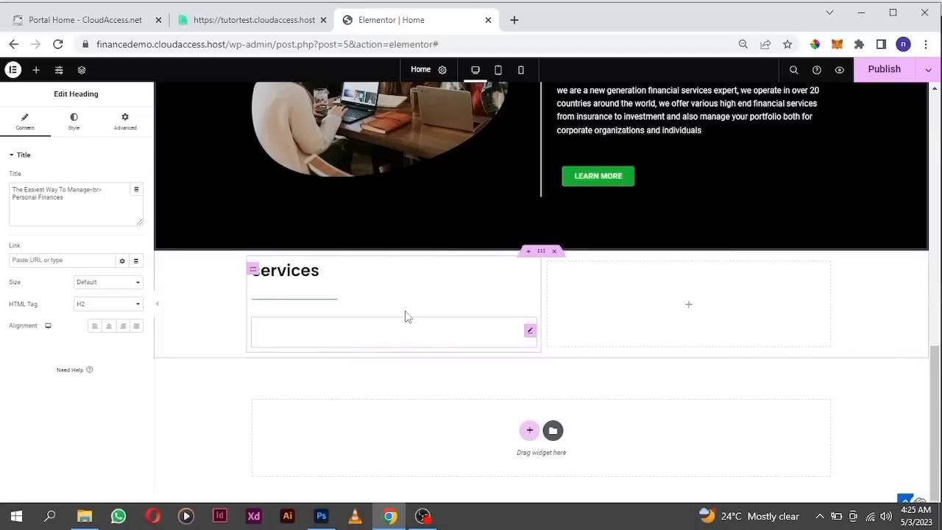
Set the pasted subheading's text color to black (#000000).
{"action": "left_click", "coordinate": [75, 124]}
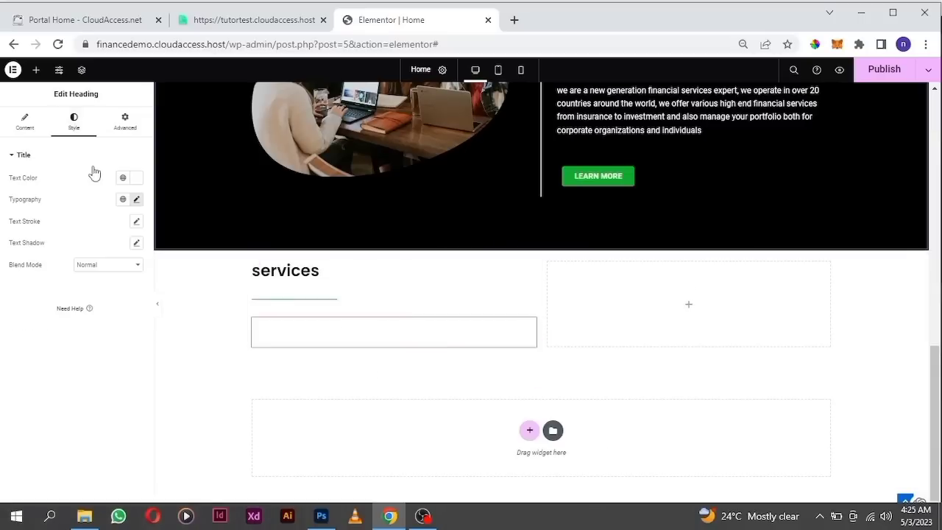
{"action": "left_click", "coordinate": [134, 180]}
{"action": "left_click_drag", "start_coordinate": [21, 243], "coordinate": [36, 310]}
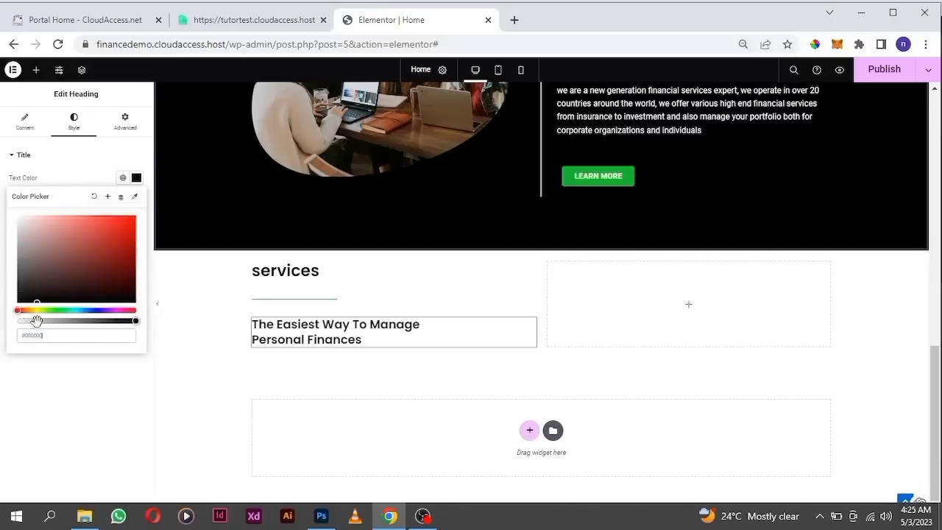
Copy the "Explore What We Offer" subheading text from the Services section of the reference site.
{"action": "left_click", "coordinate": [25, 124]}
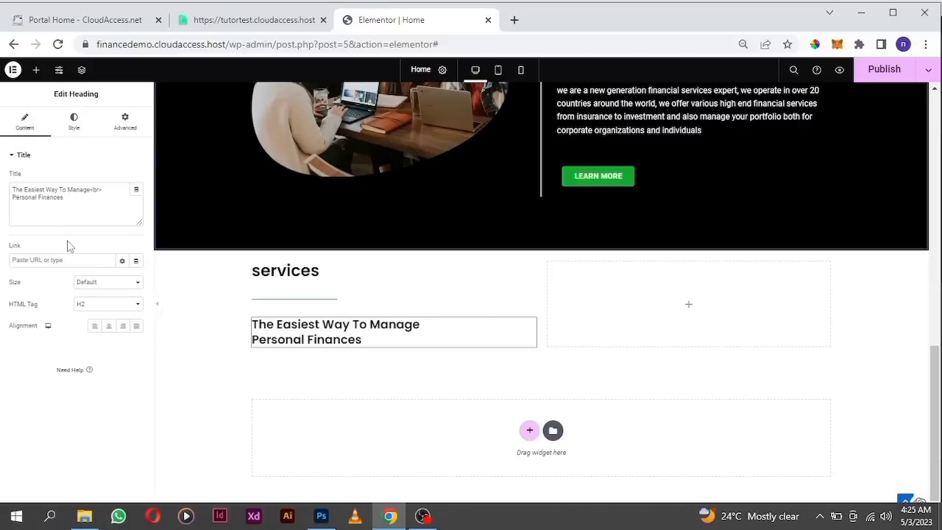
{"action": "double_click", "coordinate": [89, 203]}
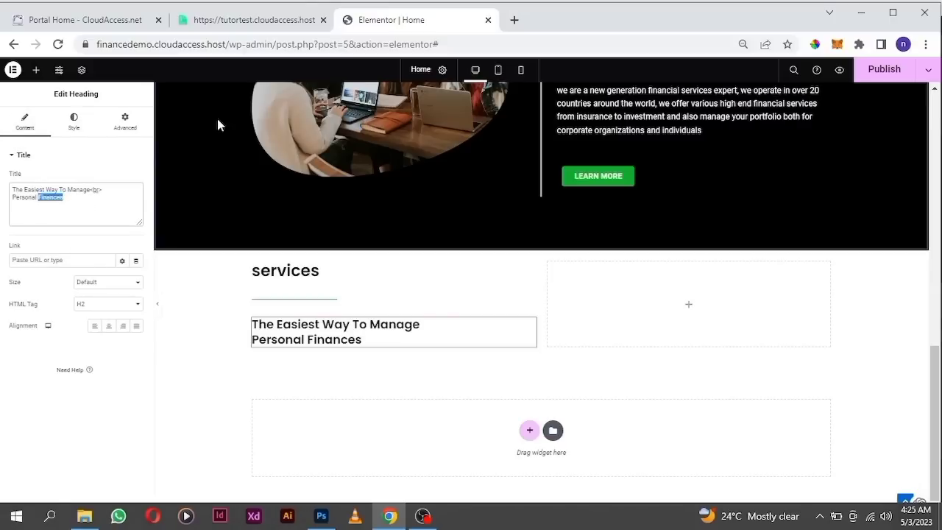
{"action": "left_click", "coordinate": [253, 20]}
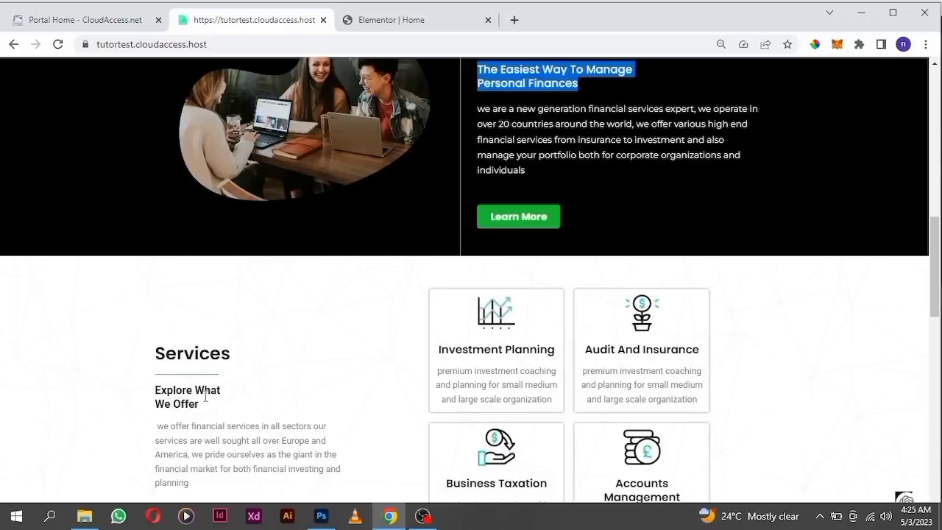
{"action": "left_click_drag", "start_coordinate": [200, 407], "coordinate": [150, 392]}
{"action": "right_click", "coordinate": [169, 396]}
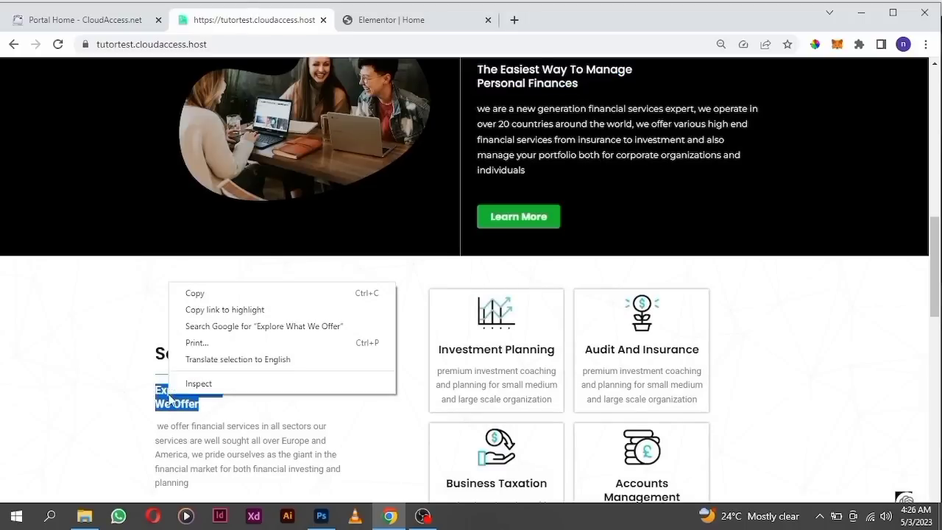
{"action": "left_click", "coordinate": [211, 294]}
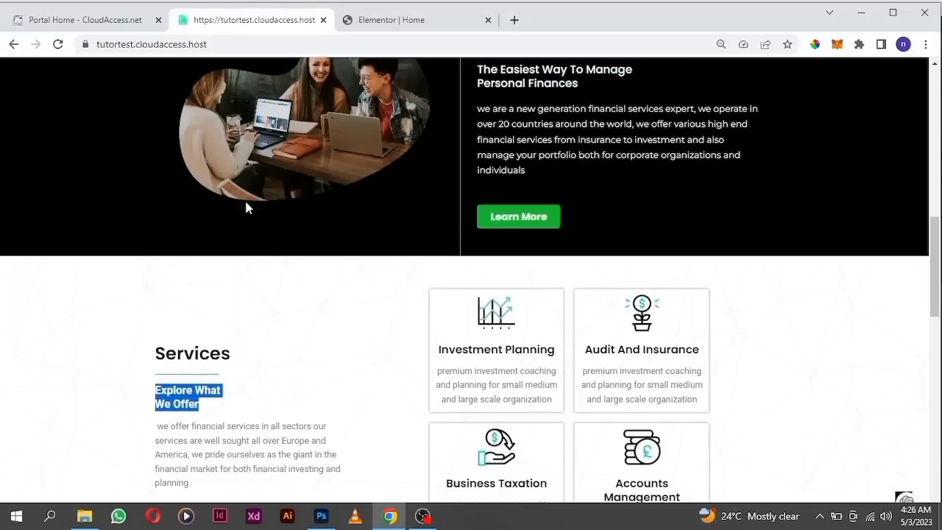
Back in the Elementor editor, replace the pasted subheading's title with "Explore What<br> We Offer", using the copied text plus a line-break tag.
{"action": "left_click", "coordinate": [373, 20]}
{"action": "left_click_drag", "start_coordinate": [97, 190], "coordinate": [12, 198]}
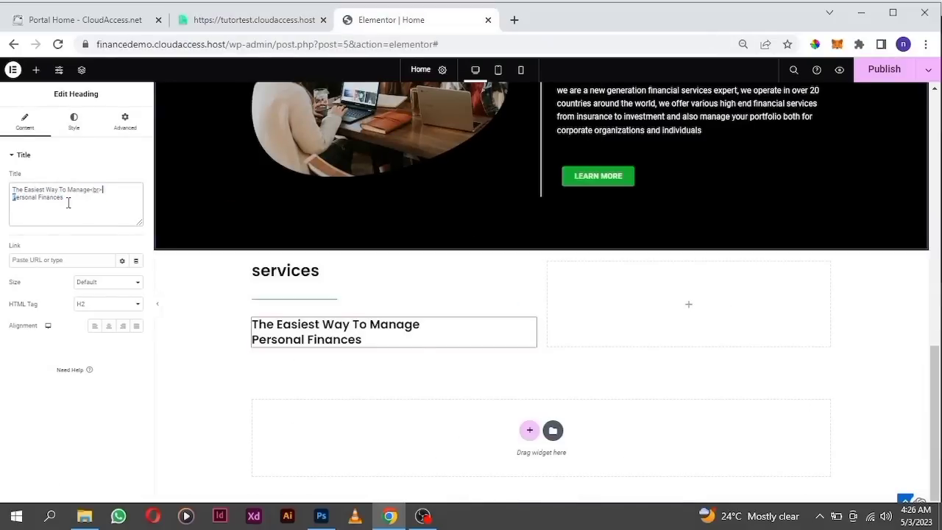
{"action": "left_click_drag", "start_coordinate": [70, 198], "coordinate": [12, 189]}
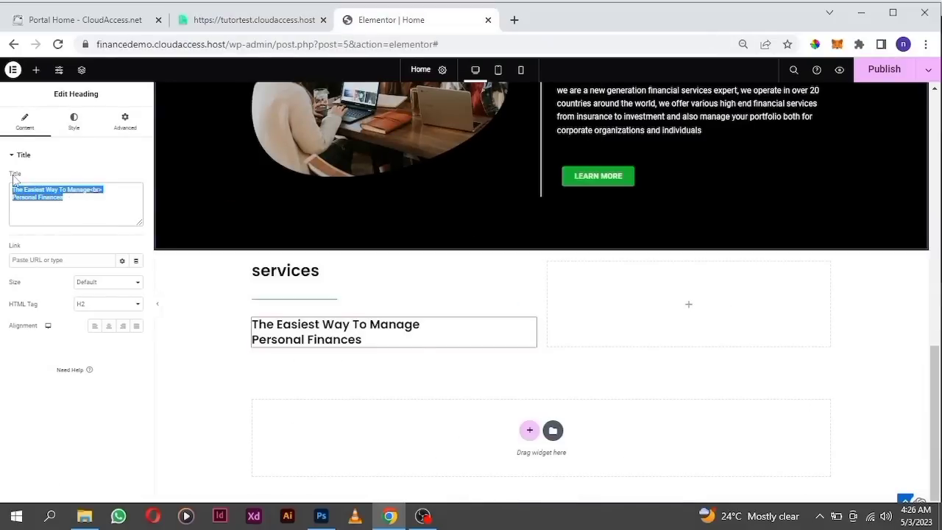
{"action": "key", "text": "BackSpace"}
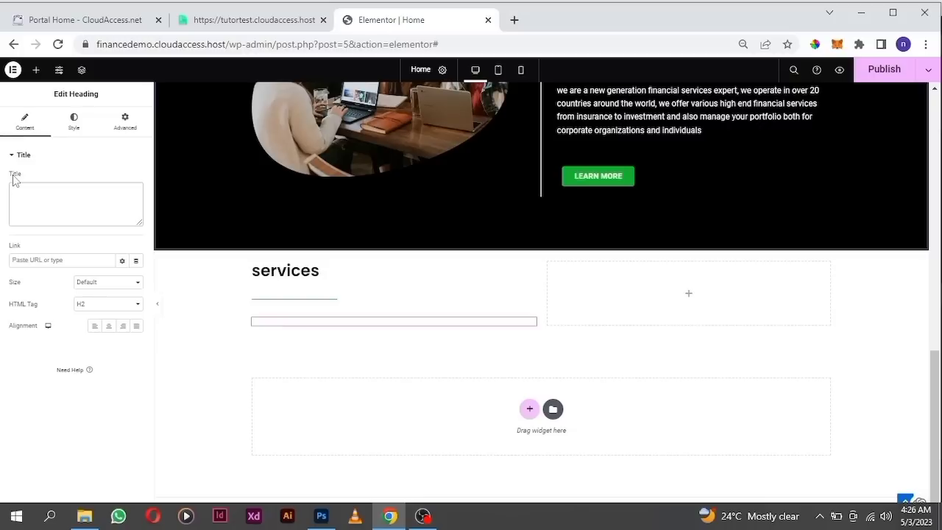
{"action": "key", "text": "ctrl+v"}
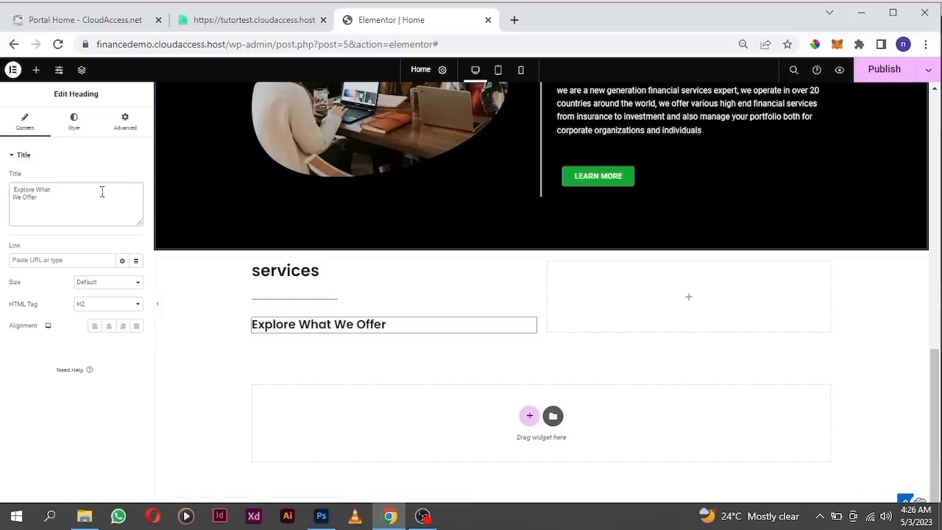
{"action": "type", "text": "<"}
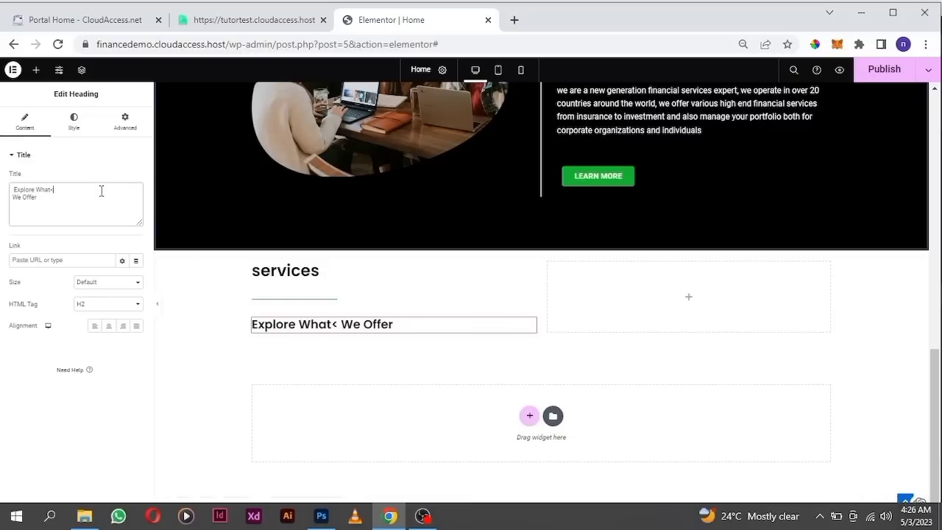
{"action": "type", "text": "br>"}
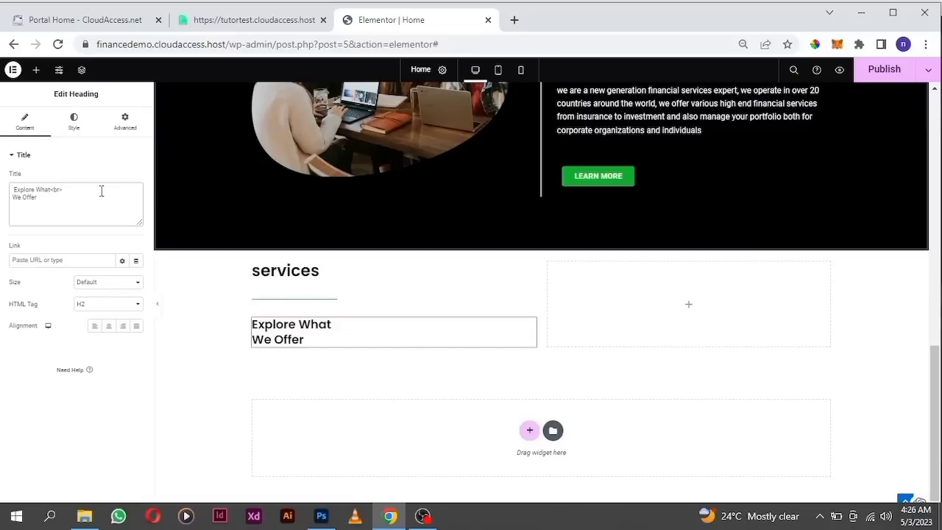
Add a Text Editor widget below the "Explore What We Offer" subheading in the first column.
{"action": "left_click", "coordinate": [332, 321]}
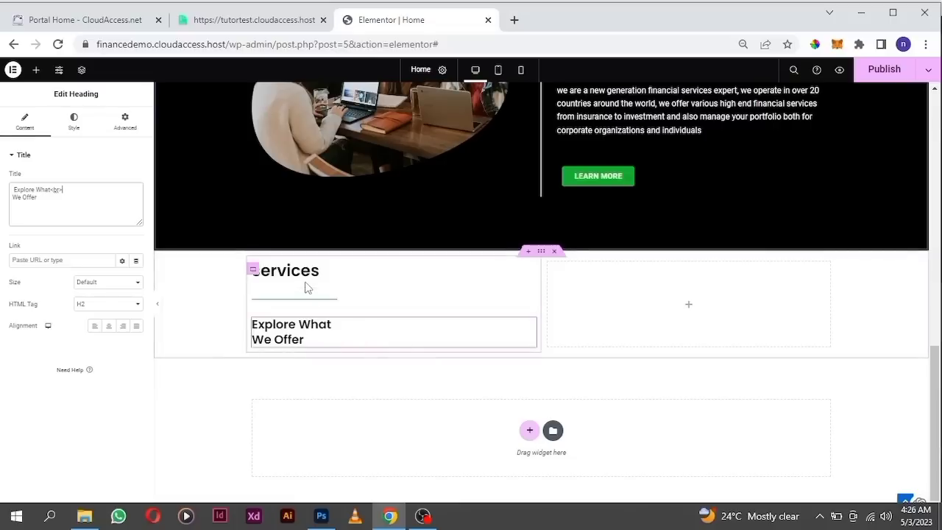
{"action": "left_click", "coordinate": [35, 71]}
{"action": "left_click_drag", "start_coordinate": [44, 360], "coordinate": [307, 350]}
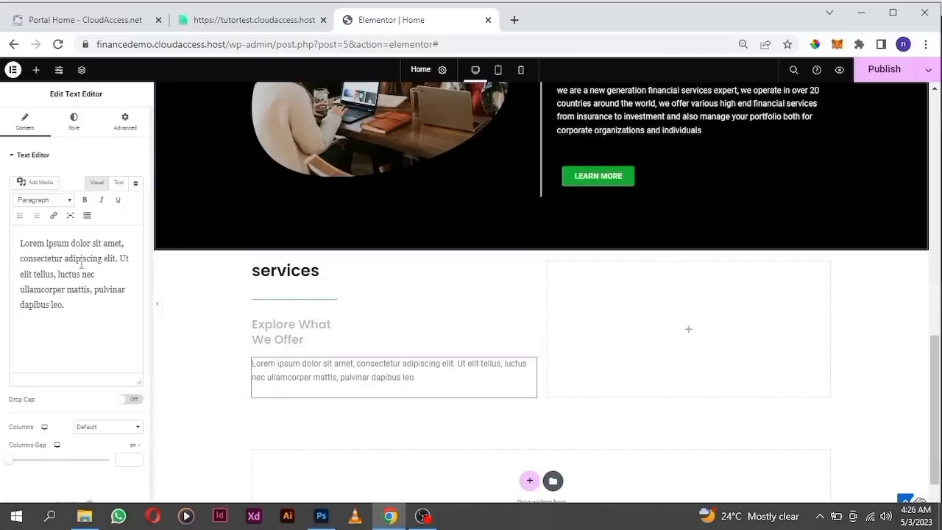
Copy the paragraph beginning "we offer financial services in all sectors" from the reference site's Services section.
{"action": "left_click", "coordinate": [253, 20]}
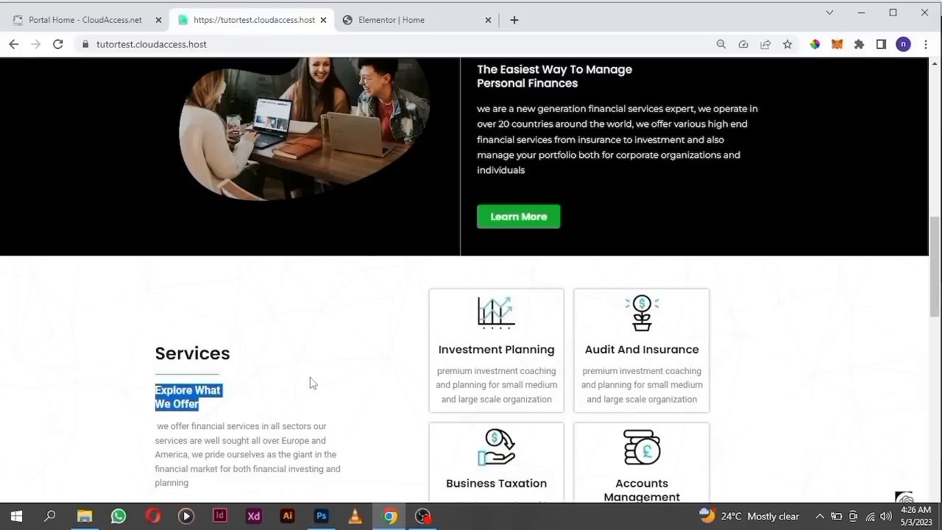
{"action": "scroll", "coordinate": [311, 382], "scroll_direction": "down", "scroll_amount": 1}
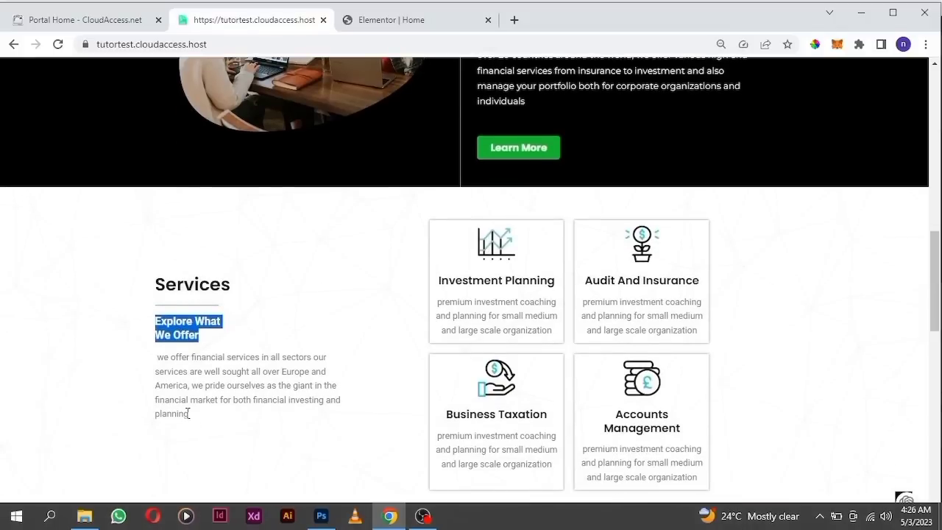
{"action": "left_click_drag", "start_coordinate": [189, 414], "coordinate": [156, 360]}
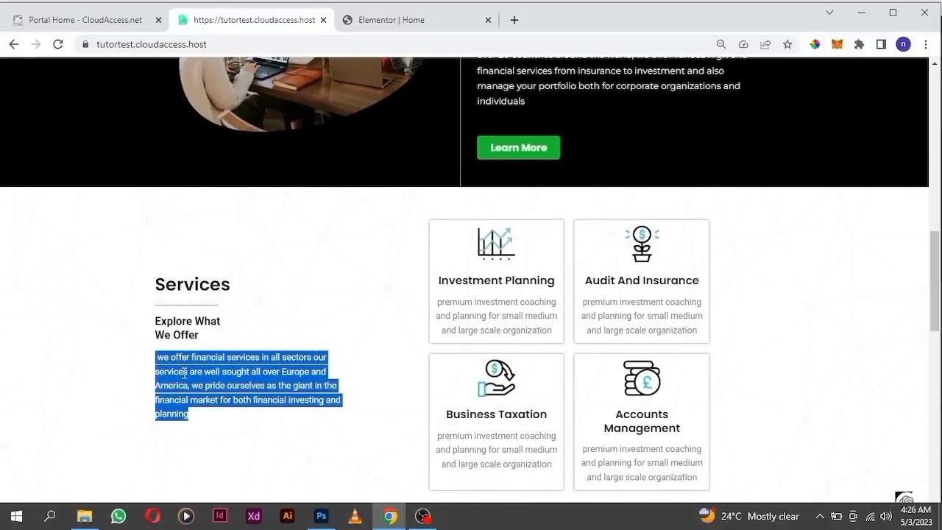
{"action": "right_click", "coordinate": [185, 374]}
{"action": "left_click", "coordinate": [219, 383]}
Return to the Elementor editor and replace the new text widget's placeholder text with the copied services paragraph.
{"action": "left_click", "coordinate": [379, 25]}
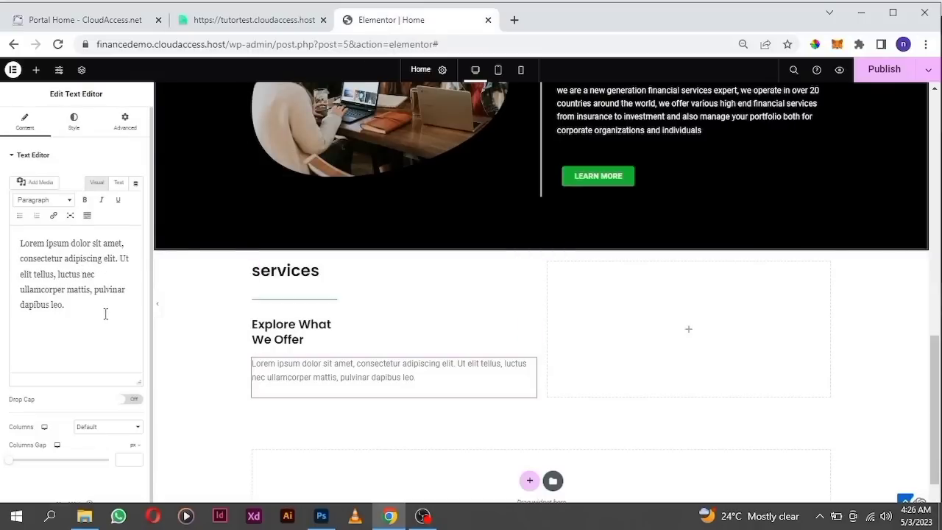
{"action": "left_click_drag", "start_coordinate": [71, 304], "coordinate": [15, 245]}
{"action": "key", "text": "BackSpace"}
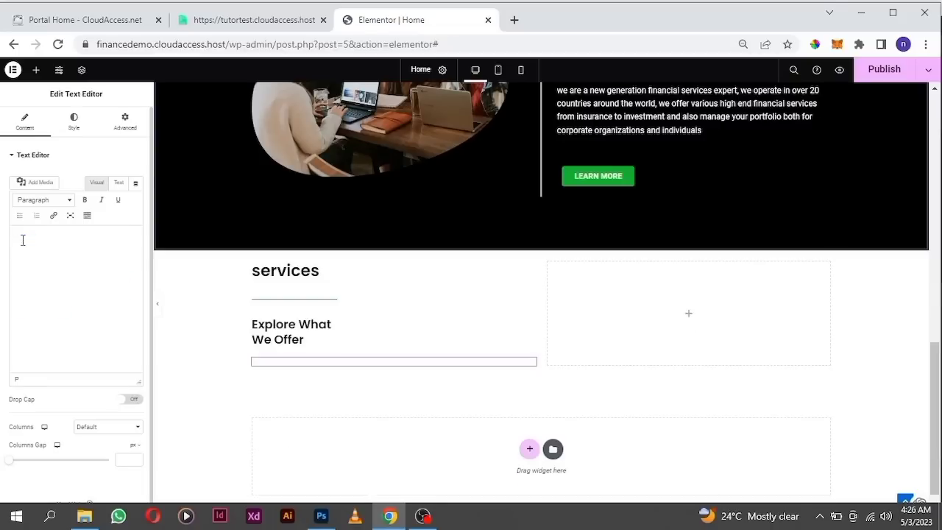
{"action": "key", "text": "ctrl+v"}
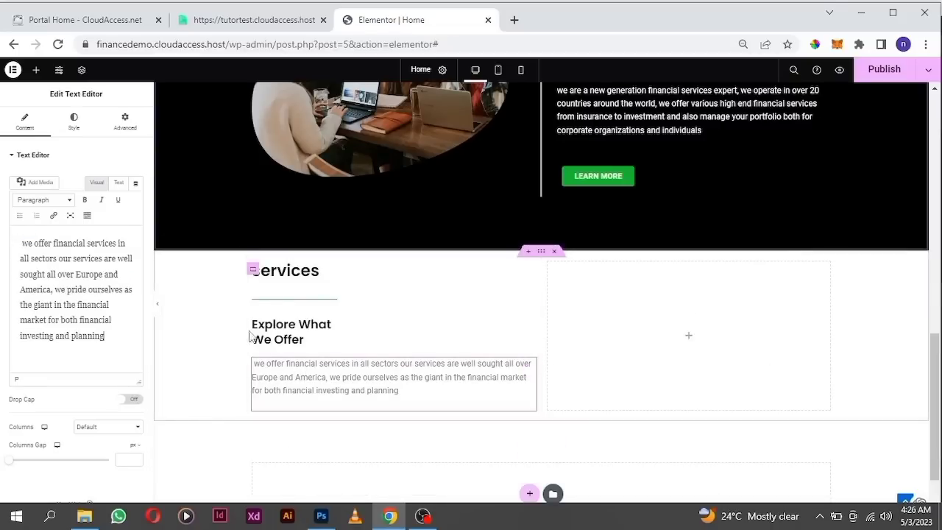
Set the services paragraph's text color to black (#000000) and open its typography settings.
{"action": "left_click", "coordinate": [74, 125]}
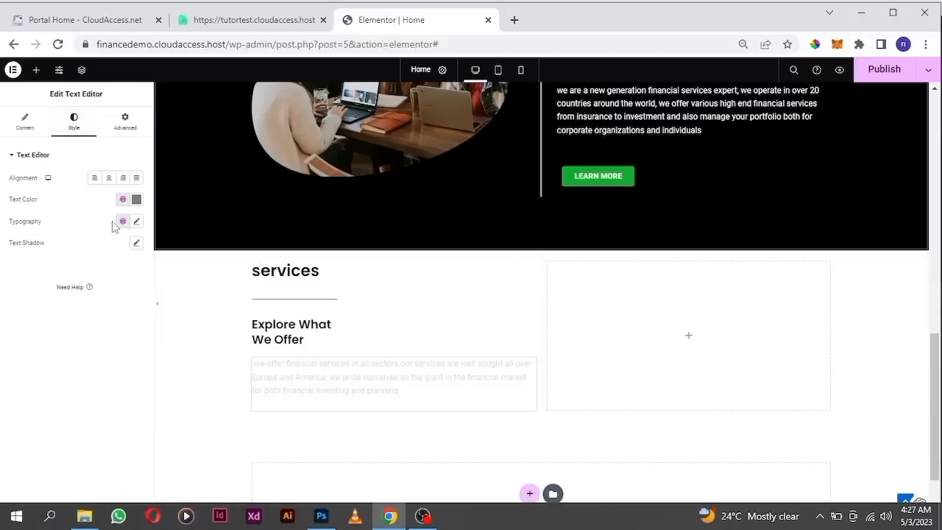
{"action": "left_click", "coordinate": [136, 200]}
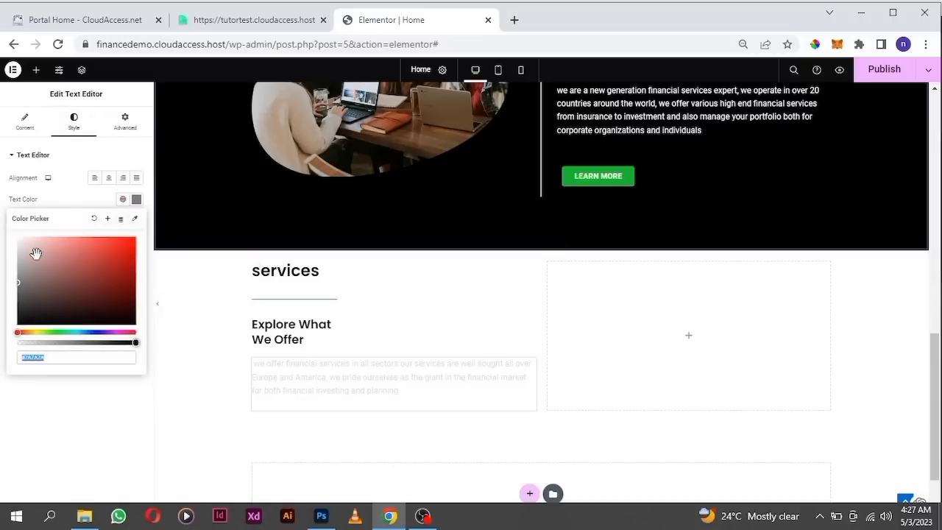
{"action": "left_click_drag", "start_coordinate": [21, 292], "coordinate": [27, 333]}
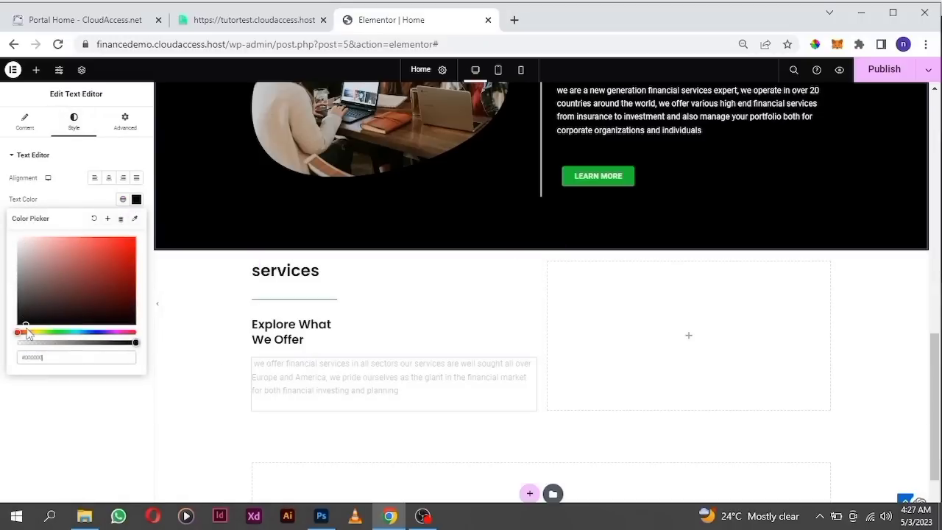
{"action": "left_click", "coordinate": [76, 195]}
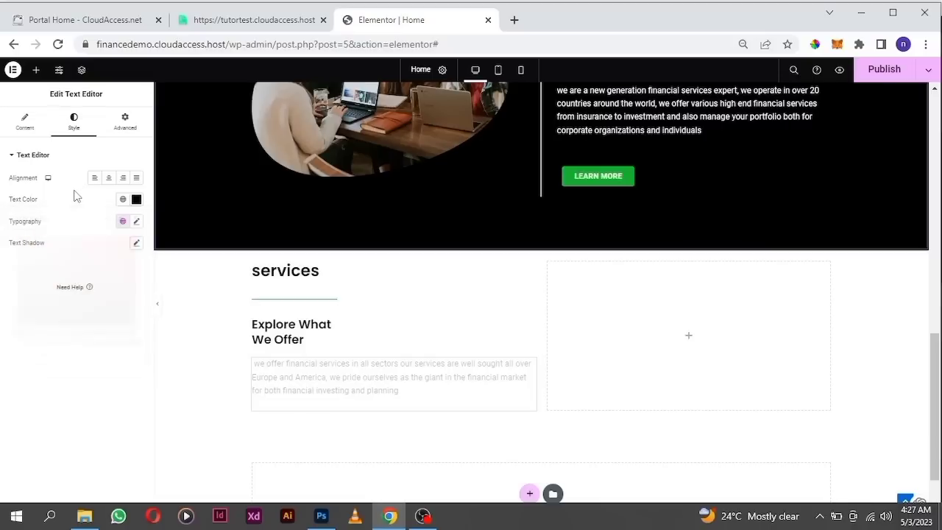
{"action": "left_click", "coordinate": [137, 223]}
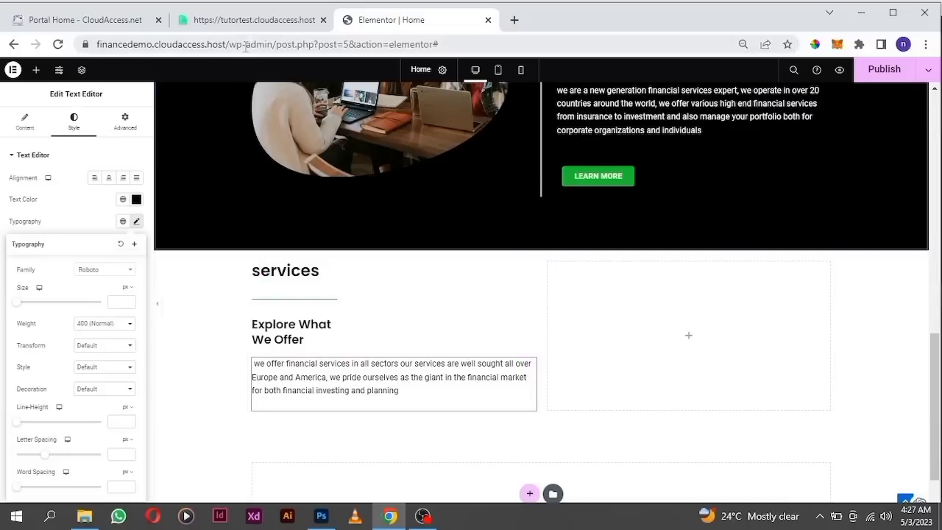
Check the service cards on the reference site, and add a nested container inside the empty second column of the Services section in Elementor.
{"action": "left_click", "coordinate": [255, 24]}
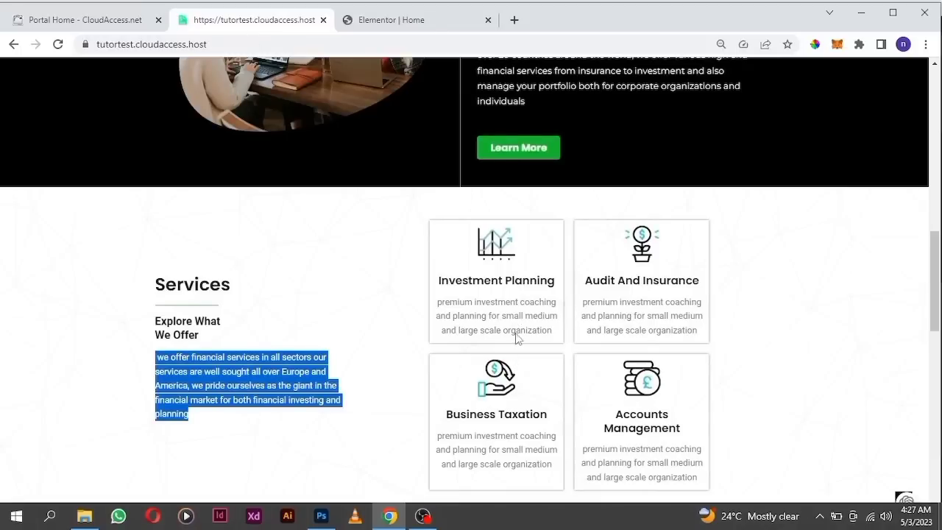
{"action": "scroll", "coordinate": [517, 331], "scroll_direction": "down", "scroll_amount": 2}
{"action": "scroll", "coordinate": [508, 309], "scroll_direction": "up", "scroll_amount": 1}
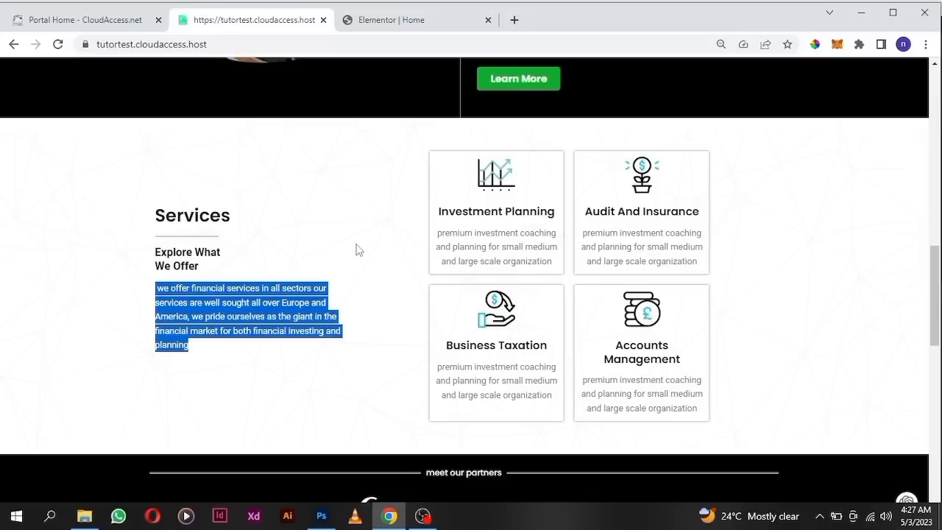
{"action": "left_click", "coordinate": [404, 25]}
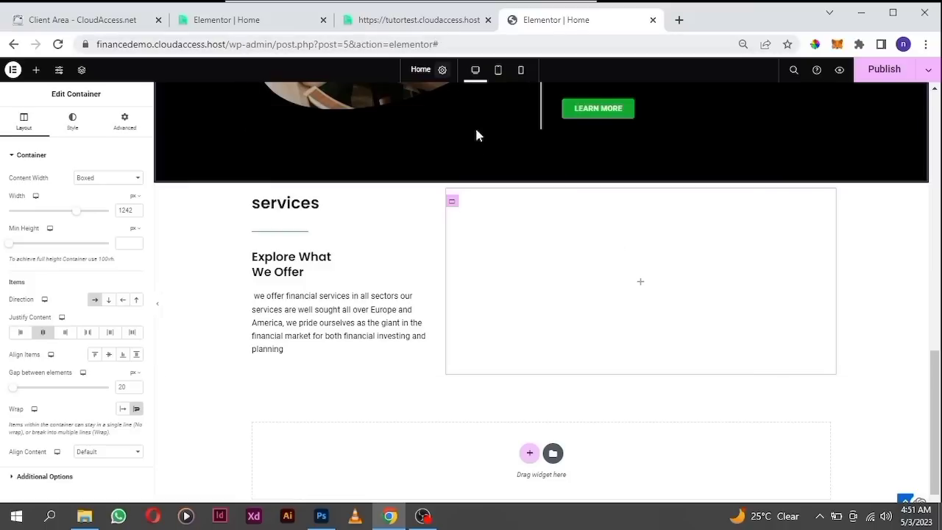
{"action": "left_click", "coordinate": [641, 284]}
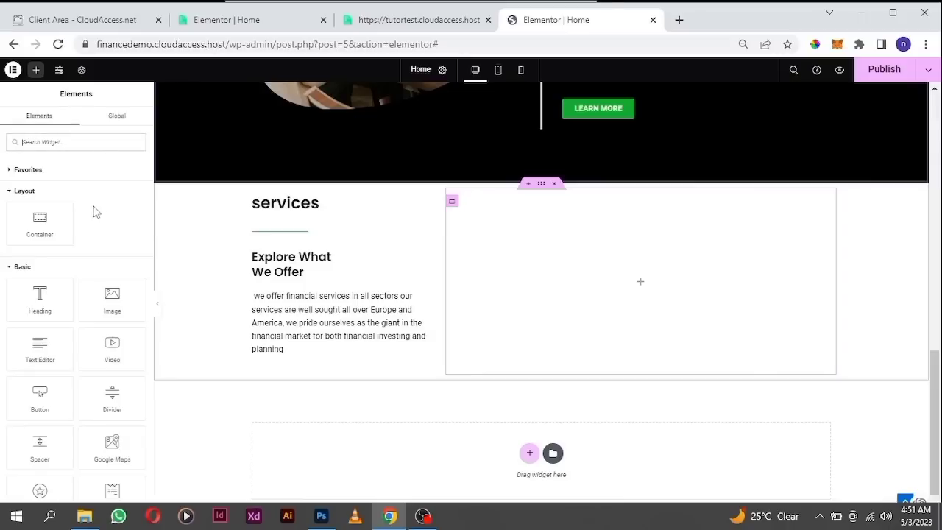
{"action": "left_click_drag", "start_coordinate": [39, 220], "coordinate": [512, 245]}
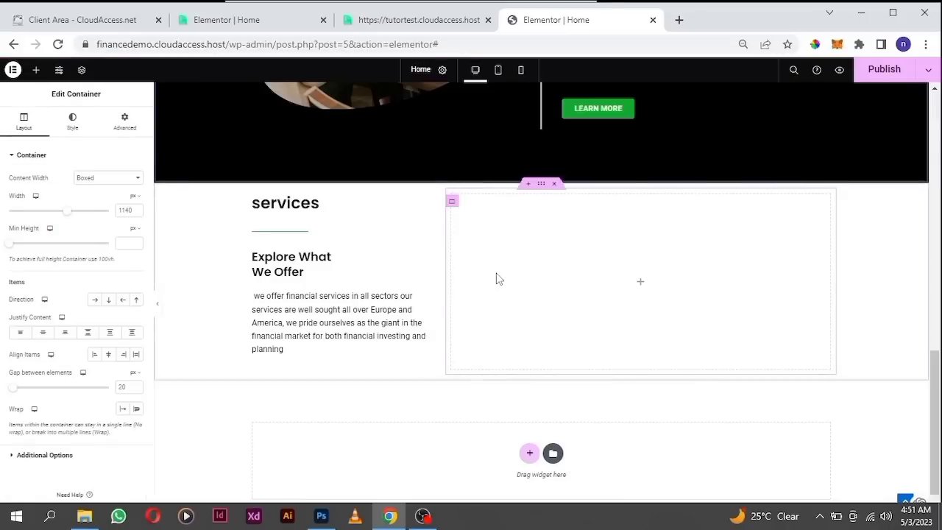
Set the nested container's content width to Full Width and its width to 33%.
{"action": "left_click", "coordinate": [95, 180]}
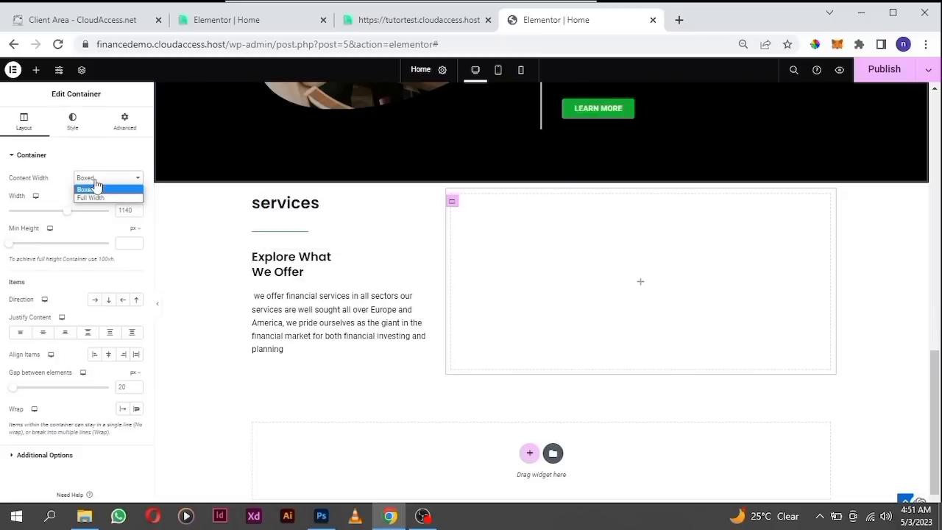
{"action": "left_click", "coordinate": [94, 197]}
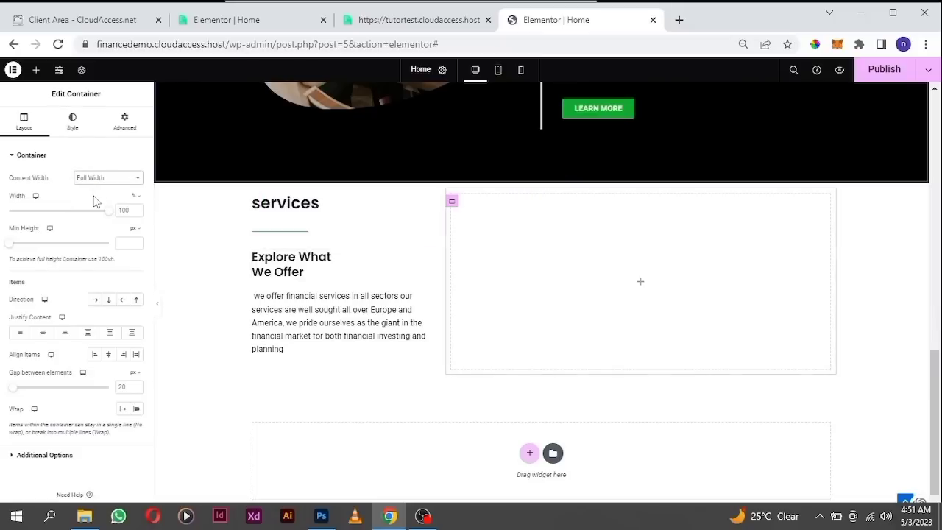
{"action": "left_click_drag", "start_coordinate": [104, 214], "coordinate": [37, 215]}
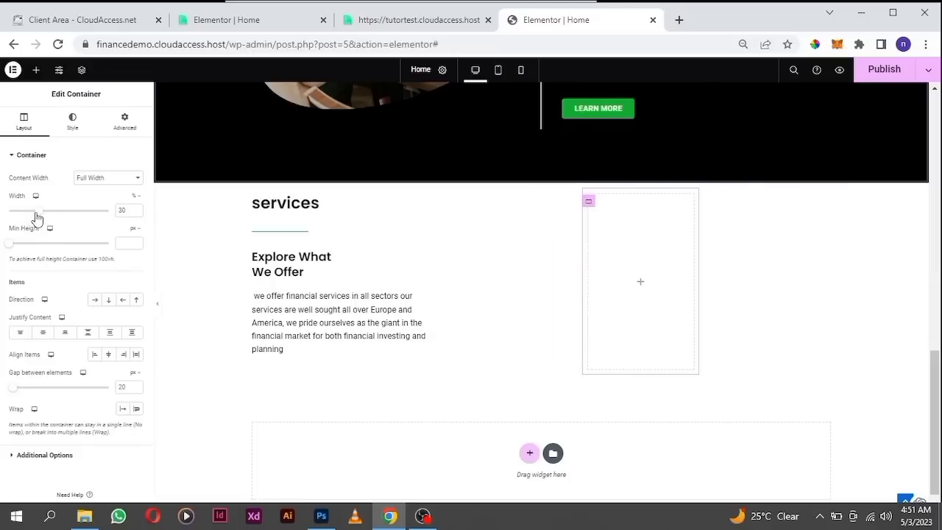
{"action": "left_click", "coordinate": [136, 209]}
{"action": "left_click", "coordinate": [136, 209]}
{"action": "left_click", "coordinate": [136, 209]}
{"action": "left_click", "coordinate": [137, 209]}
{"action": "left_click", "coordinate": [136, 213]}
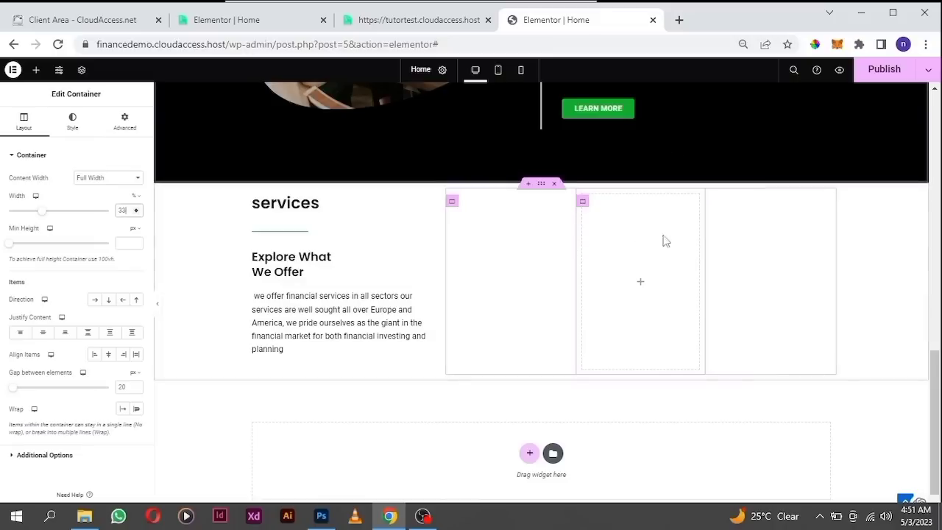
Find the Image Box widget and place it inside the nested container of the Services section.
{"action": "left_click", "coordinate": [640, 285]}
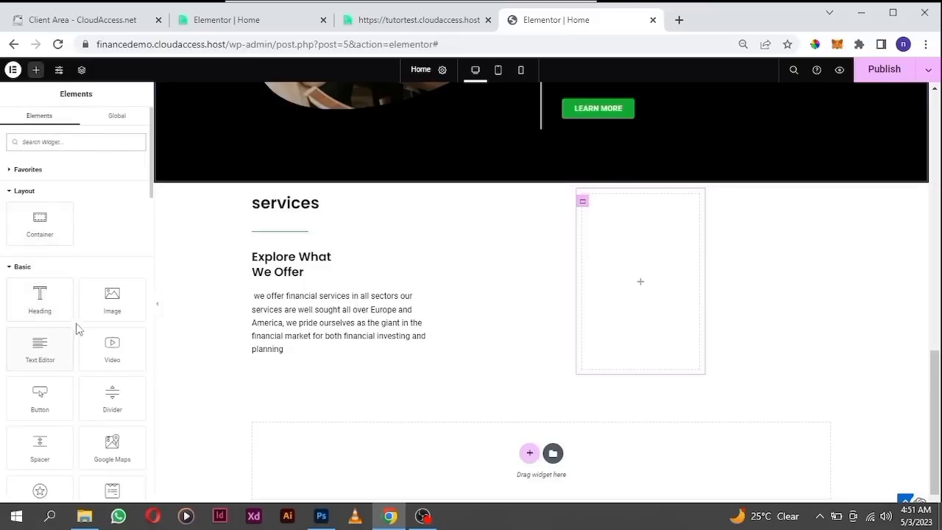
{"action": "left_click", "coordinate": [41, 142]}
{"action": "type", "text": "ima"}
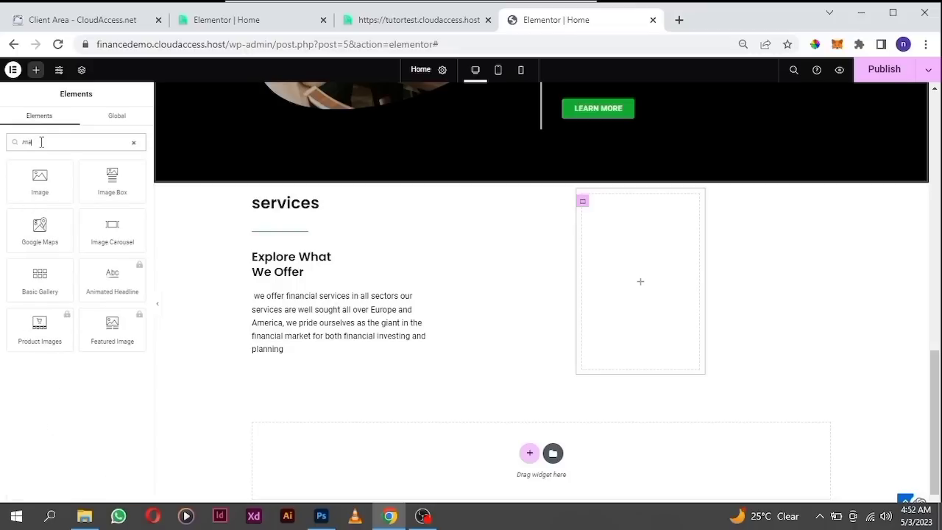
{"action": "left_click_drag", "start_coordinate": [118, 186], "coordinate": [633, 269]}
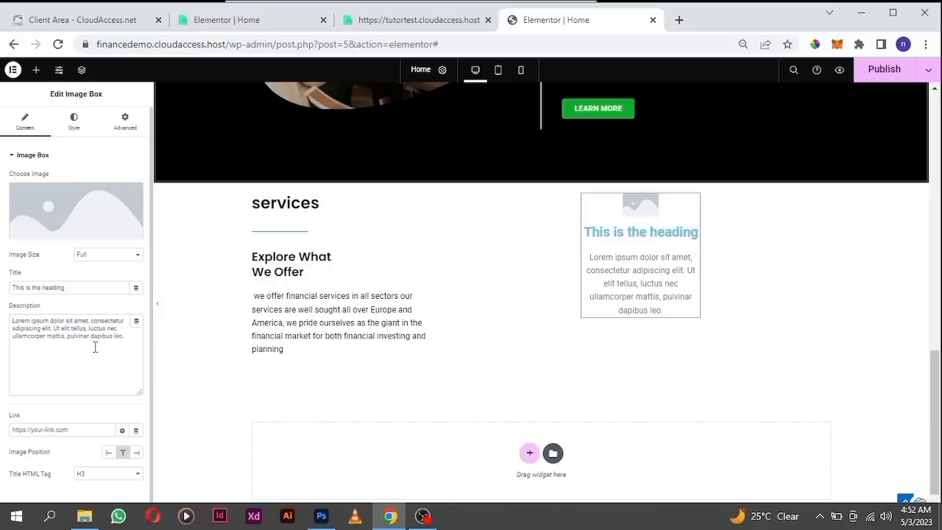
Copy the "Investment Planning" card title from the reference site's Services section.
{"action": "mouse_move", "coordinate": [55, 234]}
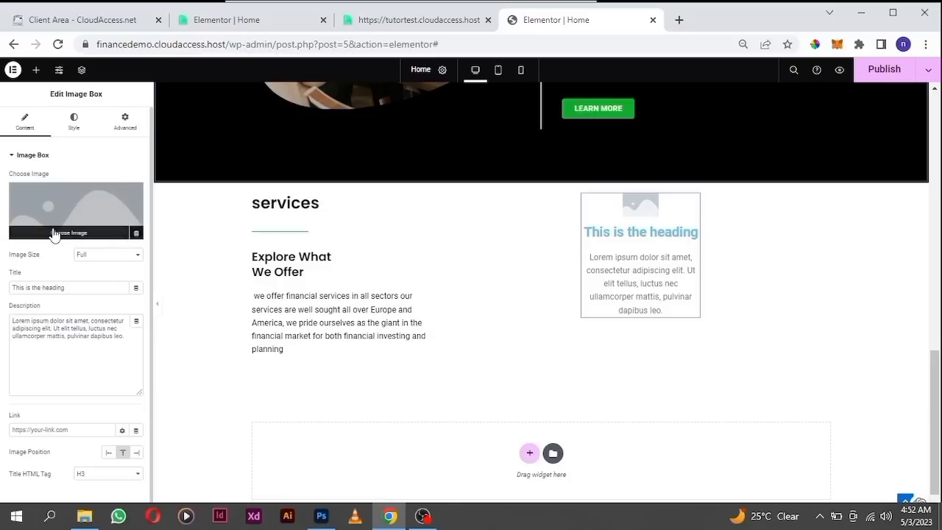
{"action": "left_click", "coordinate": [403, 24]}
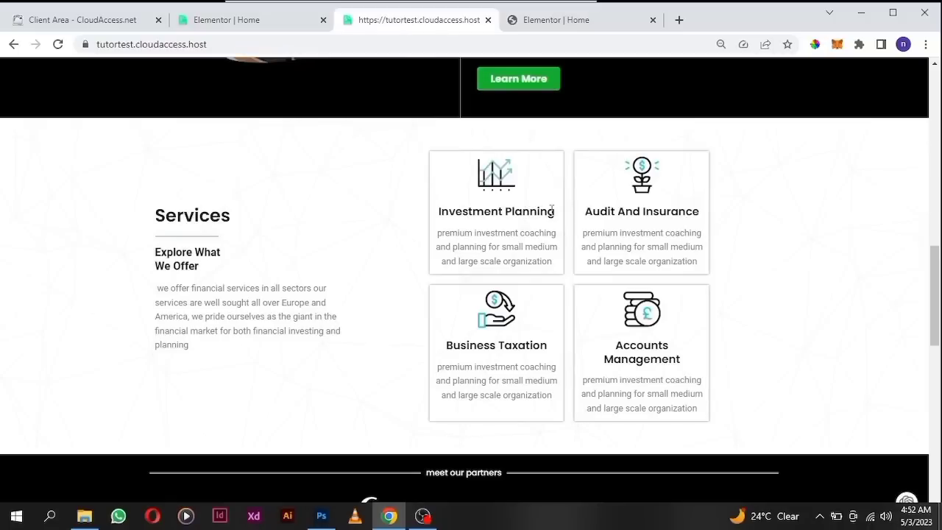
{"action": "left_click_drag", "start_coordinate": [552, 212], "coordinate": [436, 212]}
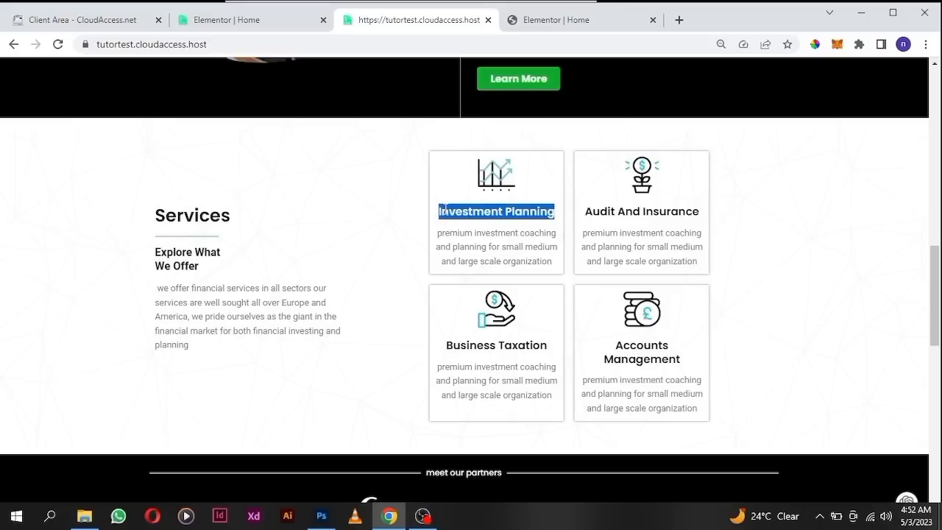
{"action": "right_click", "coordinate": [445, 209]}
{"action": "left_click", "coordinate": [471, 221]}
Return to the Elementor editor and replace the image box's placeholder title with the copied "Investment Planning".
{"action": "left_click", "coordinate": [533, 22]}
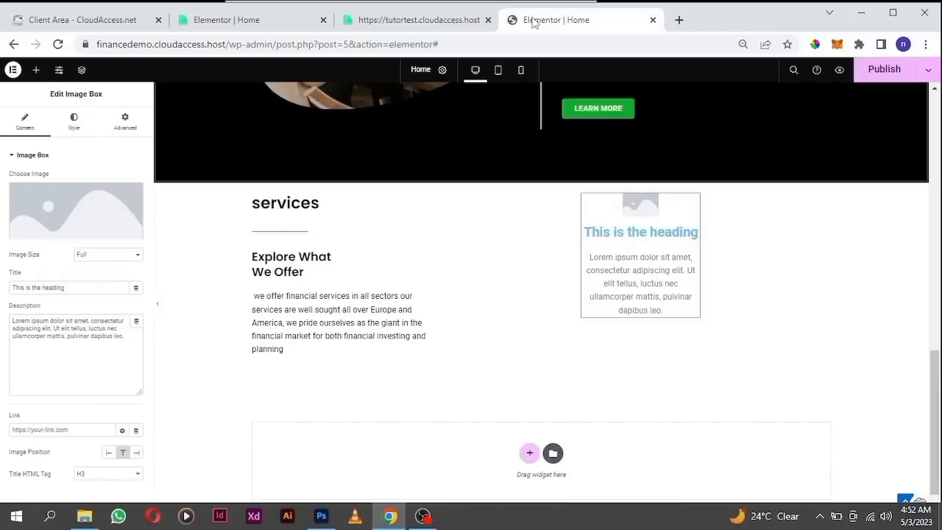
{"action": "left_click", "coordinate": [75, 287]}
{"action": "key", "text": "BackSpace"}
{"action": "key", "text": "BackSpace"}
{"action": "key", "text": "BackSpace"}
{"action": "key", "text": "BackSpace"}
{"action": "key", "text": "BackSpace"}
{"action": "key", "text": "BackSpace"}
{"action": "key", "text": "BackSpace"}
{"action": "key", "text": "BackSpace"}
{"action": "key", "text": "BackSpace"}
{"action": "key", "text": "BackSpace"}
{"action": "key", "text": "BackSpace"}
{"action": "key", "text": "BackSpace"}
{"action": "key", "text": "BackSpace"}
{"action": "key", "text": "BackSpace"}
{"action": "key", "text": "BackSpace"}
{"action": "key", "text": "BackSpace"}
{"action": "key", "text": "BackSpace"}
{"action": "key", "text": "BackSpace"}
{"action": "key", "text": "BackSpace"}
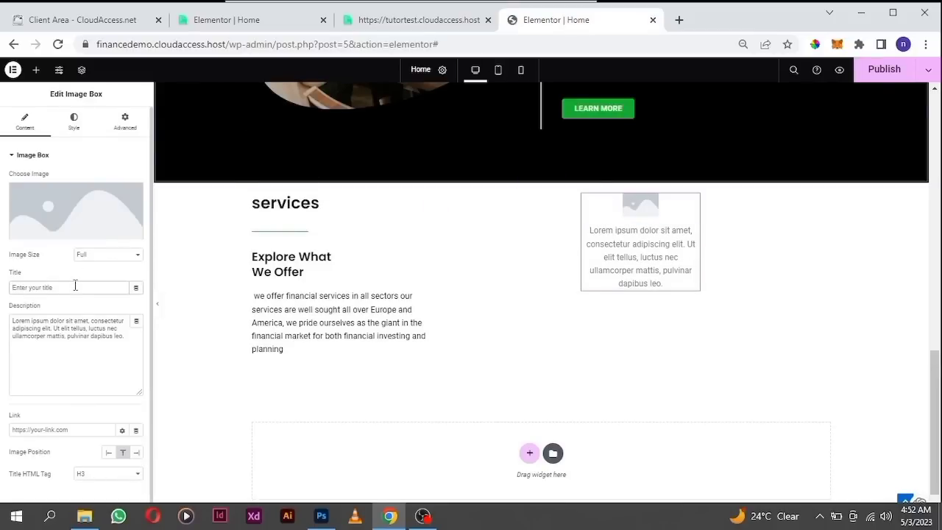
{"action": "key", "text": "ctrl+v"}
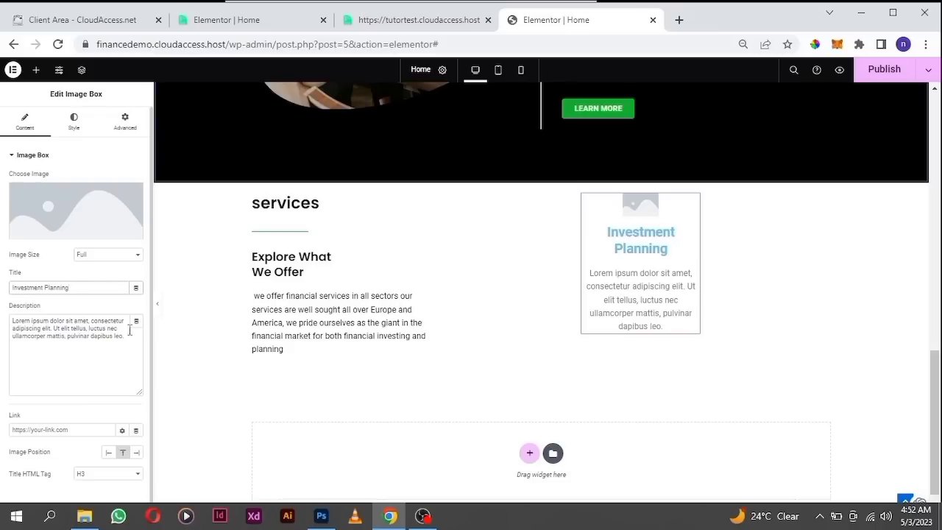
Replace the image box's placeholder description with "premium investment coaching and planning for small medium and large scale organization", copied from the reference site.
{"action": "left_click_drag", "start_coordinate": [128, 336], "coordinate": [4, 324]}
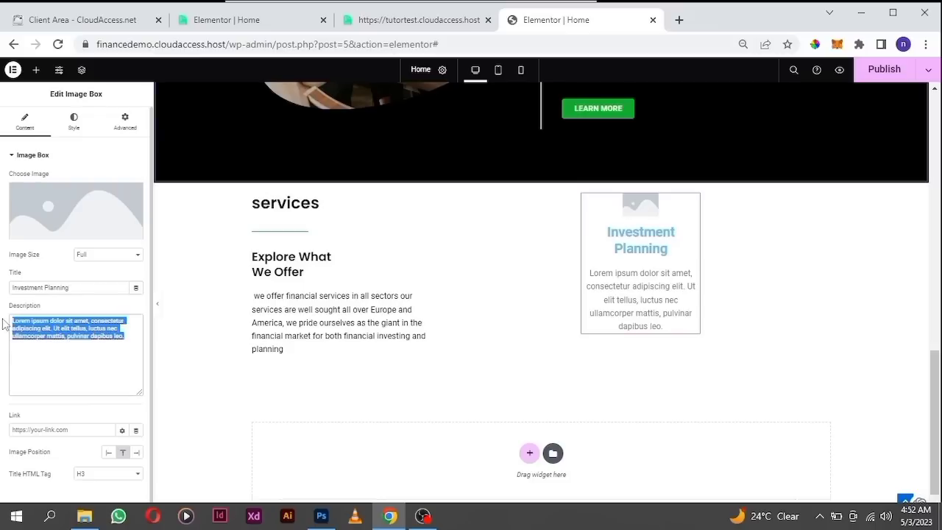
{"action": "key", "text": "BackSpace"}
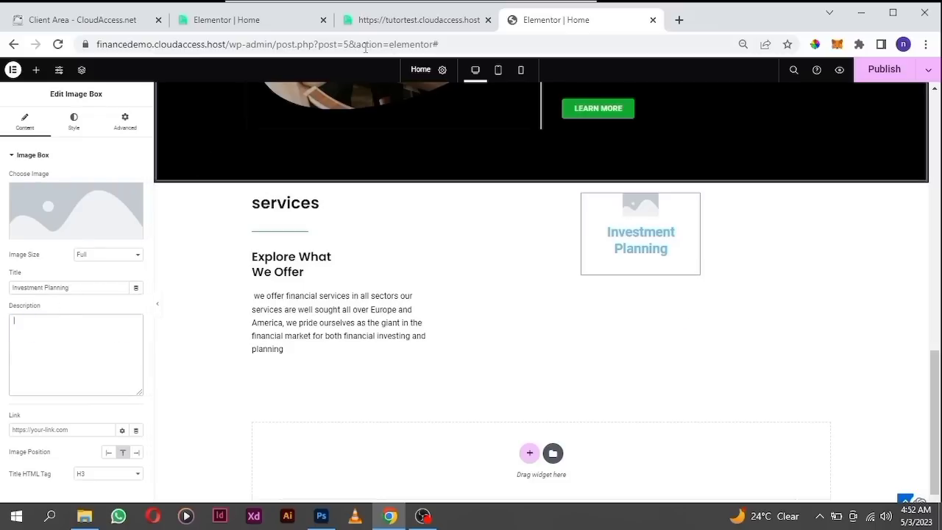
{"action": "left_click", "coordinate": [412, 20]}
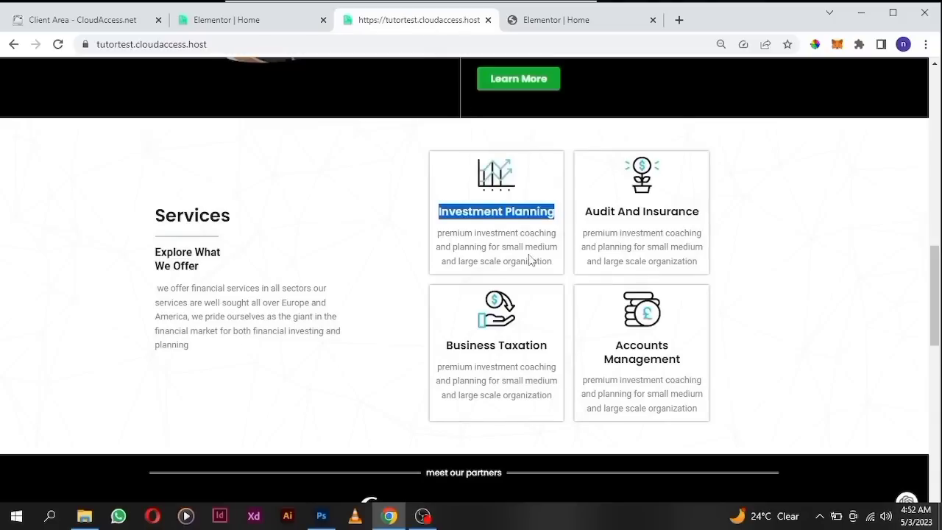
{"action": "left_click_drag", "start_coordinate": [553, 260], "coordinate": [434, 236]}
{"action": "right_click", "coordinate": [472, 242]}
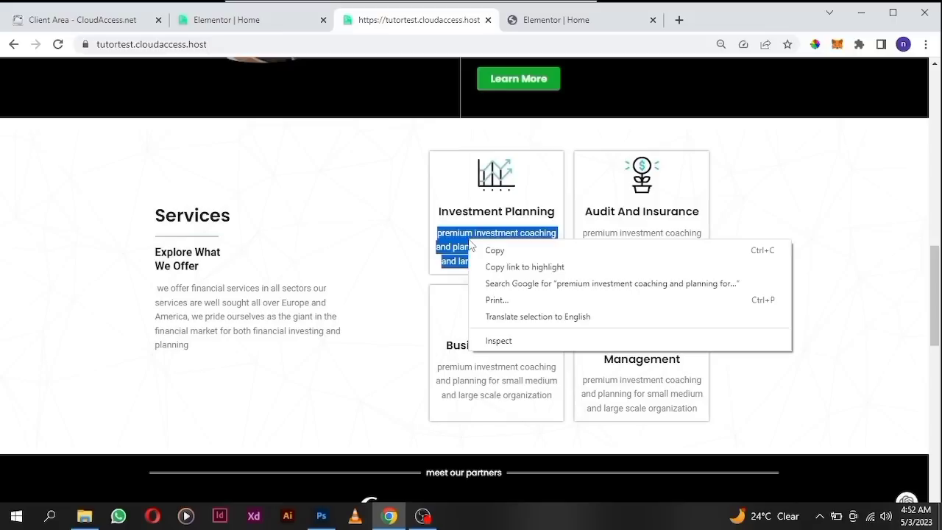
{"action": "left_click", "coordinate": [508, 252]}
{"action": "left_click", "coordinate": [570, 26]}
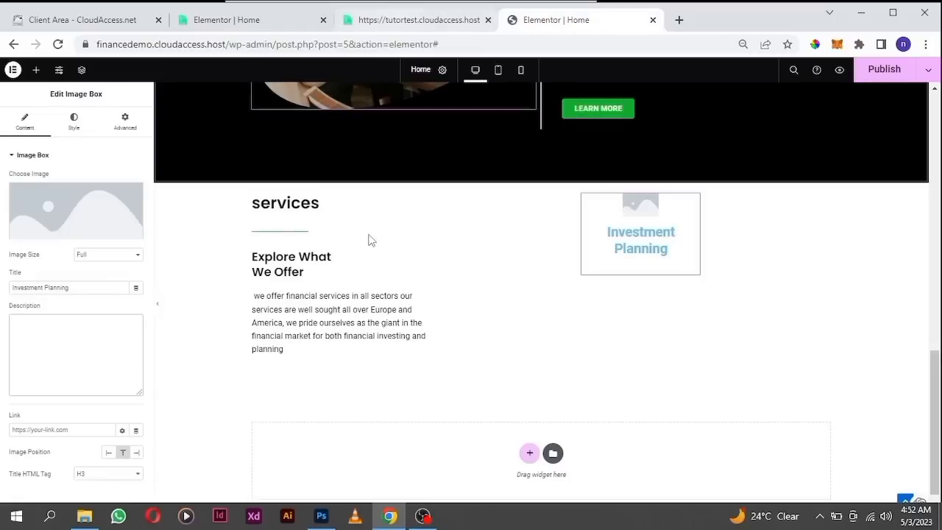
{"action": "right_click", "coordinate": [22, 325]}
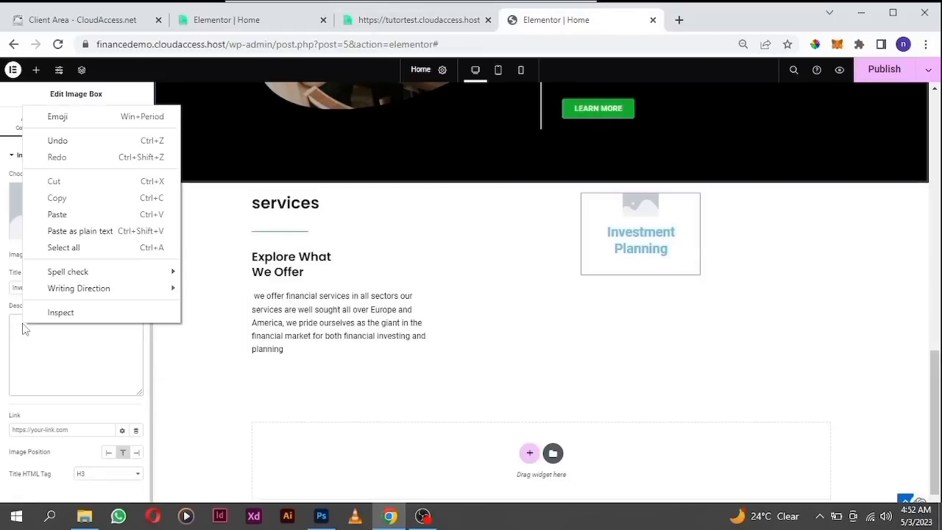
{"action": "left_click", "coordinate": [56, 214]}
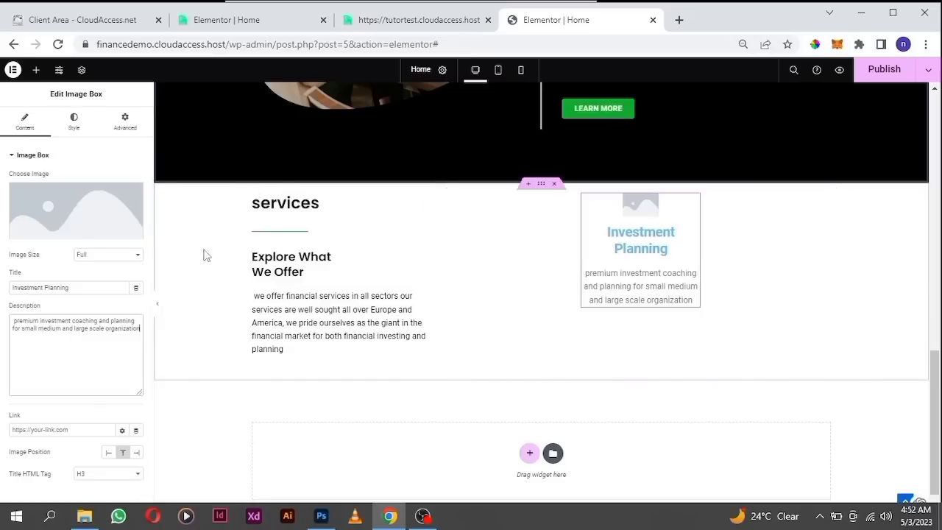
Choose line-chart.png from the media library as the Investment Planning box's image.
{"action": "left_click", "coordinate": [62, 236]}
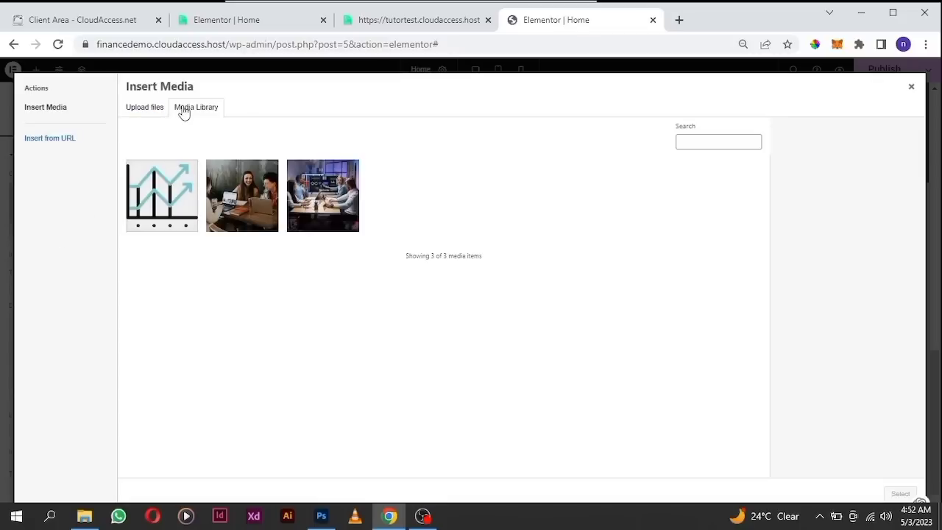
{"action": "left_click", "coordinate": [165, 197]}
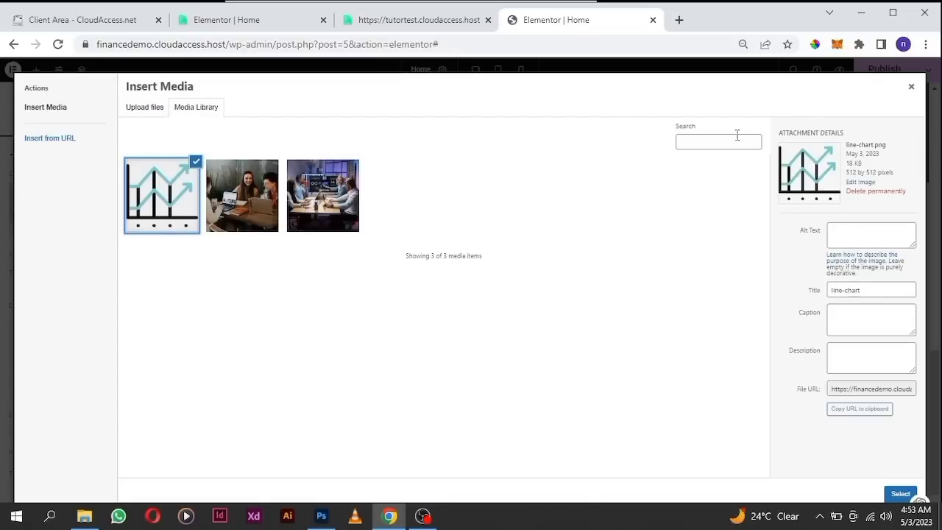
{"action": "left_click", "coordinate": [899, 493]}
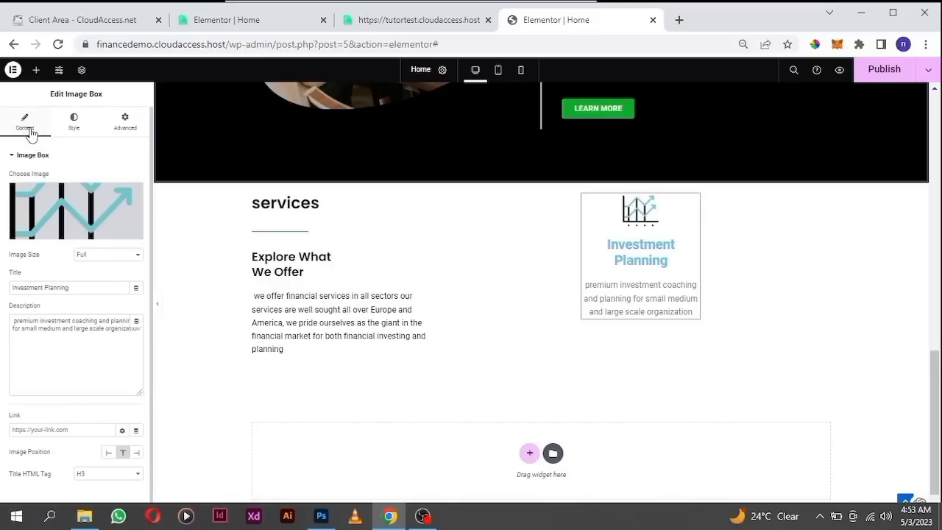
Set the image spacing of the Investment Planning image box to 20 px.
{"action": "left_click", "coordinate": [75, 124]}
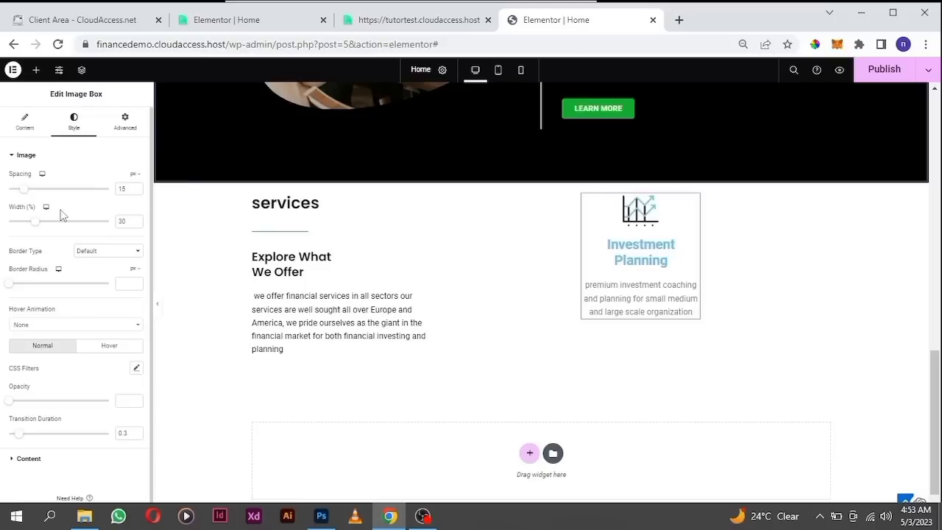
{"action": "left_click_drag", "start_coordinate": [27, 191], "coordinate": [32, 189]}
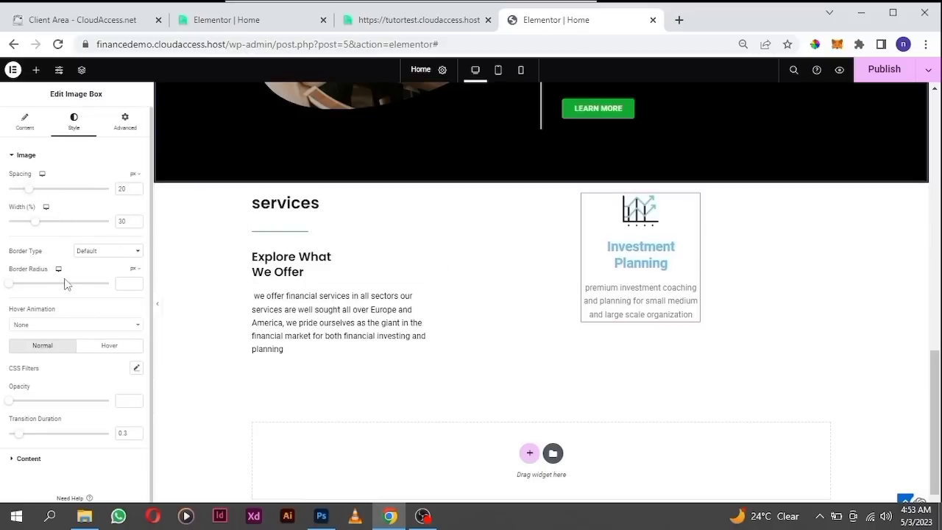
Set the title color of the Investment Planning image box to black, #000000.
{"action": "left_click", "coordinate": [25, 156]}
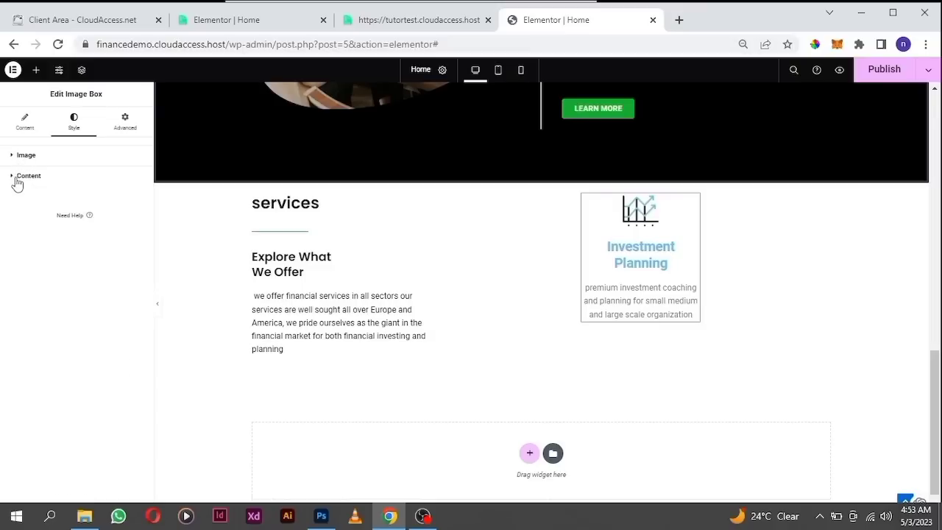
{"action": "left_click", "coordinate": [18, 178]}
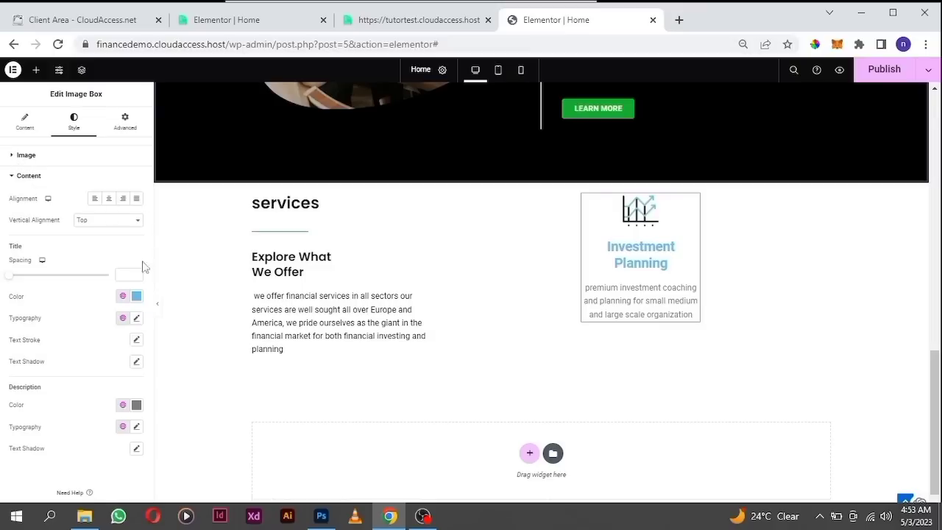
{"action": "left_click", "coordinate": [137, 297]}
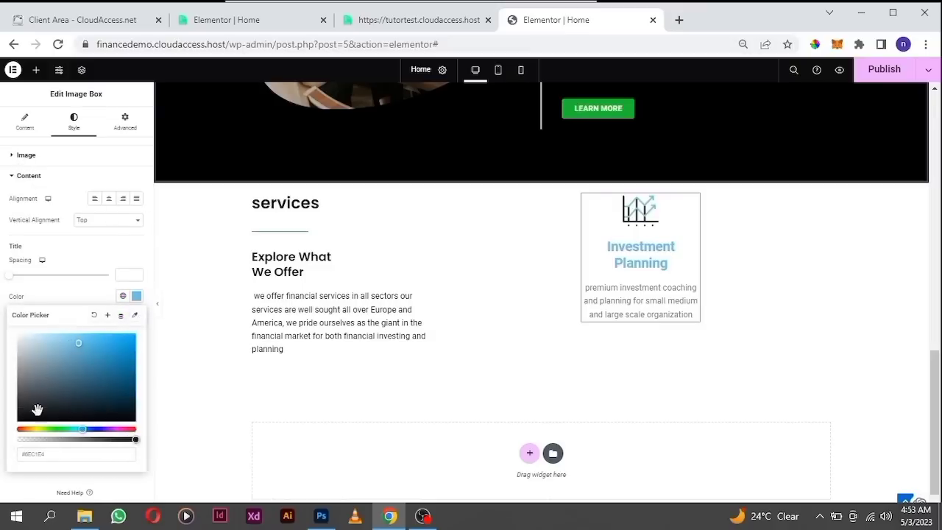
{"action": "left_click_drag", "start_coordinate": [38, 410], "coordinate": [34, 422]}
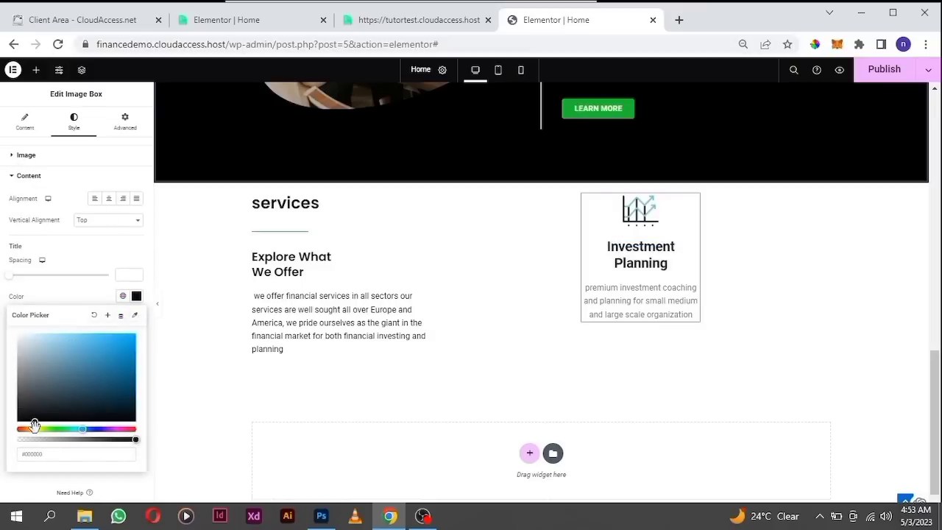
{"action": "left_click", "coordinate": [100, 252]}
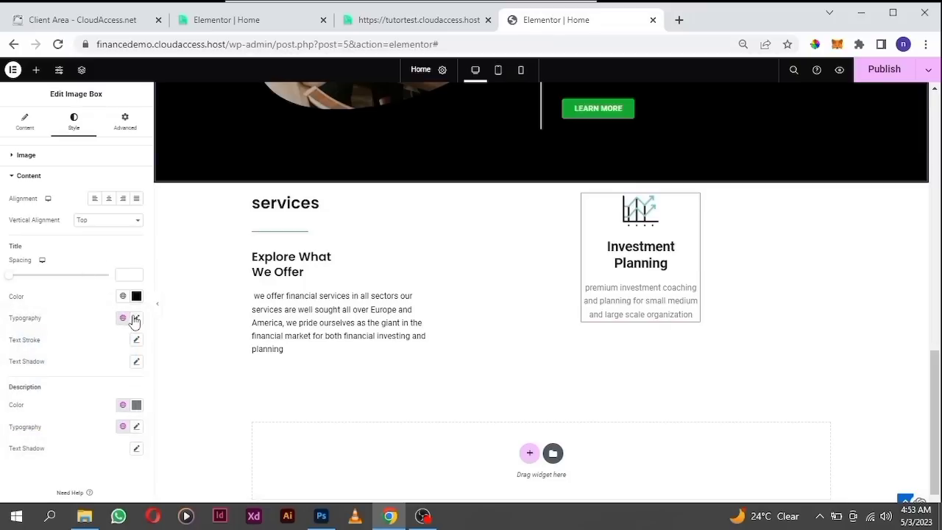
Set the Investment Planning title's typography to the Poppins font family with Bold weight.
{"action": "left_click", "coordinate": [136, 318]}
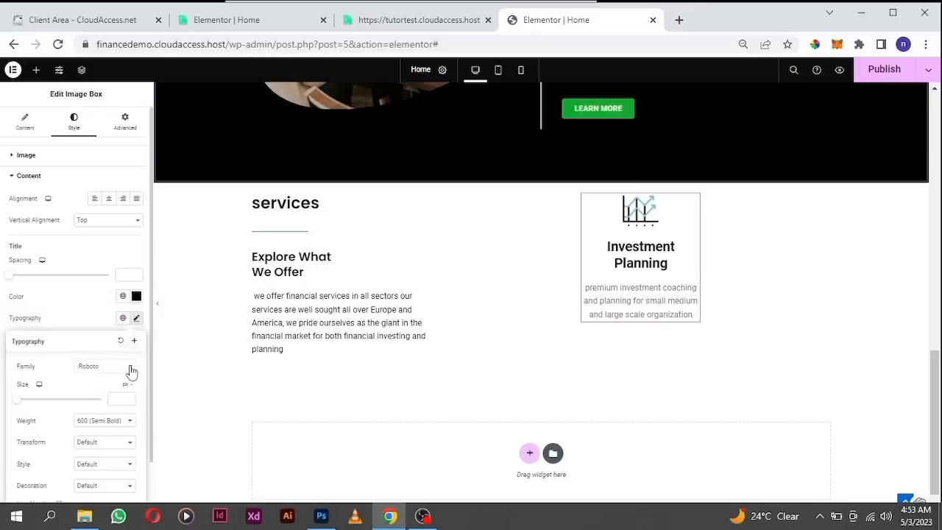
{"action": "left_click", "coordinate": [116, 370]}
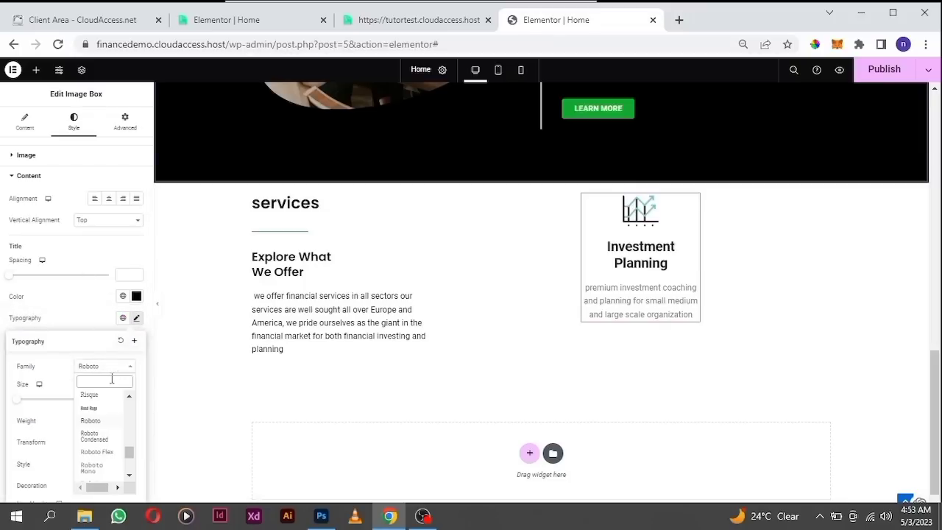
{"action": "type", "text": "popp"}
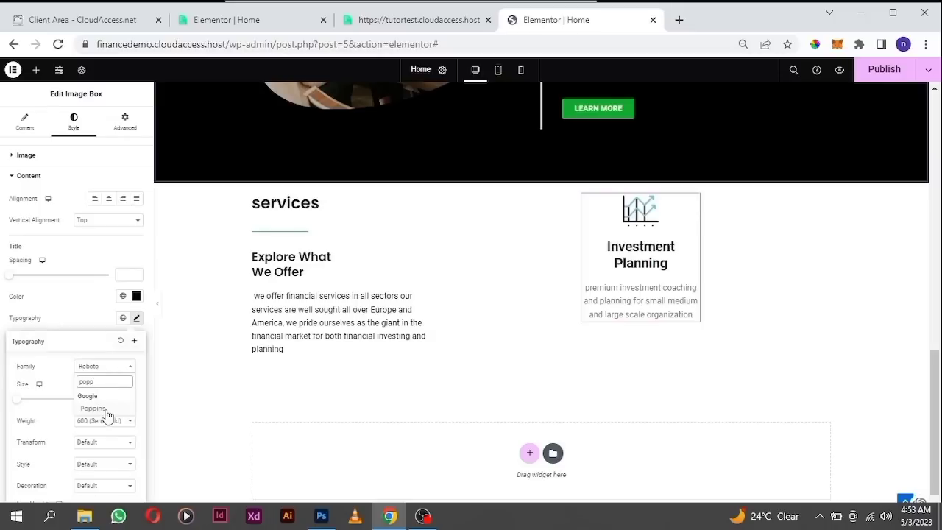
{"action": "left_click", "coordinate": [108, 412]}
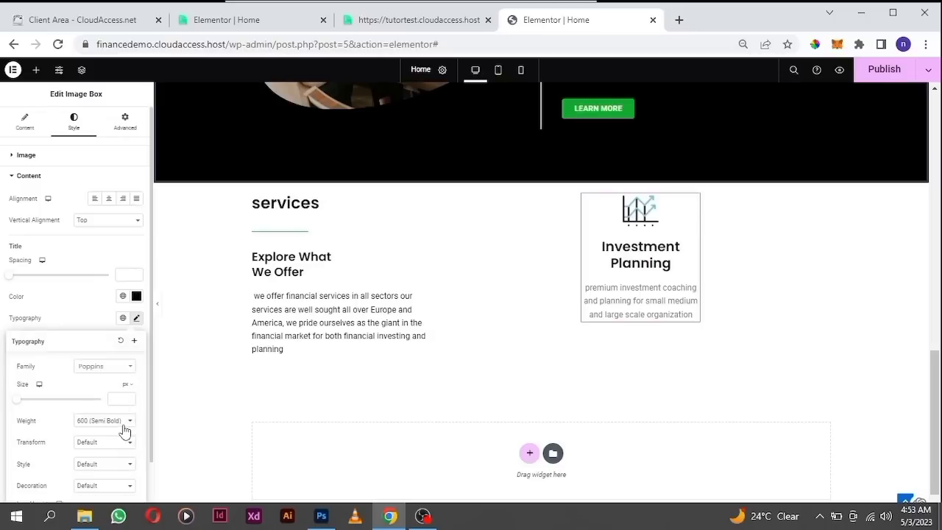
{"action": "left_click", "coordinate": [123, 423]}
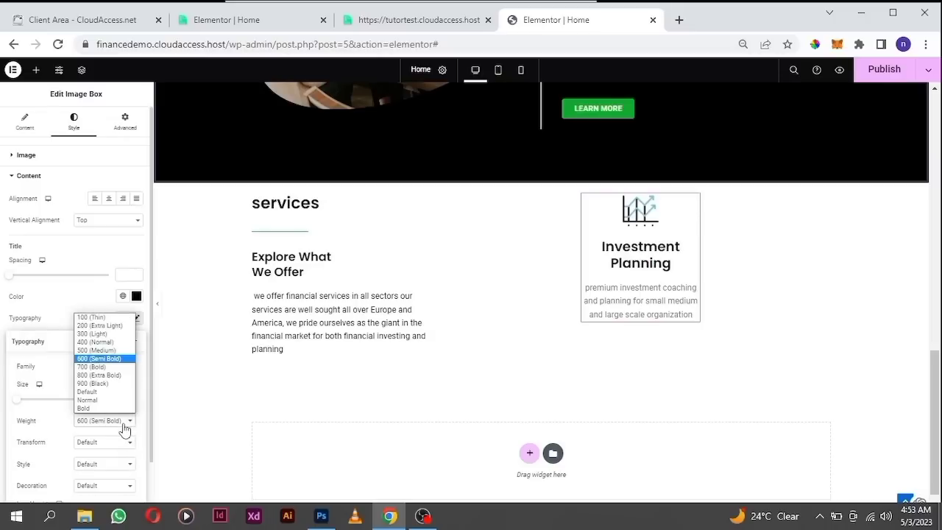
{"action": "left_click", "coordinate": [106, 409]}
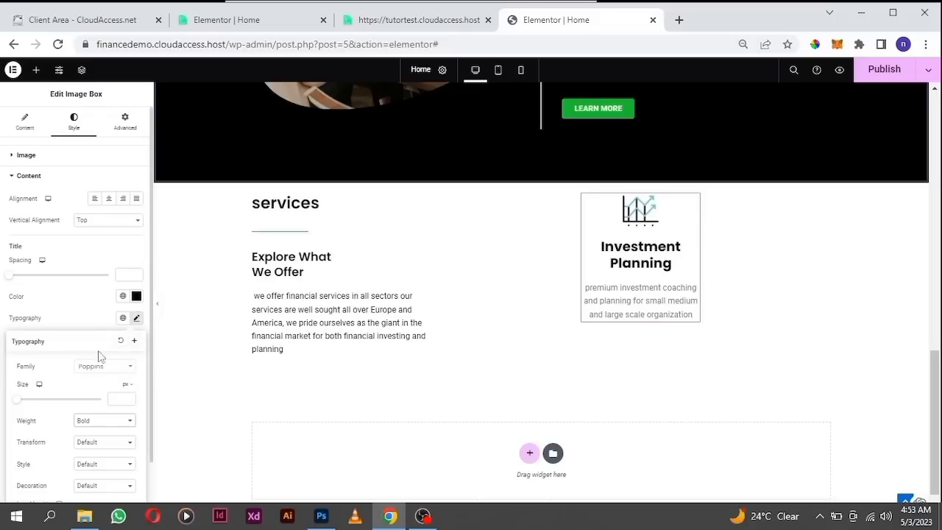
Set the title spacing of the Investment Planning image box to 14.
{"action": "left_click", "coordinate": [12, 276]}
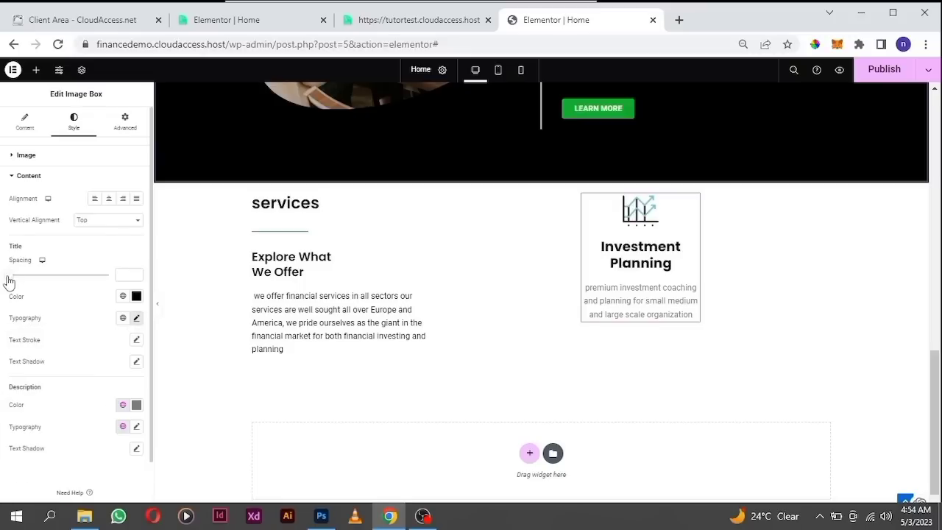
{"action": "left_click_drag", "start_coordinate": [8, 277], "coordinate": [14, 275]}
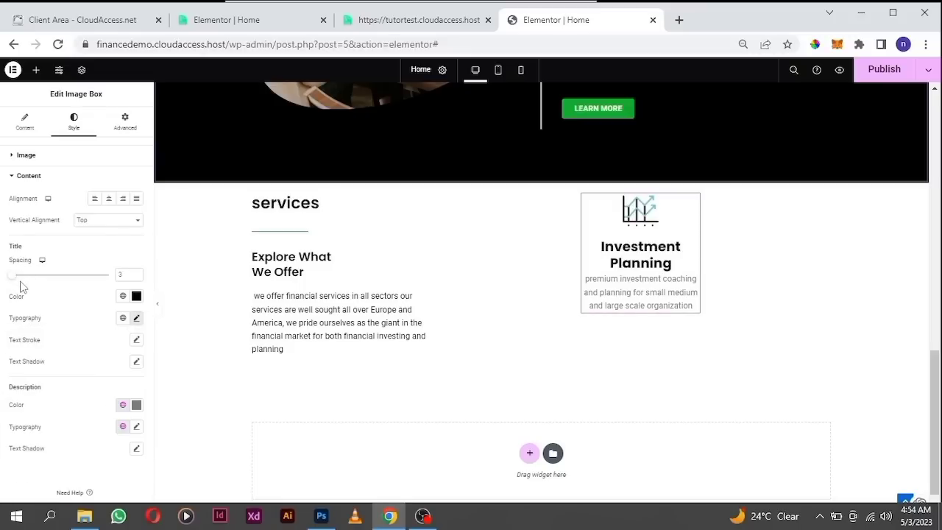
{"action": "left_click_drag", "start_coordinate": [15, 278], "coordinate": [21, 275]}
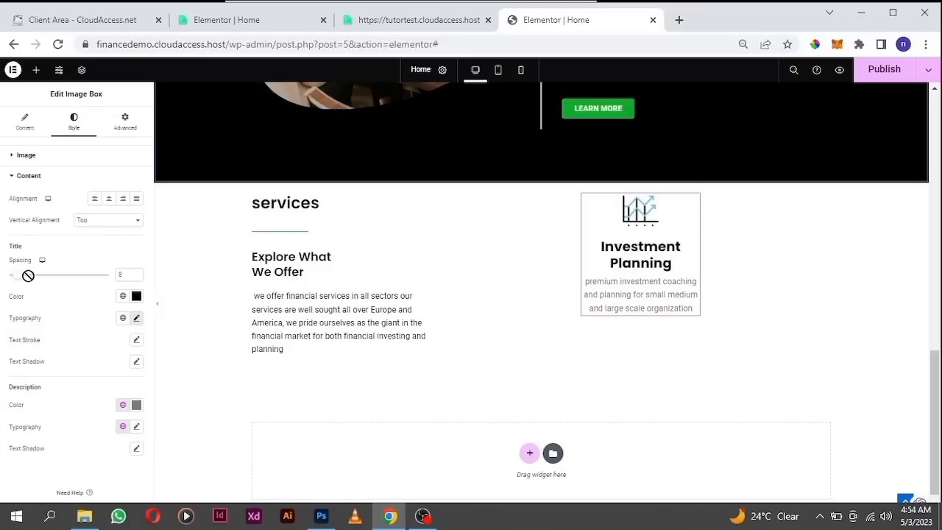
{"action": "left_click_drag", "start_coordinate": [19, 280], "coordinate": [21, 272]}
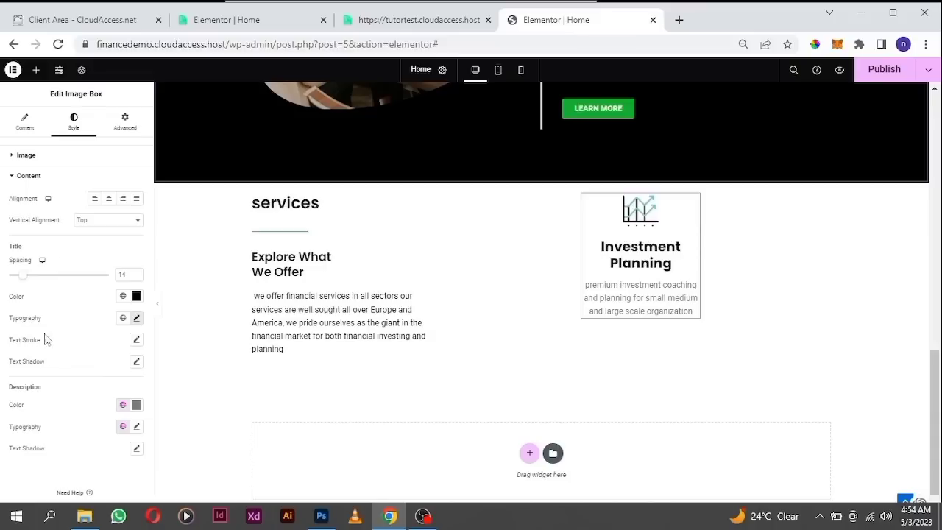
Set the description color of the Investment Planning image box to black, #000000.
{"action": "left_click", "coordinate": [137, 405]}
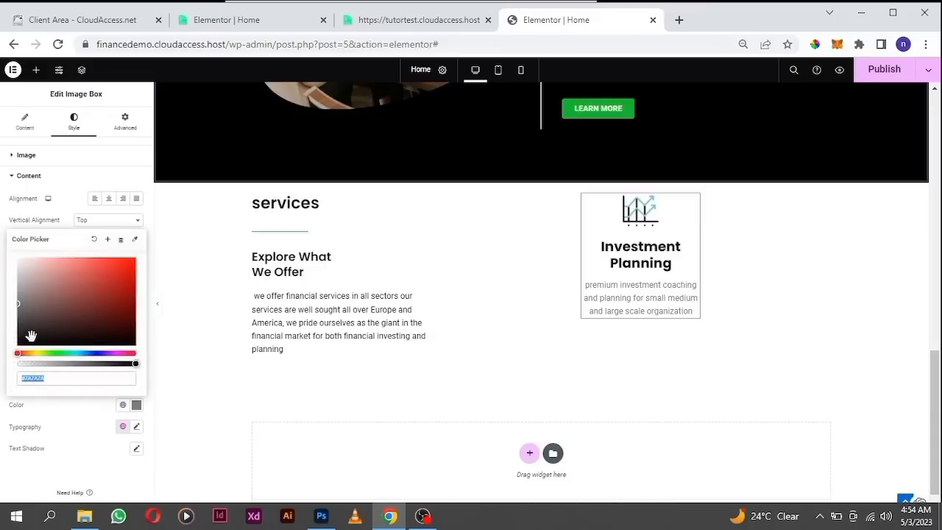
{"action": "left_click", "coordinate": [24, 343]}
{"action": "left_click_drag", "start_coordinate": [24, 343], "coordinate": [21, 349]}
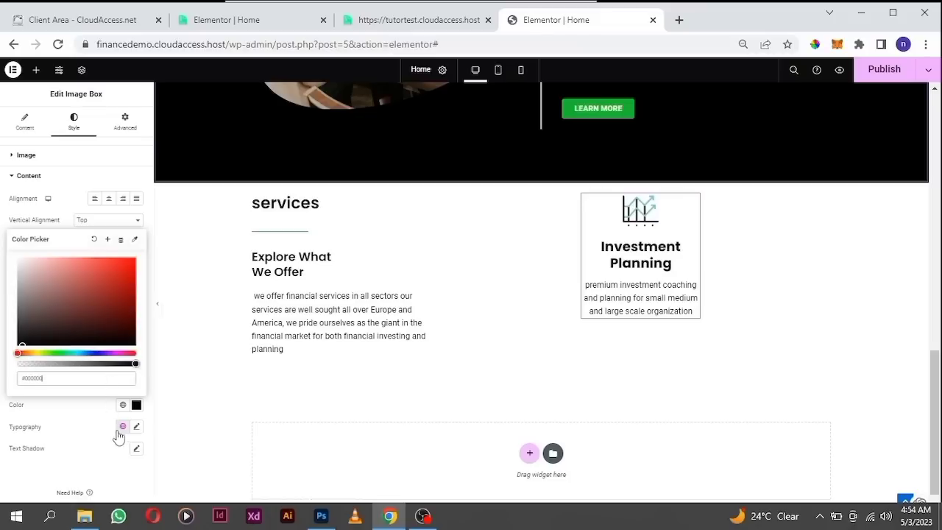
Set the font size of the Investment Planning description text to 16 px.
{"action": "left_click", "coordinate": [135, 427]}
{"action": "left_click", "coordinate": [135, 427]}
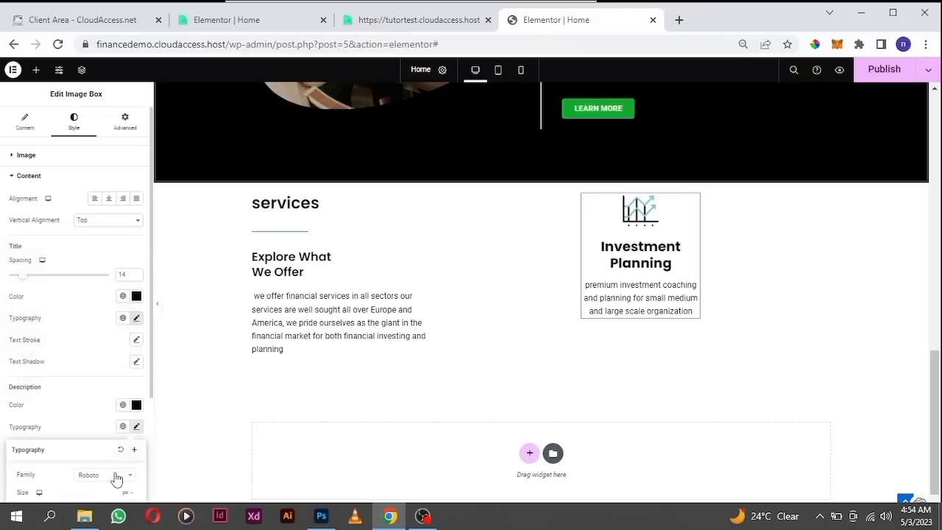
{"action": "scroll", "coordinate": [115, 479], "scroll_direction": "down", "scroll_amount": 1}
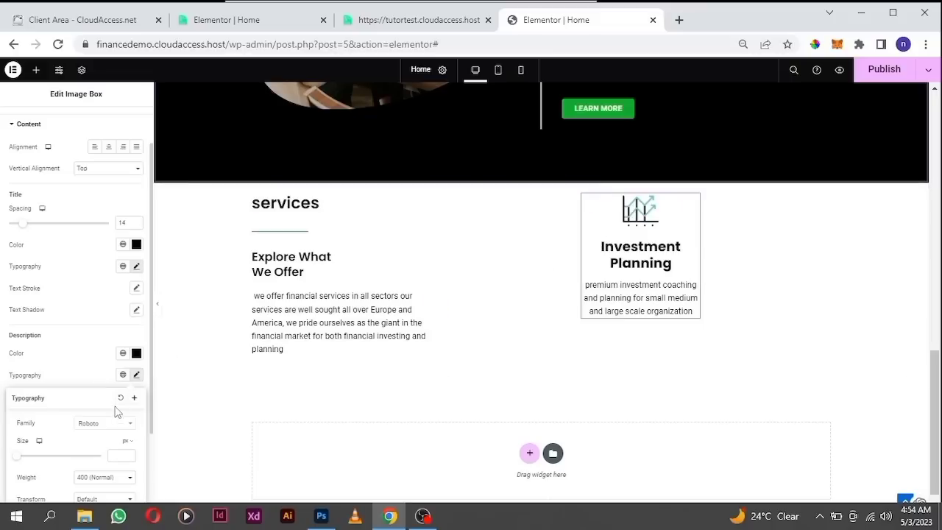
{"action": "scroll", "coordinate": [108, 431], "scroll_direction": "down", "scroll_amount": 1}
{"action": "left_click_drag", "start_coordinate": [14, 411], "coordinate": [28, 410]}
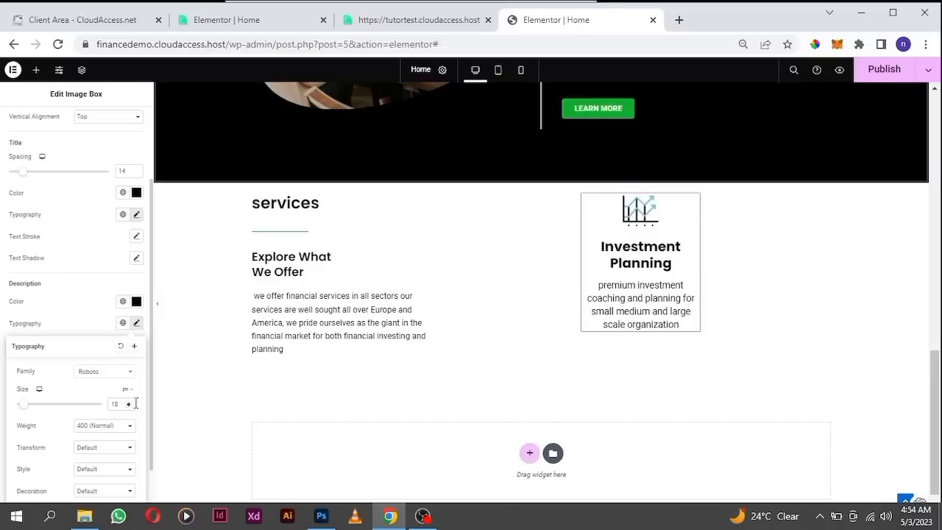
{"action": "left_click", "coordinate": [129, 407]}
{"action": "left_click", "coordinate": [129, 407]}
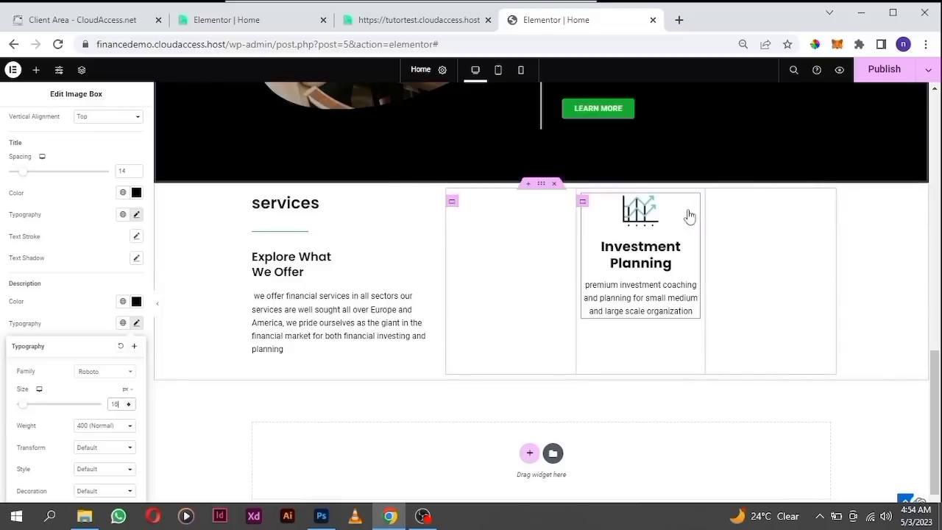
Add a box shadow with a blur of 5 to the container holding the Investment Planning image box.
{"action": "left_click", "coordinate": [582, 204]}
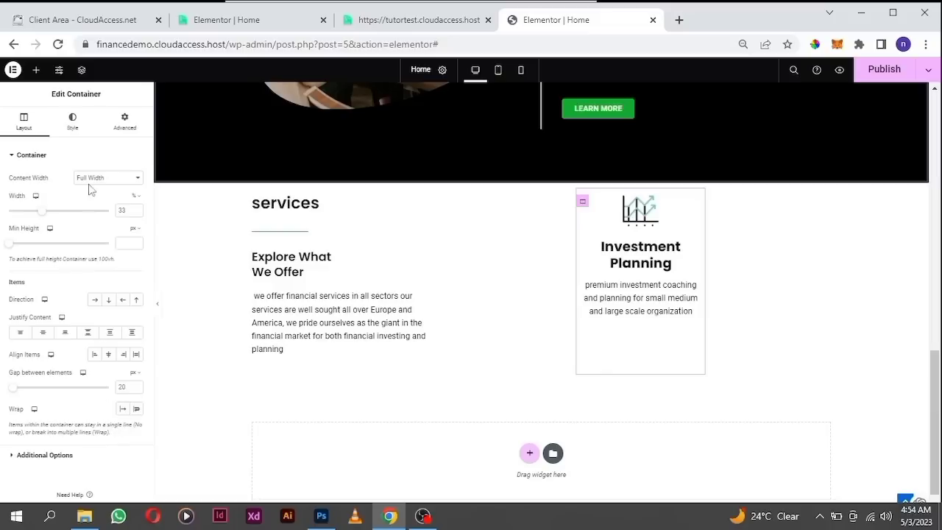
{"action": "left_click", "coordinate": [75, 126]}
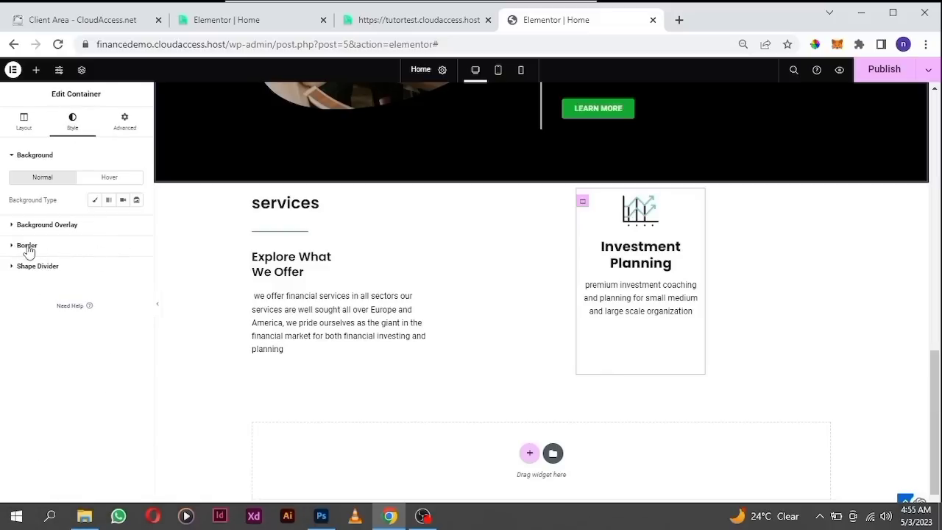
{"action": "left_click", "coordinate": [28, 245]}
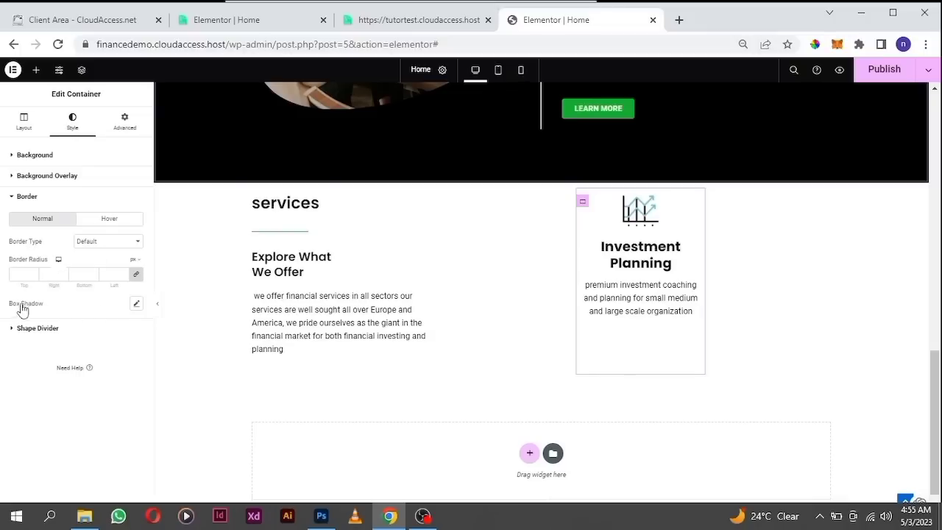
{"action": "left_click", "coordinate": [135, 305]}
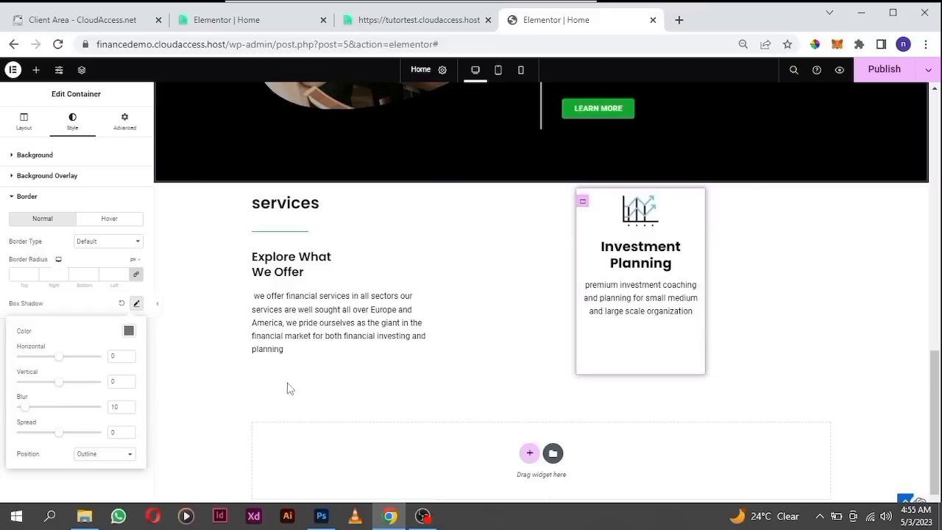
{"action": "left_click", "coordinate": [129, 407]}
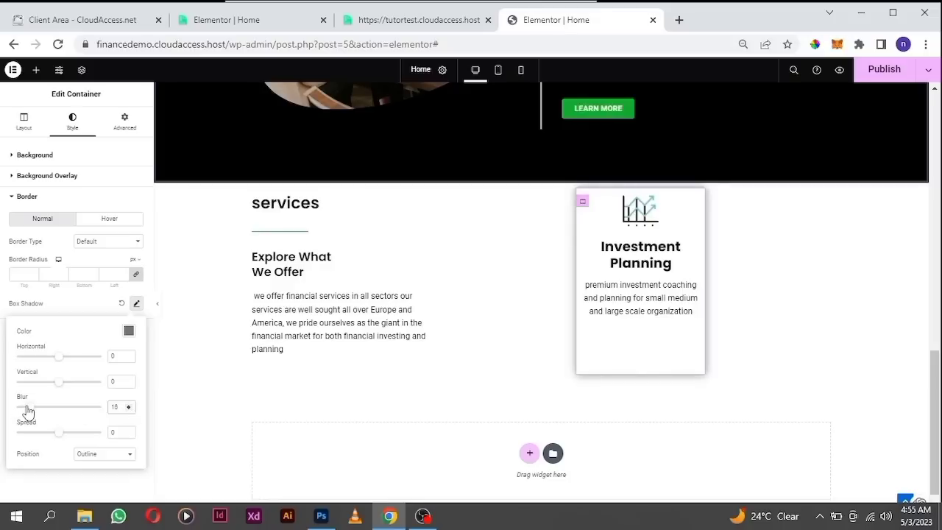
{"action": "left_click_drag", "start_coordinate": [23, 410], "coordinate": [22, 412]}
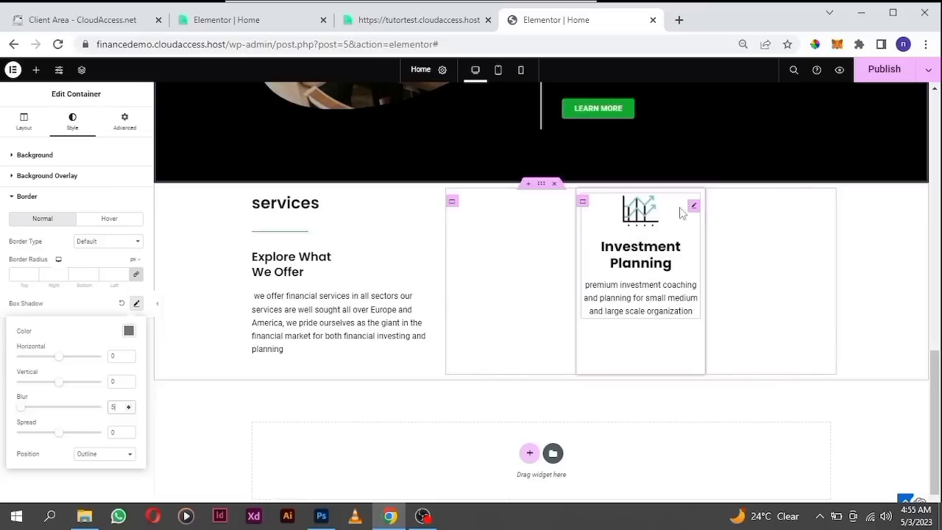
Duplicate the Investment Planning card container three times to make a two-by-two grid of service cards.
{"action": "right_click", "coordinate": [582, 204]}
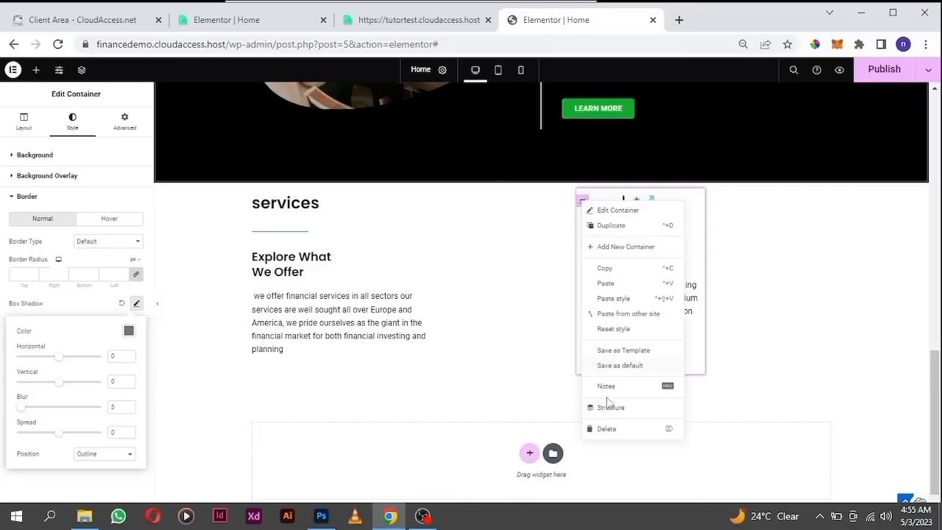
{"action": "left_click", "coordinate": [610, 225]}
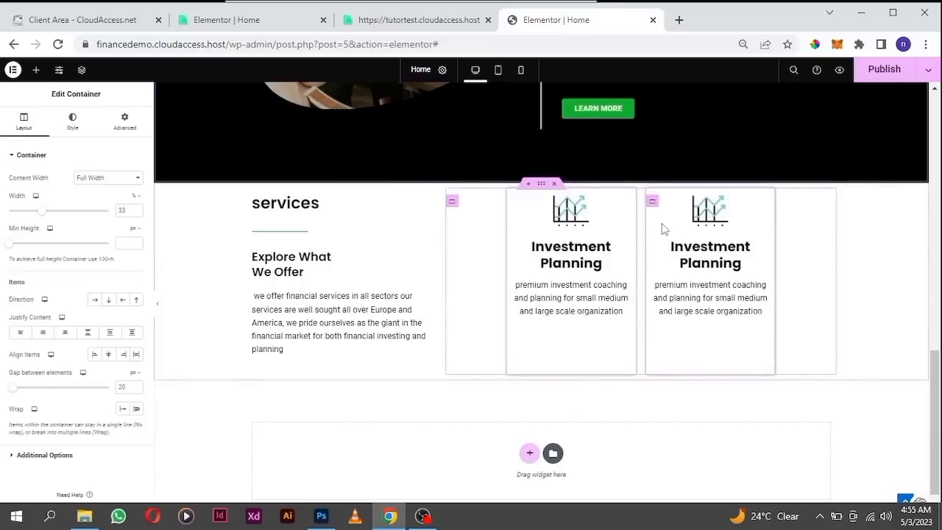
{"action": "right_click", "coordinate": [653, 204]}
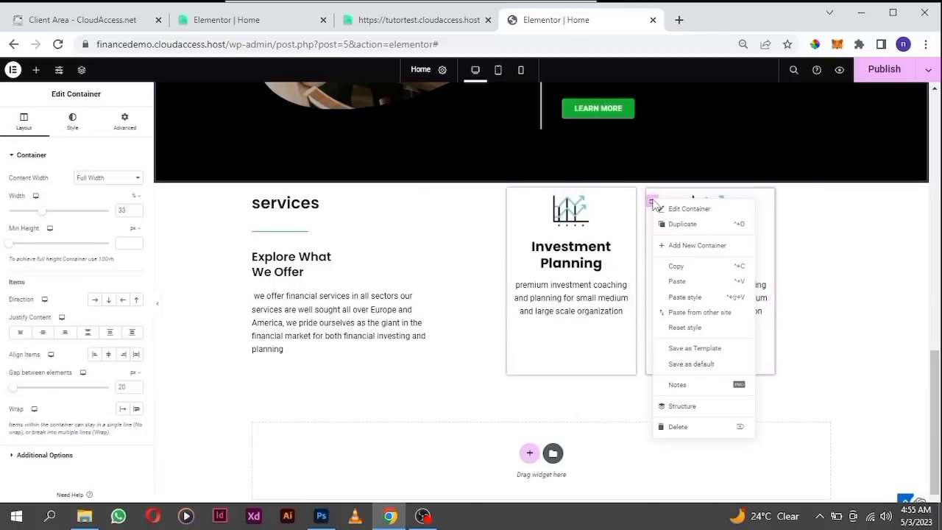
{"action": "left_click", "coordinate": [677, 226]}
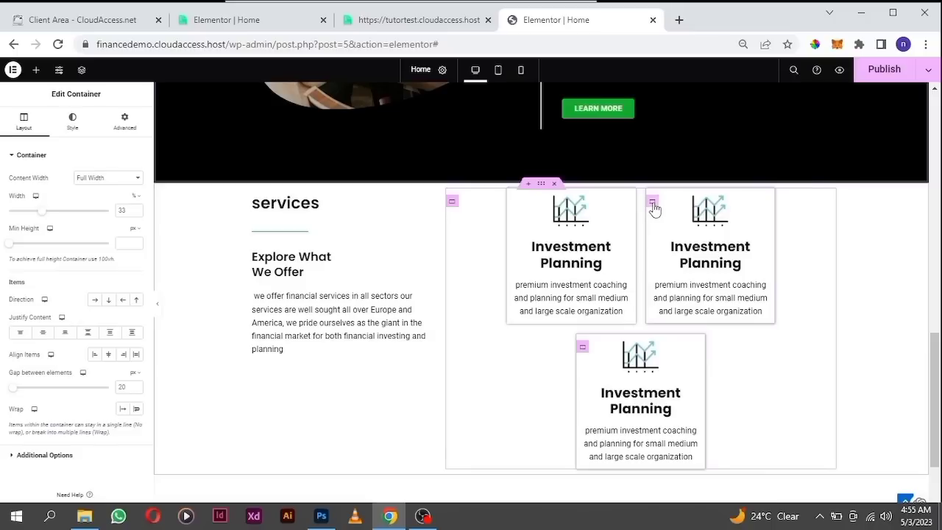
{"action": "right_click", "coordinate": [653, 203]}
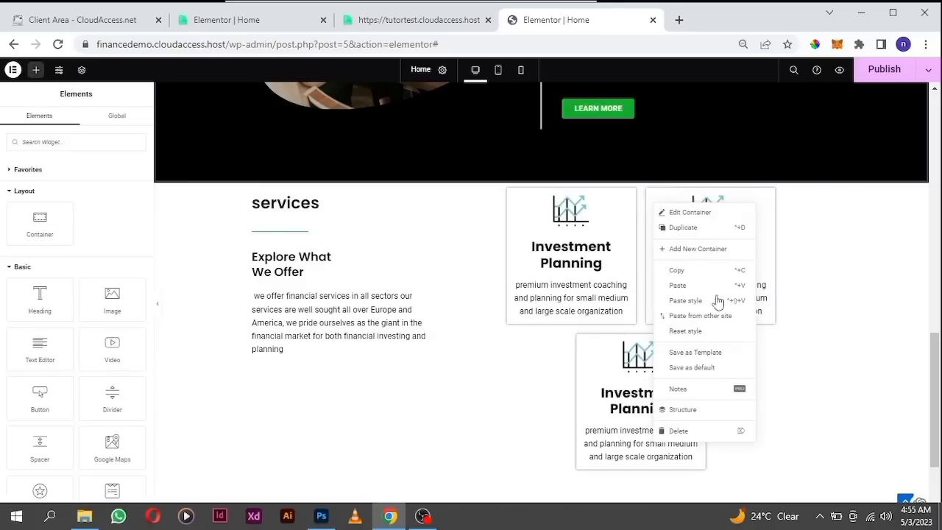
{"action": "left_click", "coordinate": [683, 227]}
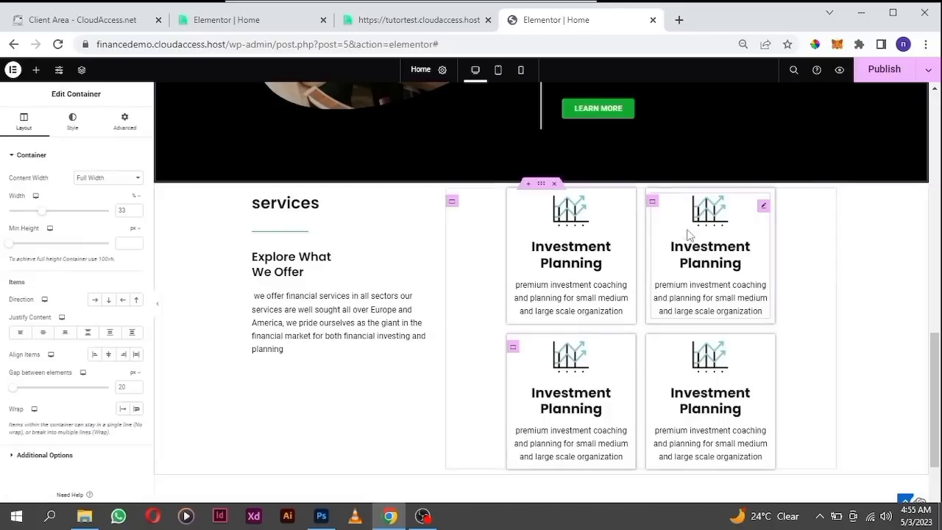
{"action": "scroll", "coordinate": [651, 332], "scroll_direction": "down", "scroll_amount": 1}
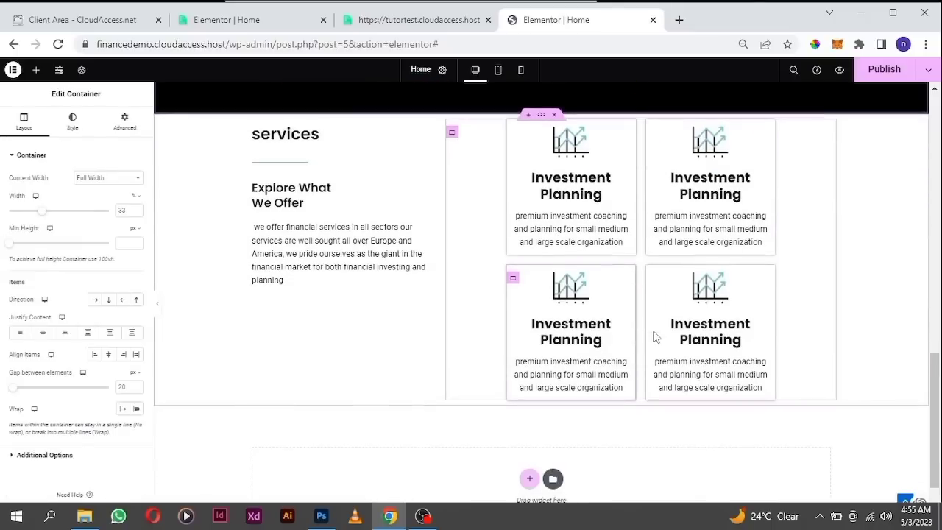
{"action": "scroll", "coordinate": [652, 332], "scroll_direction": "up", "scroll_amount": 1}
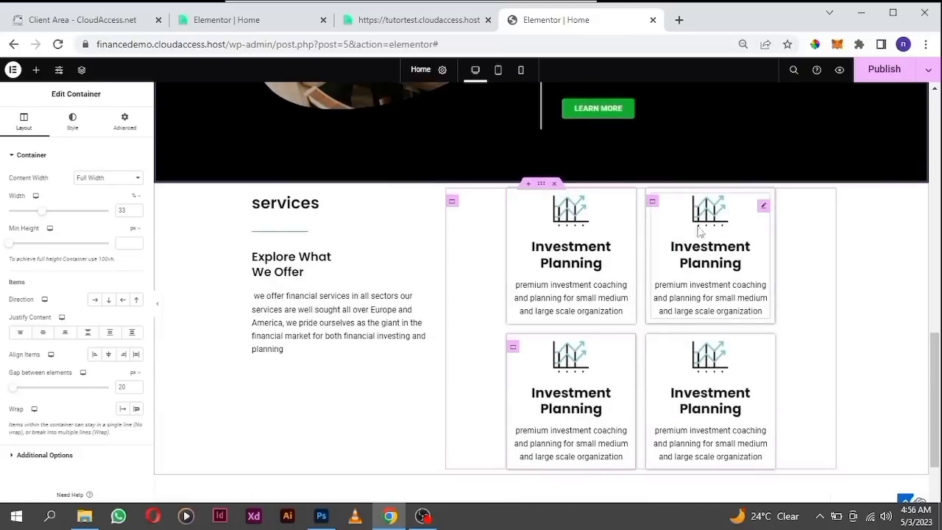
Check the wrap setting of the container around the service cards and the layout settings of the first card's container.
{"action": "left_click", "coordinate": [452, 203]}
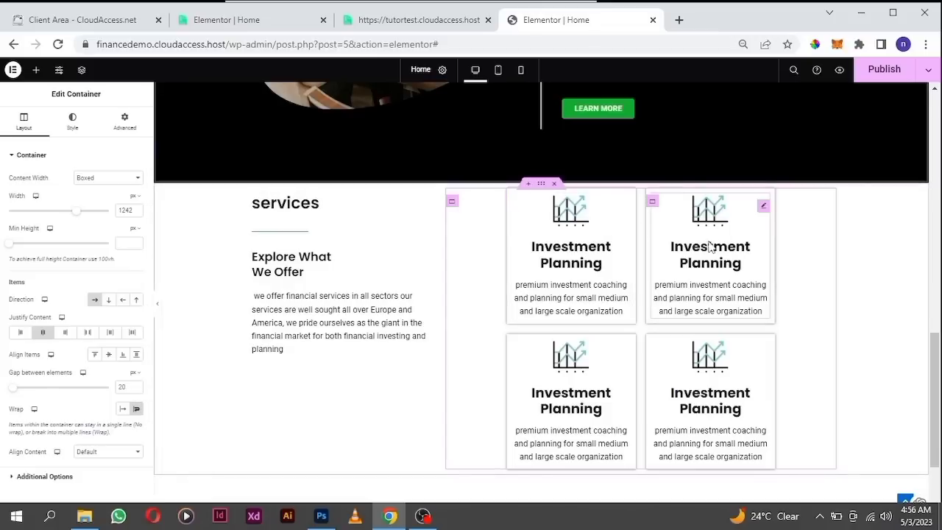
{"action": "left_click", "coordinate": [137, 410]}
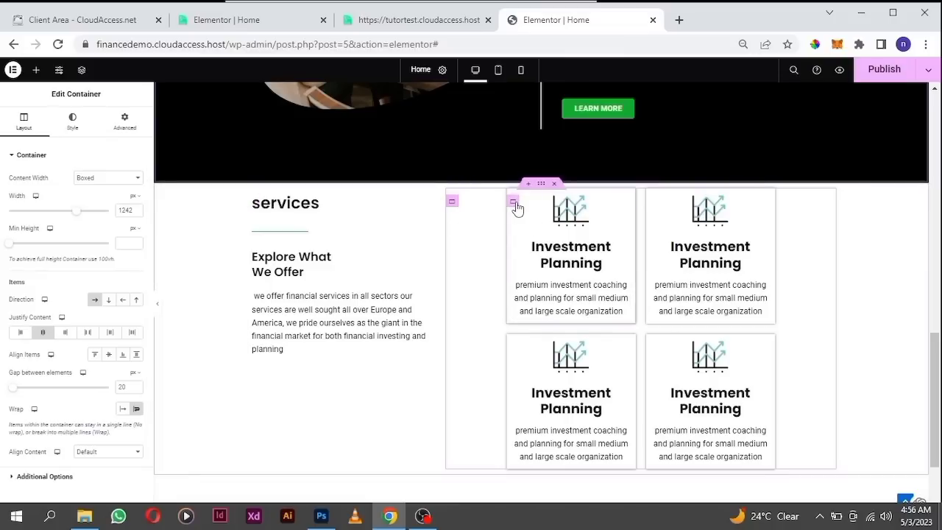
{"action": "left_click", "coordinate": [515, 204]}
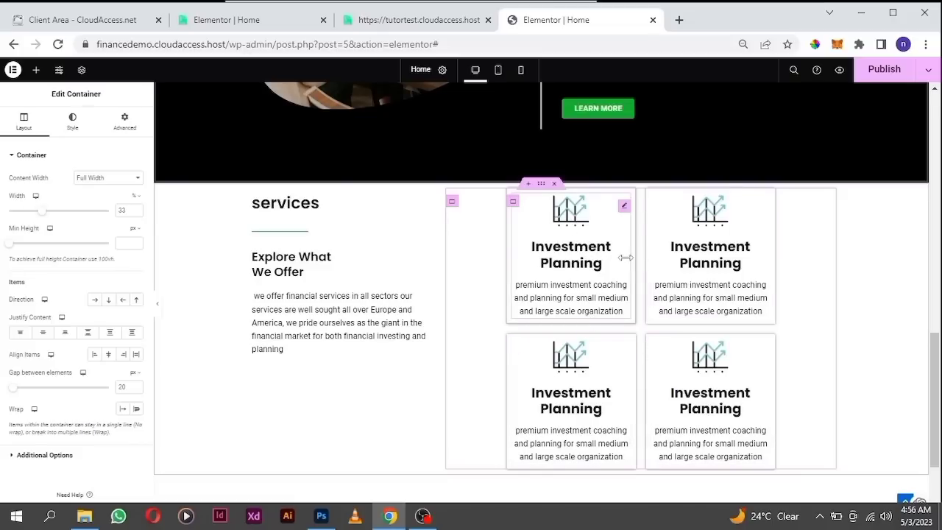
{"action": "scroll", "coordinate": [672, 285], "scroll_direction": "down", "scroll_amount": 1}
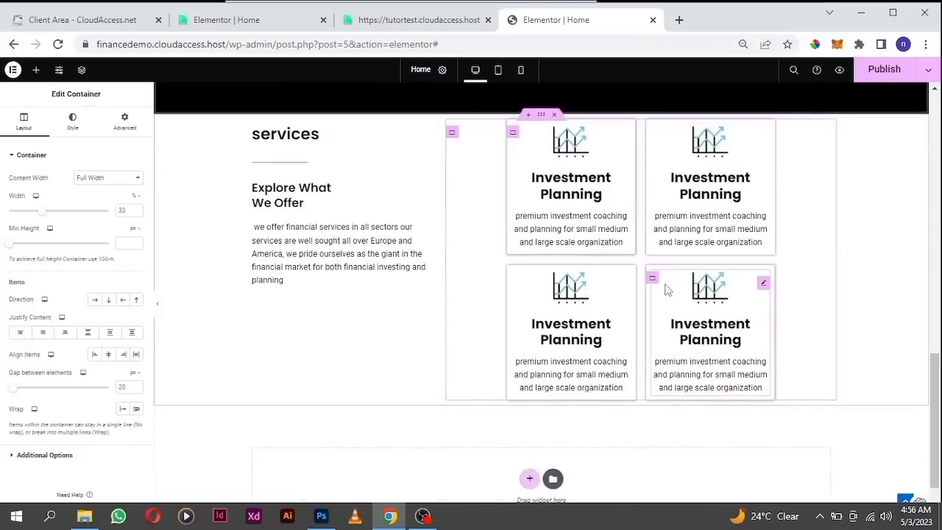
{"action": "scroll", "coordinate": [665, 293], "scroll_direction": "up", "scroll_amount": 1}
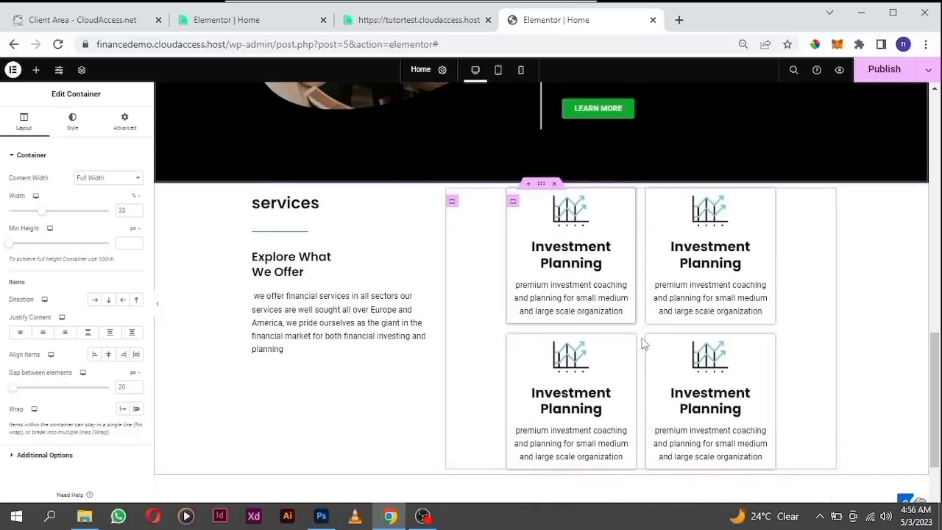
Unlink the padding values of the outer Services section container and set its top and bottom padding to 50 px.
{"action": "left_click", "coordinate": [540, 185]}
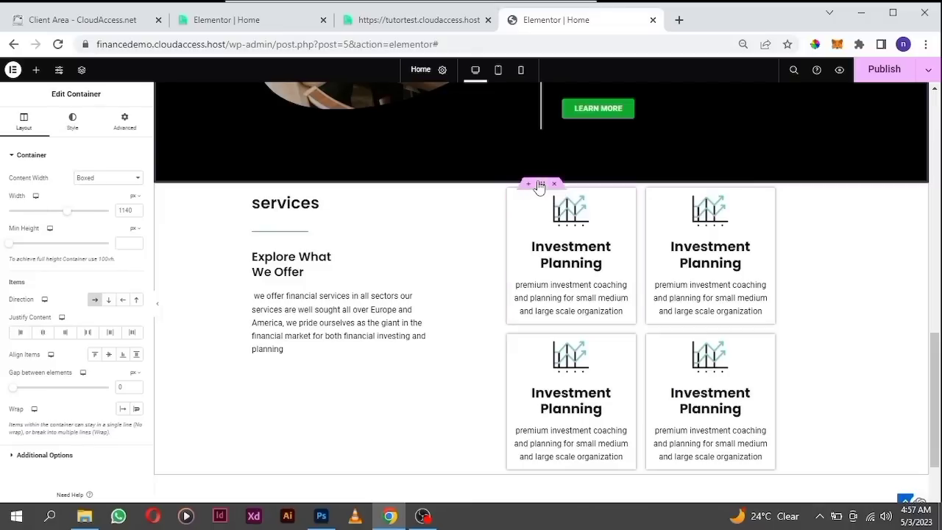
{"action": "left_click", "coordinate": [127, 136]}
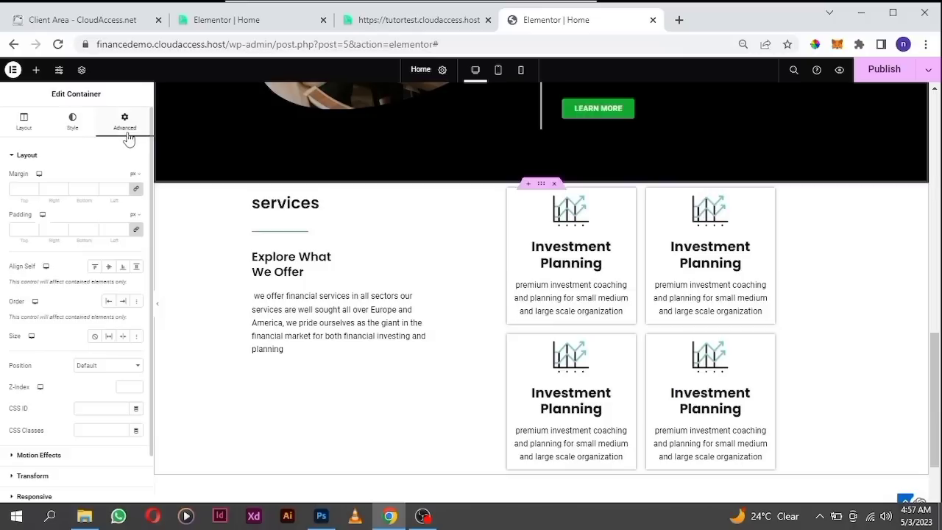
{"action": "left_click", "coordinate": [136, 230]}
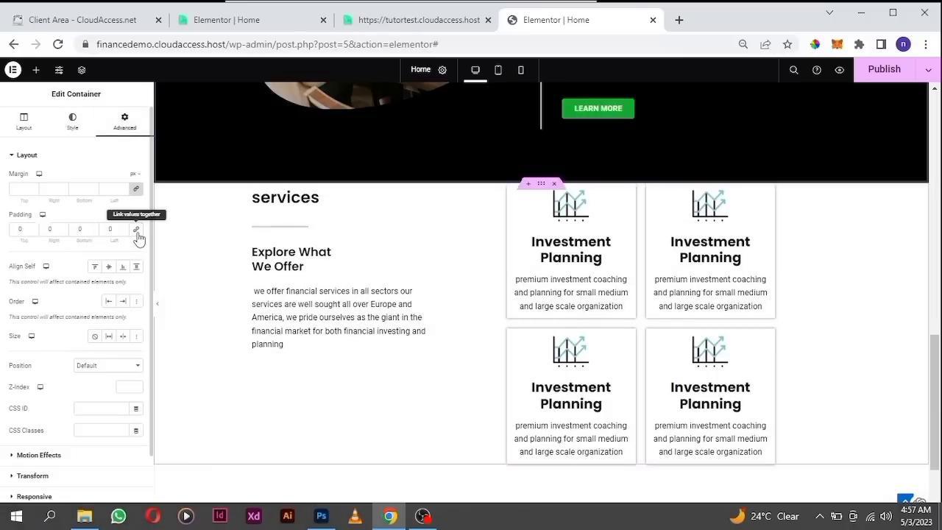
{"action": "left_click", "coordinate": [12, 231]}
{"action": "type", "text": "1"}
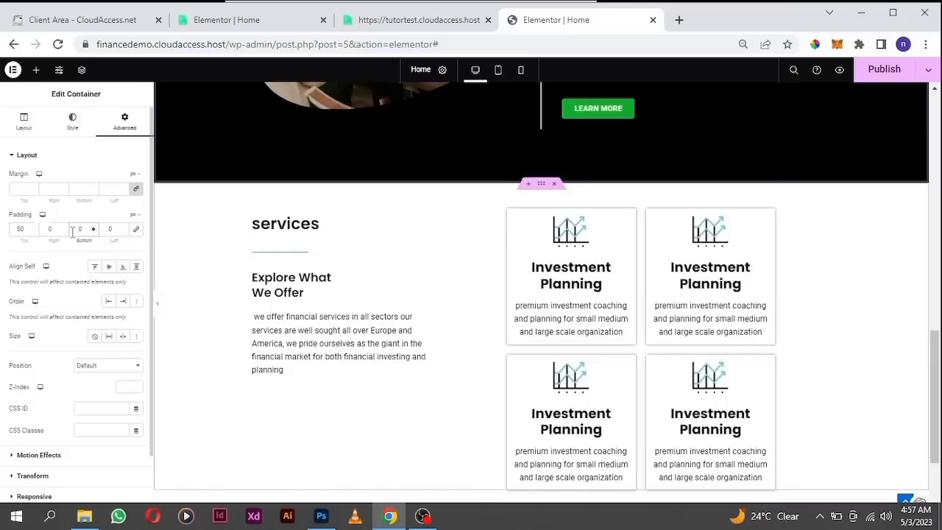
{"action": "type", "text": "5"}
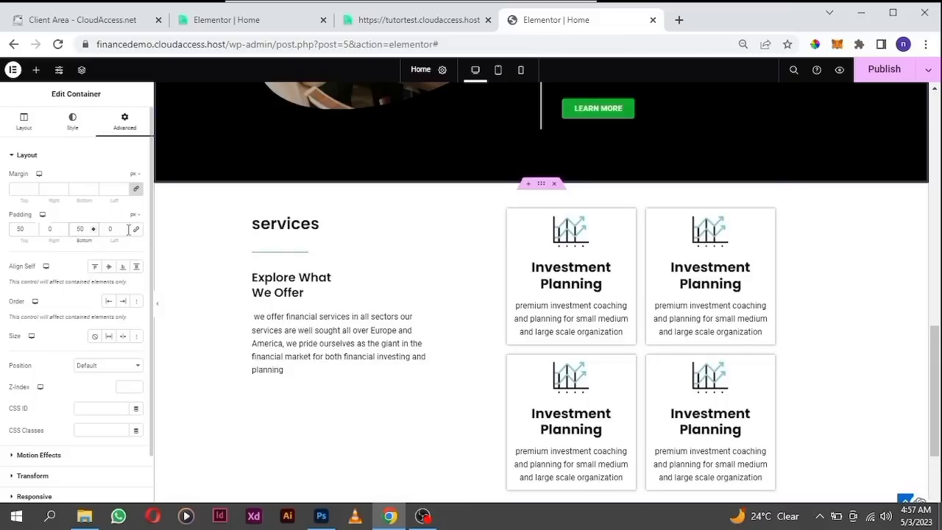
Set the bottom padding of the Services section container to 70 px.
{"action": "scroll", "coordinate": [439, 261], "scroll_direction": "down", "scroll_amount": 2}
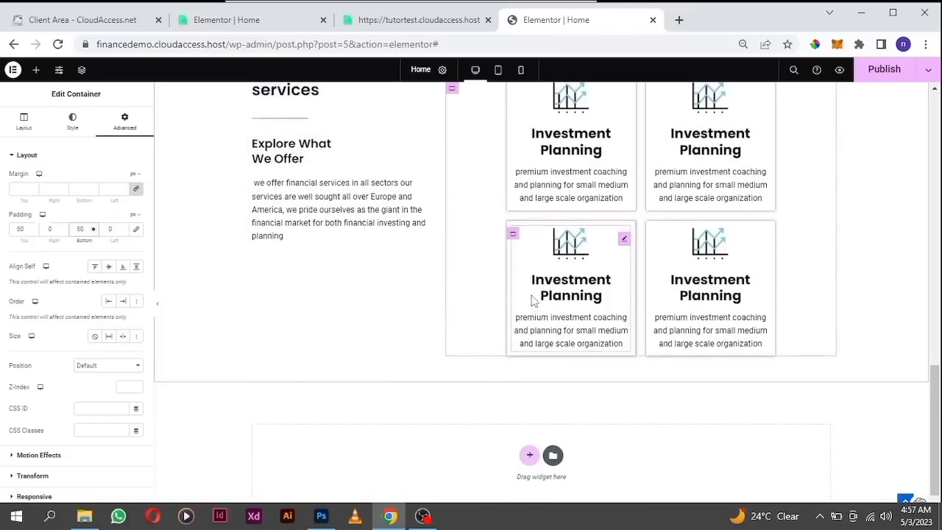
{"action": "scroll", "coordinate": [533, 300], "scroll_direction": "up", "scroll_amount": 1}
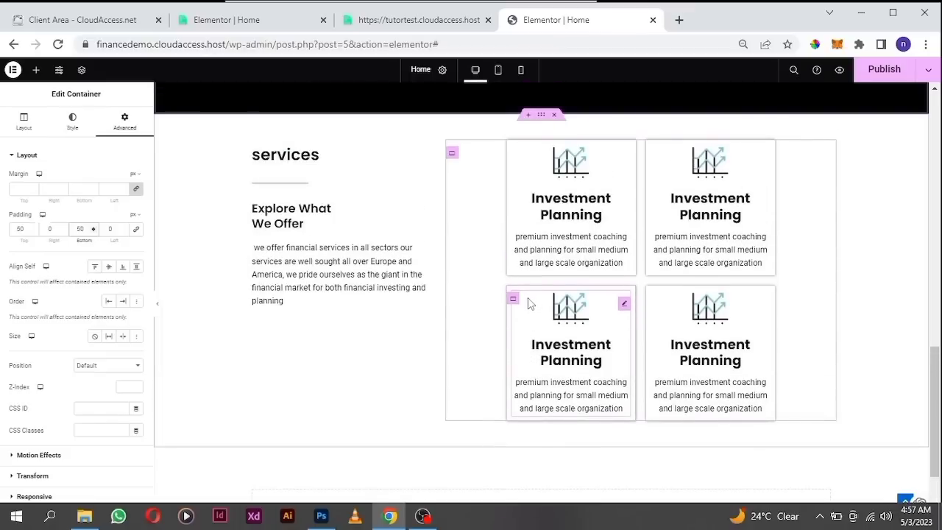
{"action": "key", "text": "BackSpace"}
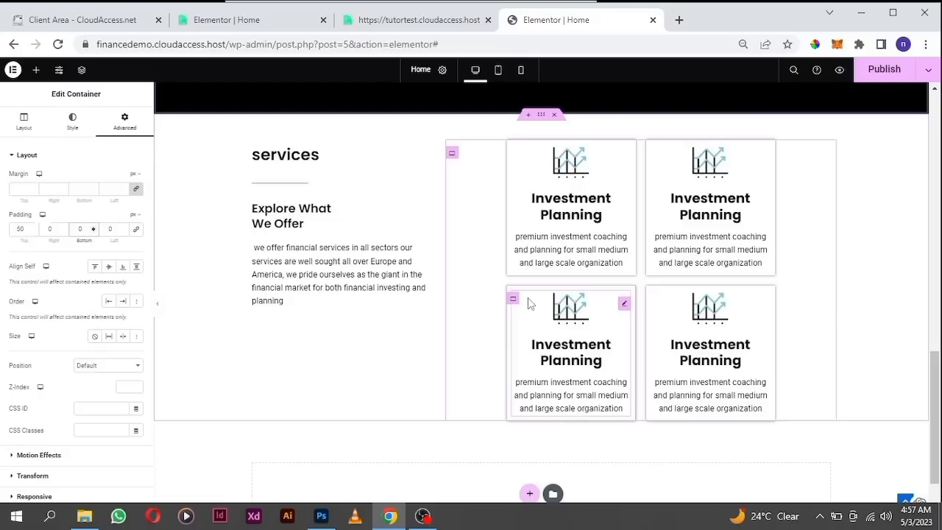
{"action": "type", "text": "70"}
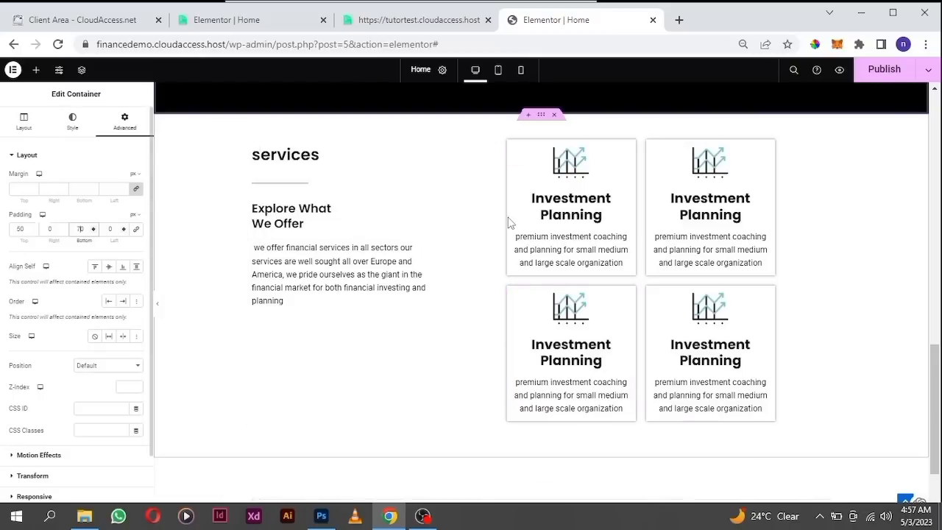
Replace the top padding value of the Services section container.
{"action": "left_click", "coordinate": [20, 229]}
{"action": "key", "text": "BackSpace"}
{"action": "key", "text": "BackSpace"}
{"action": "type", "text": "15"}
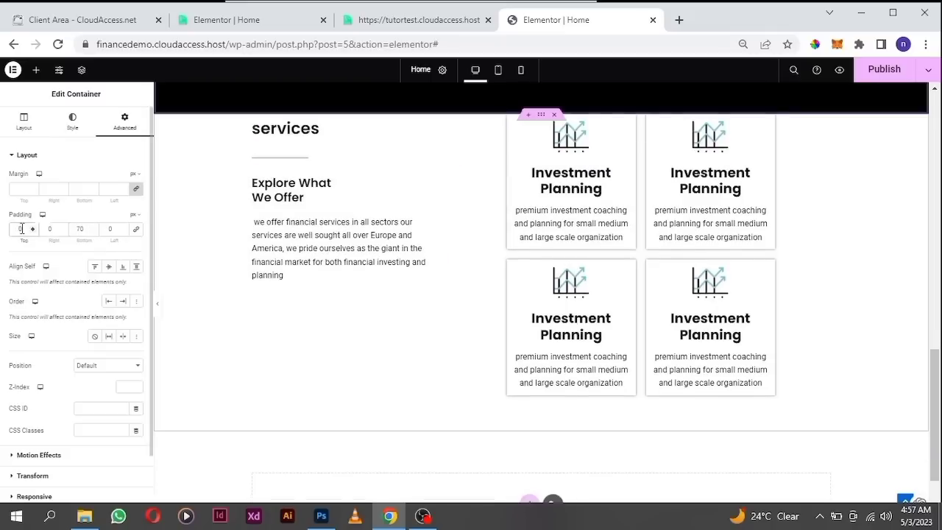
Set the top padding of the services section's container to 100 px.
{"action": "type", "text": "70"}
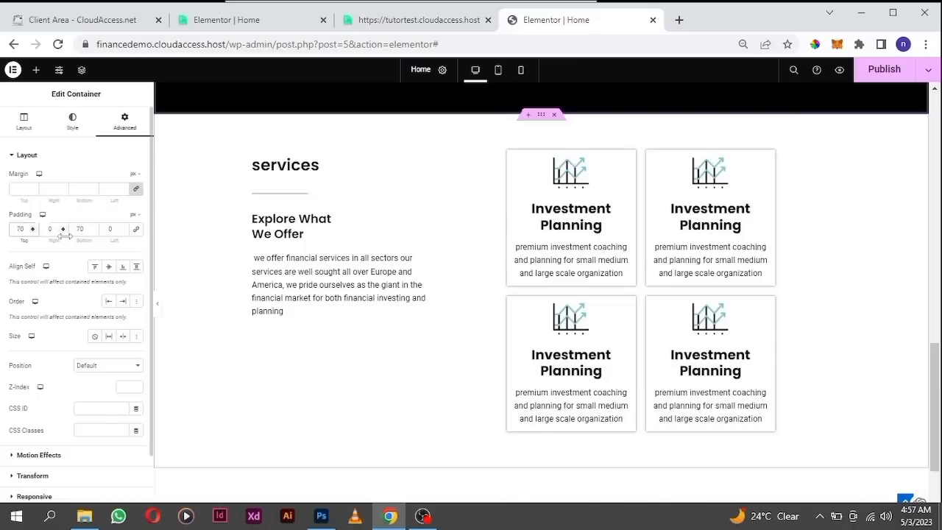
{"action": "key", "text": "BackSpace"}
{"action": "key", "text": "BackSpace"}
{"action": "type", "text": "80"}
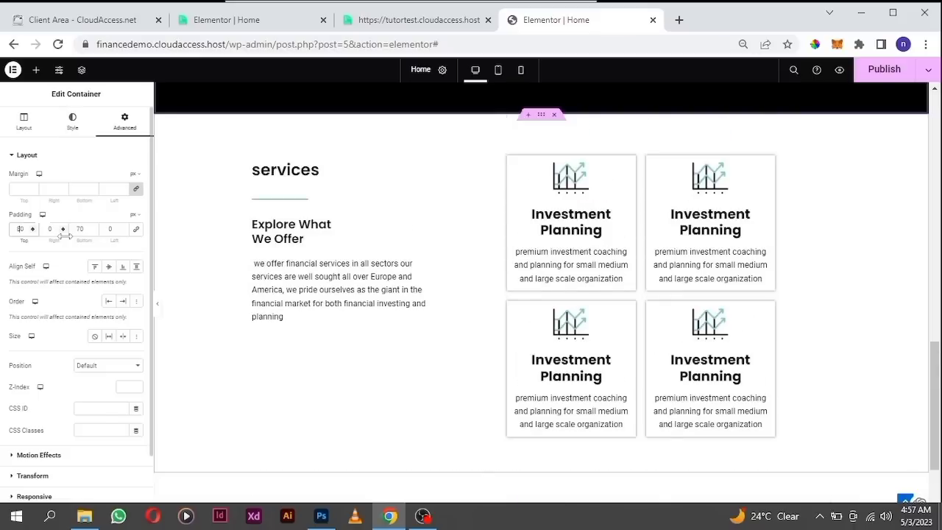
{"action": "key", "text": "BackSpace"}
{"action": "key", "text": "BackSpace"}
{"action": "type", "text": "10"}
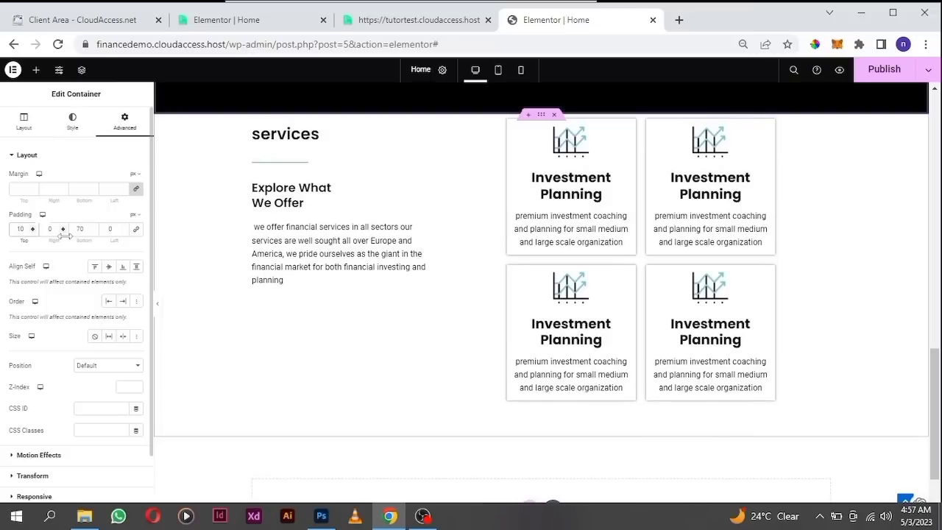
{"action": "type", "text": "0"}
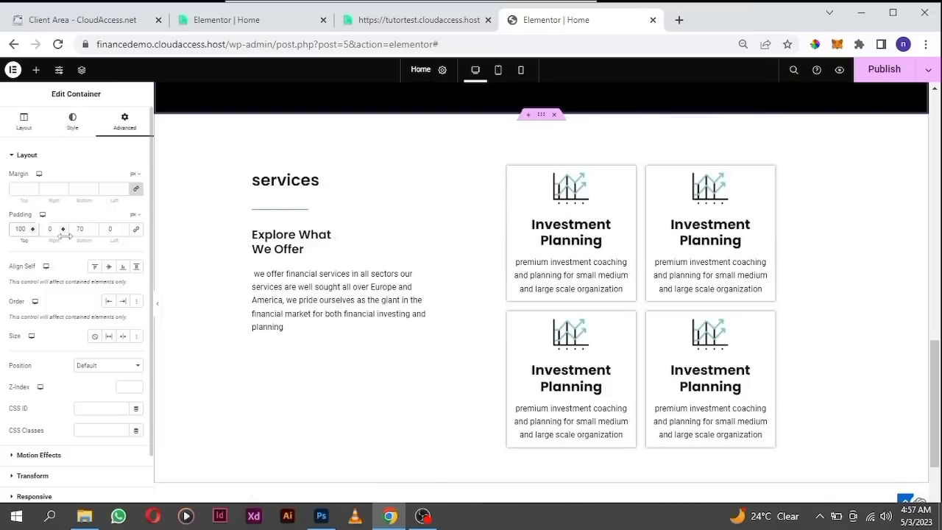
{"action": "scroll", "coordinate": [567, 353], "scroll_direction": "down", "scroll_amount": 1}
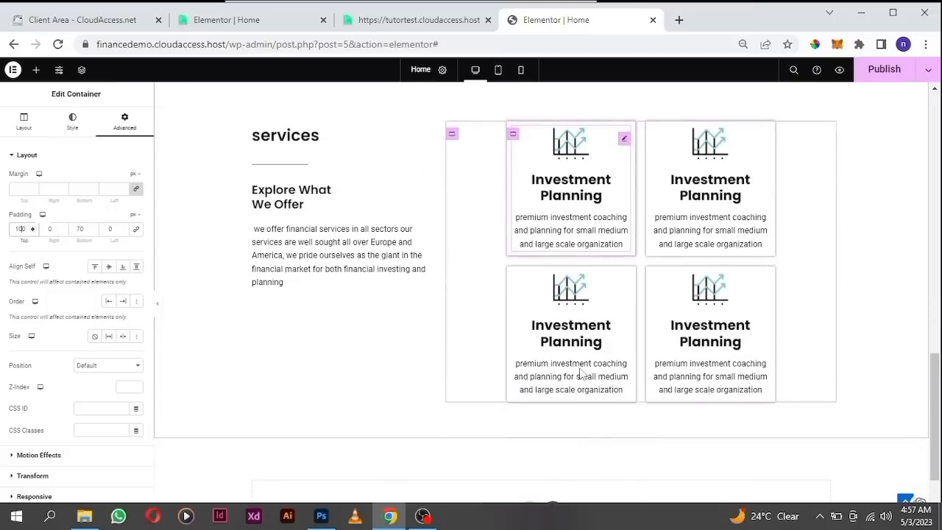
{"action": "scroll", "coordinate": [604, 363], "scroll_direction": "up", "scroll_amount": 1}
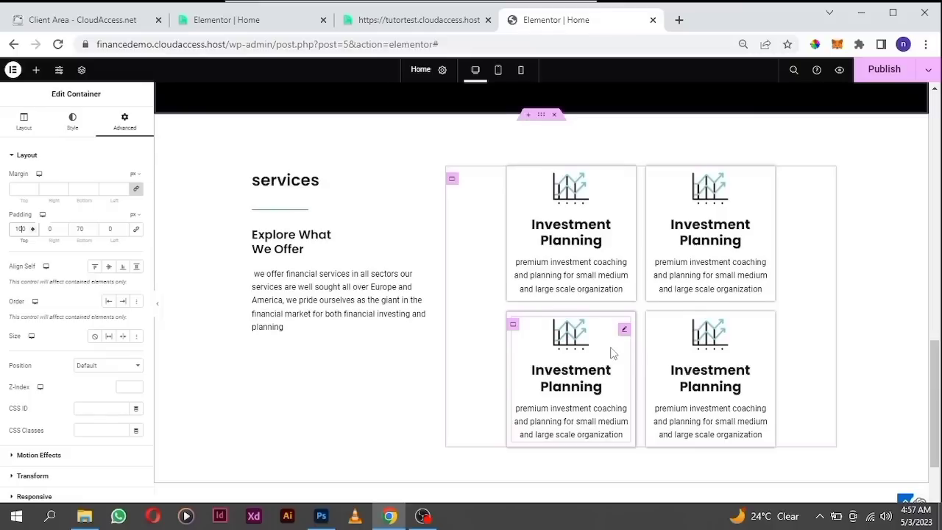
{"action": "scroll", "coordinate": [611, 354], "scroll_direction": "up", "scroll_amount": 2}
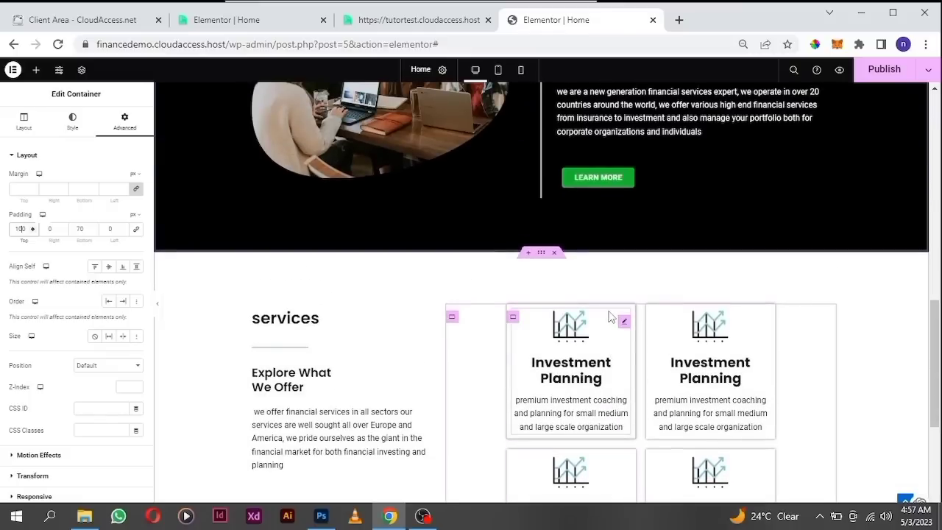
{"action": "scroll", "coordinate": [610, 316], "scroll_direction": "up", "scroll_amount": 1}
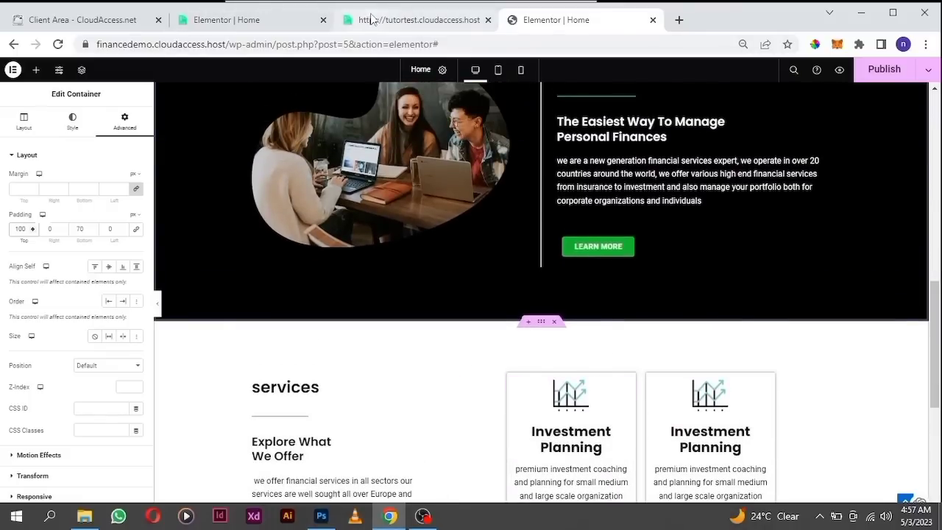
Examine the Services section on the tutortest reference page and in its editor, and return to the finance demo's page editor.
{"action": "left_click", "coordinate": [372, 20]}
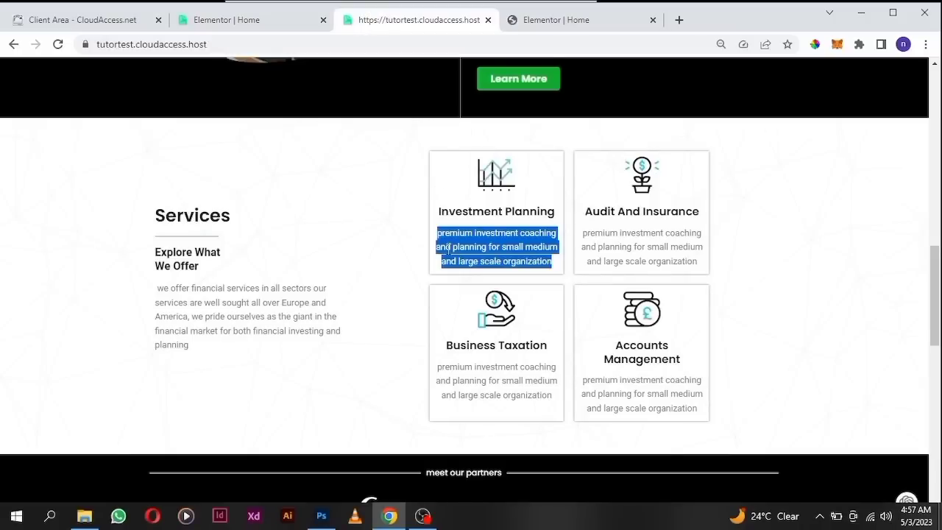
{"action": "left_click", "coordinate": [416, 219]}
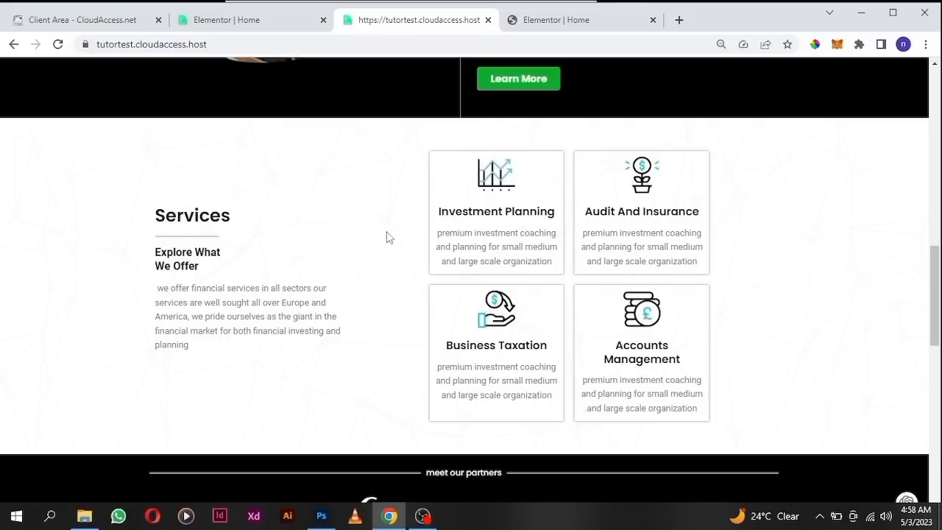
{"action": "scroll", "coordinate": [318, 262], "scroll_direction": "down", "scroll_amount": 1}
{"action": "scroll", "coordinate": [324, 250], "scroll_direction": "up", "scroll_amount": 1}
{"action": "left_click", "coordinate": [245, 22]}
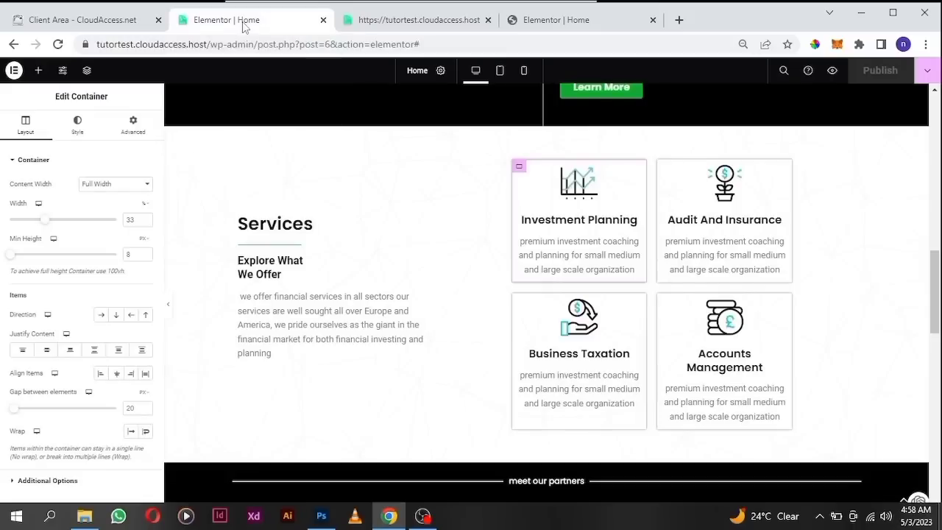
{"action": "left_click", "coordinate": [533, 31]}
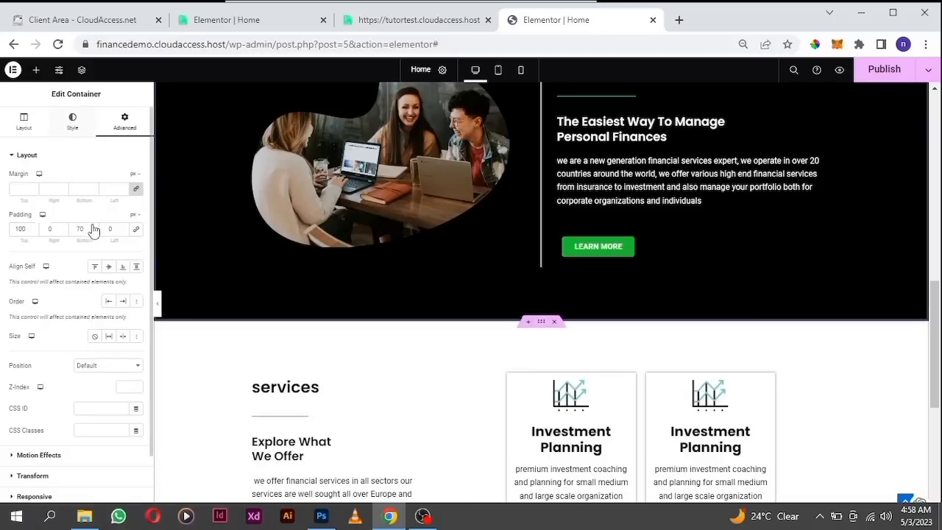
Give the services container a classic background with the white color #FFFFFF.
{"action": "left_click", "coordinate": [72, 121]}
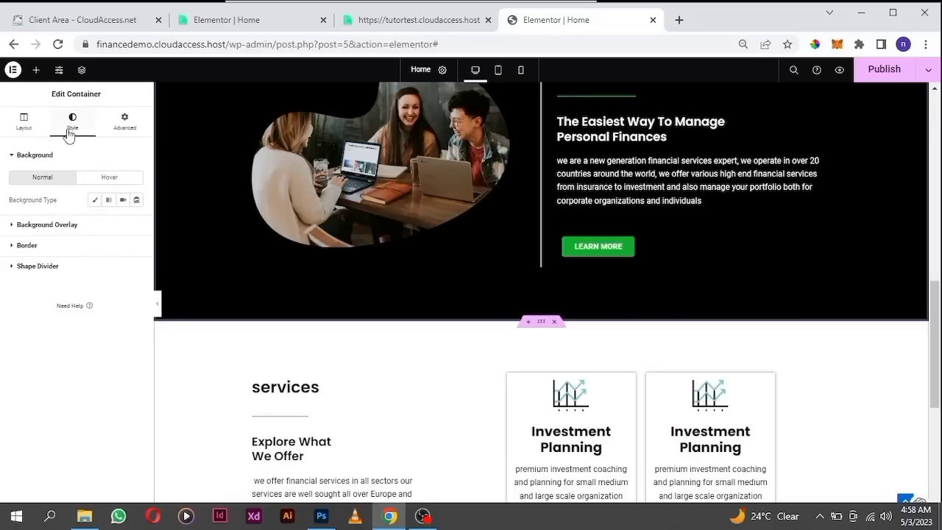
{"action": "left_click", "coordinate": [94, 204]}
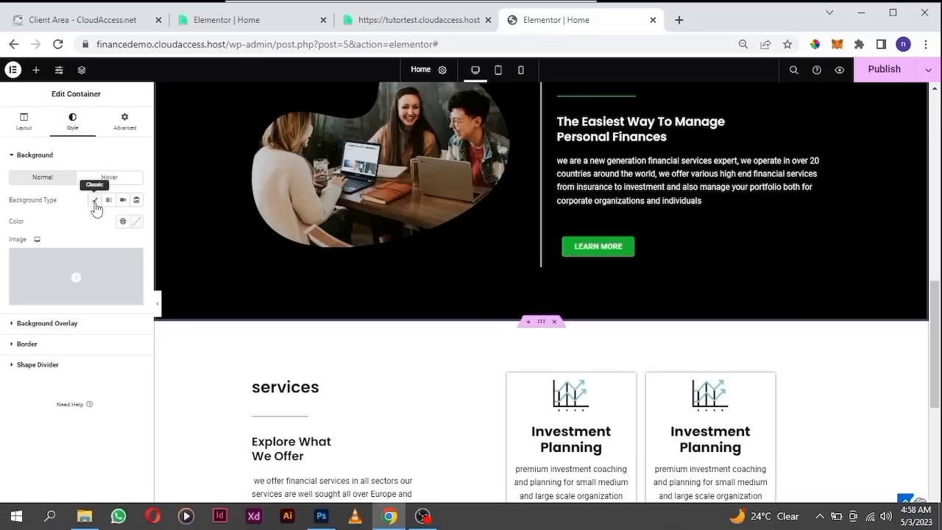
{"action": "left_click", "coordinate": [137, 223]}
{"action": "mouse_move", "coordinate": [90, 281]}
{"action": "left_mouse_down"}
{"action": "mouse_move", "coordinate": [33, 280]}
{"action": "mouse_move", "coordinate": [8, 256]}
{"action": "left_mouse_up"}
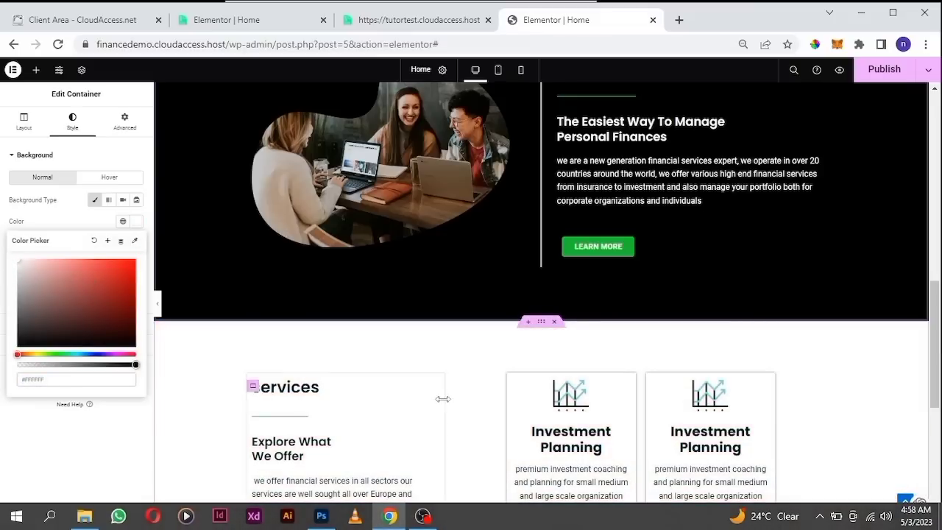
{"action": "scroll", "coordinate": [482, 398], "scroll_direction": "down", "scroll_amount": 1}
{"action": "scroll", "coordinate": [519, 361], "scroll_direction": "down", "scroll_amount": 1}
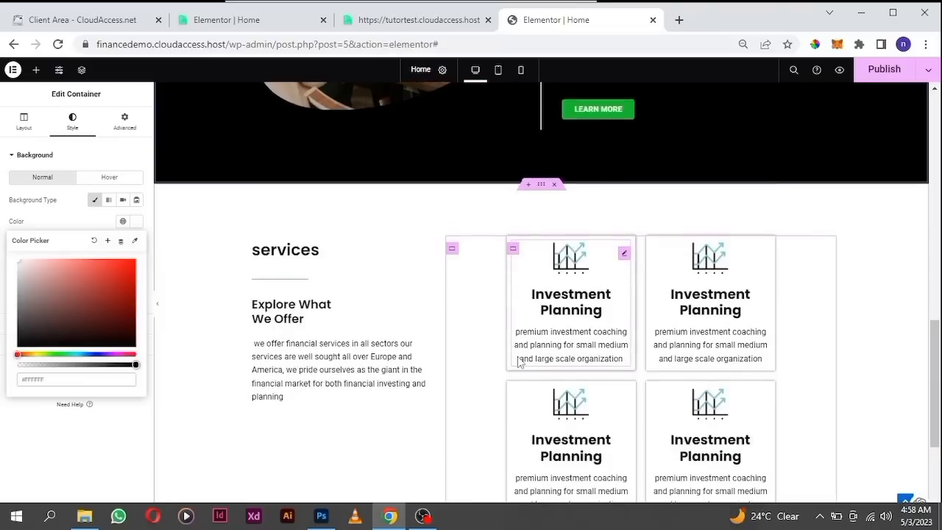
{"action": "left_click", "coordinate": [58, 219]}
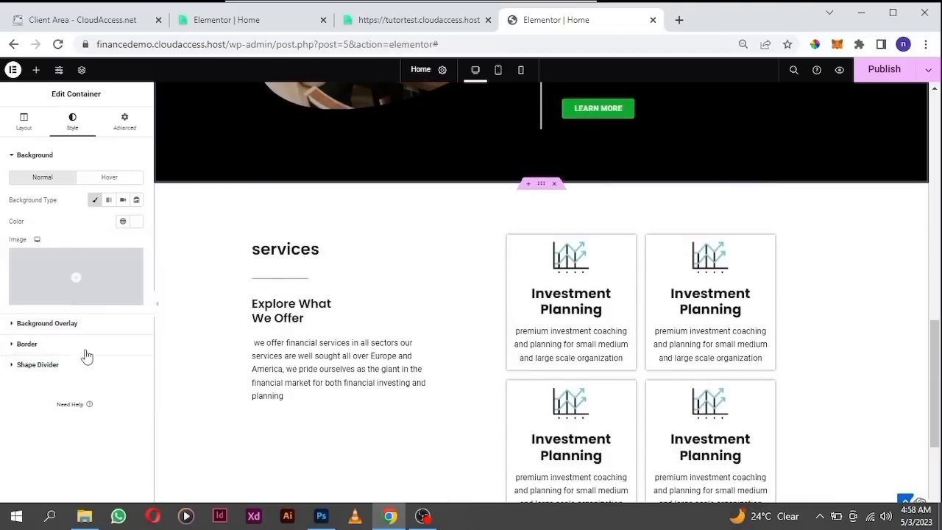
Add a classic background overlay to the services container, uploading O9FG550-300x300 from the finance co demo imgs folder as its image.
{"action": "left_click", "coordinate": [44, 323]}
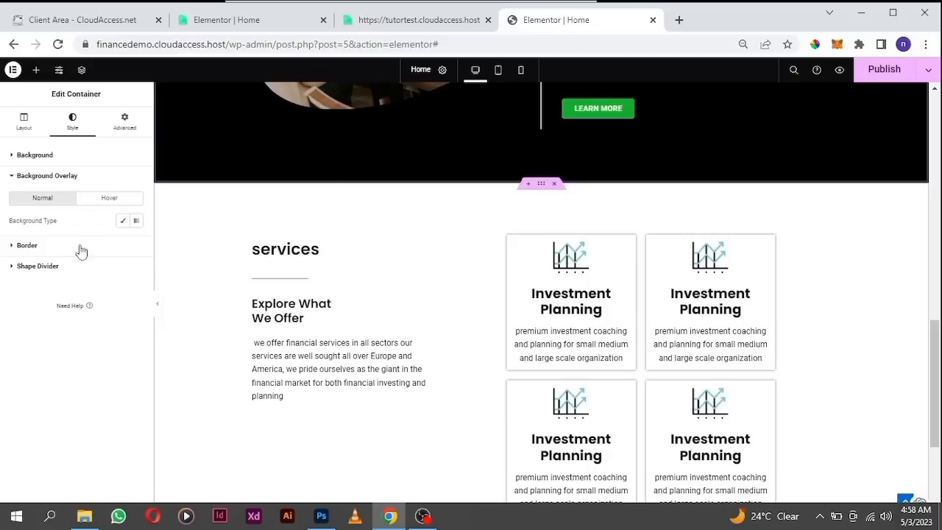
{"action": "left_click", "coordinate": [120, 222]}
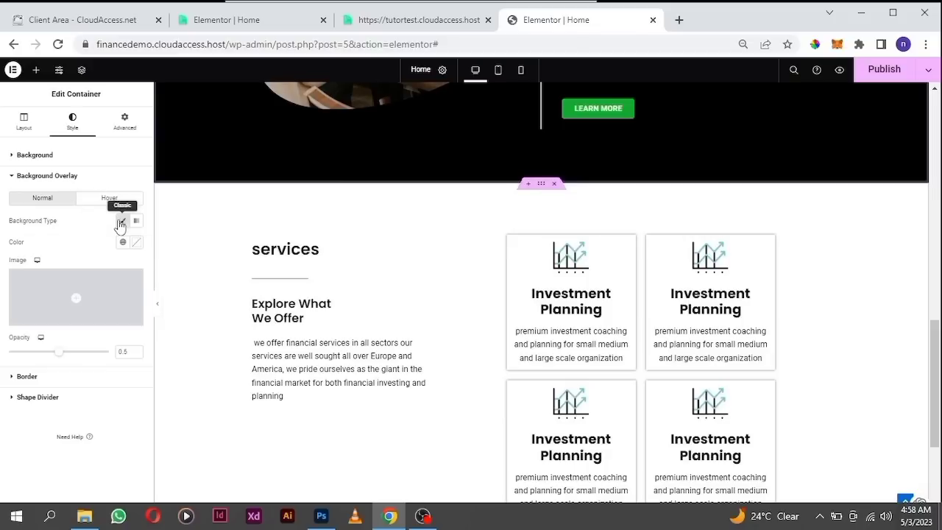
{"action": "left_click", "coordinate": [84, 321]}
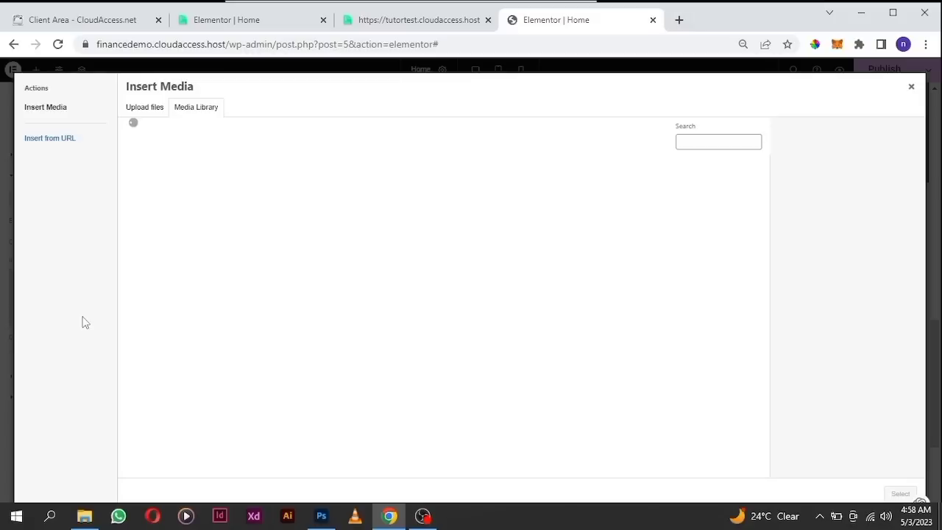
{"action": "left_click", "coordinate": [151, 111]}
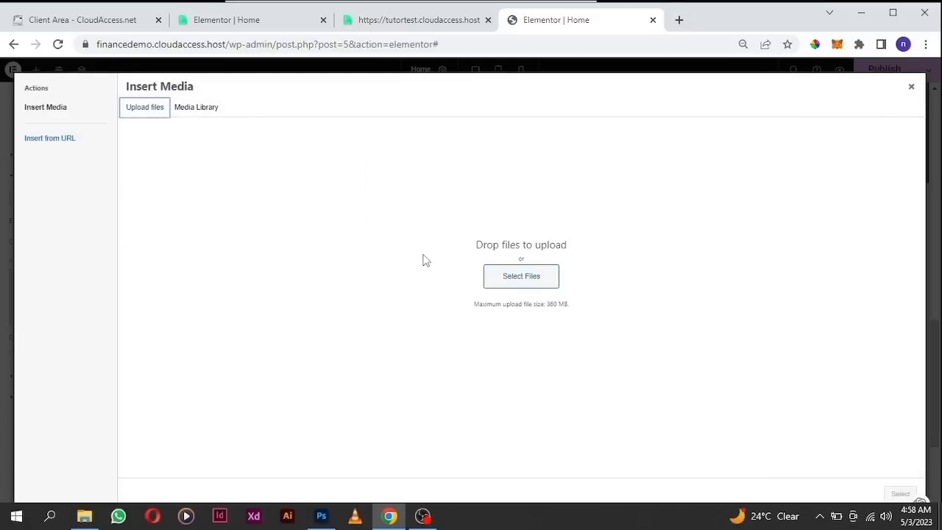
{"action": "left_click", "coordinate": [503, 284]}
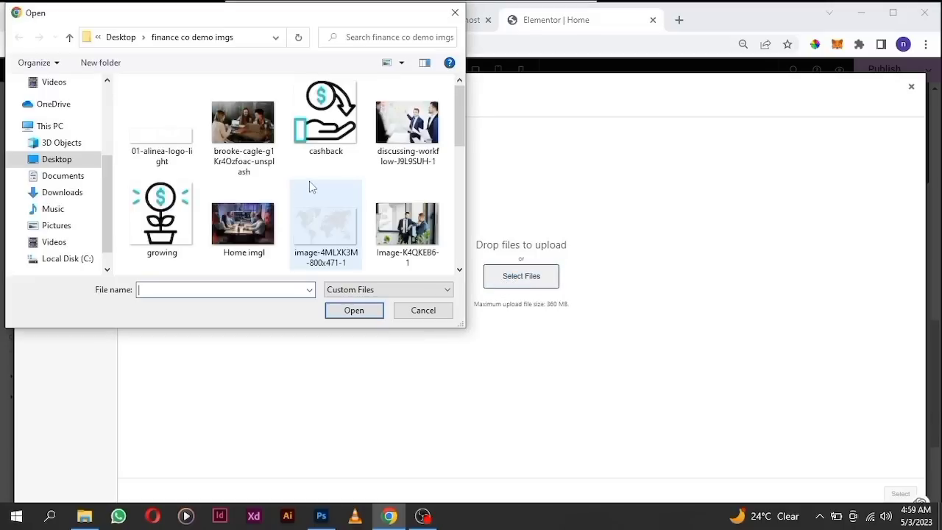
{"action": "scroll", "coordinate": [350, 194], "scroll_direction": "down", "scroll_amount": 1}
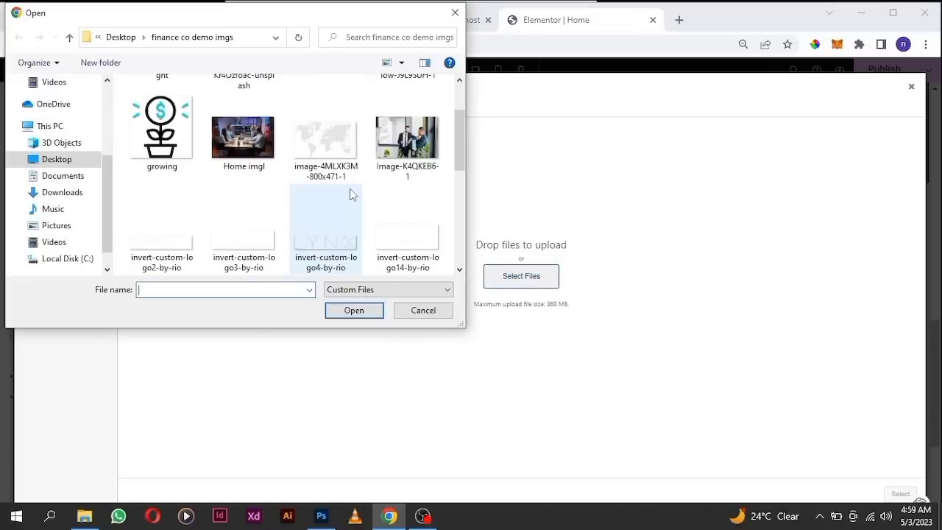
{"action": "scroll", "coordinate": [426, 216], "scroll_direction": "down", "scroll_amount": 2}
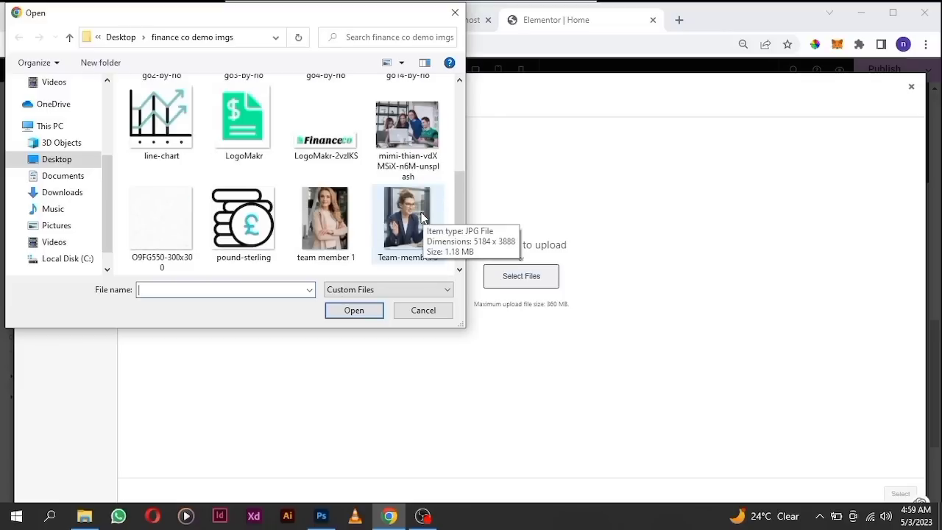
{"action": "left_click", "coordinate": [171, 228]}
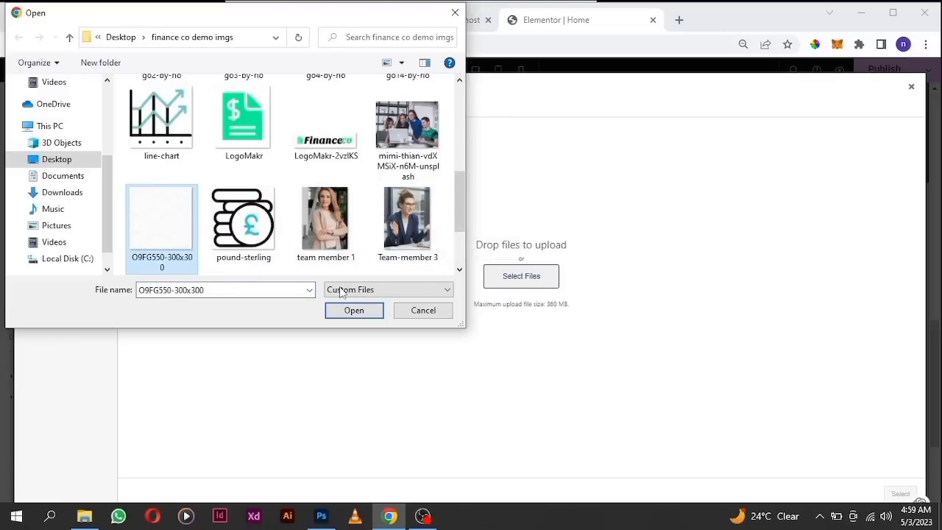
{"action": "left_click", "coordinate": [356, 312]}
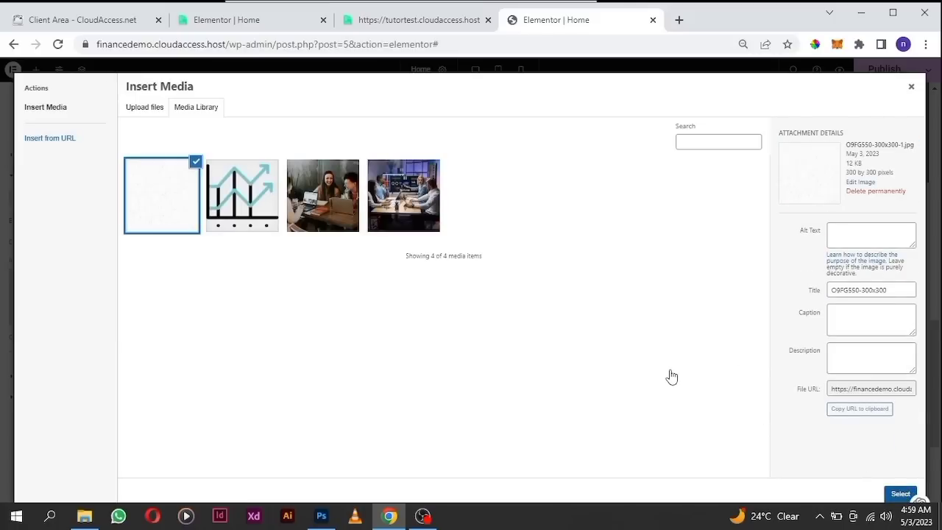
{"action": "key", "text": "Escape"}
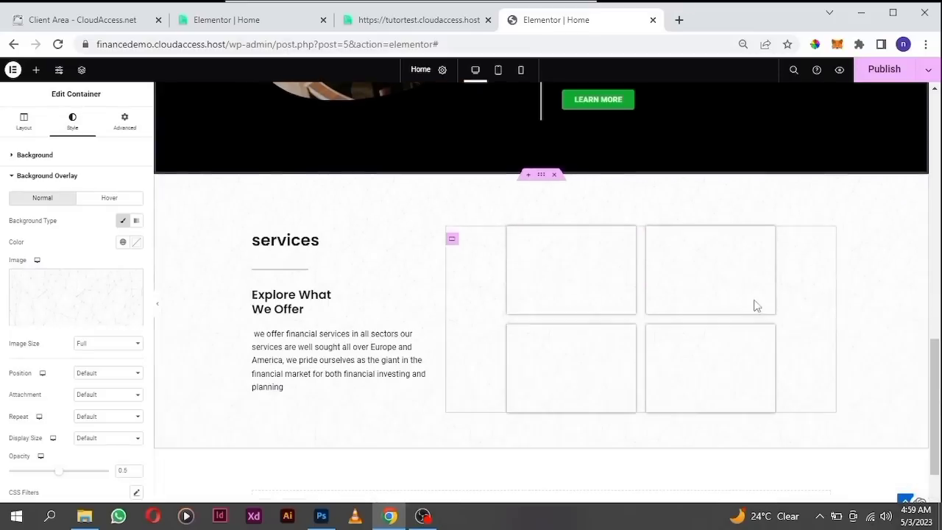
Set the background overlay image's position to Center Center.
{"action": "scroll", "coordinate": [419, 318], "scroll_direction": "down", "scroll_amount": 1}
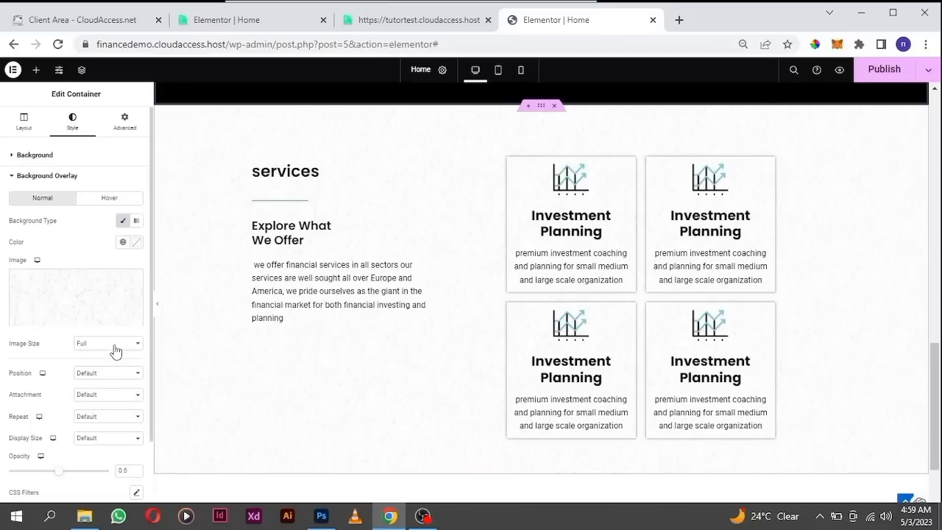
{"action": "left_click", "coordinate": [122, 375]}
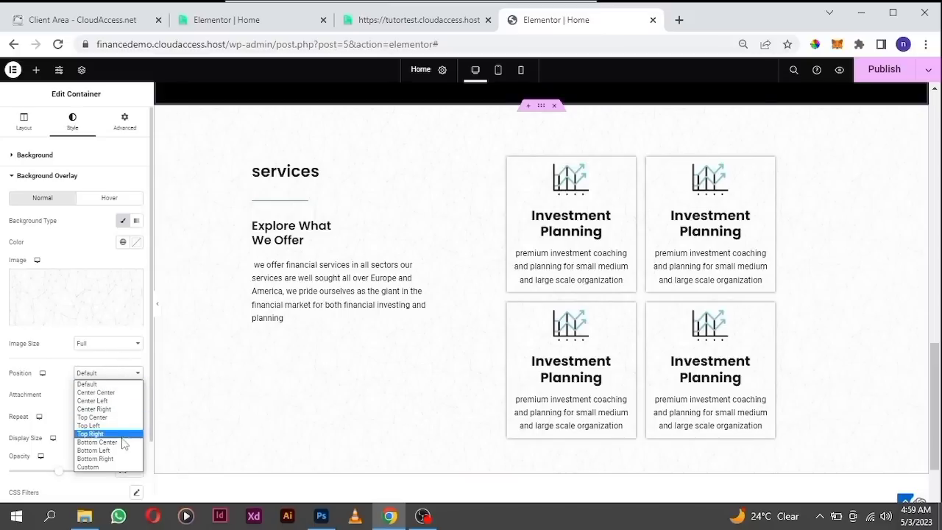
{"action": "left_click", "coordinate": [103, 385]}
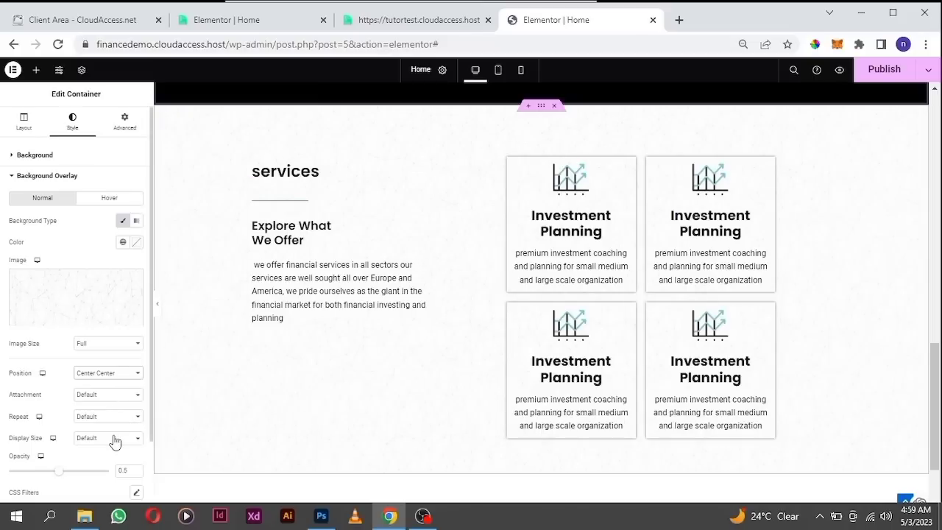
Reduce the background overlay's opacity to 0.41 and check the services section's appearance.
{"action": "scroll", "coordinate": [115, 441], "scroll_direction": "down", "scroll_amount": 1}
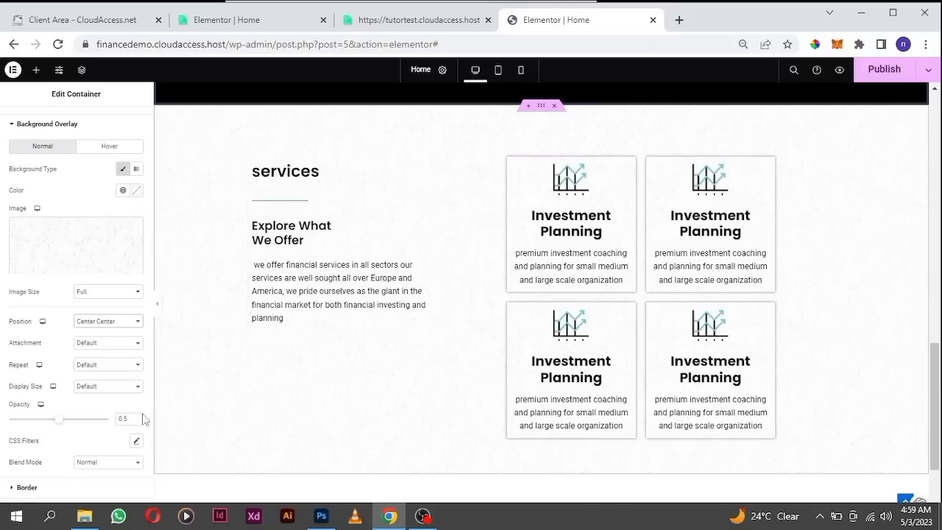
{"action": "left_click_drag", "start_coordinate": [60, 429], "coordinate": [48, 428]}
{"action": "left_click_drag", "start_coordinate": [42, 428], "coordinate": [34, 429]}
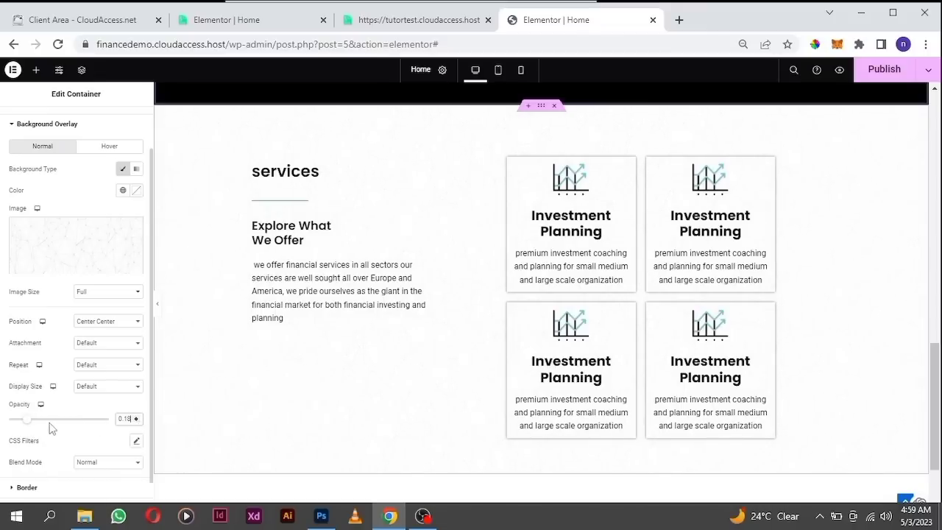
{"action": "left_click_drag", "start_coordinate": [28, 425], "coordinate": [53, 420]}
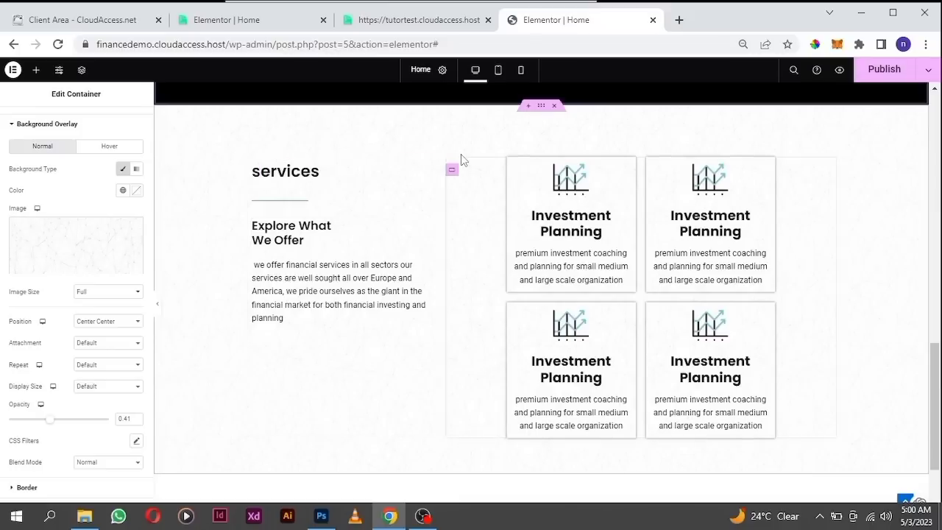
{"action": "scroll", "coordinate": [461, 159], "scroll_direction": "up", "scroll_amount": 1}
{"action": "scroll", "coordinate": [458, 159], "scroll_direction": "down", "scroll_amount": 1}
{"action": "scroll", "coordinate": [458, 160], "scroll_direction": "down", "scroll_amount": 1}
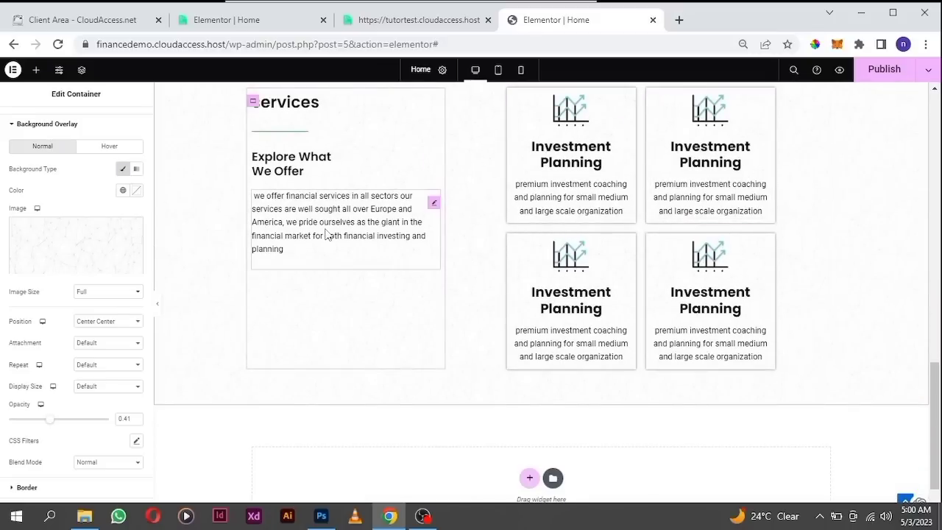
{"action": "scroll", "coordinate": [327, 234], "scroll_direction": "up", "scroll_amount": 1}
{"action": "scroll", "coordinate": [322, 243], "scroll_direction": "down", "scroll_amount": 1}
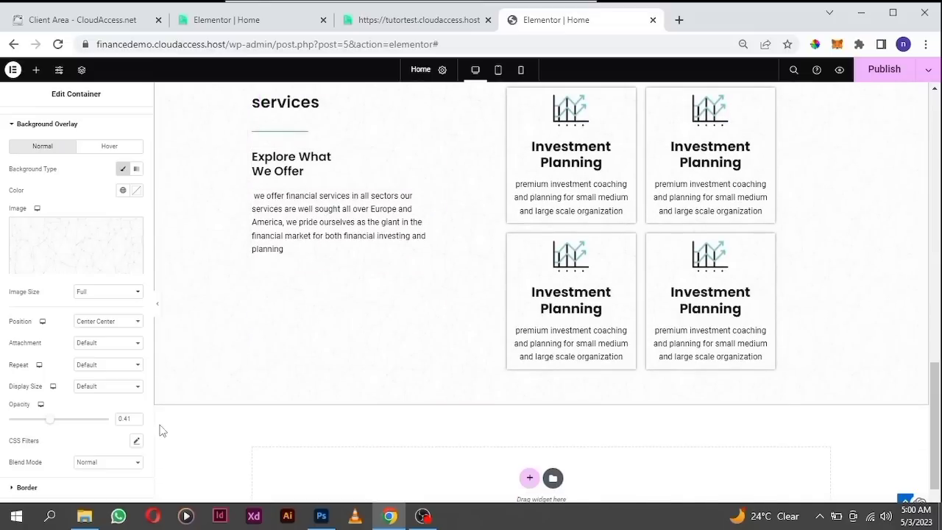
Publish the home page and review the services section together with the feature cards and About us sections above it.
{"action": "left_click", "coordinate": [883, 70]}
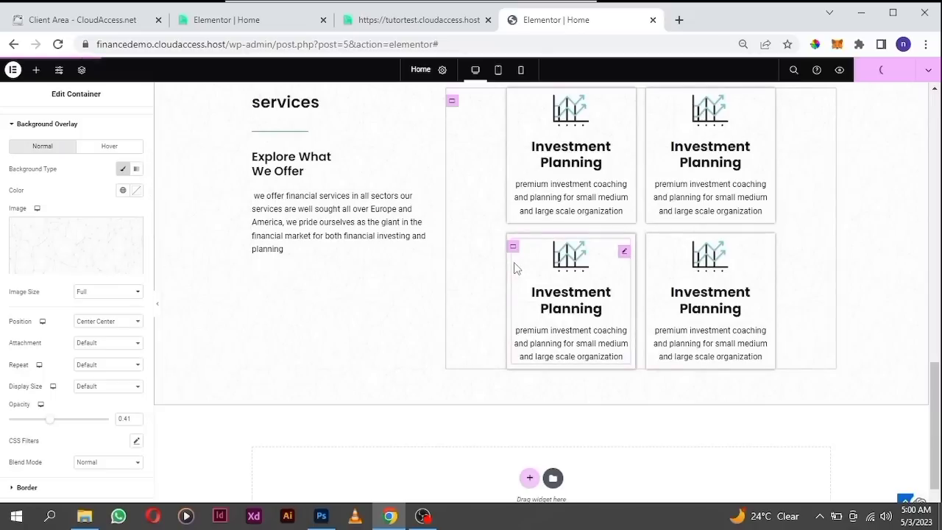
{"action": "scroll", "coordinate": [513, 265], "scroll_direction": "up", "scroll_amount": 1}
{"action": "scroll", "coordinate": [514, 268], "scroll_direction": "up", "scroll_amount": 3}
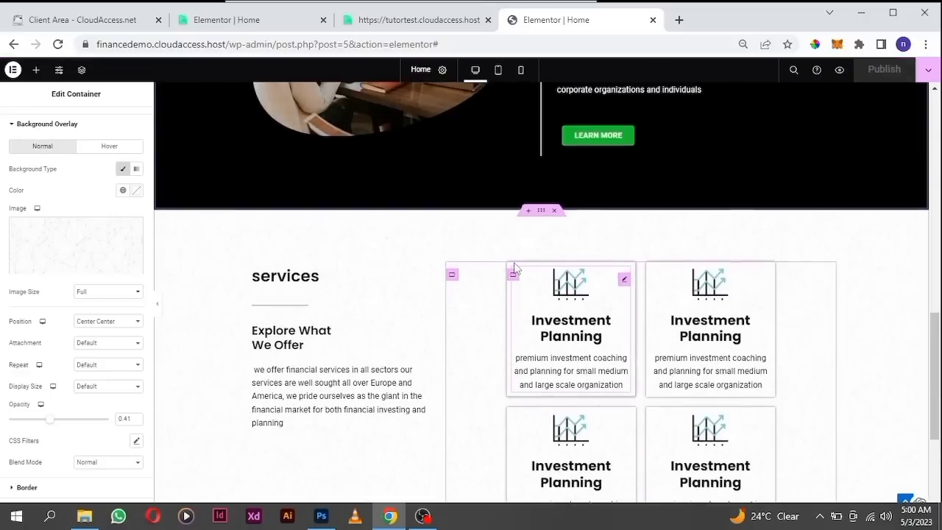
{"action": "scroll", "coordinate": [514, 269], "scroll_direction": "up", "scroll_amount": 6}
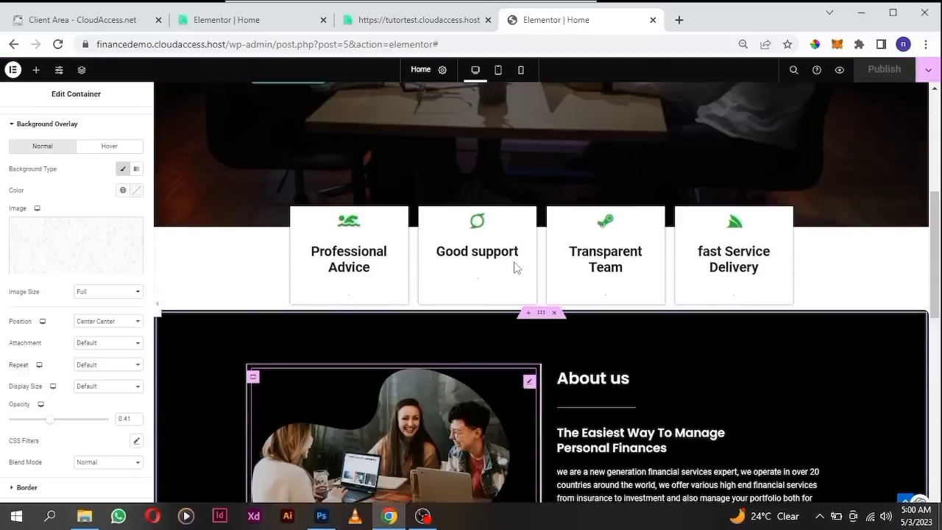
{"action": "scroll", "coordinate": [513, 267], "scroll_direction": "down", "scroll_amount": 6}
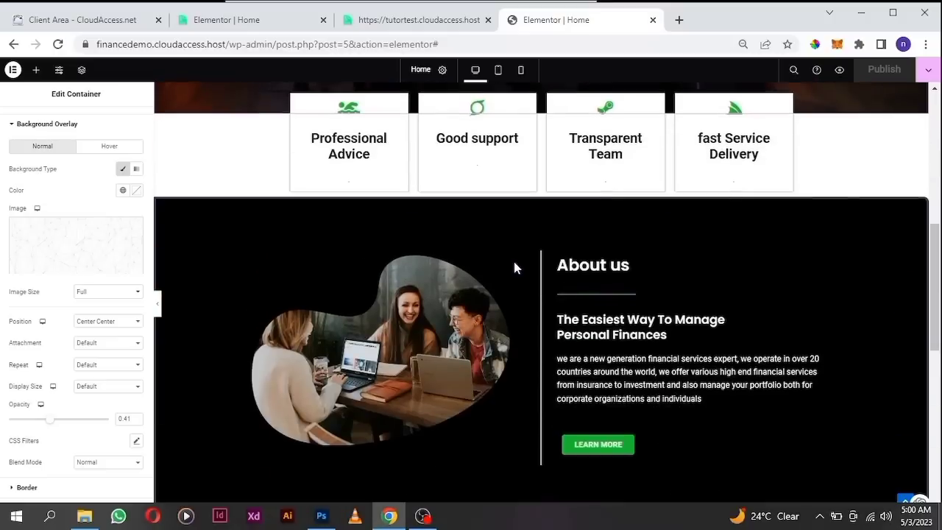
{"action": "scroll", "coordinate": [514, 267], "scroll_direction": "down", "scroll_amount": 3}
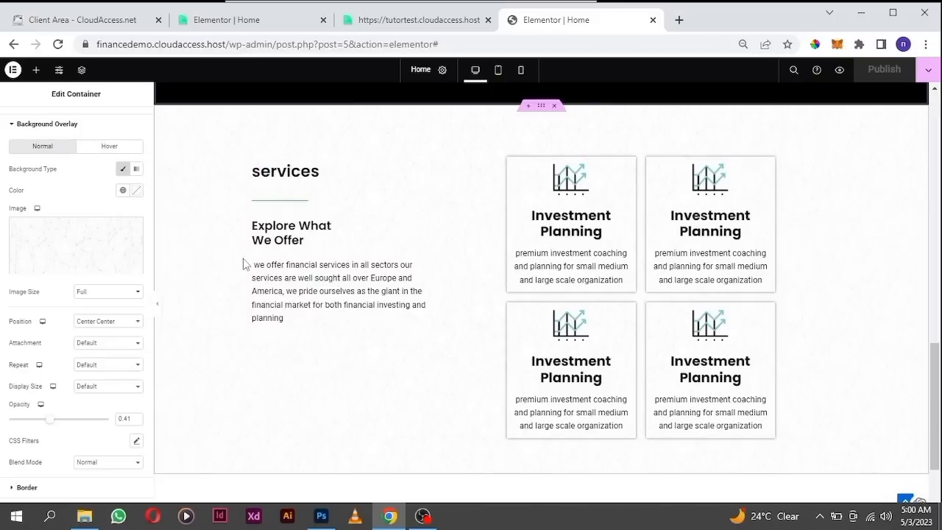
{"action": "scroll", "coordinate": [245, 265], "scroll_direction": "down", "scroll_amount": 1}
{"action": "scroll", "coordinate": [245, 265], "scroll_direction": "down", "scroll_amount": 1}
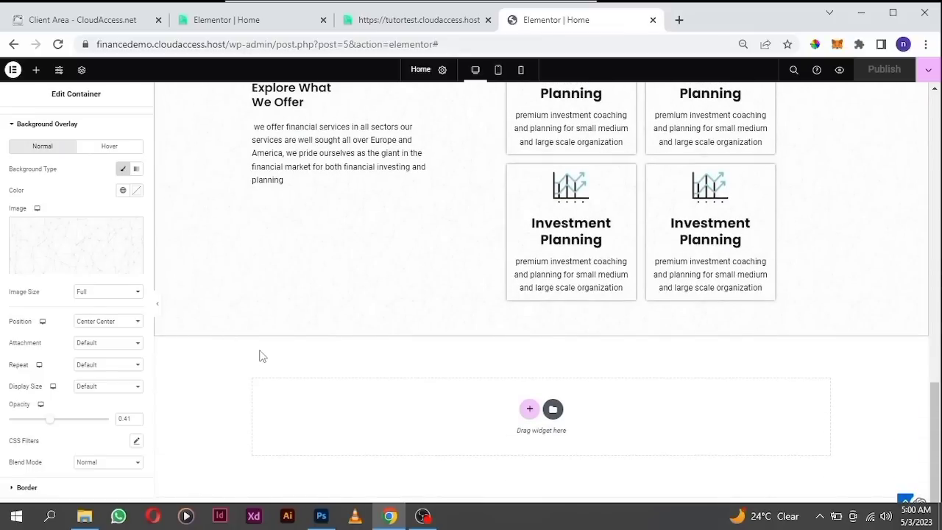
{"action": "scroll", "coordinate": [261, 356], "scroll_direction": "down", "scroll_amount": 1}
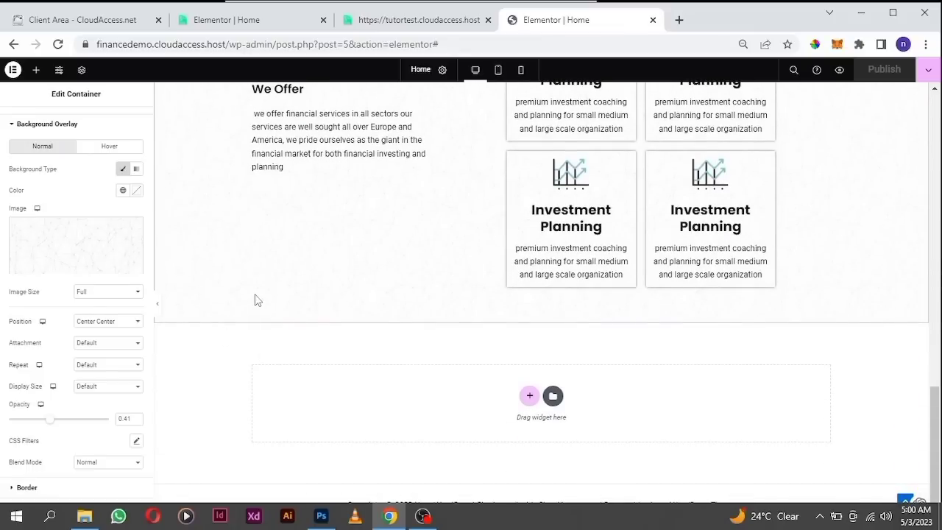
{"action": "scroll", "coordinate": [361, 266], "scroll_direction": "up", "scroll_amount": 5}
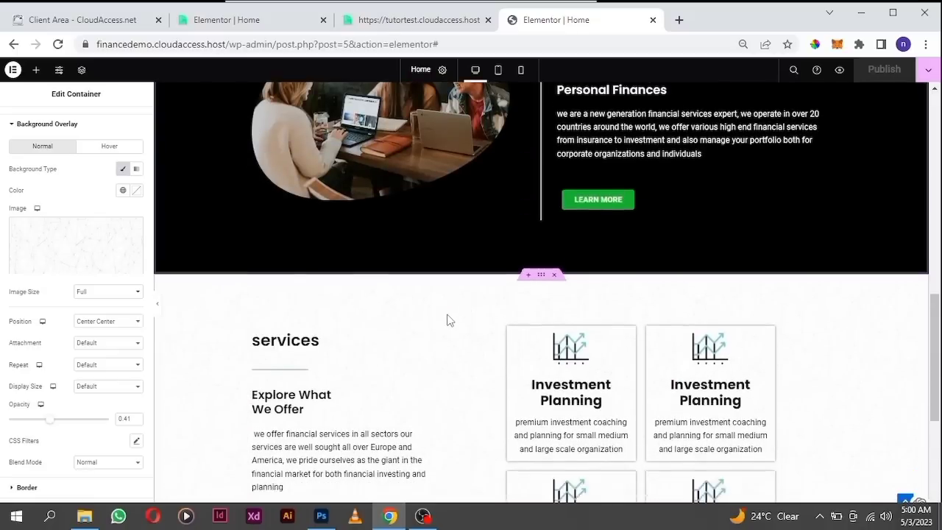
{"action": "scroll", "coordinate": [446, 320], "scroll_direction": "down", "scroll_amount": 4}
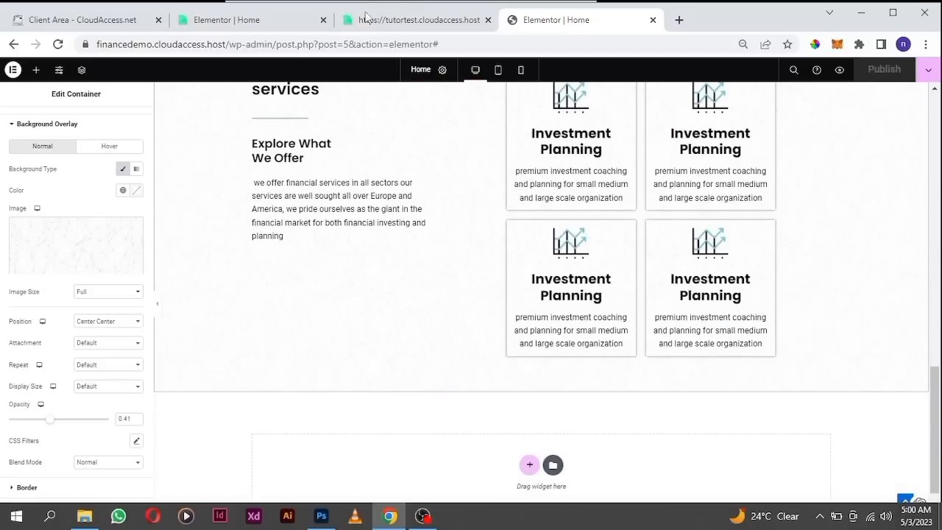
Examine the partners band below the services section on the reference site, both in its editor and live page.
{"action": "left_click", "coordinate": [261, 21]}
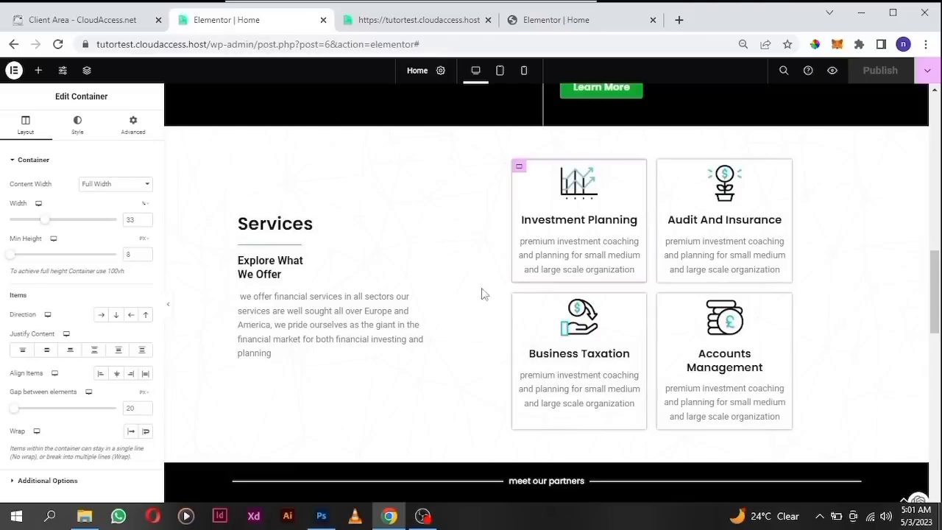
{"action": "scroll", "coordinate": [551, 359], "scroll_direction": "down", "scroll_amount": 1}
{"action": "scroll", "coordinate": [551, 355], "scroll_direction": "down", "scroll_amount": 2}
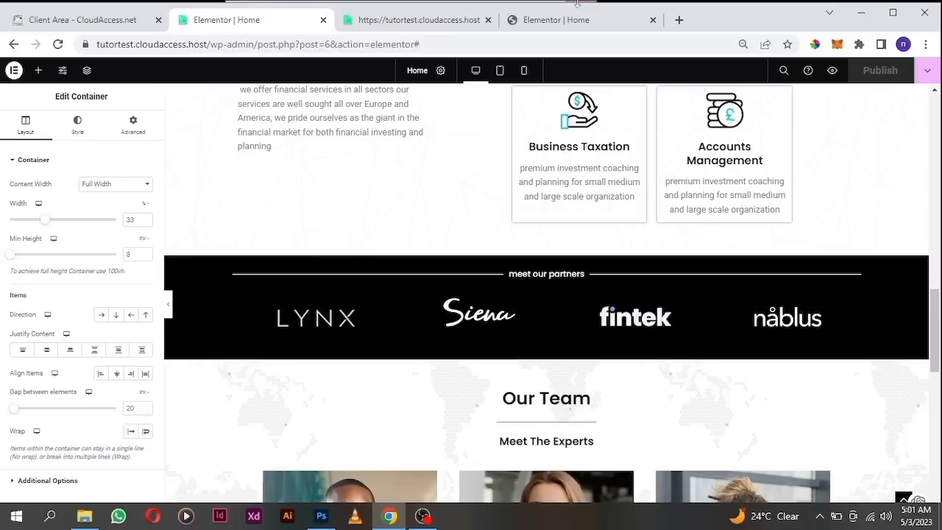
{"action": "left_click", "coordinate": [430, 22]}
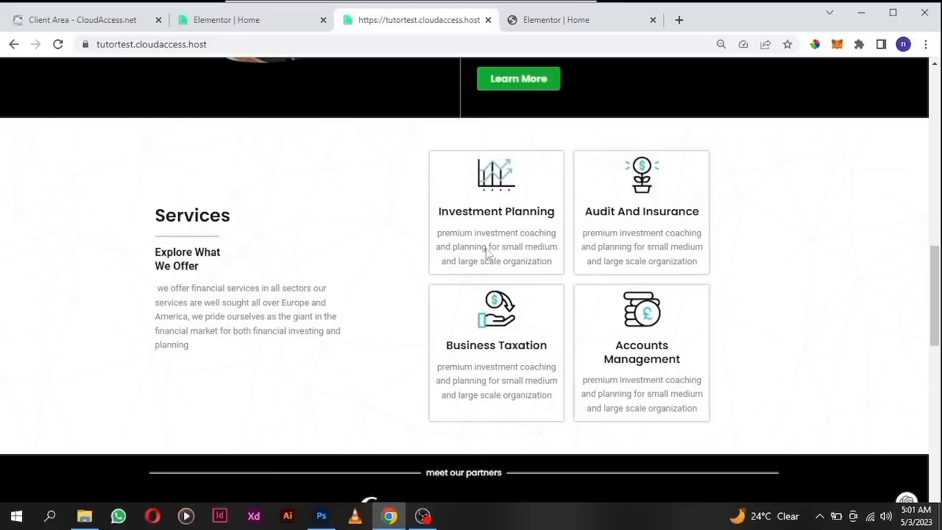
{"action": "scroll", "coordinate": [526, 411], "scroll_direction": "down", "scroll_amount": 1}
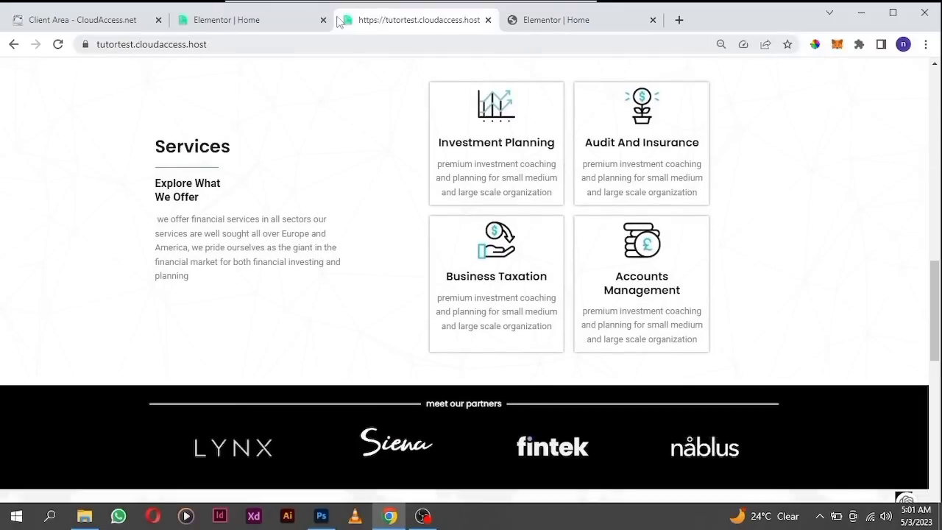
{"action": "left_click", "coordinate": [287, 24]}
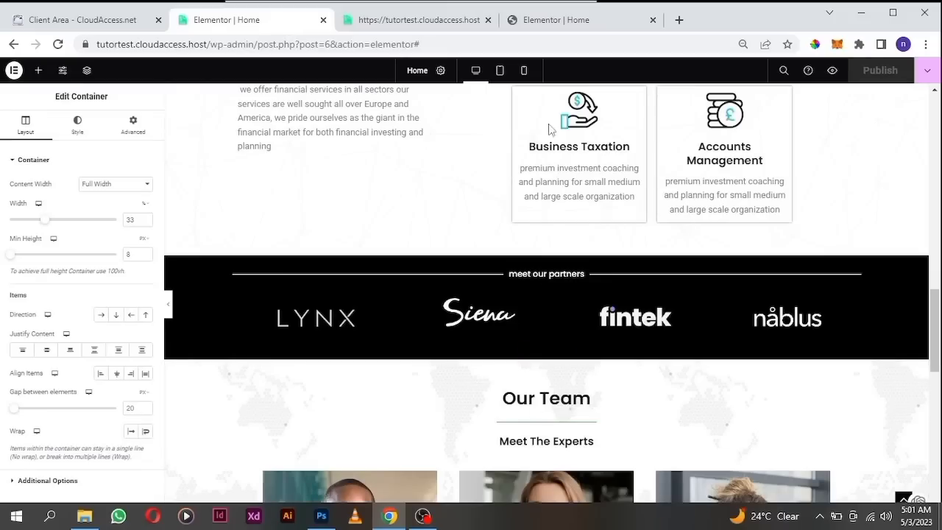
In the finance demo editor, add a single-column, vertical-direction container below the services section.
{"action": "left_click", "coordinate": [549, 23]}
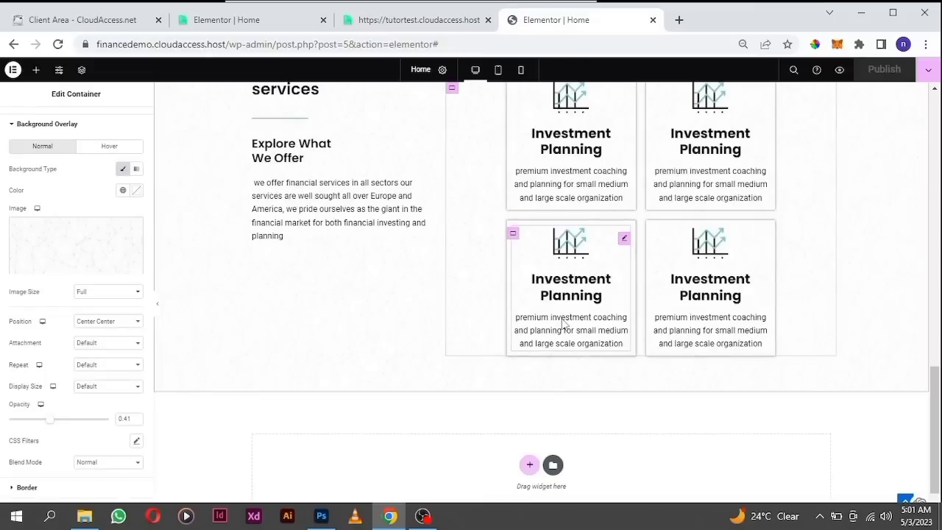
{"action": "scroll", "coordinate": [562, 320], "scroll_direction": "down", "scroll_amount": 1}
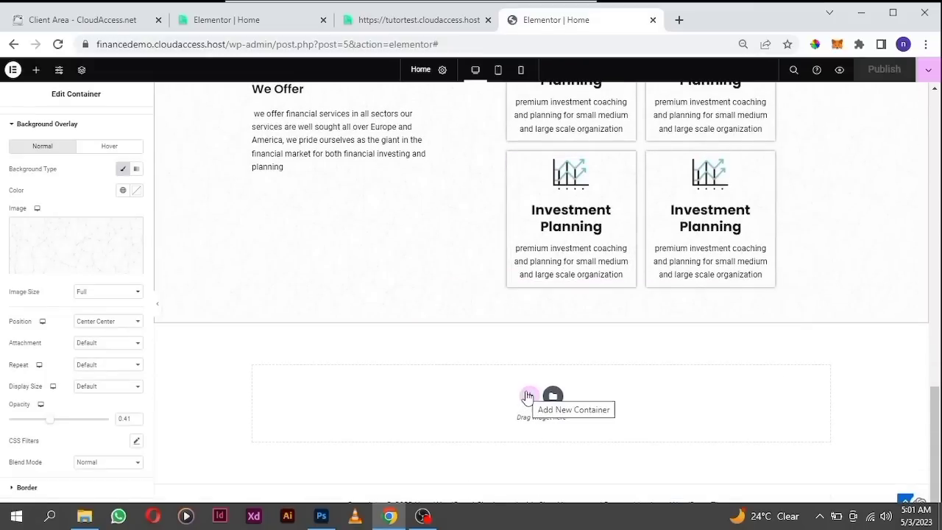
{"action": "left_click", "coordinate": [527, 396]}
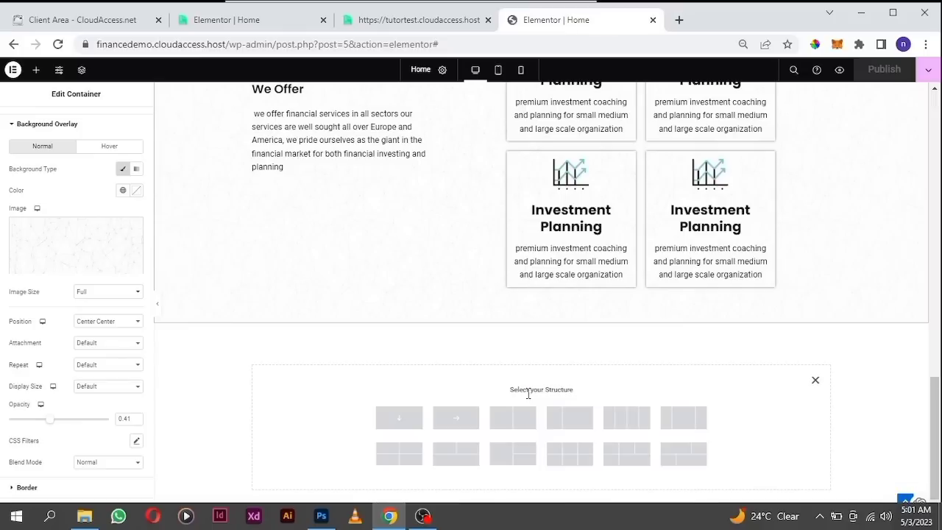
{"action": "left_click", "coordinate": [398, 420]}
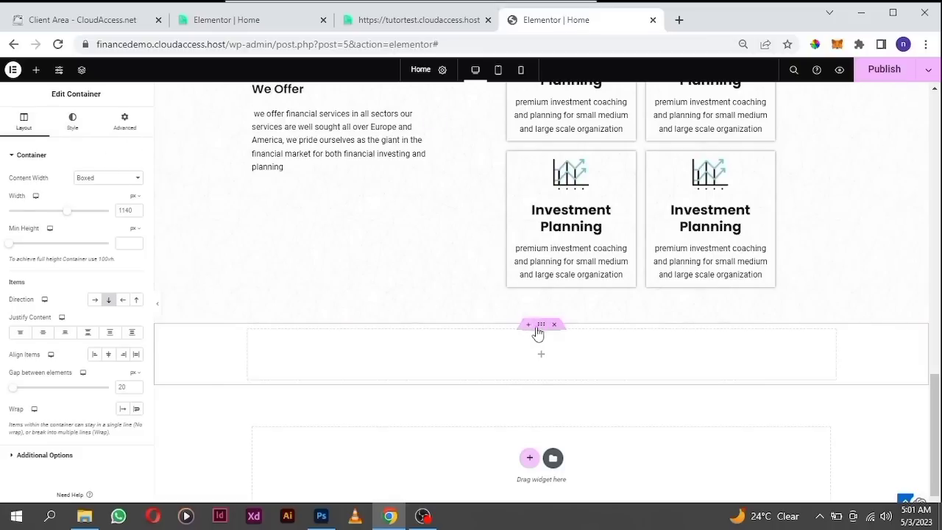
Give the new container a classic background with the black color #000000.
{"action": "left_click", "coordinate": [83, 132]}
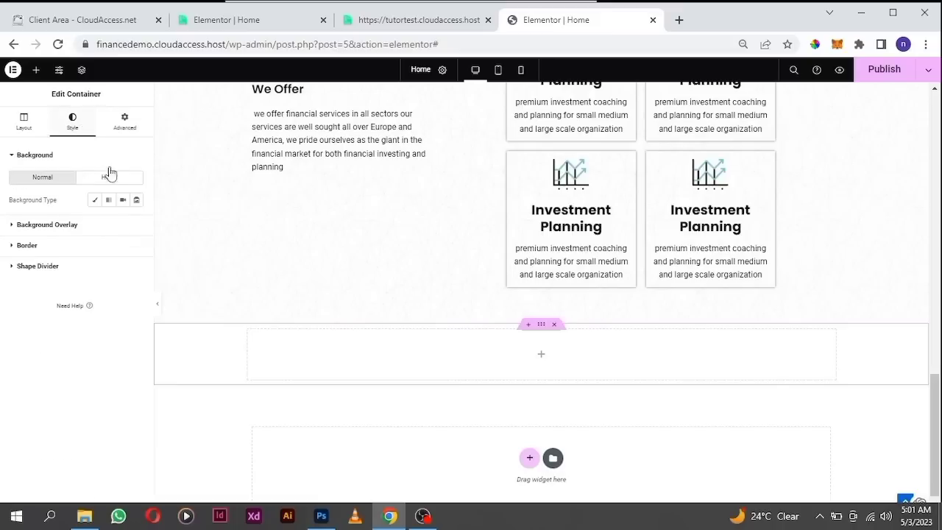
{"action": "left_click", "coordinate": [95, 201]}
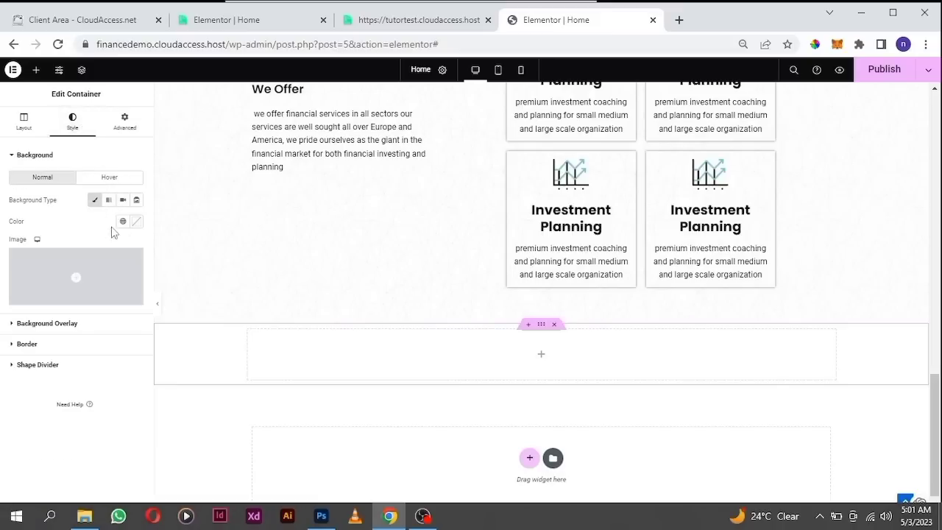
{"action": "left_click", "coordinate": [133, 222]}
{"action": "left_click_drag", "start_coordinate": [33, 293], "coordinate": [47, 360]}
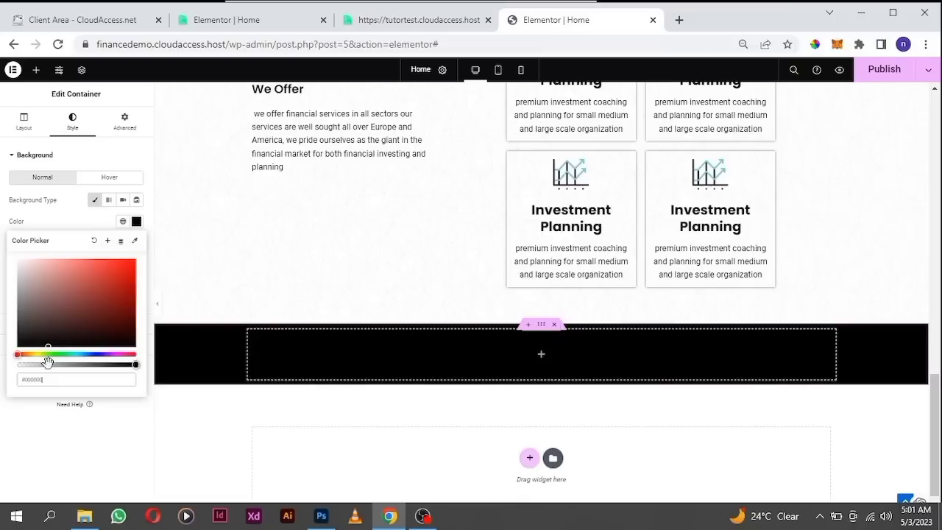
Insert a Divider widget into the black container and keep its line style Solid.
{"action": "left_click", "coordinate": [541, 356]}
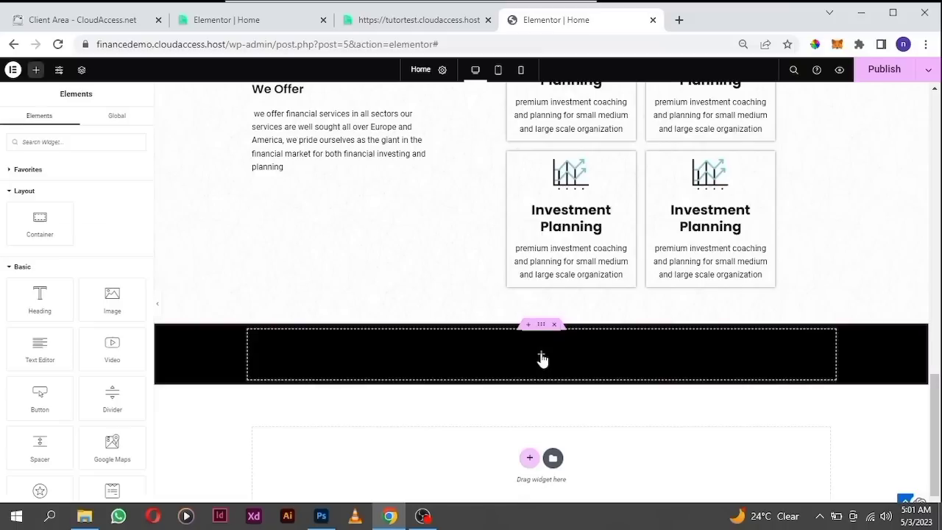
{"action": "left_click", "coordinate": [50, 142]}
{"action": "type", "text": "div"}
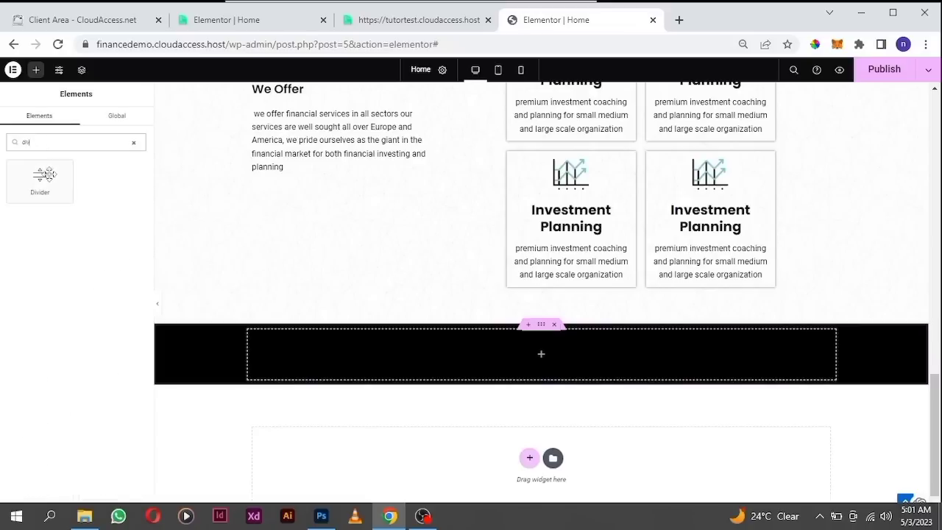
{"action": "left_click_drag", "start_coordinate": [39, 180], "coordinate": [553, 346]}
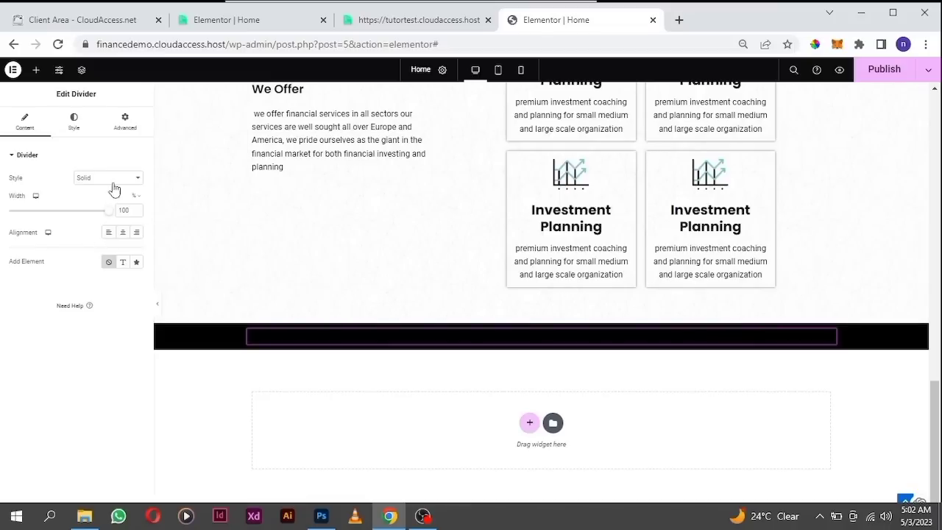
{"action": "left_click", "coordinate": [135, 180]}
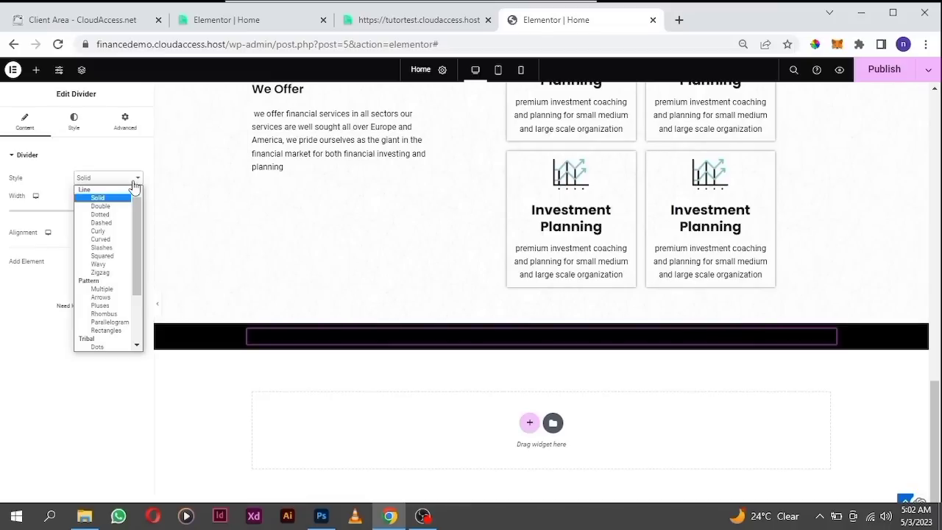
{"action": "left_click", "coordinate": [125, 197]}
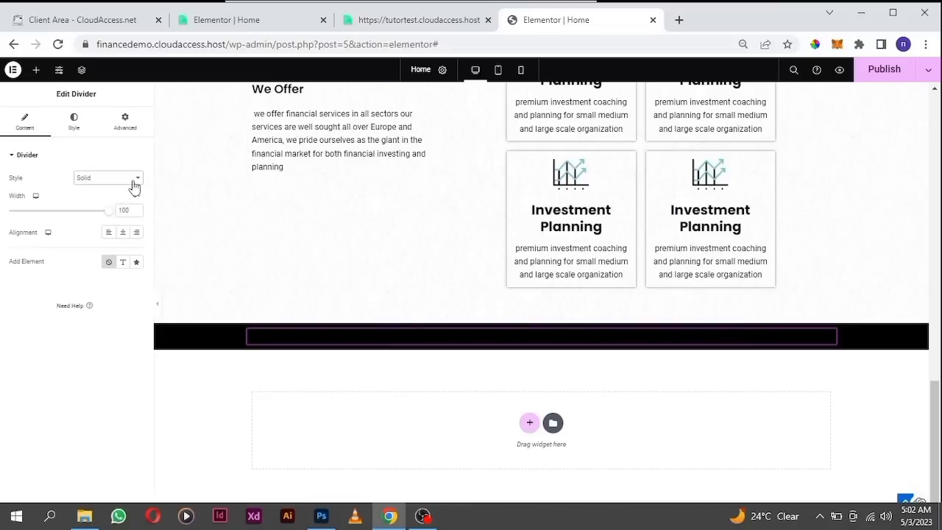
Set the divider's color to white #FFFFFF and its weight to 1.3.
{"action": "left_click", "coordinate": [78, 125]}
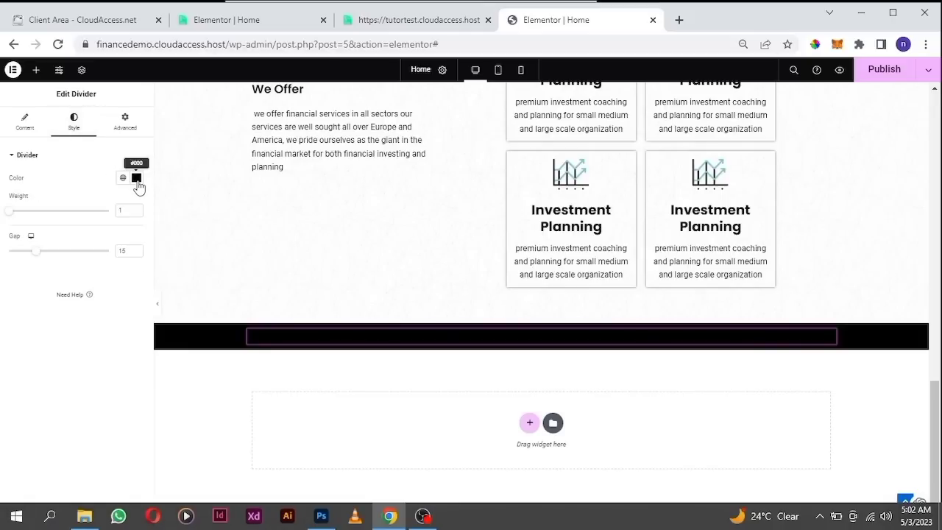
{"action": "left_click", "coordinate": [136, 178]}
{"action": "left_click", "coordinate": [21, 219]}
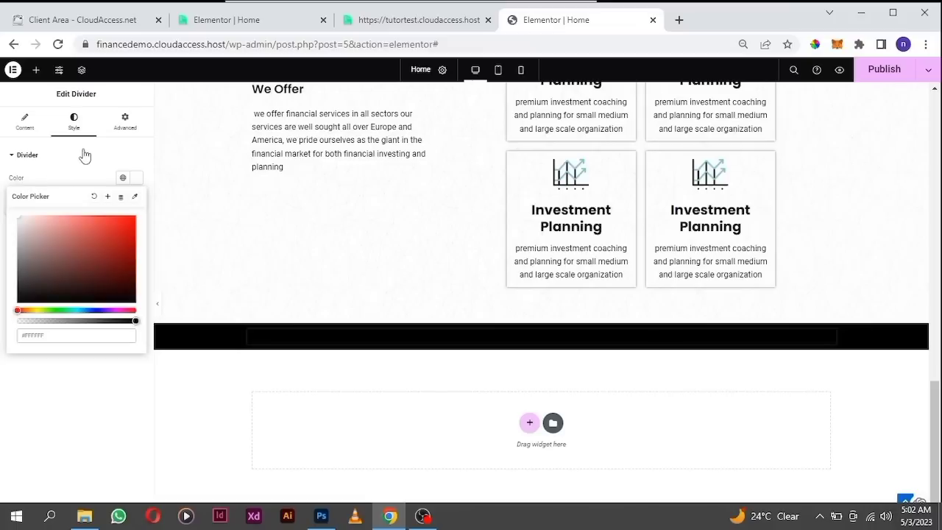
{"action": "left_click", "coordinate": [29, 156]}
{"action": "left_click", "coordinate": [29, 156]}
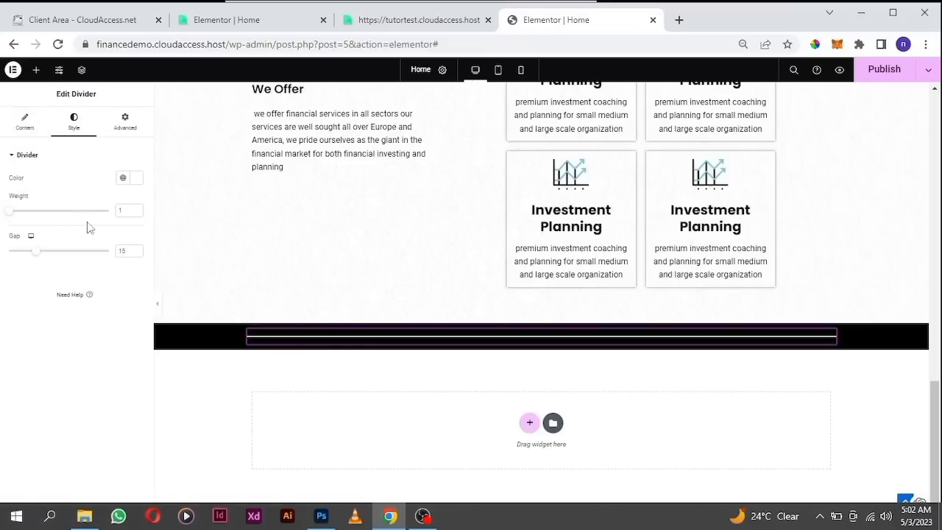
{"action": "left_click", "coordinate": [136, 211]}
Add a text element to the divider and replace its default text with the "meet our partners" caption.
{"action": "left_click", "coordinate": [29, 131]}
{"action": "left_click", "coordinate": [538, 332]}
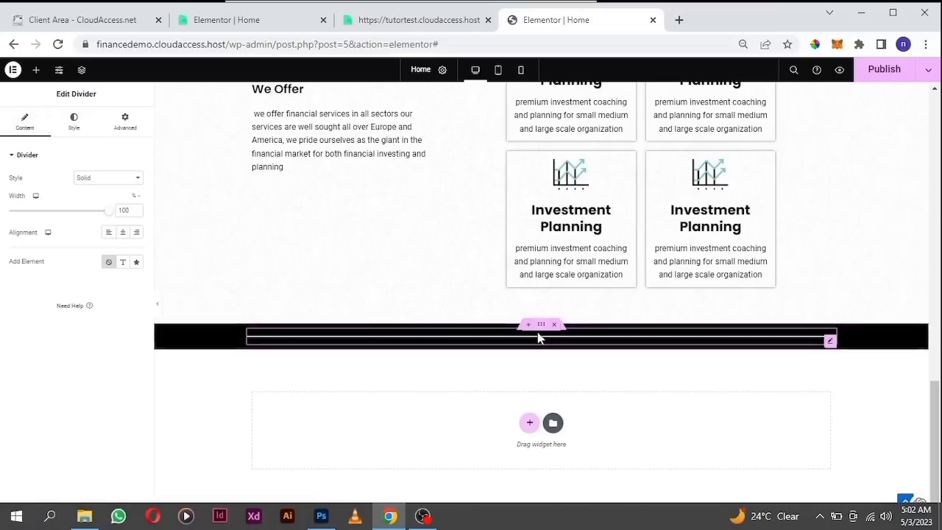
{"action": "left_click", "coordinate": [123, 262]}
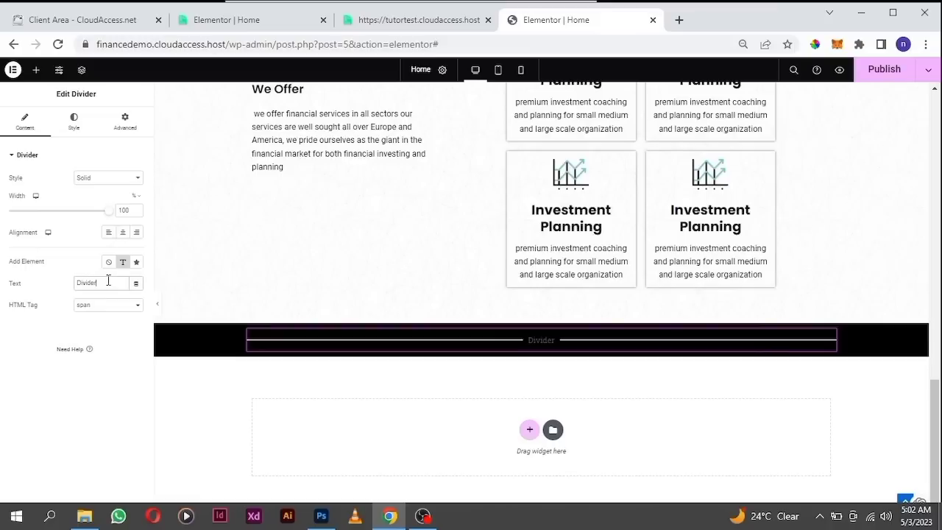
{"action": "key", "text": "ctrl+a"}
{"action": "key", "text": "BackSpace"}
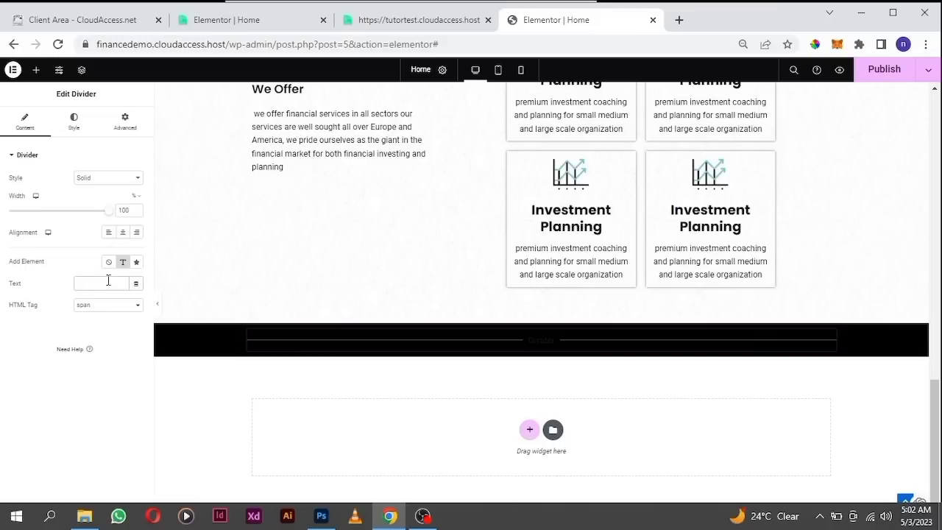
{"action": "type", "text": "meet"}
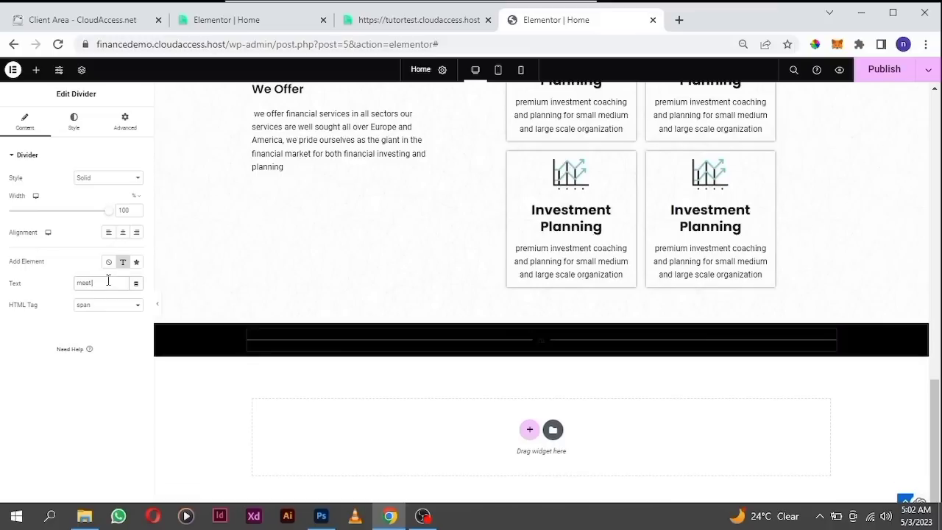
{"action": "type", "text": " iour partne"}
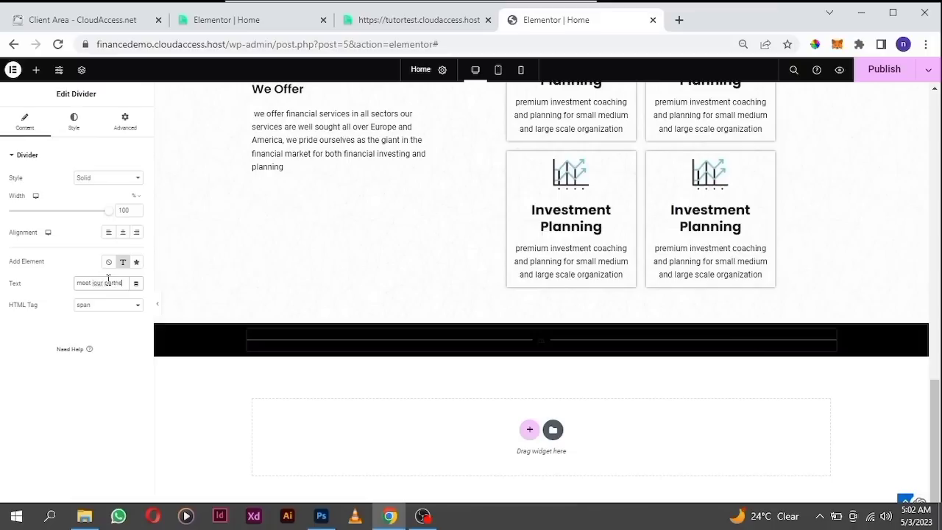
{"action": "type", "text": "s"}
Set the divider caption's text color to white #FFFFFF.
{"action": "left_click", "coordinate": [75, 130]}
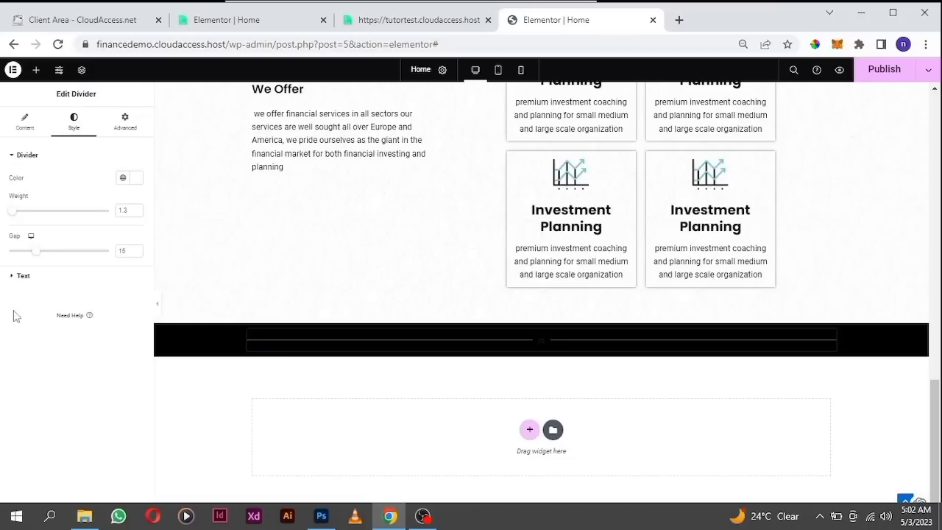
{"action": "left_click", "coordinate": [19, 278]}
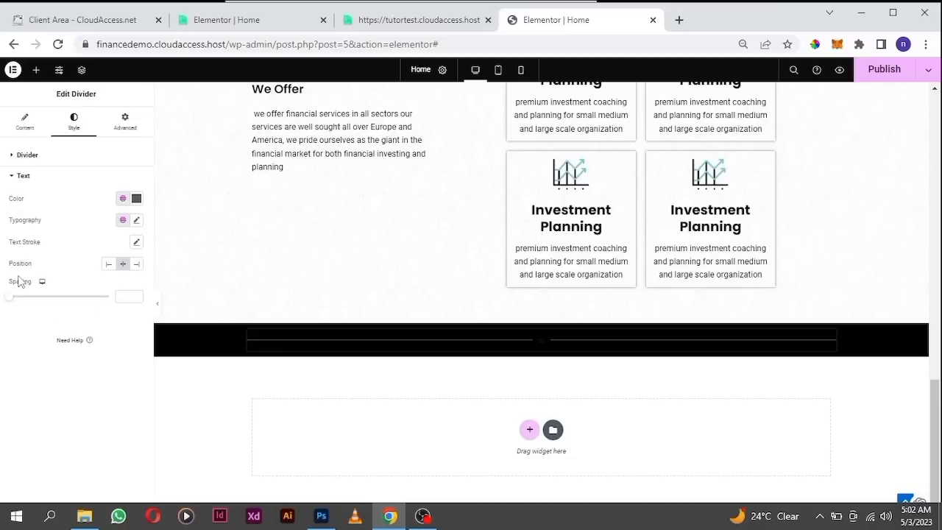
{"action": "left_click", "coordinate": [136, 198]}
{"action": "left_click_drag", "start_coordinate": [50, 302], "coordinate": [13, 232]}
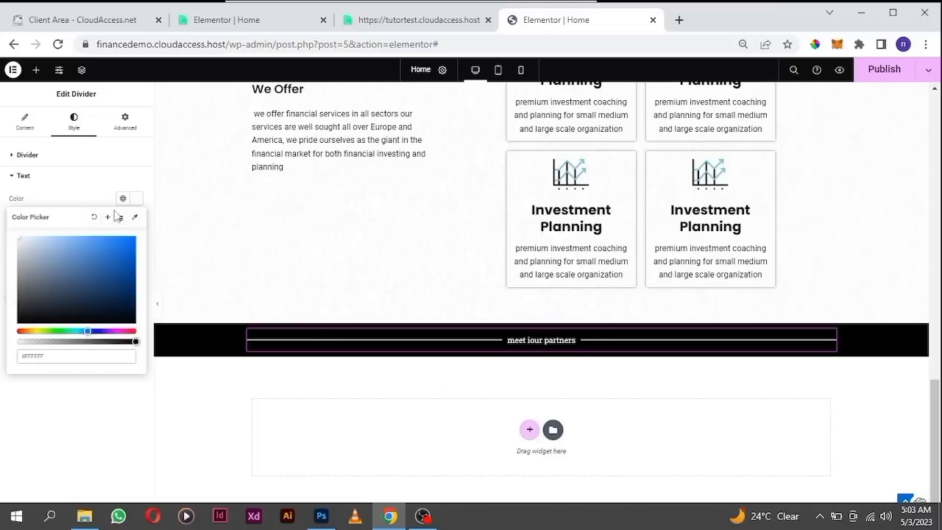
{"action": "left_click", "coordinate": [136, 200]}
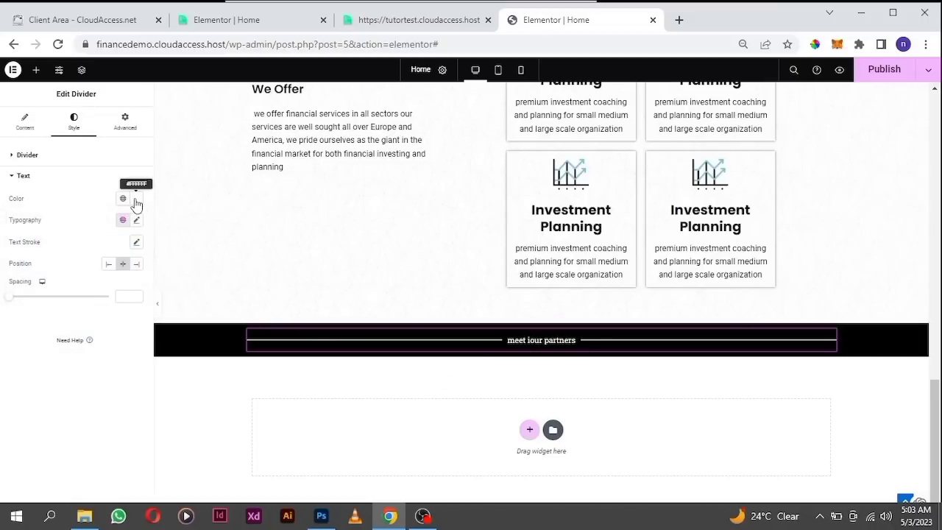
Set the divider caption's font family to Roboto.
{"action": "left_click", "coordinate": [136, 220]}
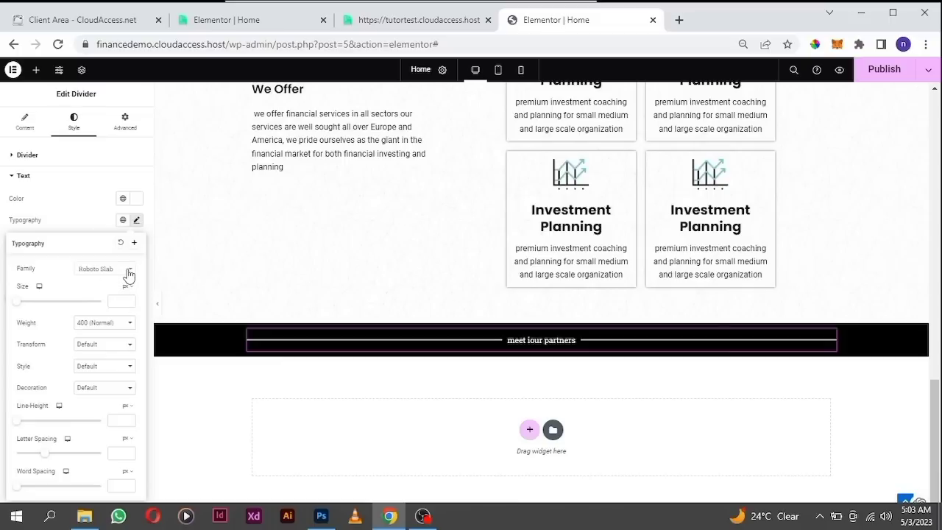
{"action": "left_click", "coordinate": [119, 270]}
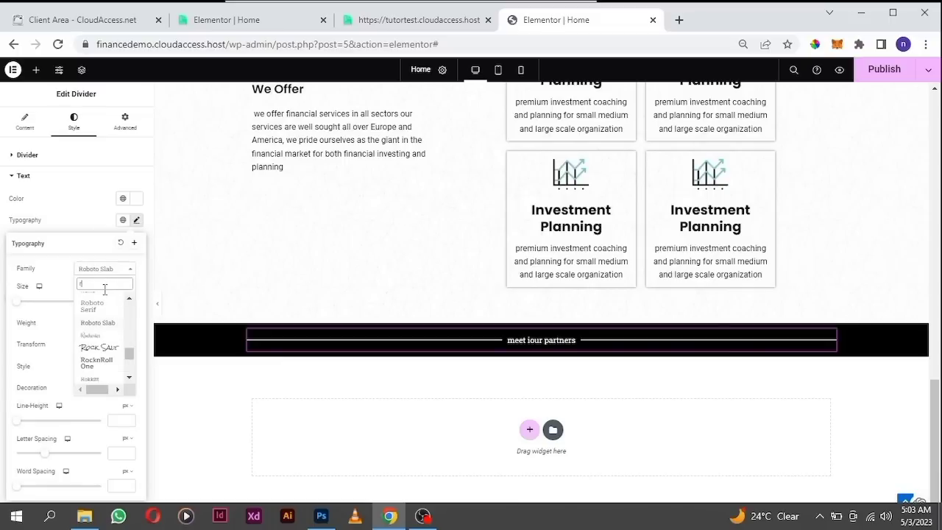
{"action": "type", "text": "rob"}
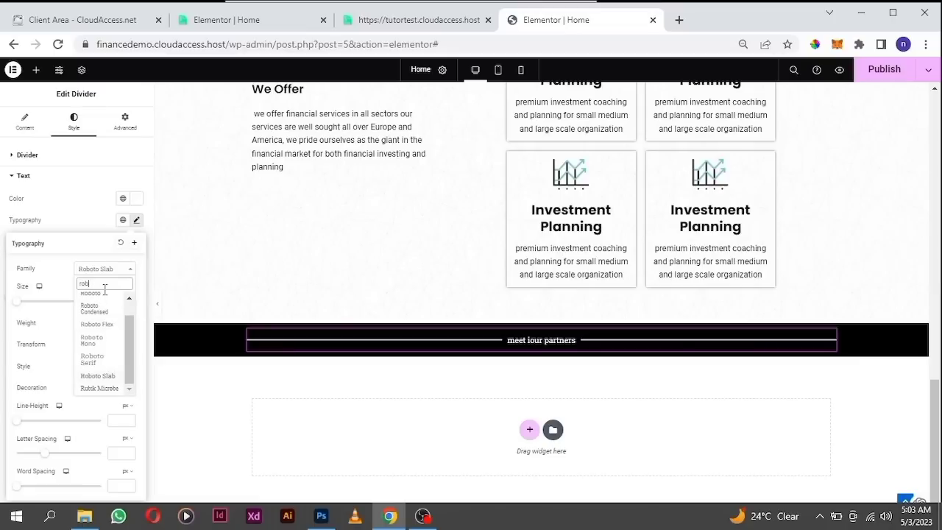
{"action": "scroll", "coordinate": [105, 294], "scroll_direction": "up", "scroll_amount": 1}
{"action": "left_click", "coordinate": [103, 297]}
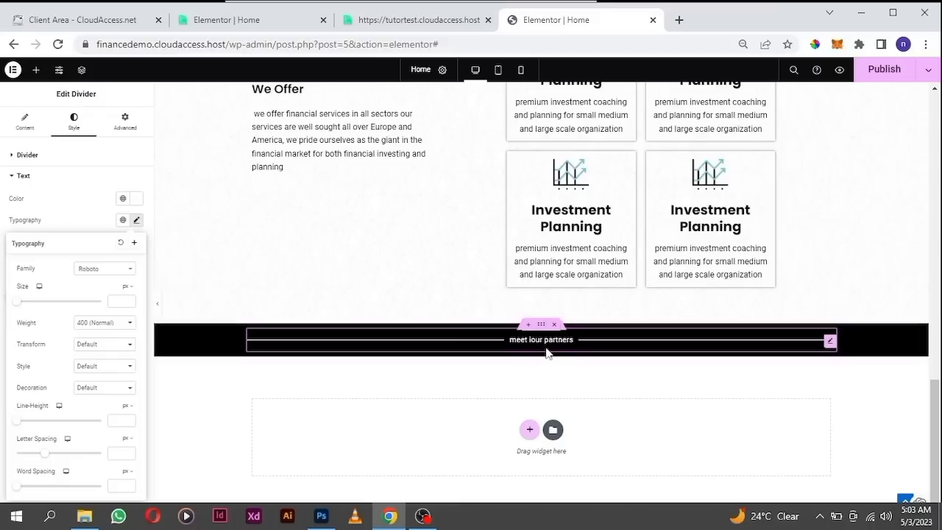
Correct the spelling of the divider's caption so it reads "meet our partners".
{"action": "left_click", "coordinate": [24, 176]}
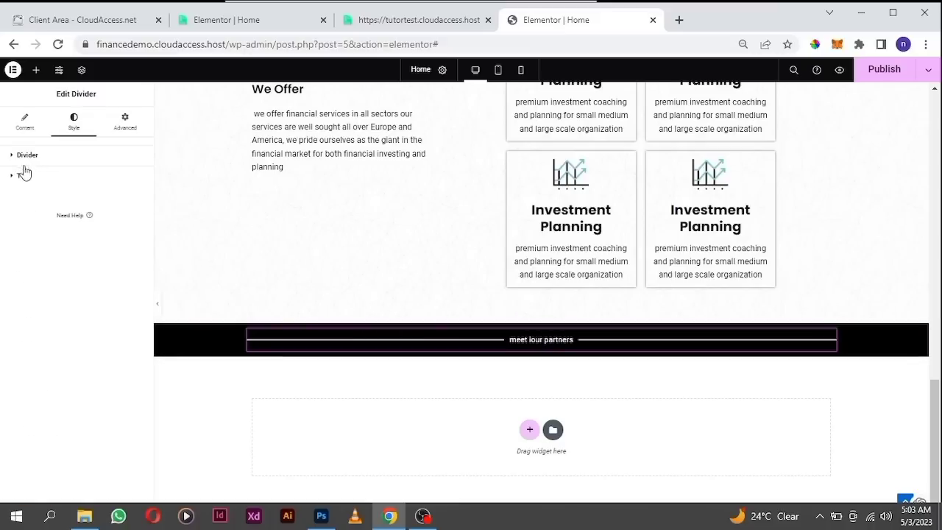
{"action": "left_click", "coordinate": [21, 156]}
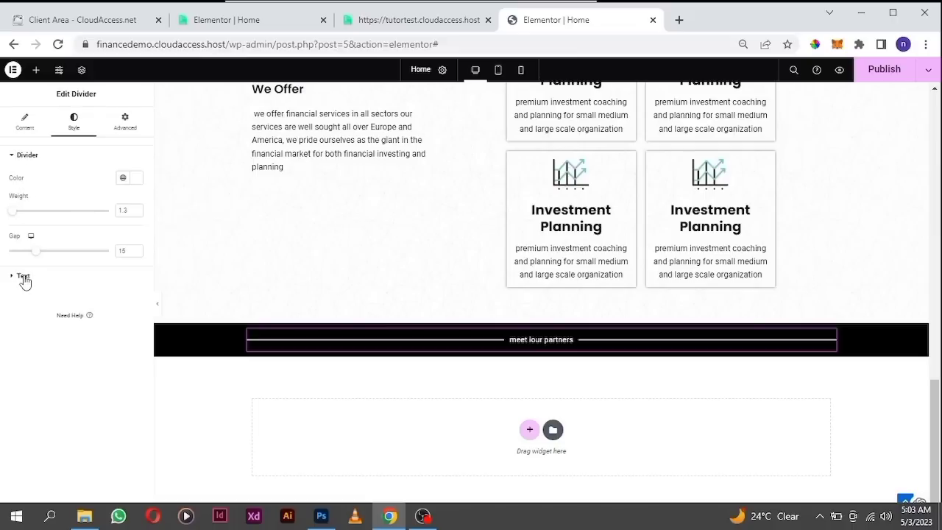
{"action": "left_click", "coordinate": [24, 277]}
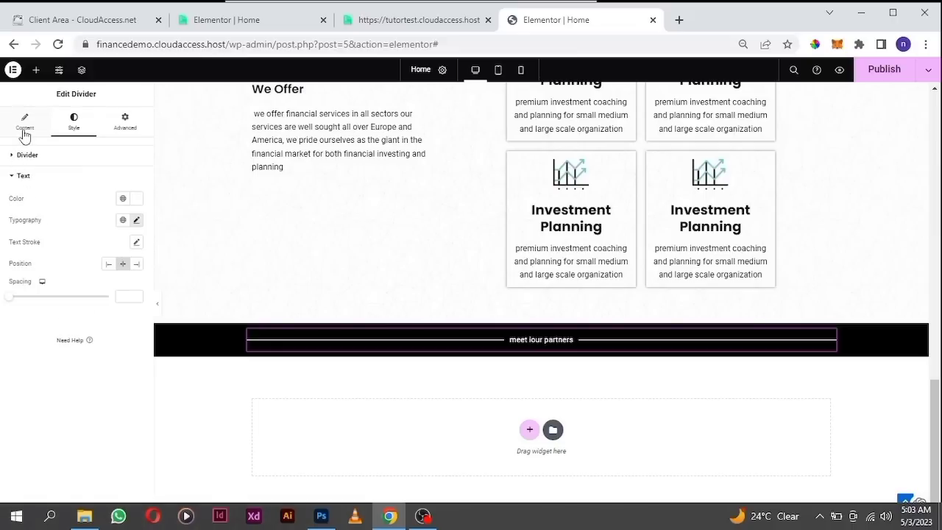
{"action": "left_click", "coordinate": [24, 126]}
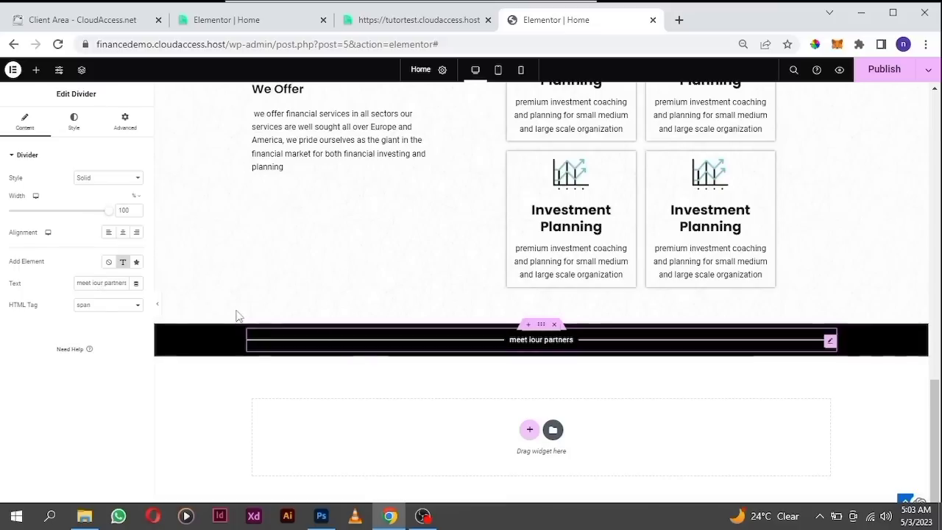
{"action": "left_click", "coordinate": [93, 282]}
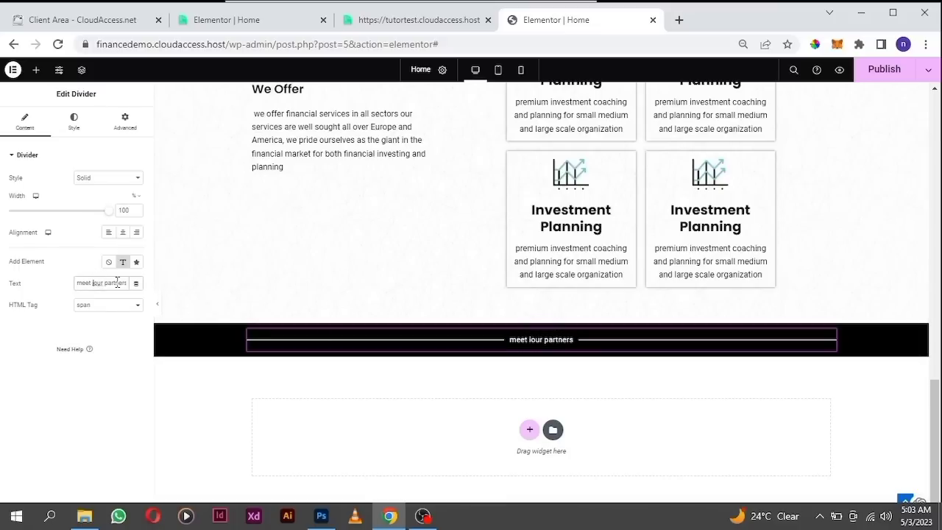
{"action": "key", "text": "Delete"}
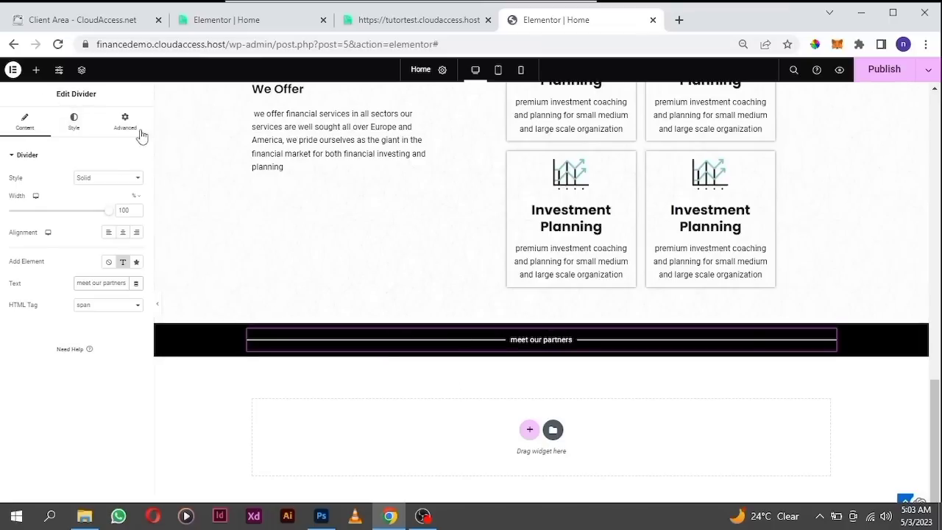
Add an inner container to the black band and place it below the "meet our partners" divider.
{"action": "left_click", "coordinate": [36, 70]}
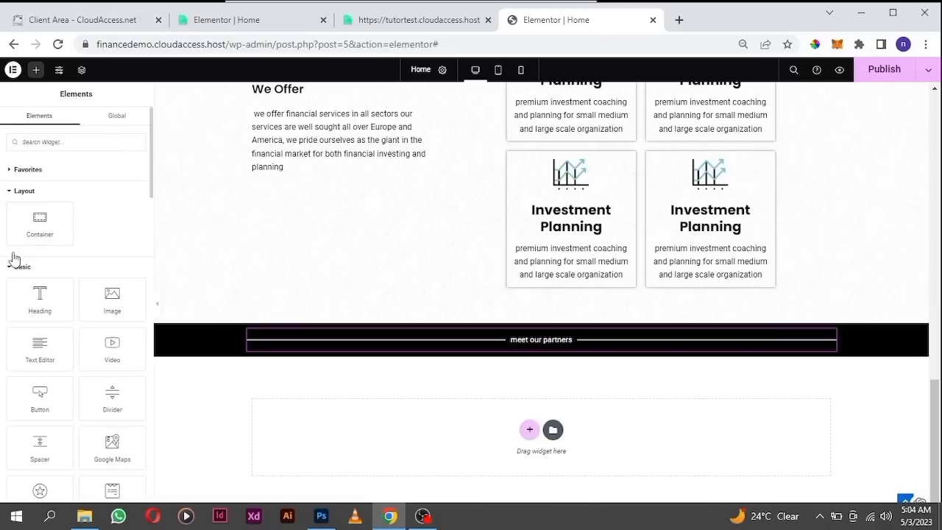
{"action": "left_click_drag", "start_coordinate": [42, 219], "coordinate": [302, 357]}
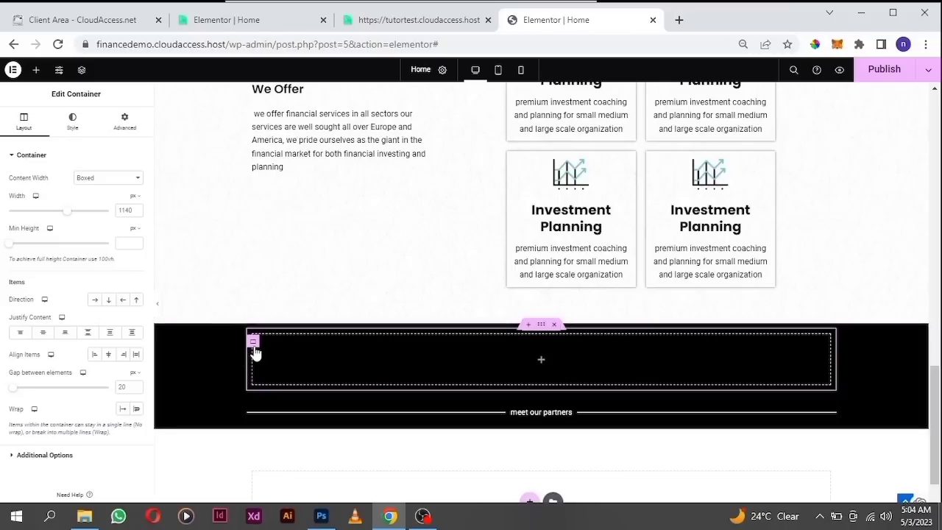
{"action": "left_click_drag", "start_coordinate": [254, 351], "coordinate": [266, 423]}
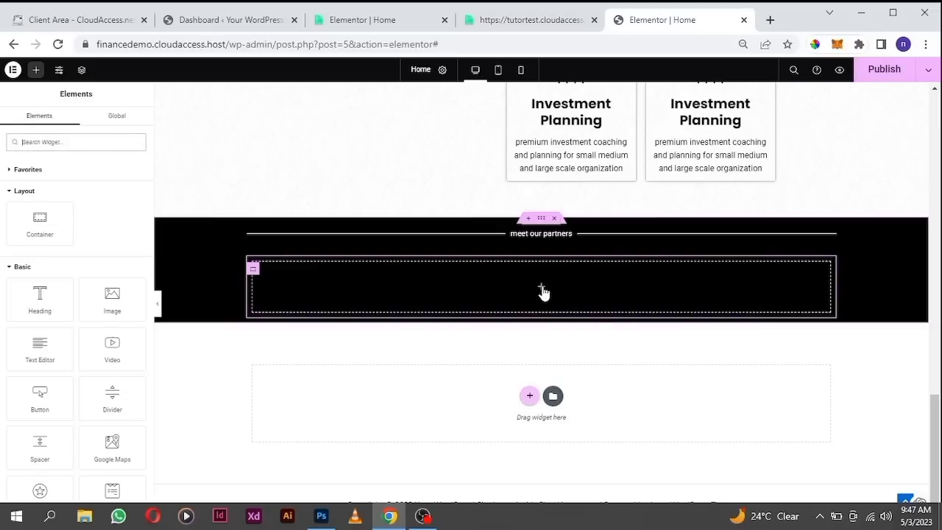
Insert an Image widget into the inner container and choose 01-alinea-logo-light.png from the media library.
{"action": "left_click_drag", "start_coordinate": [104, 303], "coordinate": [355, 306]}
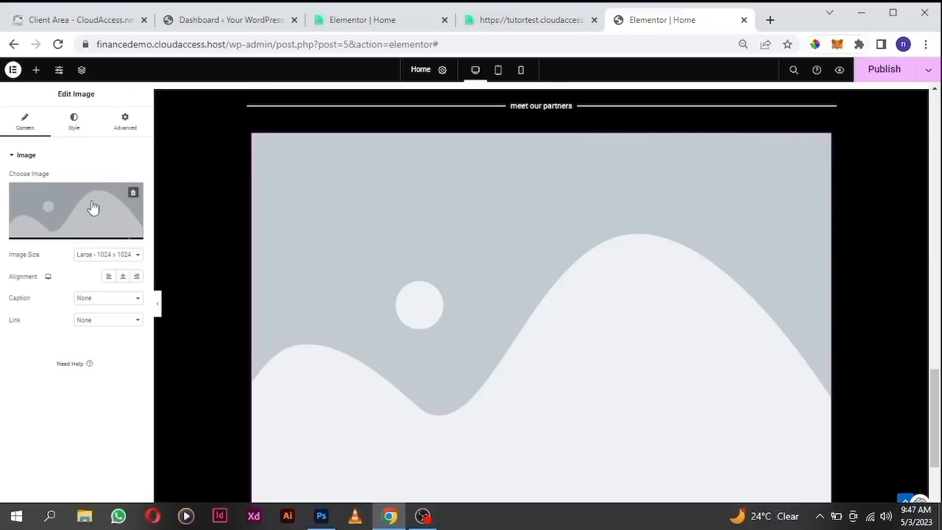
{"action": "left_click", "coordinate": [64, 234]}
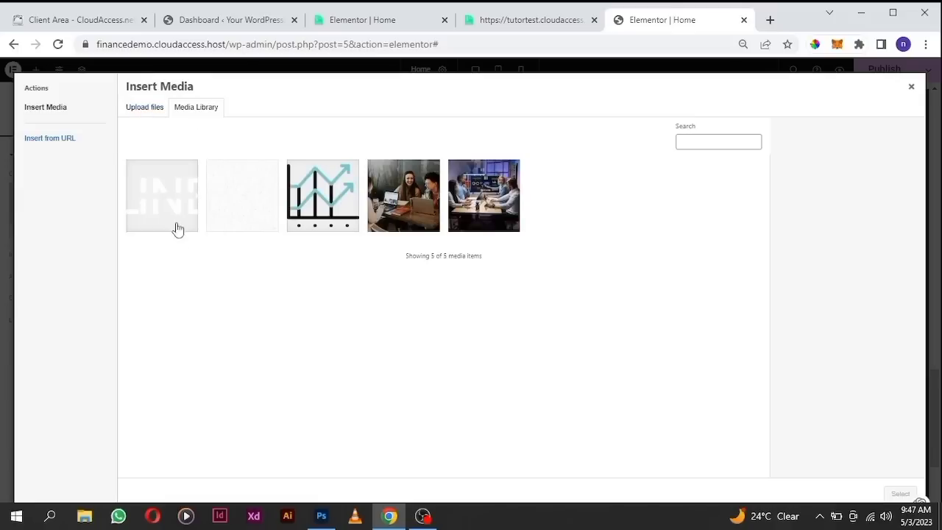
{"action": "left_click", "coordinate": [169, 200]}
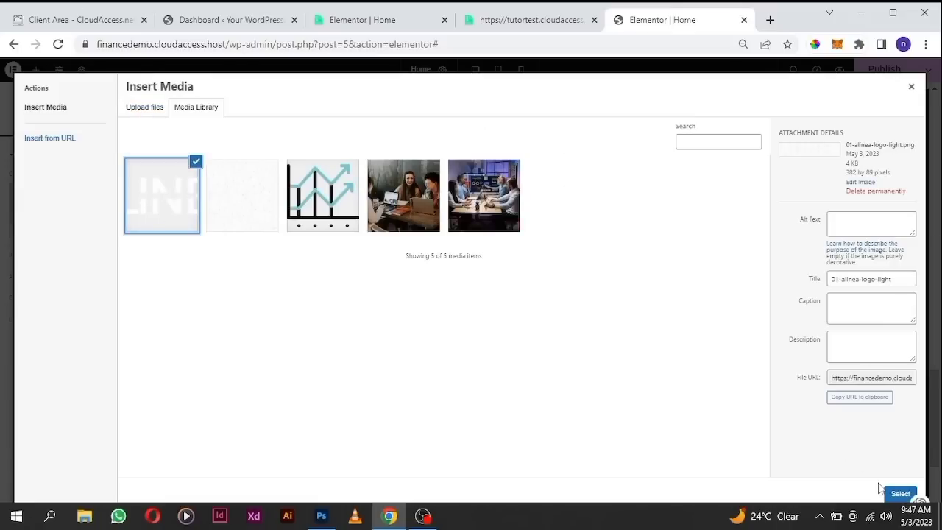
{"action": "left_click", "coordinate": [896, 491]}
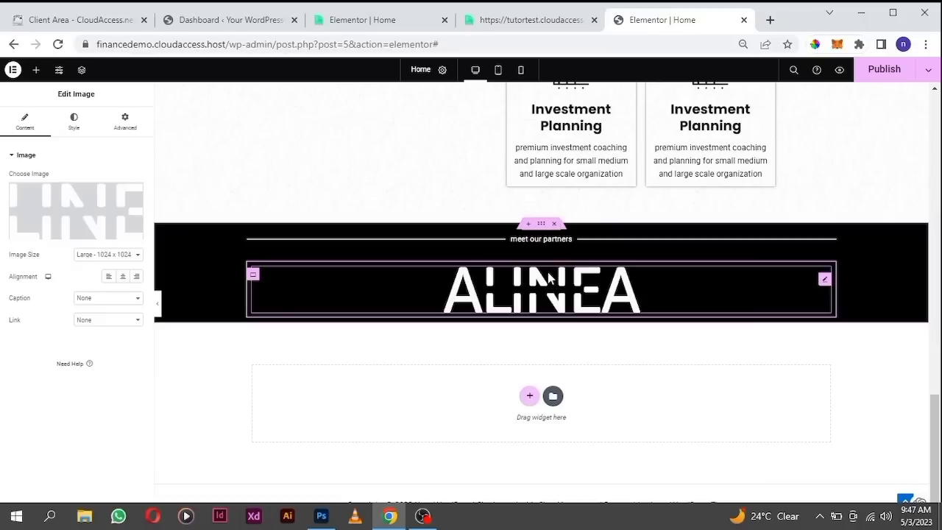
Duplicate the ALINEA logo image four times within the inner container.
{"action": "right_click", "coordinate": [823, 284]}
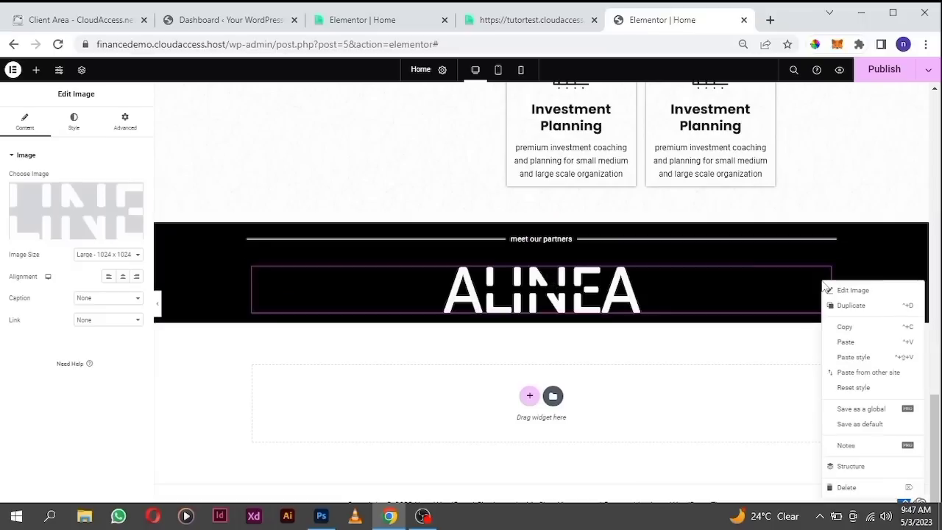
{"action": "left_click", "coordinate": [859, 308]}
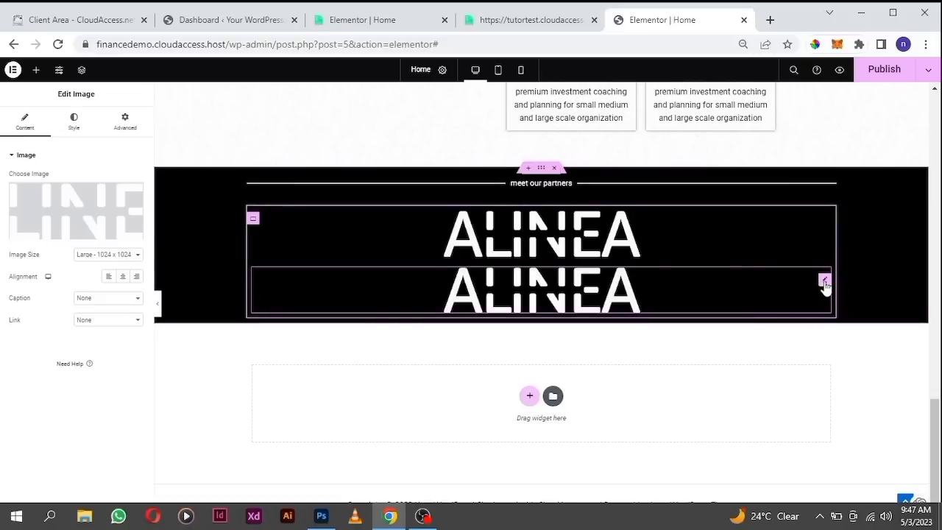
{"action": "right_click", "coordinate": [824, 283]}
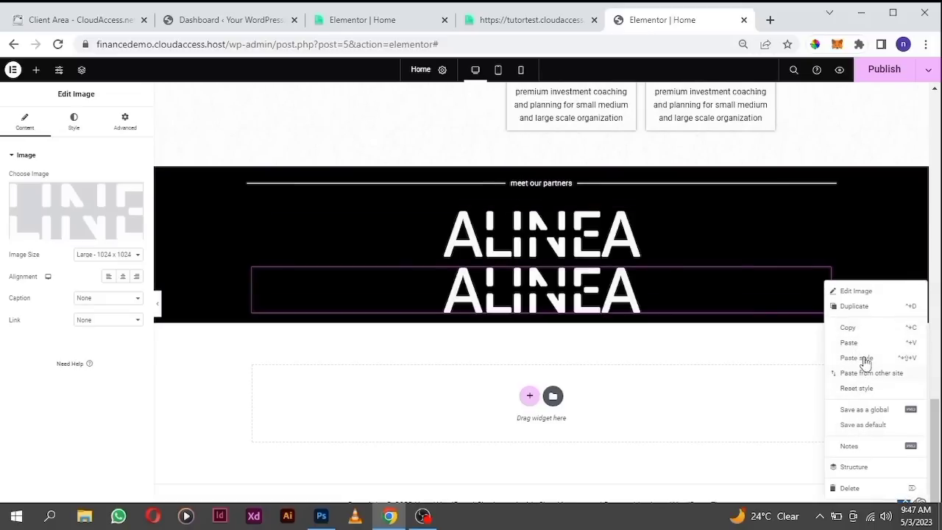
{"action": "left_click", "coordinate": [854, 309]}
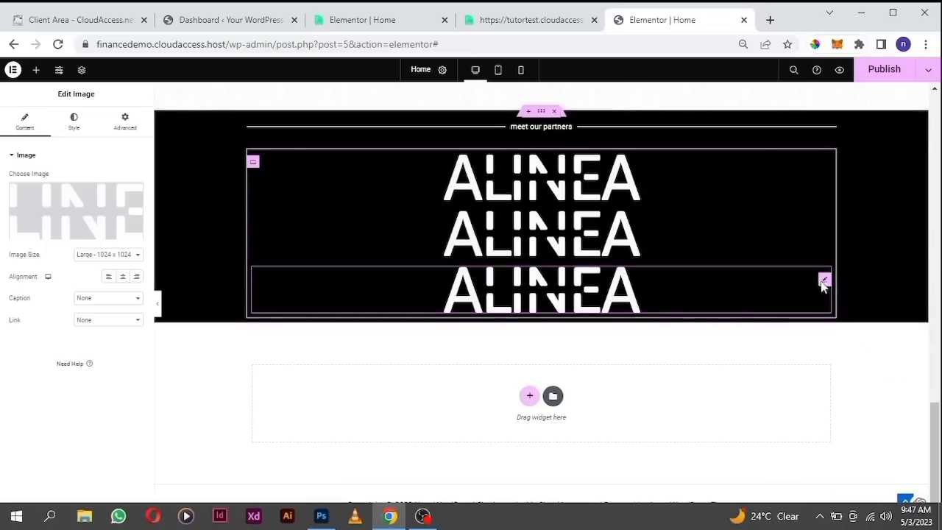
{"action": "right_click", "coordinate": [823, 288]}
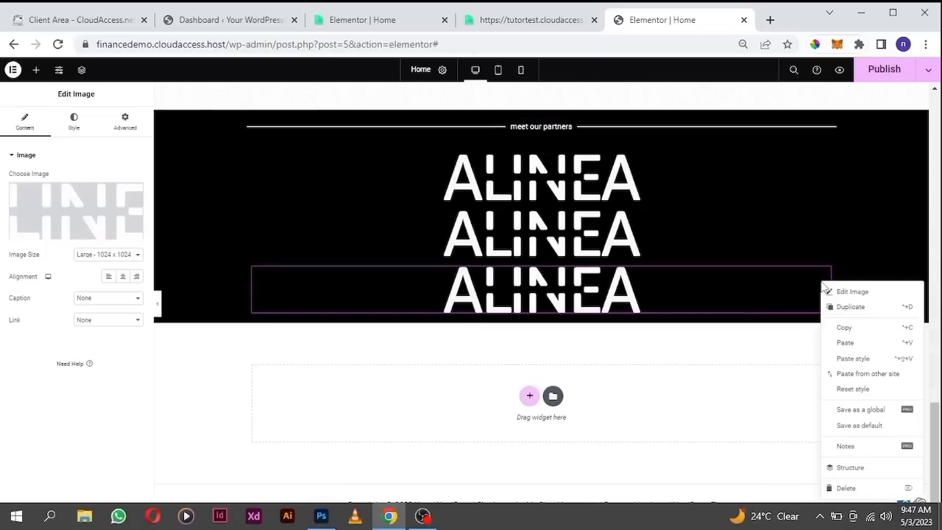
{"action": "left_click", "coordinate": [853, 308]}
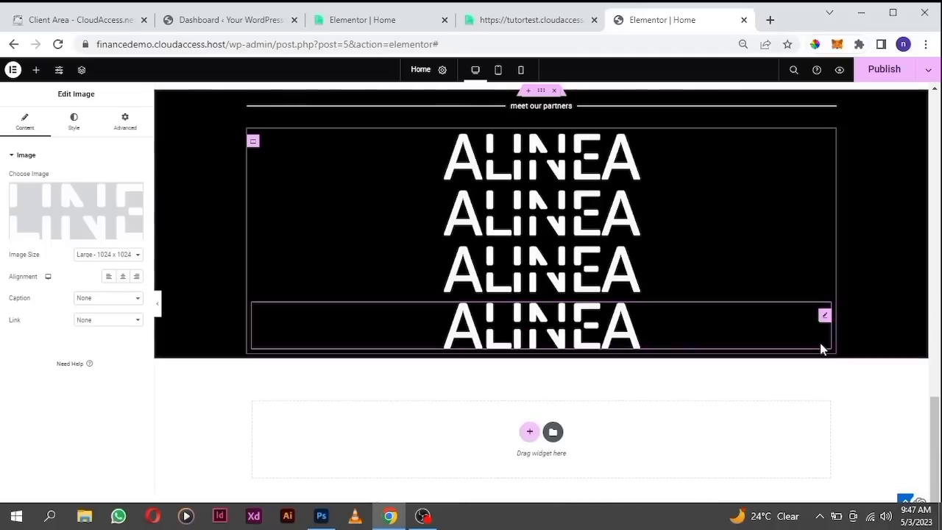
{"action": "right_click", "coordinate": [825, 322]}
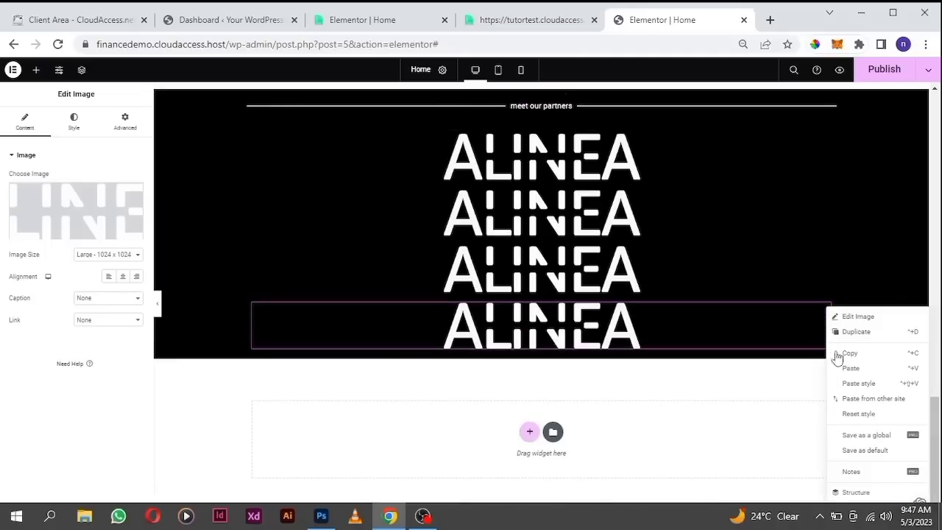
{"action": "left_click", "coordinate": [853, 336]}
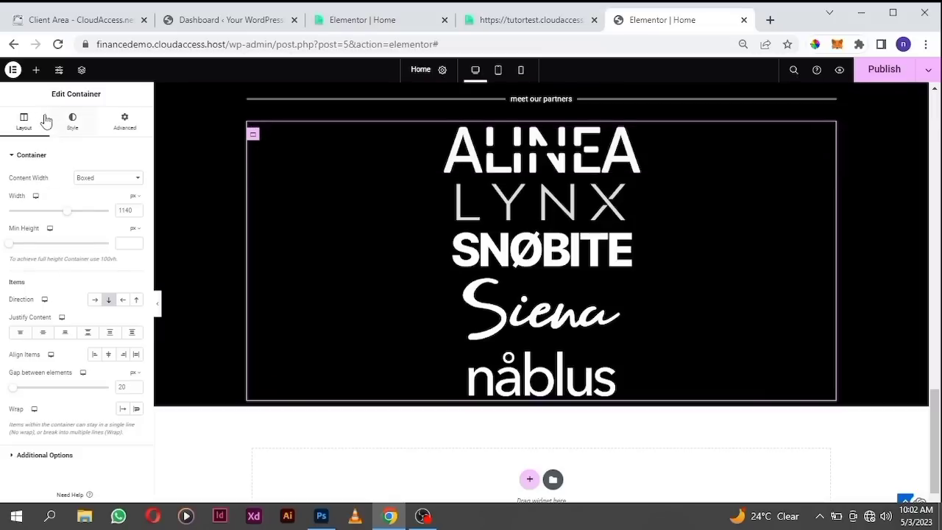
Try the reversed row and column directions on the partner logo container, and keep the logos in a horizontal, non-reversed row.
{"action": "left_click", "coordinate": [95, 300]}
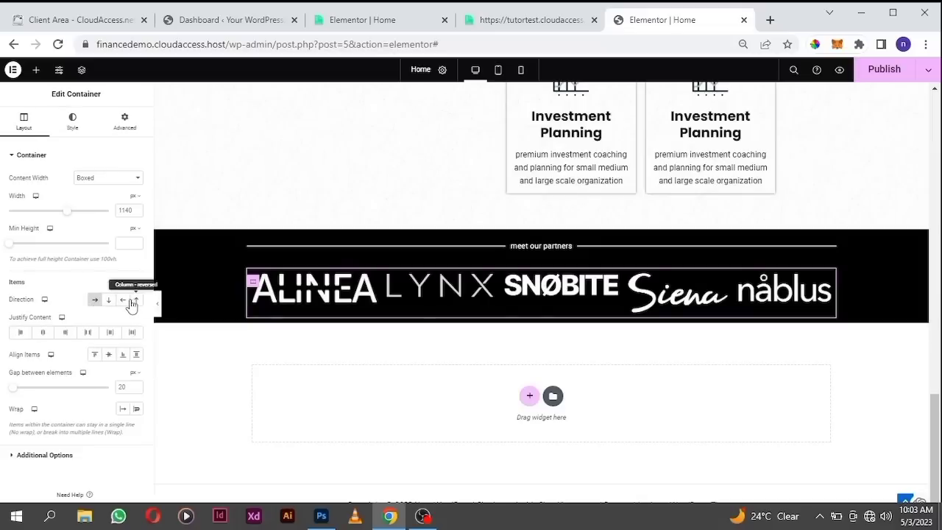
{"action": "left_click", "coordinate": [124, 301]}
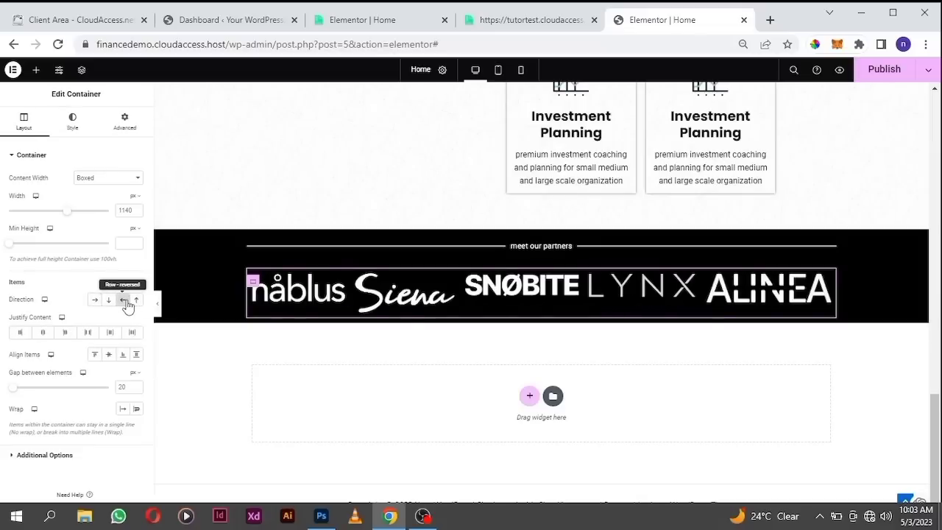
{"action": "left_click", "coordinate": [132, 301]}
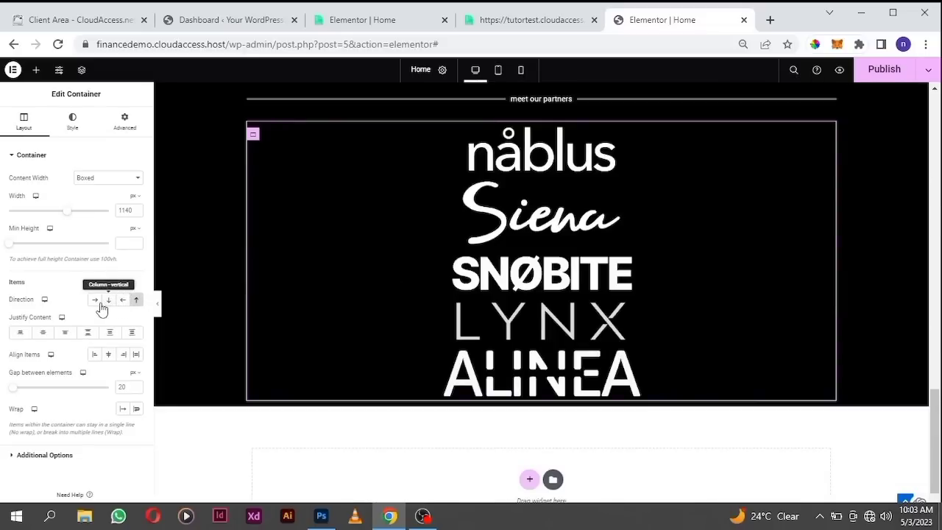
{"action": "left_click", "coordinate": [95, 303]}
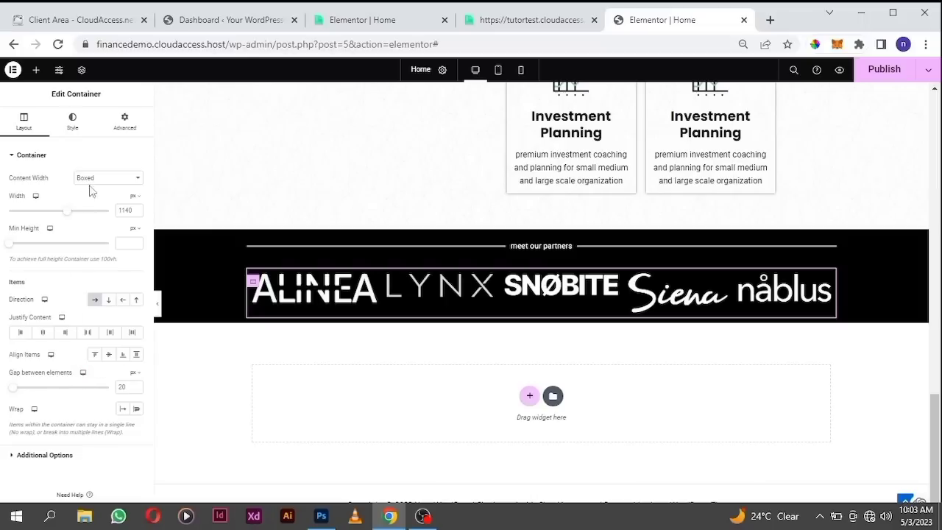
{"action": "left_click", "coordinate": [73, 126]}
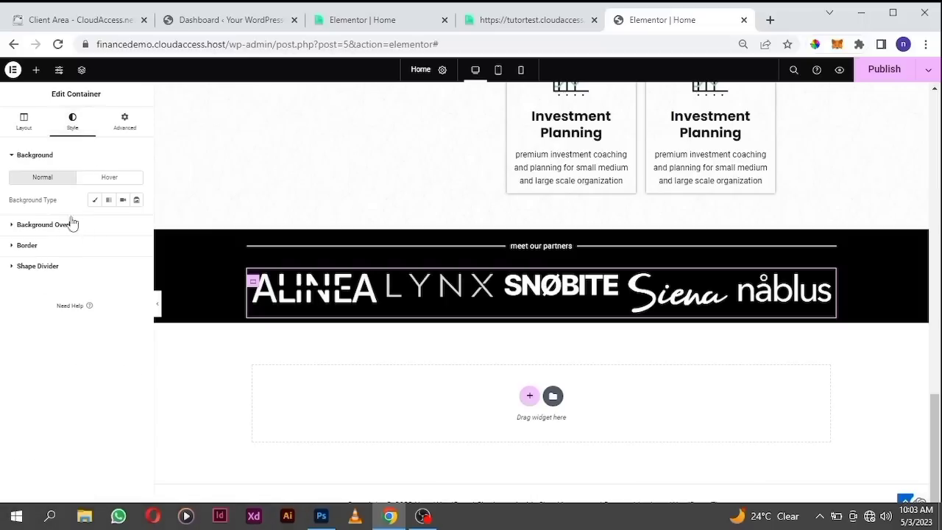
{"action": "left_click", "coordinate": [26, 132]}
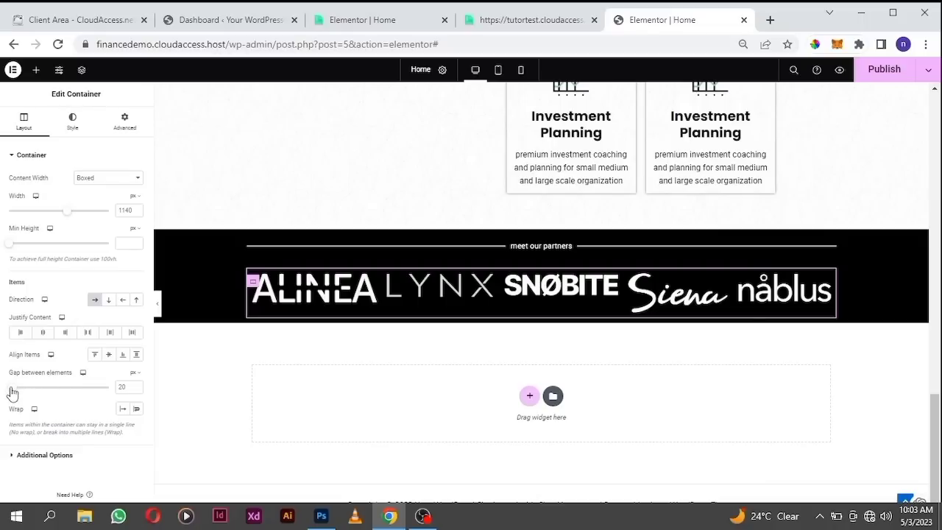
Set the partner logo container's gap between elements to 121 px and align its items to the center.
{"action": "left_click_drag", "start_coordinate": [17, 397], "coordinate": [36, 397]}
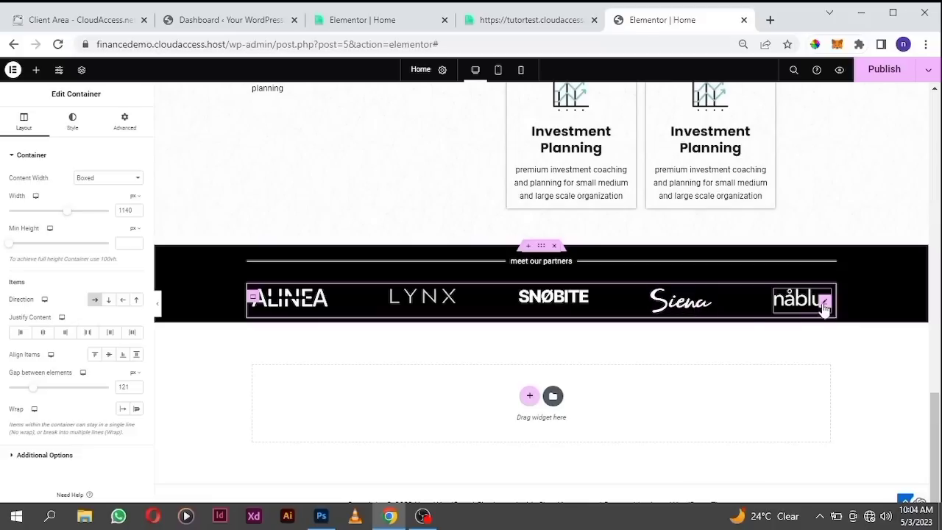
{"action": "left_click", "coordinate": [109, 356]}
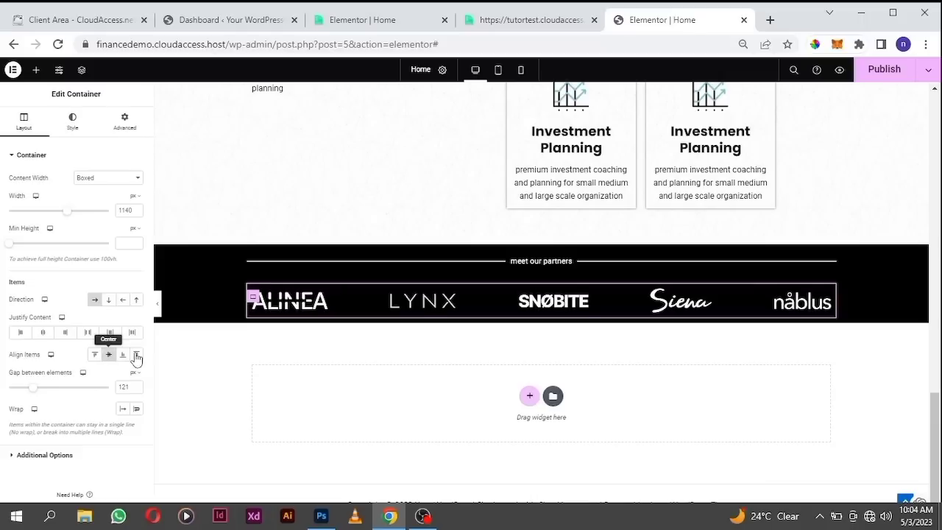
{"action": "left_click", "coordinate": [123, 356]}
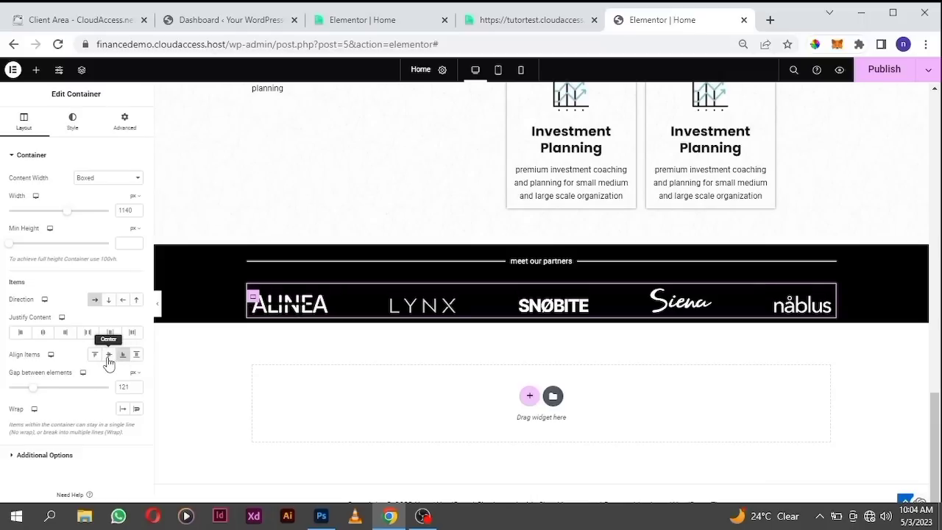
{"action": "left_click", "coordinate": [108, 357]}
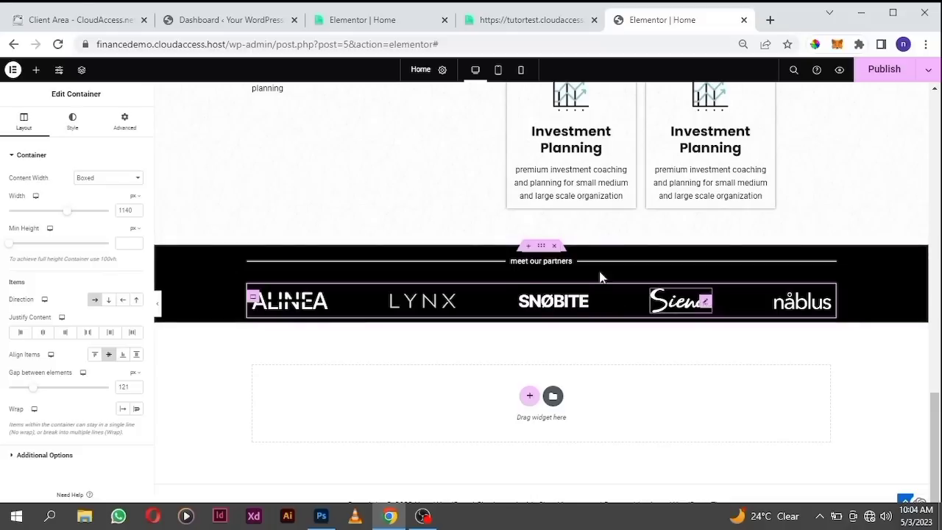
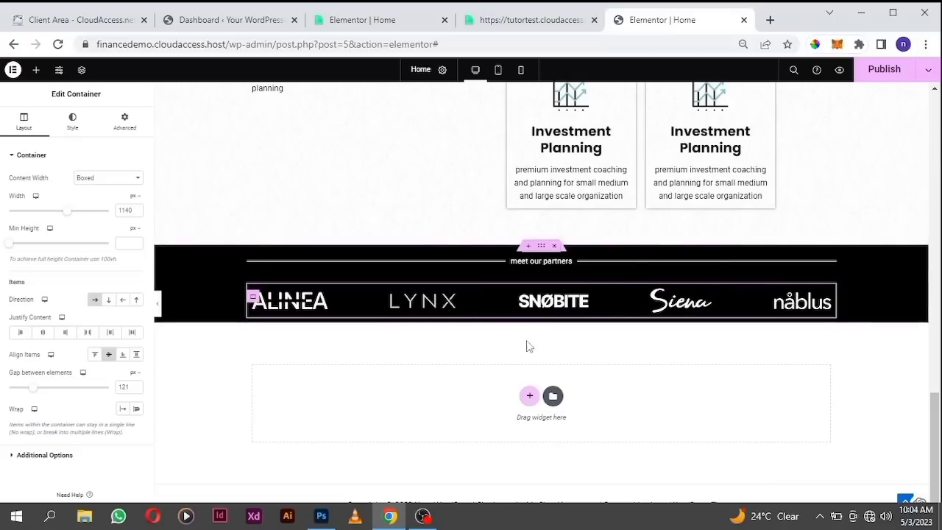
Unlink the padding of the black partners band and set it to 20 px top and 30 px bottom.
{"action": "left_click", "coordinate": [542, 249]}
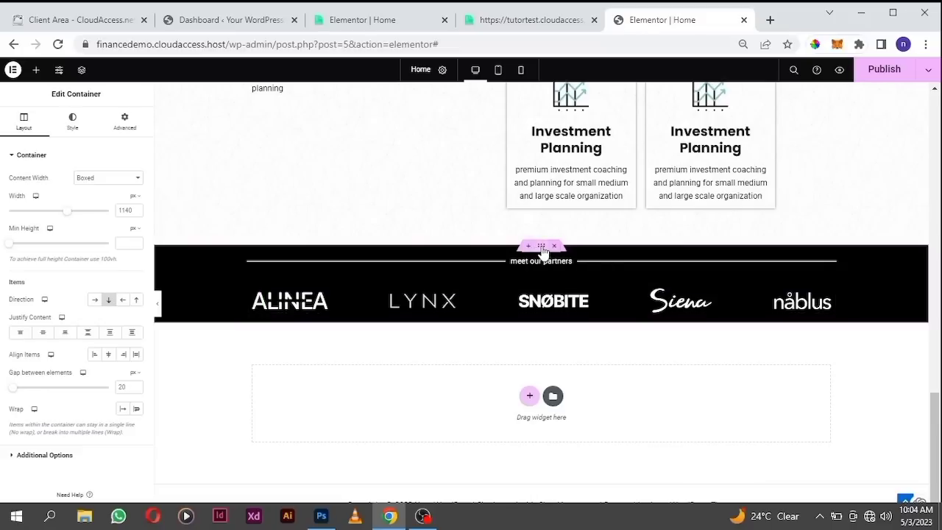
{"action": "left_click", "coordinate": [126, 122]}
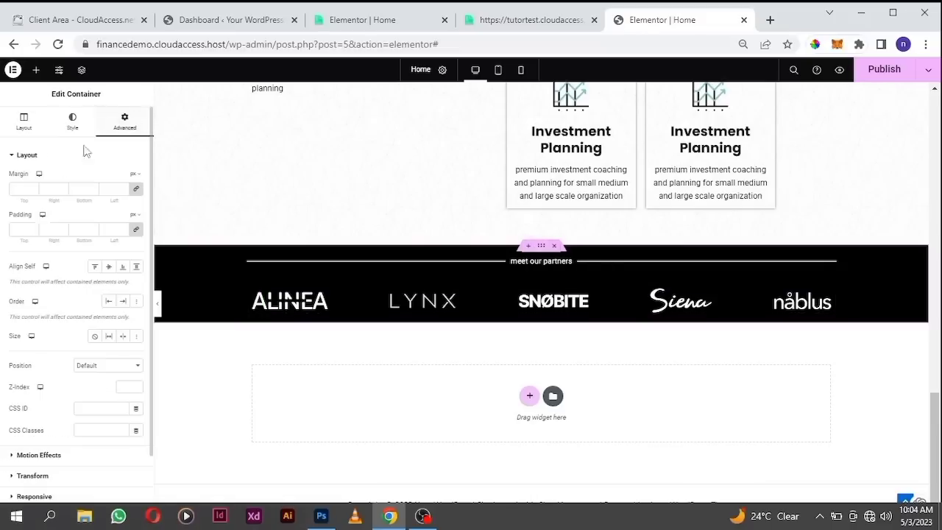
{"action": "left_click", "coordinate": [139, 232]}
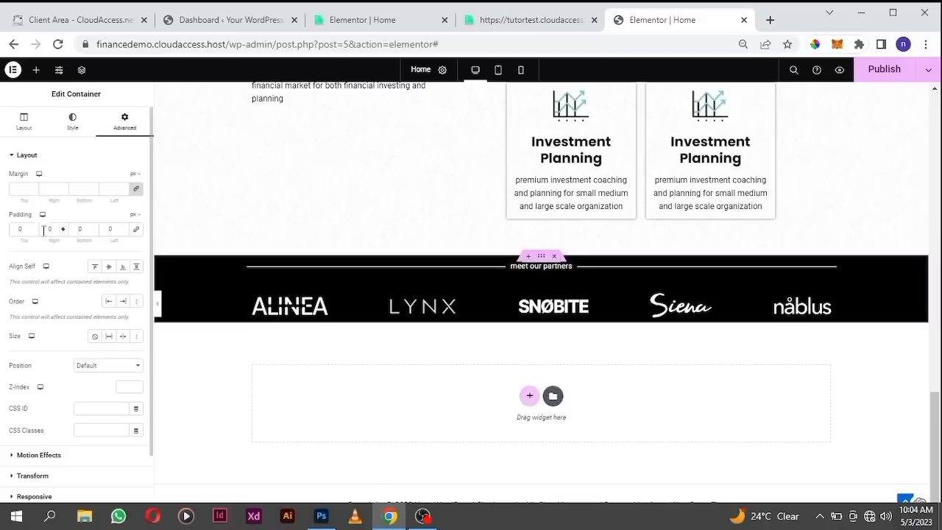
{"action": "left_click", "coordinate": [16, 230]}
{"action": "type", "text": "1"}
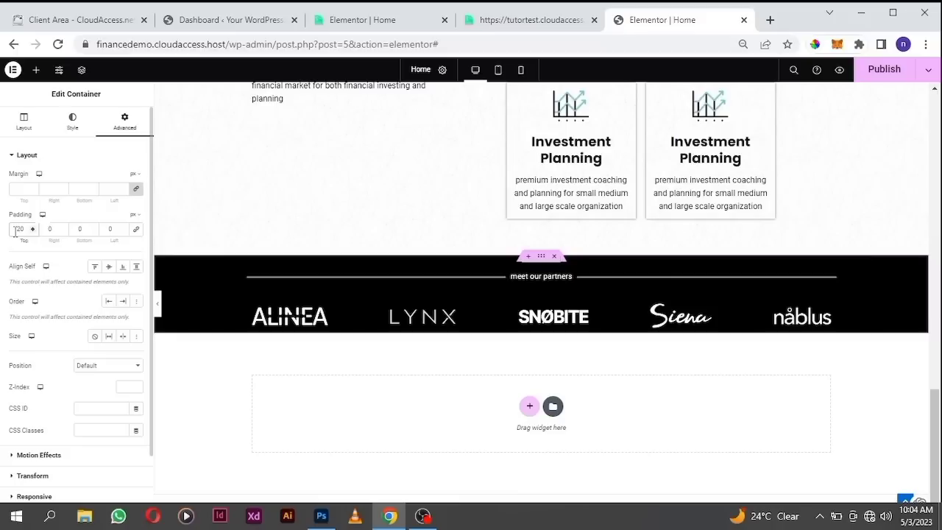
{"action": "left_click", "coordinate": [76, 231]}
{"action": "type", "text": "2"}
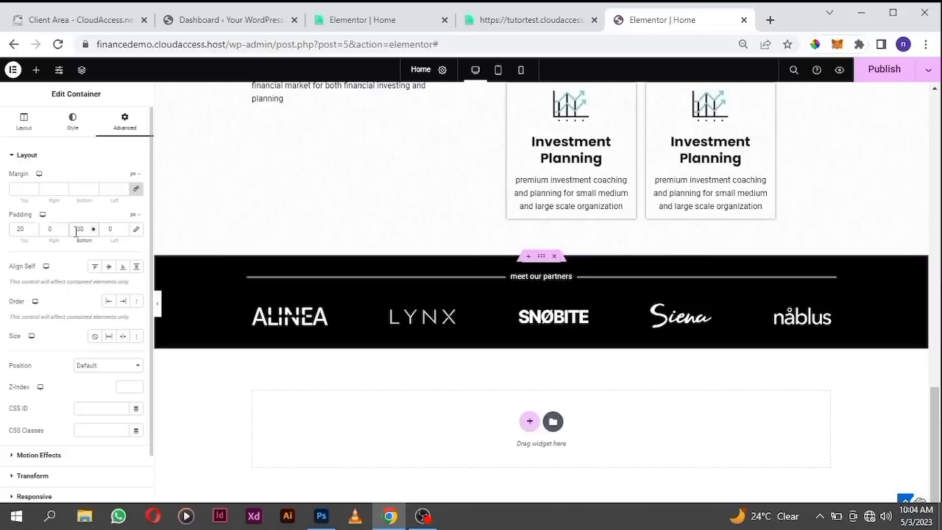
{"action": "key", "text": "BackSpace"}
{"action": "type", "text": "30"}
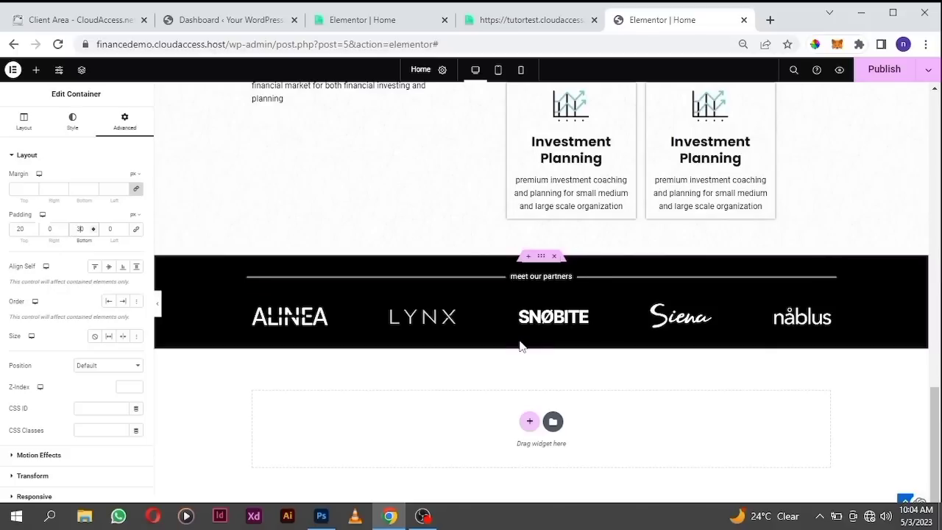
Review the partners band and the services section above it, including at full width with the editing panel hidden.
{"action": "scroll", "coordinate": [514, 347], "scroll_direction": "down", "scroll_amount": 1}
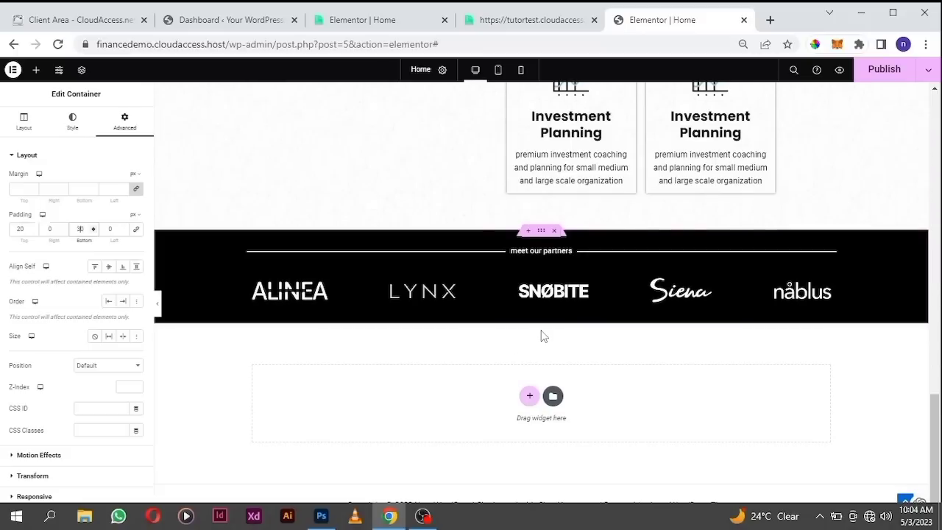
{"action": "scroll", "coordinate": [630, 248], "scroll_direction": "up", "scroll_amount": 2}
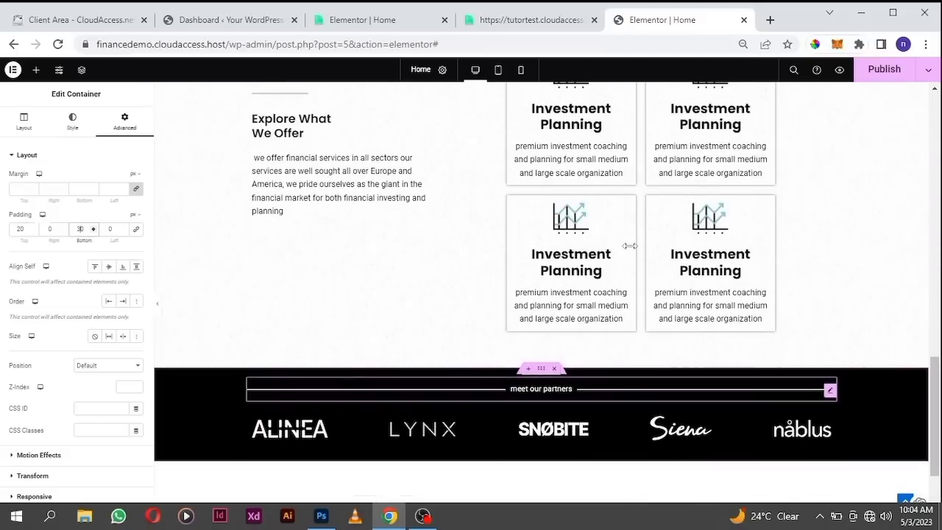
{"action": "scroll", "coordinate": [629, 246], "scroll_direction": "up", "scroll_amount": 3}
{"action": "scroll", "coordinate": [629, 247], "scroll_direction": "down", "scroll_amount": 3}
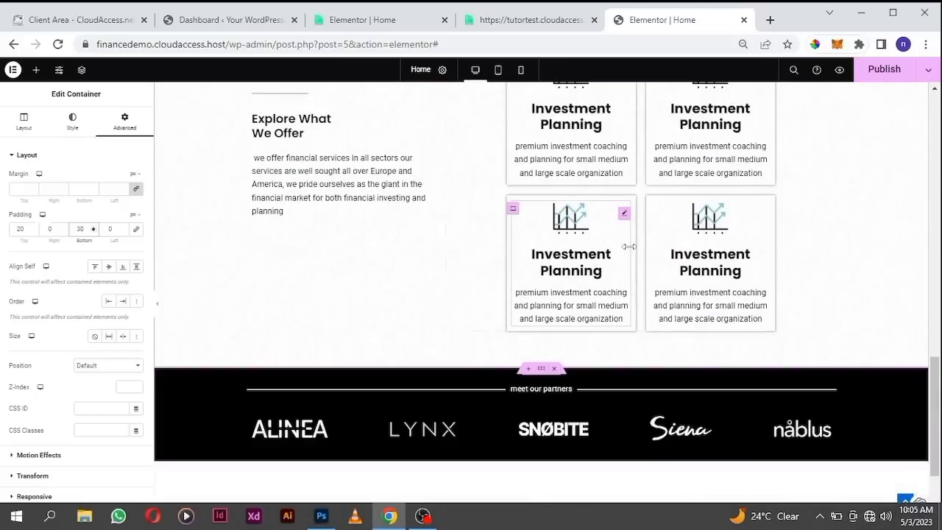
{"action": "scroll", "coordinate": [629, 246], "scroll_direction": "down", "scroll_amount": 1}
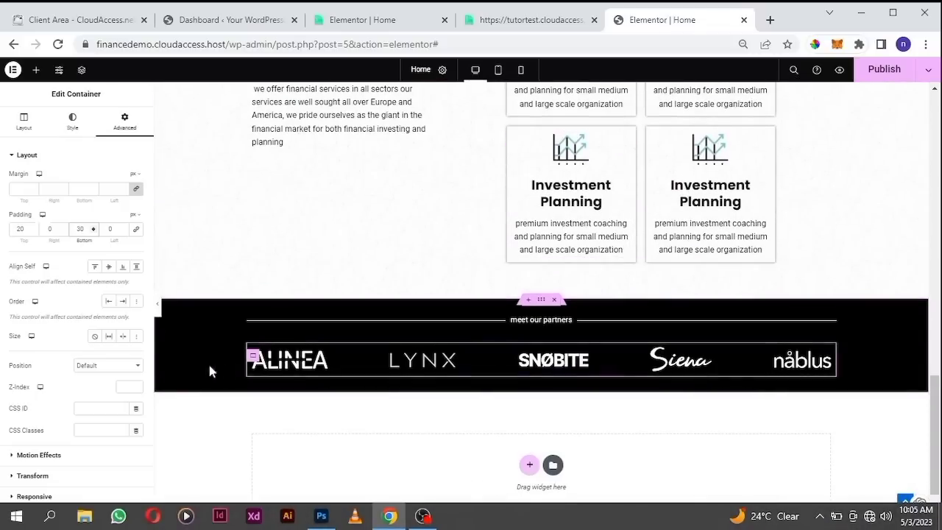
{"action": "left_click", "coordinate": [158, 307]}
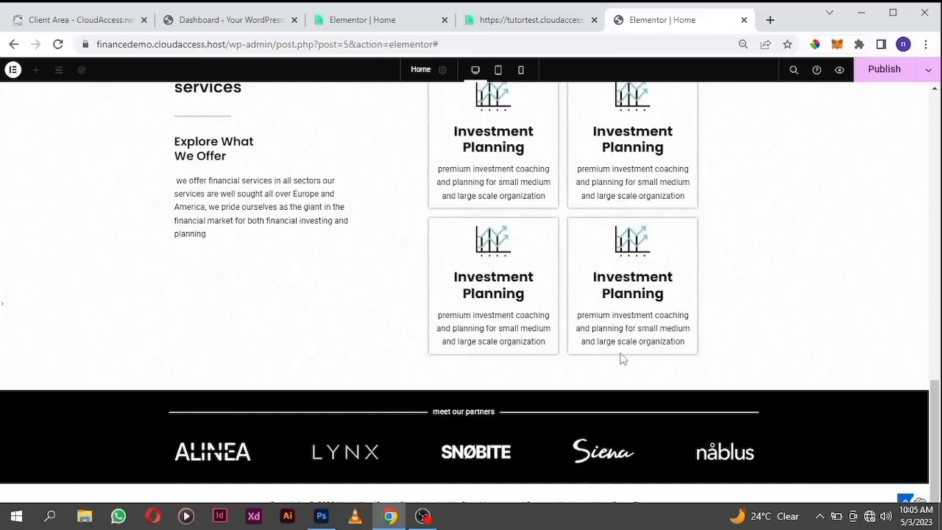
{"action": "scroll", "coordinate": [622, 358], "scroll_direction": "up", "scroll_amount": 3}
{"action": "scroll", "coordinate": [622, 359], "scroll_direction": "down", "scroll_amount": 3}
{"action": "left_click", "coordinate": [2, 304]}
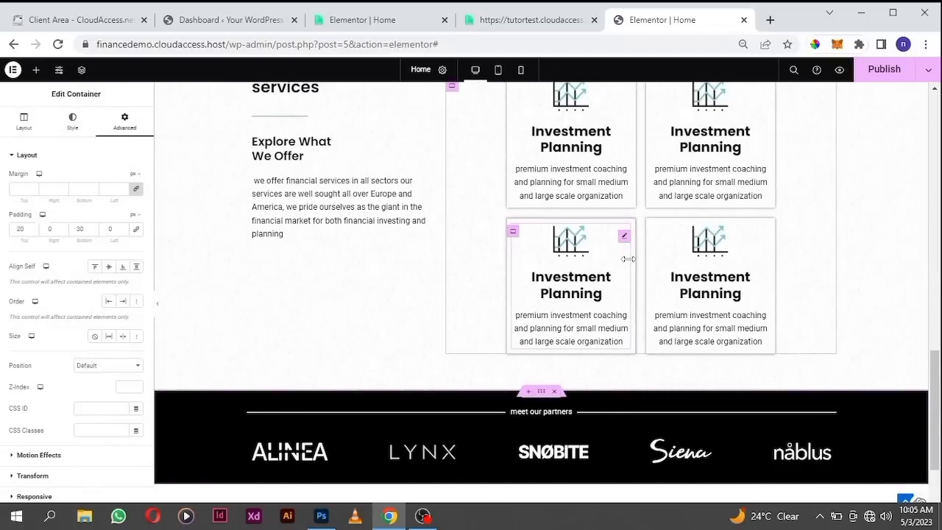
{"action": "scroll", "coordinate": [624, 301], "scroll_direction": "down", "scroll_amount": 2}
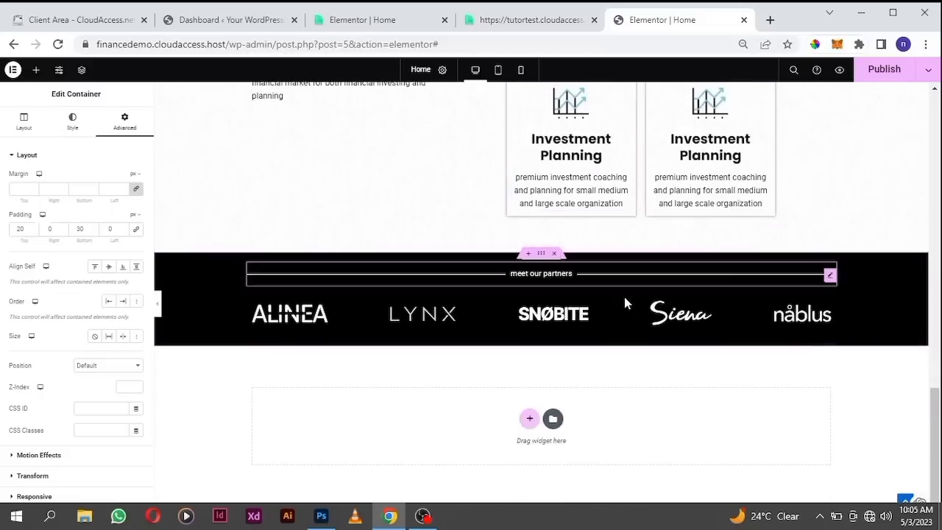
Switch to the reference site and examine the "Our Team" section's heading, divider, subheading and three team member cards.
{"action": "left_click", "coordinate": [510, 20]}
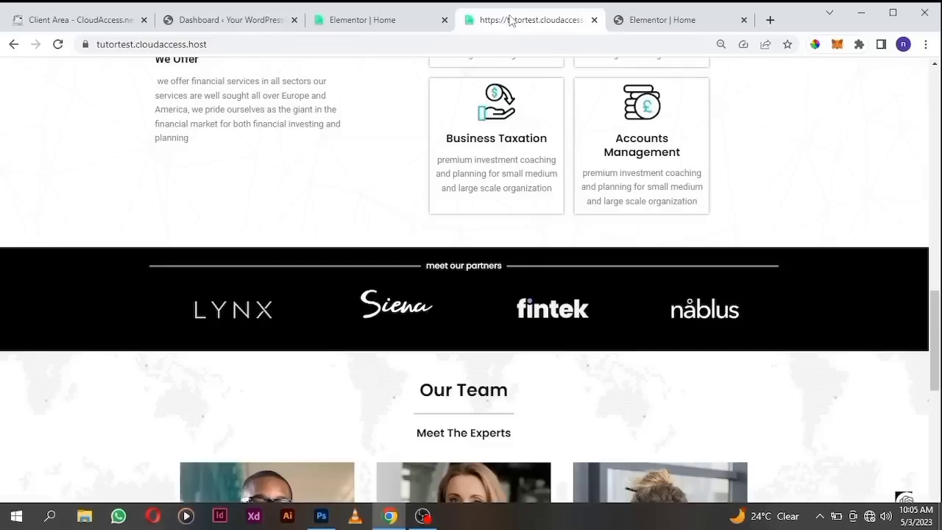
{"action": "scroll", "coordinate": [549, 379], "scroll_direction": "down", "scroll_amount": 3}
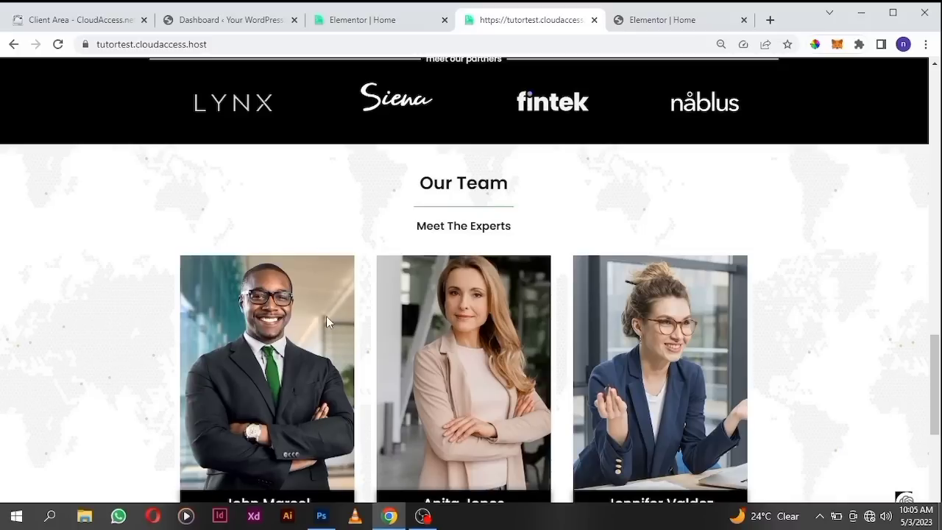
{"action": "scroll", "coordinate": [335, 315], "scroll_direction": "down", "scroll_amount": 1}
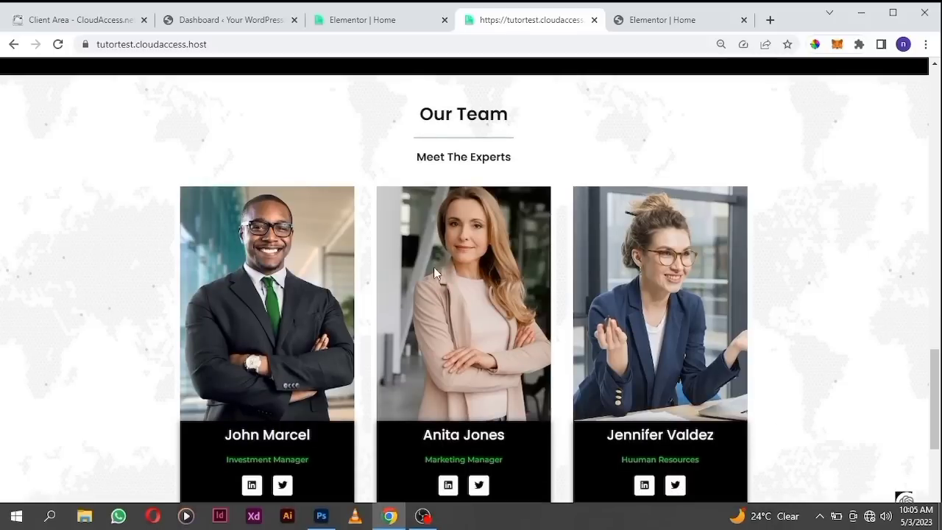
{"action": "scroll", "coordinate": [415, 278], "scroll_direction": "down", "scroll_amount": 2}
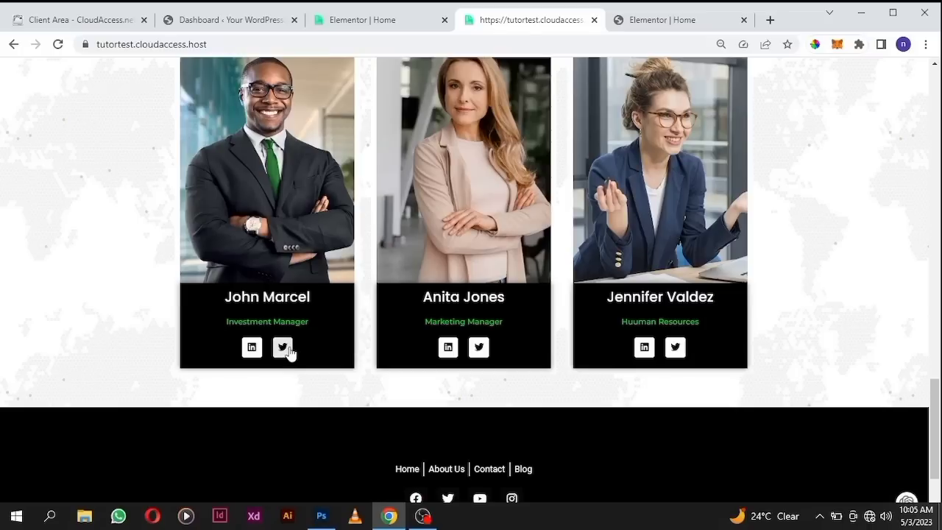
{"action": "scroll", "coordinate": [288, 353], "scroll_direction": "up", "scroll_amount": 1}
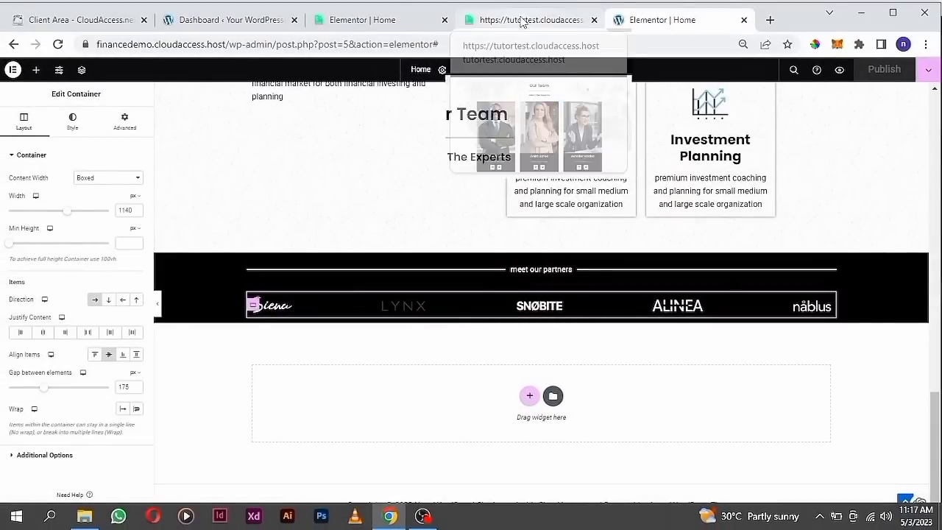
{"action": "left_click", "coordinate": [523, 24]}
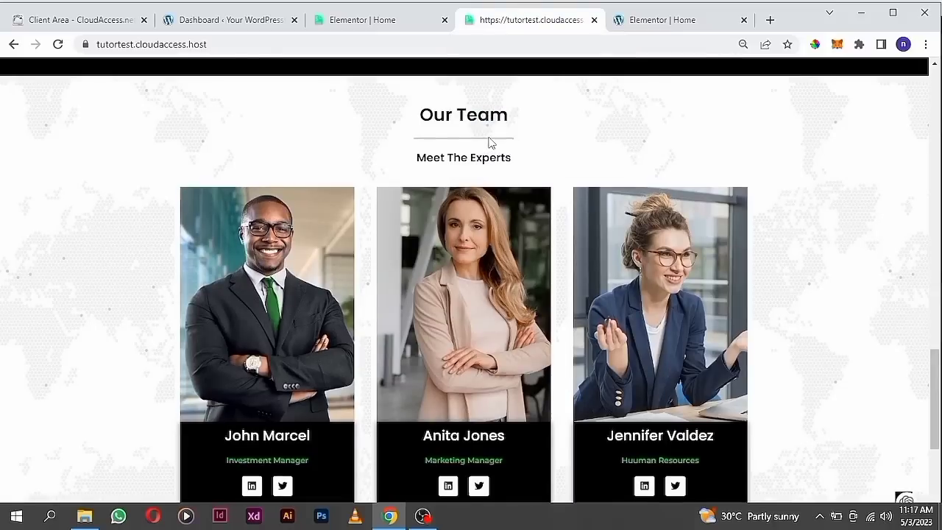
{"action": "scroll", "coordinate": [495, 170], "scroll_direction": "up", "scroll_amount": 1}
{"action": "scroll", "coordinate": [499, 191], "scroll_direction": "down", "scroll_amount": 1}
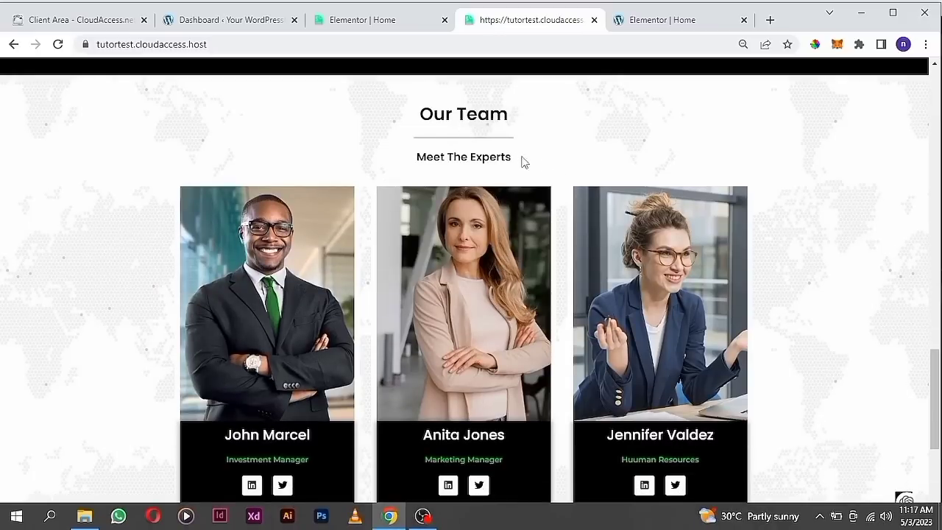
{"action": "scroll", "coordinate": [507, 150], "scroll_direction": "down", "scroll_amount": 1}
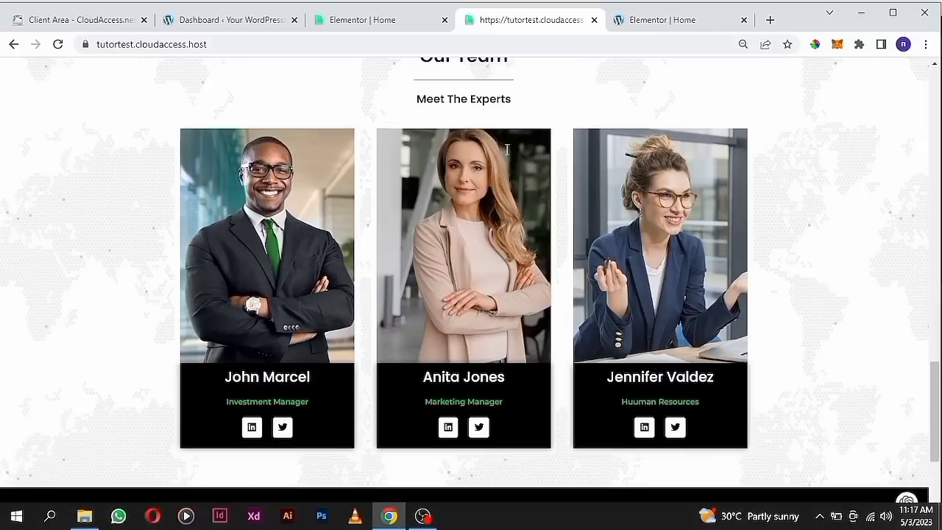
{"action": "scroll", "coordinate": [506, 150], "scroll_direction": "up", "scroll_amount": 1}
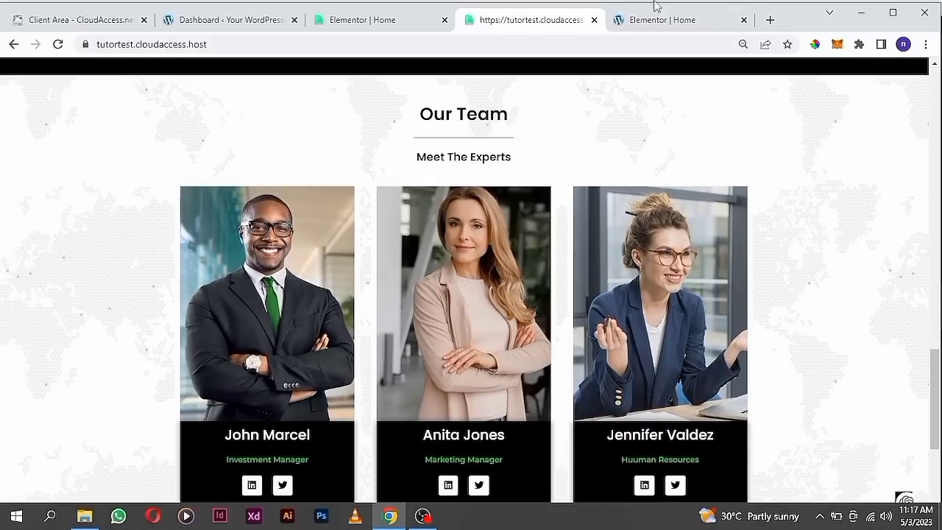
Return to the Elementor page and add a single-column container with vertical direction below the partners band.
{"action": "left_click", "coordinate": [652, 21]}
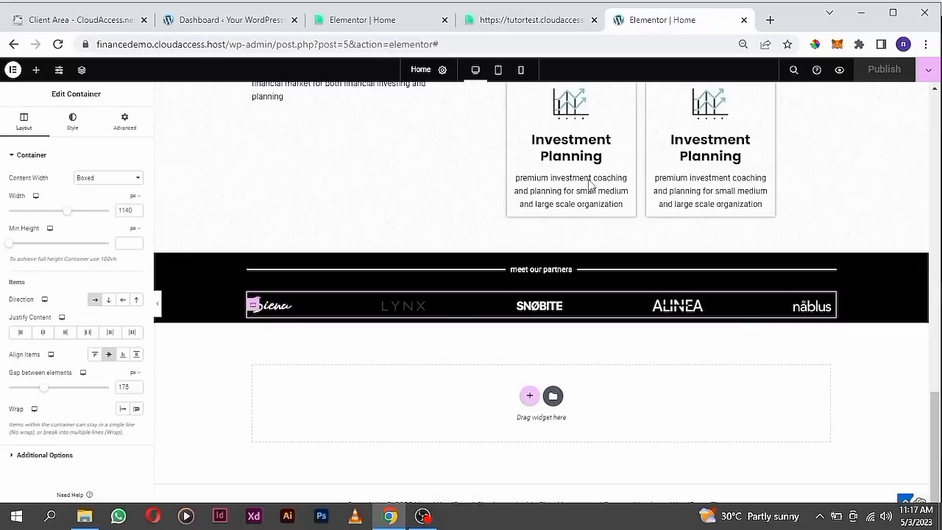
{"action": "left_click", "coordinate": [529, 396]}
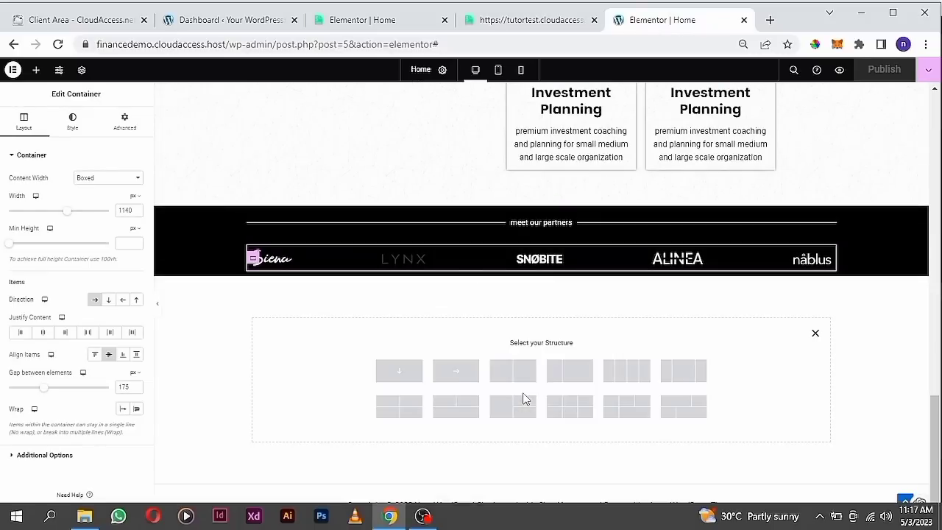
{"action": "left_click", "coordinate": [400, 375]}
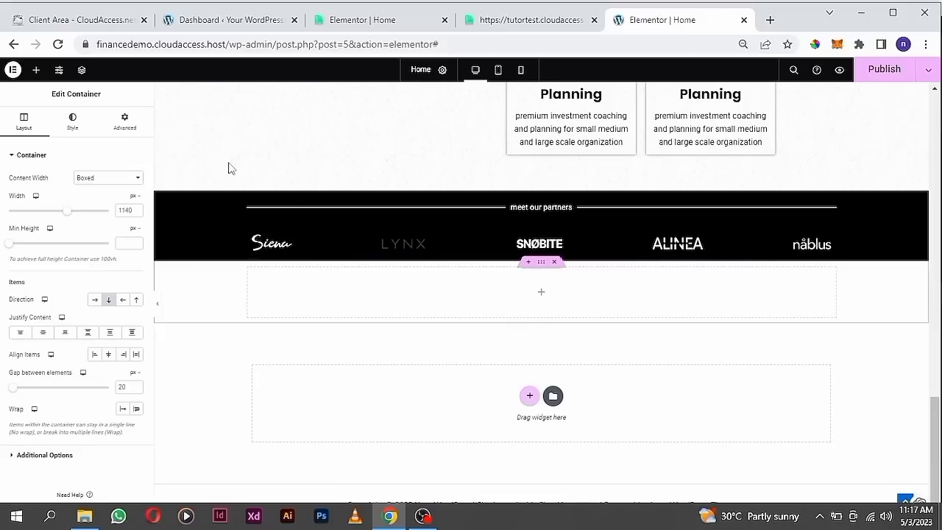
Copy the "About us" heading and paste it into the empty container below the partners band.
{"action": "scroll", "coordinate": [471, 211], "scroll_direction": "up", "scroll_amount": 2}
{"action": "scroll", "coordinate": [470, 211], "scroll_direction": "up", "scroll_amount": 8}
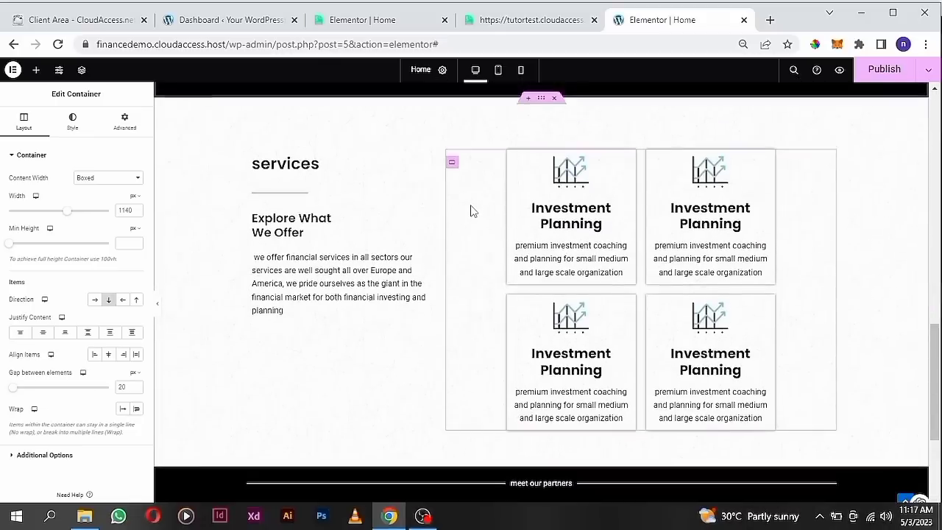
{"action": "scroll", "coordinate": [471, 214], "scroll_direction": "up", "scroll_amount": 4}
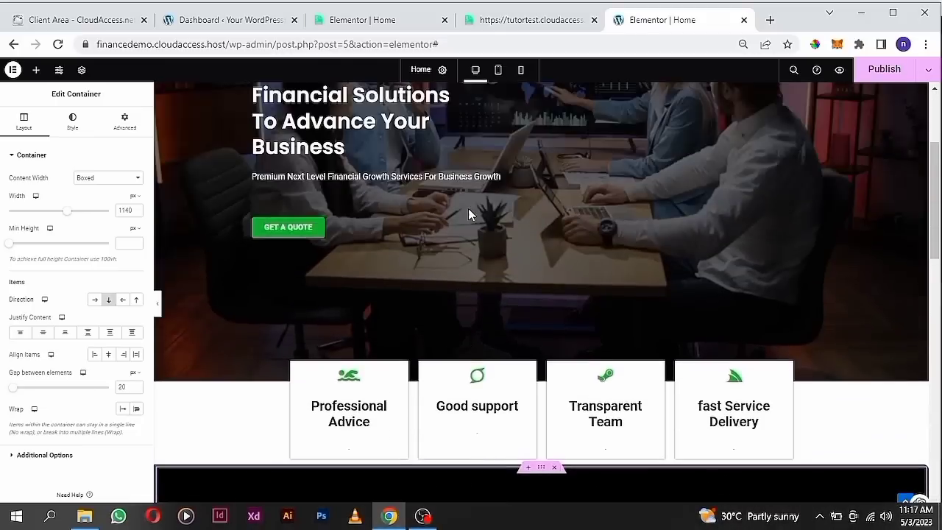
{"action": "scroll", "coordinate": [469, 214], "scroll_direction": "down", "scroll_amount": 6}
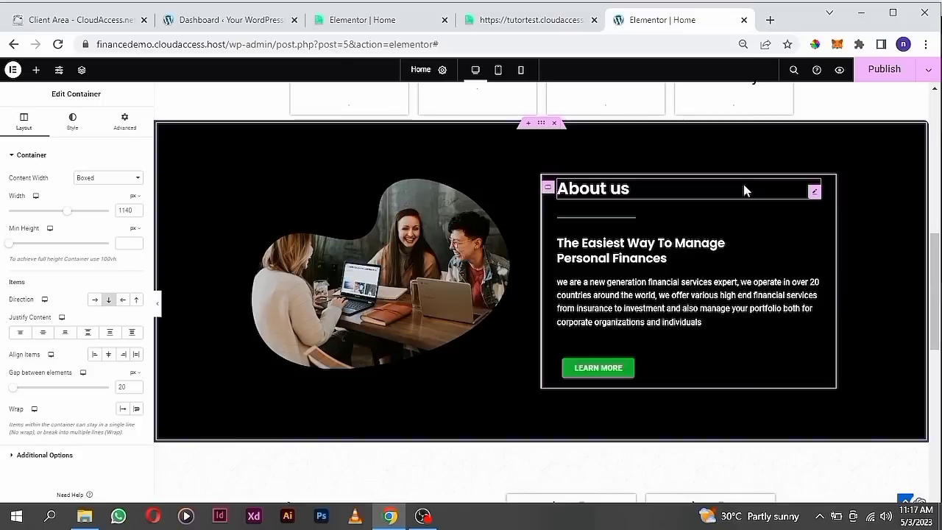
{"action": "right_click", "coordinate": [812, 193]}
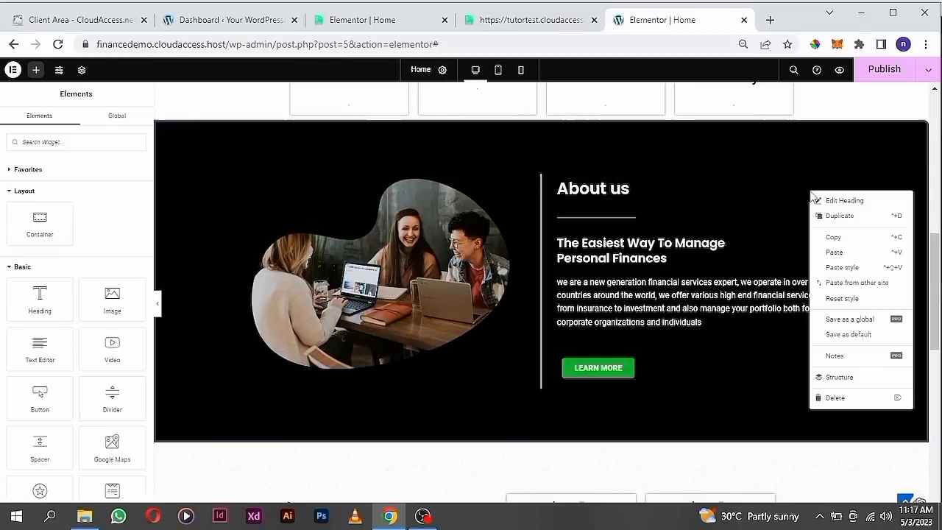
{"action": "left_click", "coordinate": [833, 237]}
{"action": "scroll", "coordinate": [286, 407], "scroll_direction": "down", "scroll_amount": 9}
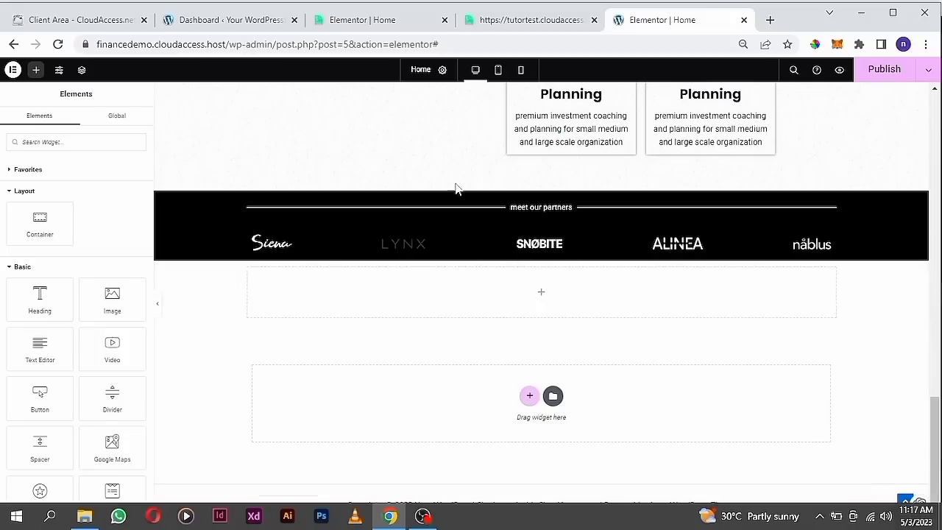
{"action": "right_click", "coordinate": [543, 293]}
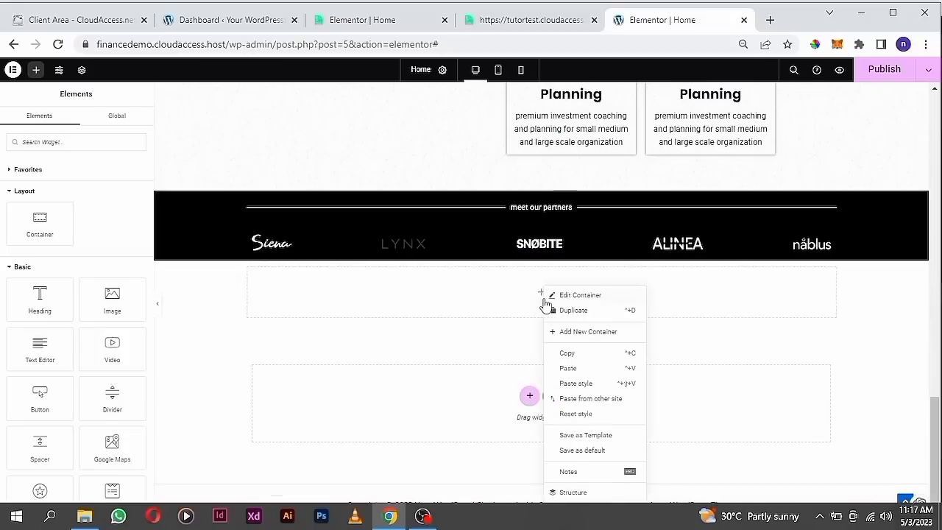
{"action": "left_click", "coordinate": [568, 368]}
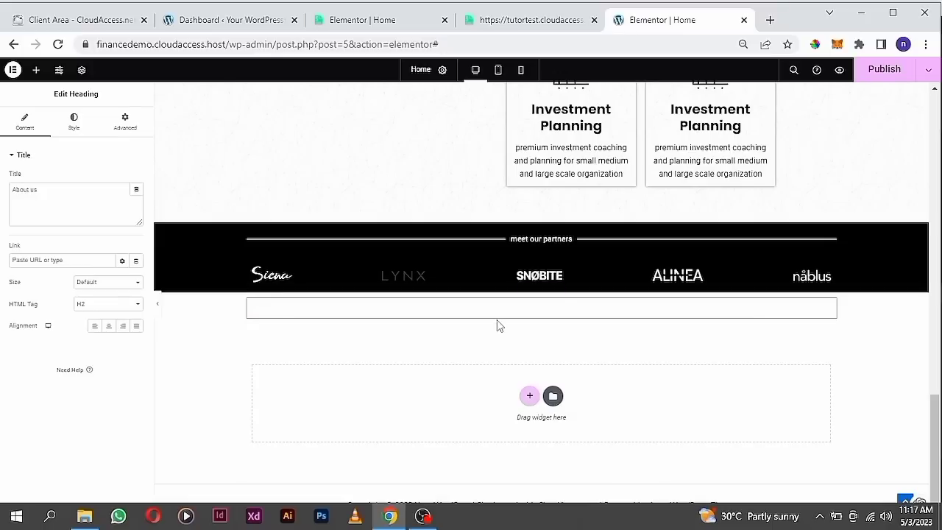
Set the pasted heading's text colour to #000000 and centre its alignment.
{"action": "left_click", "coordinate": [78, 131]}
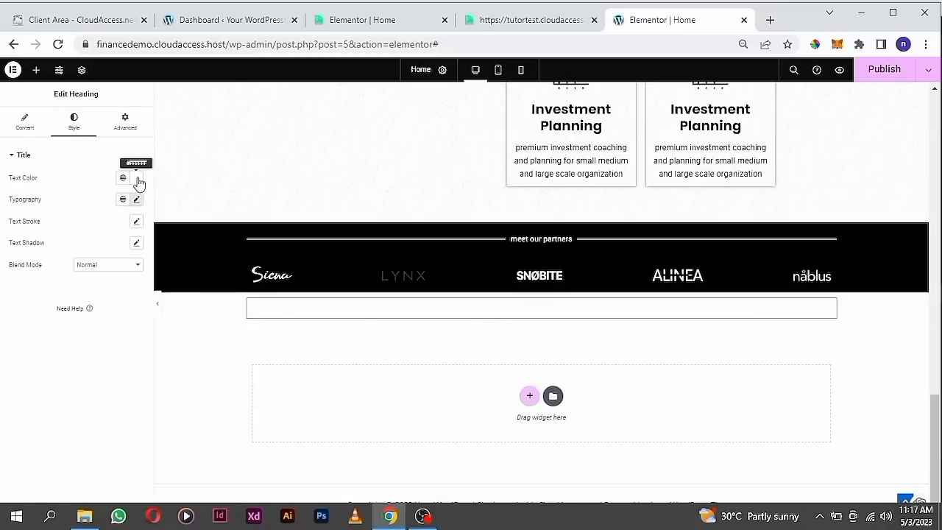
{"action": "left_click", "coordinate": [137, 180]}
{"action": "left_click_drag", "start_coordinate": [63, 256], "coordinate": [60, 336]}
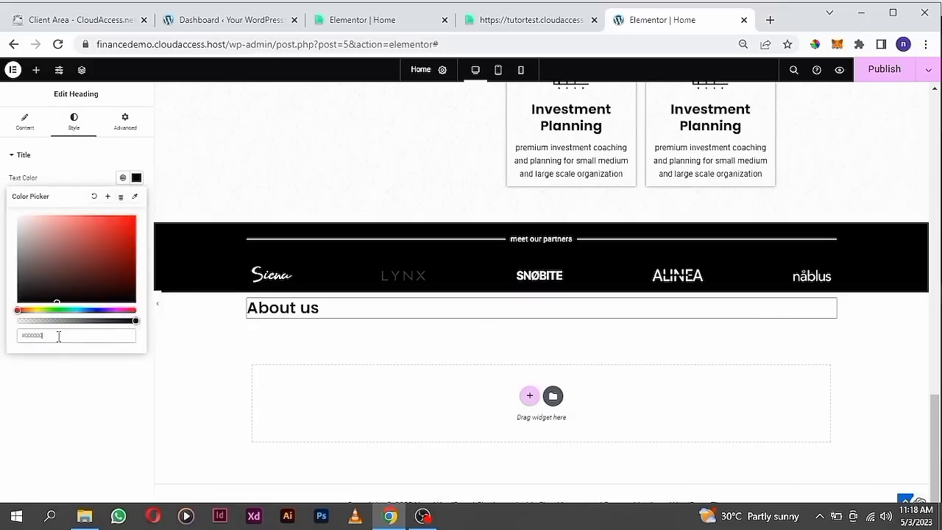
{"action": "left_click", "coordinate": [75, 160]}
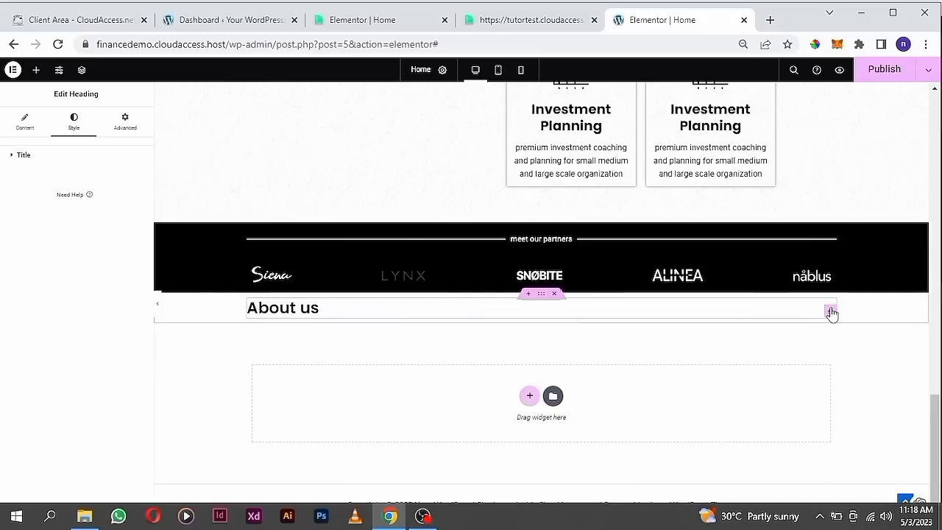
{"action": "left_click", "coordinate": [25, 123]}
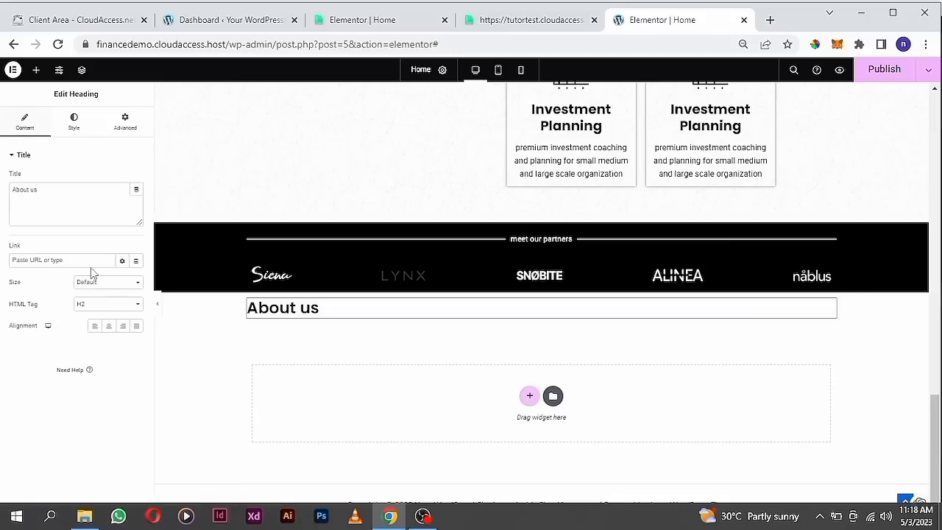
{"action": "left_click", "coordinate": [109, 326]}
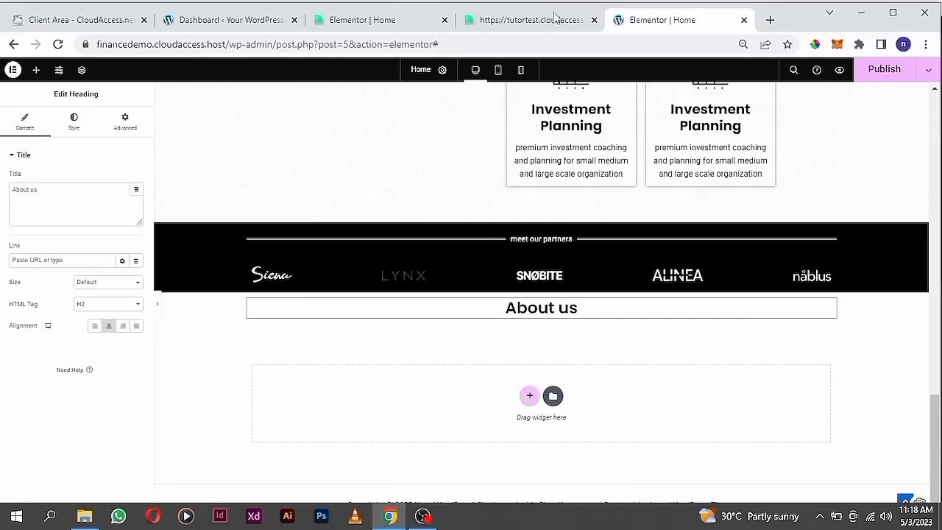
Check the team section's title on the reference site, then return to the Elementor page and retitle the pasted heading "our team".
{"action": "left_click", "coordinate": [532, 22]}
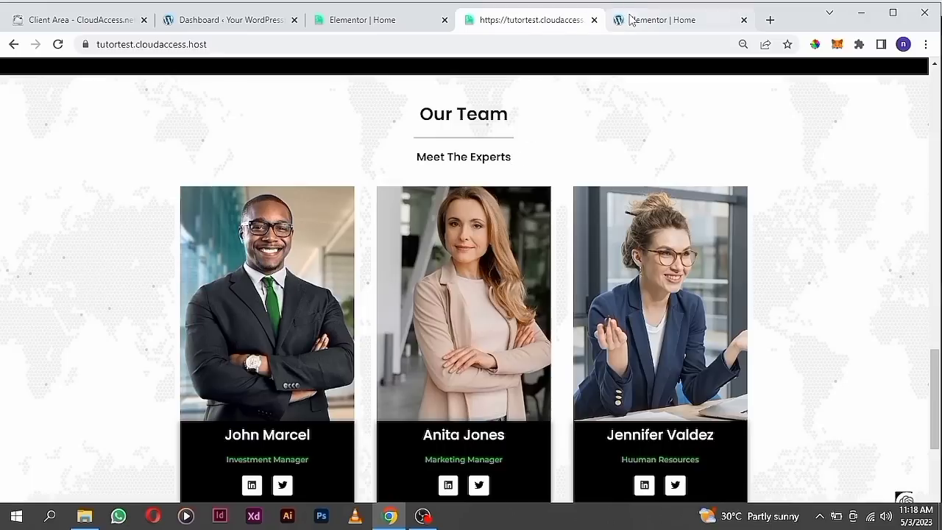
{"action": "left_click", "coordinate": [344, 20]}
{"action": "key", "text": "ctrl+Tab"}
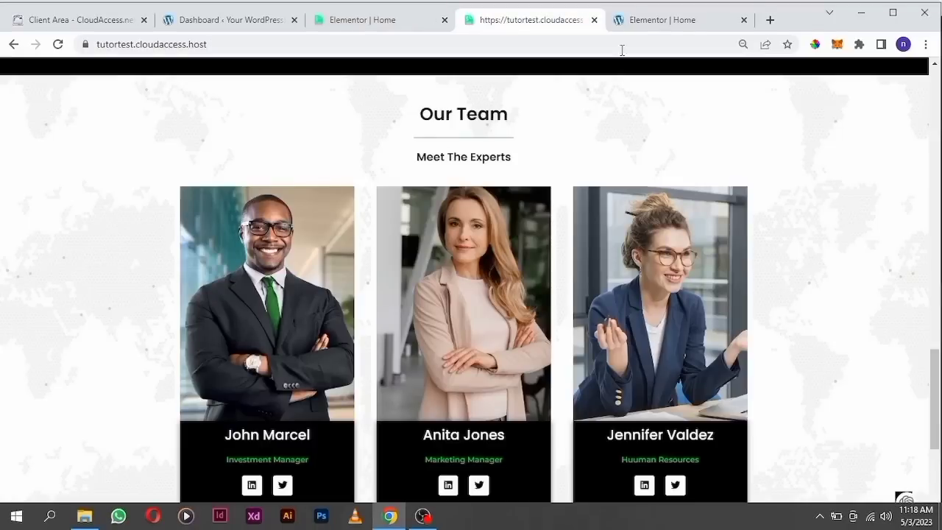
{"action": "left_click", "coordinate": [647, 20]}
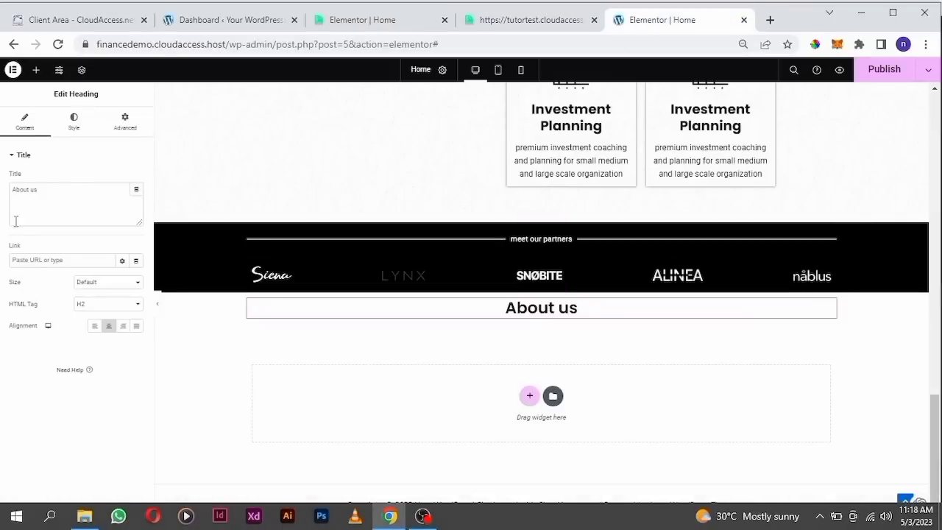
{"action": "left_click_drag", "start_coordinate": [45, 191], "coordinate": [32, 184]}
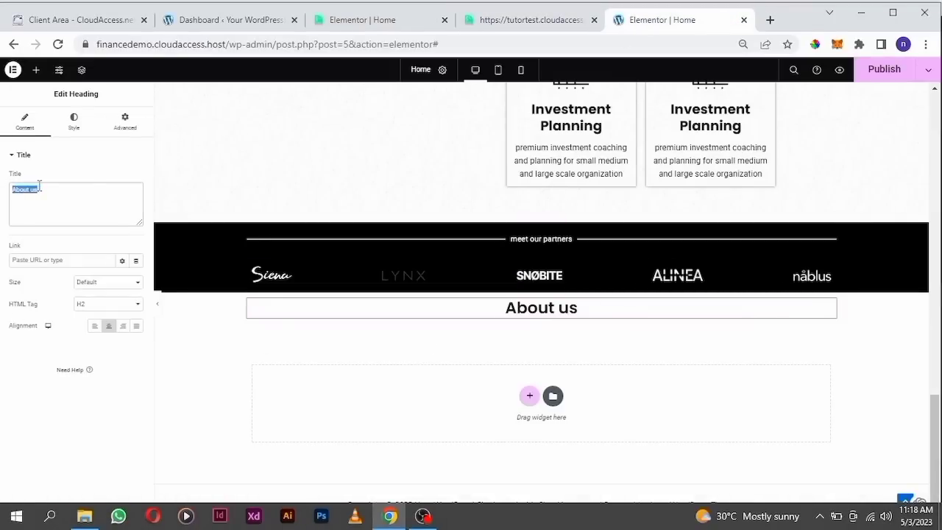
{"action": "type", "text": "our"}
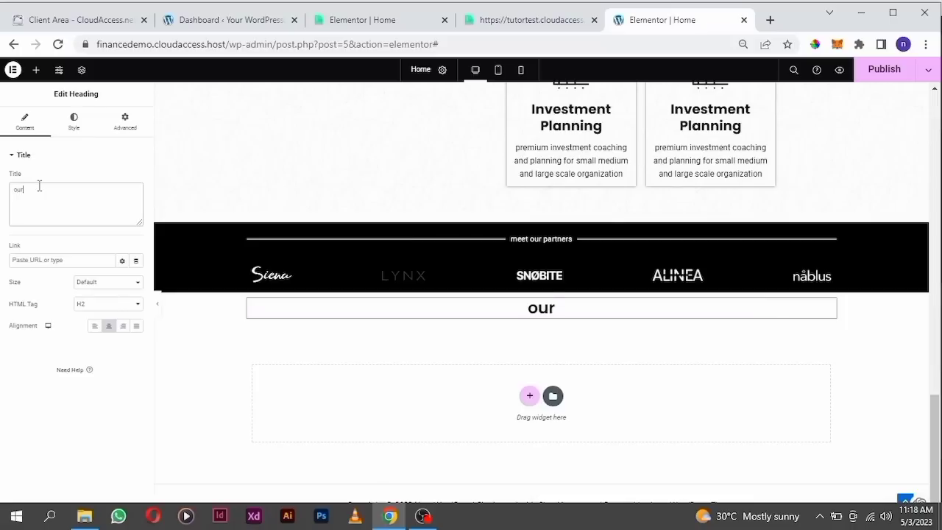
{"action": "type", "text": " team"}
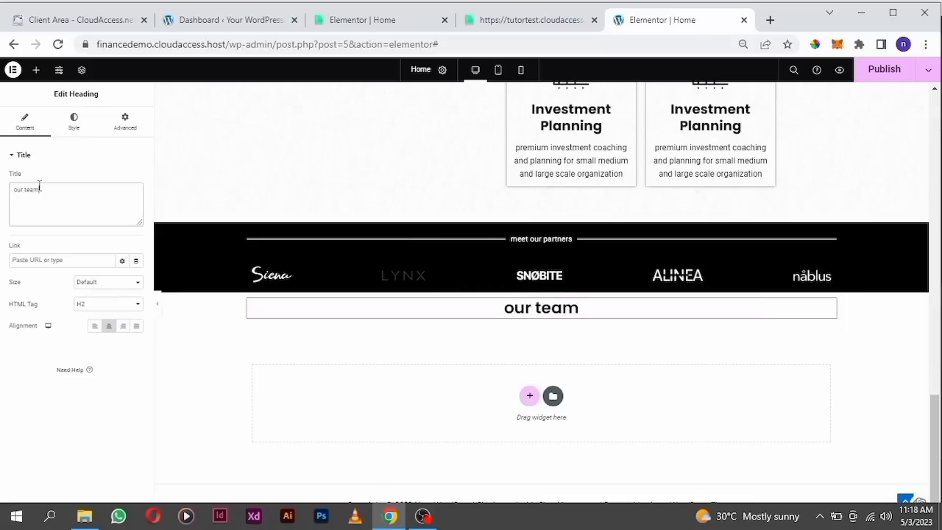
Set the text transform of the "our team" heading to Capitalize in its typography settings.
{"action": "left_click", "coordinate": [73, 126]}
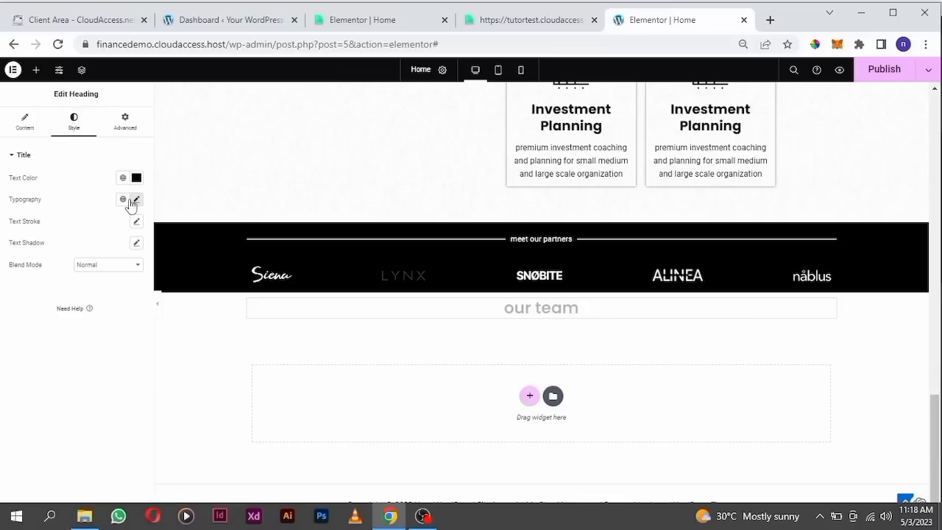
{"action": "left_click", "coordinate": [134, 201]}
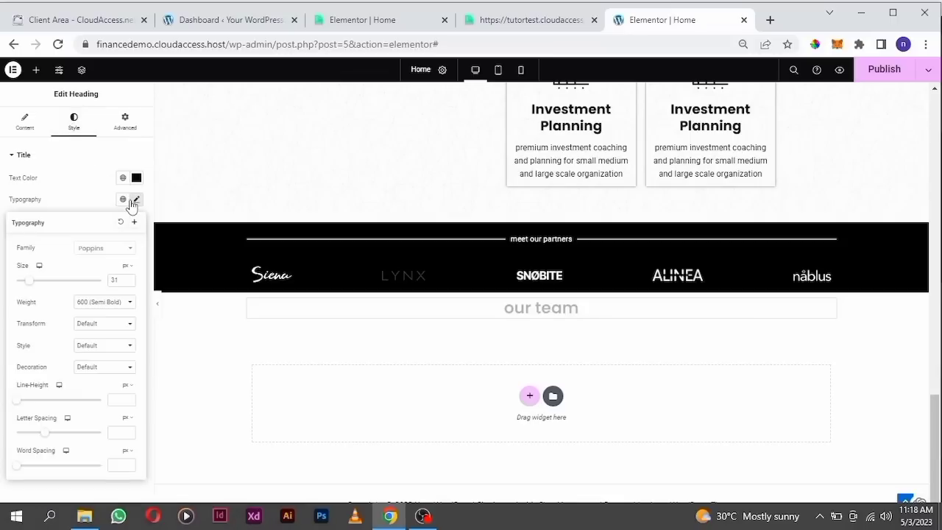
{"action": "left_click", "coordinate": [108, 325]}
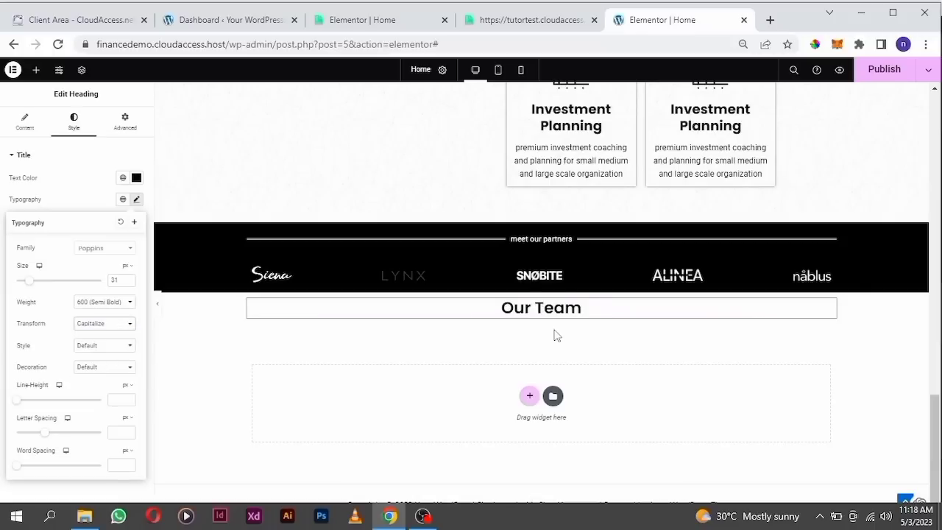
Copy the divider under the "About us" heading and paste it below the "Our Team" heading.
{"action": "scroll", "coordinate": [674, 250], "scroll_direction": "up", "scroll_amount": 3}
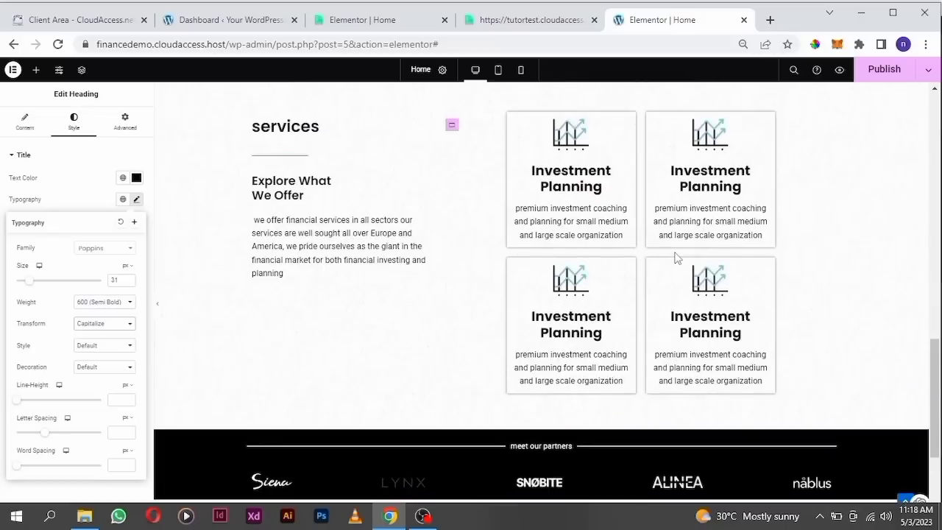
{"action": "scroll", "coordinate": [675, 254], "scroll_direction": "up", "scroll_amount": 3}
{"action": "scroll", "coordinate": [761, 169], "scroll_direction": "up", "scroll_amount": 2}
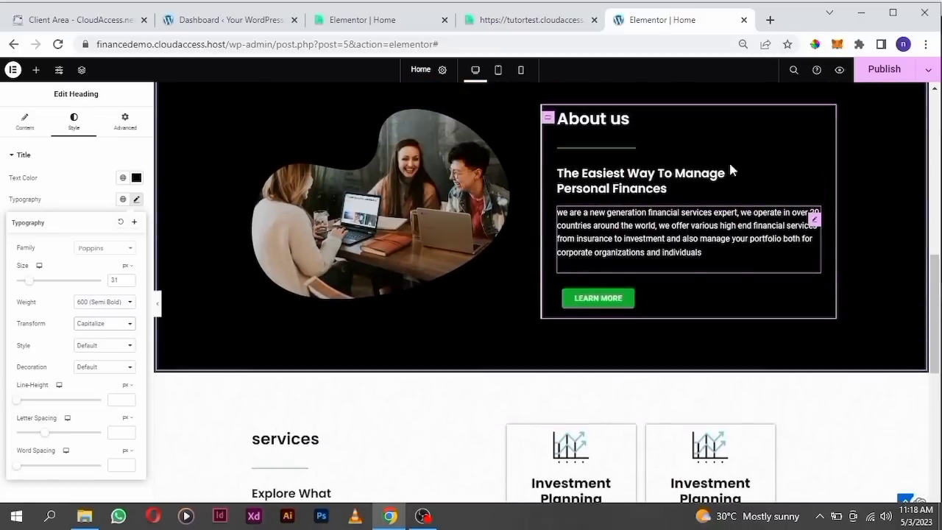
{"action": "scroll", "coordinate": [731, 171], "scroll_direction": "up", "scroll_amount": 1}
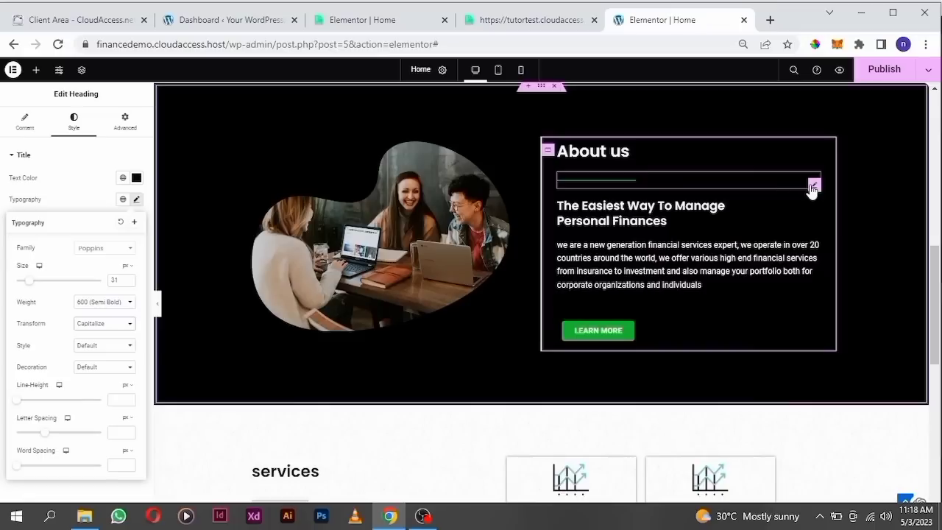
{"action": "right_click", "coordinate": [812, 188]}
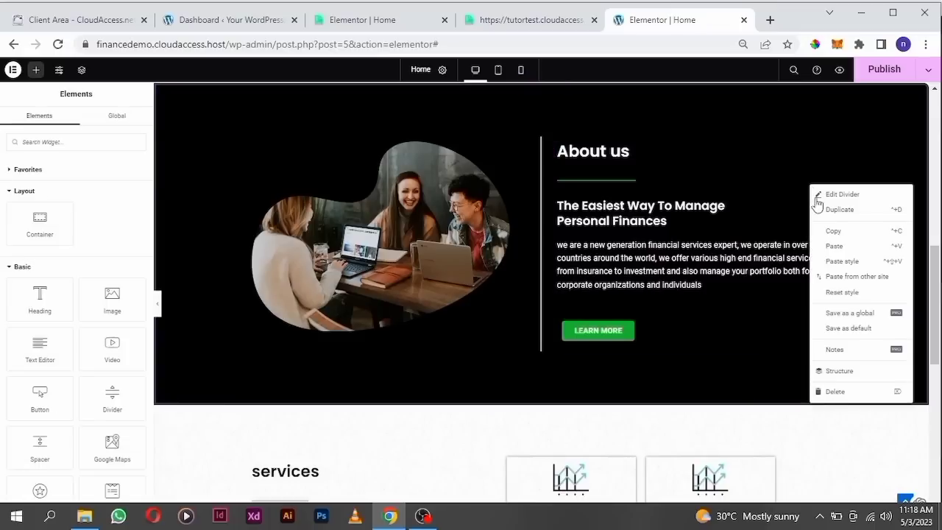
{"action": "left_click", "coordinate": [830, 234]}
{"action": "scroll", "coordinate": [462, 294], "scroll_direction": "down", "scroll_amount": 6}
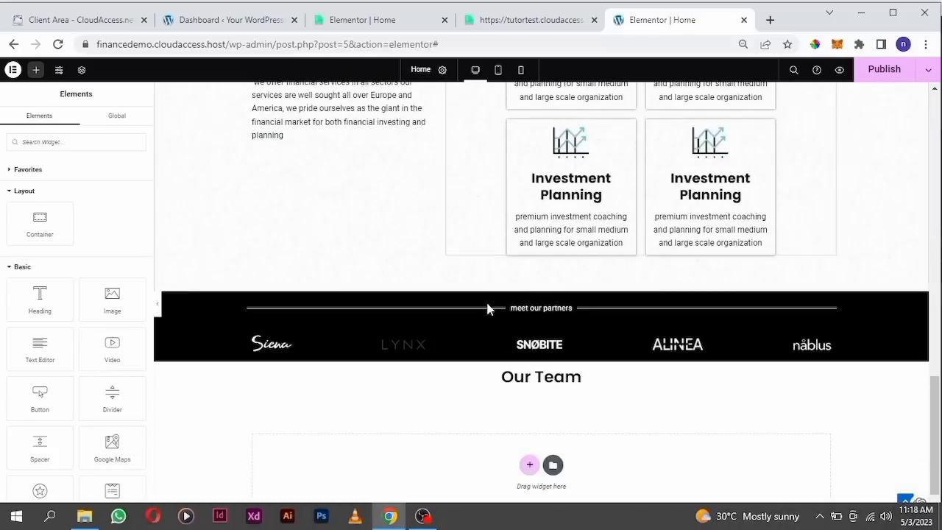
{"action": "scroll", "coordinate": [487, 309], "scroll_direction": "down", "scroll_amount": 1}
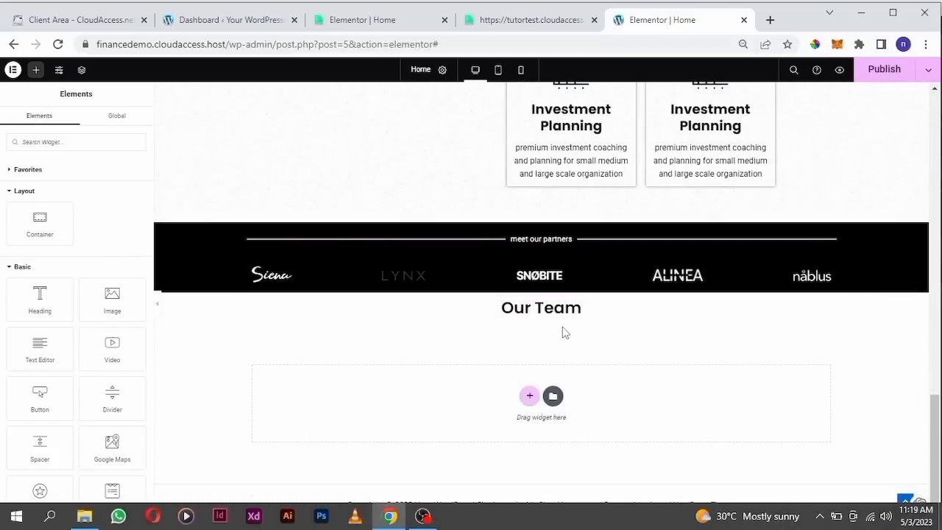
{"action": "right_click", "coordinate": [564, 332]}
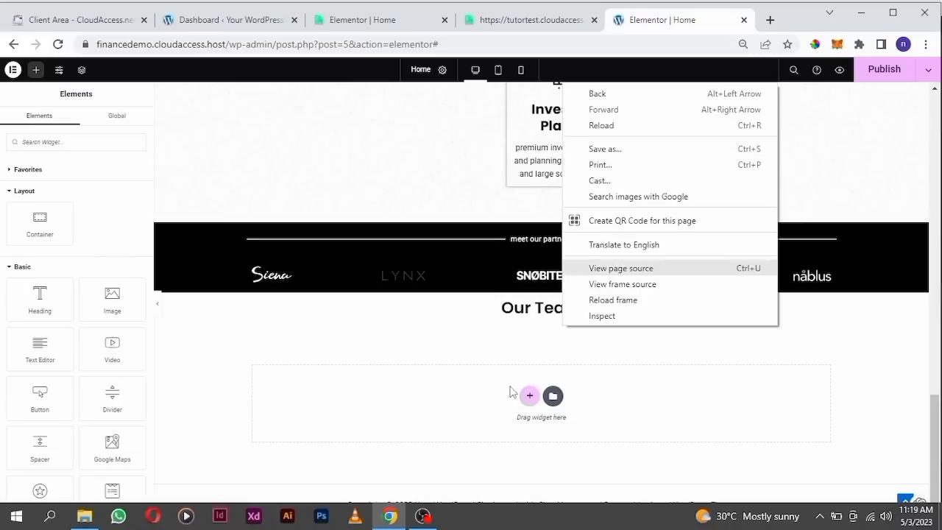
{"action": "left_click", "coordinate": [534, 346]}
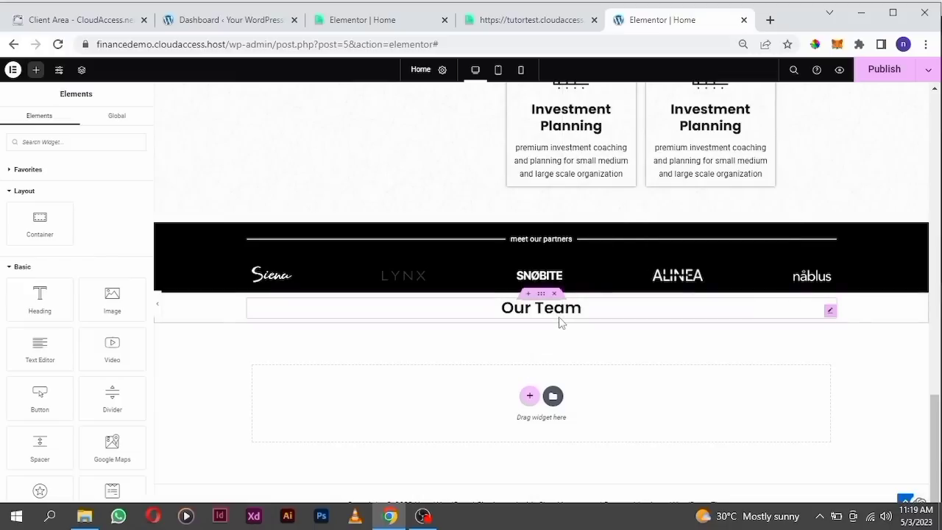
{"action": "right_click", "coordinate": [561, 324]}
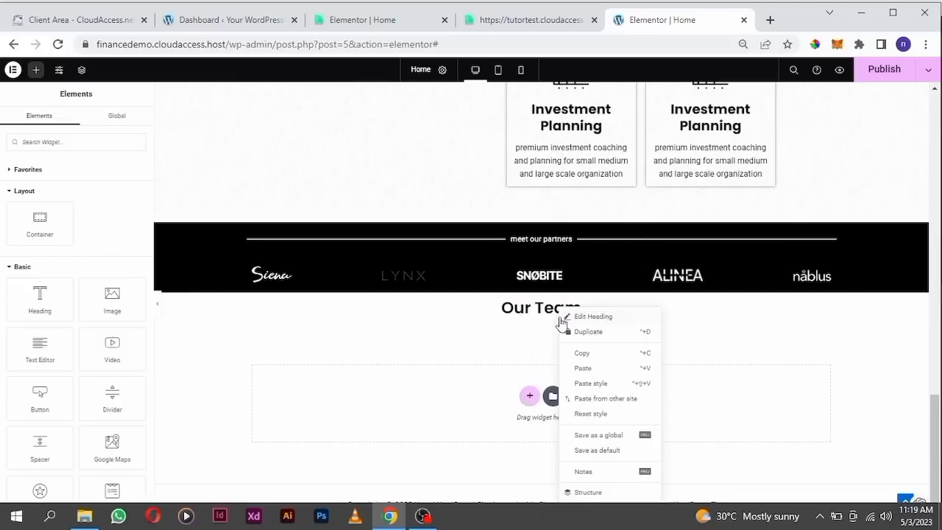
{"action": "left_click", "coordinate": [588, 370]}
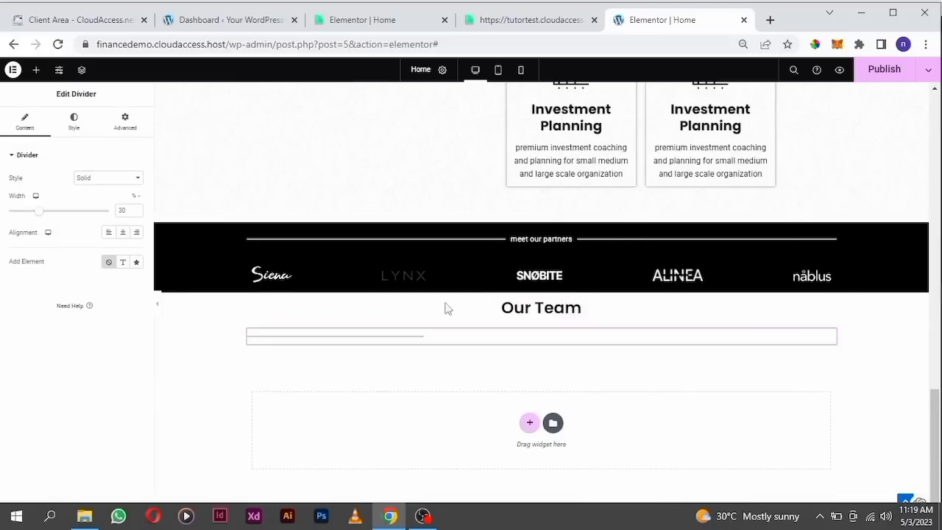
Centre the pasted divider and set its width to 18%.
{"action": "left_click", "coordinate": [123, 233]}
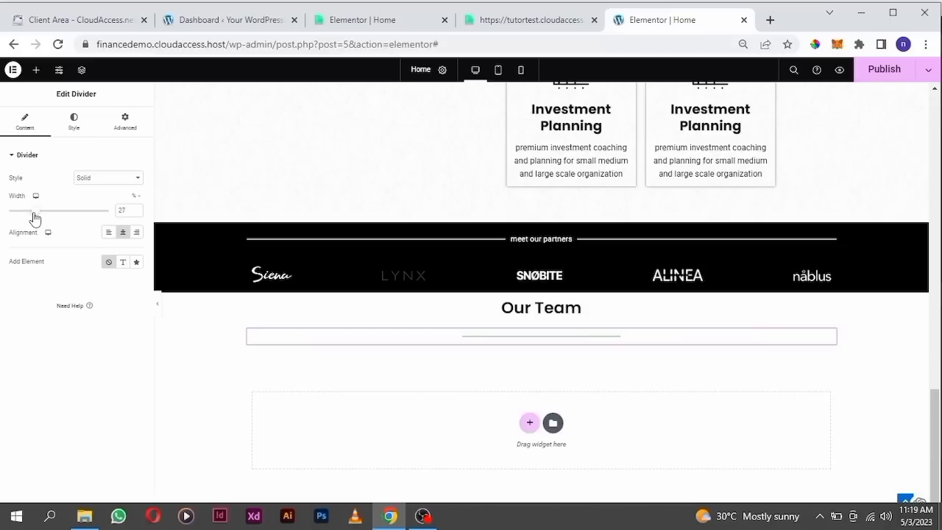
{"action": "left_click_drag", "start_coordinate": [32, 214], "coordinate": [28, 213]}
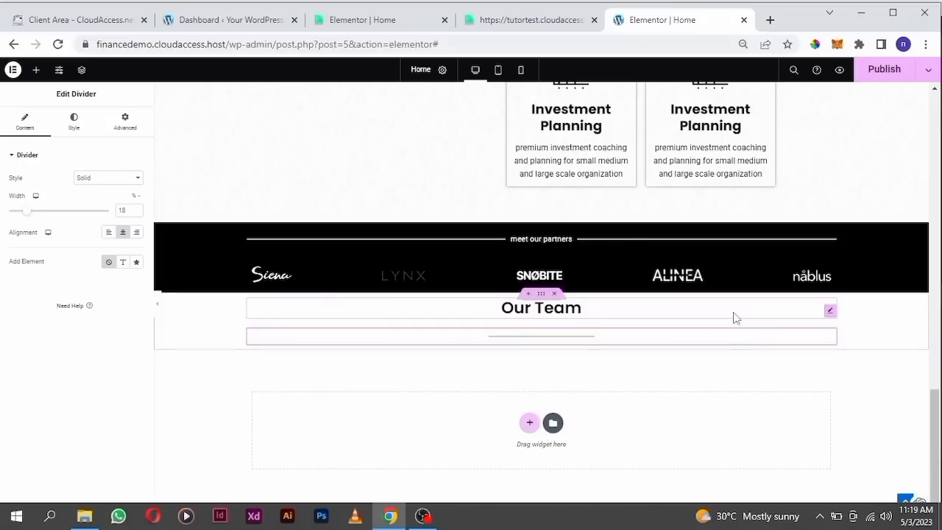
Duplicate the "Our Team" heading within its container.
{"action": "right_click", "coordinate": [830, 315]}
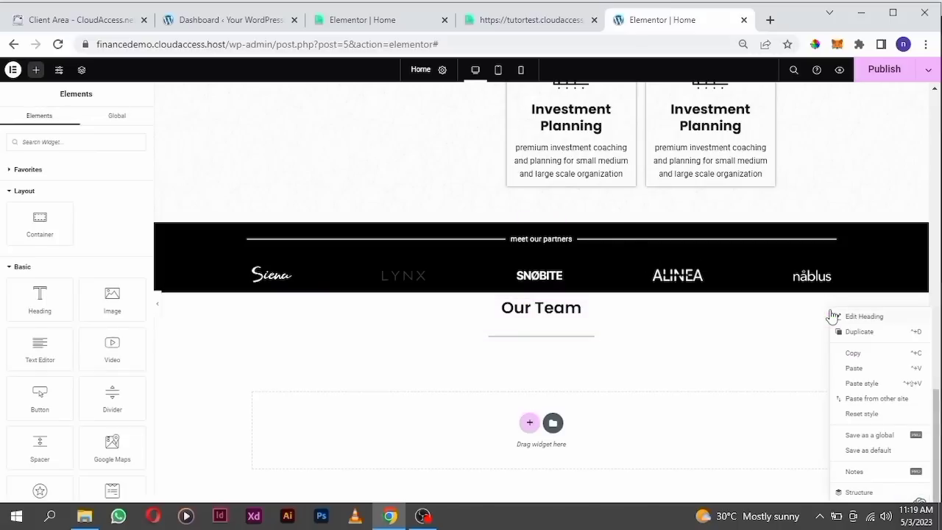
{"action": "left_click", "coordinate": [814, 334]}
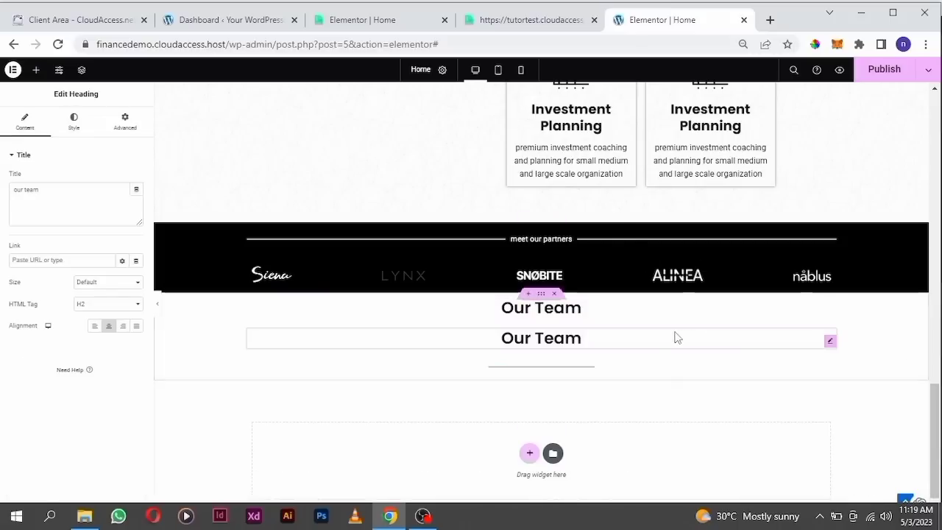
Move the duplicated "Our Team" heading below the divider and copy the "Meet The Experts" text from the reference site.
{"action": "left_click_drag", "start_coordinate": [833, 344], "coordinate": [586, 378]}
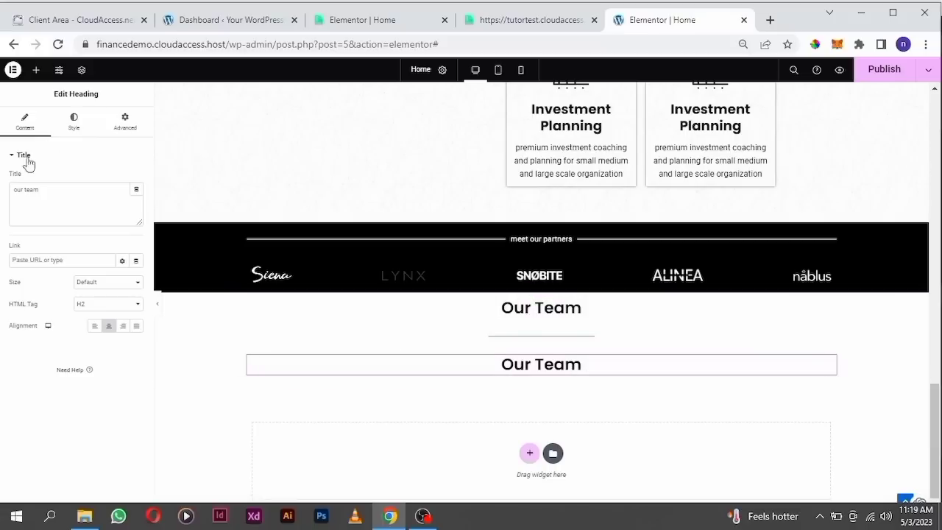
{"action": "left_click", "coordinate": [515, 22]}
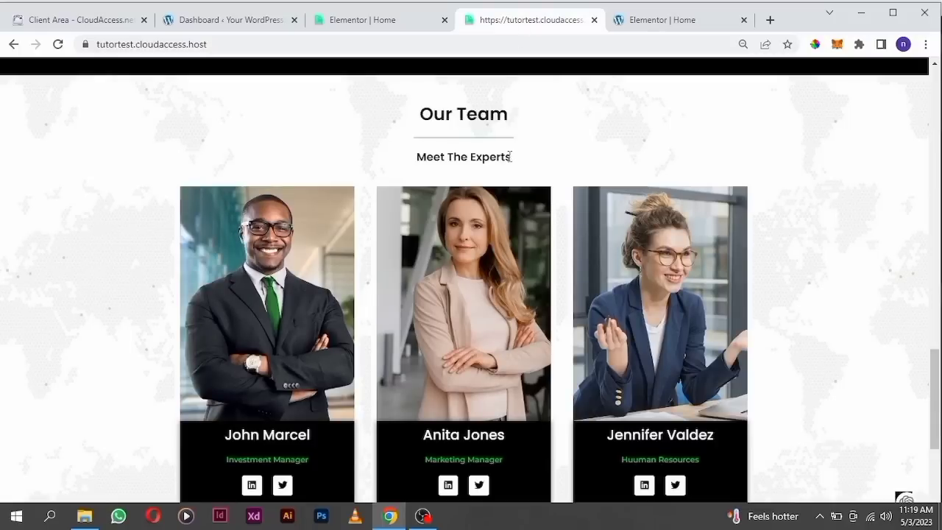
{"action": "left_click_drag", "start_coordinate": [510, 157], "coordinate": [416, 162]}
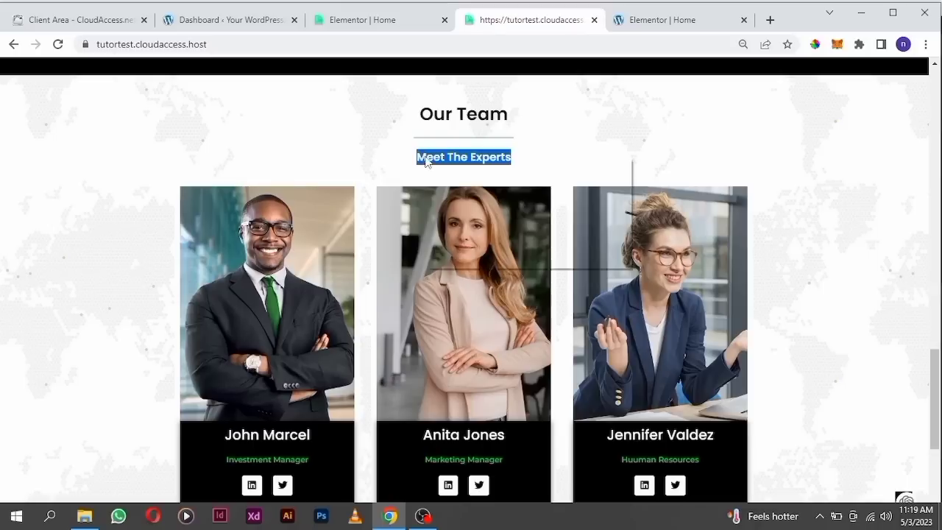
{"action": "right_click", "coordinate": [425, 157]}
{"action": "left_click", "coordinate": [457, 169]}
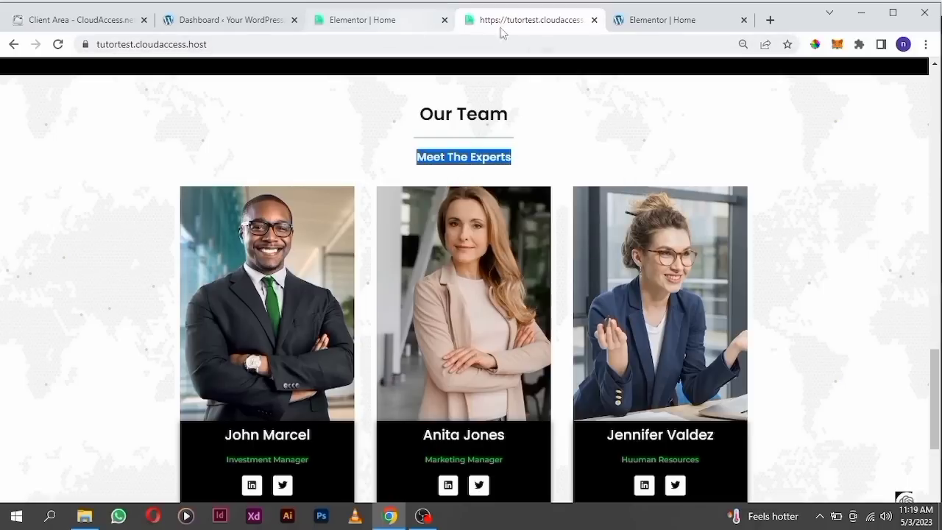
{"action": "left_click", "coordinate": [633, 24]}
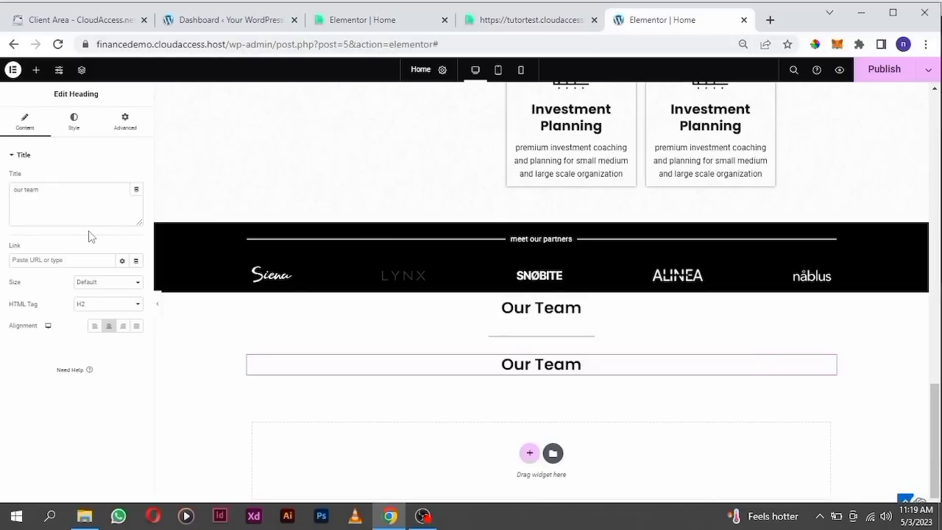
Replace the title of the heading below the divider with "Meet The Experts".
{"action": "left_click", "coordinate": [58, 193]}
{"action": "key", "text": "BackSpace"}
{"action": "key", "text": "BackSpace"}
{"action": "key", "text": "BackSpace"}
{"action": "key", "text": "BackSpace"}
{"action": "key", "text": "BackSpace"}
{"action": "key", "text": "BackSpace"}
{"action": "key", "text": "BackSpace"}
{"action": "key", "text": "BackSpace"}
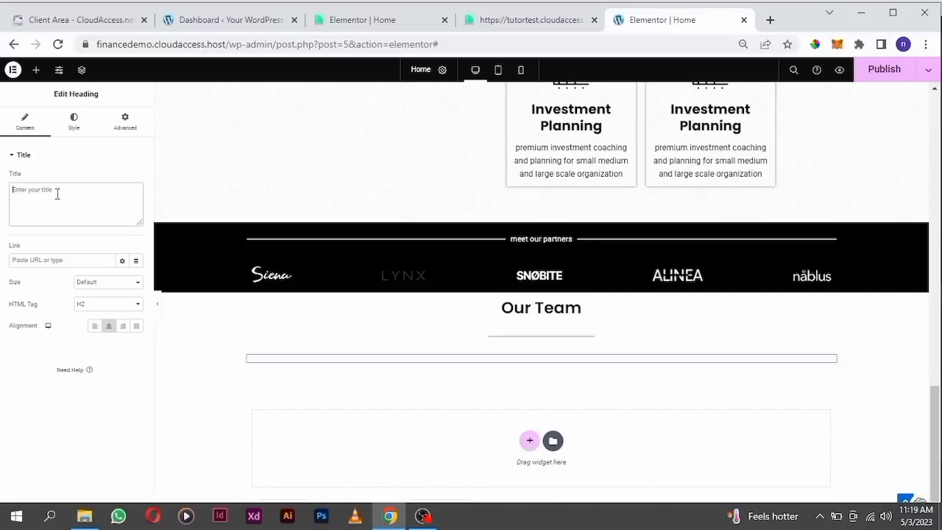
{"action": "key", "text": "ctrl+v"}
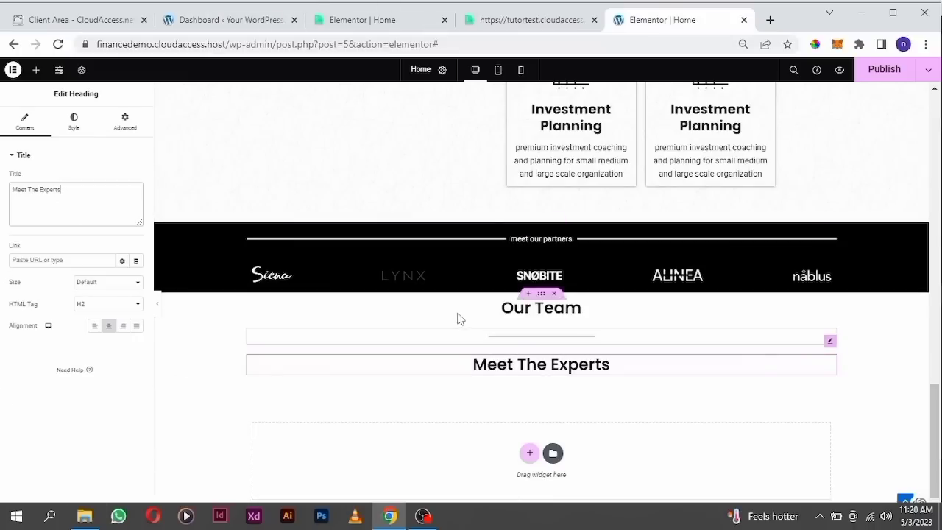
Check the team cards on the reference site and add a container below the "Meet The Experts" heading.
{"action": "scroll", "coordinate": [515, 364], "scroll_direction": "down", "scroll_amount": 1}
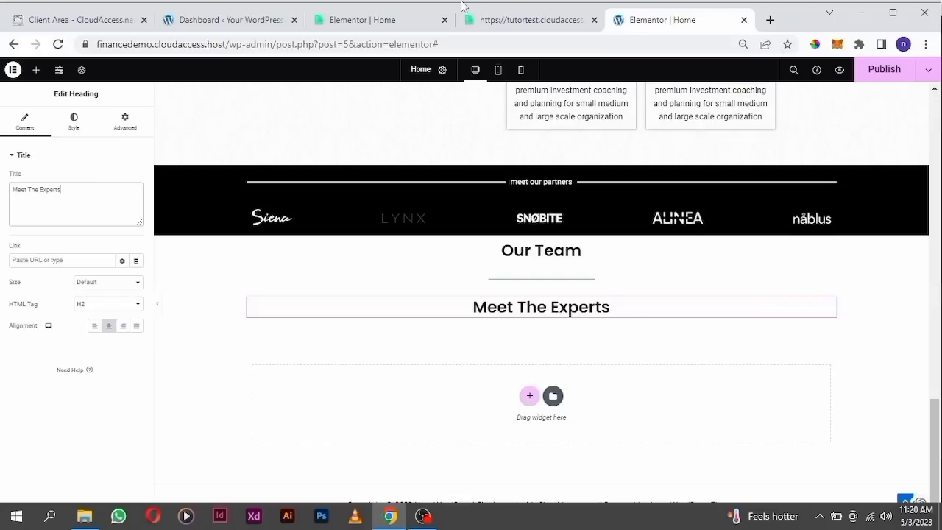
{"action": "left_click", "coordinate": [529, 19]}
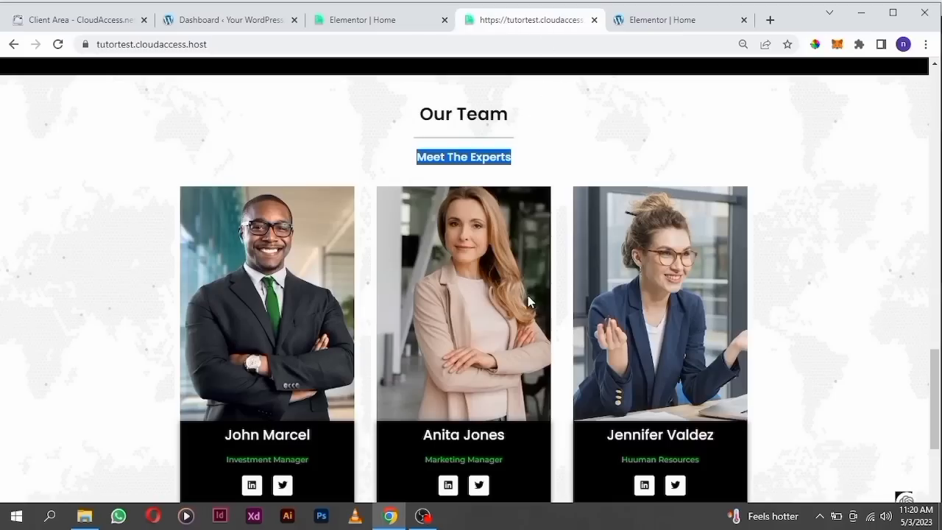
{"action": "scroll", "coordinate": [499, 263], "scroll_direction": "down", "scroll_amount": 1}
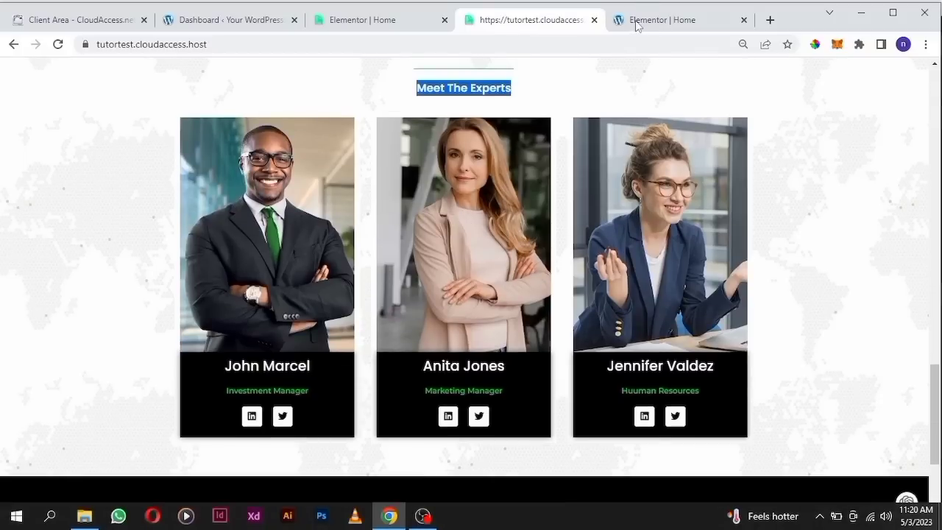
{"action": "left_click", "coordinate": [642, 24]}
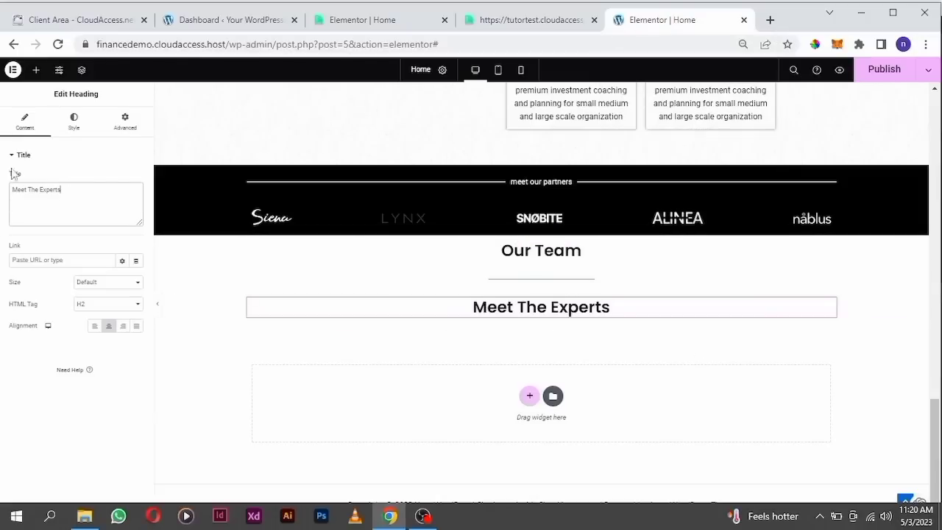
{"action": "left_click", "coordinate": [36, 70]}
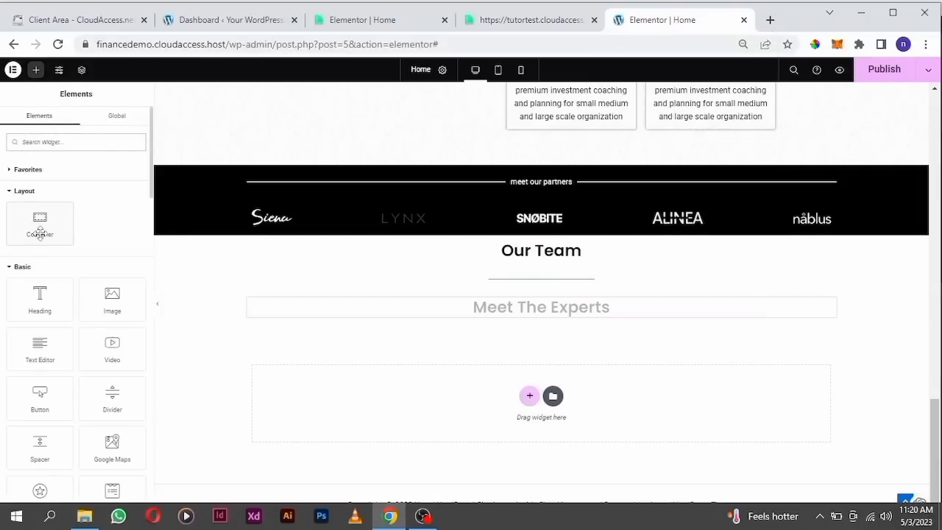
{"action": "left_click_drag", "start_coordinate": [38, 227], "coordinate": [376, 316]}
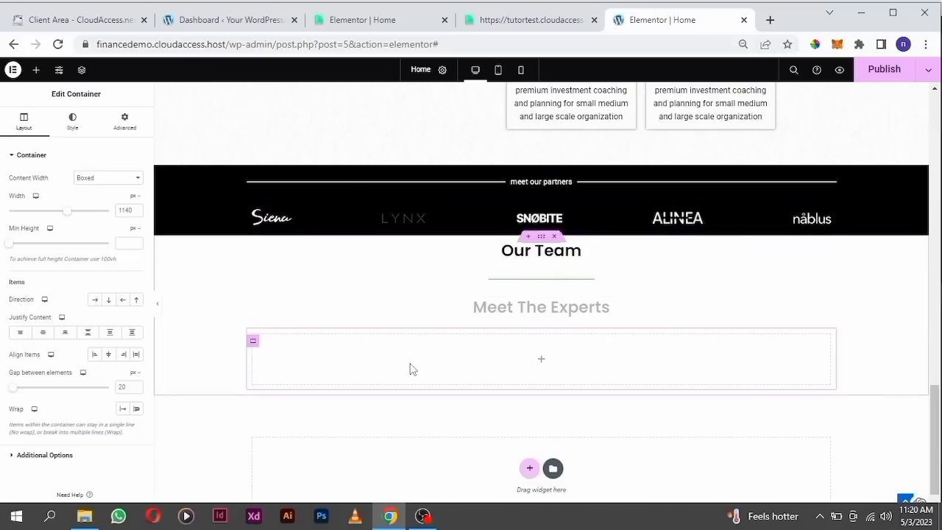
Nest a second container inside the empty container below "Meet The Experts".
{"action": "scroll", "coordinate": [410, 369], "scroll_direction": "down", "scroll_amount": 1}
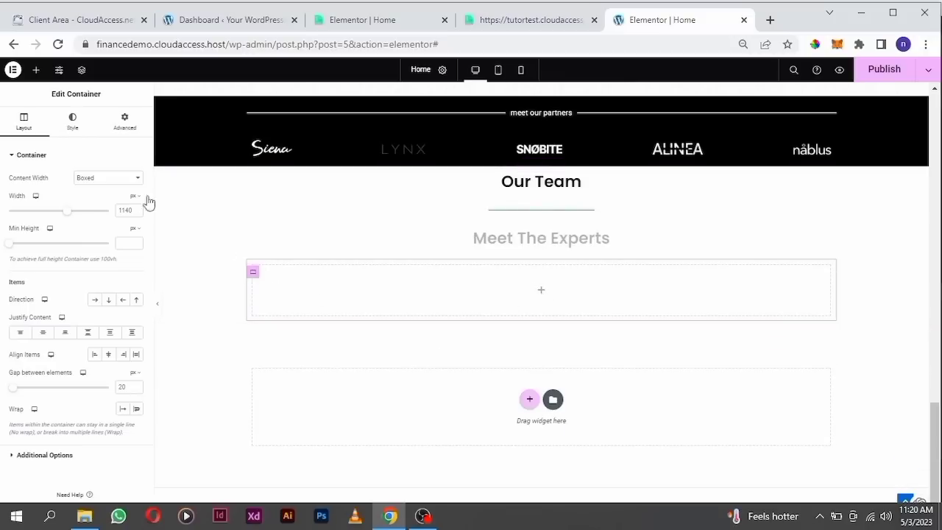
{"action": "left_click", "coordinate": [35, 70]}
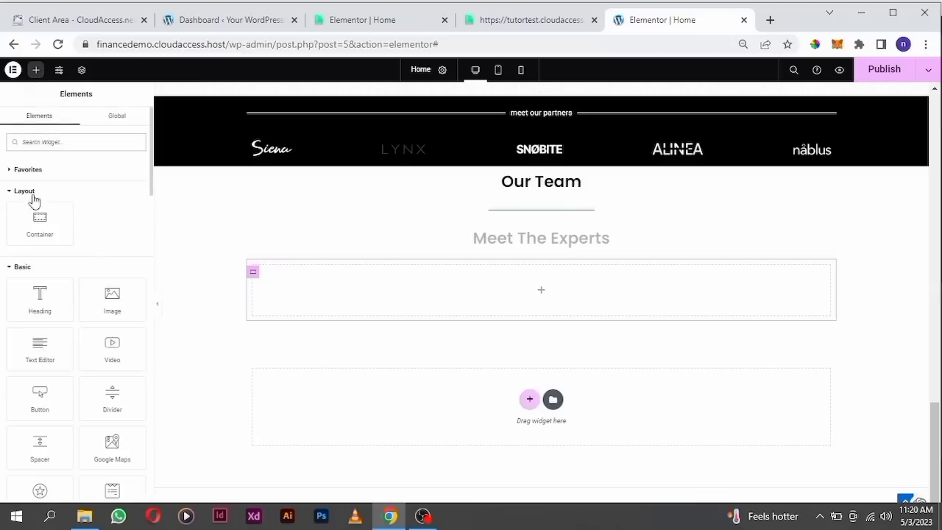
{"action": "left_click_drag", "start_coordinate": [40, 220], "coordinate": [341, 307]}
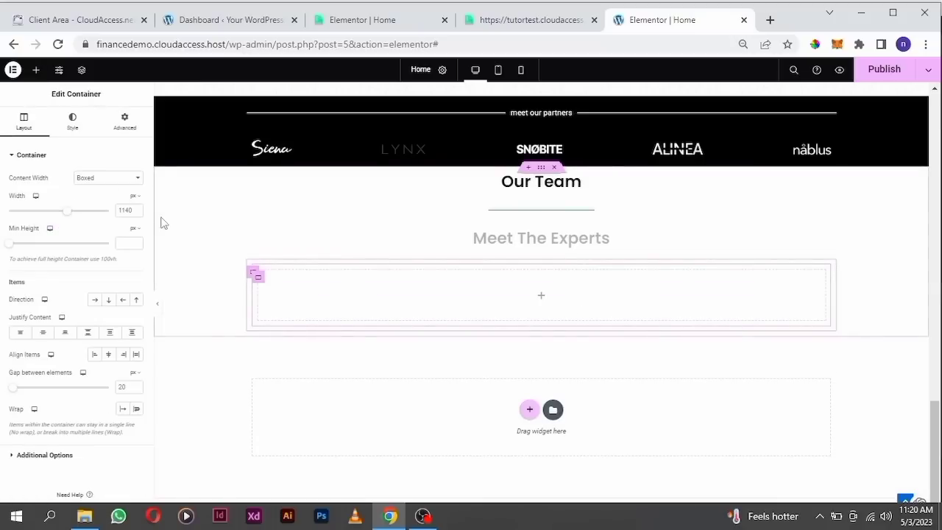
Set the inner container's content width to Full Width and its width to 30%.
{"action": "left_click", "coordinate": [129, 181]}
{"action": "left_click", "coordinate": [122, 200]}
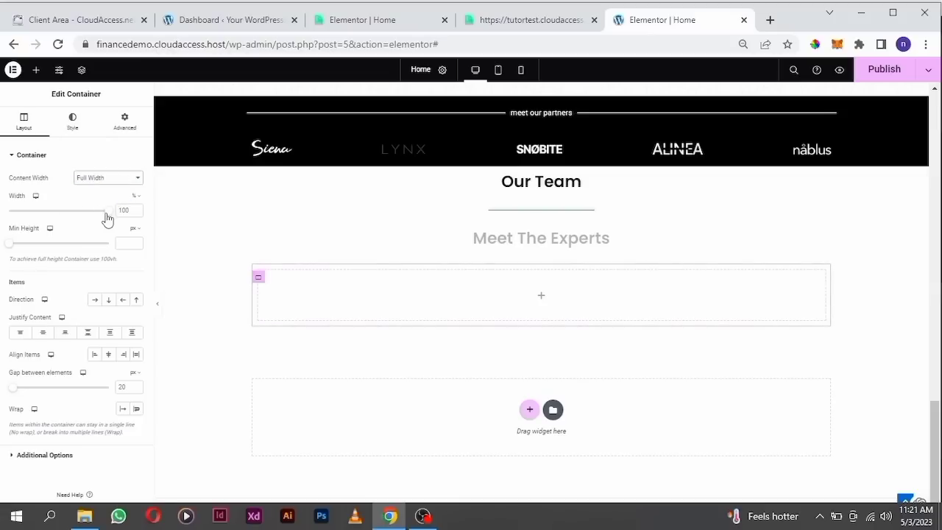
{"action": "left_click_drag", "start_coordinate": [107, 215], "coordinate": [41, 215]}
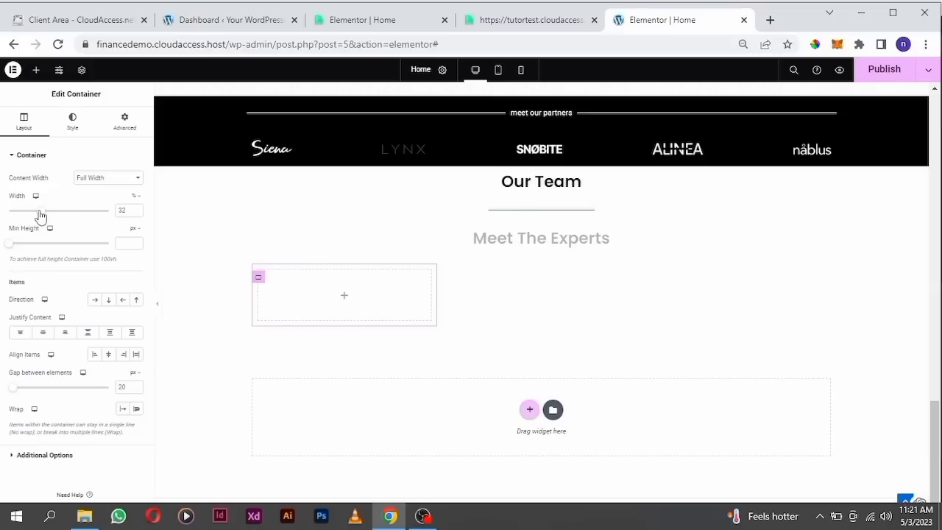
{"action": "left_click", "coordinate": [136, 214]}
{"action": "left_click", "coordinate": [137, 213]}
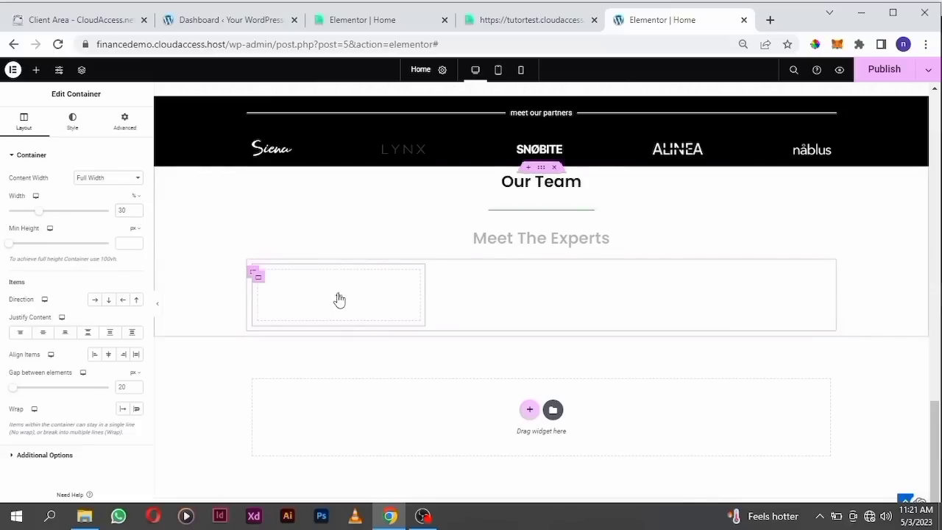
Add an Image widget to the inner container and open the file selection for uploading its picture.
{"action": "left_click", "coordinate": [339, 298]}
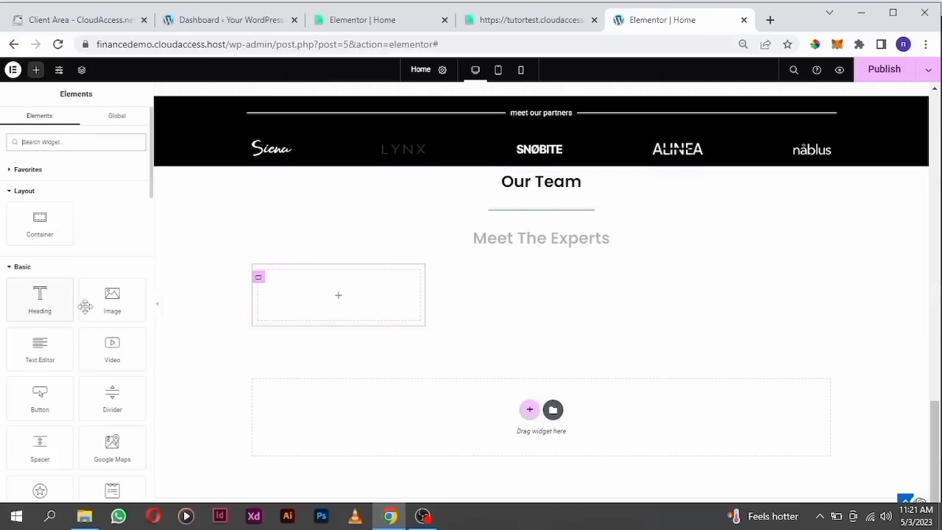
{"action": "left_click_drag", "start_coordinate": [108, 306], "coordinate": [298, 293]}
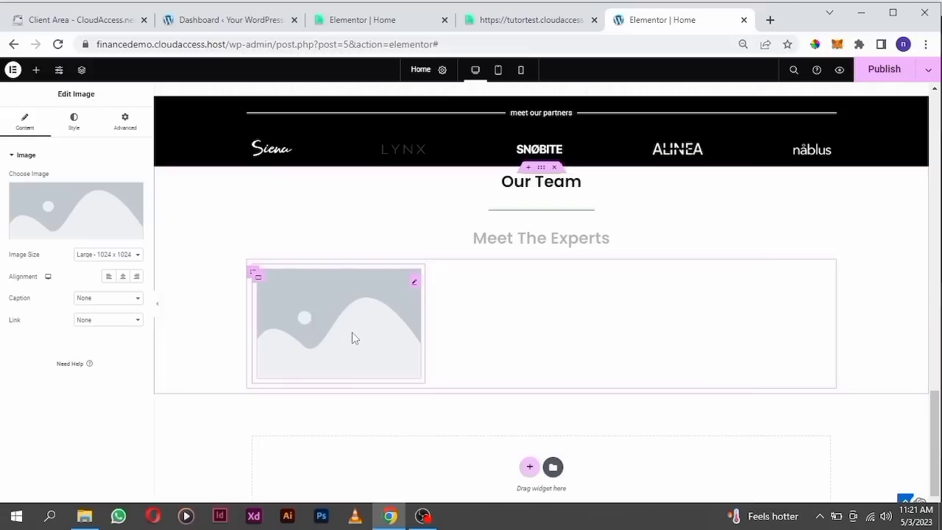
{"action": "left_click", "coordinate": [85, 233]}
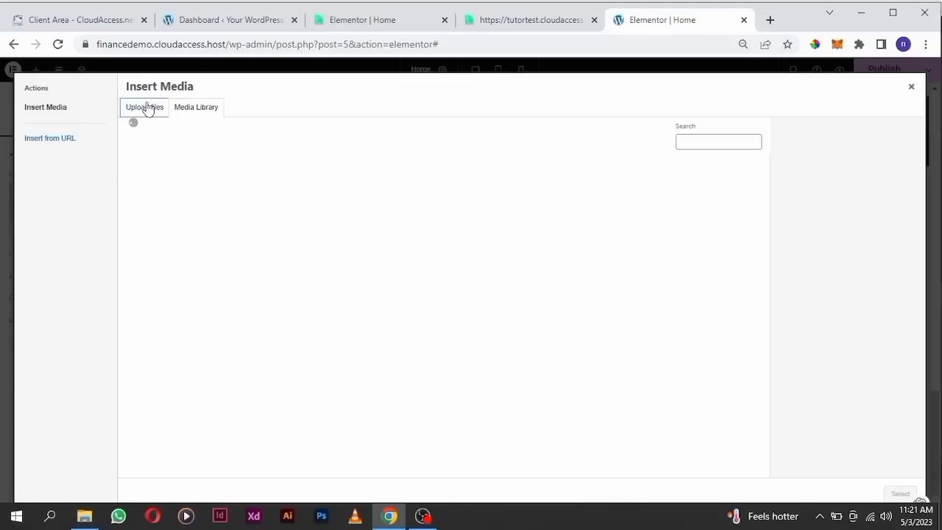
{"action": "left_click", "coordinate": [206, 111]}
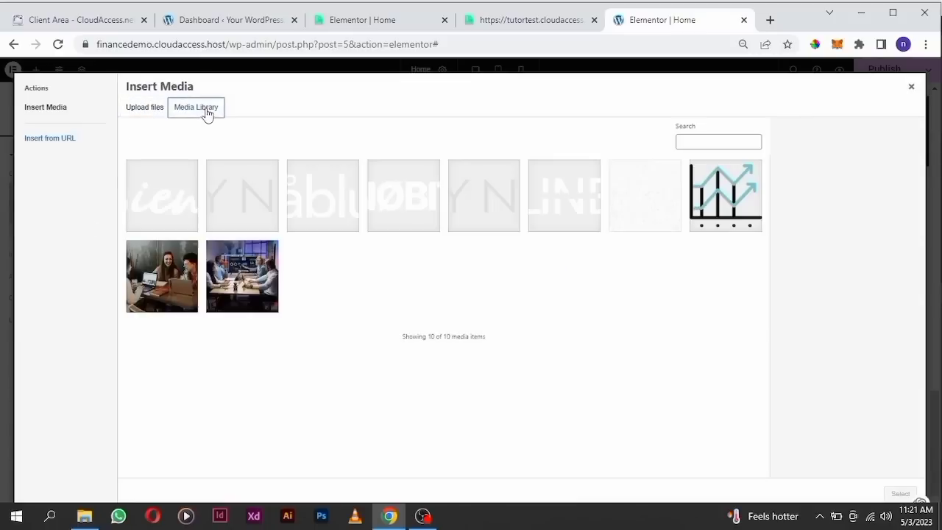
{"action": "left_click", "coordinate": [154, 114]}
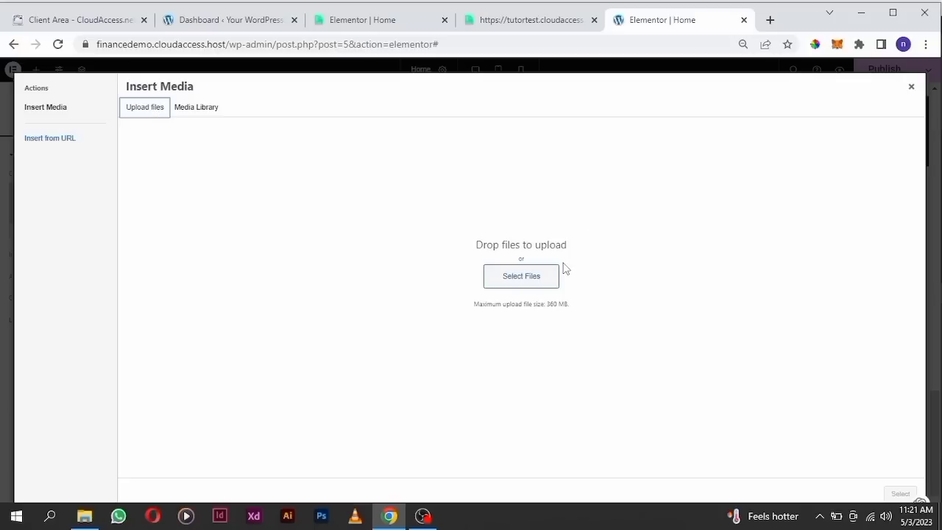
{"action": "left_click", "coordinate": [527, 278]}
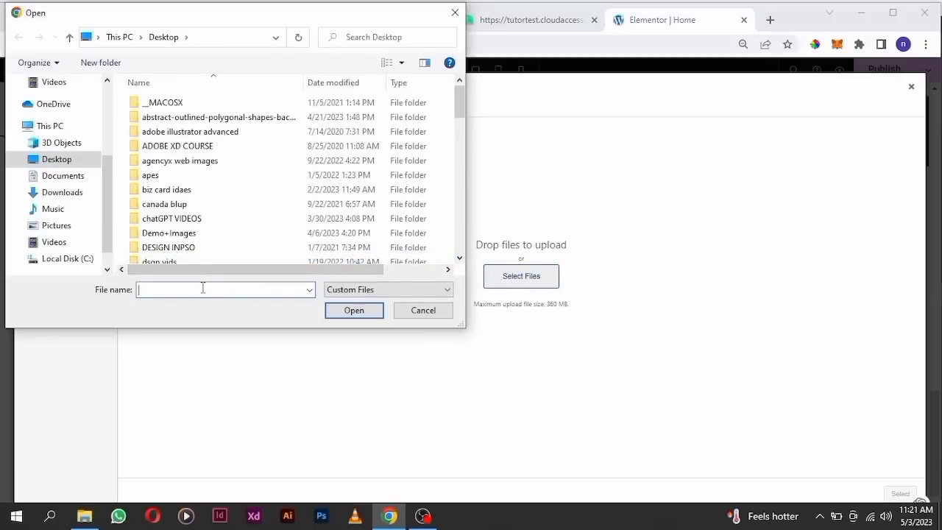
Upload Team-member2 from the "finance co demo imgs" folder and insert it as the Image widget's picture.
{"action": "type", "text": "f"}
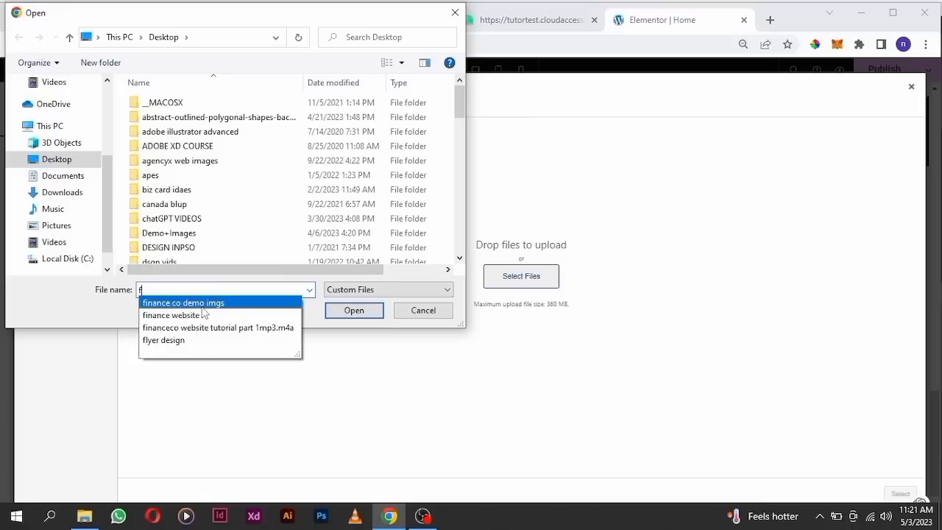
{"action": "left_click", "coordinate": [204, 304]}
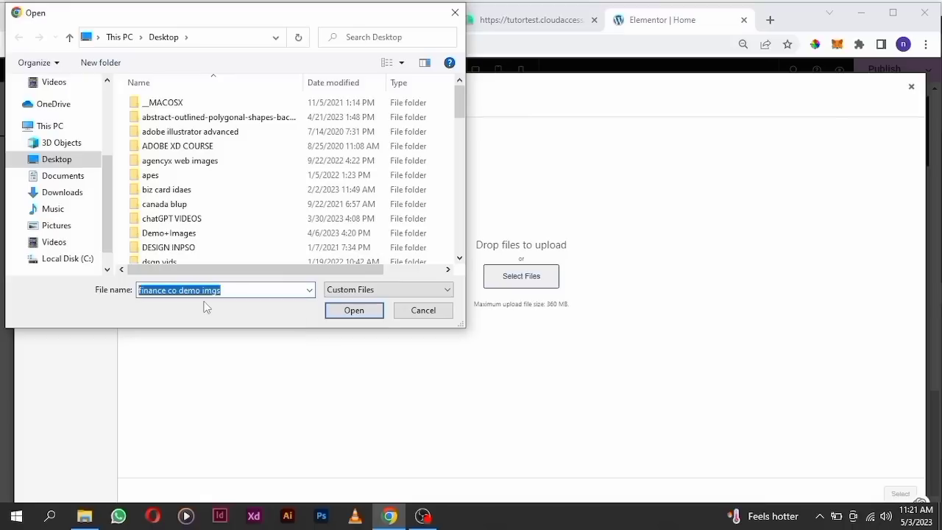
{"action": "left_click", "coordinate": [354, 310]}
{"action": "scroll", "coordinate": [307, 184], "scroll_direction": "down", "scroll_amount": 1}
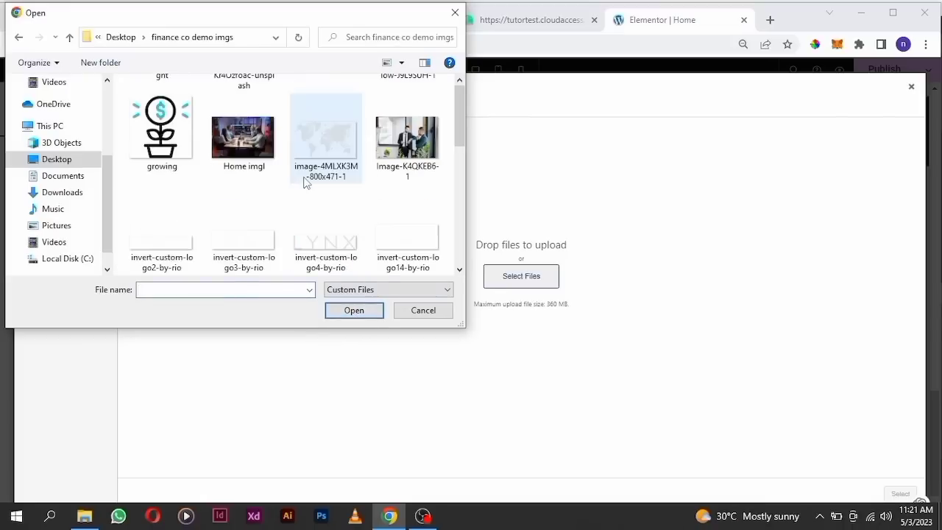
{"action": "scroll", "coordinate": [318, 181], "scroll_direction": "up", "scroll_amount": 1}
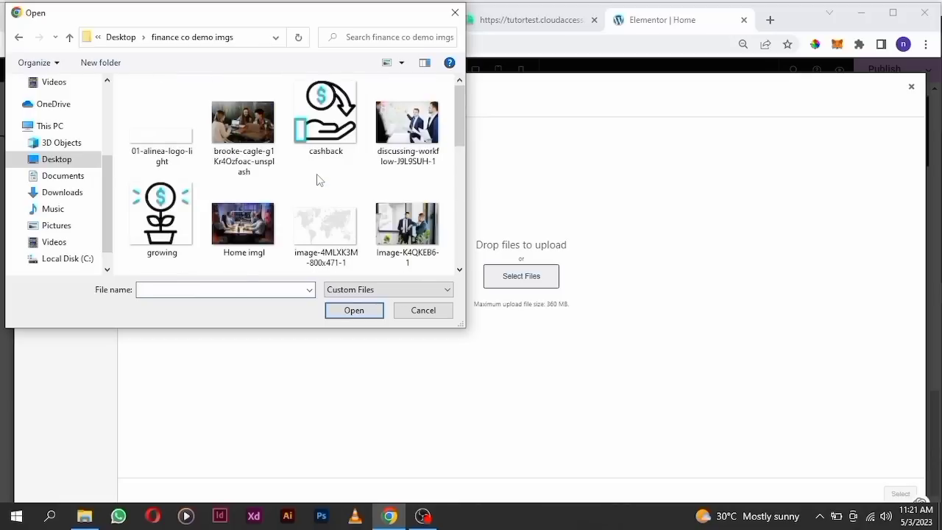
{"action": "scroll", "coordinate": [319, 180], "scroll_direction": "down", "scroll_amount": 6}
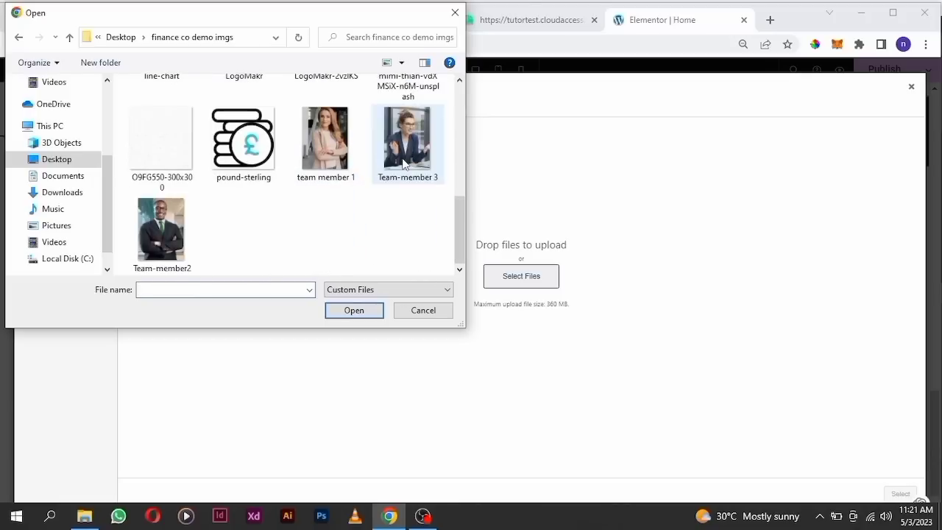
{"action": "left_click", "coordinate": [159, 228]}
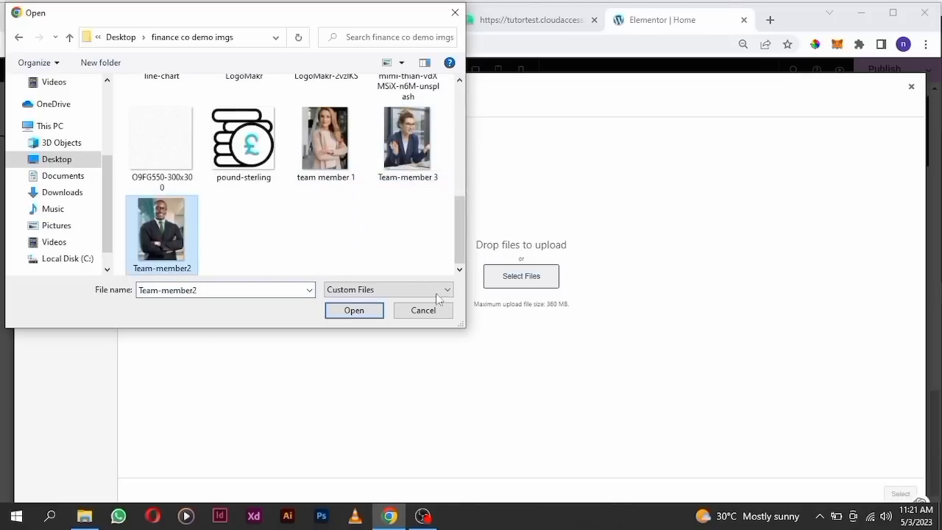
{"action": "left_click", "coordinate": [372, 312]}
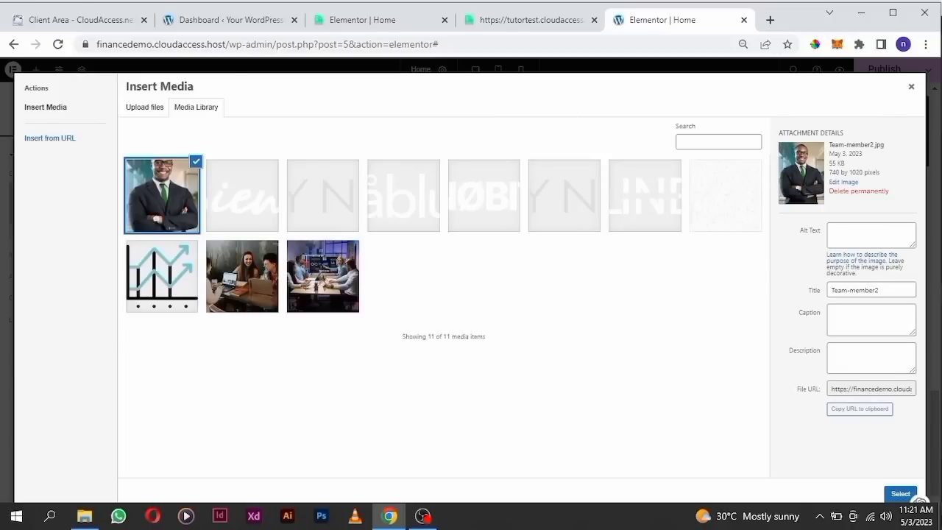
{"action": "left_click", "coordinate": [899, 493]}
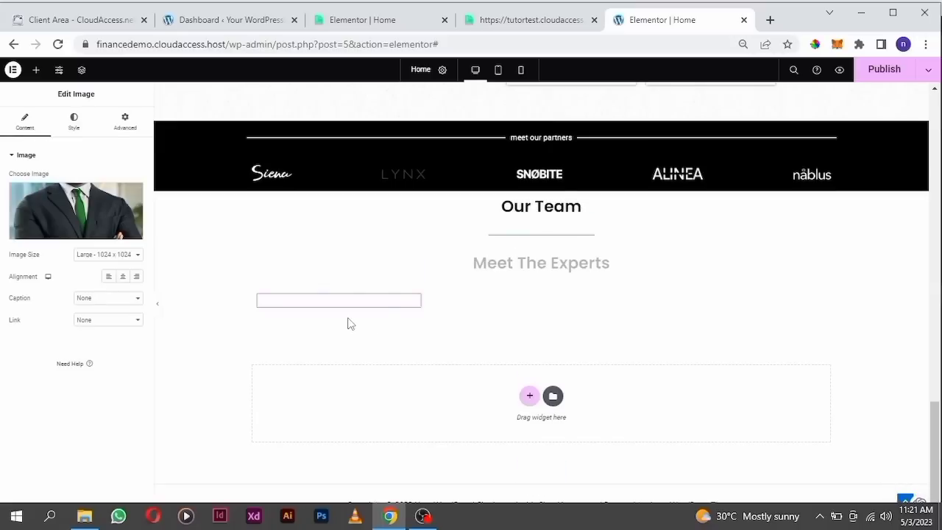
{"action": "scroll", "coordinate": [363, 316], "scroll_direction": "down", "scroll_amount": 2}
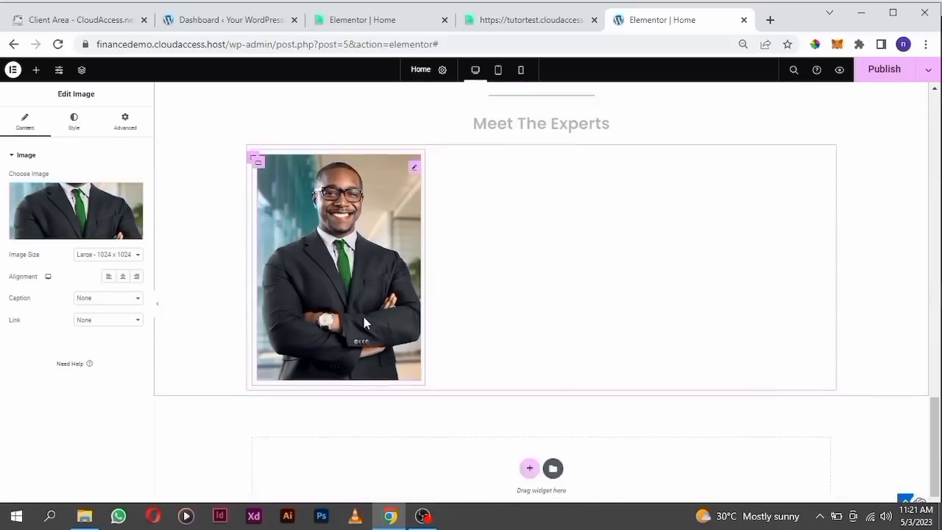
{"action": "scroll", "coordinate": [363, 322], "scroll_direction": "down", "scroll_amount": 1}
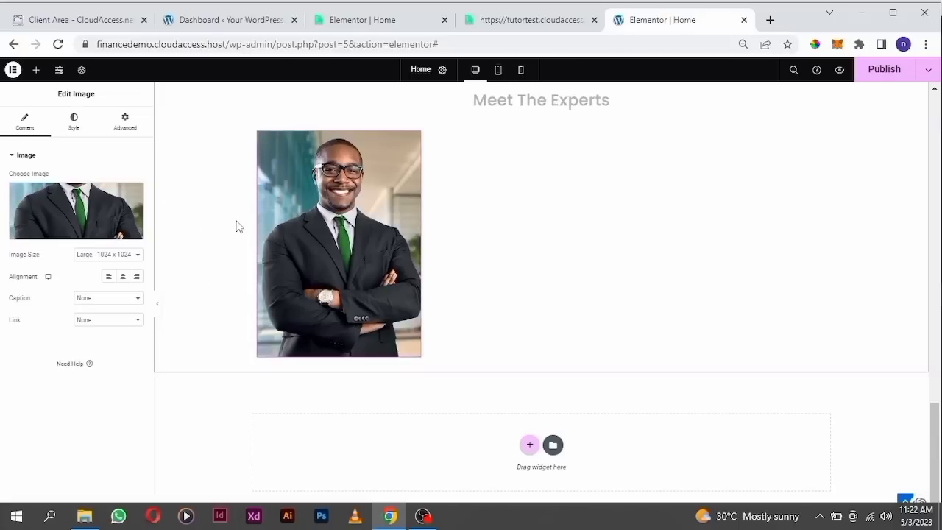
Compare with the reference site's team cards and add a nested container below the portrait image in the first card.
{"action": "left_click", "coordinate": [38, 70]}
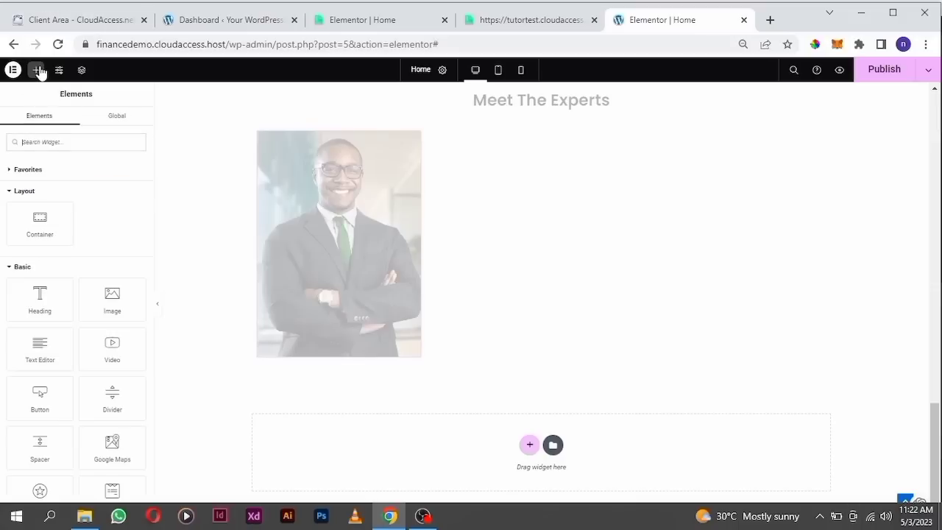
{"action": "left_click", "coordinate": [505, 20]}
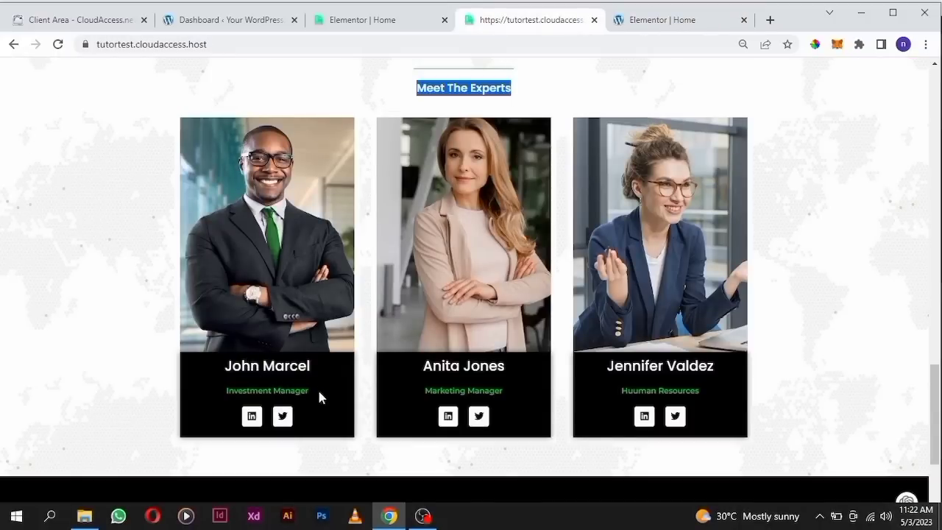
{"action": "left_click", "coordinate": [675, 20]}
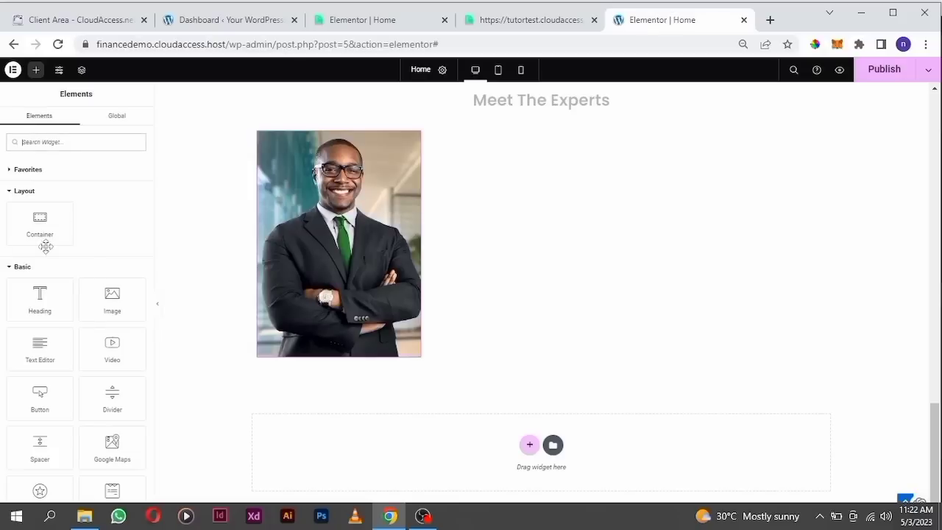
{"action": "left_click_drag", "start_coordinate": [37, 224], "coordinate": [305, 342]}
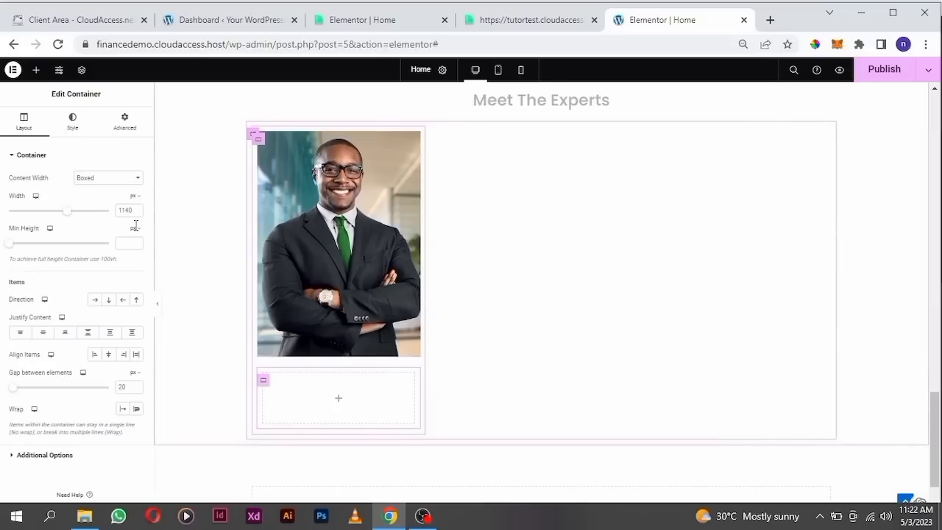
Give the new container below the portrait a classic background in black, #000000.
{"action": "left_click", "coordinate": [74, 124]}
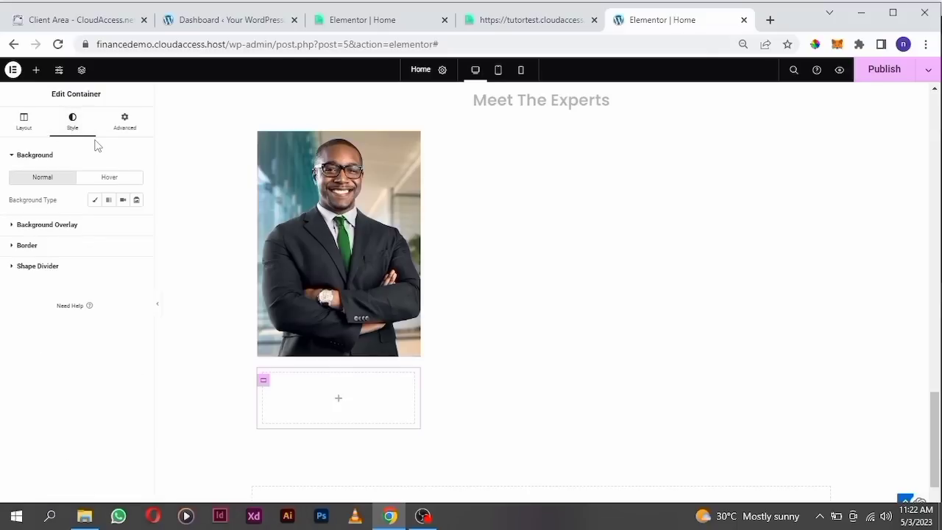
{"action": "left_click", "coordinate": [94, 201]}
{"action": "left_click", "coordinate": [136, 222]}
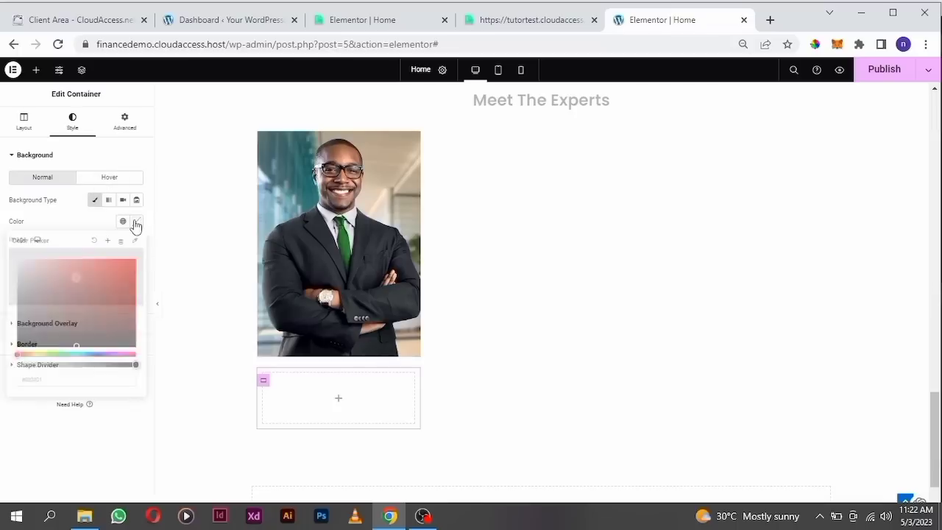
{"action": "left_click", "coordinate": [39, 346]}
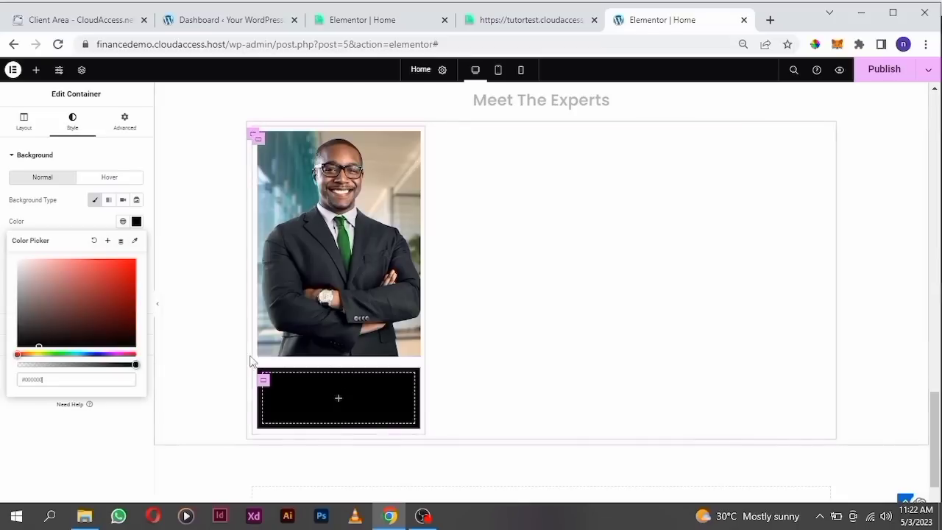
Add a Heading widget inside the black container and clear its placeholder title.
{"action": "left_click", "coordinate": [337, 403]}
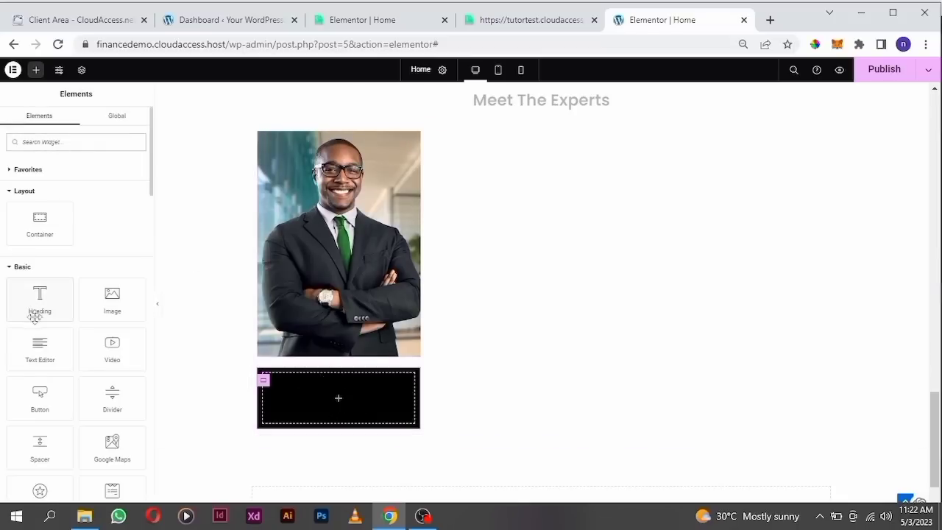
{"action": "left_click_drag", "start_coordinate": [33, 313], "coordinate": [346, 390]}
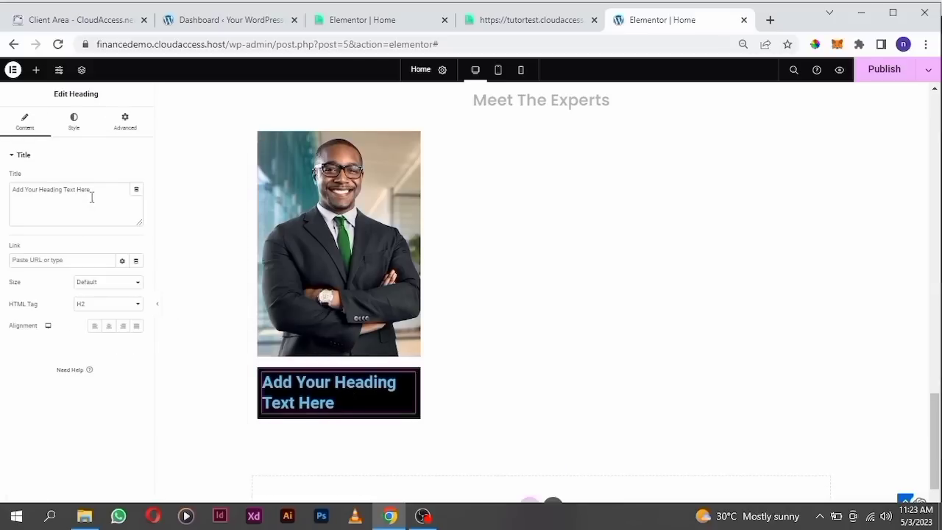
{"action": "left_click_drag", "start_coordinate": [95, 191], "coordinate": [9, 206]}
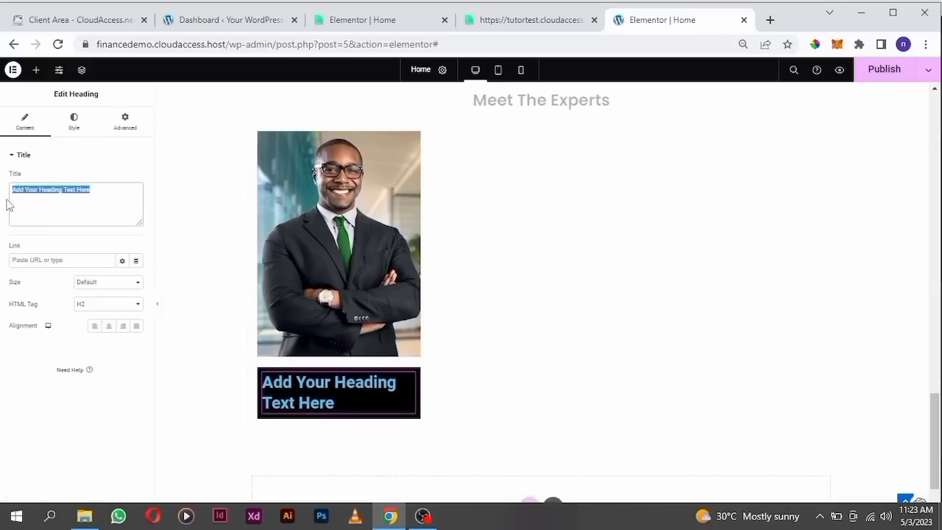
{"action": "key", "text": "BackSpace"}
Copy the first team member's name from the reference site and paste it as the heading's title.
{"action": "left_click", "coordinate": [498, 20]}
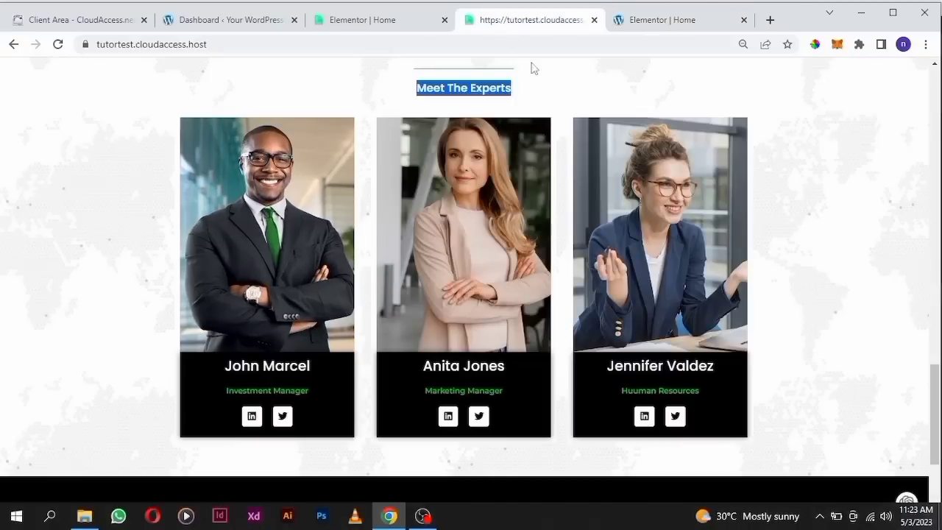
{"action": "left_click", "coordinate": [311, 368]}
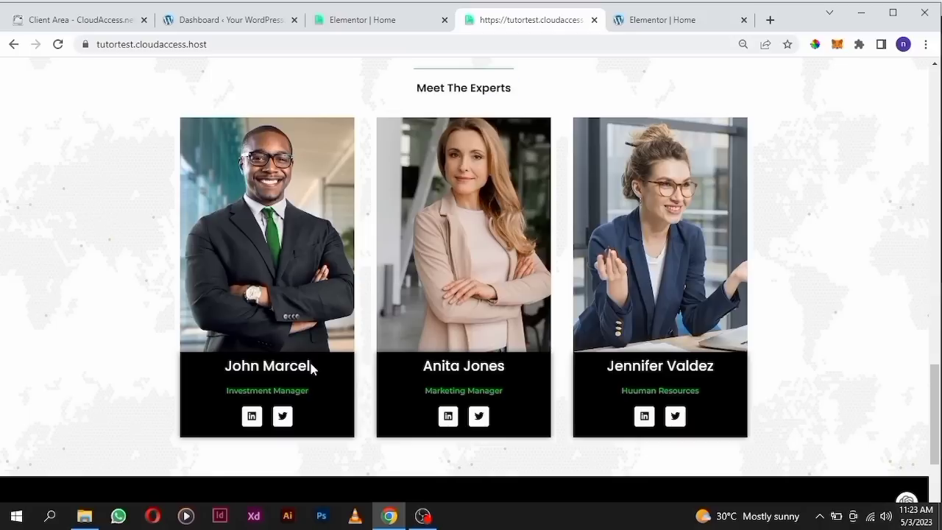
{"action": "left_click_drag", "start_coordinate": [309, 367], "coordinate": [228, 365]}
{"action": "right_click", "coordinate": [240, 368]}
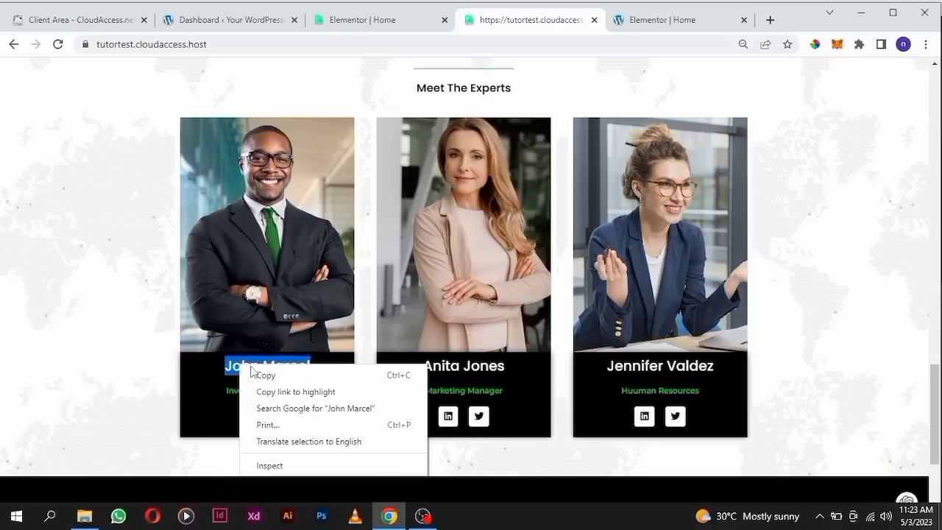
{"action": "left_click", "coordinate": [258, 374]}
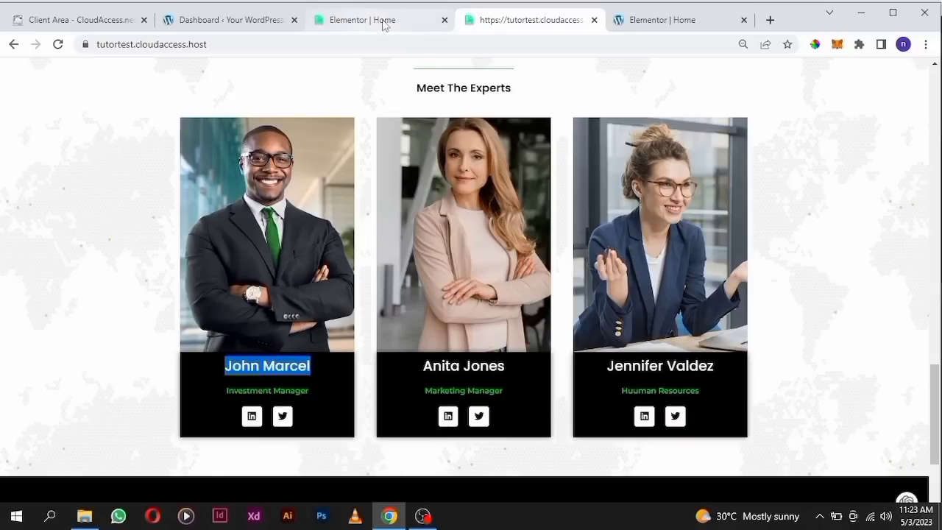
{"action": "left_click", "coordinate": [666, 18]}
{"action": "right_click", "coordinate": [56, 195]}
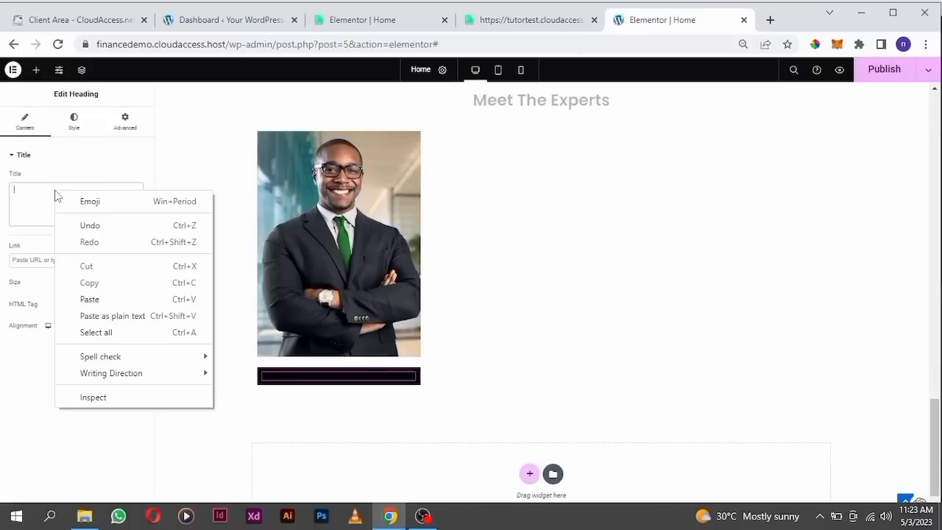
{"action": "left_click", "coordinate": [103, 299]}
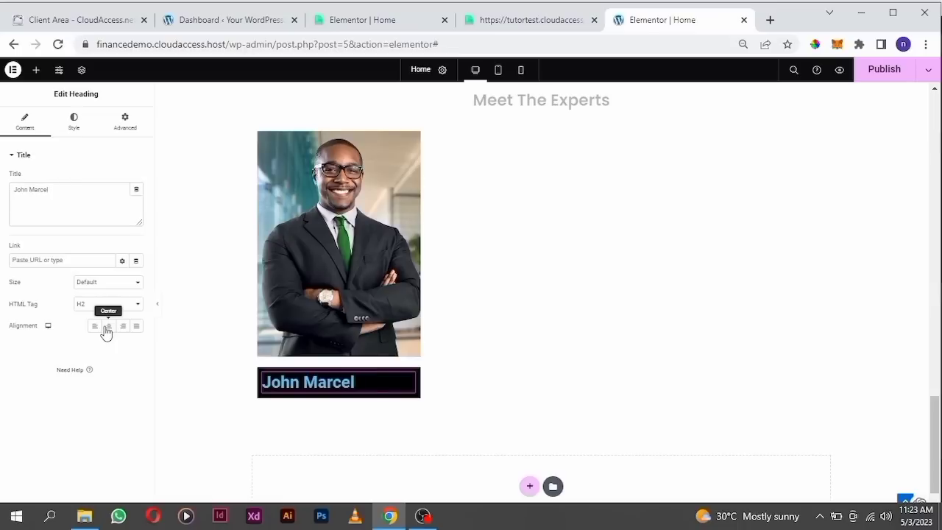
Center the name heading and set its text color to white, #FFFFFF.
{"action": "left_click", "coordinate": [108, 326]}
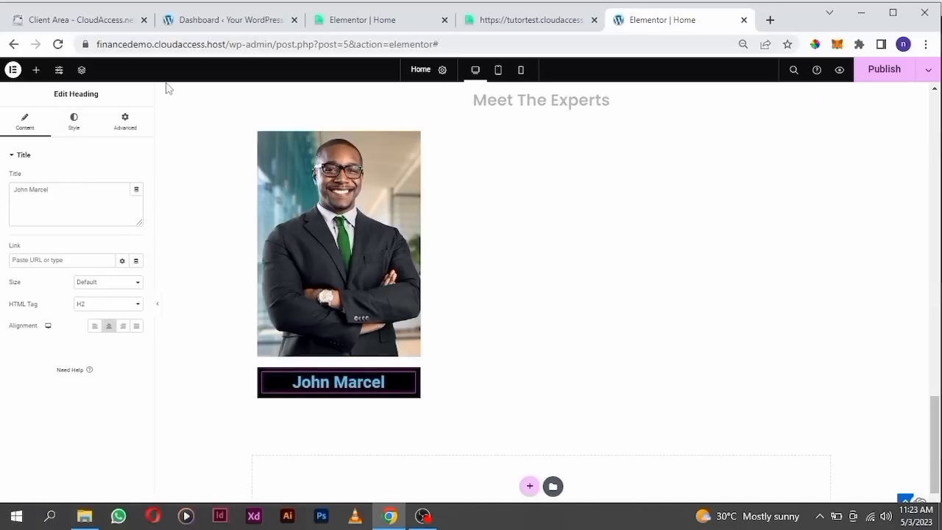
{"action": "left_click", "coordinate": [73, 124]}
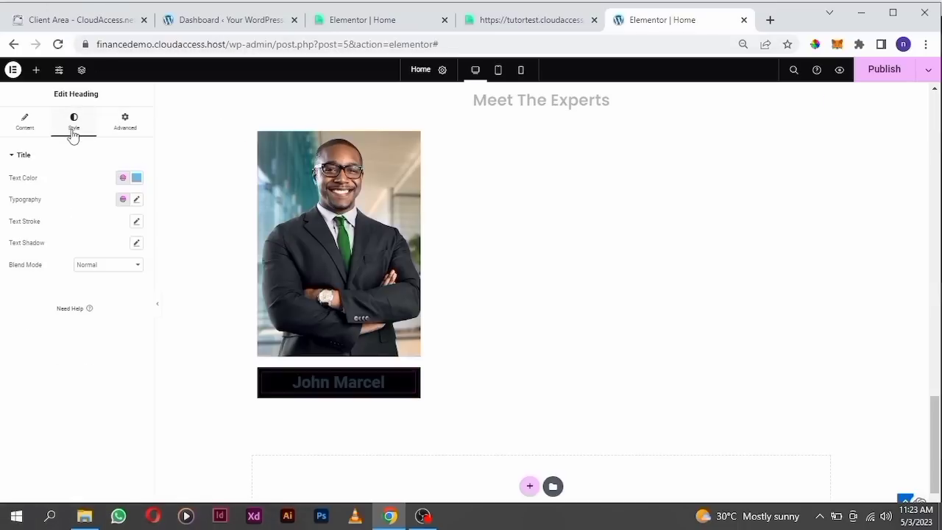
{"action": "left_click", "coordinate": [135, 178]}
{"action": "left_click_drag", "start_coordinate": [26, 282], "coordinate": [6, 202]}
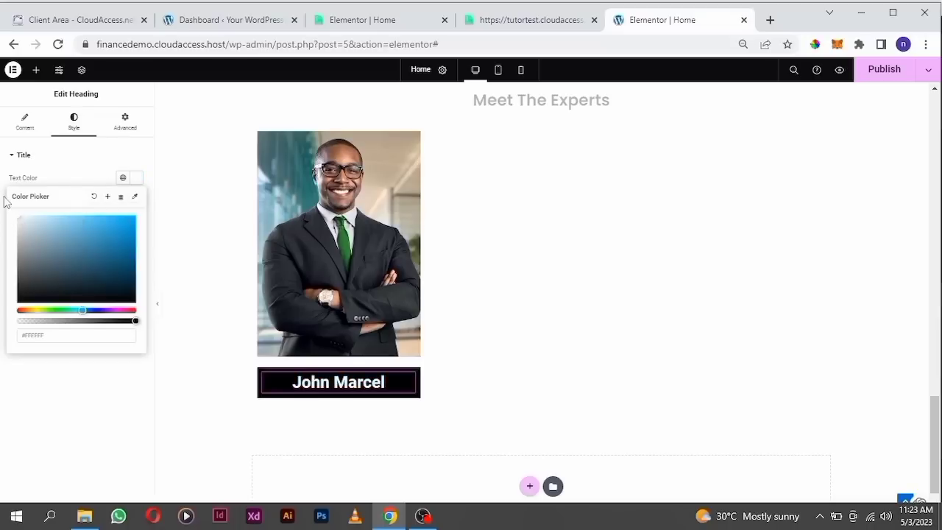
{"action": "left_click", "coordinate": [86, 158]}
{"action": "left_click", "coordinate": [32, 157]}
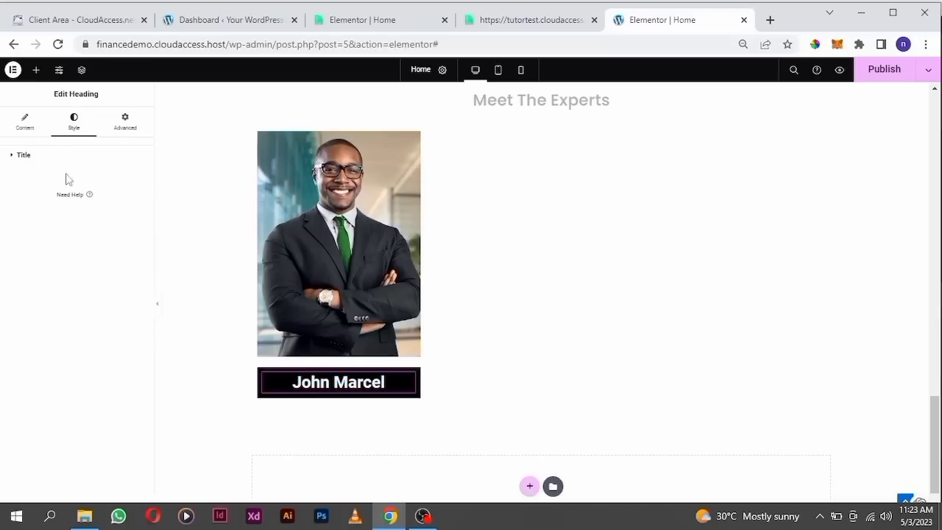
Set the name heading's typography size to 20 px.
{"action": "left_click", "coordinate": [137, 201]}
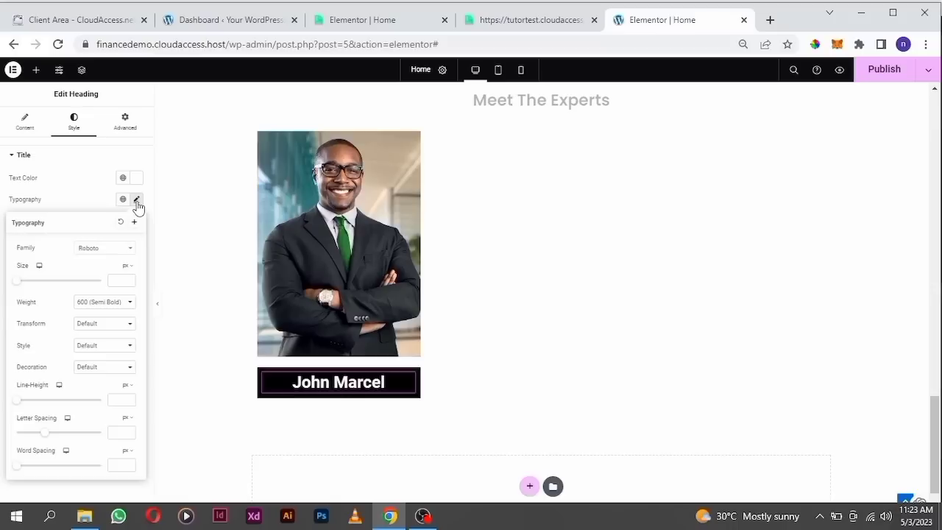
{"action": "left_click", "coordinate": [136, 204]}
{"action": "left_click", "coordinate": [135, 205]}
{"action": "left_click_drag", "start_coordinate": [19, 287], "coordinate": [27, 285]}
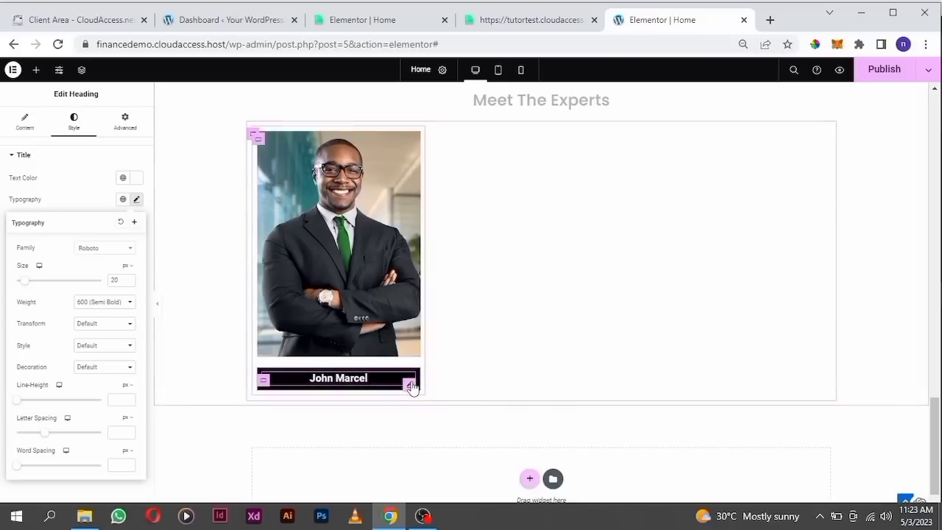
Duplicate the name heading and replace the duplicate's title with "Investment Manager" copied from the reference site.
{"action": "right_click", "coordinate": [410, 387]}
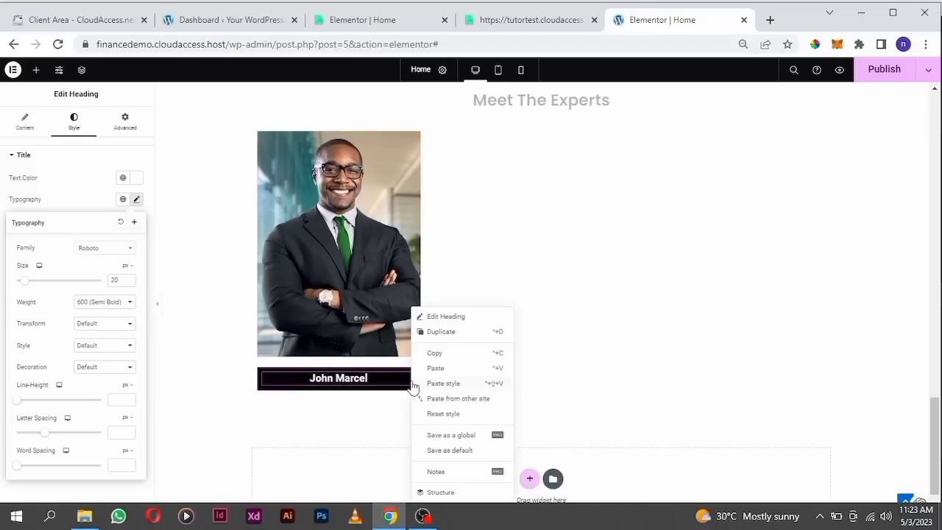
{"action": "left_click", "coordinate": [451, 335]}
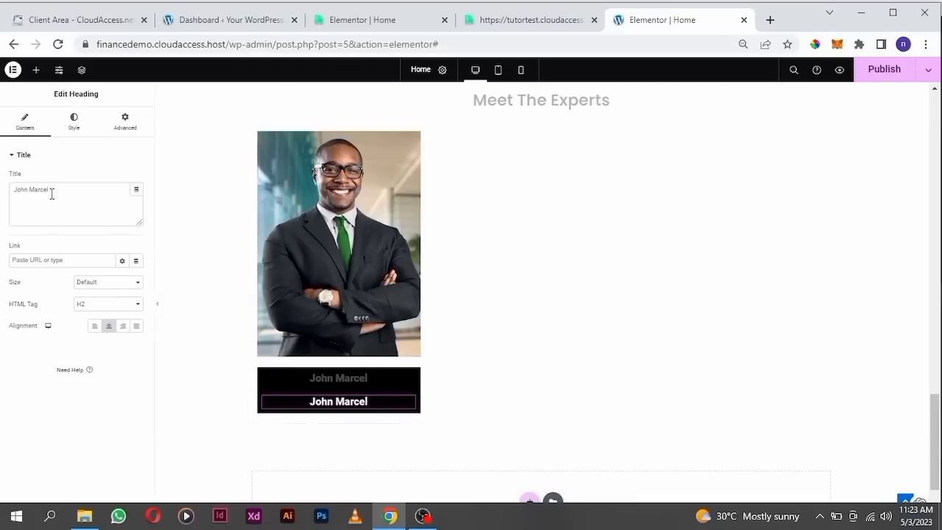
{"action": "left_click", "coordinate": [518, 22]}
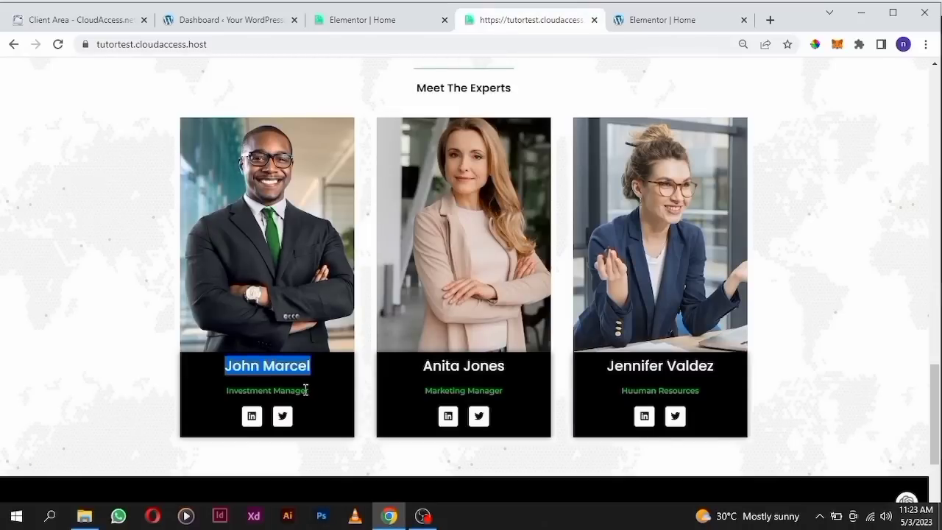
{"action": "left_click_drag", "start_coordinate": [305, 390], "coordinate": [235, 390]}
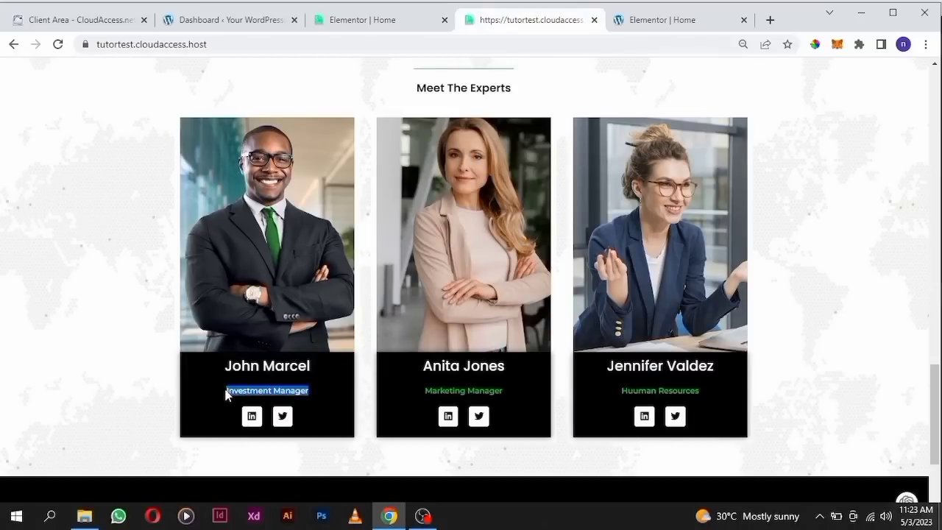
{"action": "right_click", "coordinate": [228, 390]}
{"action": "left_click", "coordinate": [251, 398]}
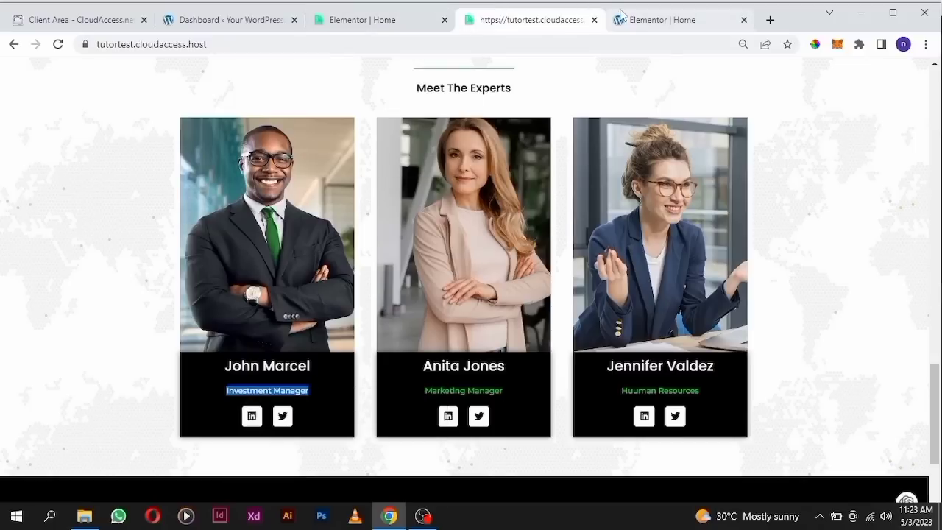
{"action": "left_click", "coordinate": [622, 20]}
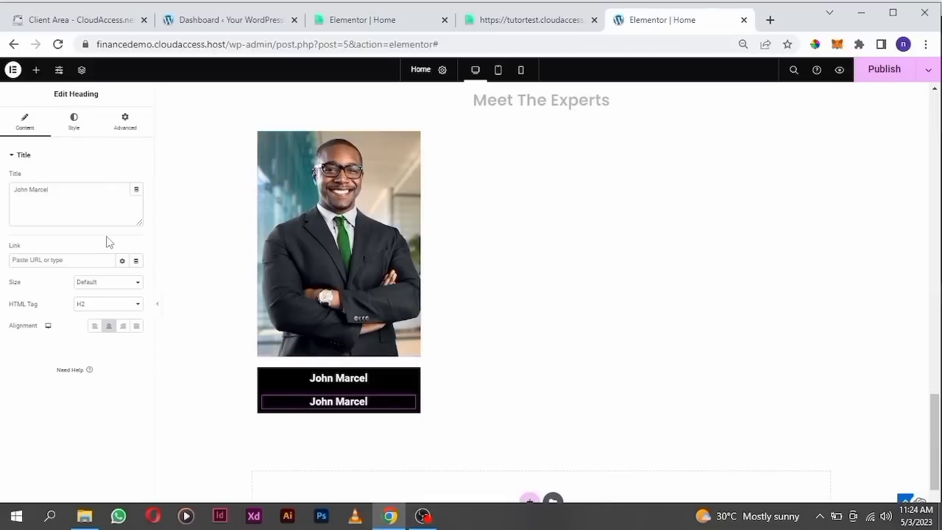
{"action": "left_click_drag", "start_coordinate": [81, 189], "coordinate": [10, 193]}
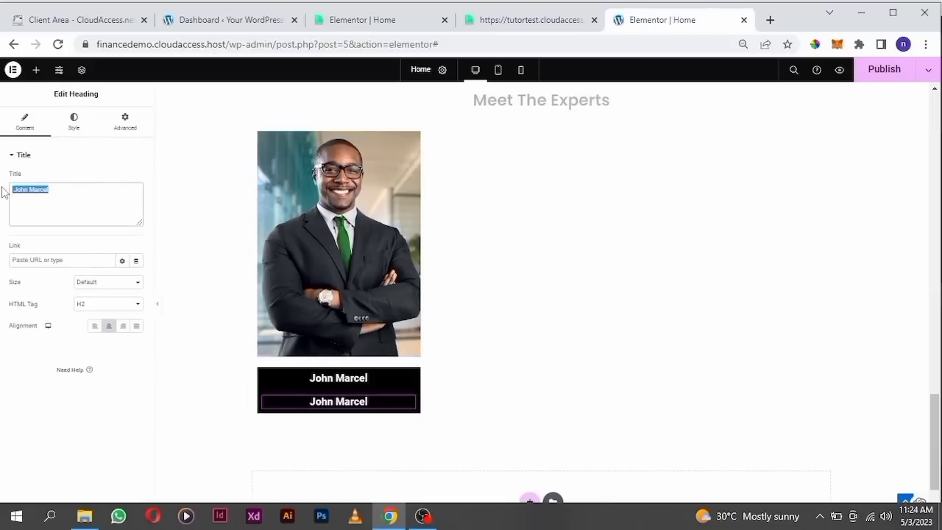
{"action": "key", "text": "BackSpace"}
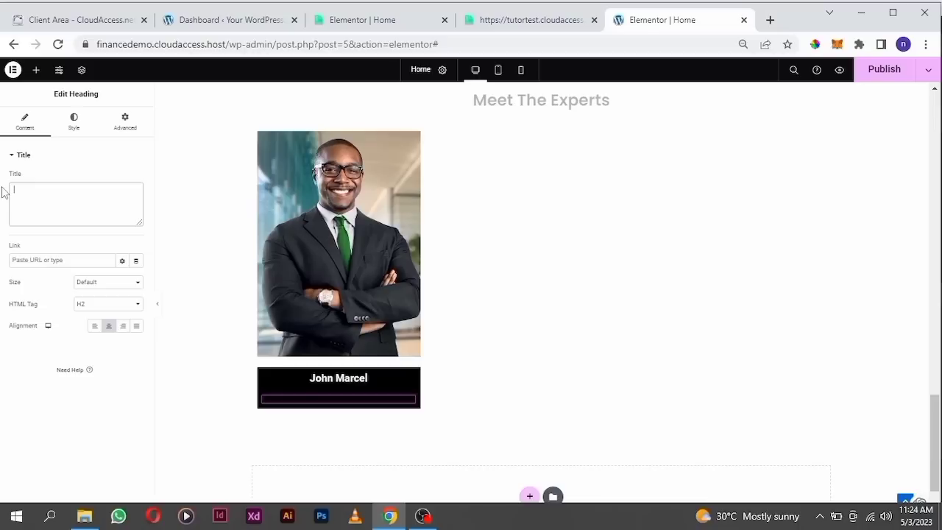
{"action": "key", "text": "ctrl+v"}
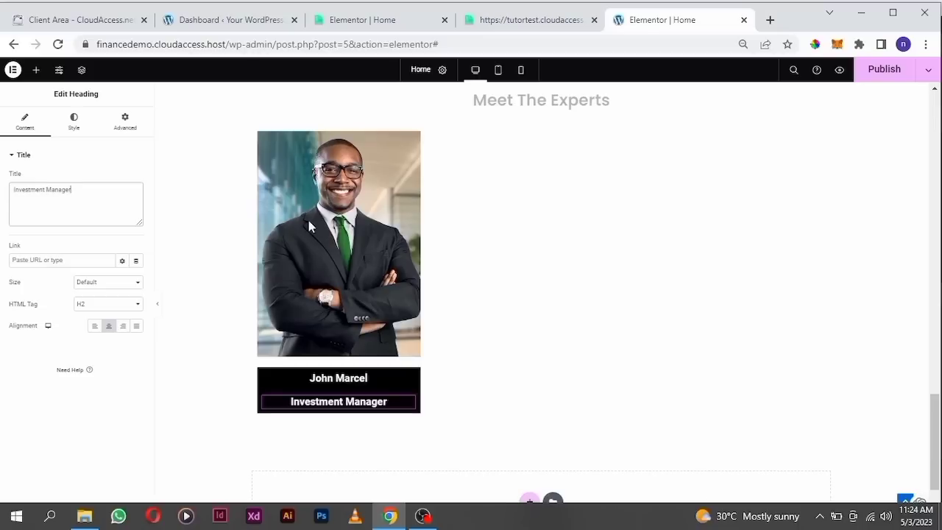
Set the Investment Manager heading's text color to green #1AC231 by sampling the Learn More button in the About us section.
{"action": "left_click", "coordinate": [74, 123]}
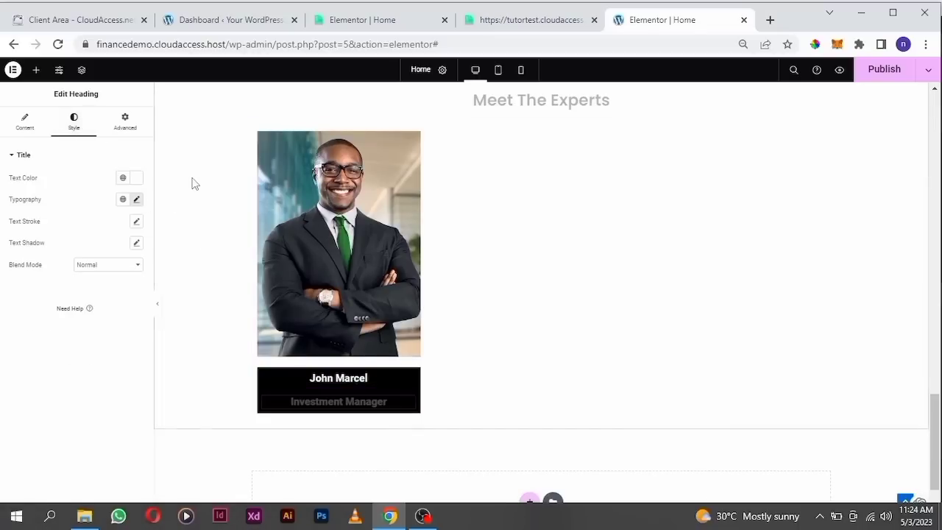
{"action": "scroll", "coordinate": [194, 184], "scroll_direction": "up", "scroll_amount": 1}
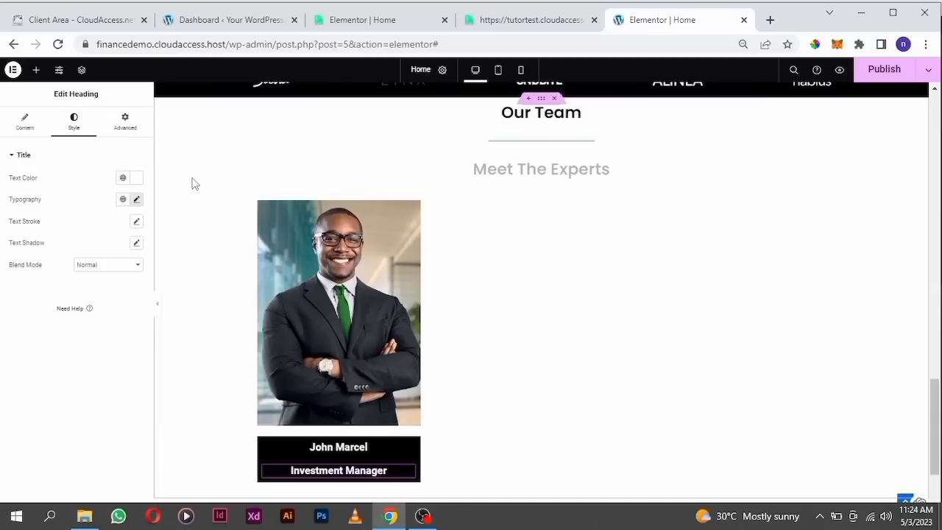
{"action": "left_click", "coordinate": [136, 180]}
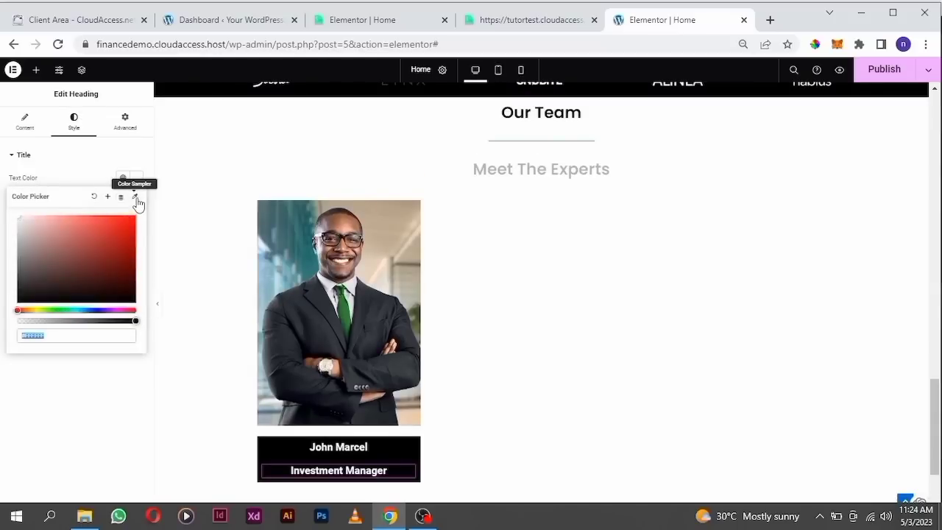
{"action": "left_click", "coordinate": [135, 197]}
{"action": "scroll", "coordinate": [242, 111], "scroll_direction": "up", "scroll_amount": 8}
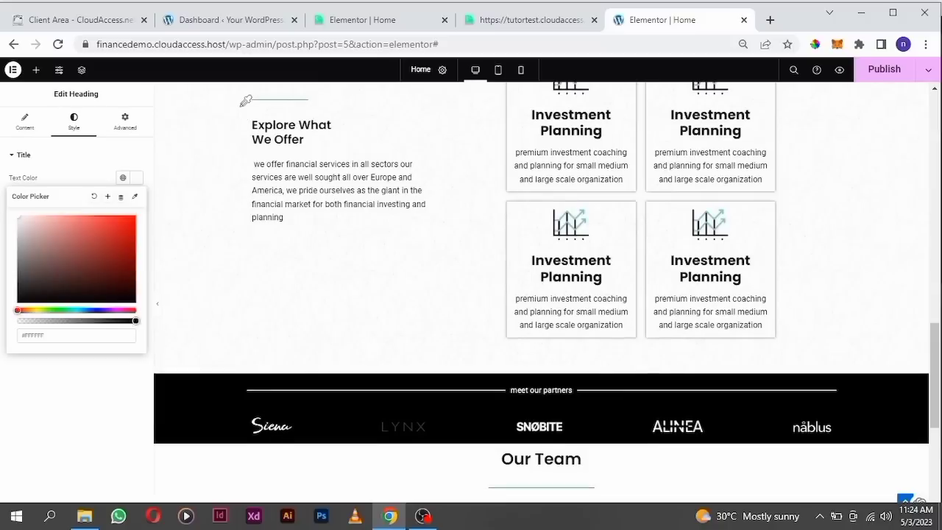
{"action": "scroll", "coordinate": [246, 101], "scroll_direction": "up", "scroll_amount": 1}
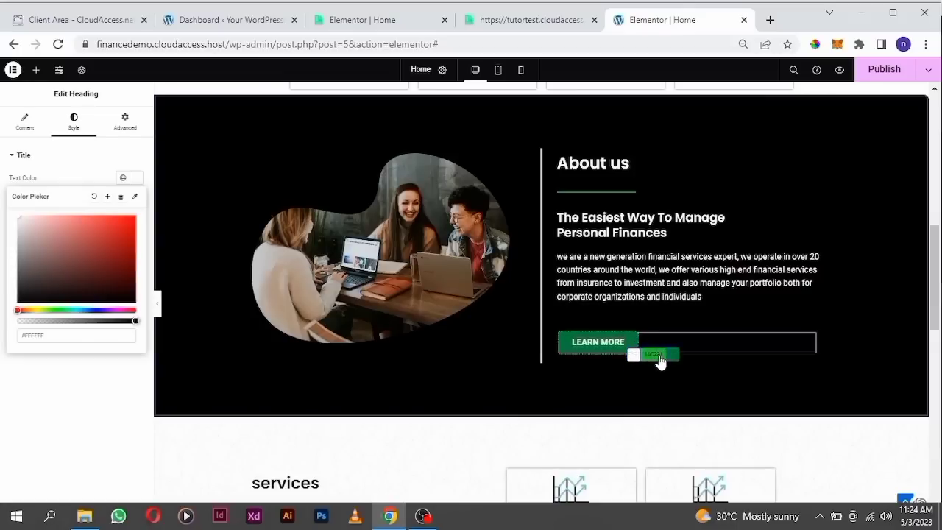
{"action": "left_click", "coordinate": [659, 359]}
{"action": "scroll", "coordinate": [471, 401], "scroll_direction": "down", "scroll_amount": 10}
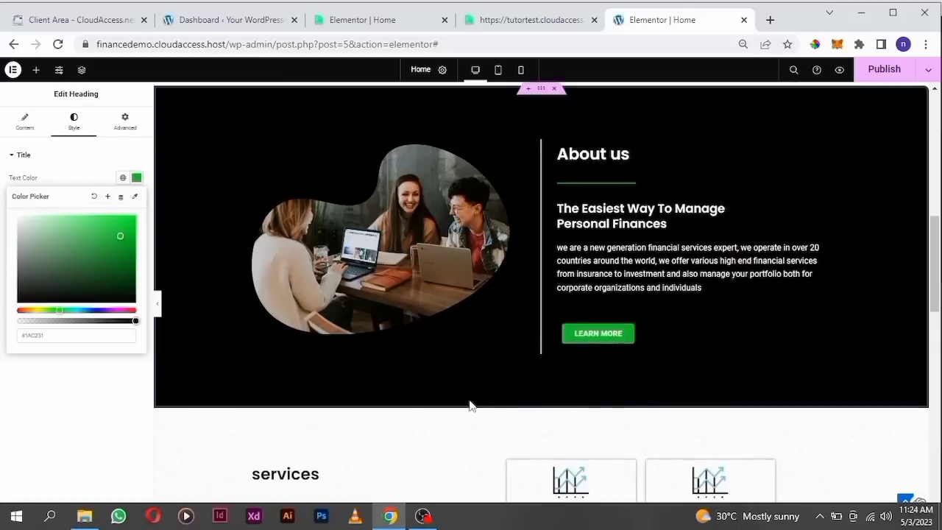
{"action": "scroll", "coordinate": [471, 405], "scroll_direction": "down", "scroll_amount": 4}
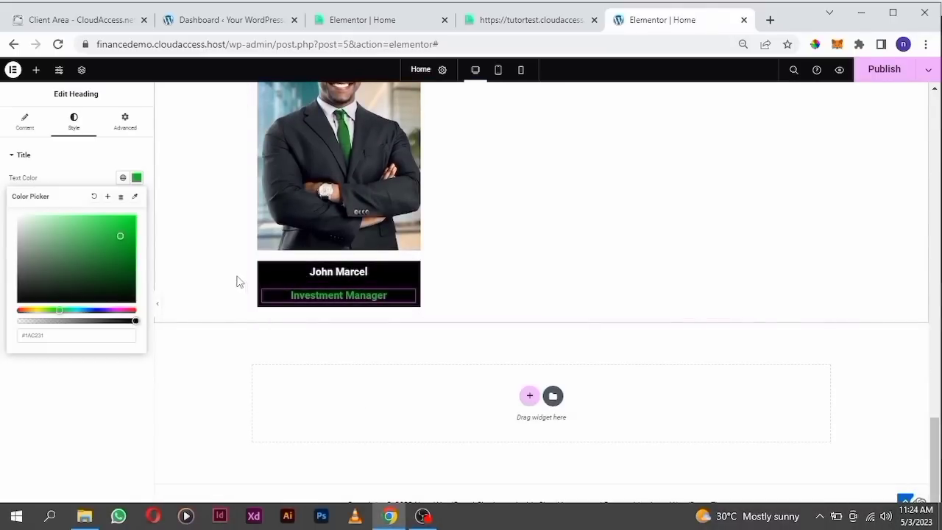
Set the Investment Manager heading's typography size to 16 px.
{"action": "left_click", "coordinate": [73, 122]}
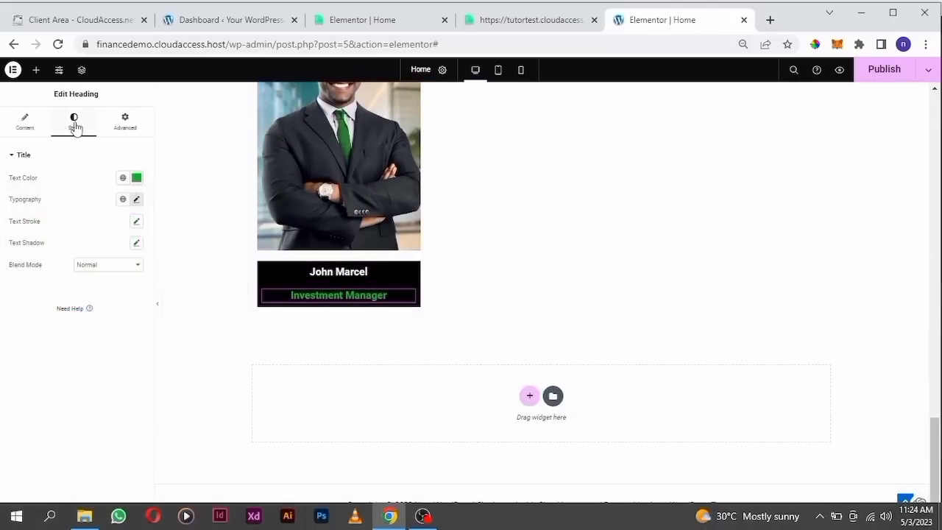
{"action": "left_click", "coordinate": [137, 200]}
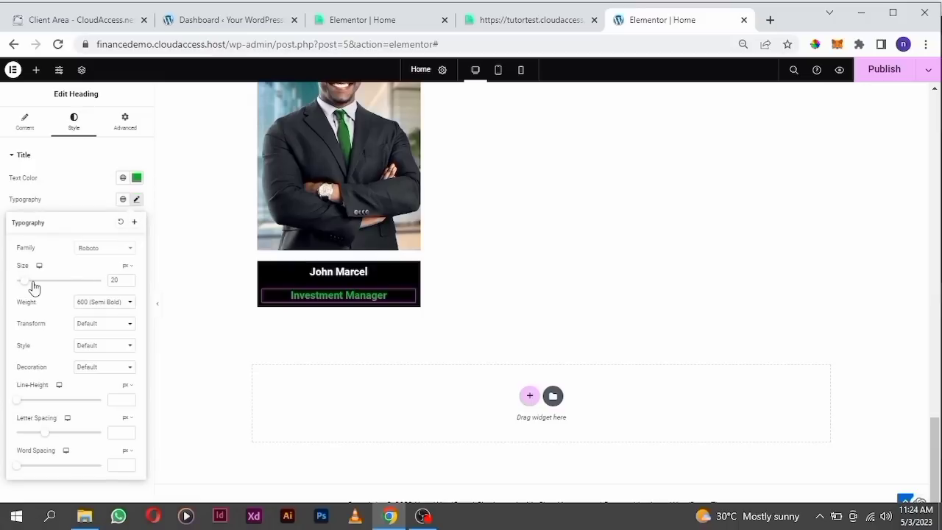
{"action": "left_click", "coordinate": [129, 283]}
{"action": "left_click", "coordinate": [128, 283]}
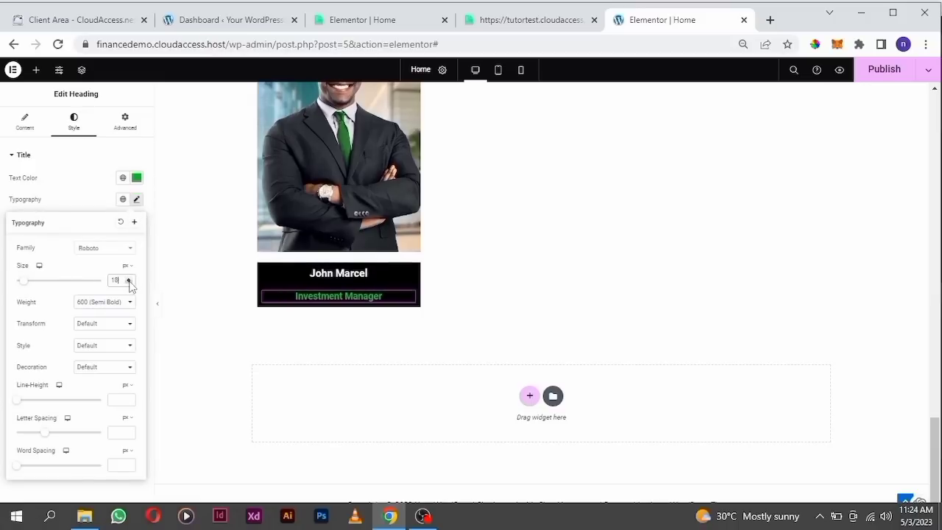
{"action": "left_click", "coordinate": [129, 284]}
{"action": "left_click", "coordinate": [129, 284]}
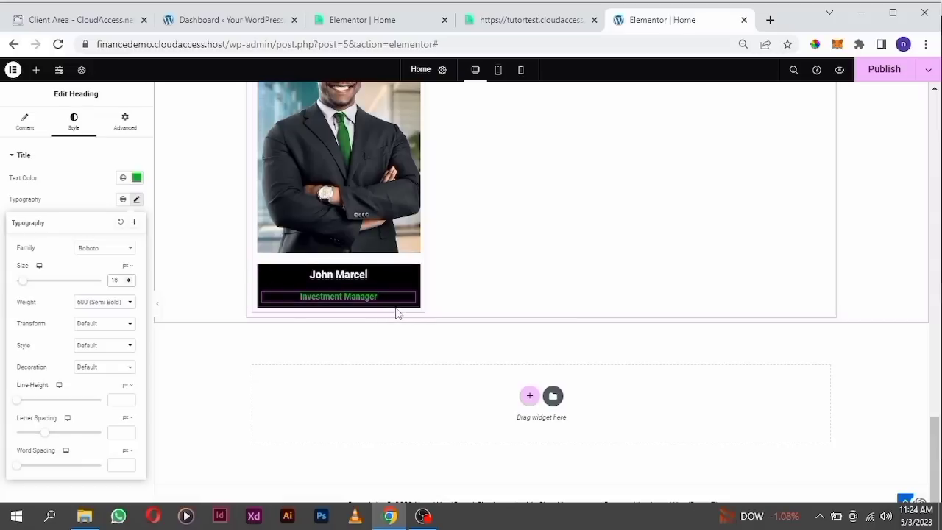
Add a Social Icons widget to the team card's black block and move the Investment Manager heading above it.
{"action": "left_click", "coordinate": [36, 70]}
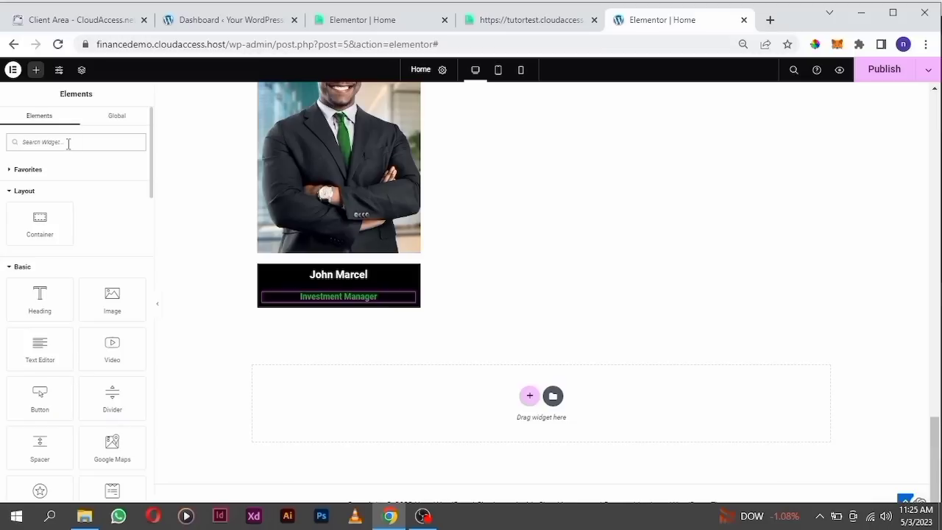
{"action": "type", "text": "soc"}
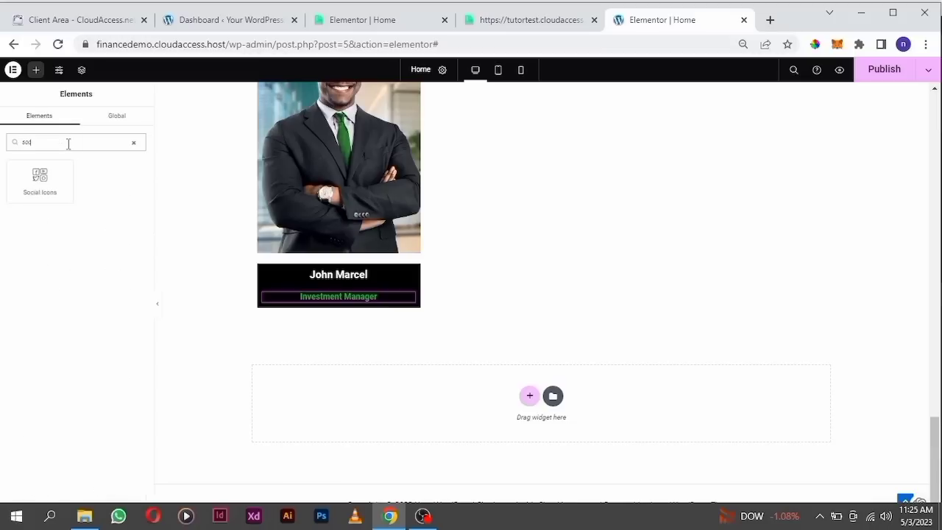
{"action": "left_click_drag", "start_coordinate": [40, 177], "coordinate": [300, 288]}
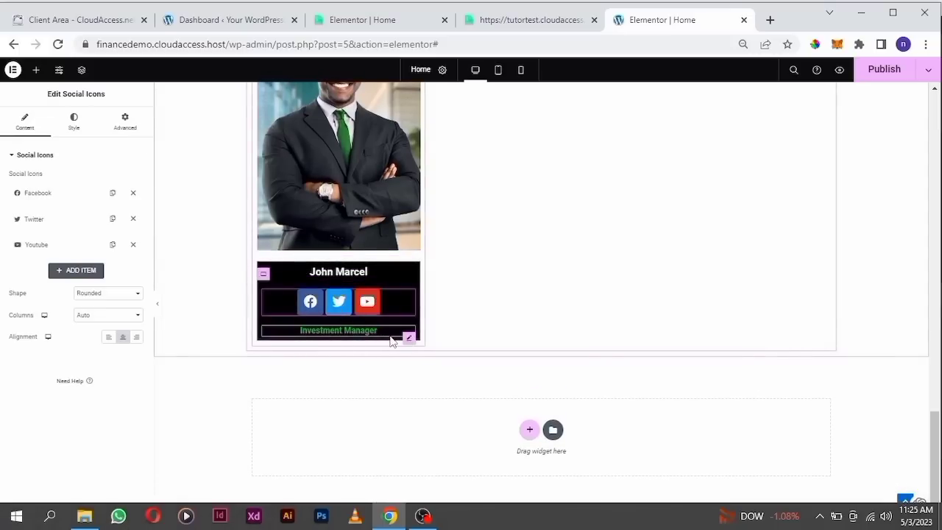
{"action": "left_click", "coordinate": [408, 337]}
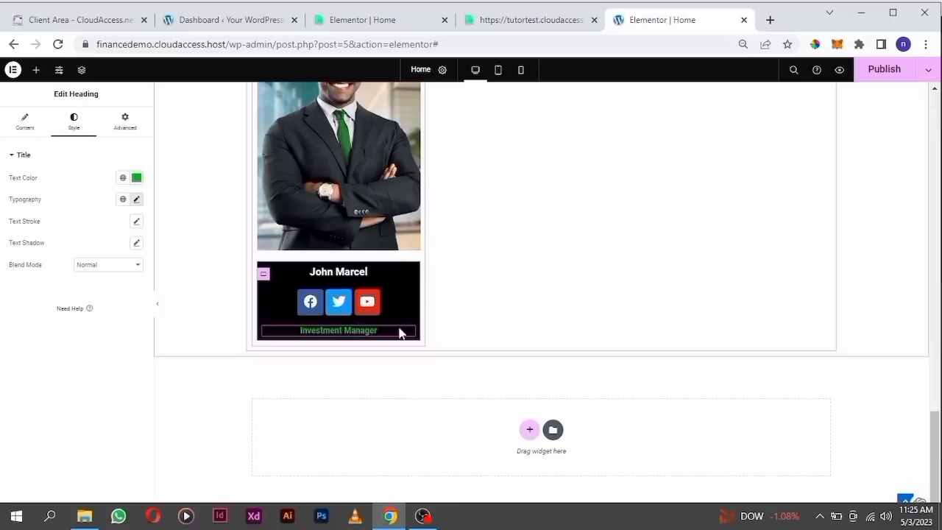
{"action": "left_click_drag", "start_coordinate": [410, 342], "coordinate": [339, 282]}
{"action": "left_click_drag", "start_coordinate": [338, 283], "coordinate": [343, 290]}
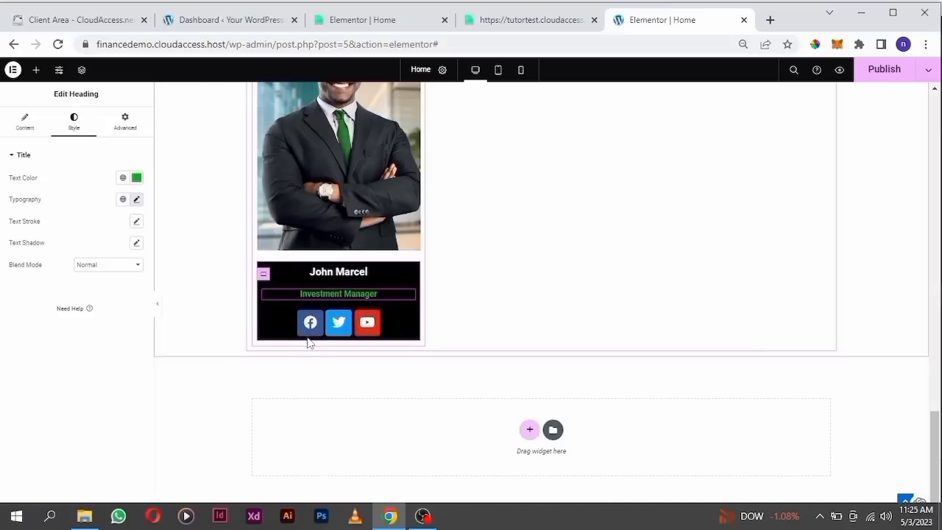
Remove the Youtube and Facebook items from the team card's social icons.
{"action": "left_click", "coordinate": [408, 326]}
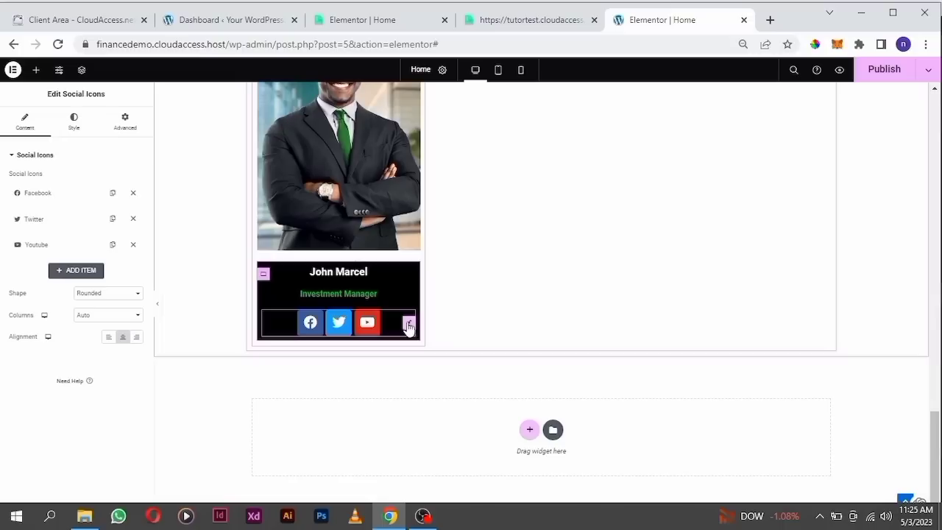
{"action": "left_click", "coordinate": [134, 245]}
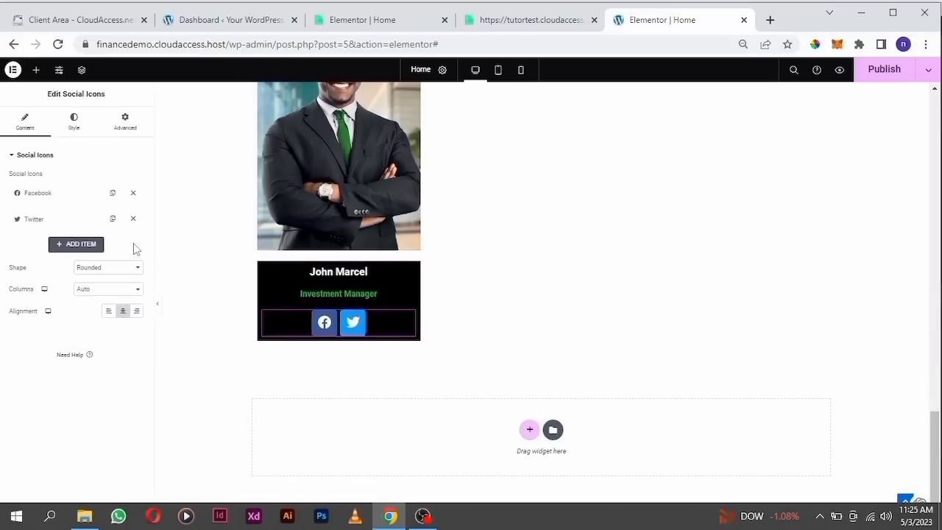
{"action": "left_click", "coordinate": [133, 193]}
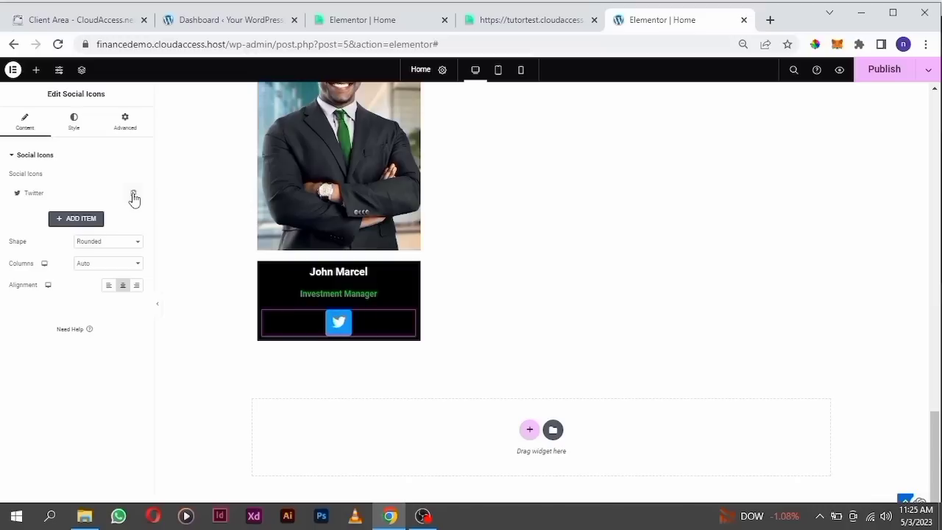
Add a new social icon item after Twitter and set its icon to Linkedin from the icon library.
{"action": "left_click", "coordinate": [67, 220]}
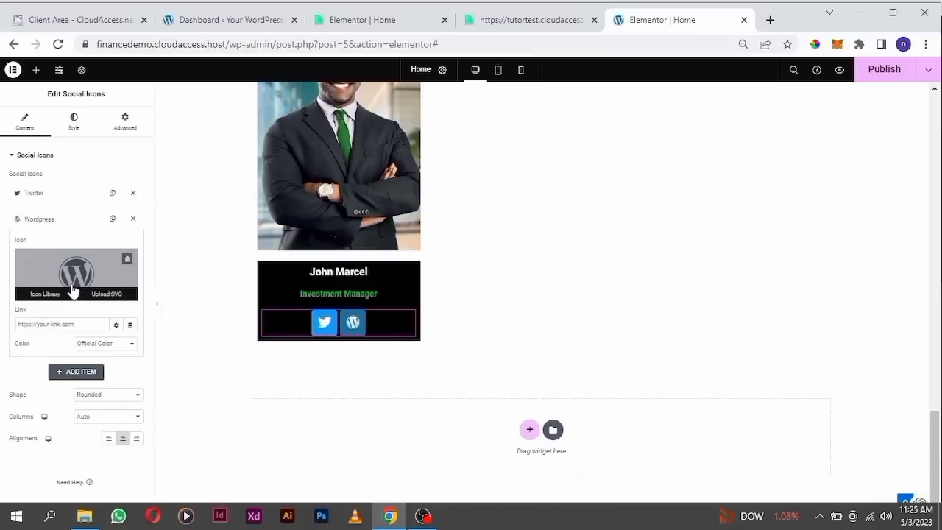
{"action": "left_click", "coordinate": [57, 294]}
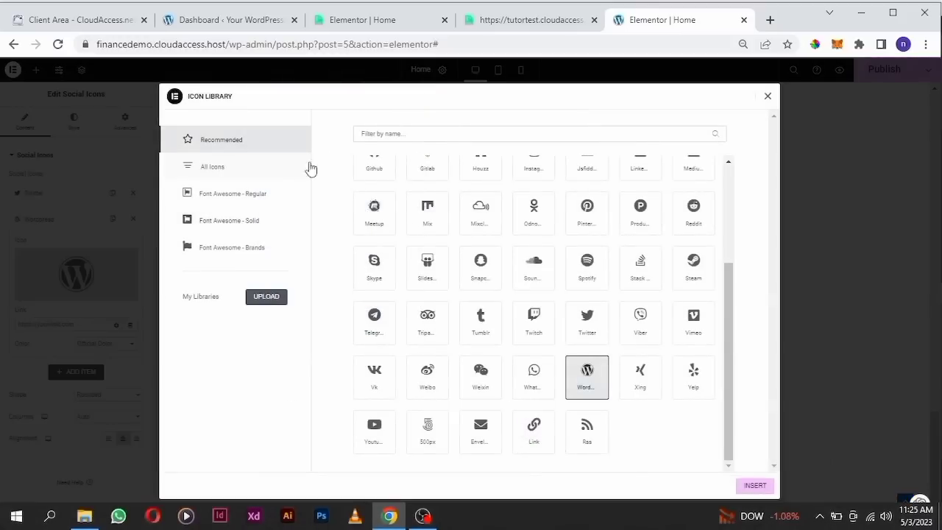
{"action": "left_click", "coordinate": [362, 136]}
{"action": "type", "text": "li"}
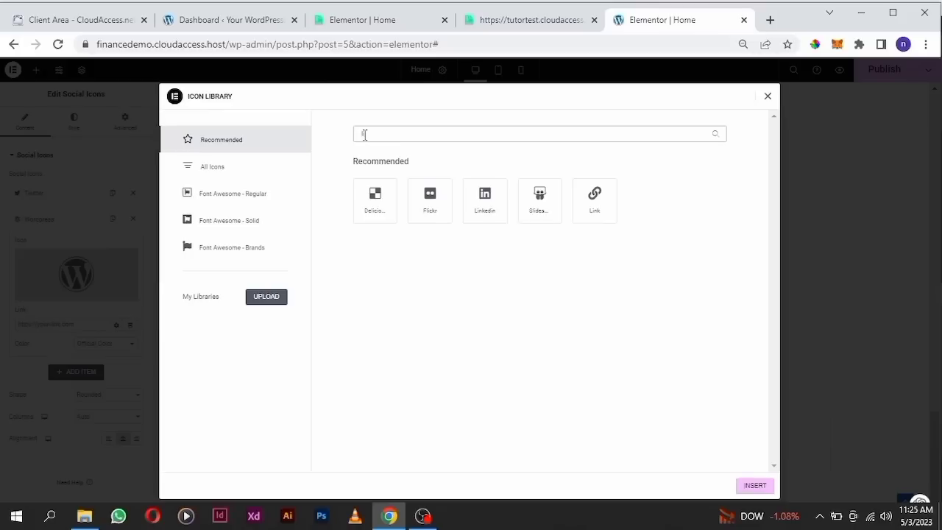
{"action": "left_click", "coordinate": [484, 211]}
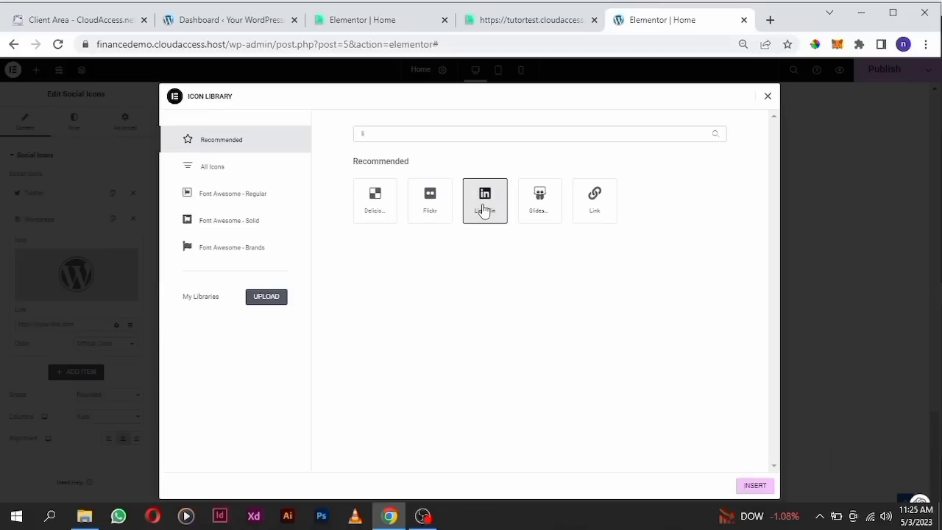
{"action": "left_click", "coordinate": [755, 487]}
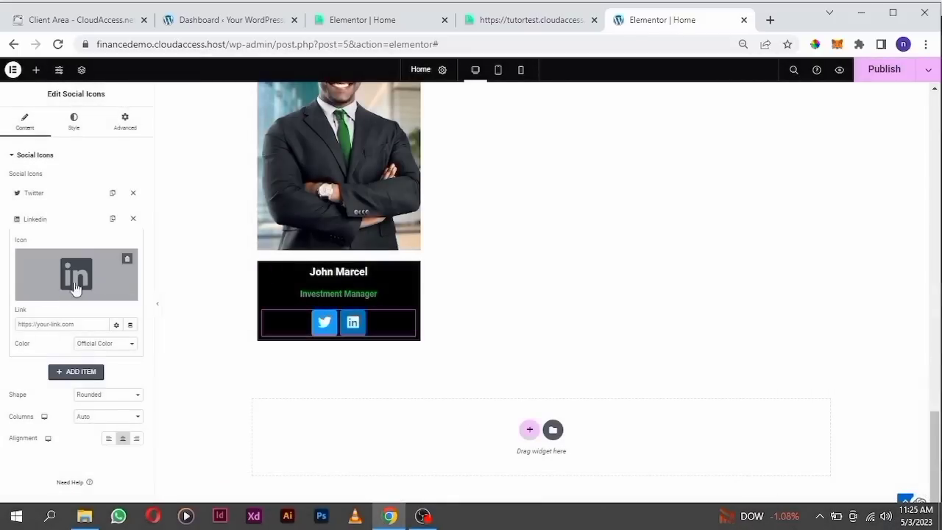
Set the Linkedin icon's link to the placeholder #.
{"action": "mouse_move", "coordinate": [120, 298]}
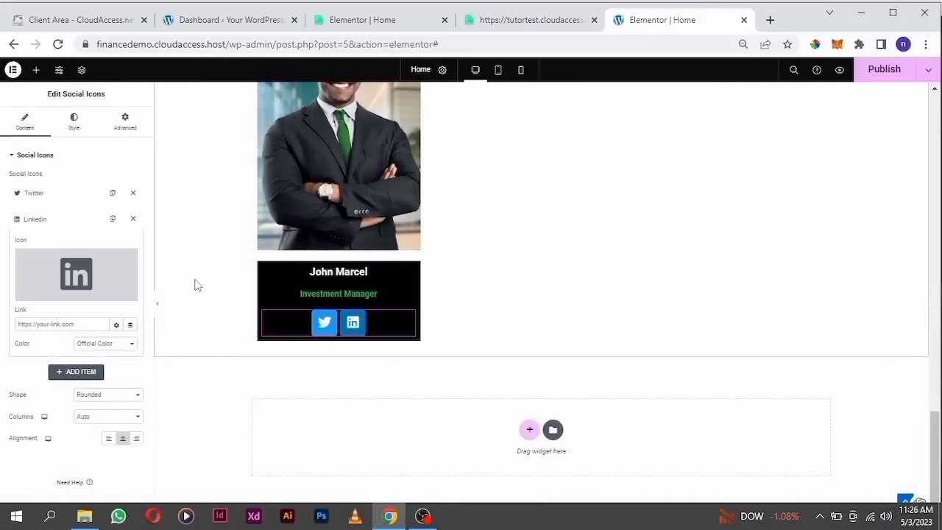
{"action": "left_click", "coordinate": [53, 323]}
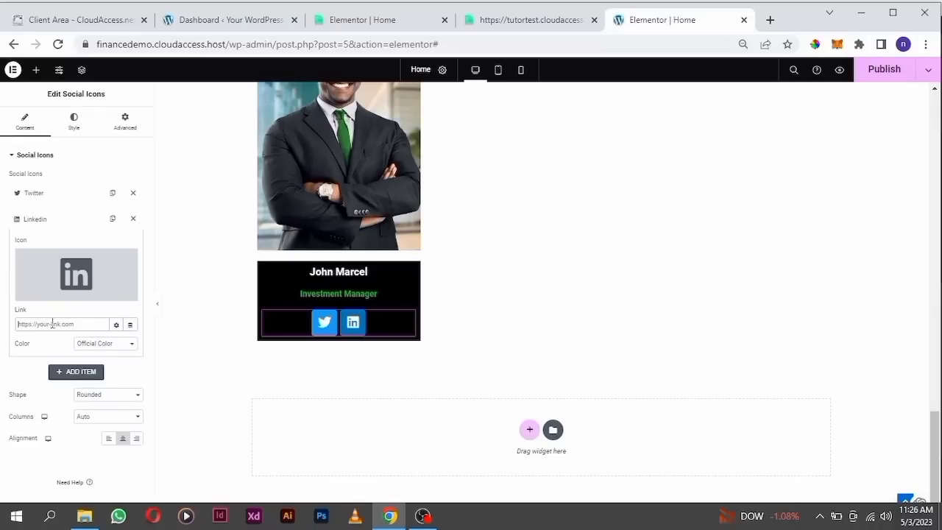
{"action": "type", "text": "3"}
{"action": "key", "text": "BackSpace"}
{"action": "type", "text": "#"}
Switch the social icons to custom color and set their primary color to dark gray #252222.
{"action": "left_click", "coordinate": [78, 124]}
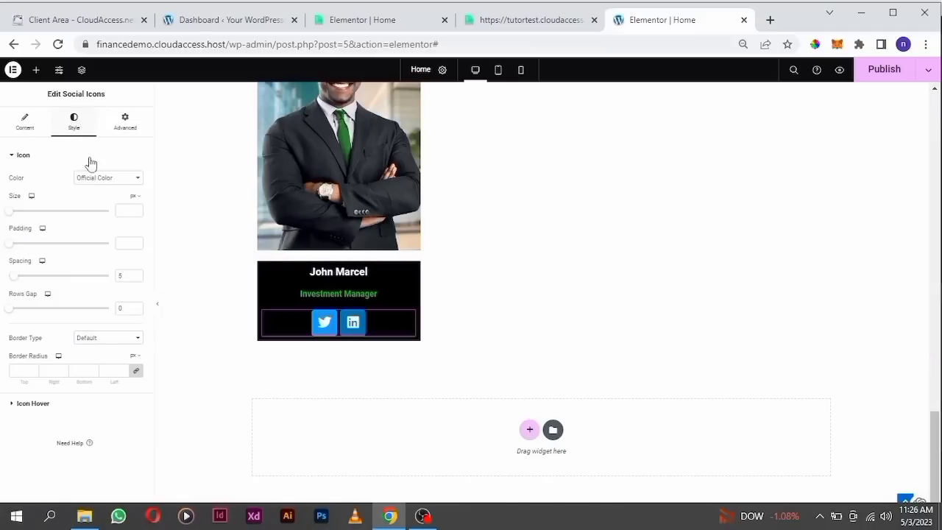
{"action": "left_click", "coordinate": [118, 183]}
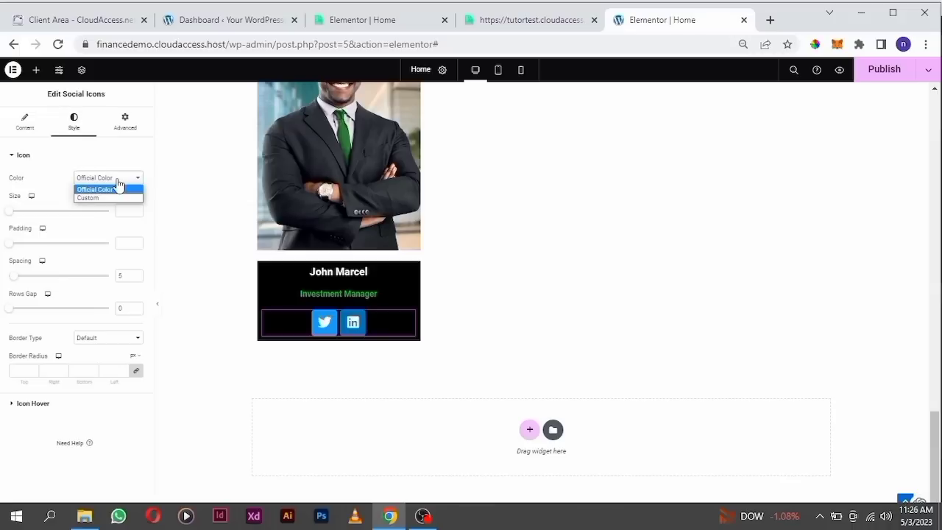
{"action": "left_click", "coordinate": [96, 197]}
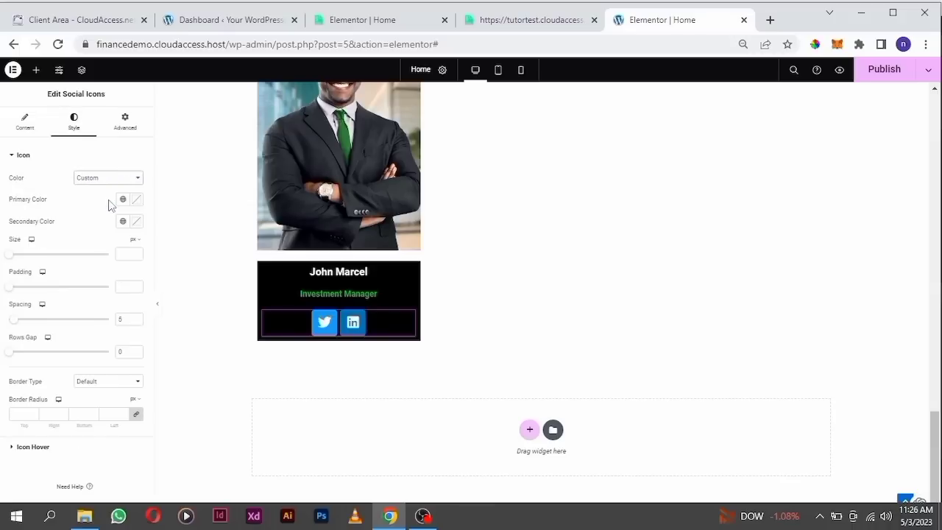
{"action": "left_click", "coordinate": [136, 200]}
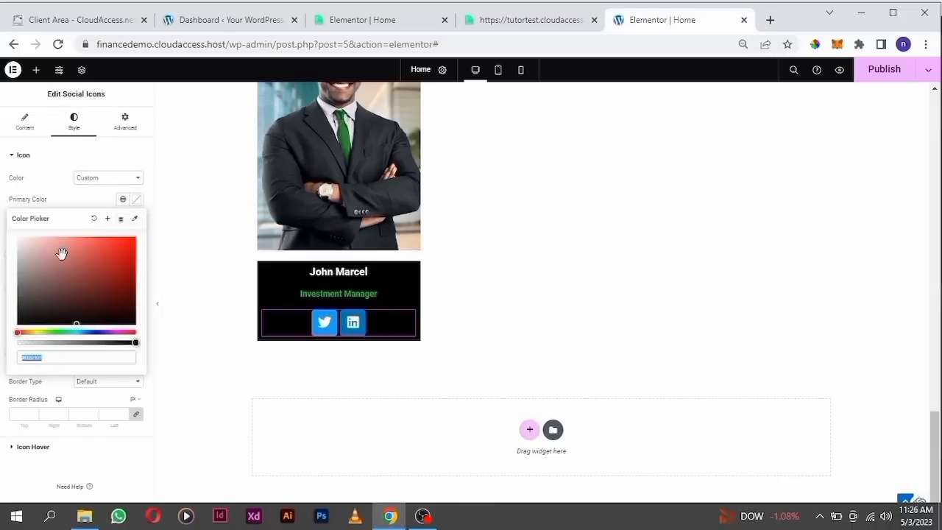
{"action": "left_click", "coordinate": [86, 250]}
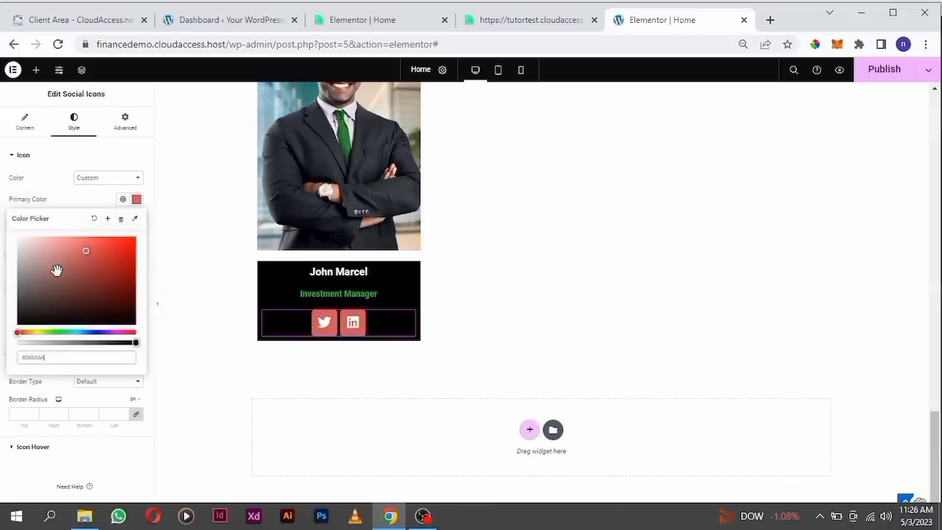
{"action": "left_click", "coordinate": [26, 320]}
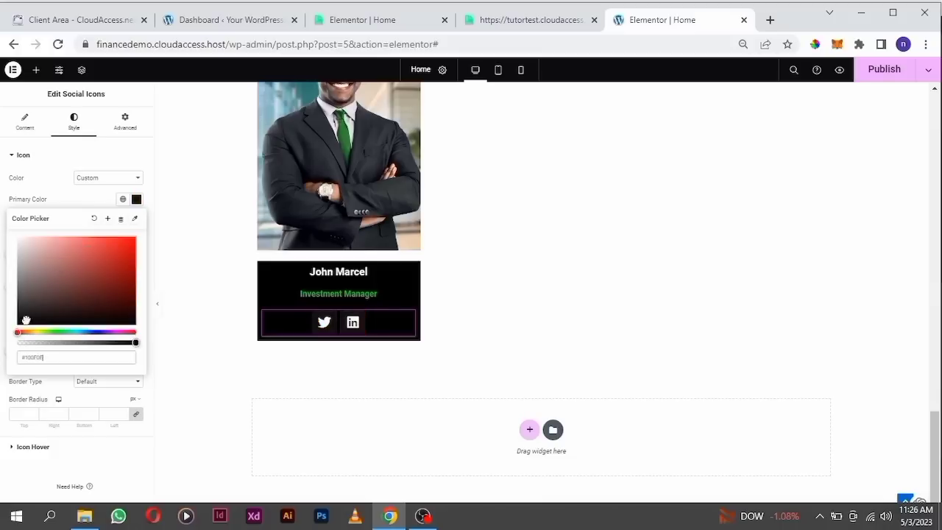
{"action": "mouse_move", "coordinate": [24, 320]}
{"action": "left_mouse_down"}
{"action": "mouse_move", "coordinate": [13, 339]}
{"action": "mouse_move", "coordinate": [18, 313]}
{"action": "left_mouse_up"}
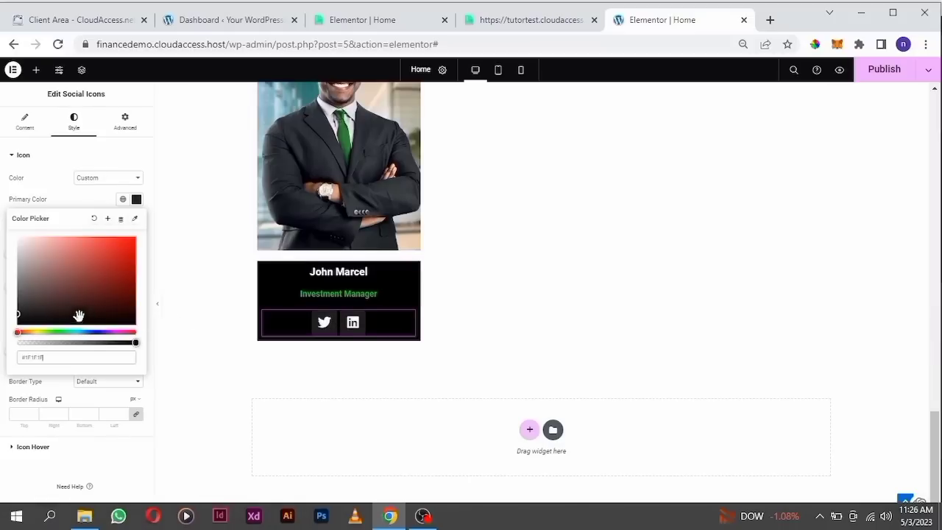
{"action": "left_click", "coordinate": [30, 318]}
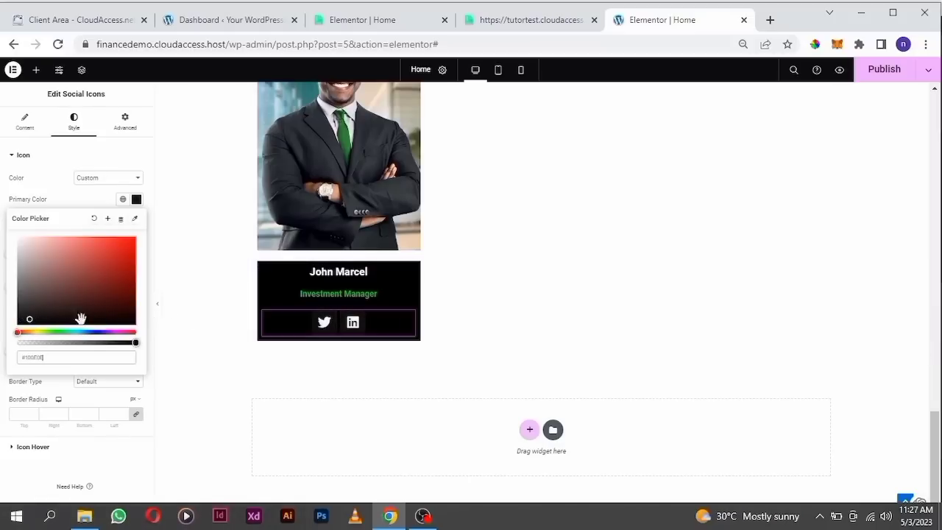
{"action": "left_click_drag", "start_coordinate": [30, 319], "coordinate": [28, 313]}
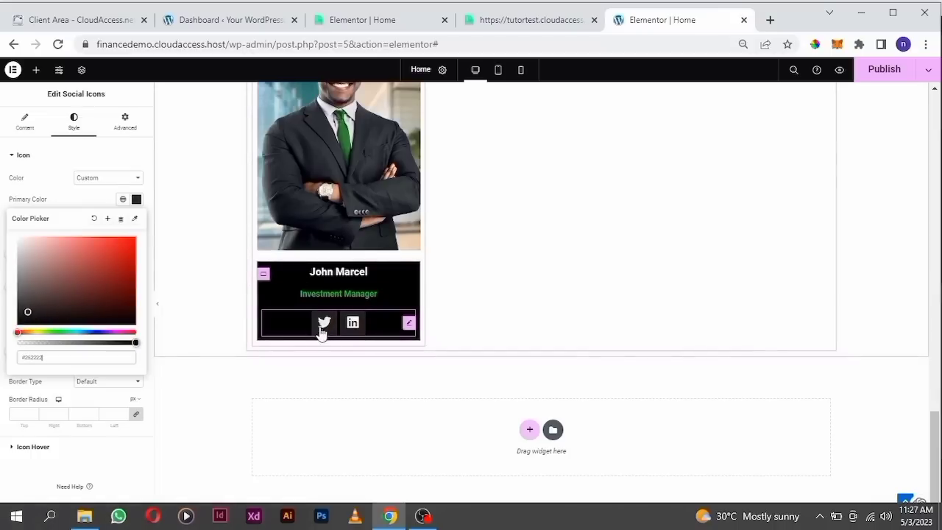
Set the secondary color of the team card's social icons to white #FFFFFF.
{"action": "left_click", "coordinate": [107, 202]}
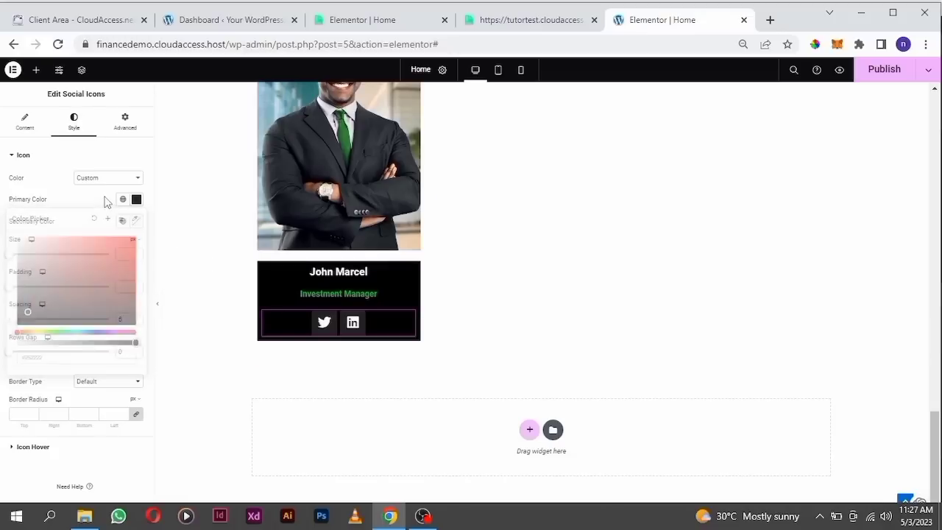
{"action": "left_click", "coordinate": [136, 222]}
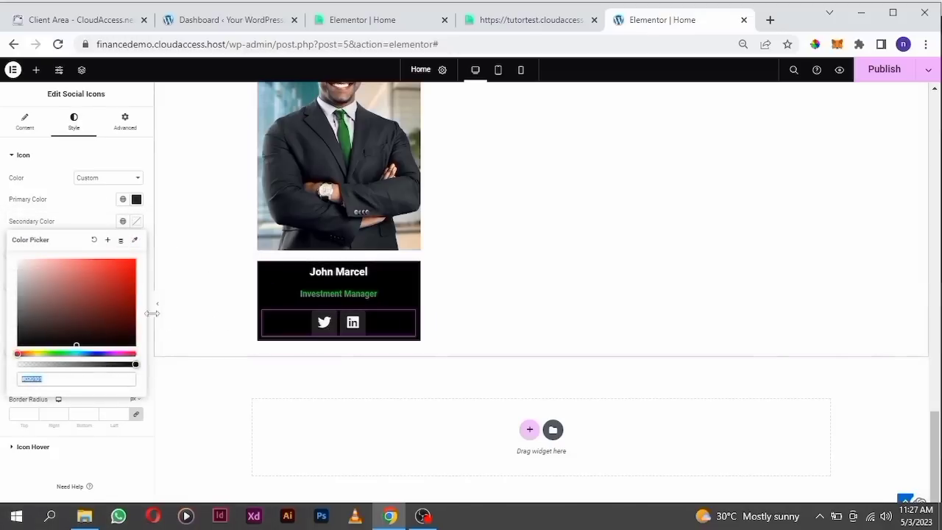
{"action": "left_click", "coordinate": [119, 275]}
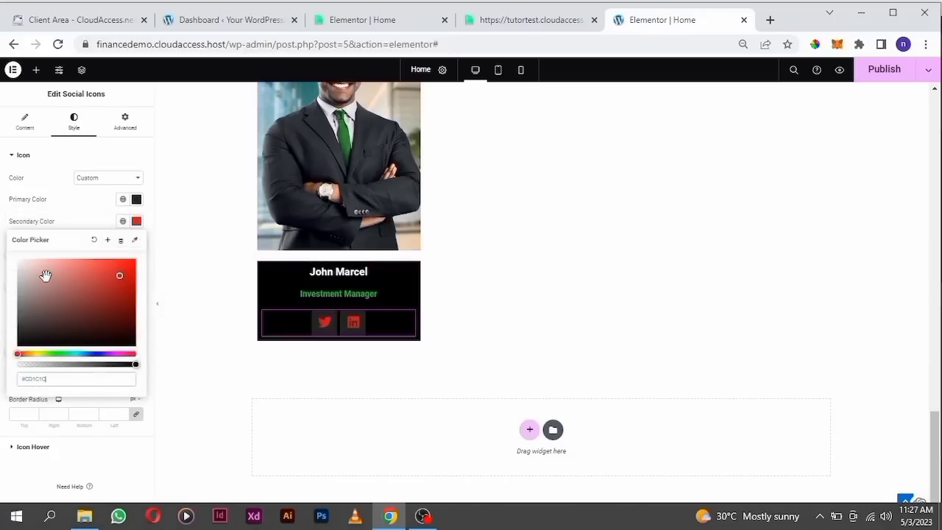
{"action": "left_click_drag", "start_coordinate": [45, 276], "coordinate": [13, 261]}
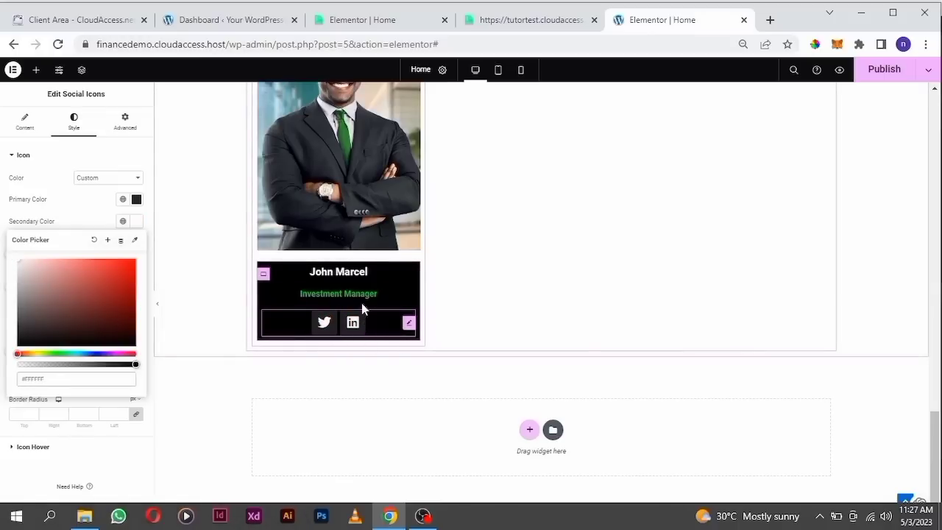
{"action": "left_click", "coordinate": [102, 204]}
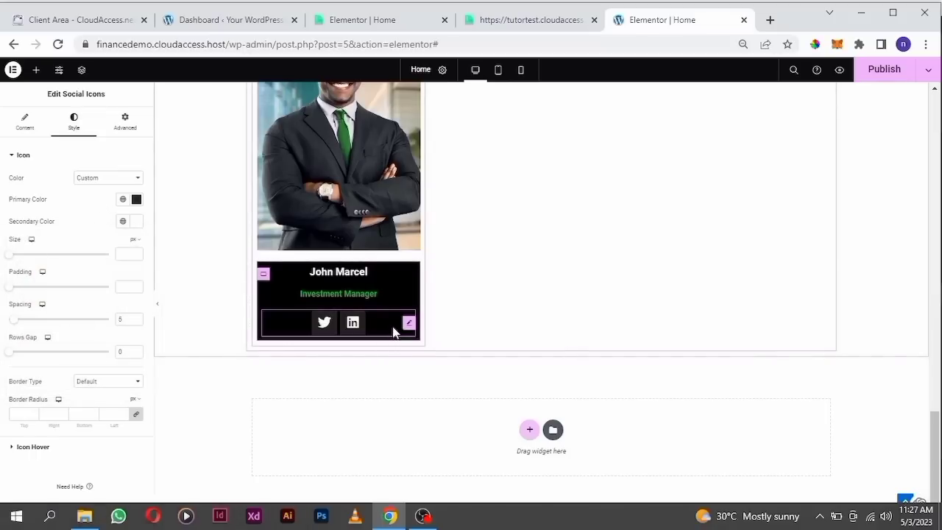
Unlink the padding of the card's black block container and set its top and bottom padding to 20 px.
{"action": "left_click", "coordinate": [264, 275]}
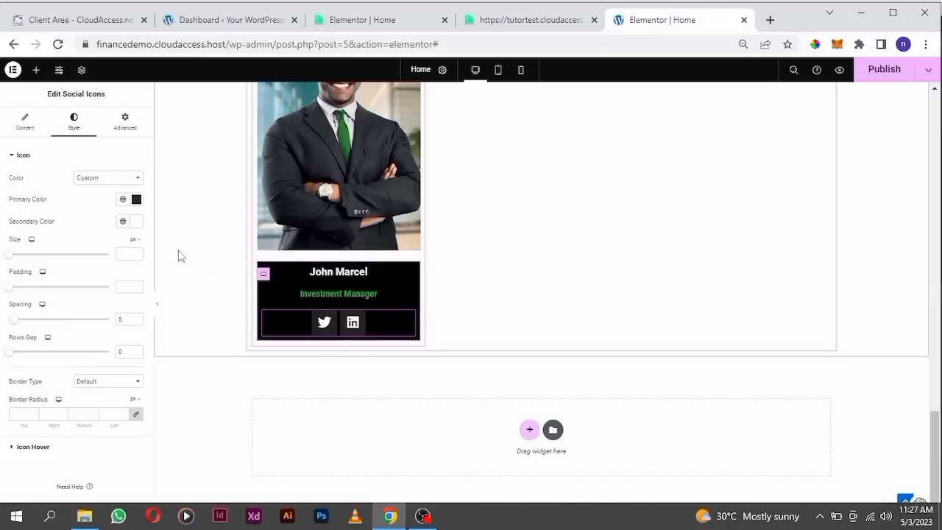
{"action": "left_click", "coordinate": [125, 123]}
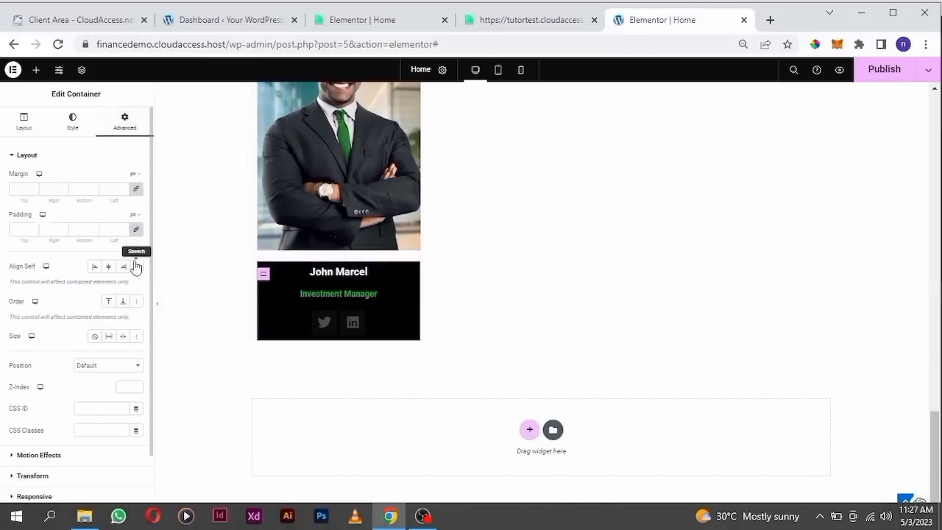
{"action": "left_click", "coordinate": [136, 230]}
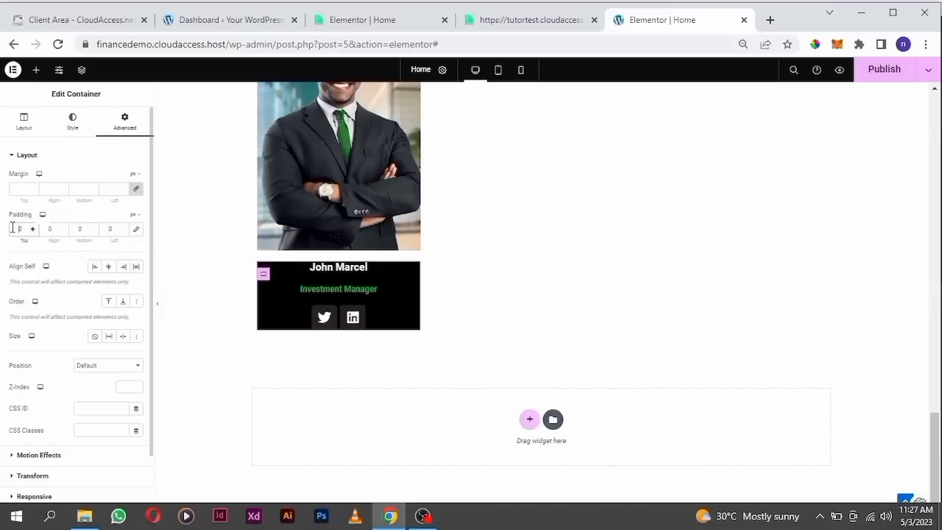
{"action": "left_click", "coordinate": [12, 228]}
{"action": "type", "text": "1"}
{"action": "type", "text": "00"}
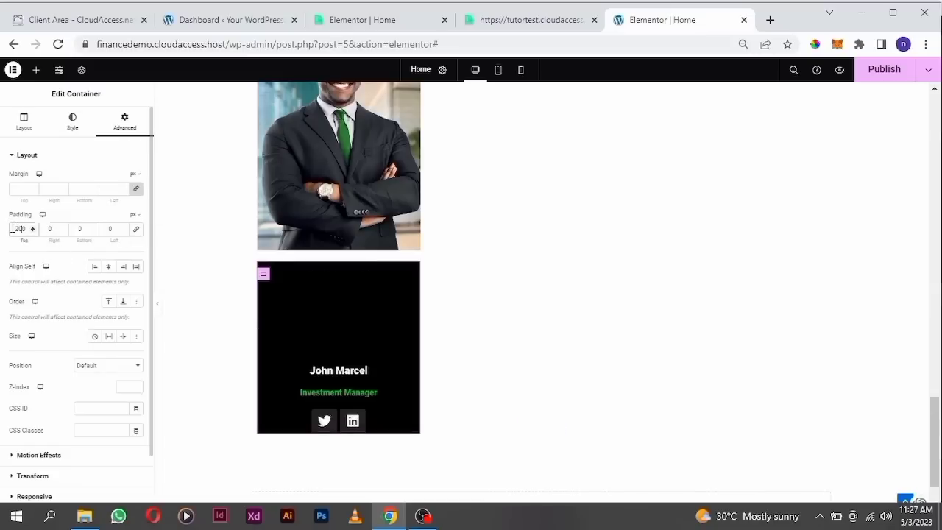
{"action": "key", "text": "BackSpace"}
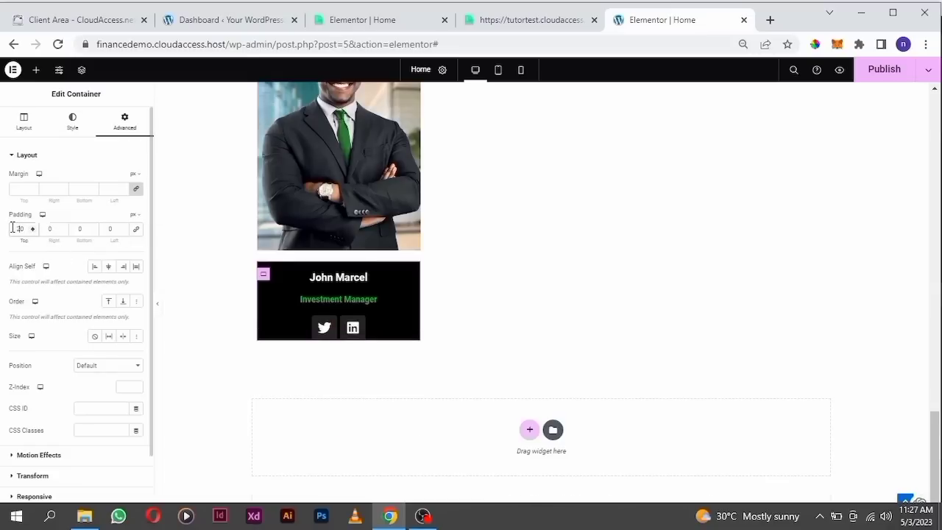
{"action": "left_click", "coordinate": [75, 229]}
{"action": "type", "text": "2"}
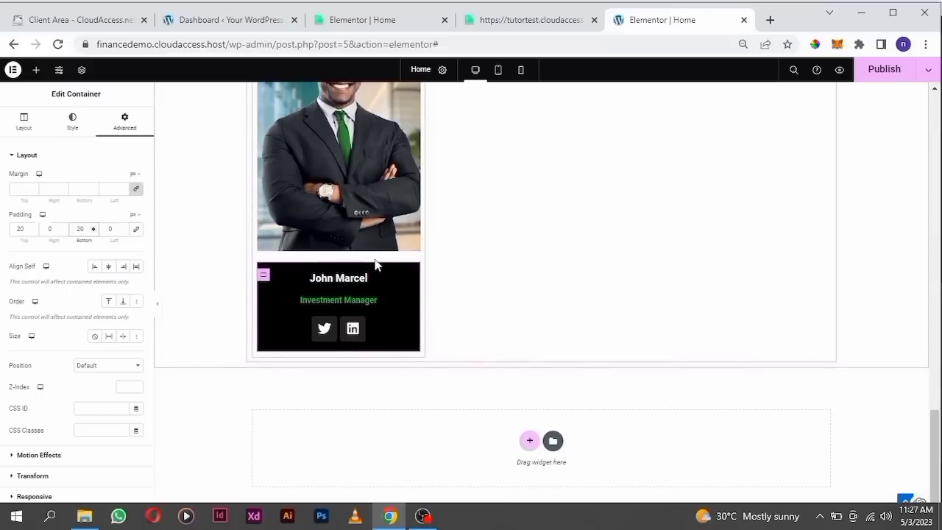
Set the gap between elements of the card container holding the photo and black block to 0 px.
{"action": "scroll", "coordinate": [375, 265], "scroll_direction": "up", "scroll_amount": 1}
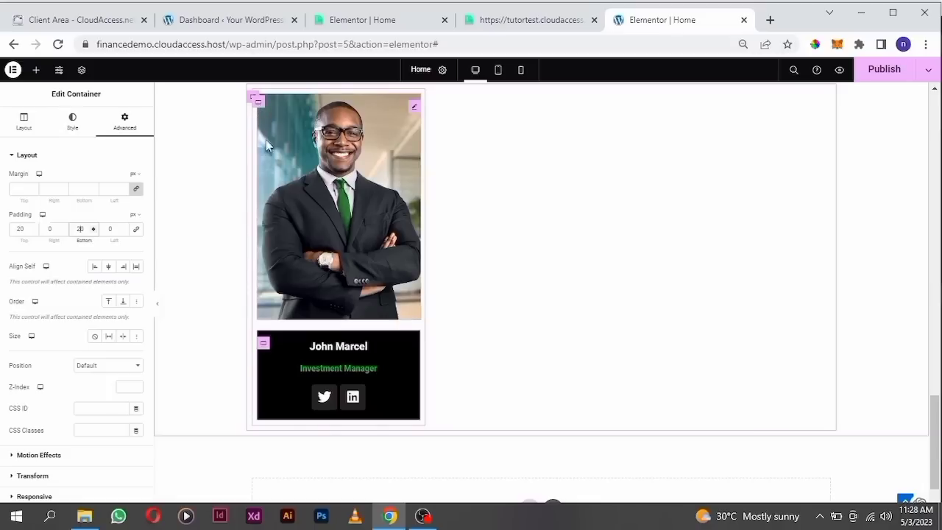
{"action": "left_click", "coordinate": [23, 121]}
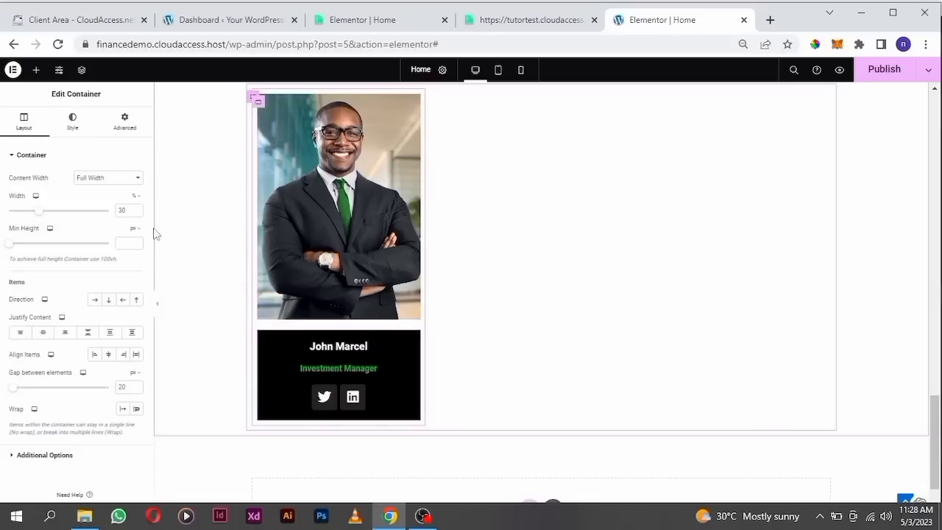
{"action": "left_click_drag", "start_coordinate": [18, 390], "coordinate": [4, 396]}
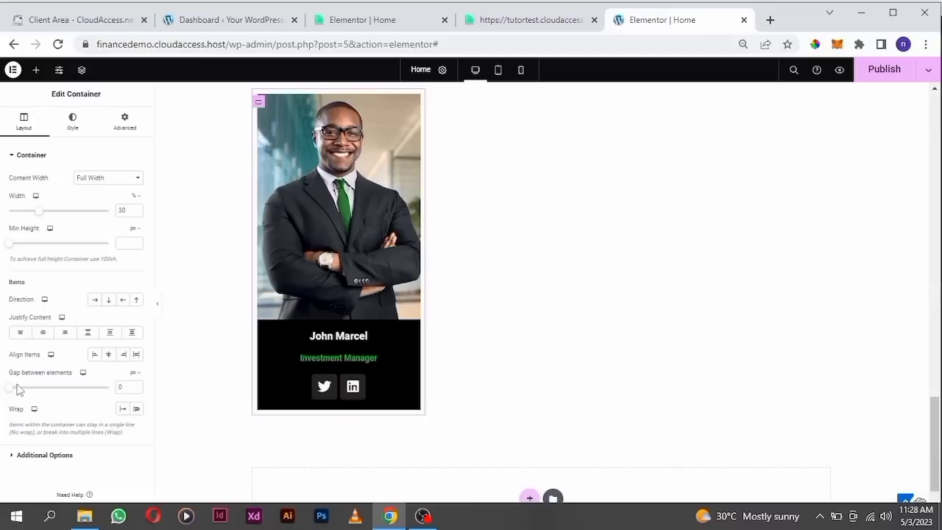
{"action": "mouse_move", "coordinate": [11, 395]}
{"action": "left_mouse_down"}
{"action": "mouse_move", "coordinate": [27, 397]}
{"action": "mouse_move", "coordinate": [1, 397]}
{"action": "left_mouse_up"}
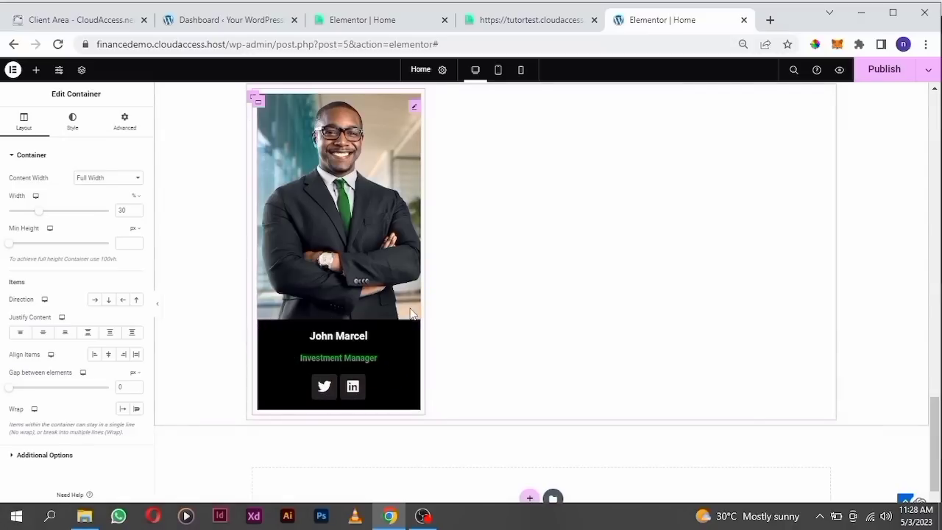
Publish the page with the finished first team card.
{"action": "scroll", "coordinate": [411, 313], "scroll_direction": "up", "scroll_amount": 1}
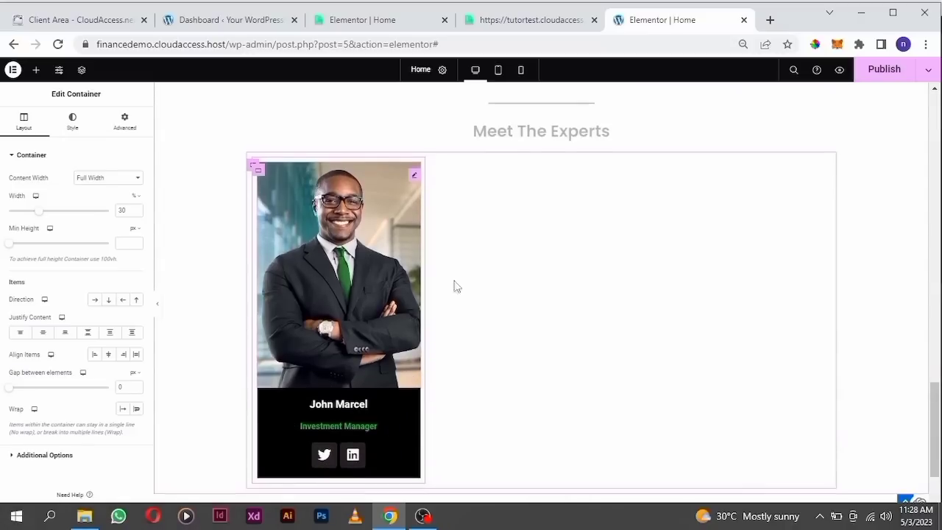
{"action": "scroll", "coordinate": [454, 284], "scroll_direction": "down", "scroll_amount": 1}
{"action": "left_click", "coordinate": [892, 72]}
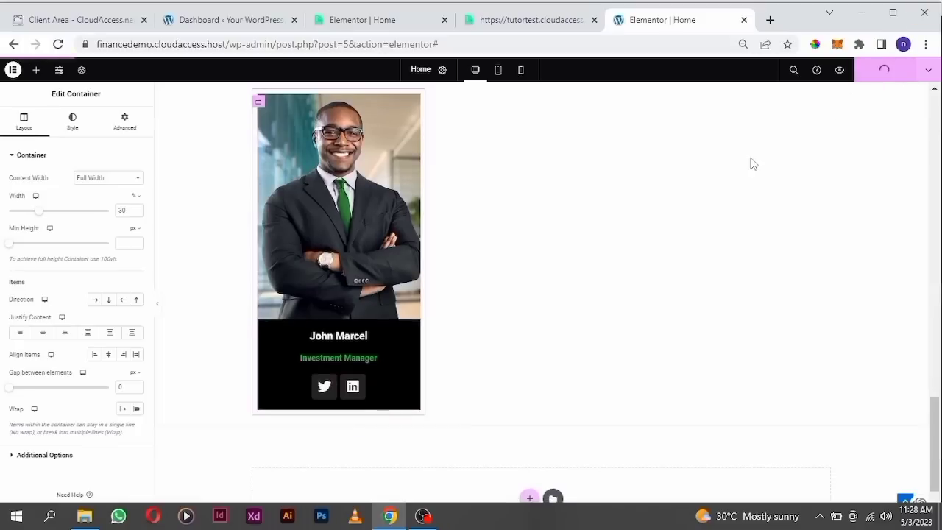
{"action": "scroll", "coordinate": [672, 171], "scroll_direction": "up", "scroll_amount": 2}
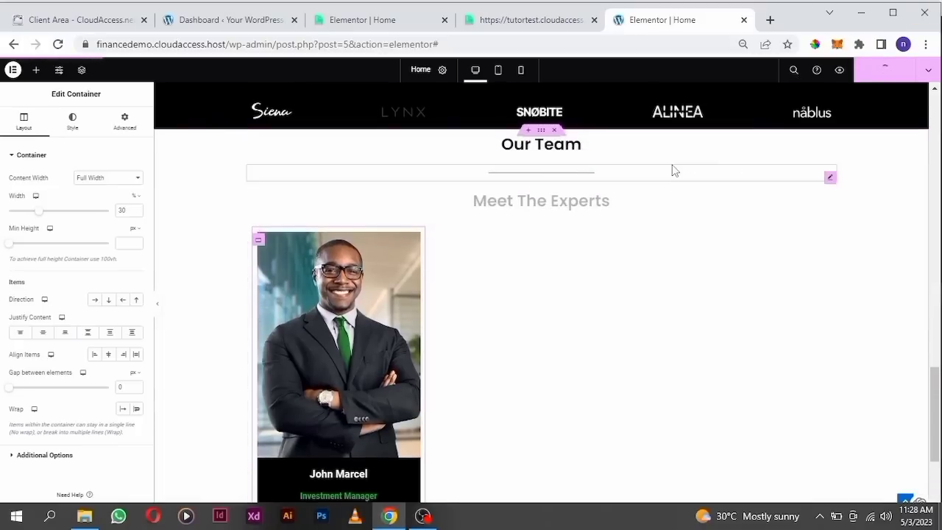
{"action": "scroll", "coordinate": [672, 171], "scroll_direction": "down", "scroll_amount": 1}
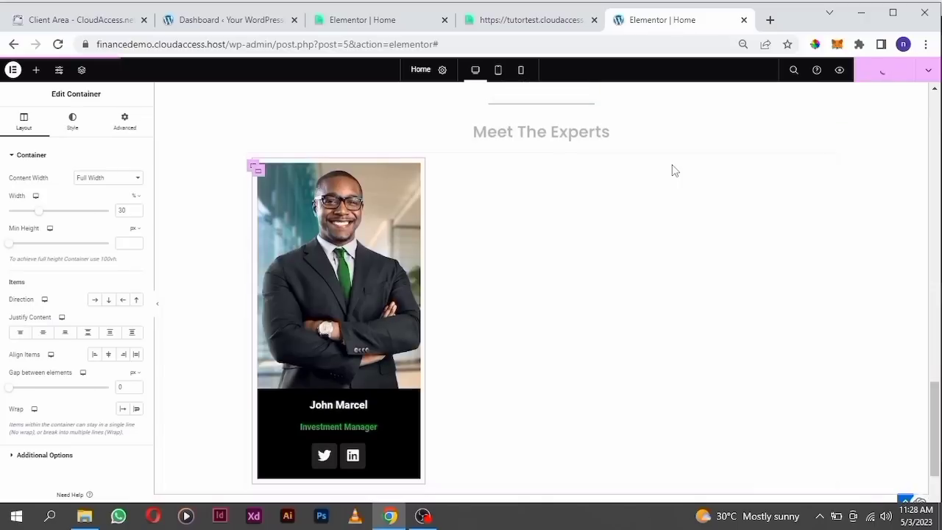
{"action": "scroll", "coordinate": [672, 171], "scroll_direction": "up", "scroll_amount": 1}
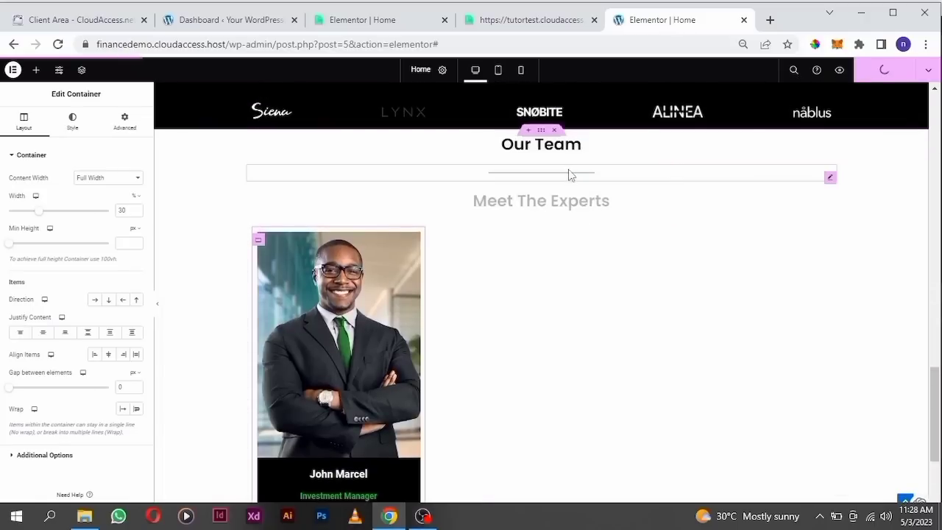
{"action": "scroll", "coordinate": [565, 203], "scroll_direction": "down", "scroll_amount": 1}
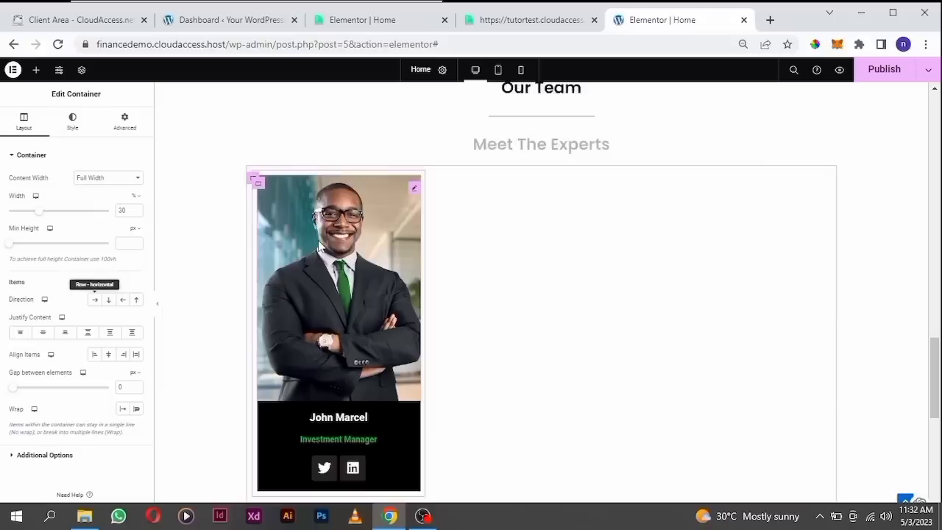
Duplicate the second team card's container to make a third card.
{"action": "scroll", "coordinate": [326, 267], "scroll_direction": "down", "scroll_amount": 4}
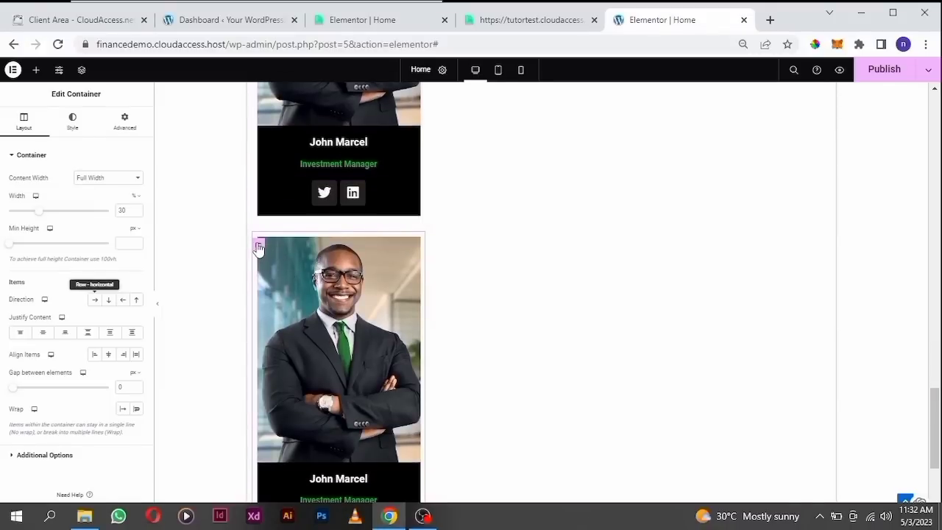
{"action": "right_click", "coordinate": [259, 248]}
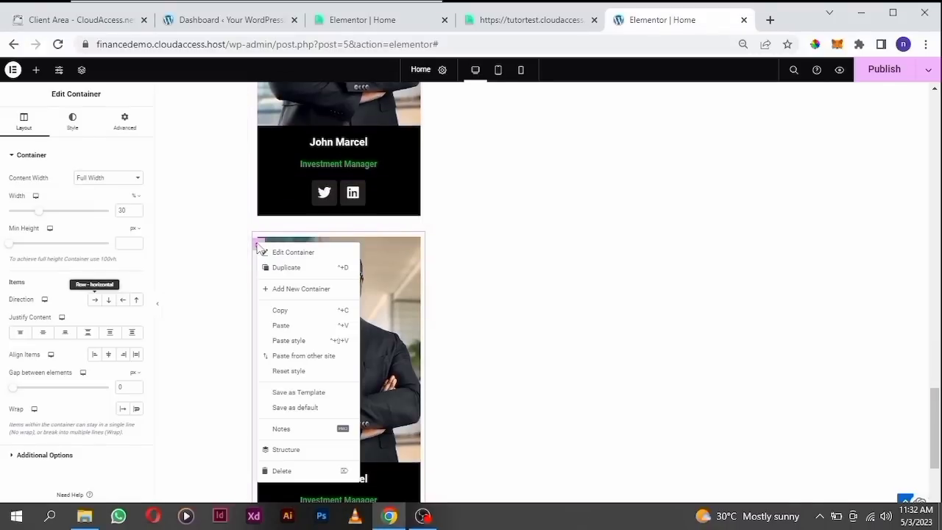
{"action": "left_click", "coordinate": [292, 269]}
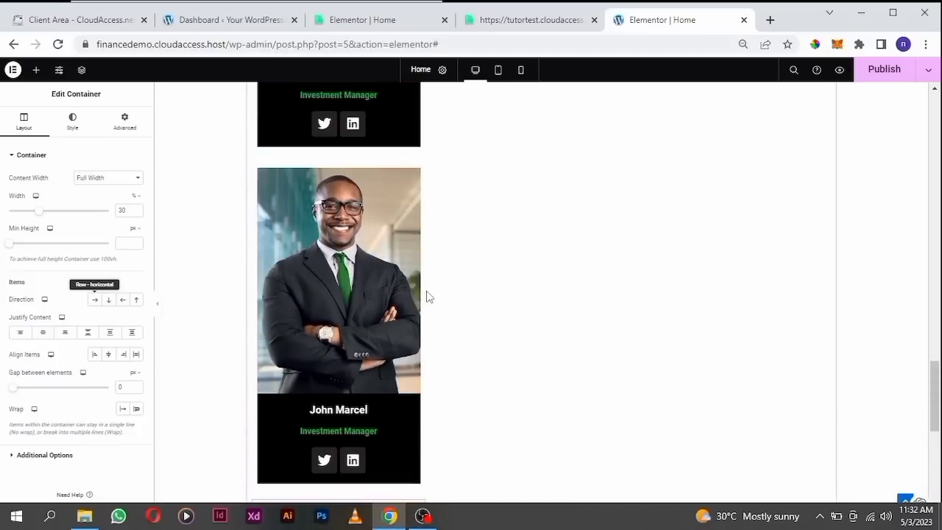
Set the direction of the parent container holding the three team cards to horizontal row.
{"action": "scroll", "coordinate": [429, 297], "scroll_direction": "up", "scroll_amount": 3}
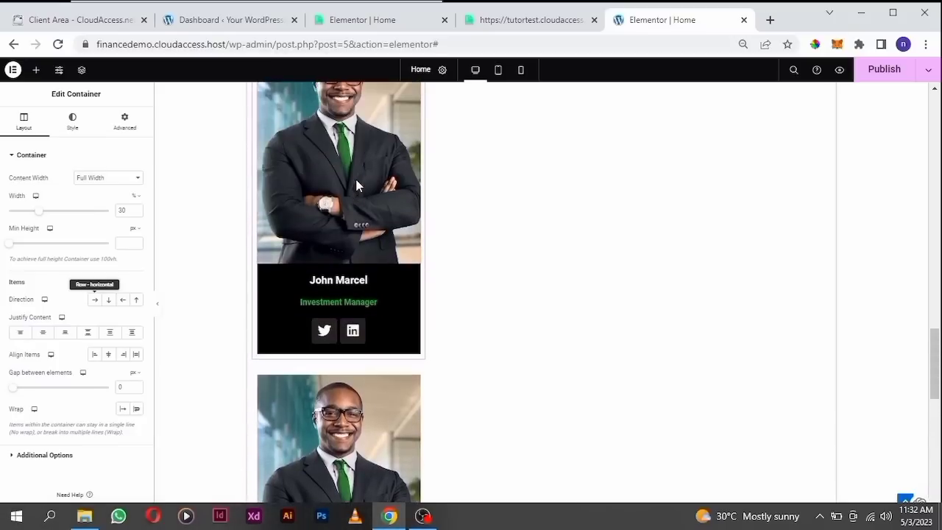
{"action": "scroll", "coordinate": [359, 206], "scroll_direction": "up", "scroll_amount": 2}
{"action": "scroll", "coordinate": [361, 235], "scroll_direction": "down", "scroll_amount": 1}
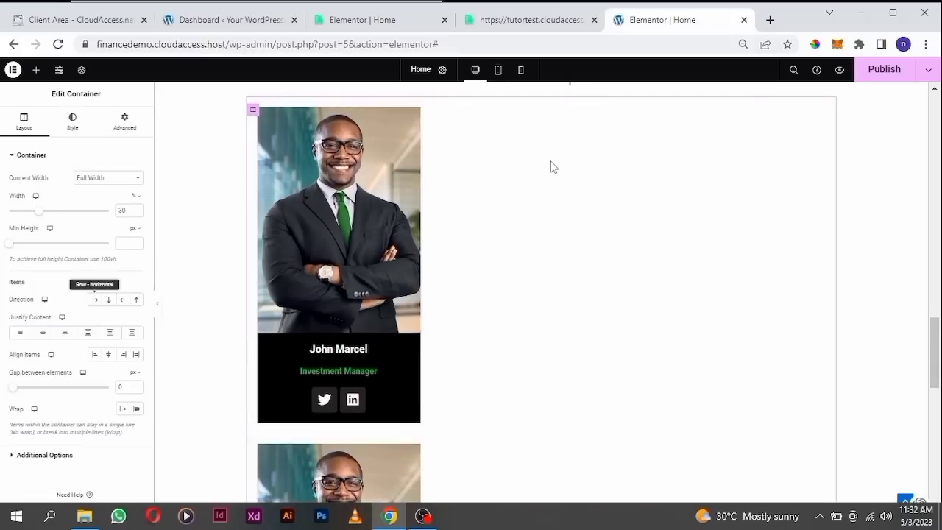
{"action": "left_click", "coordinate": [251, 114]}
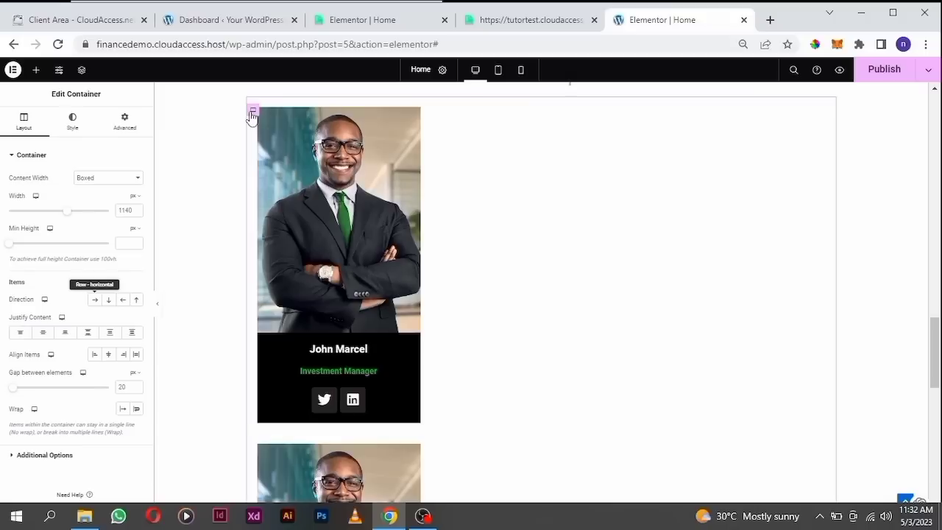
{"action": "left_click", "coordinate": [93, 299]}
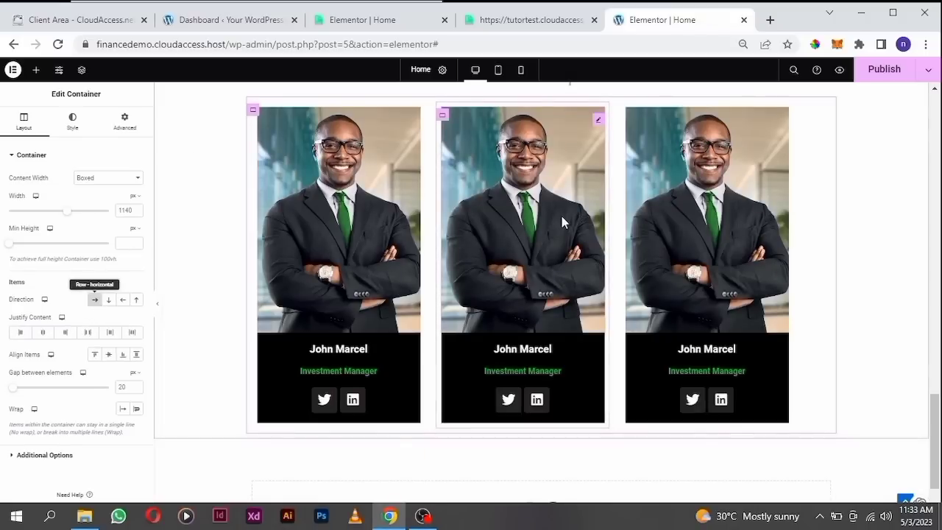
{"action": "scroll", "coordinate": [646, 234], "scroll_direction": "up", "scroll_amount": 1}
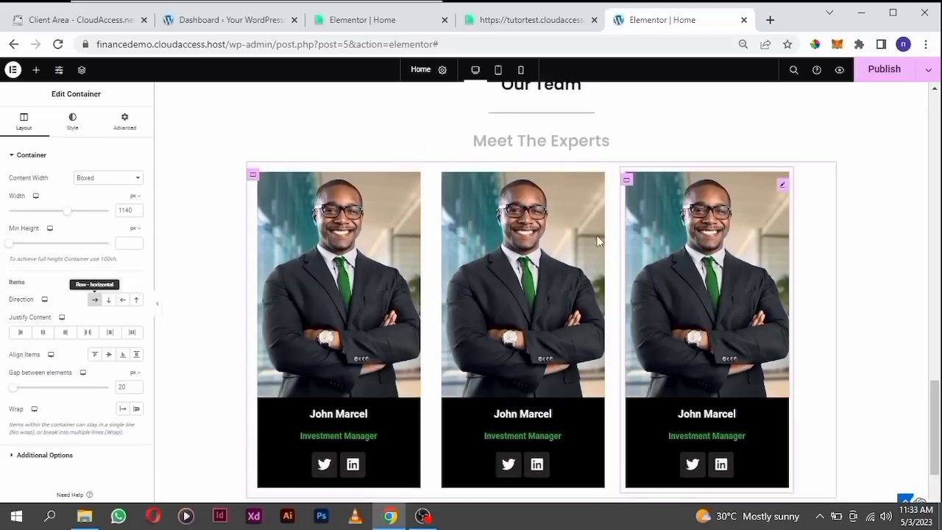
{"action": "scroll", "coordinate": [645, 229], "scroll_direction": "down", "scroll_amount": 1}
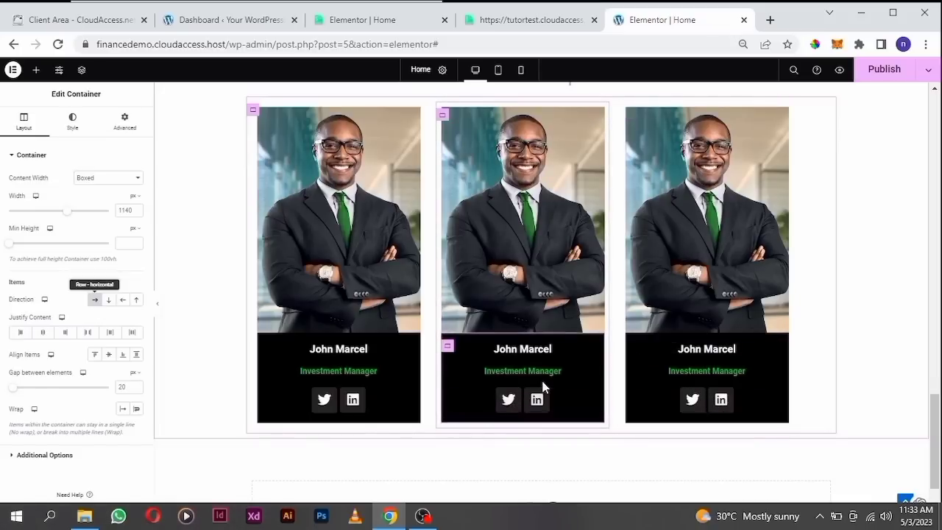
Compare the reference site's Meet The Experts cards with the Our Team section in the Elementor editor.
{"action": "left_click", "coordinate": [525, 27]}
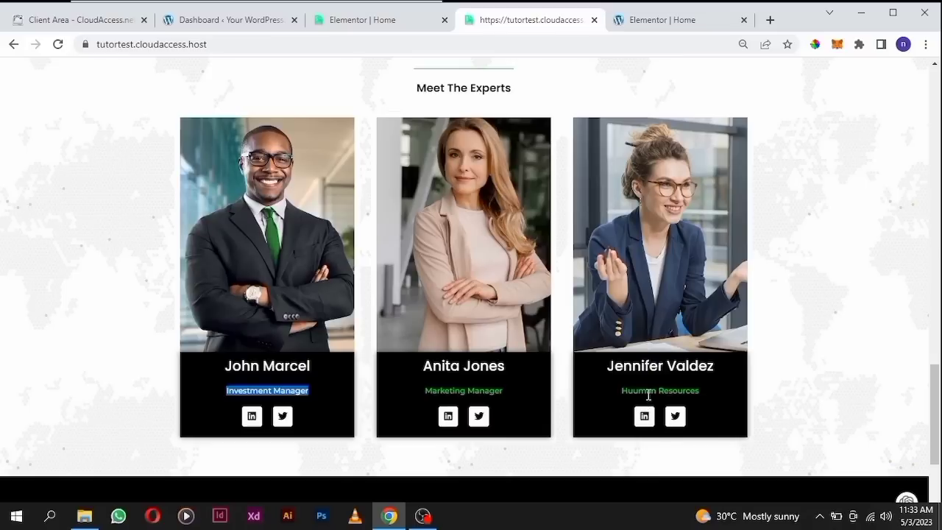
{"action": "scroll", "coordinate": [647, 396], "scroll_direction": "up", "scroll_amount": 1}
{"action": "scroll", "coordinate": [647, 395], "scroll_direction": "down", "scroll_amount": 1}
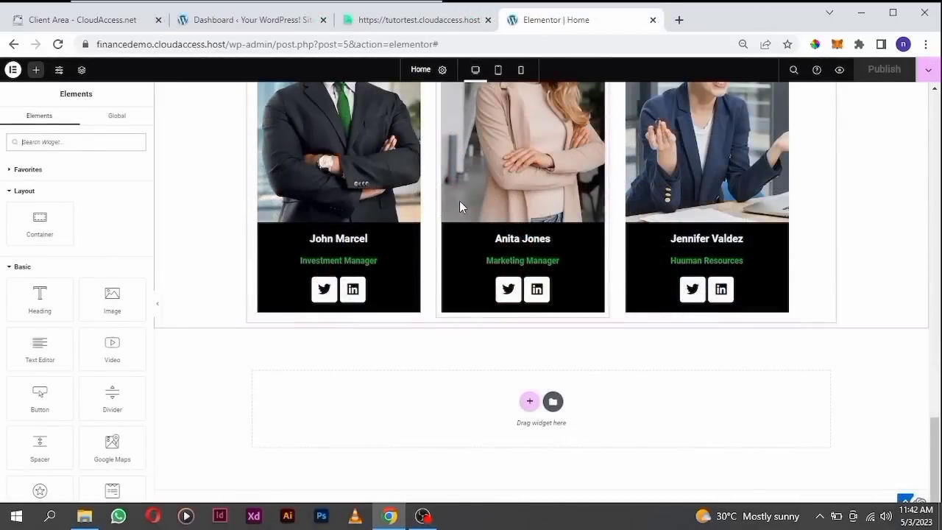
{"action": "scroll", "coordinate": [464, 204], "scroll_direction": "up", "scroll_amount": 2}
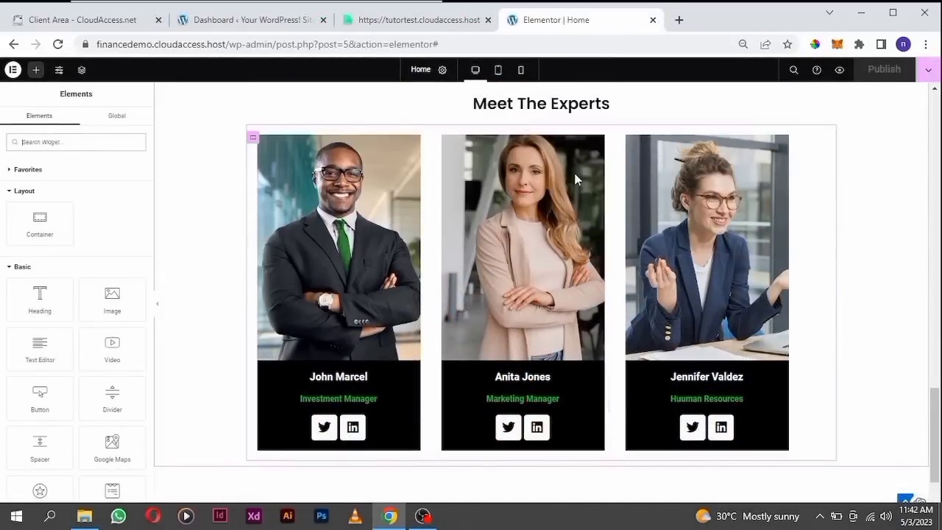
{"action": "scroll", "coordinate": [673, 207], "scroll_direction": "up", "scroll_amount": 1}
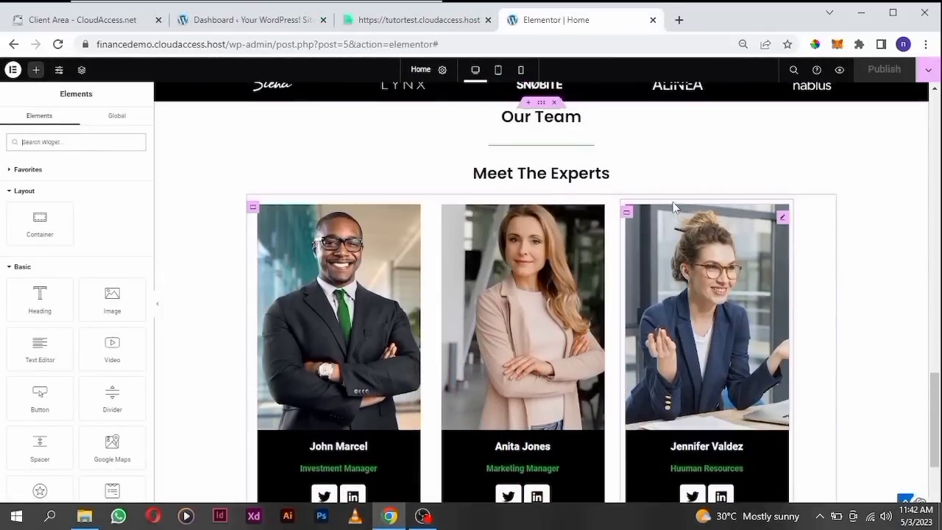
{"action": "scroll", "coordinate": [673, 207], "scroll_direction": "up", "scroll_amount": 1}
{"action": "scroll", "coordinate": [673, 208], "scroll_direction": "down", "scroll_amount": 1}
{"action": "scroll", "coordinate": [672, 210], "scroll_direction": "down", "scroll_amount": 1}
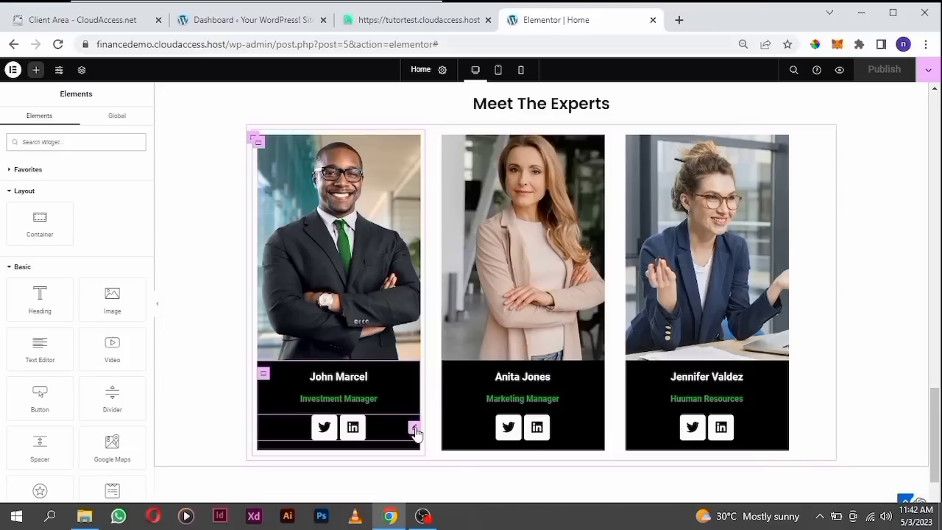
Set the first team card's social icons to a spacing of 13 and a size of 20 px.
{"action": "left_click", "coordinate": [415, 431]}
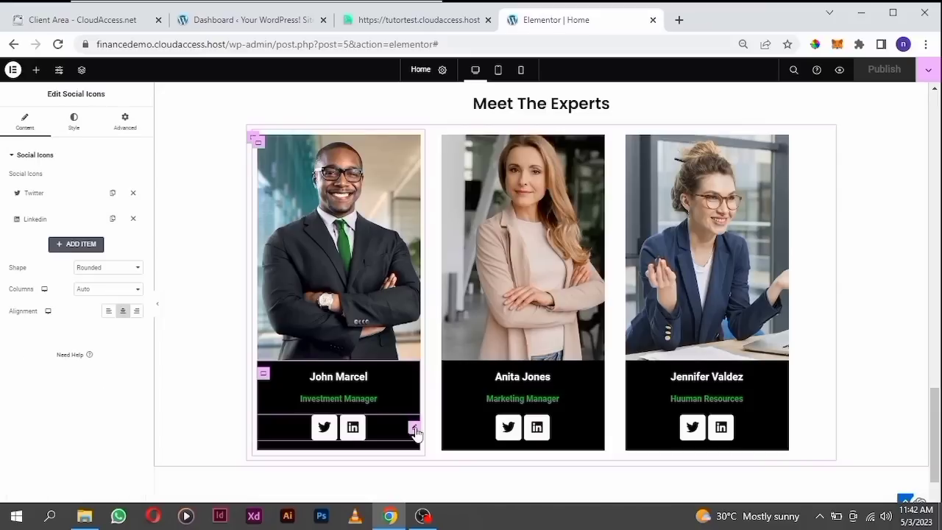
{"action": "left_click", "coordinate": [73, 125]}
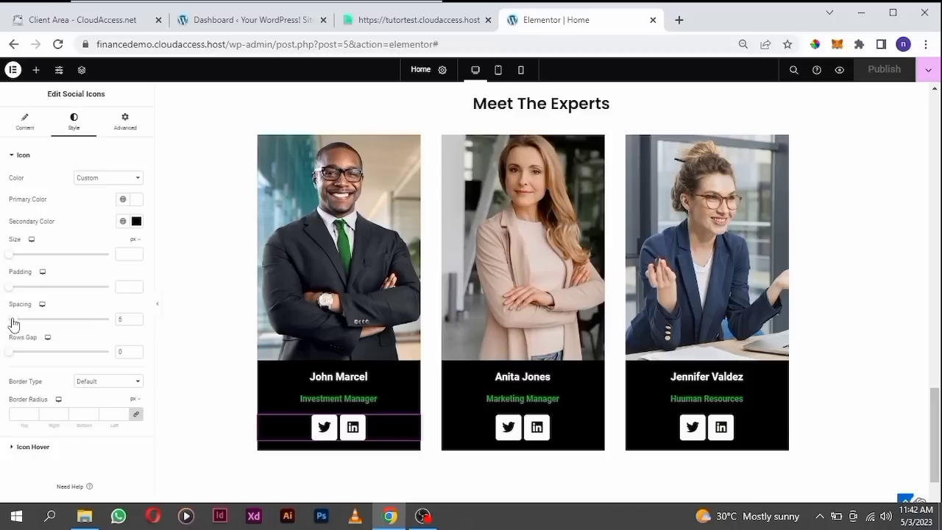
{"action": "left_click_drag", "start_coordinate": [12, 323], "coordinate": [22, 322]}
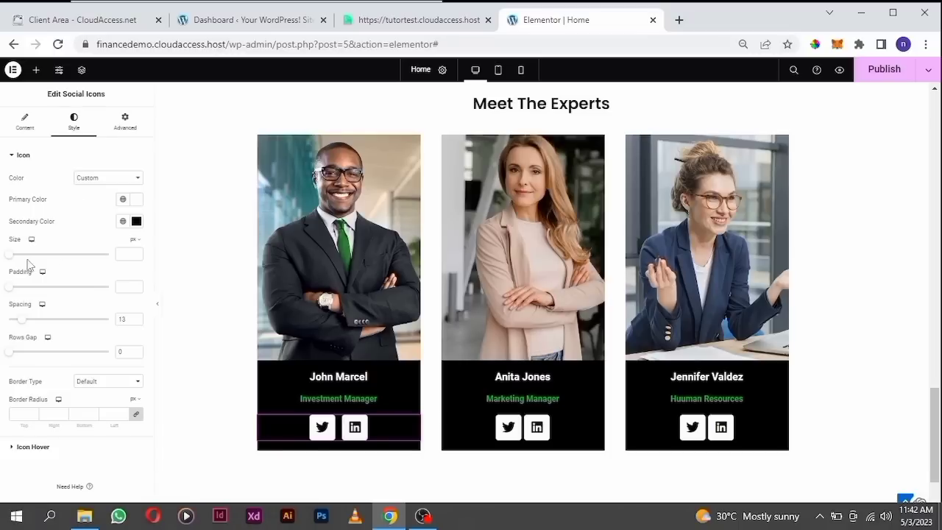
{"action": "left_click_drag", "start_coordinate": [9, 257], "coordinate": [12, 258]}
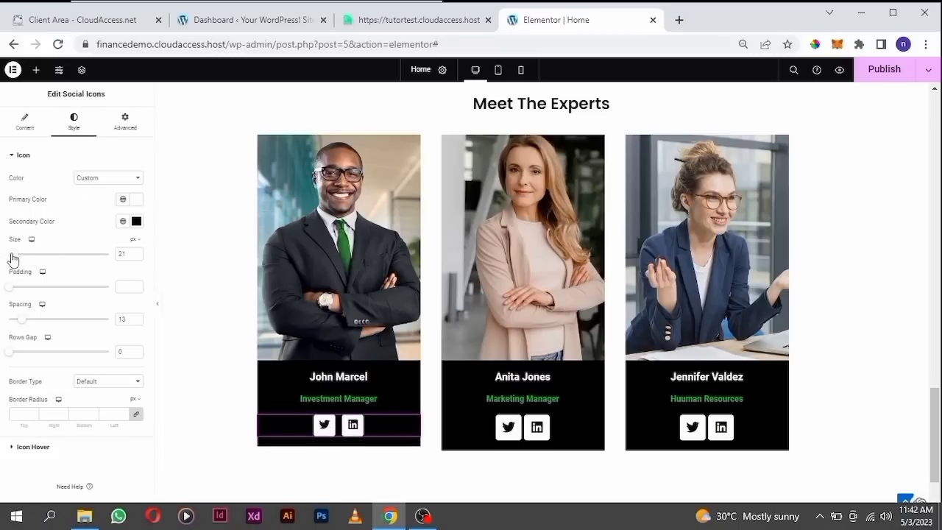
{"action": "left_click", "coordinate": [136, 256]}
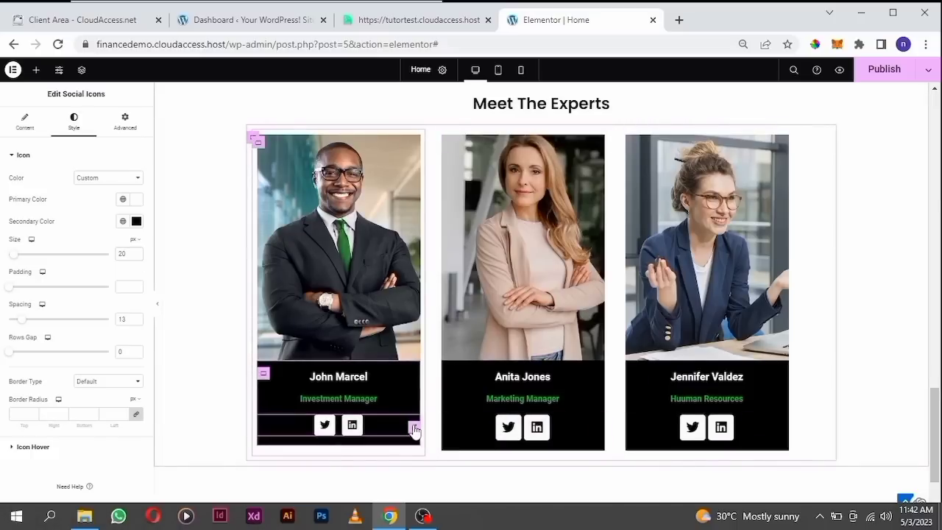
Copy the first card's social icons and paste their style onto the social icons of the second and third cards.
{"action": "right_click", "coordinate": [414, 430]}
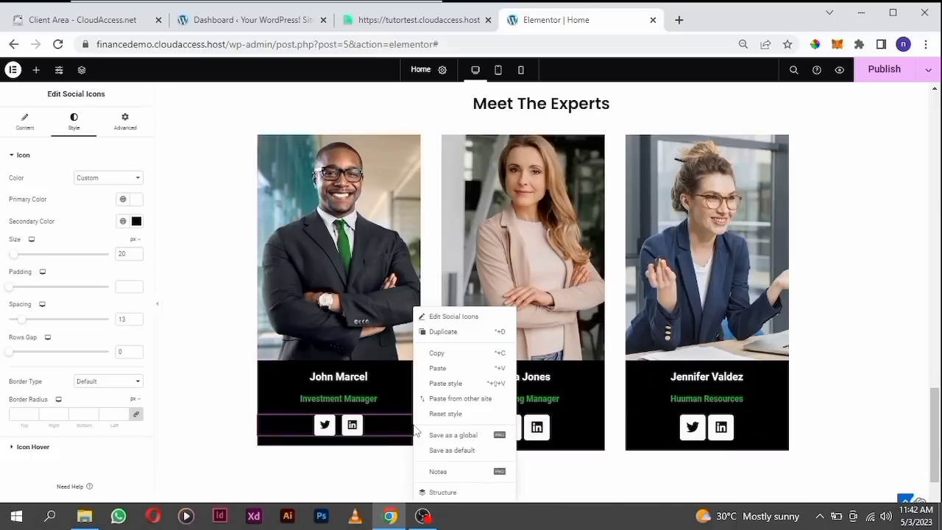
{"action": "left_click", "coordinate": [452, 355]}
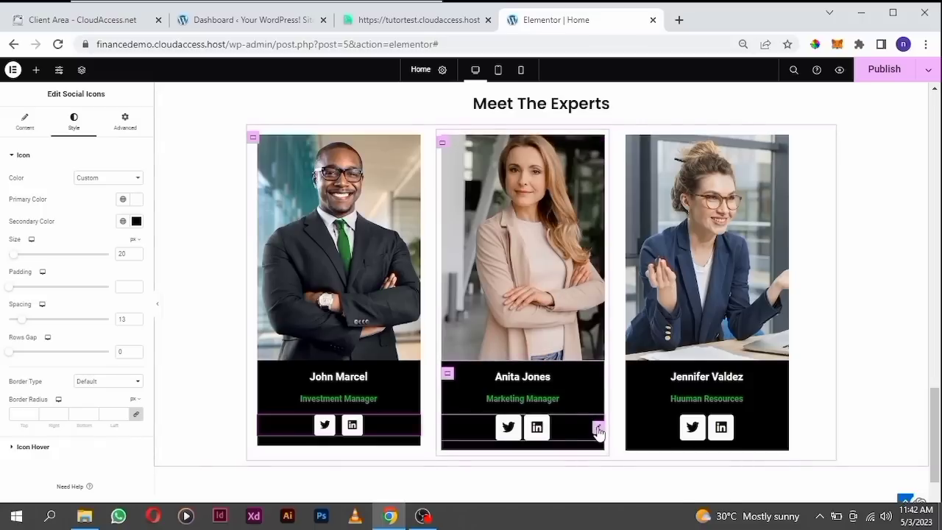
{"action": "right_click", "coordinate": [597, 432]}
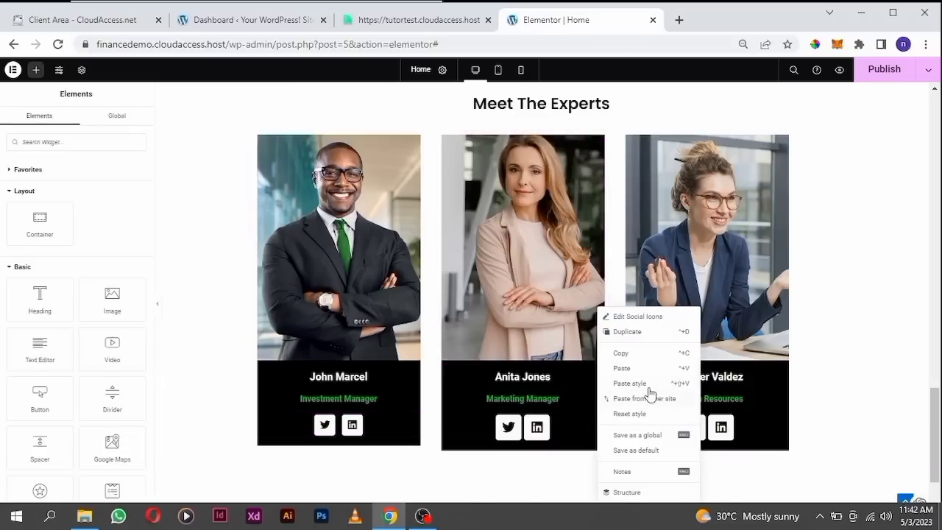
{"action": "left_click", "coordinate": [650, 384]}
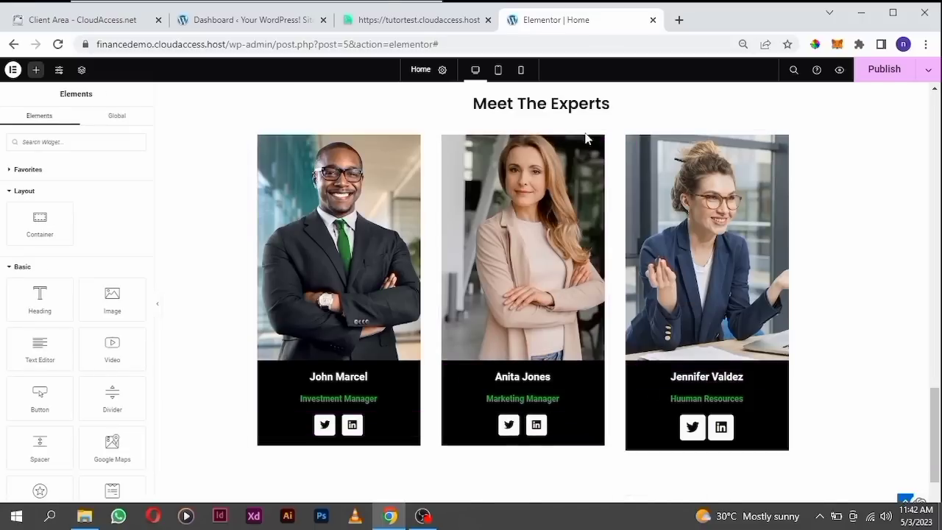
{"action": "right_click", "coordinate": [779, 429]}
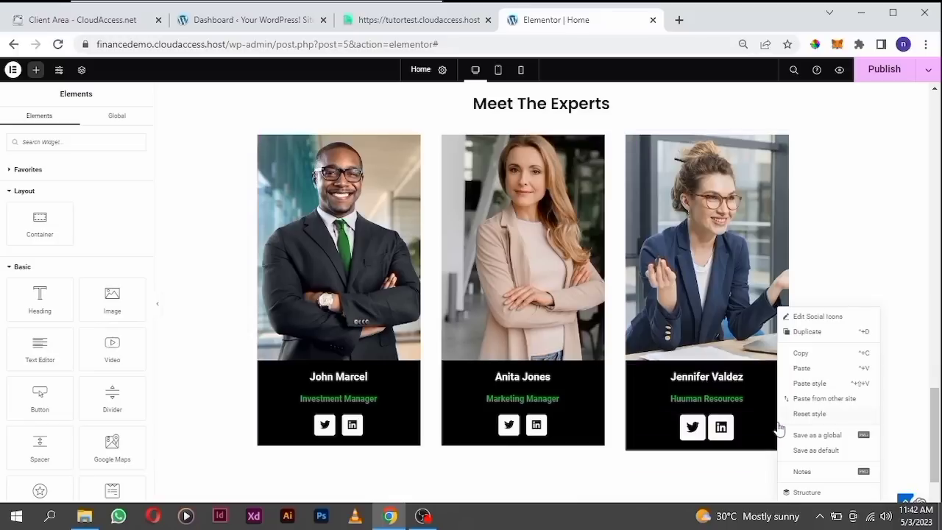
{"action": "left_click", "coordinate": [818, 384]}
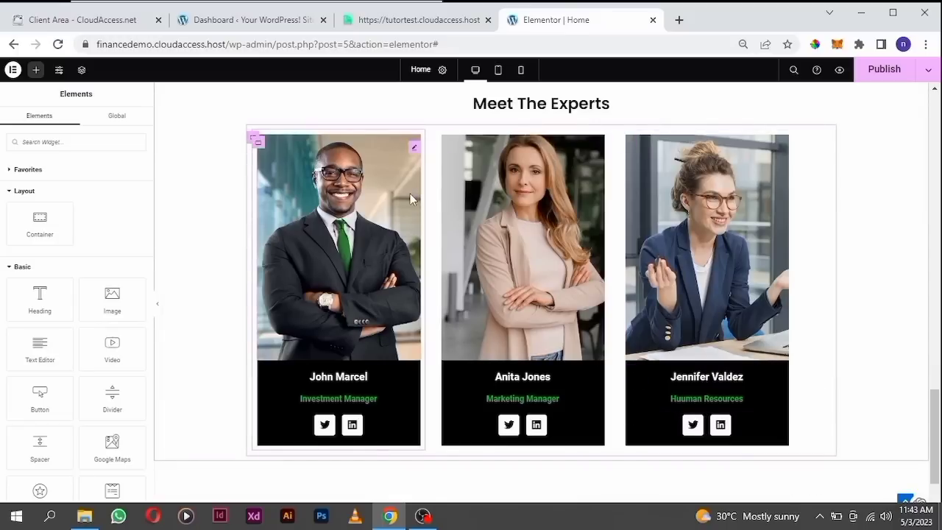
Set the background type of the Our Team section's outer container to Classic.
{"action": "scroll", "coordinate": [539, 168], "scroll_direction": "up", "scroll_amount": 1}
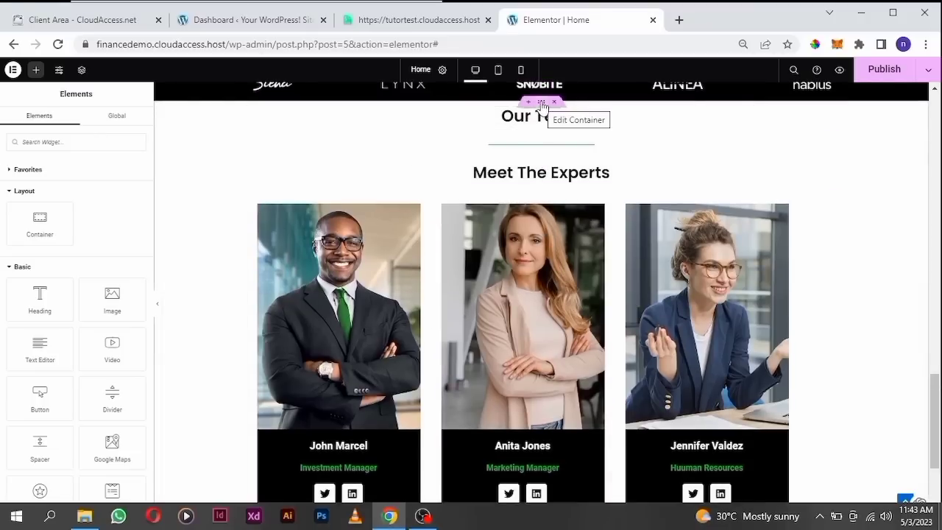
{"action": "left_click", "coordinate": [541, 103]}
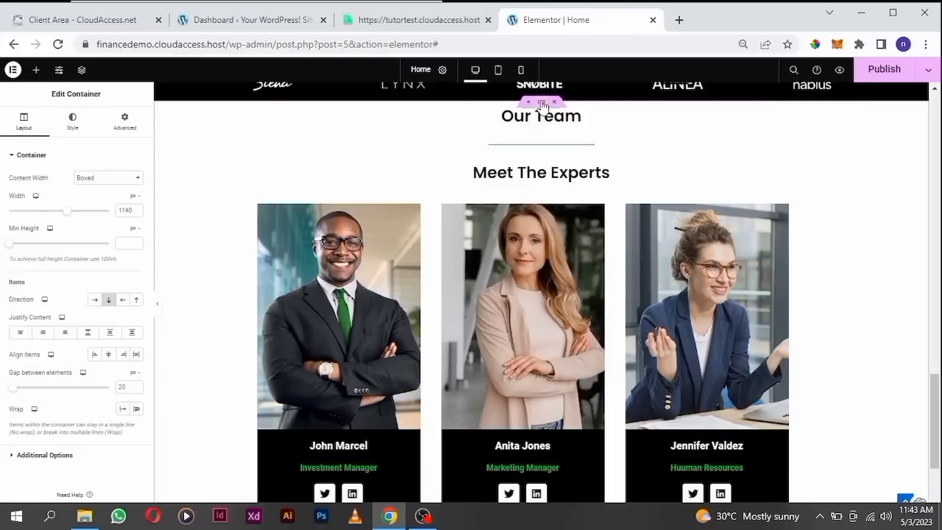
{"action": "left_click", "coordinate": [81, 129]}
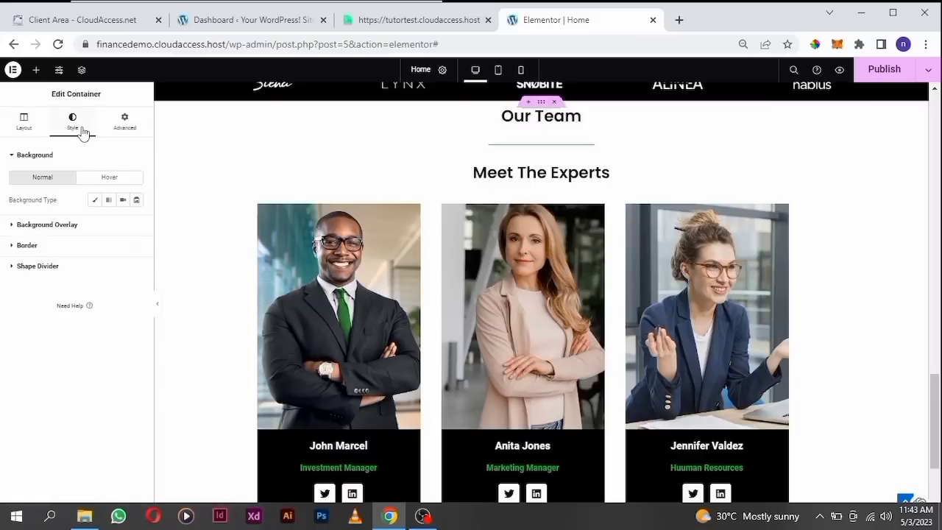
{"action": "left_click", "coordinate": [98, 202]}
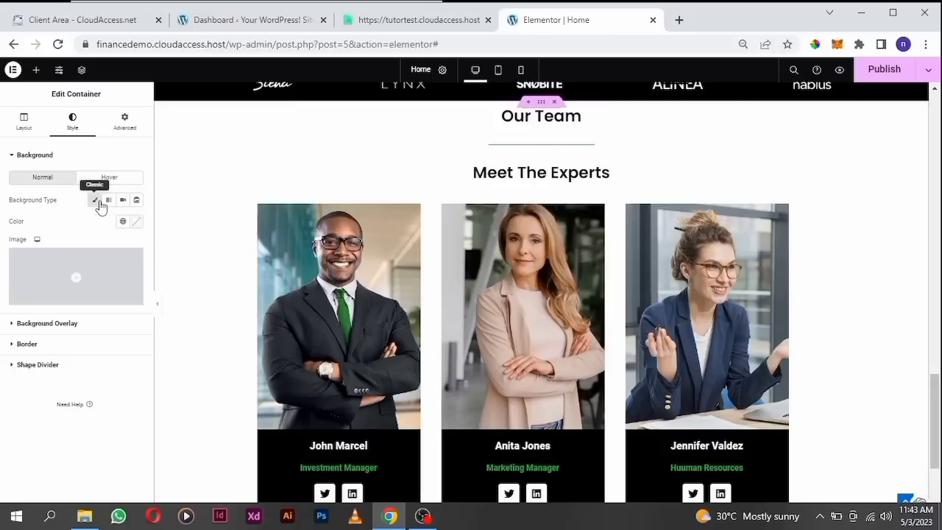
Upload the world map image image-4MLXK3M-800x471-1 and insert it as the Our Team container's background image.
{"action": "left_click", "coordinate": [100, 299]}
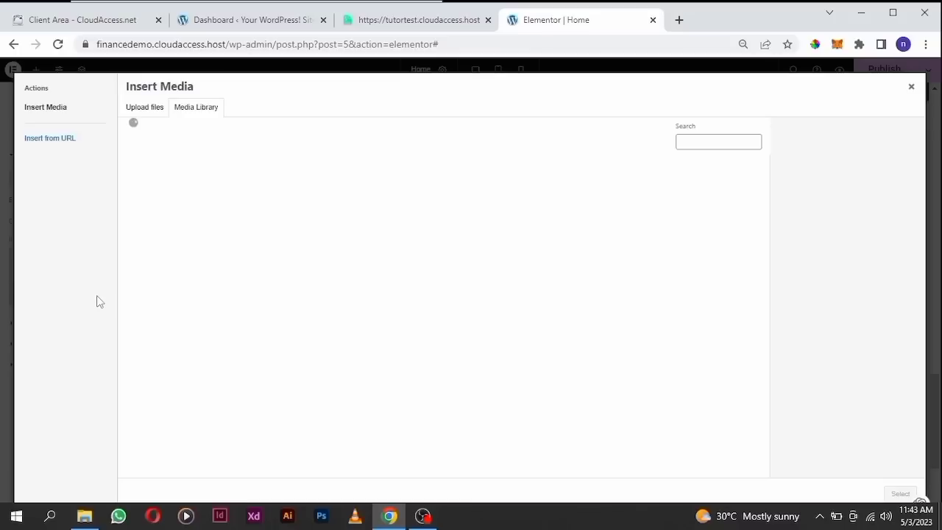
{"action": "left_click", "coordinate": [154, 112]}
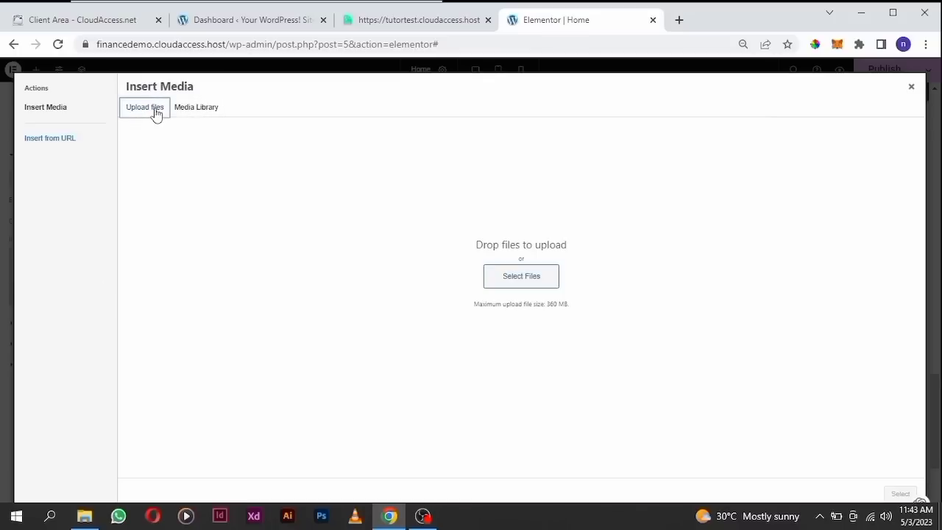
{"action": "left_click", "coordinate": [531, 281]}
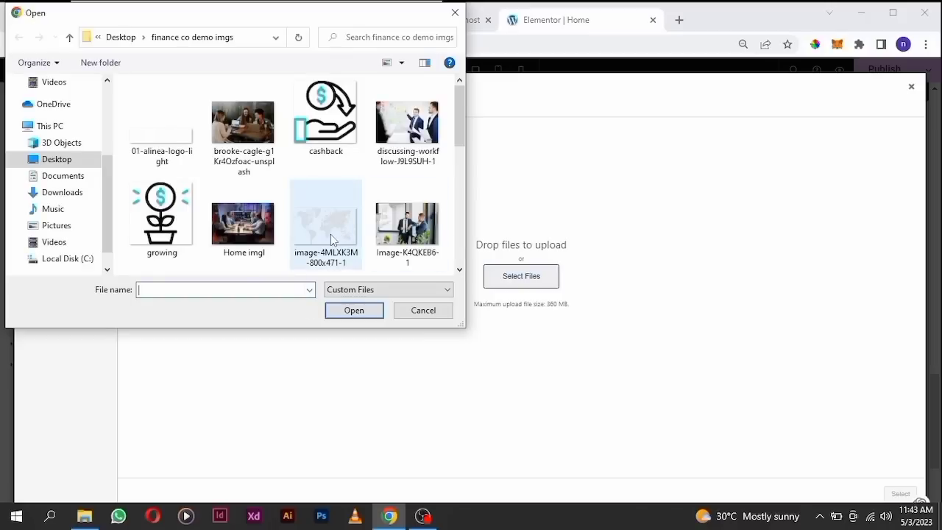
{"action": "left_click", "coordinate": [330, 234]}
{"action": "left_click", "coordinate": [362, 311]}
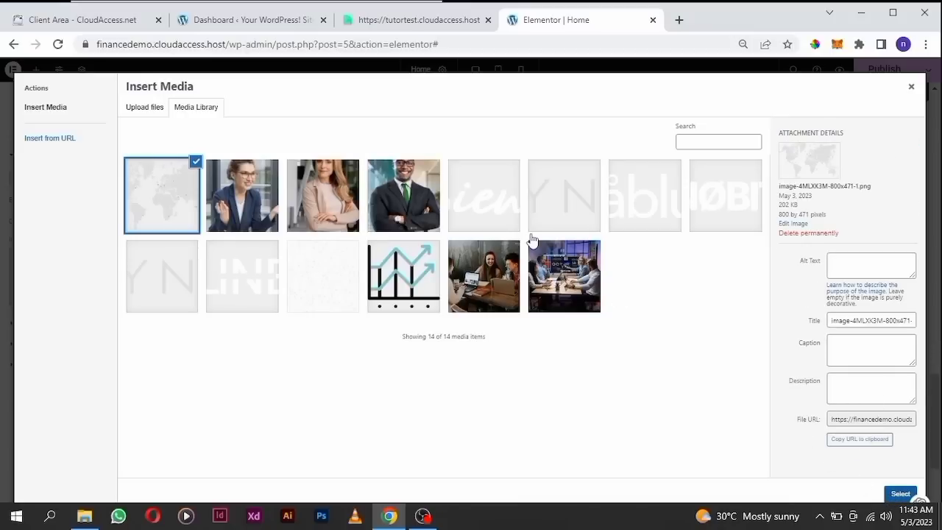
{"action": "key", "text": "Escape"}
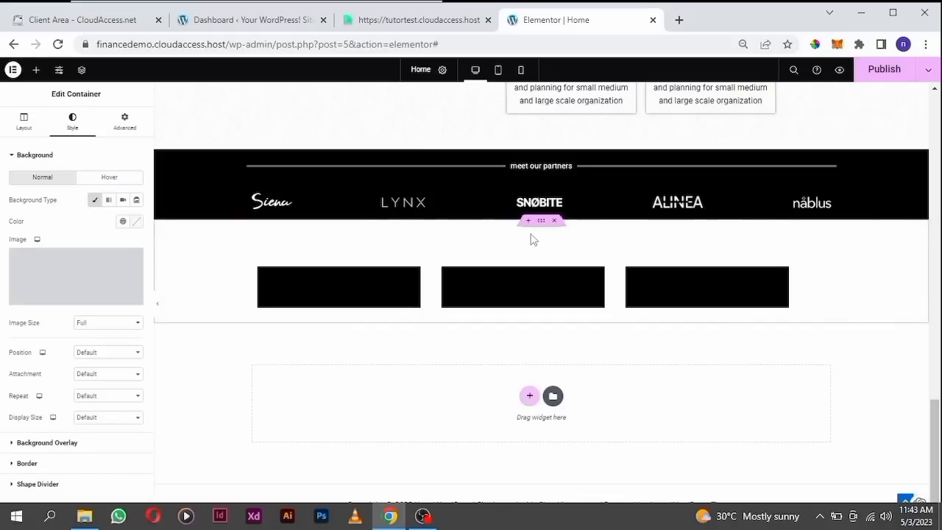
Set the position of the Our Team container's map background image to Center Center.
{"action": "scroll", "coordinate": [576, 337], "scroll_direction": "down", "scroll_amount": 2}
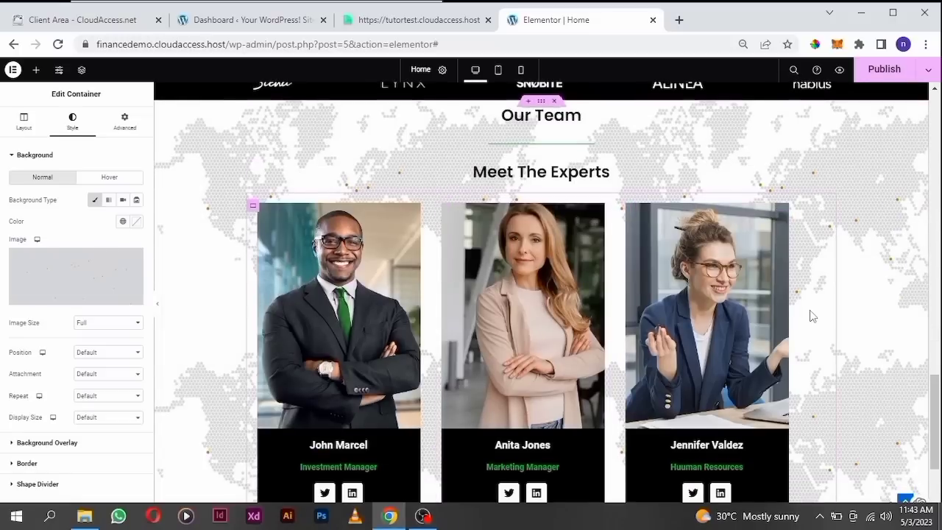
{"action": "scroll", "coordinate": [809, 309], "scroll_direction": "down", "scroll_amount": 2}
{"action": "scroll", "coordinate": [809, 309], "scroll_direction": "up", "scroll_amount": 3}
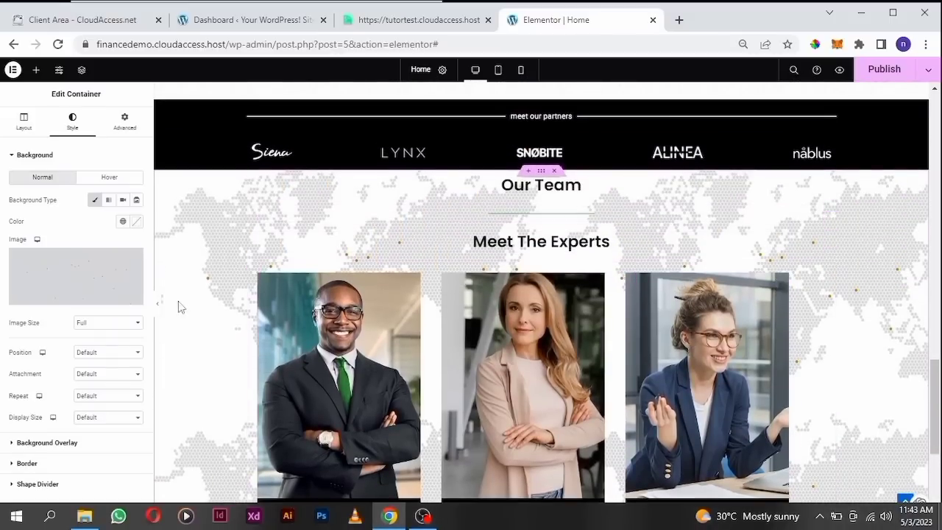
{"action": "scroll", "coordinate": [111, 364], "scroll_direction": "down", "scroll_amount": 1}
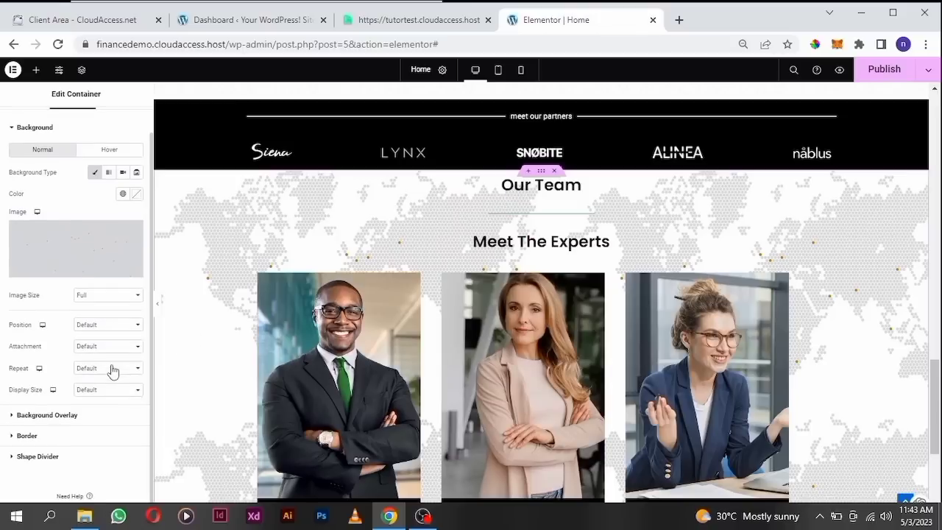
{"action": "scroll", "coordinate": [69, 147], "scroll_direction": "up", "scroll_amount": 1}
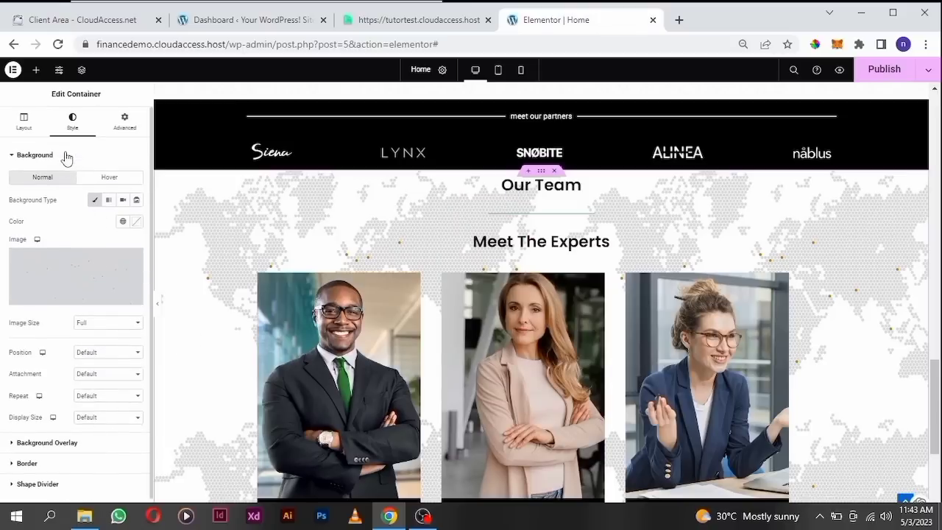
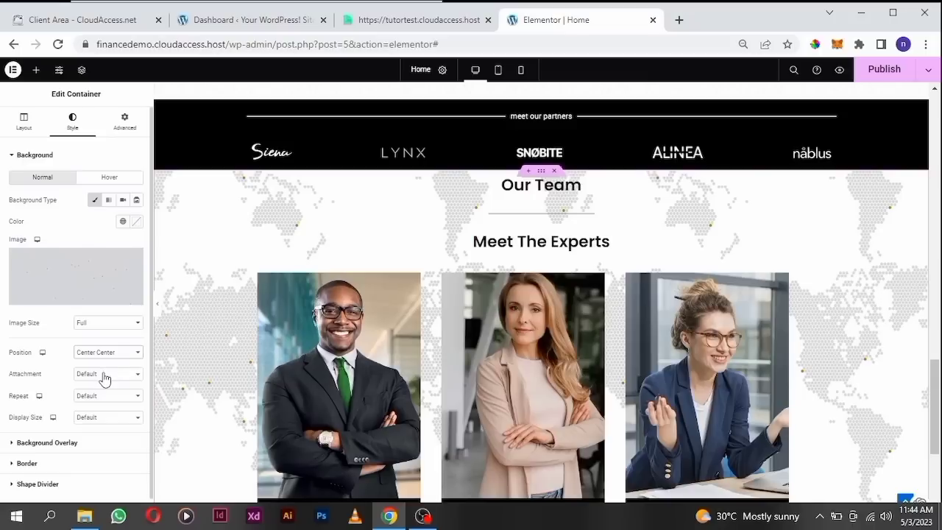
Try the Cover display size on the map background image and return it to Default.
{"action": "left_click", "coordinate": [107, 396]}
{"action": "left_click", "coordinate": [106, 400]}
{"action": "left_click", "coordinate": [108, 417]}
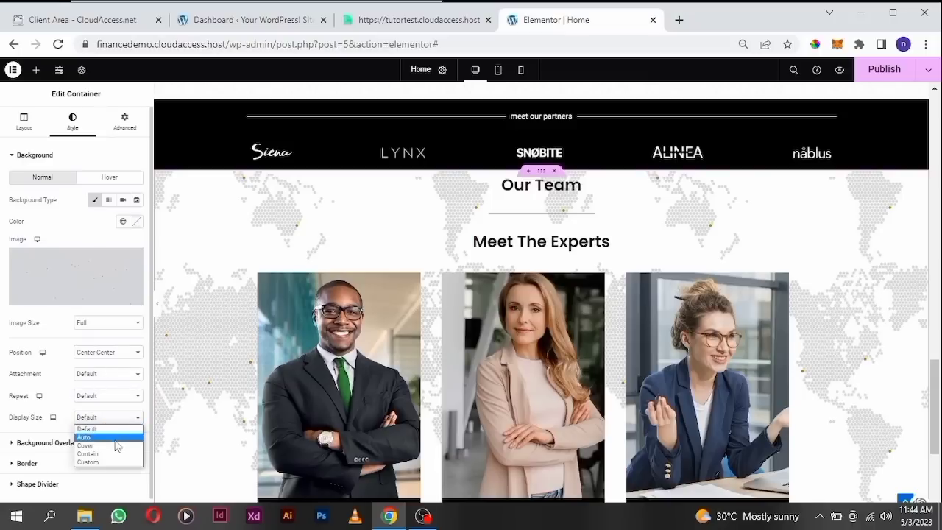
{"action": "left_click", "coordinate": [85, 445]}
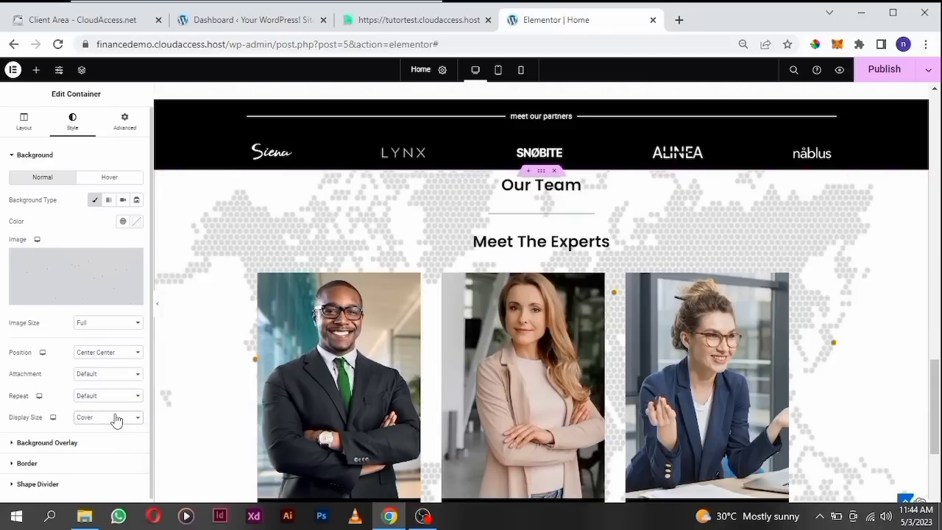
{"action": "left_click", "coordinate": [115, 420]}
{"action": "left_click", "coordinate": [116, 428]}
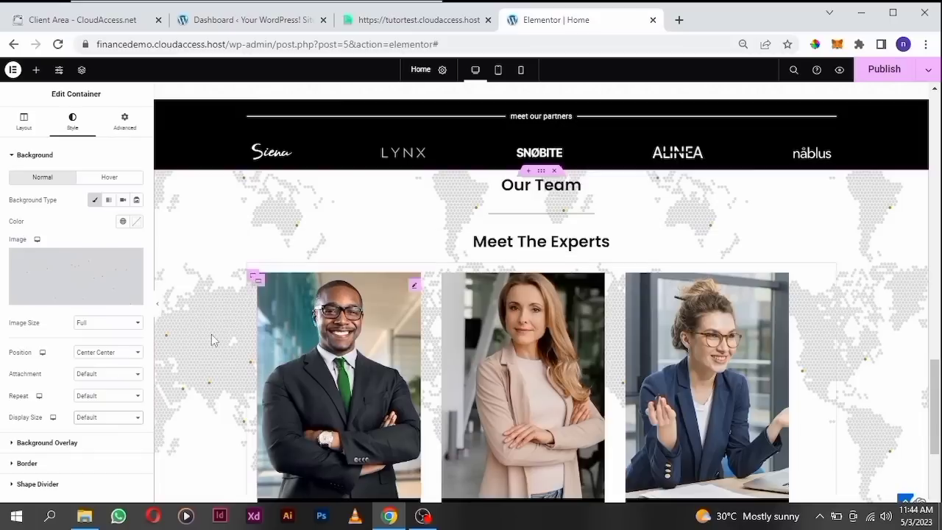
{"action": "scroll", "coordinate": [97, 454], "scroll_direction": "down", "scroll_amount": 1}
{"action": "scroll", "coordinate": [95, 409], "scroll_direction": "up", "scroll_amount": 1}
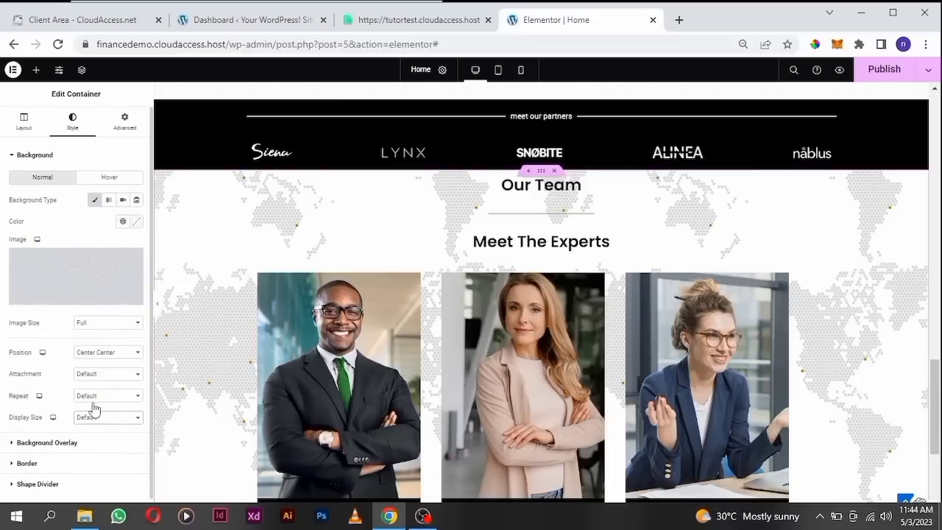
Remove the world map background image from the Our Team container.
{"action": "scroll", "coordinate": [109, 337], "scroll_direction": "down", "scroll_amount": 1}
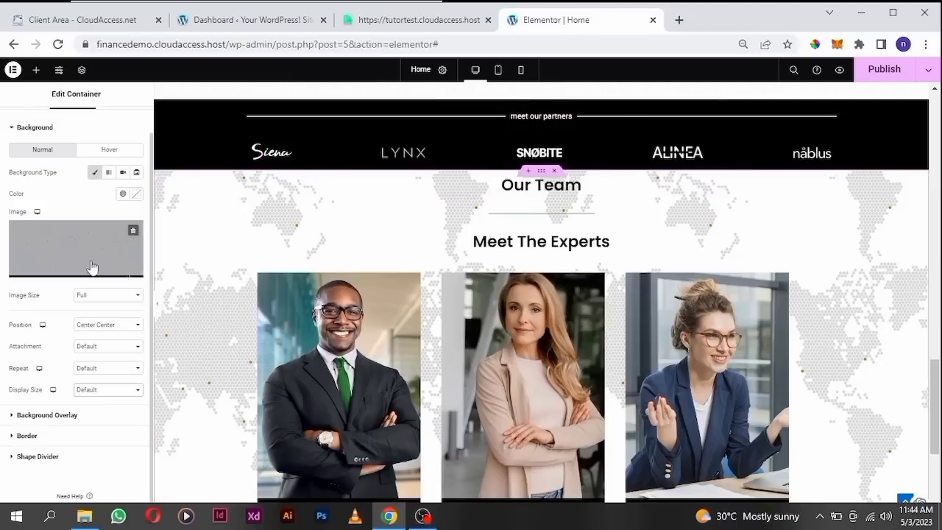
{"action": "mouse_move", "coordinate": [87, 253]}
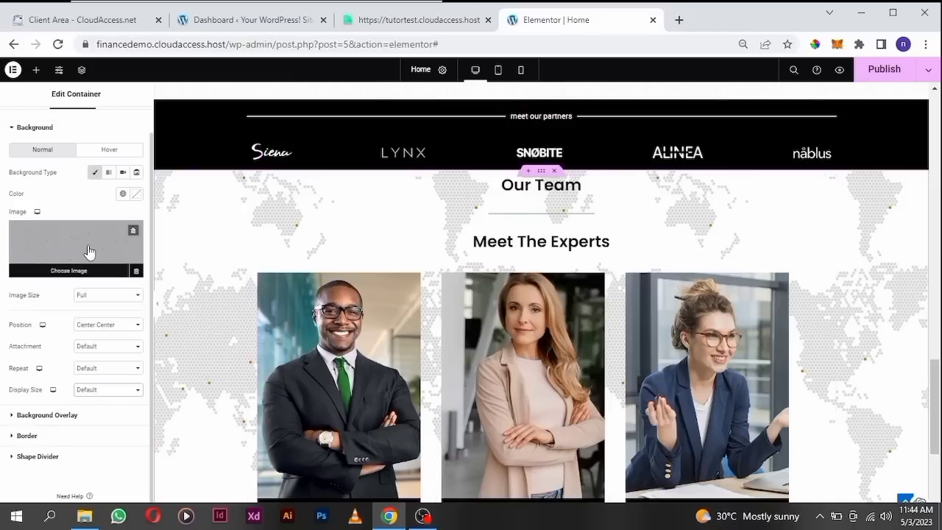
{"action": "left_click", "coordinate": [133, 234]}
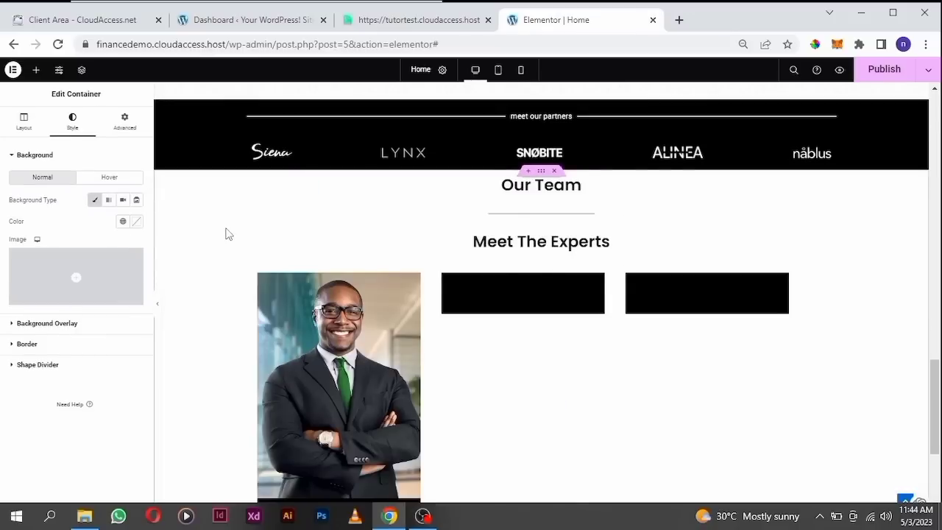
Set the Our Team container's background color to white, #FFFFFF.
{"action": "left_click", "coordinate": [137, 222]}
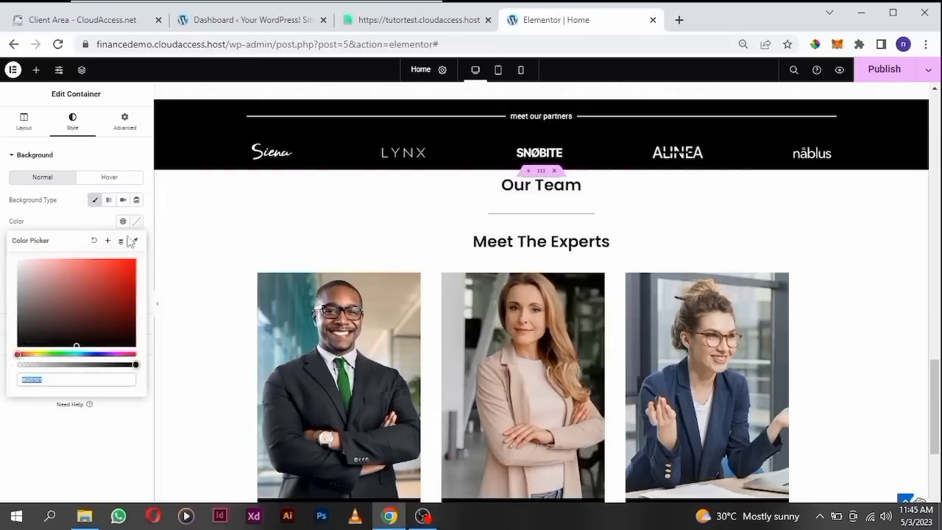
{"action": "left_click", "coordinate": [106, 275]}
{"action": "left_click_drag", "start_coordinate": [56, 283], "coordinate": [22, 271]}
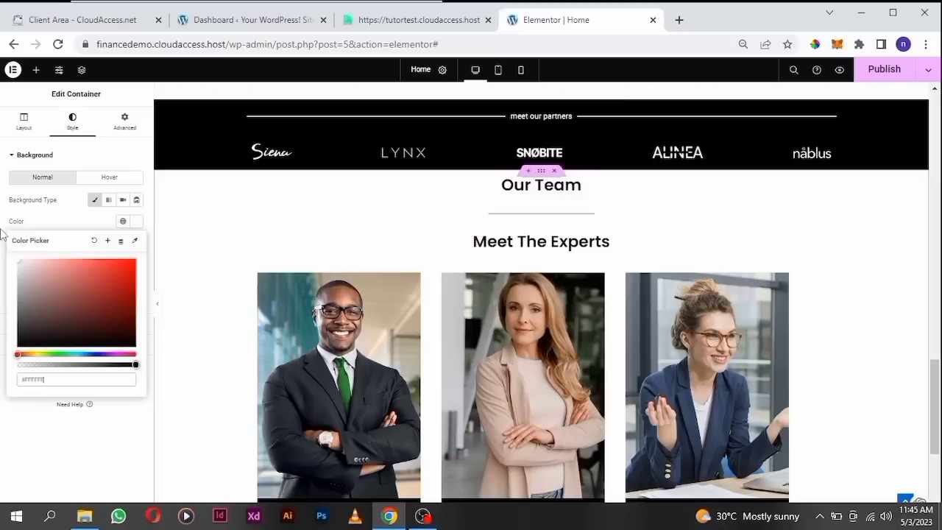
{"action": "left_click", "coordinate": [88, 222]}
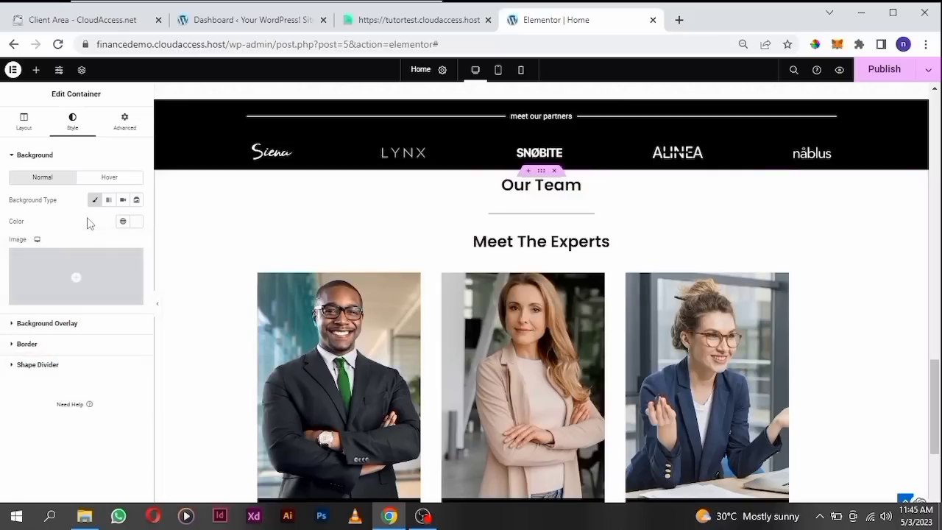
Add a classic background overlay to the Our Team container using the world map image from the media library.
{"action": "left_click", "coordinate": [60, 325]}
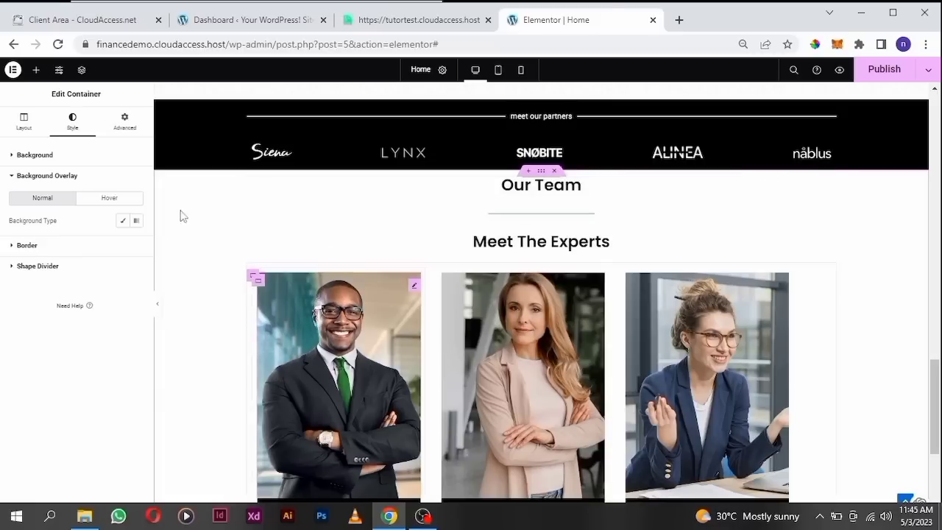
{"action": "left_click", "coordinate": [123, 222]}
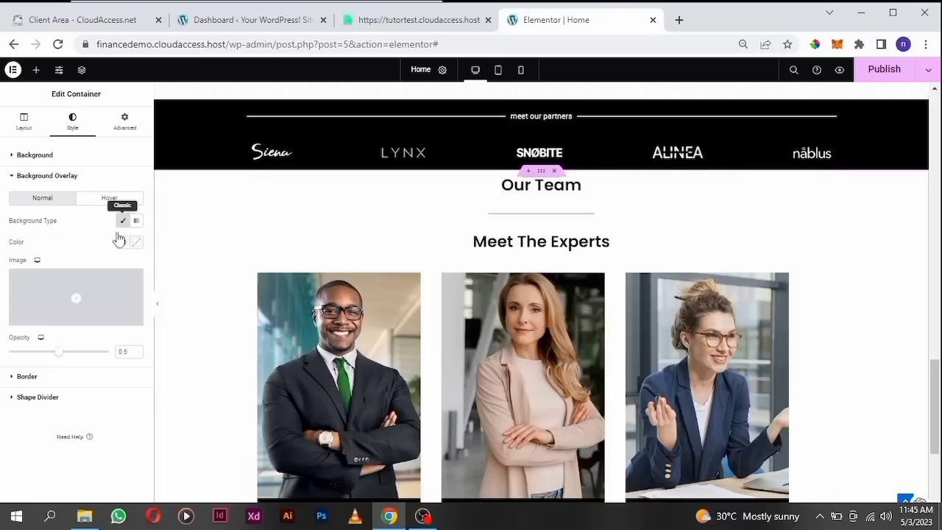
{"action": "left_click", "coordinate": [73, 320]}
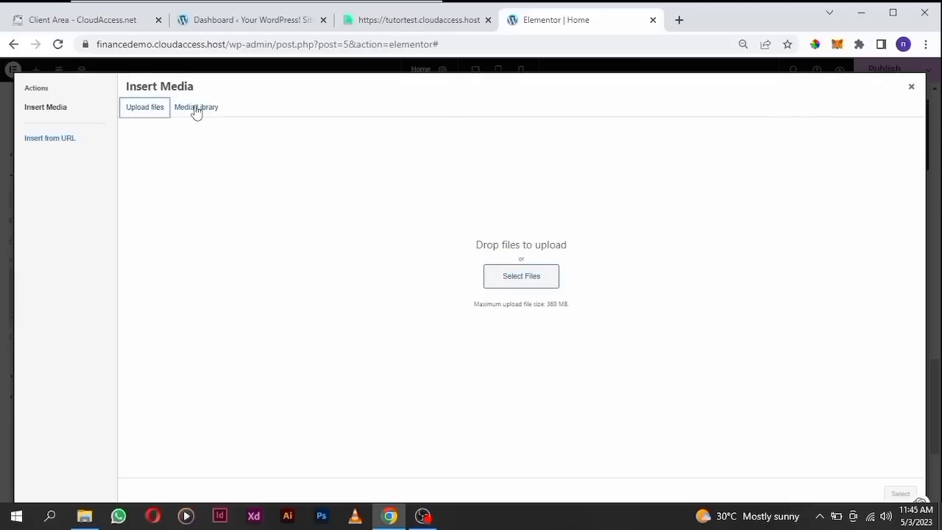
{"action": "left_click", "coordinate": [196, 109]}
{"action": "left_click", "coordinate": [177, 201]}
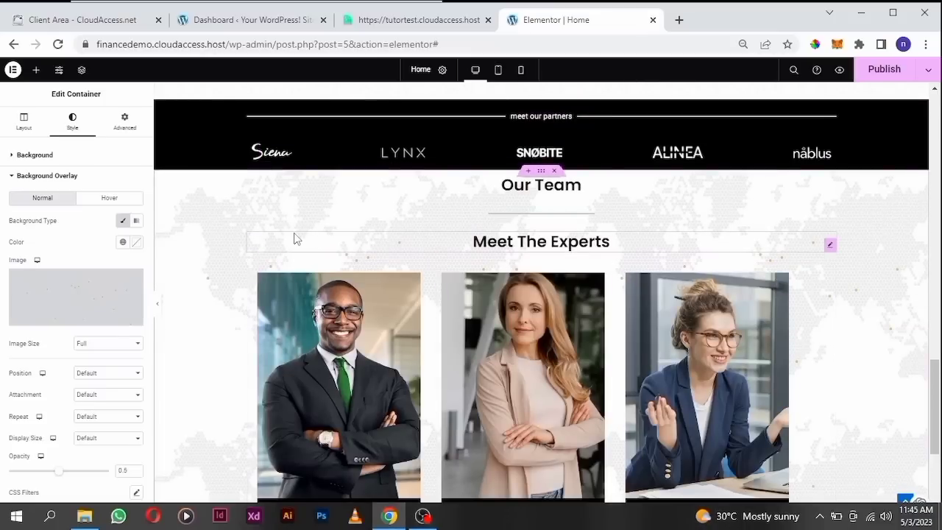
Lower the world map overlay's opacity to 0.39 on the Our Team container.
{"action": "scroll", "coordinate": [294, 242], "scroll_direction": "down", "scroll_amount": 2}
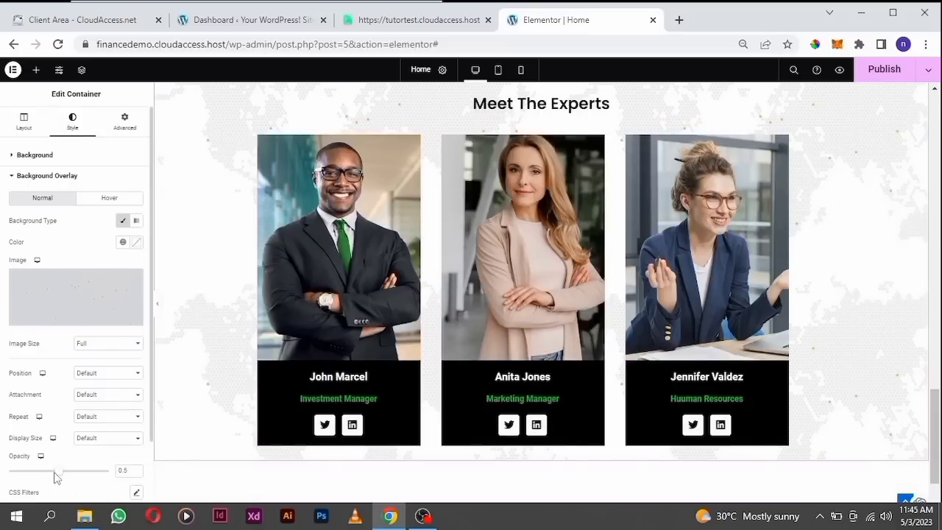
{"action": "left_click_drag", "start_coordinate": [72, 473], "coordinate": [47, 469]}
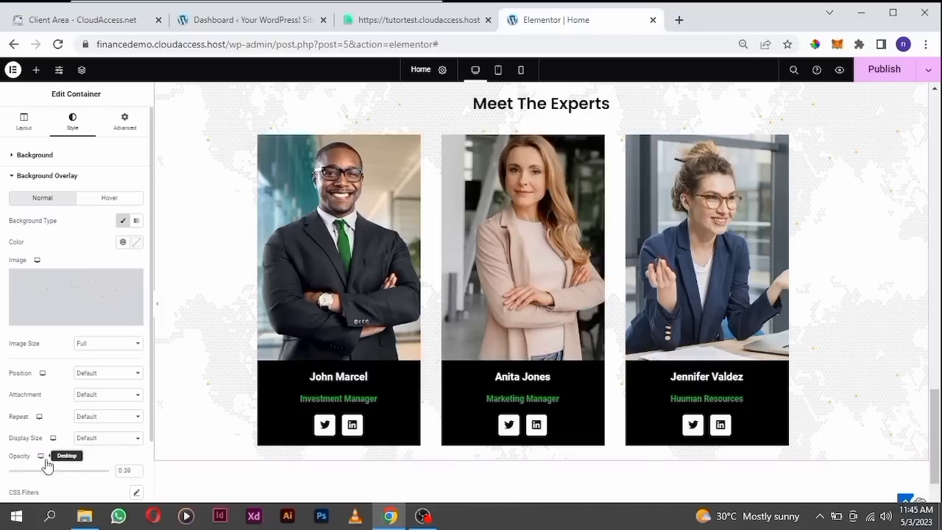
{"action": "scroll", "coordinate": [523, 237], "scroll_direction": "up", "scroll_amount": 1}
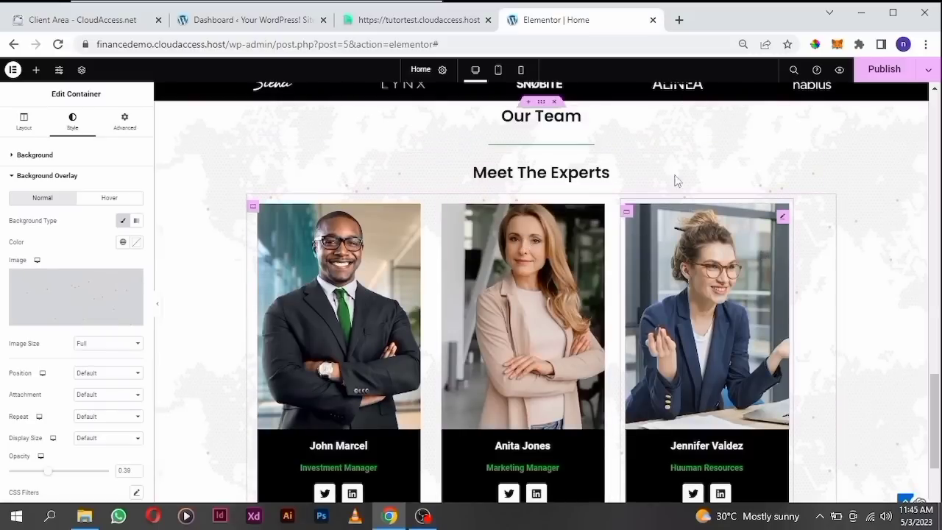
{"action": "scroll", "coordinate": [747, 276], "scroll_direction": "down", "scroll_amount": 2}
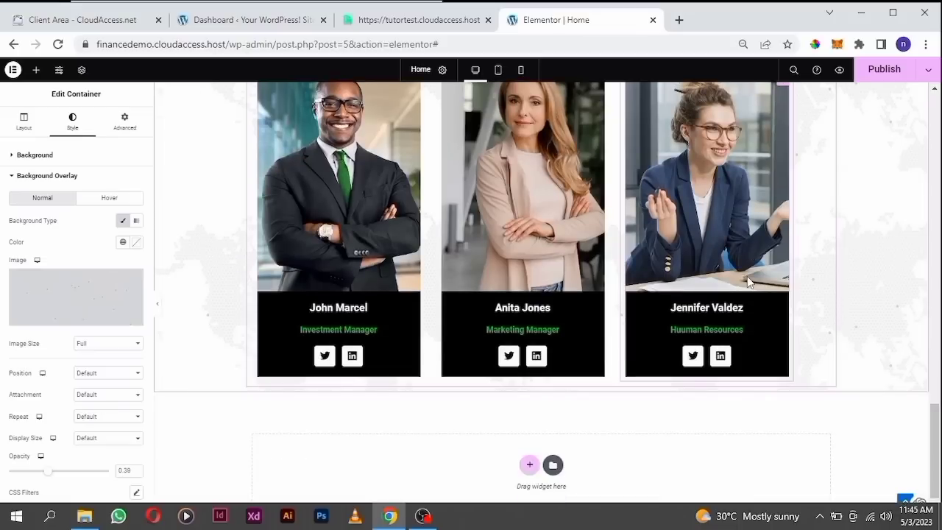
{"action": "scroll", "coordinate": [559, 217], "scroll_direction": "up", "scroll_amount": 2}
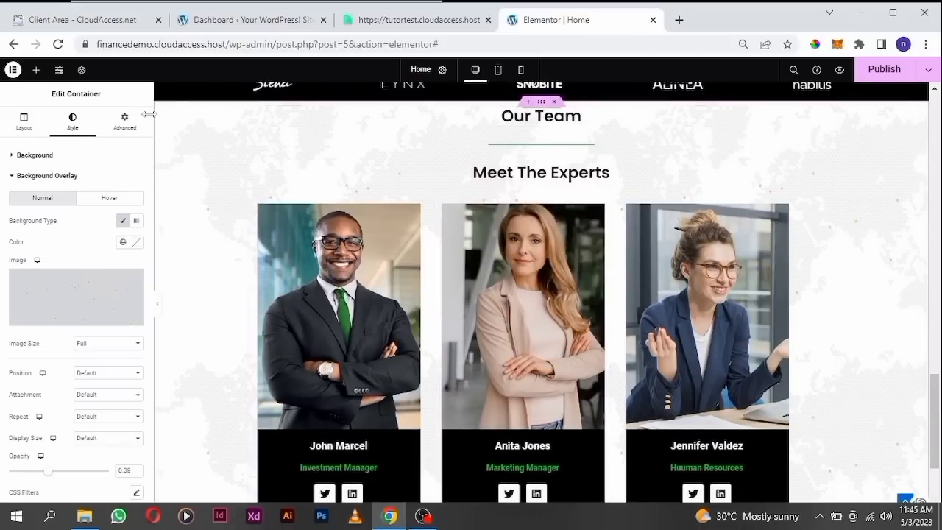
Unlink the Our Team container's padding and set its top and bottom values to 50 px.
{"action": "left_click", "coordinate": [125, 129]}
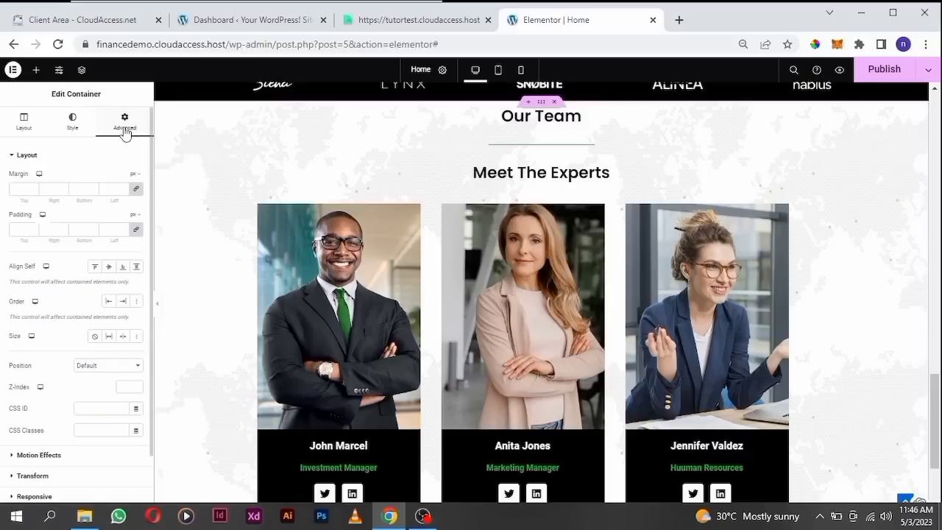
{"action": "left_click", "coordinate": [138, 232]}
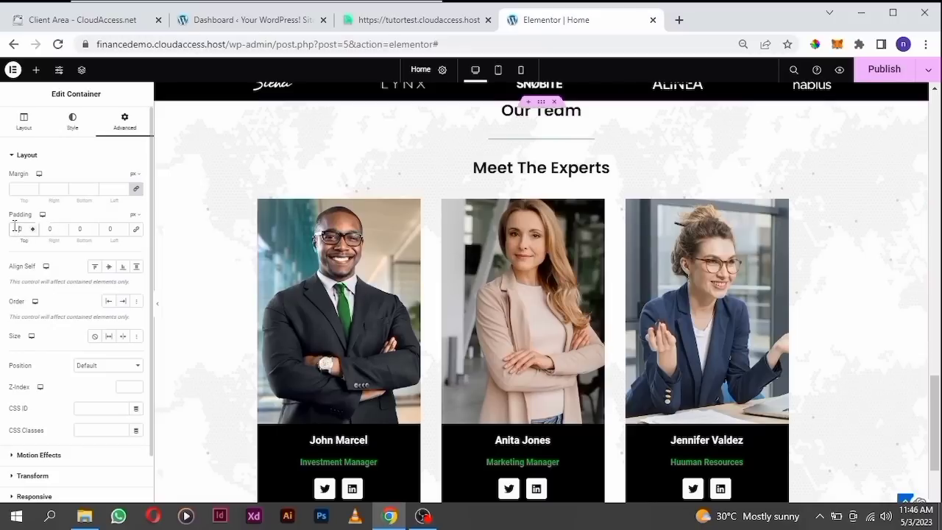
{"action": "type", "text": "40"}
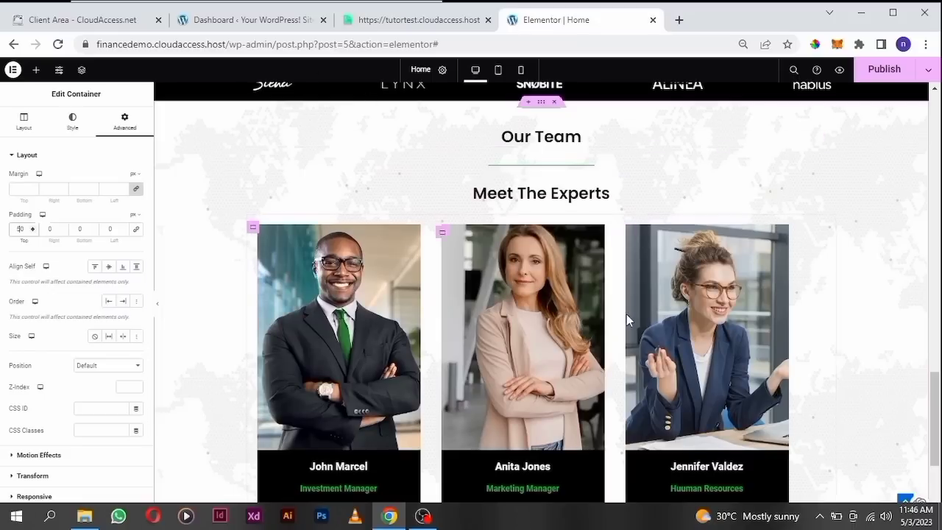
{"action": "scroll", "coordinate": [627, 315], "scroll_direction": "down", "scroll_amount": 3}
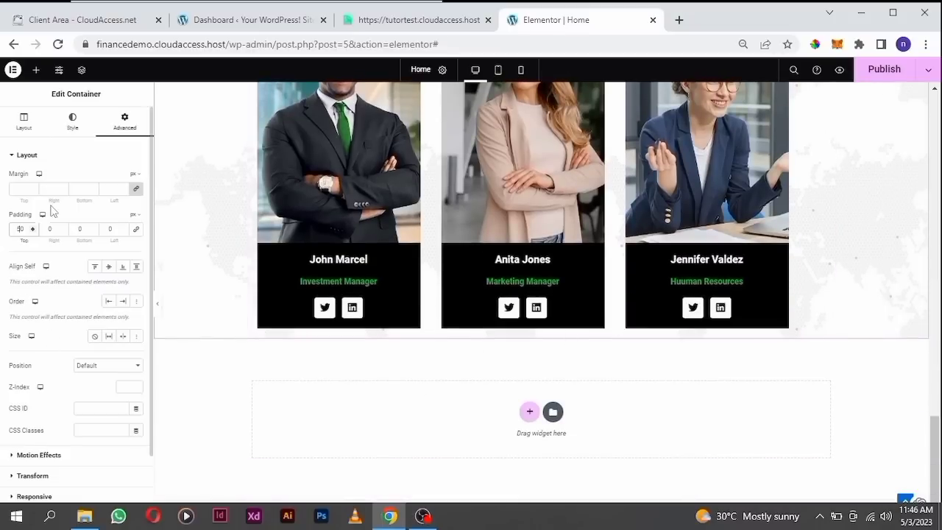
{"action": "left_click", "coordinate": [80, 229]}
{"action": "type", "text": "50"}
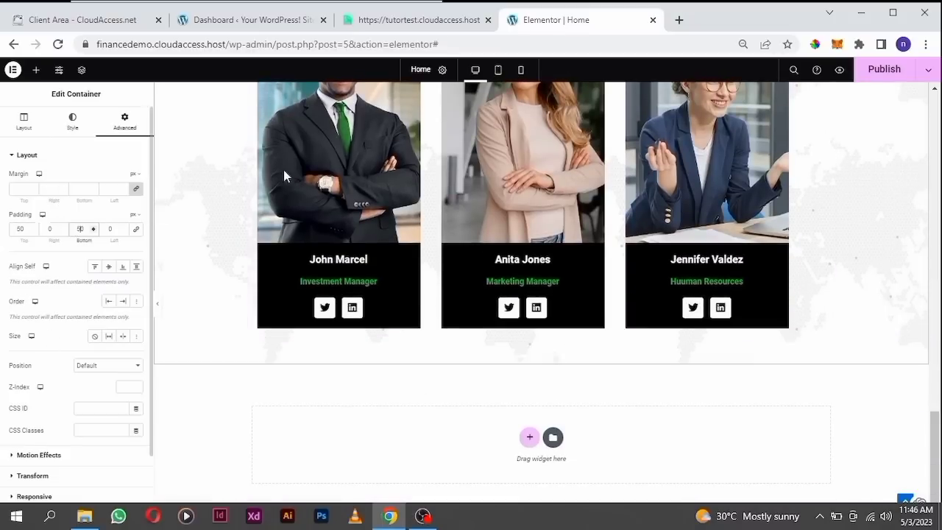
{"action": "scroll", "coordinate": [580, 256], "scroll_direction": "up", "scroll_amount": 2}
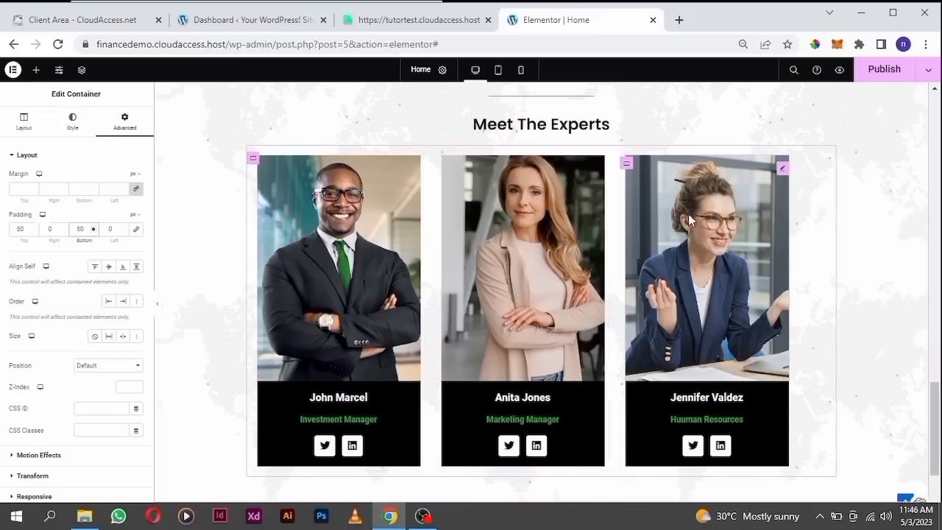
Center the three team cards horizontally within their inner container and publish the page.
{"action": "left_click", "coordinate": [253, 163]}
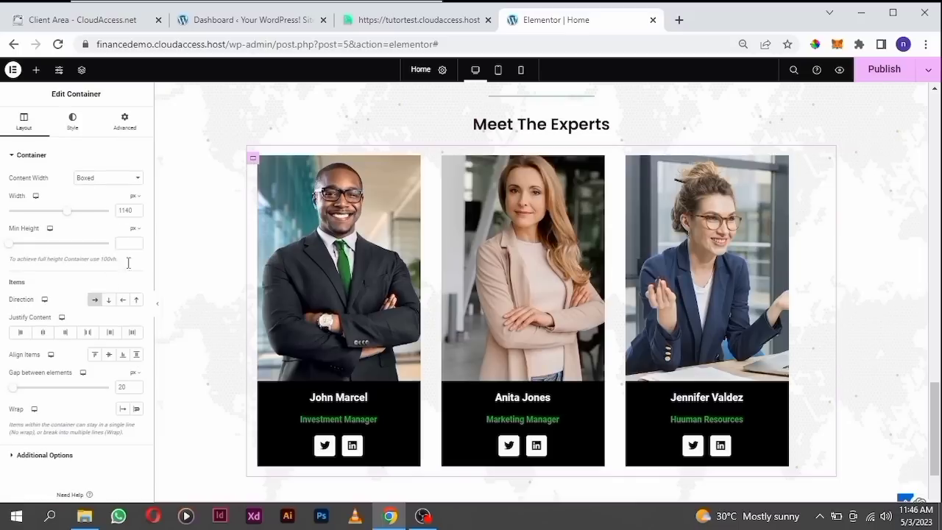
{"action": "left_click", "coordinate": [43, 333]}
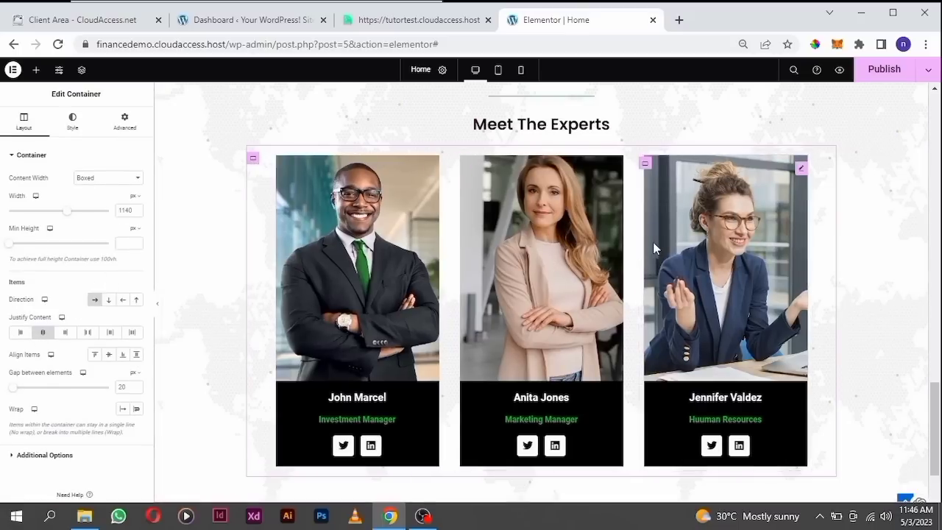
{"action": "scroll", "coordinate": [654, 245], "scroll_direction": "up", "scroll_amount": 2}
{"action": "scroll", "coordinate": [654, 246], "scroll_direction": "up", "scroll_amount": 1}
{"action": "scroll", "coordinate": [654, 246], "scroll_direction": "down", "scroll_amount": 2}
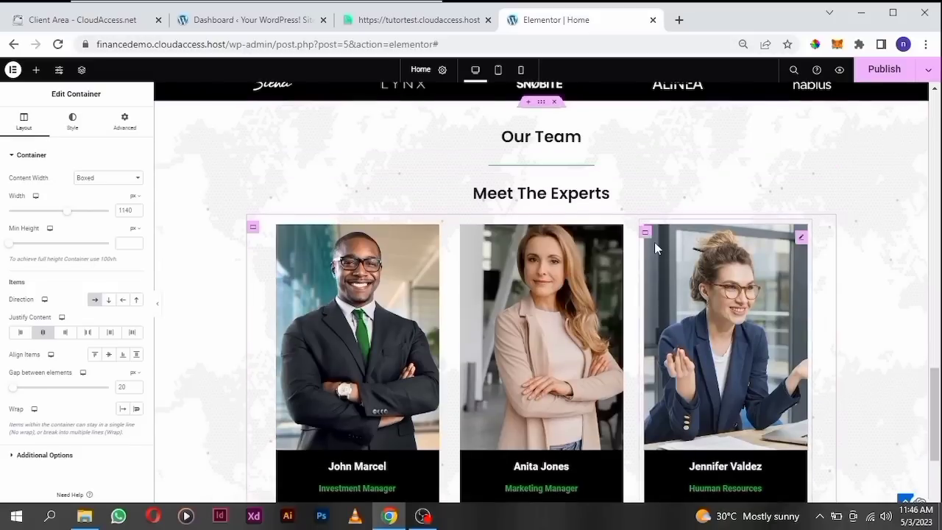
{"action": "scroll", "coordinate": [654, 242], "scroll_direction": "down", "scroll_amount": 2}
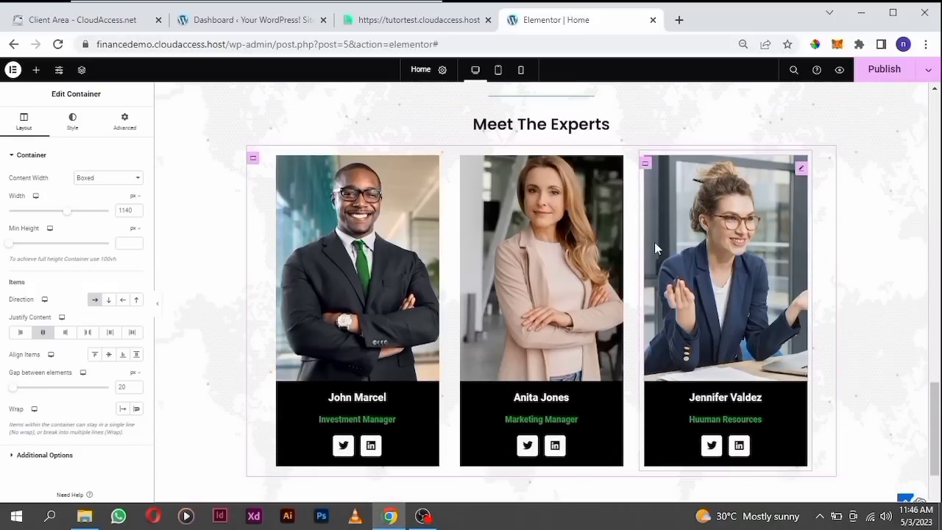
{"action": "left_click", "coordinate": [896, 71]}
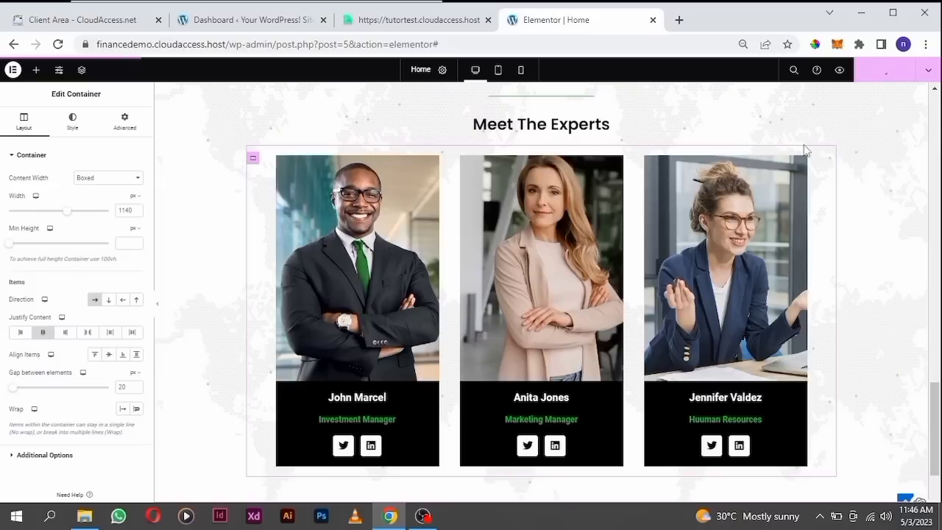
Check the team section and footer on the reference site, tutortest.cloudaccess.host, and return to the Elementor editor.
{"action": "left_click", "coordinate": [401, 24]}
{"action": "scroll", "coordinate": [486, 265], "scroll_direction": "down", "scroll_amount": 4}
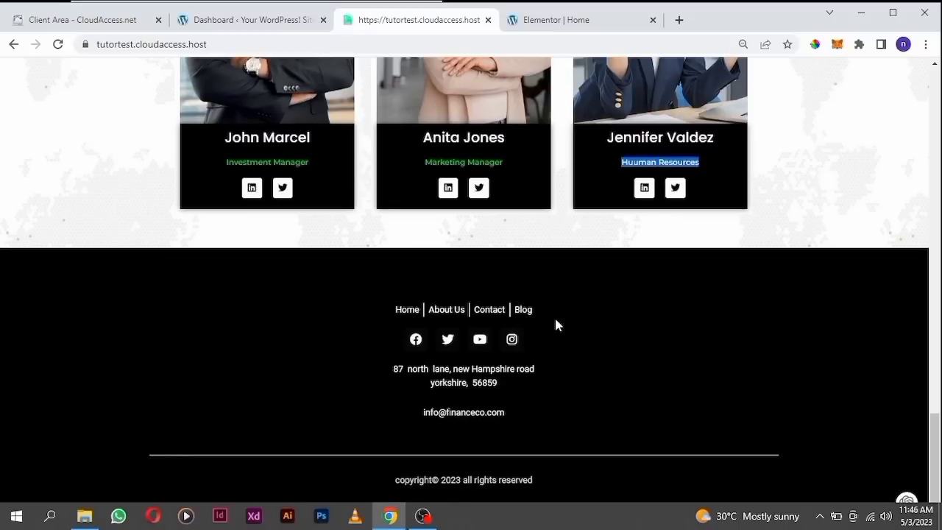
{"action": "scroll", "coordinate": [553, 333], "scroll_direction": "up", "scroll_amount": 4}
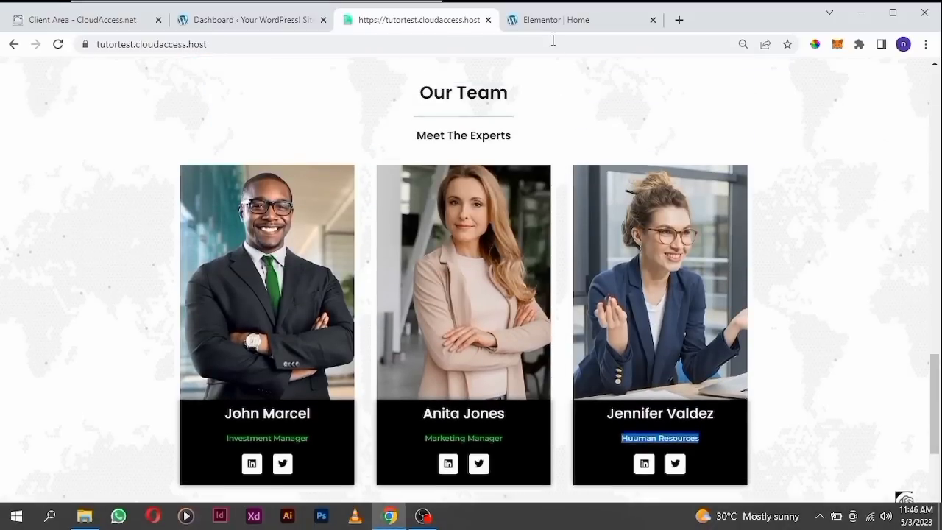
{"action": "left_click", "coordinate": [549, 23]}
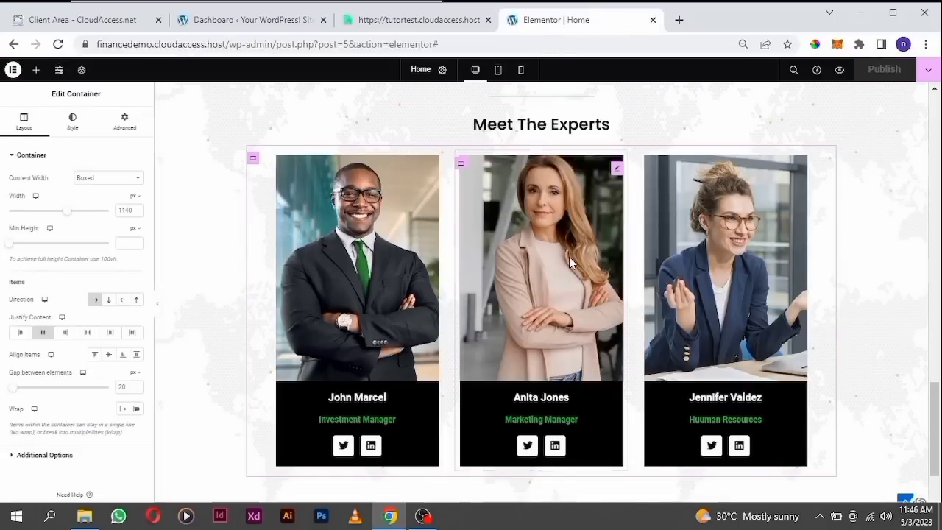
Preview the page in mobile view and examine how each section stacks from the hero to the team cards.
{"action": "left_click", "coordinate": [521, 70]}
{"action": "scroll", "coordinate": [550, 221], "scroll_direction": "down", "scroll_amount": 10}
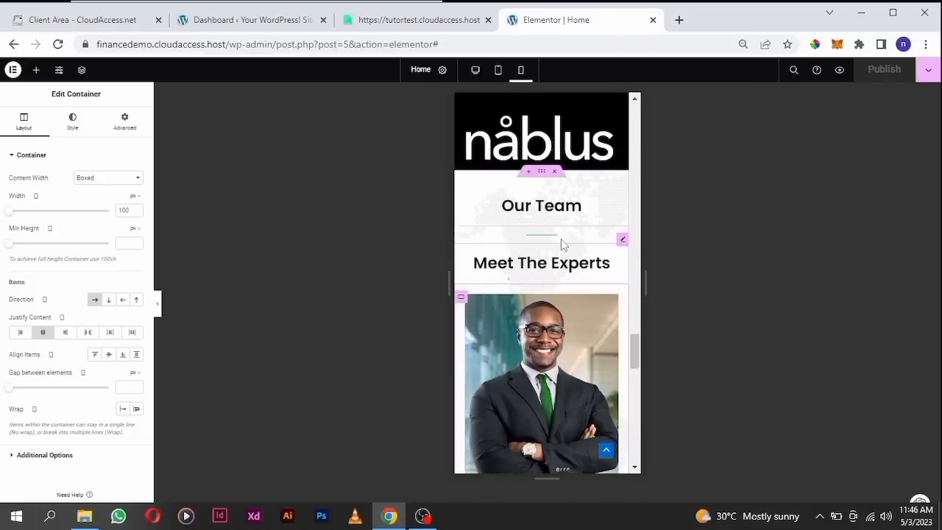
{"action": "scroll", "coordinate": [563, 251], "scroll_direction": "up", "scroll_amount": 15}
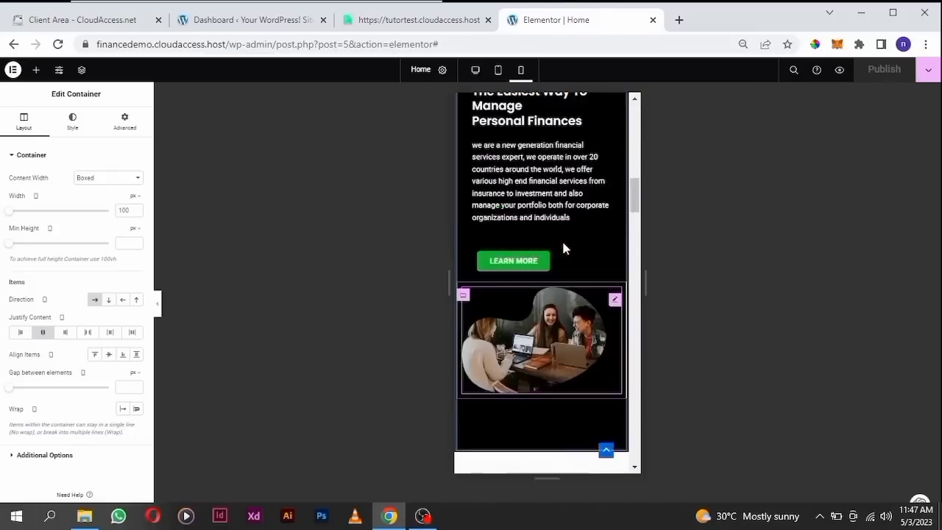
{"action": "scroll", "coordinate": [564, 249], "scroll_direction": "up", "scroll_amount": 3}
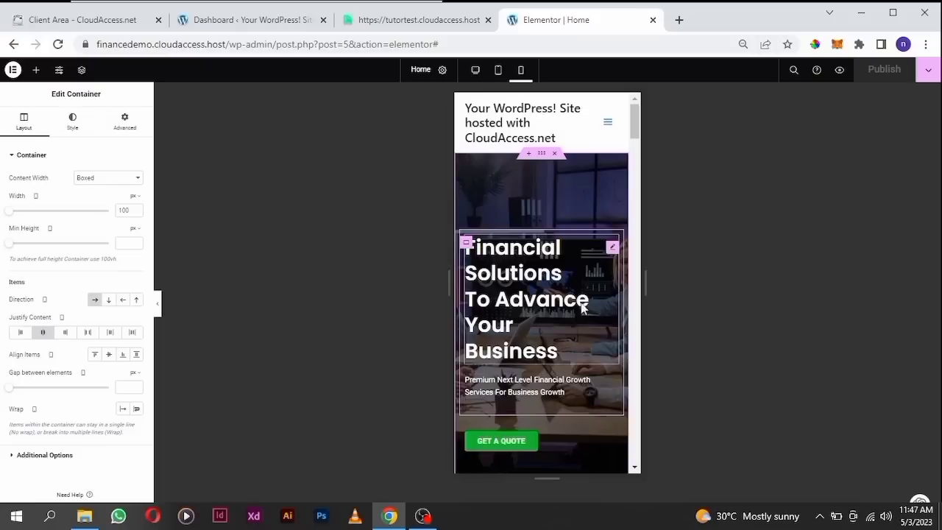
{"action": "scroll", "coordinate": [578, 322], "scroll_direction": "down", "scroll_amount": 4}
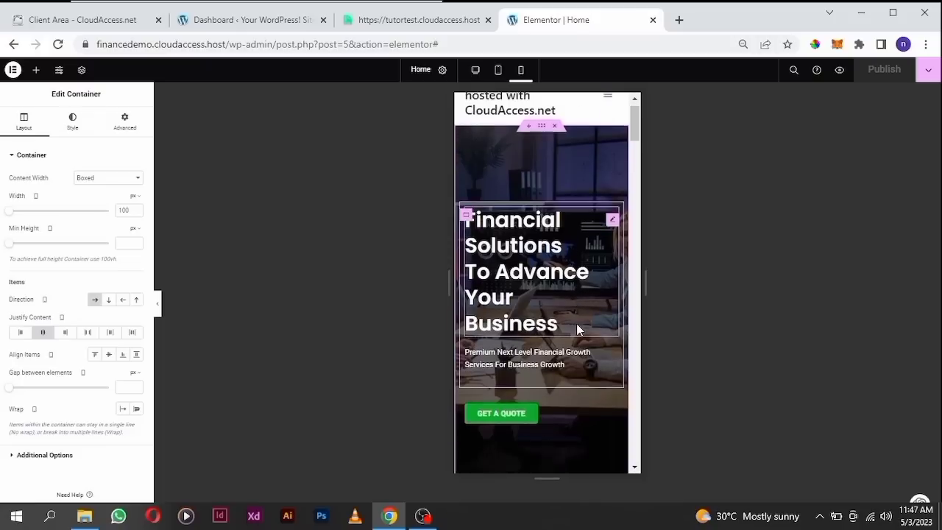
{"action": "scroll", "coordinate": [578, 330], "scroll_direction": "down", "scroll_amount": 5}
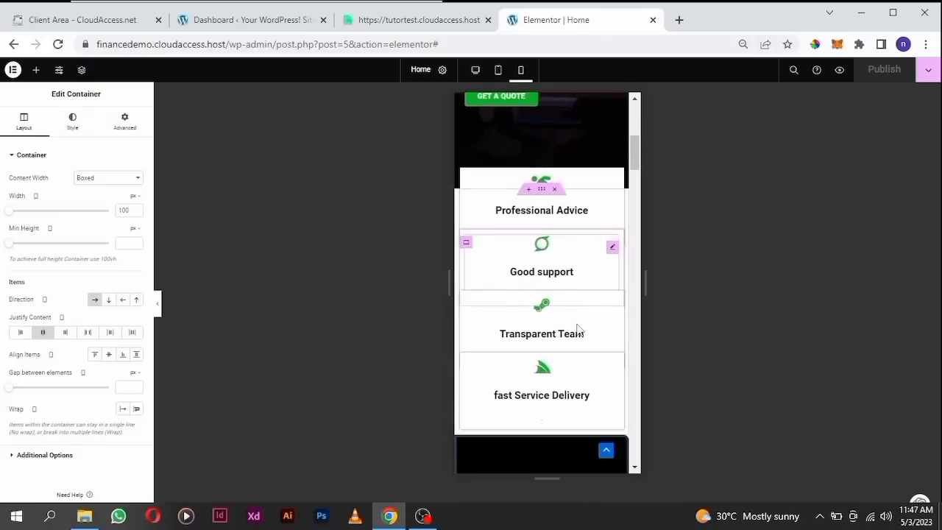
{"action": "scroll", "coordinate": [577, 331], "scroll_direction": "down", "scroll_amount": 6}
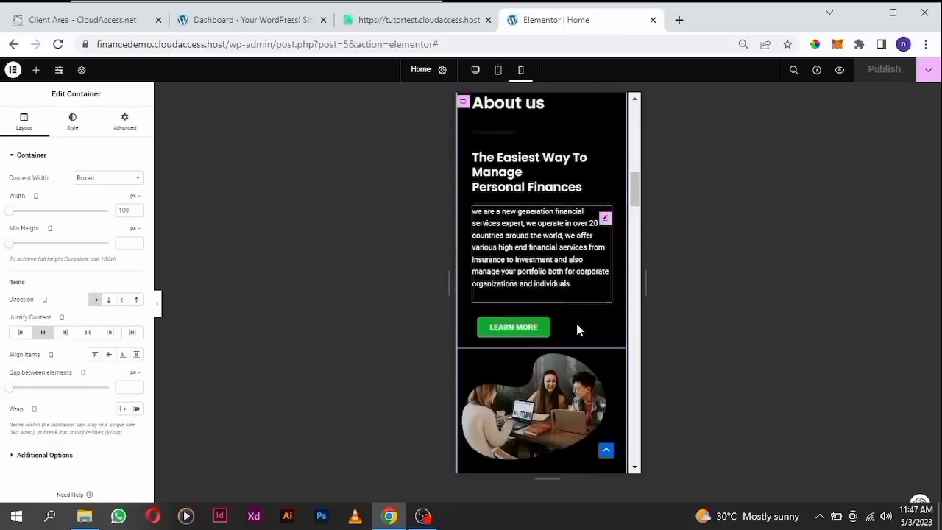
{"action": "scroll", "coordinate": [578, 330], "scroll_direction": "down", "scroll_amount": 6}
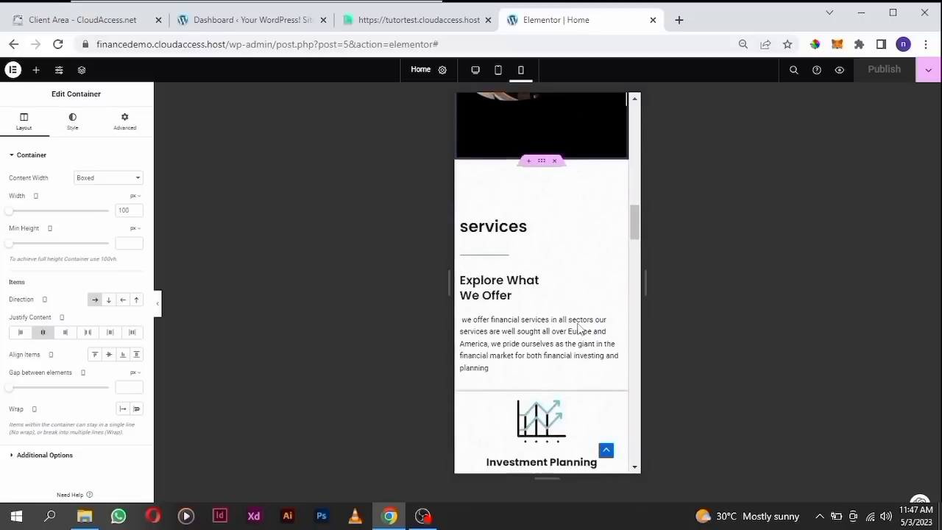
{"action": "scroll", "coordinate": [578, 328], "scroll_direction": "down", "scroll_amount": 6}
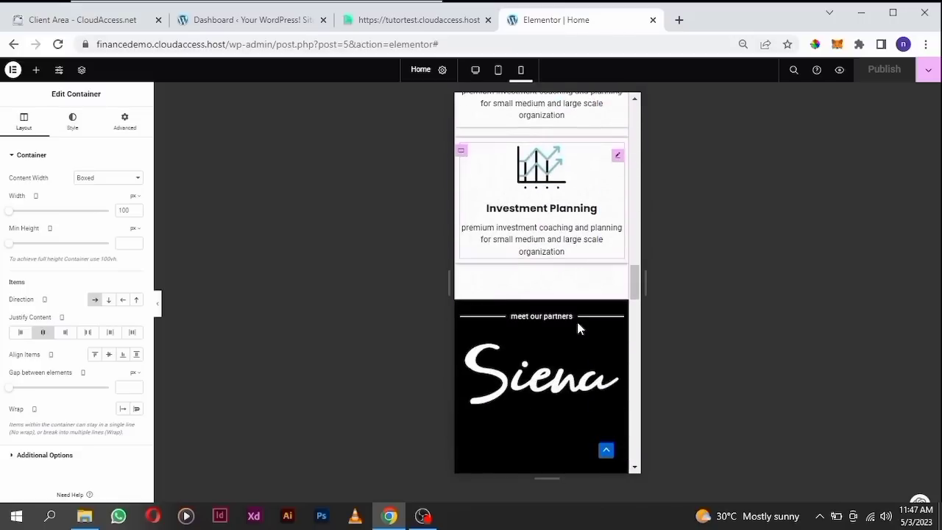
{"action": "scroll", "coordinate": [578, 329], "scroll_direction": "down", "scroll_amount": 8}
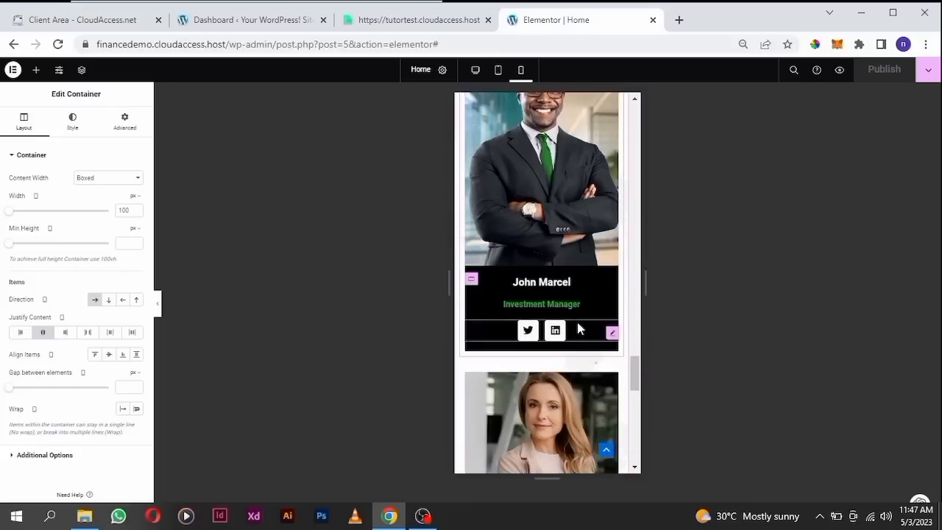
{"action": "scroll", "coordinate": [578, 329], "scroll_direction": "up", "scroll_amount": 14}
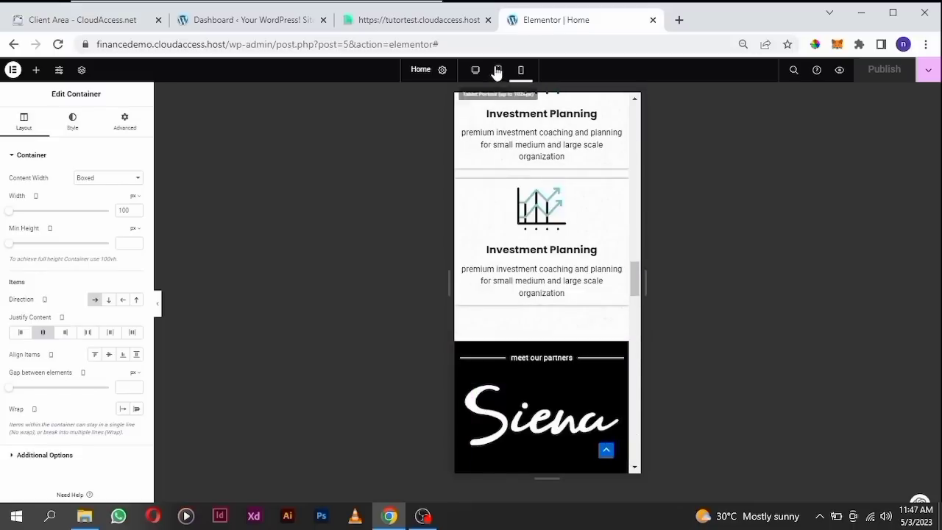
Examine the services and hero sections in tablet view, then return to desktop view at the Our Team section.
{"action": "left_click", "coordinate": [497, 69]}
{"action": "scroll", "coordinate": [535, 178], "scroll_direction": "up", "scroll_amount": 10}
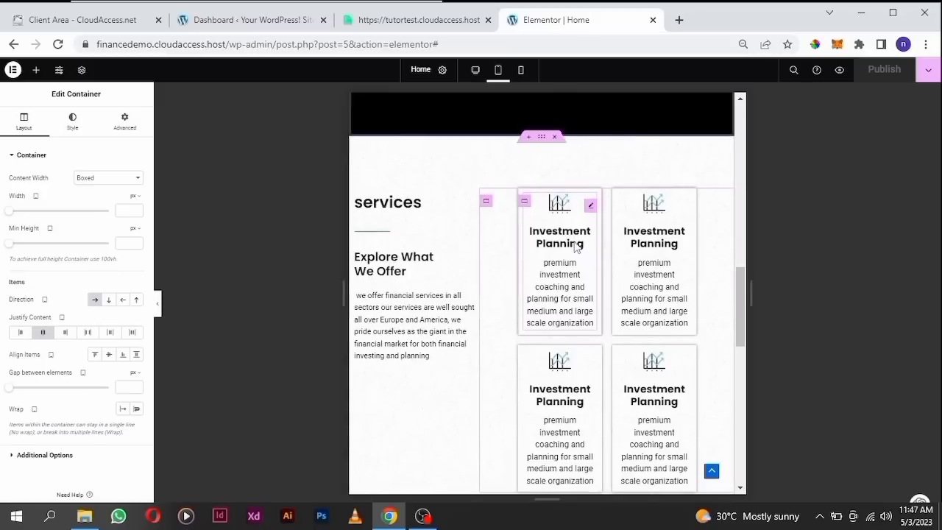
{"action": "scroll", "coordinate": [575, 247], "scroll_direction": "up", "scroll_amount": 5}
{"action": "scroll", "coordinate": [575, 247], "scroll_direction": "up", "scroll_amount": 5}
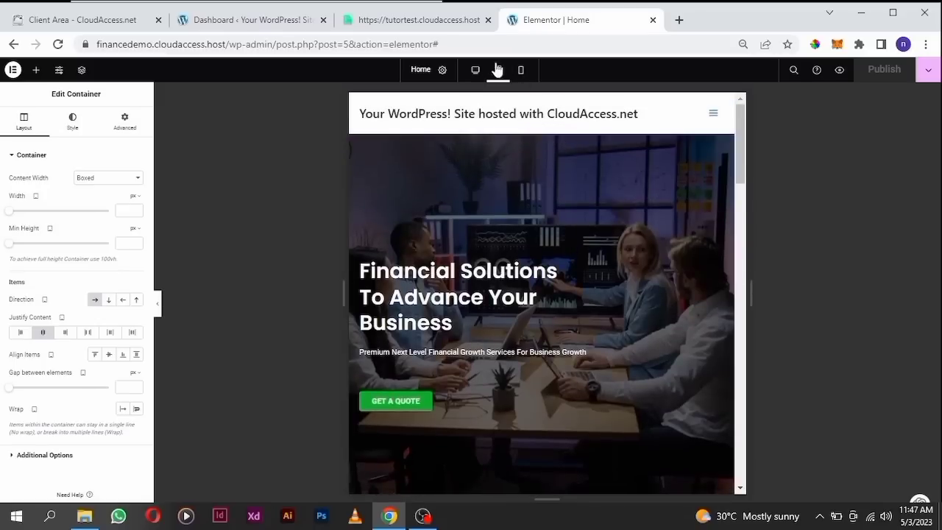
{"action": "left_click", "coordinate": [475, 70]}
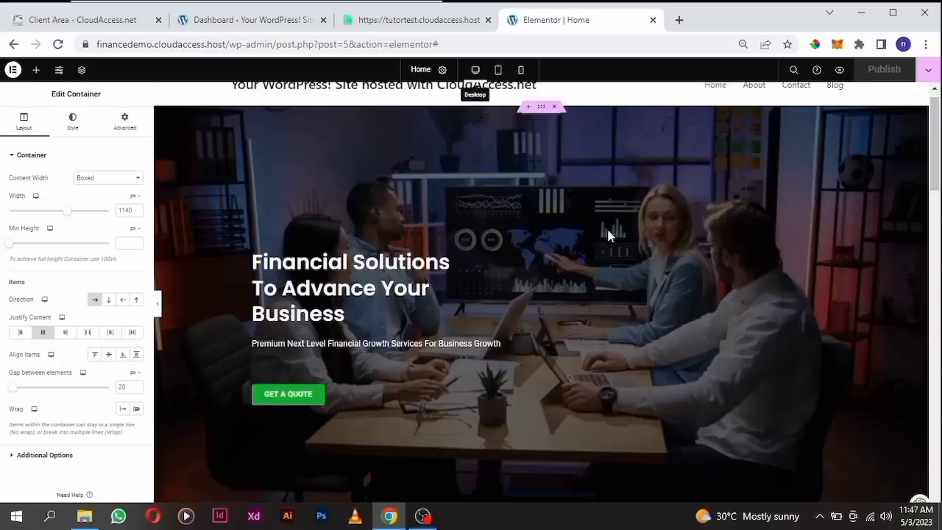
{"action": "scroll", "coordinate": [604, 224], "scroll_direction": "down", "scroll_amount": 15}
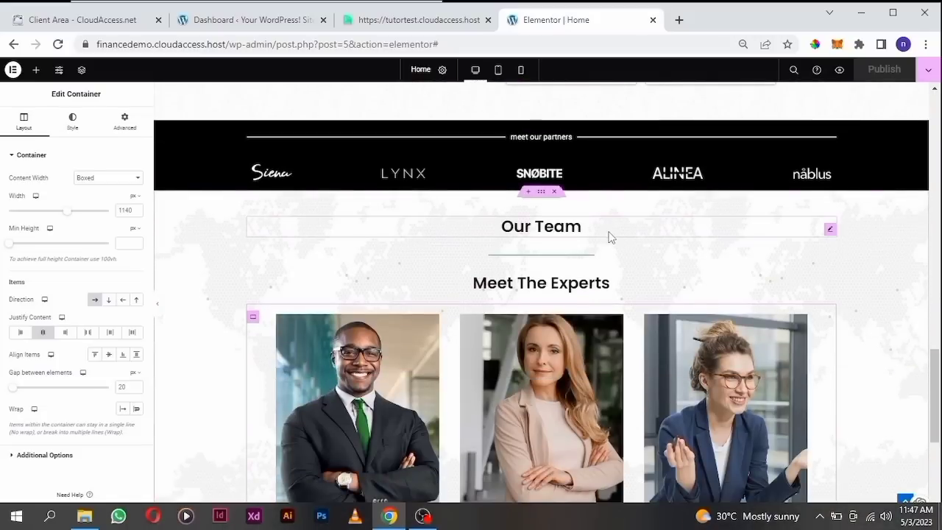